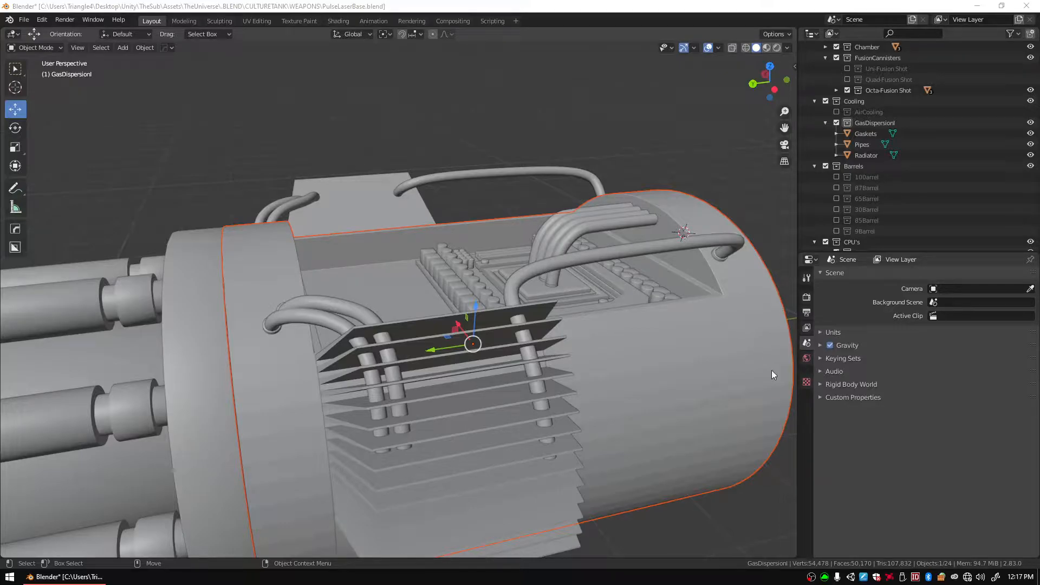
Examine the cooling pipes, gaskets and radiator fins around the weapon body from several angles and up close.
middle_drag(717, 377, 469, 251)
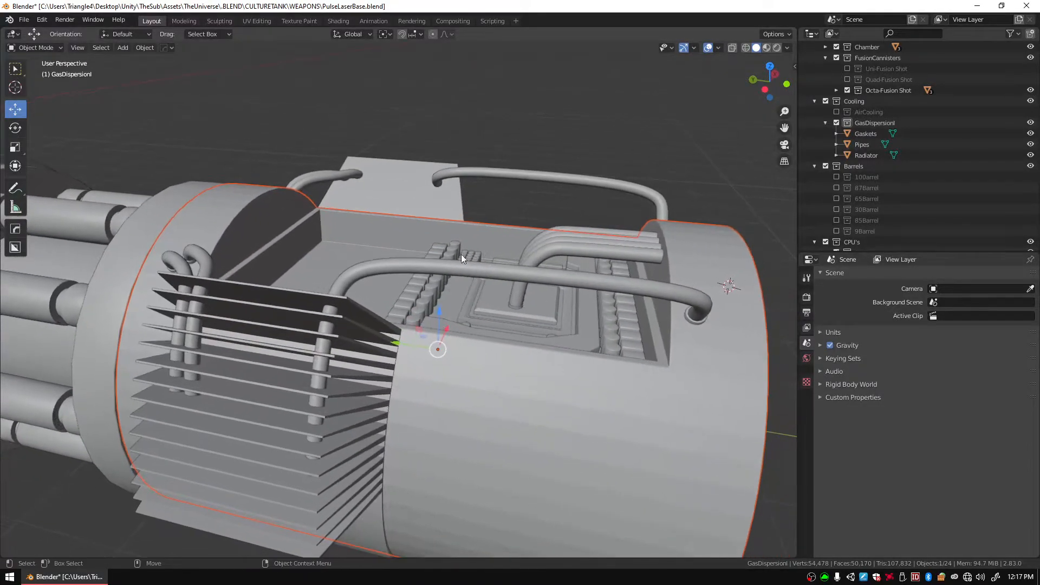
middle_drag(659, 237, 177, 281)
middle_drag(208, 319, 261, 302)
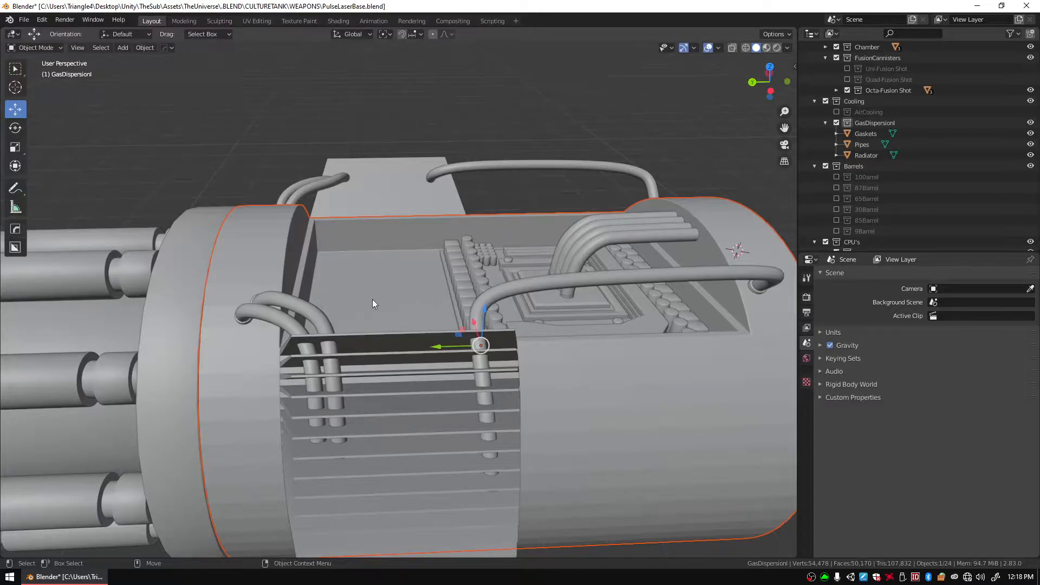
scroll(371, 313, down, 2)
scroll(433, 378, up, 2)
scroll(190, 404, down, 3)
middle_drag(302, 453, 543, 370)
scroll(520, 377, up, 10)
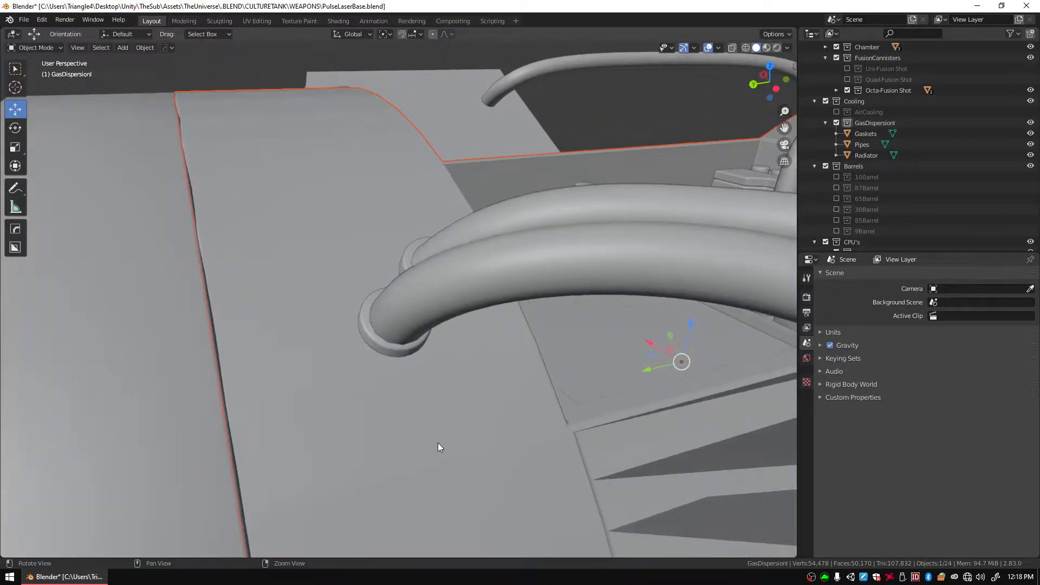
scroll(439, 443, down, 10)
middle_drag(448, 429, 519, 401)
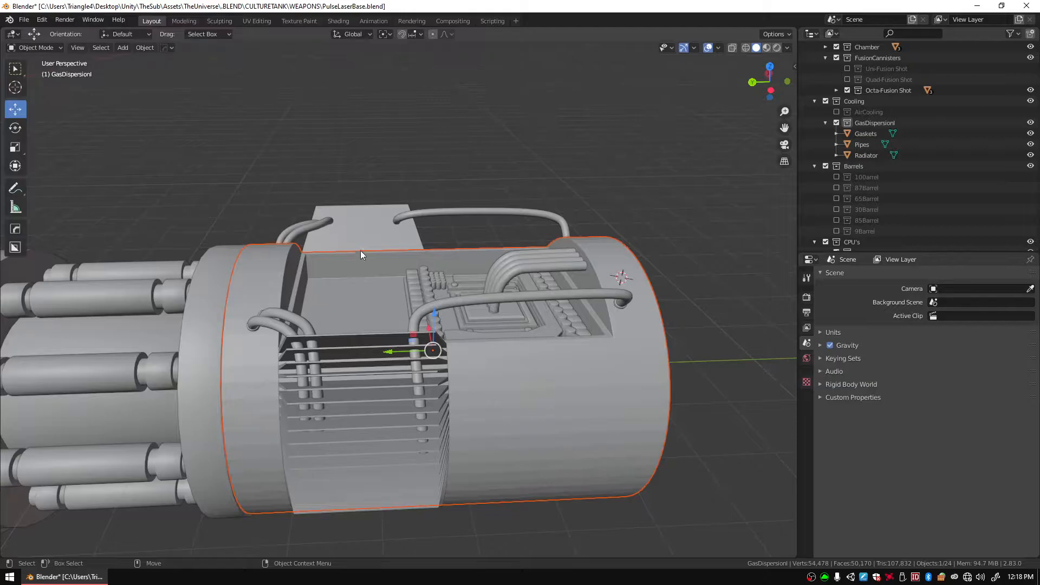
Add a mesh cylinder with 0.7 m radius and 2 m depth, rotated 90° about X.
click(119, 48)
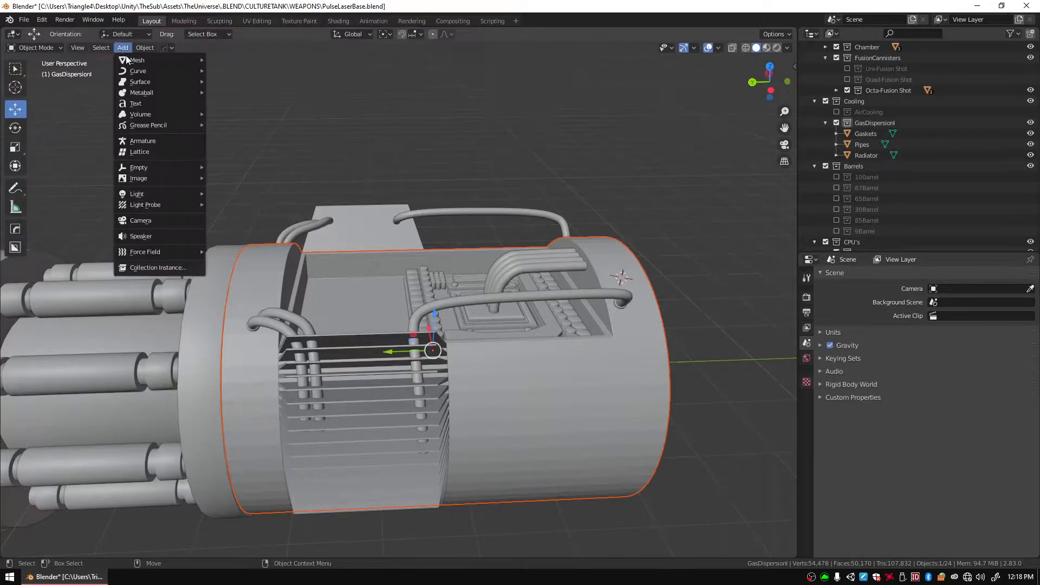
mouse_move(204, 63)
click(249, 115)
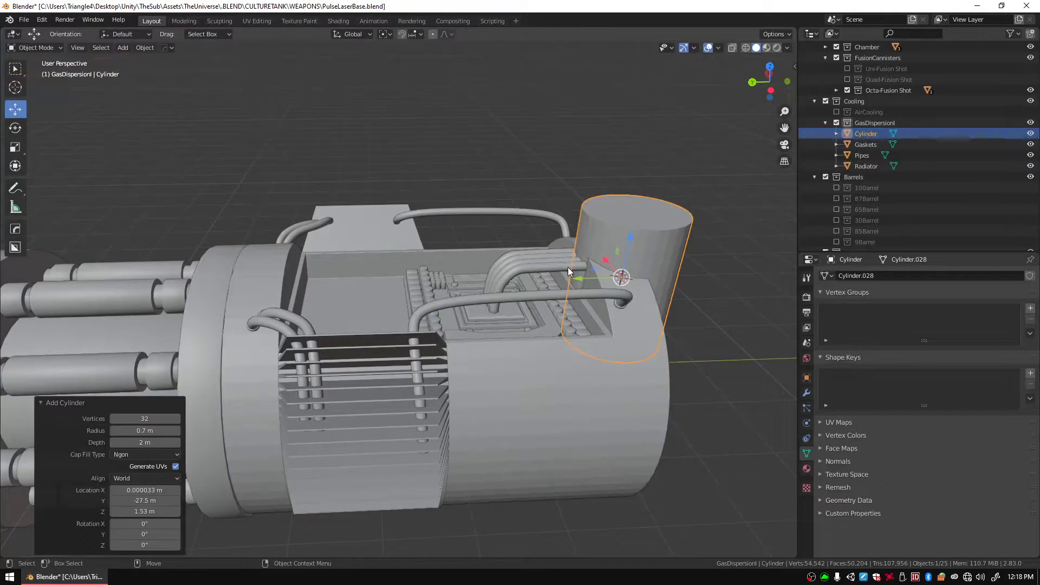
click(145, 524)
text(90)
key(Return)
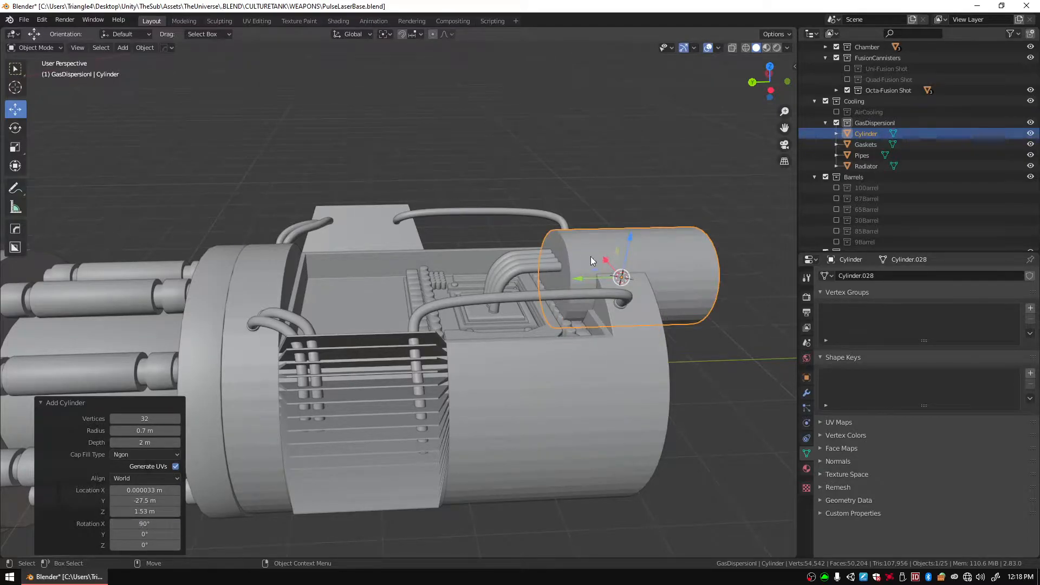
Move the cylinder along negative Y well clear of the weapon body, by about 2.5 m and a further 2.9 m.
drag(580, 279, 695, 376)
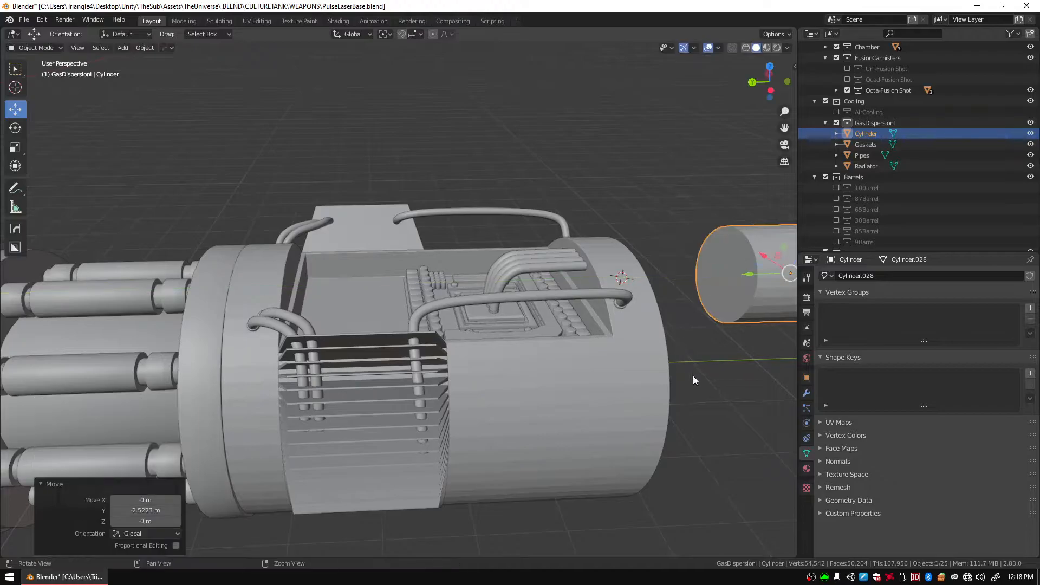
shift+middle_drag(694, 376, 454, 404)
scroll(541, 350, up, 4)
drag(535, 301, 596, 301)
mouse_move(596, 301)
middle_down()
mouse_move(658, 336)
mouse_move(597, 291)
middle_up()
drag(551, 230, 550, 252)
scroll(515, 280, down, 3)
middle_drag(515, 280, 522, 339)
drag(485, 308, 697, 332)
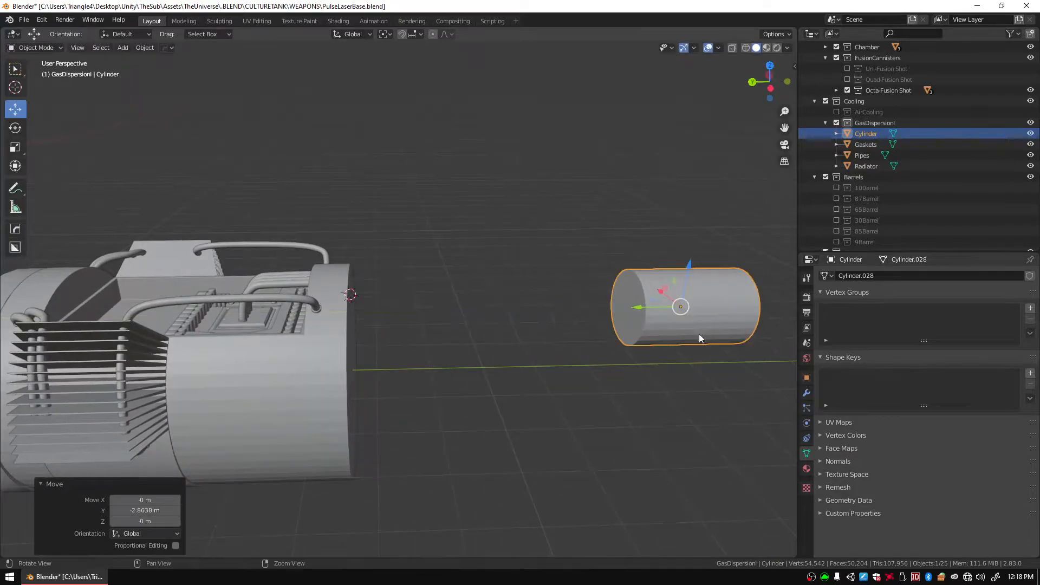
shift+middle_drag(698, 332, 388, 368)
scroll(361, 381, up, 2)
scroll(362, 385, up, 3)
middle_drag(423, 334, 398, 367)
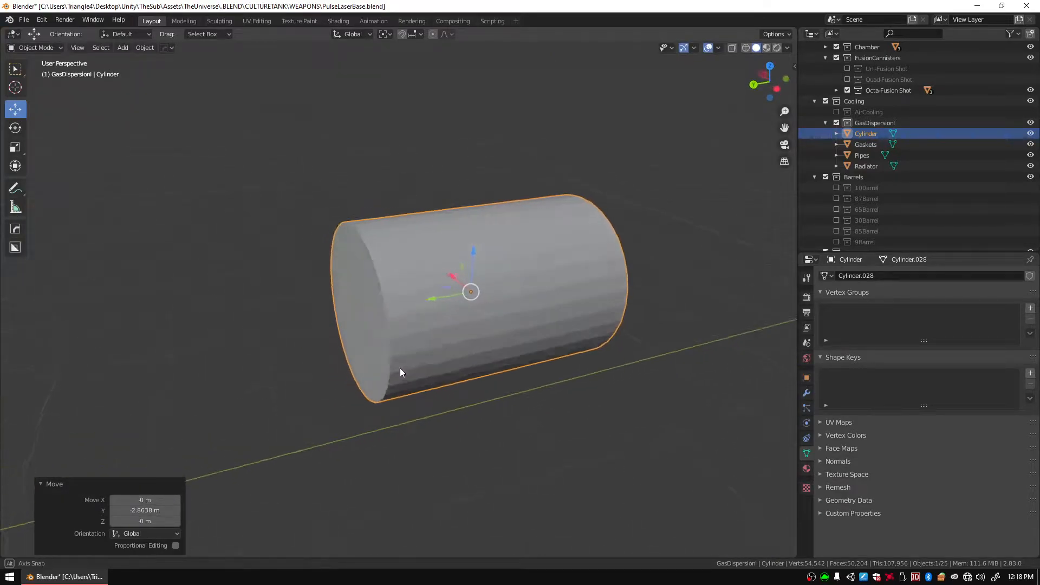
Select both end faces of the cylinder in Edit Mode and inset them.
key(Tab)
click(411, 341)
middle_drag(482, 329, 495, 330)
shift+click(409, 299)
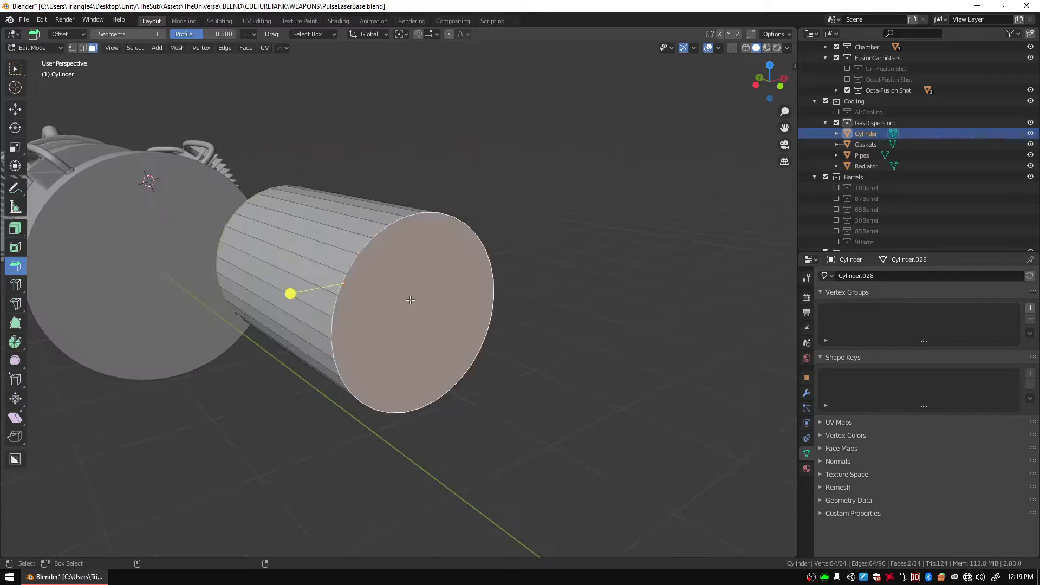
middle_drag(409, 299, 239, 284)
click(15, 247)
drag(401, 308, 399, 341)
middle_drag(399, 341, 647, 274)
drag(263, 278, 288, 259)
middle_drag(288, 258, 341, 304)
Scale the inset end faces by about 1.17 along Y to form a tapered shoulder at each end.
key(shift+space)
key(s)
drag(339, 282, 323, 277)
middle_drag(323, 277, 112, 290)
scroll(373, 278, up, 3)
middle_drag(373, 278, 348, 287)
middle_drag(407, 252, 318, 343)
mouse_move(518, 305)
middle_down()
mouse_move(332, 266)
mouse_move(427, 272)
mouse_move(336, 292)
mouse_move(618, 271)
mouse_move(279, 254)
mouse_move(295, 244)
mouse_move(274, 276)
mouse_move(290, 287)
mouse_move(530, 292)
middle_up()
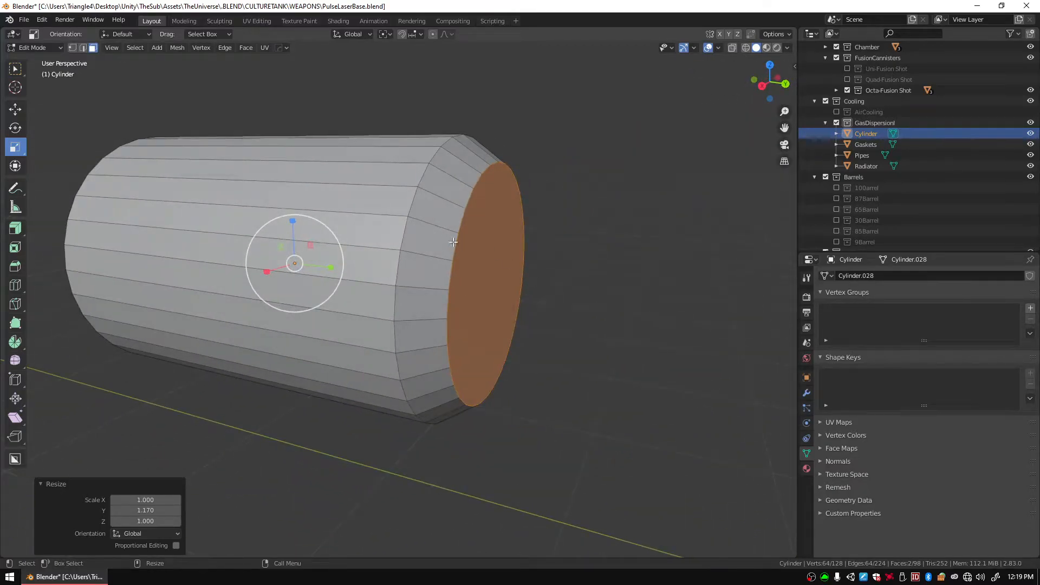
middle_drag(317, 254, 423, 253)
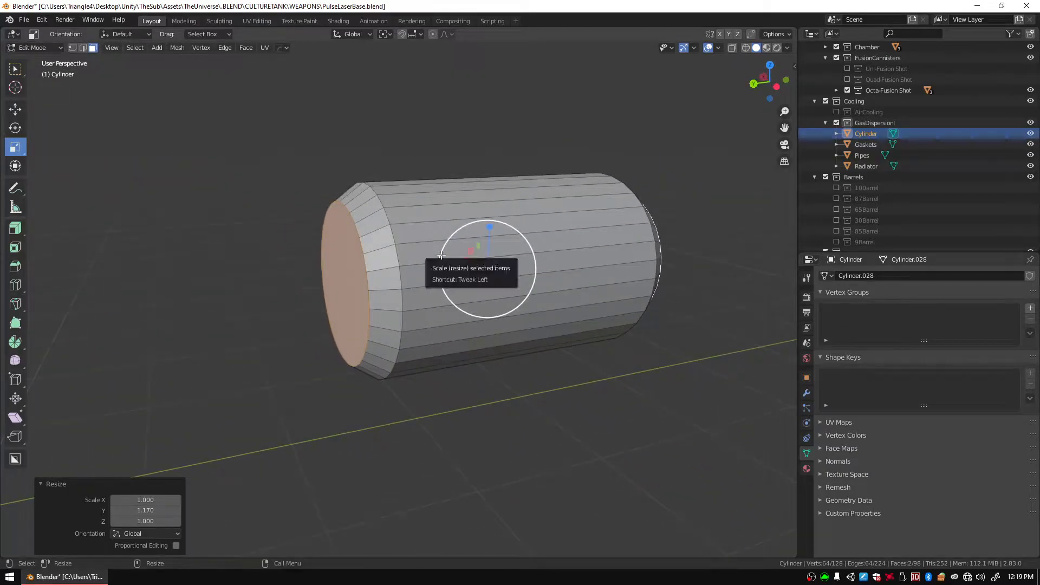
middle_drag(537, 280, 465, 330)
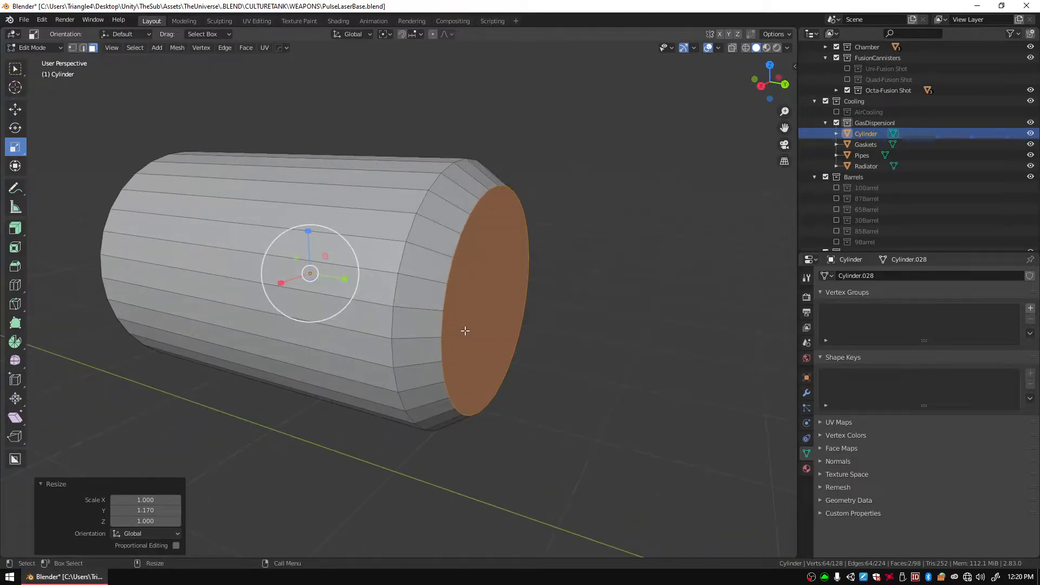
Try insetting both end faces to small circles and moving them about 0.38 m along Y.
click(23, 245)
drag(337, 261, 331, 266)
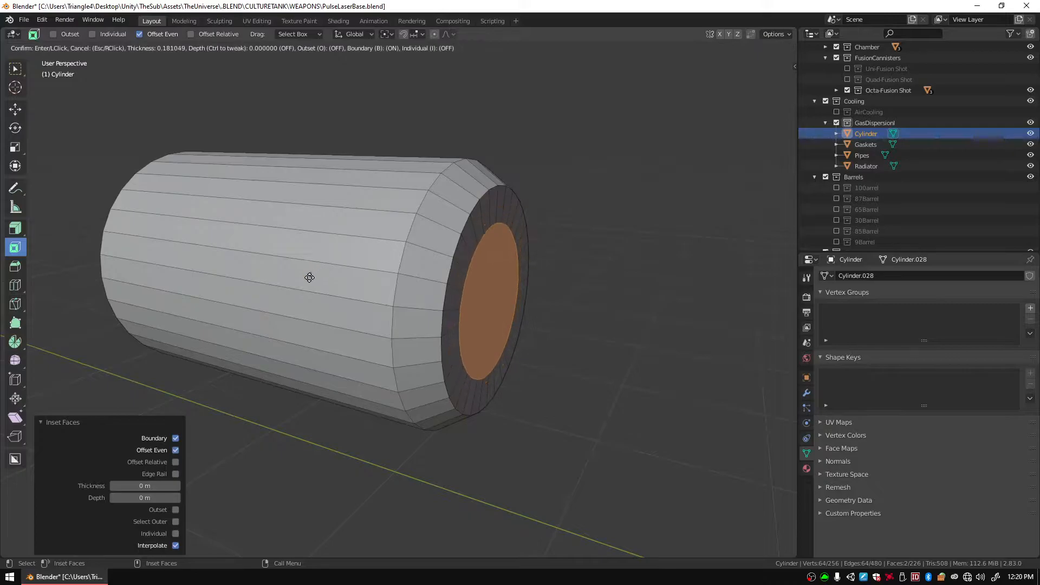
drag(327, 281, 270, 285)
key(shift+space)
key(g)
drag(344, 279, 396, 290)
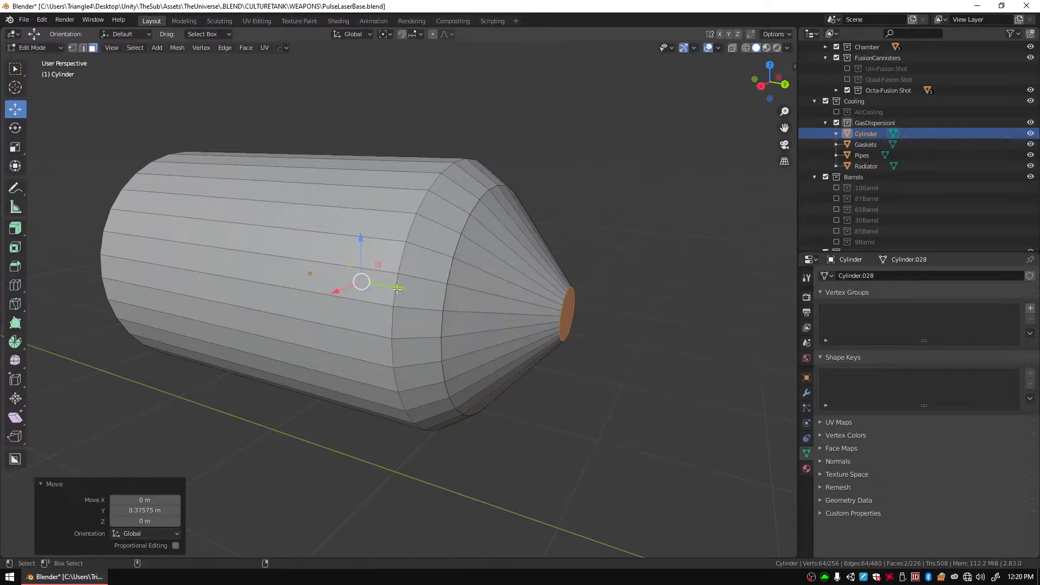
key(ctrl+z)
key(ctrl+z)
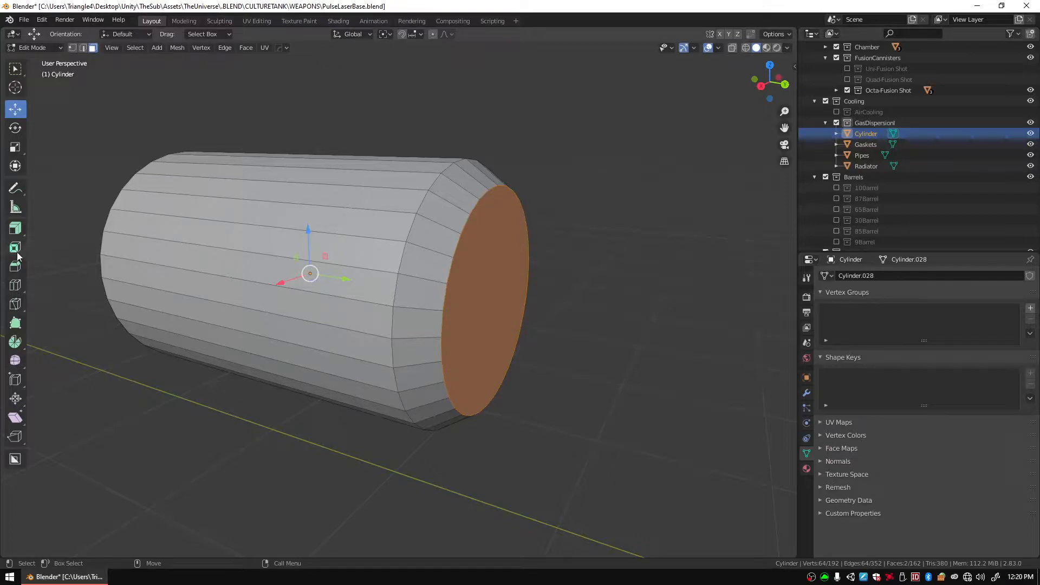
Extrude both end faces outward into short collars and inset the resulting caps.
click(16, 231)
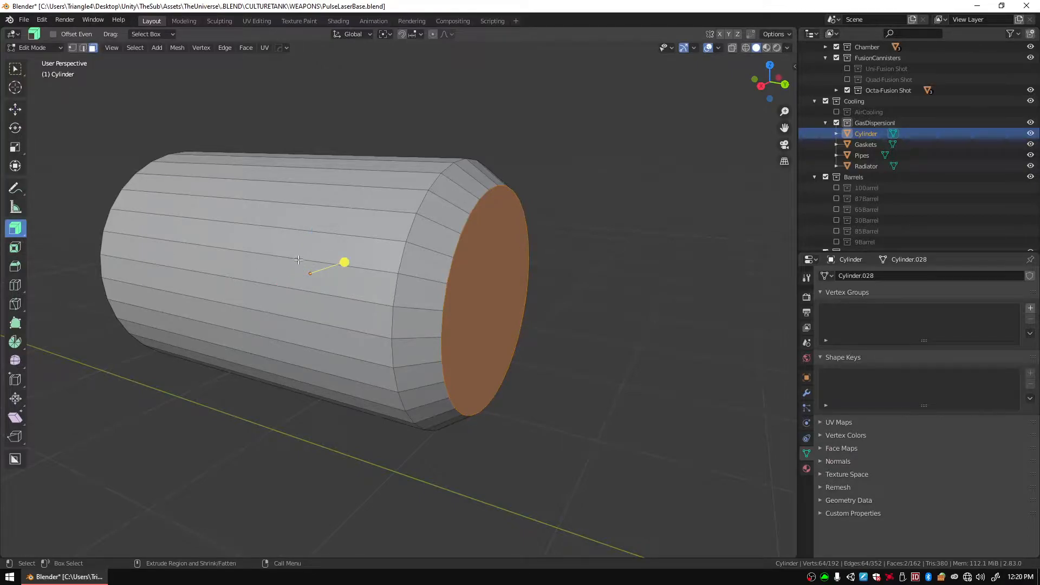
drag(342, 262, 368, 282)
click(15, 249)
key(shift+space)
key(g)
key(ctrl+z)
middle_drag(290, 295, 318, 293)
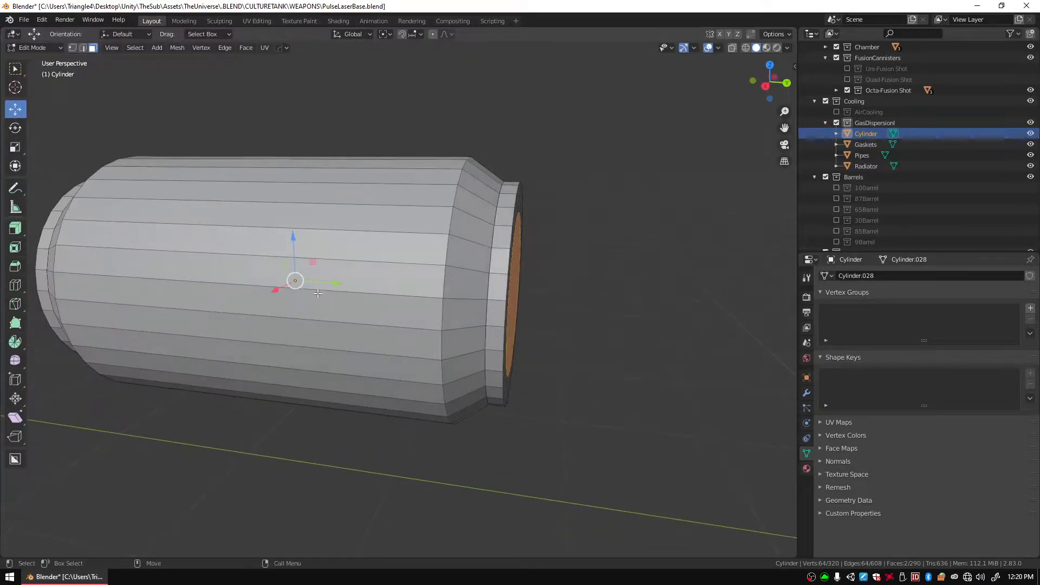
Scale the inset caps by about 1.125 along Y to create a second taper at each end.
key(shift+space)
key(s)
drag(329, 285, 343, 284)
middle_drag(342, 284, 247, 228)
middle_drag(357, 225, 425, 194)
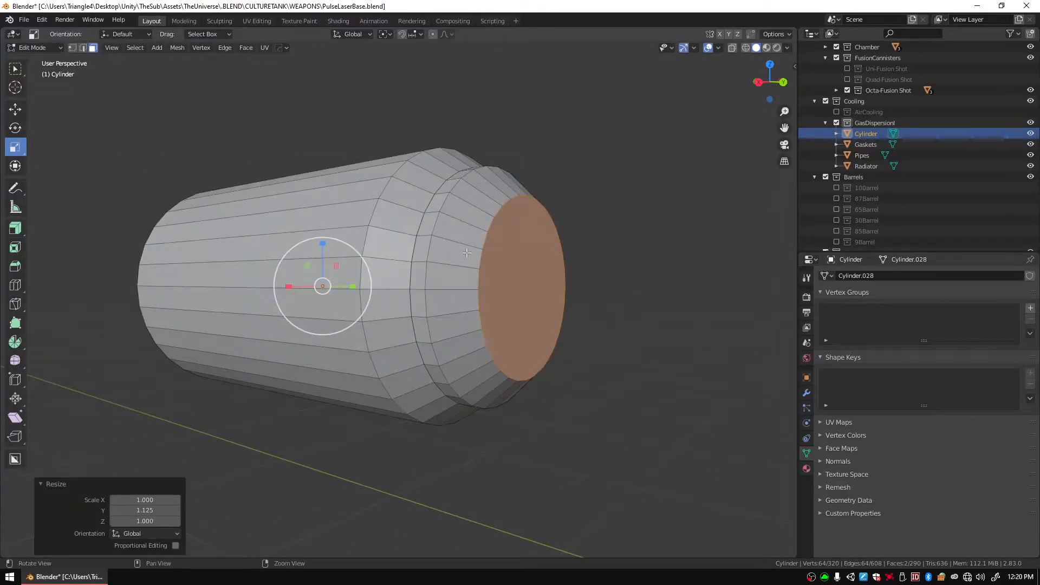
Extrude both tapered end faces outward by about 0.26 m to form necks.
key(shift+space)
key(e)
mouse_move(366, 282)
mouse_down()
mouse_move(372, 274)
mouse_move(359, 264)
mouse_move(388, 271)
mouse_move(367, 250)
mouse_move(376, 295)
mouse_up()
Inset the neck end faces to small circles and scale them by about 1.115 along Y into cones.
click(15, 248)
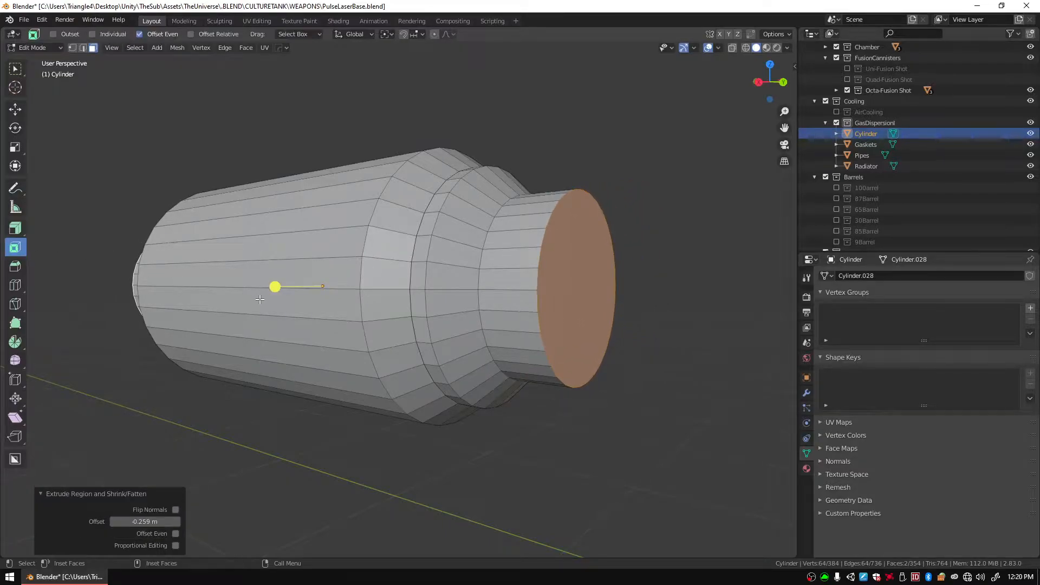
drag(275, 286, 255, 280)
drag(270, 244, 360, 287)
key(shift+space)
key(g)
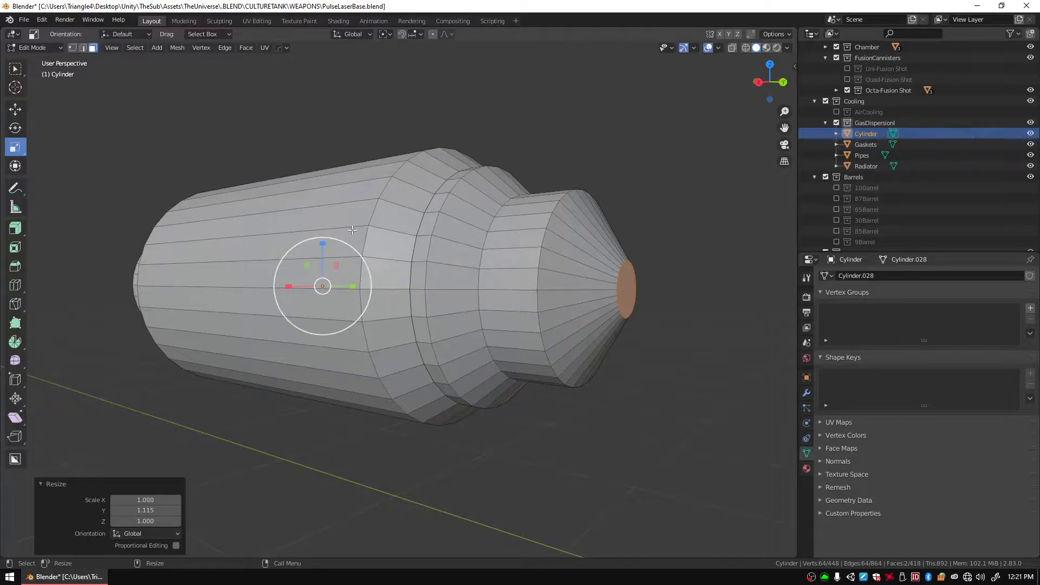
Extrude the small tip face of the cone at the end facing away from the weapon body.
middle_drag(346, 235, 538, 318)
scroll(555, 225, down, 2)
scroll(501, 298, up, 4)
scroll(479, 274, up, 2)
mouse_move(478, 273)
middle_down()
mouse_move(534, 295)
mouse_move(566, 265)
mouse_move(495, 261)
middle_up()
scroll(526, 284, up, 1)
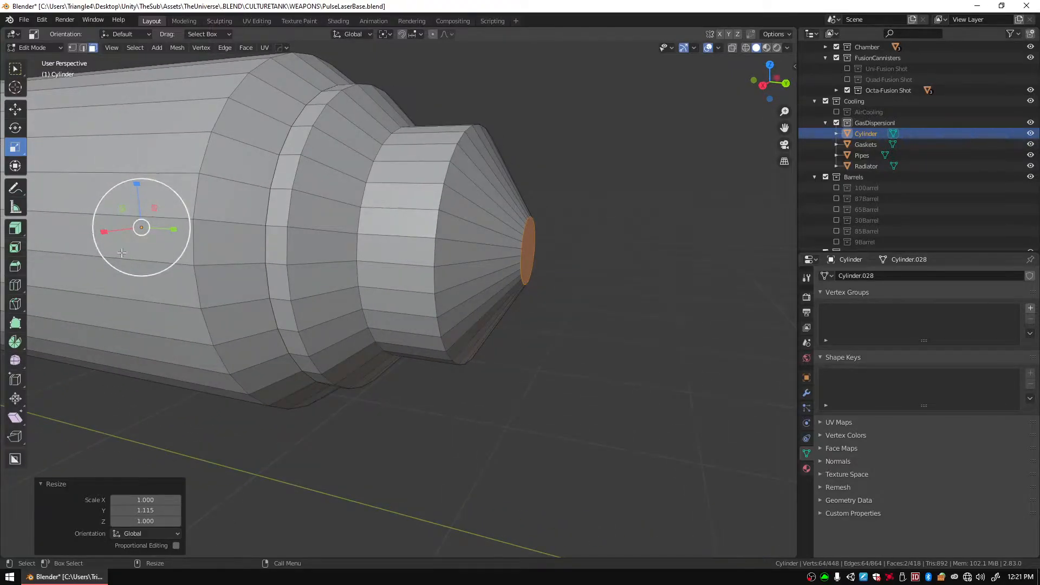
click(529, 255)
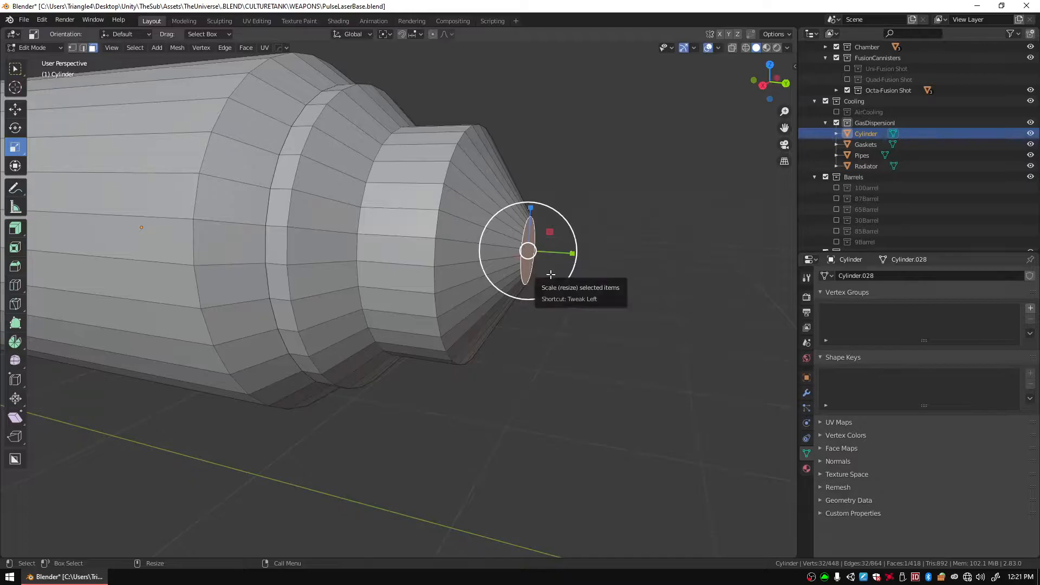
key(shift+space)
key(e)
drag(582, 255, 568, 272)
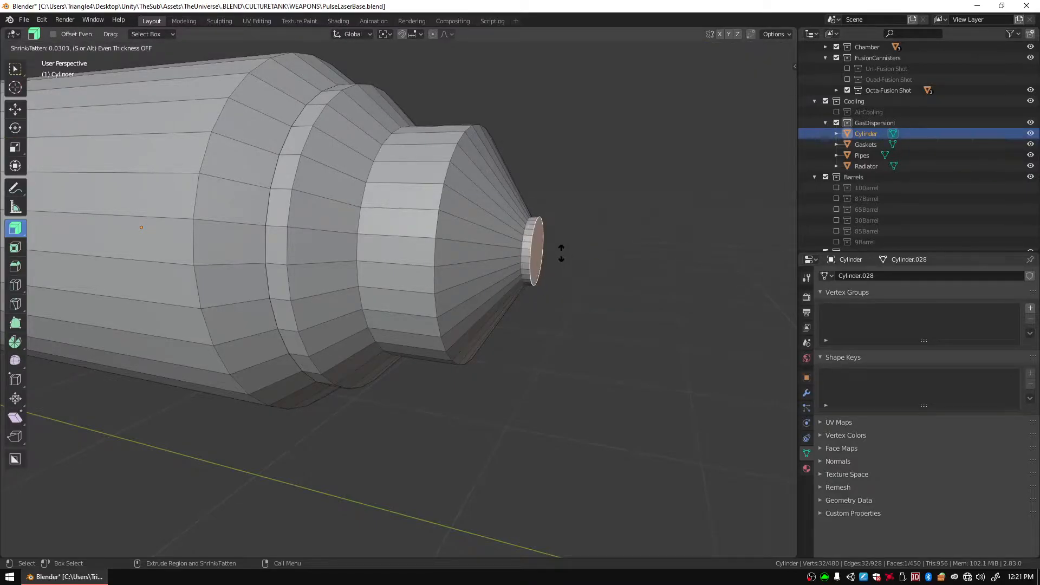
drag(568, 260, 543, 273)
Scale down the extruded face at the cone tip.
key(shift+space)
key(s)
middle_drag(597, 264, 579, 303)
drag(513, 319, 504, 314)
middle_drag(504, 314, 448, 333)
Extrude the tip face about 0.135 m into the cone and delete the face at the bottom of the recess.
key(shift+space)
key(e)
drag(341, 293, 341, 325)
middle_drag(314, 242, 440, 252)
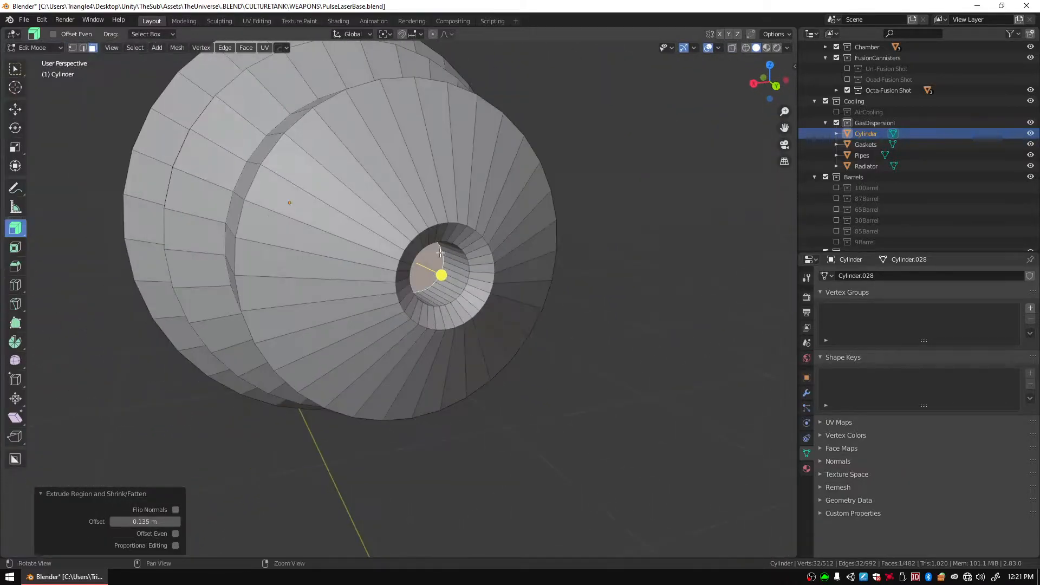
key(x)
click(440, 252)
Delete the whole neck and cone at that end of the cylinder, selecting through the mesh in wireframe.
middle_drag(375, 269, 500, 257)
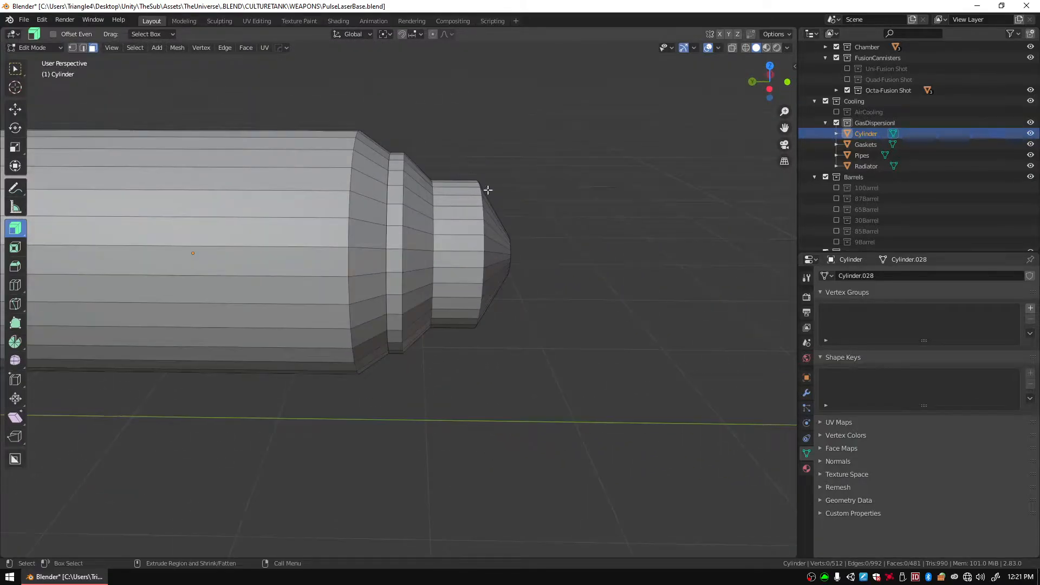
click(744, 49)
drag(427, 178, 681, 431)
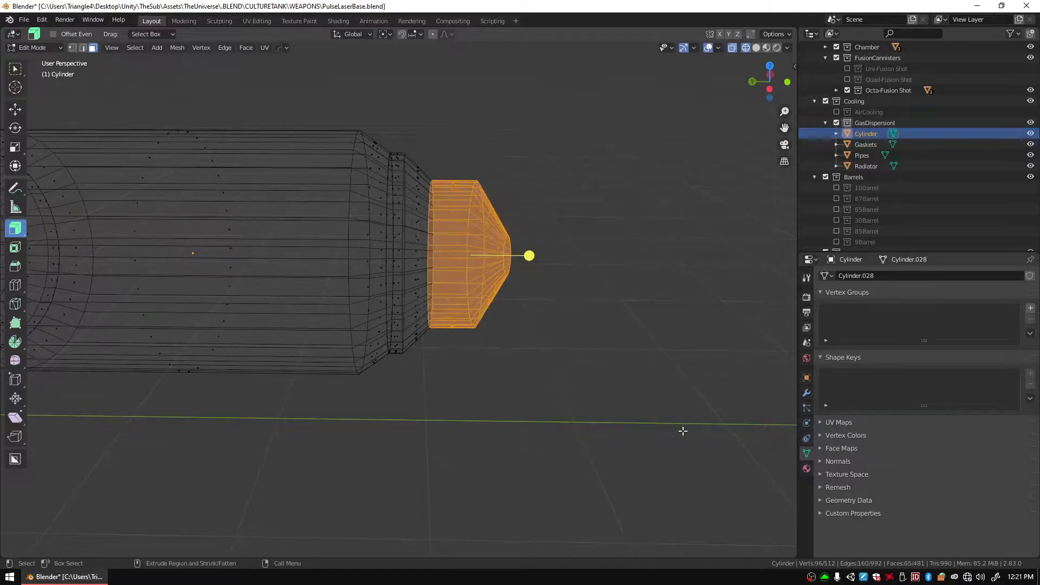
key(x)
click(684, 431)
Select the open edge loop at the cut end and extrude it in solid shading.
middle_drag(687, 364, 509, 274)
scroll(545, 309, up, 3)
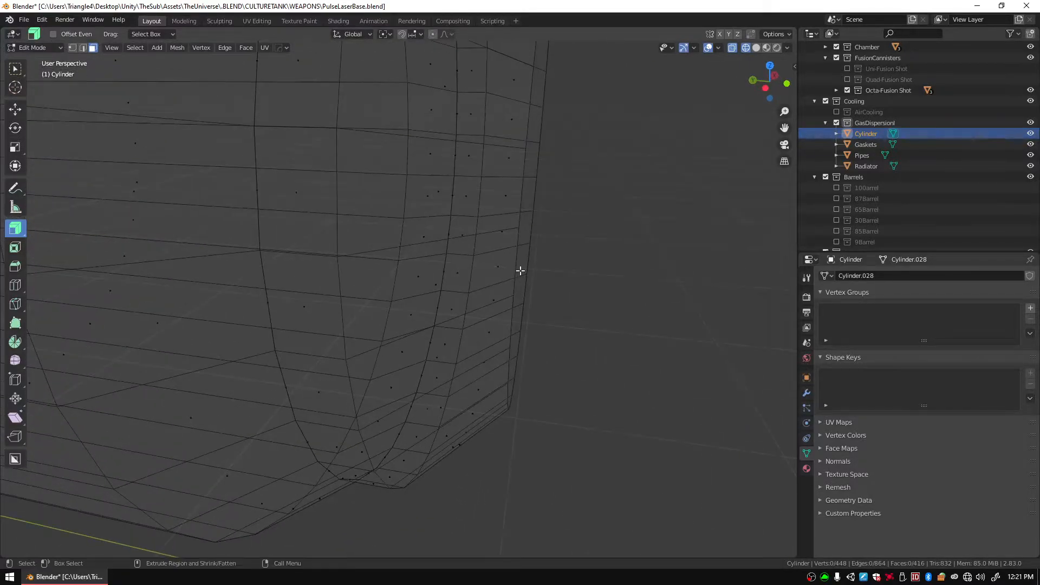
alt+click(525, 269)
click(756, 48)
mouse_move(596, 265)
middle_down()
mouse_move(613, 276)
mouse_move(589, 271)
mouse_move(565, 239)
middle_up()
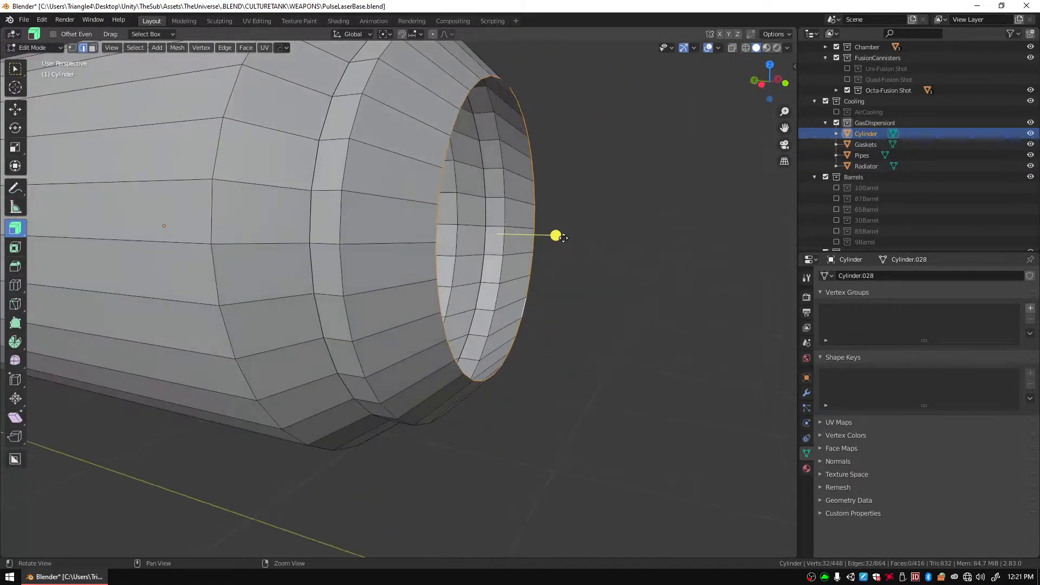
drag(555, 235, 585, 236)
Scale the extruded edge loop inward, finishing with a factor of about 0.573, to form a flat ring around a small hole.
key(shift+space)
key(s)
mouse_move(509, 233)
mouse_down()
mouse_move(518, 236)
mouse_move(504, 216)
mouse_move(528, 234)
mouse_move(515, 226)
mouse_up()
middle_drag(515, 226, 390, 241)
drag(478, 252, 472, 238)
middle_drag(473, 238, 578, 283)
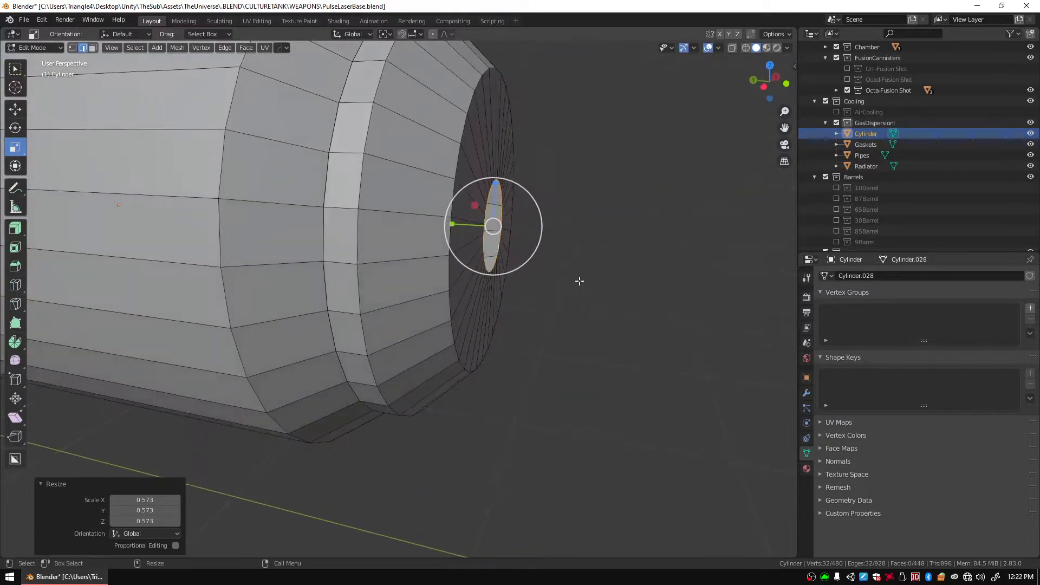
Extrude the hole's edge loop about 0.066 m into the cylinder.
key(shift+space)
key(e)
drag(553, 230, 567, 257)
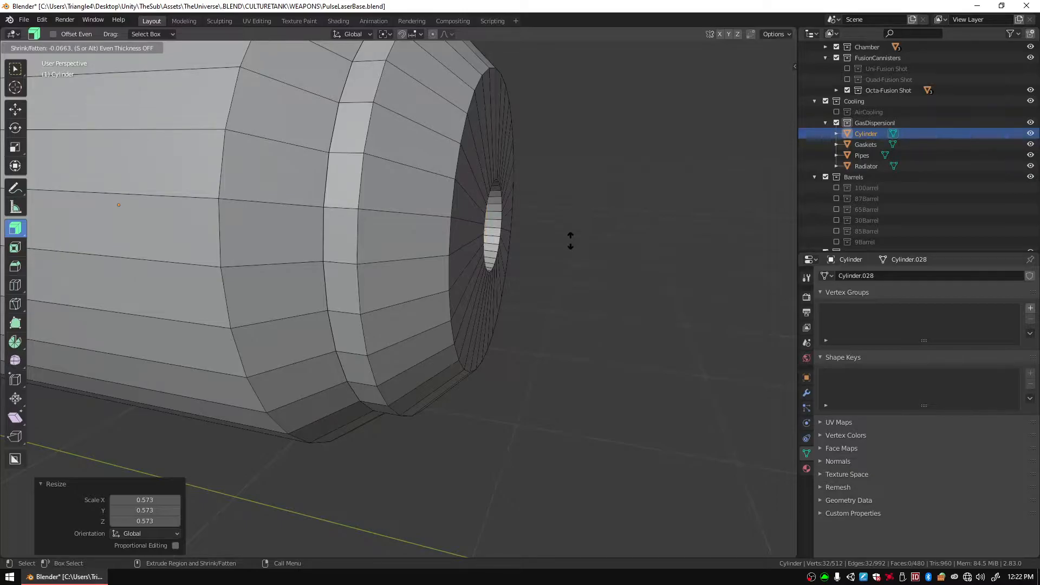
drag(571, 240, 570, 241)
middle_drag(689, 244, 549, 248)
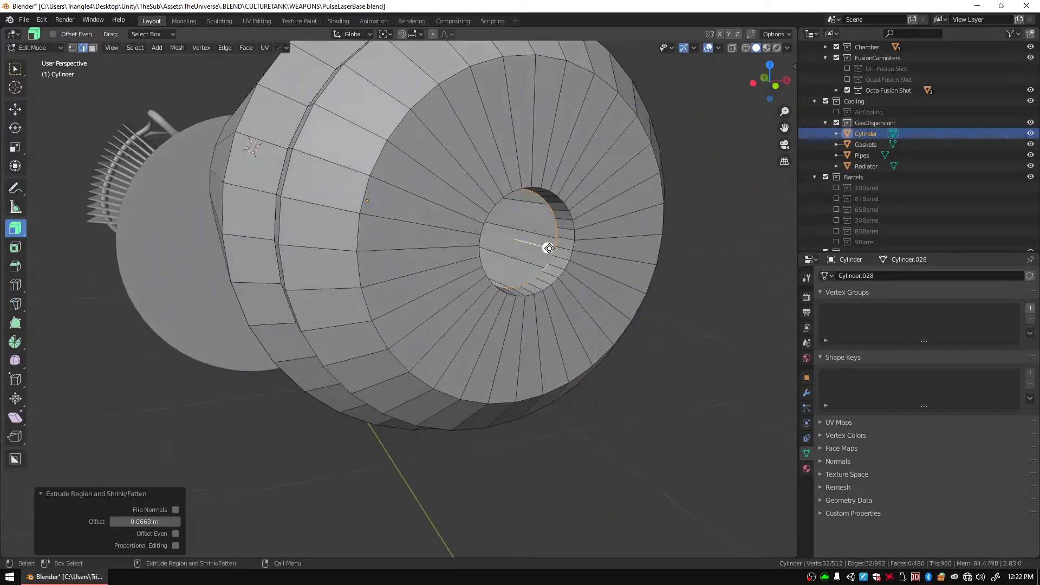
Move the hole's inner edge loop about 0.08 m deeper along Y.
key(w)
alt+drag(544, 286, 593, 301)
drag(469, 213, 438, 196)
middle_drag(439, 196, 566, 173)
Scale the hole's inner edge loop by about 0.635 to taper the recess.
key(s)
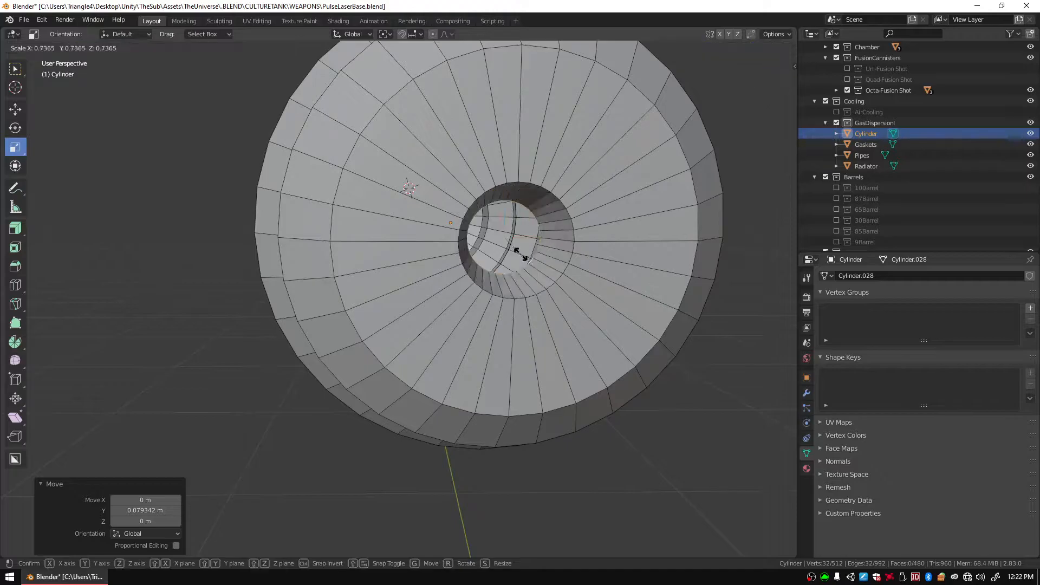
click(518, 250)
middle_drag(519, 250, 696, 258)
scroll(446, 268, down, 2)
middle_drag(447, 268, 399, 337)
scroll(255, 366, up, 4)
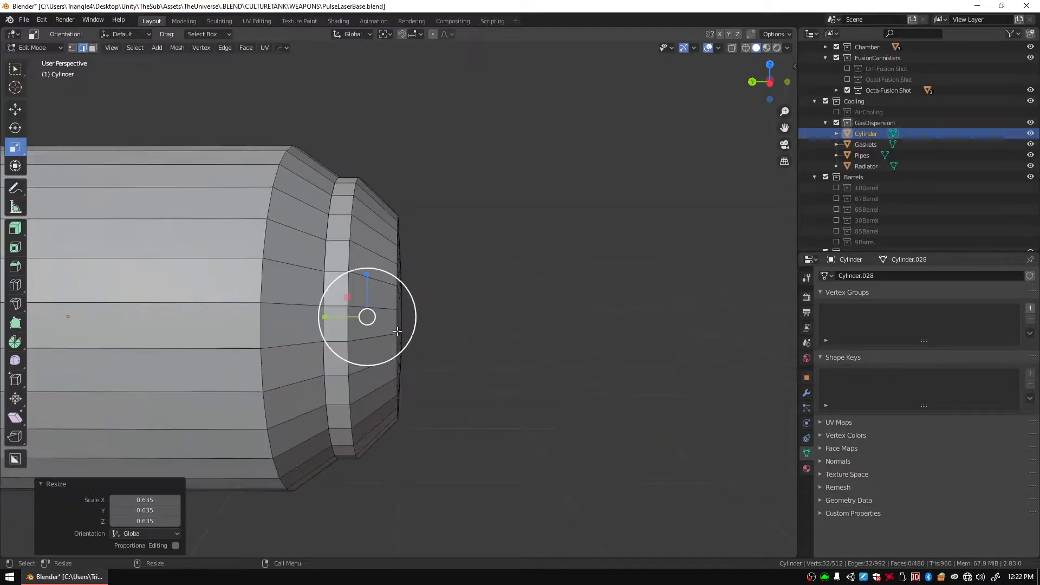
Move the narrow band's edge loops and the end rim loop about -0.048 m along Y to widen the band.
alt+click(328, 256)
alt+shift+click(347, 258)
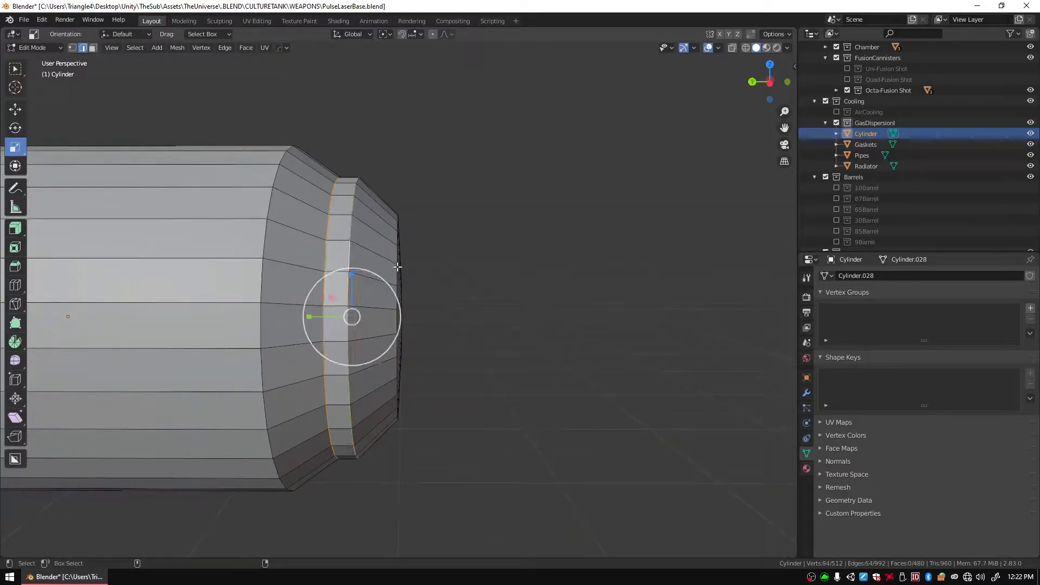
key(shift+space)
key(g)
mouse_move(335, 317)
mouse_down()
mouse_move(304, 319)
mouse_move(348, 329)
mouse_move(336, 331)
mouse_up()
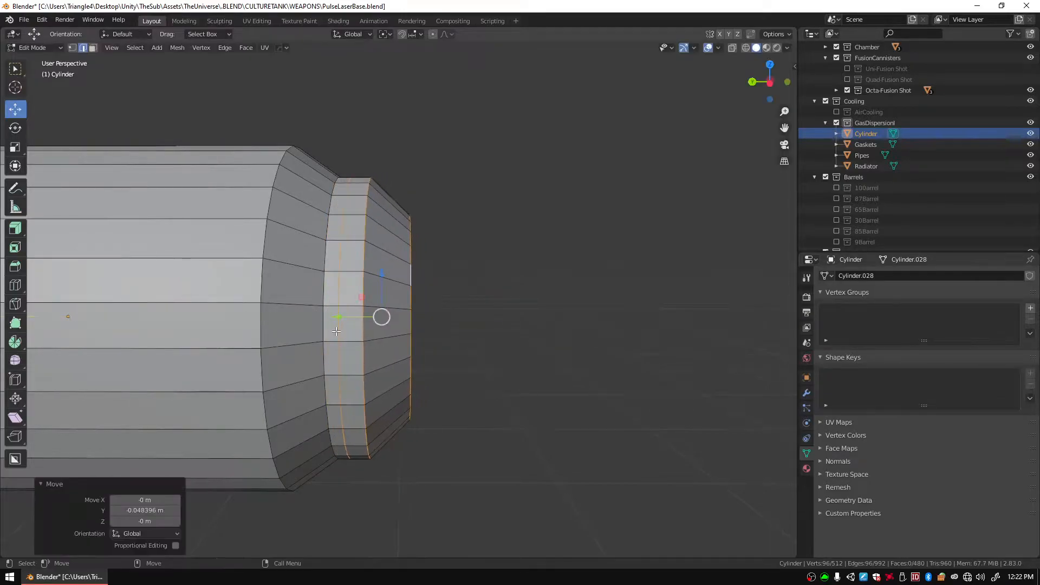
Dissolve the extra edge loop inside the narrow band and move the band's two boundary loops about 0.101 m along Y toward the body.
alt+click(337, 330)
right_click(337, 330)
key(Escape)
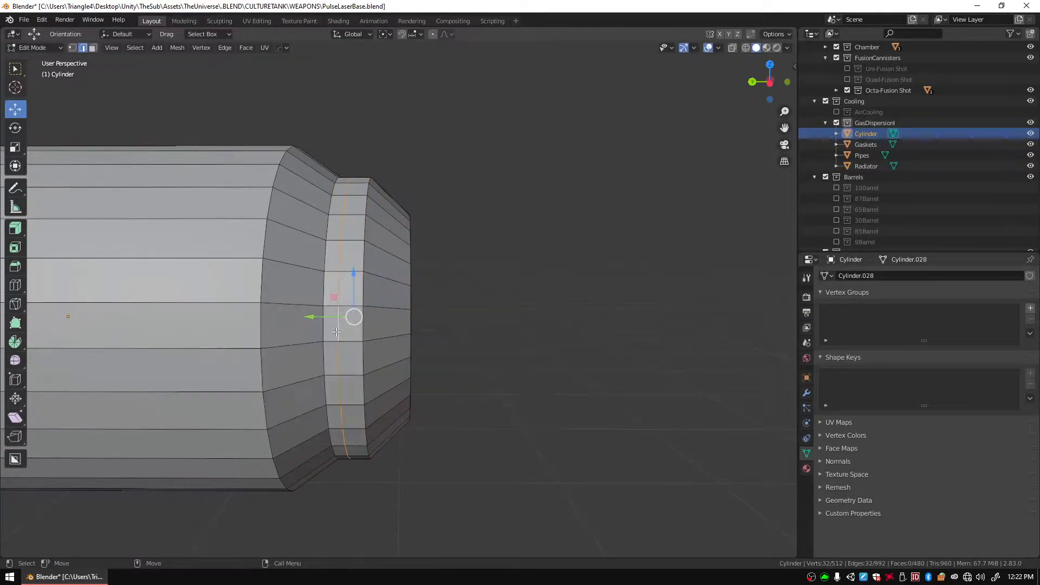
key(x)
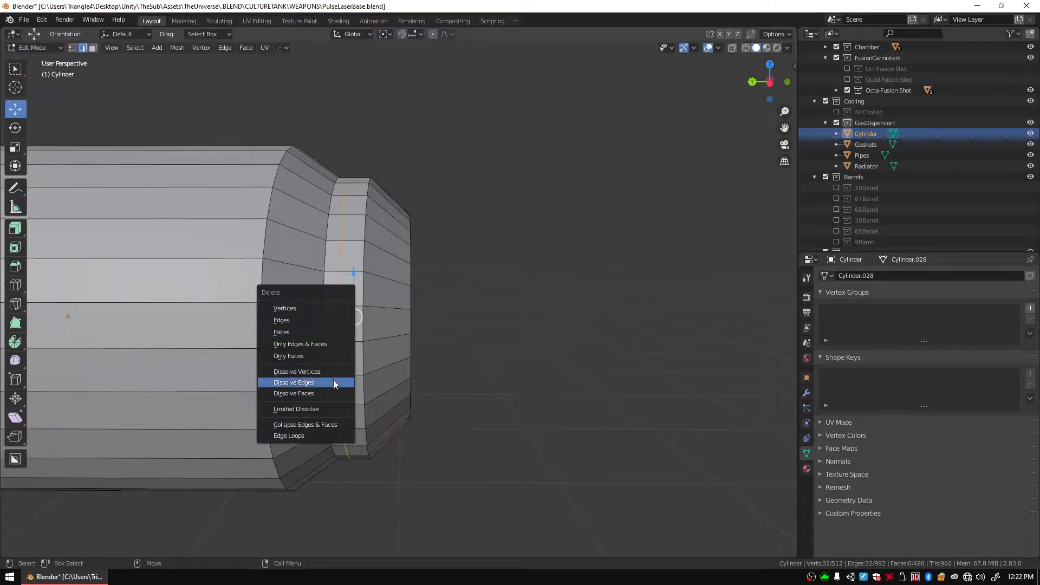
click(336, 385)
alt+click(363, 301)
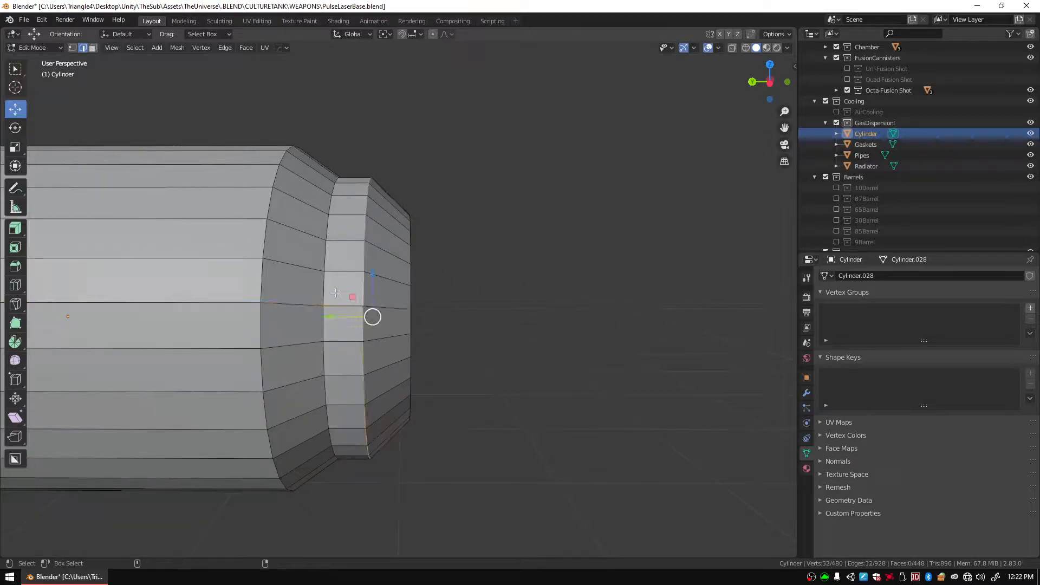
drag(315, 320, 288, 319)
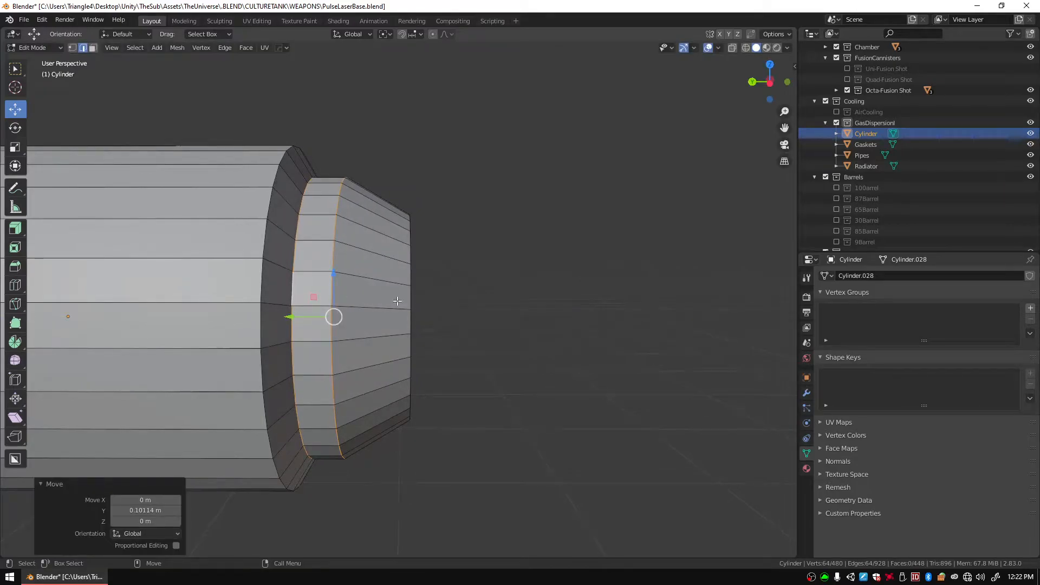
Move the end rim and hole edge loops along Y toward the body to shorten the end taper.
alt+click(413, 306)
middle_drag(450, 306, 477, 323)
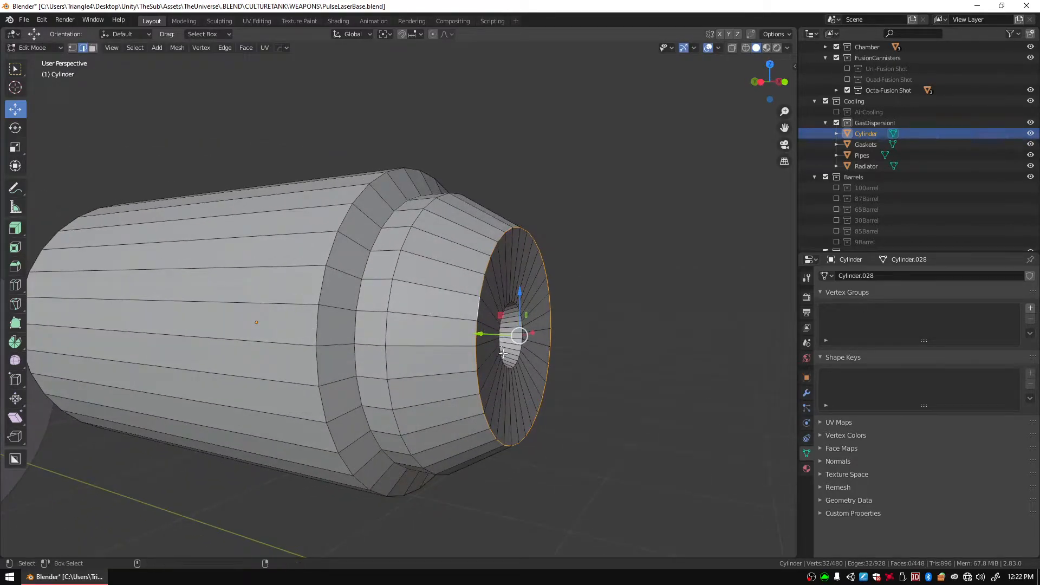
scroll(558, 359, up, 5)
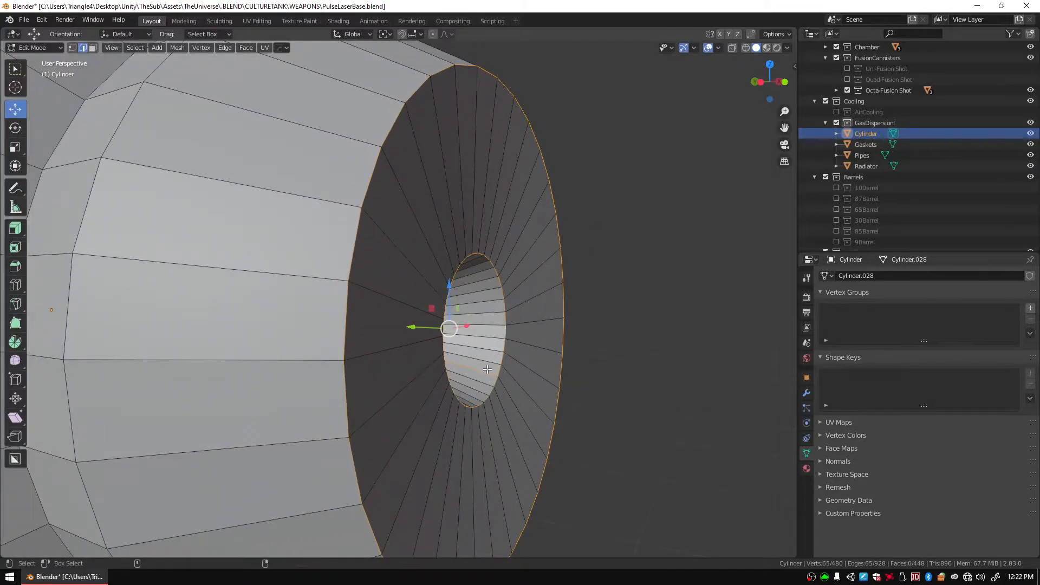
middle_drag(512, 360, 334, 310)
scroll(395, 327, up, 4)
scroll(386, 332, down, 3)
drag(331, 295, 317, 328)
Try scaling the end rim and hole edge loops by about 1.142, undo it and return to Object Mode.
key(shift+space)
key(s)
middle_drag(615, 306, 574, 309)
key(s)
click(505, 319)
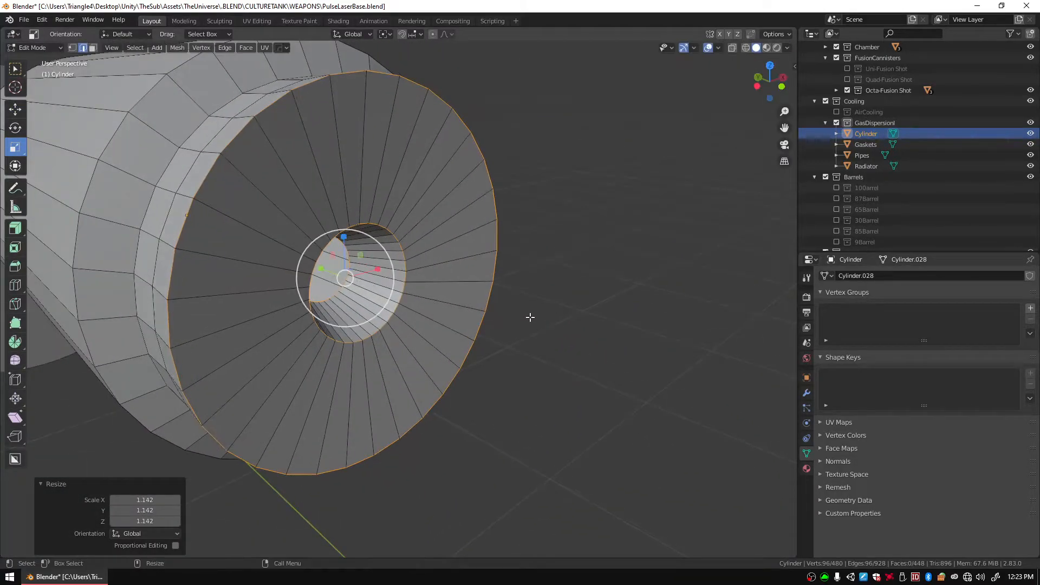
key(ctrl+z)
click(562, 313)
key(4)
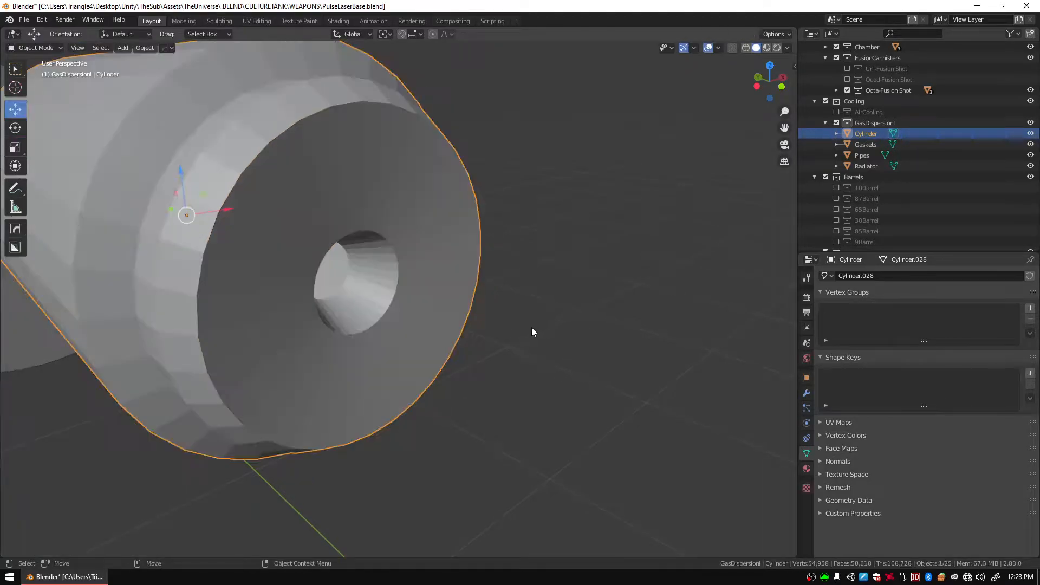
Deselect the cylinder and examine its stepped profile and the recessed end hole from several angles.
click(573, 330)
scroll(563, 328, down, 3)
middle_drag(456, 308, 509, 304)
scroll(486, 299, up, 4)
scroll(486, 312, down, 3)
scroll(579, 287, down, 5)
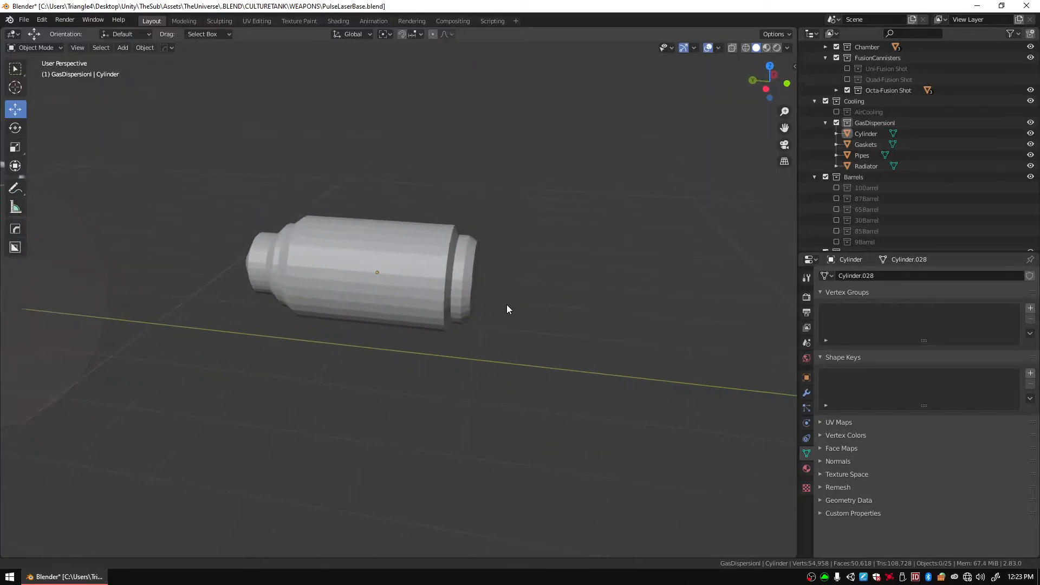
scroll(509, 303, up, 2)
middle_drag(577, 323, 489, 310)
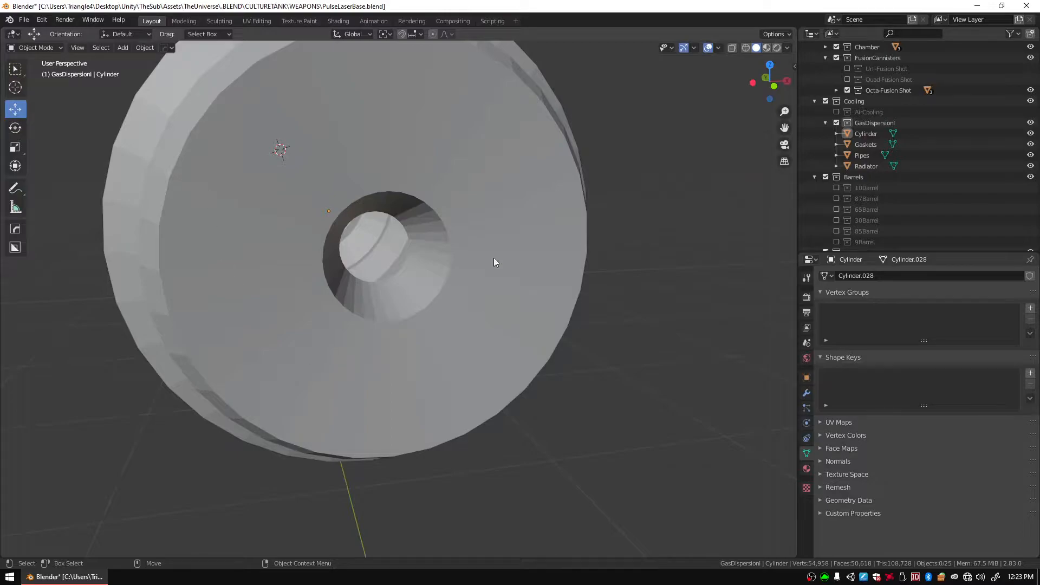
Move the hole's outer edge loop about -0.043 m along Y and return to Object Mode.
middle_drag(418, 376, 509, 337)
key(Tab)
alt+click(464, 320)
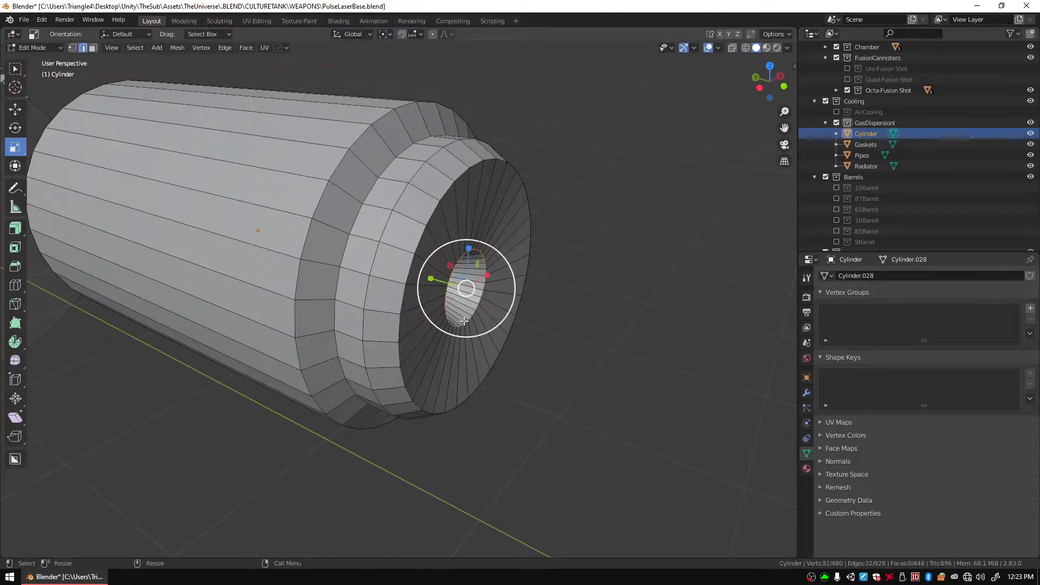
drag(429, 278, 529, 301)
middle_drag(529, 302, 513, 251)
scroll(509, 289, up, 2)
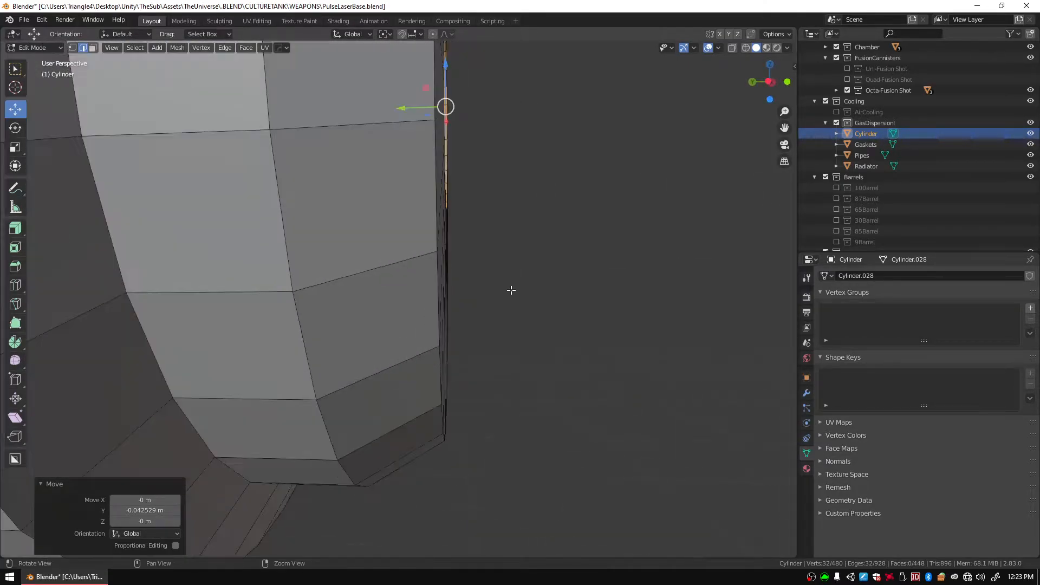
key(Tab)
middle_drag(511, 311, 74, 213)
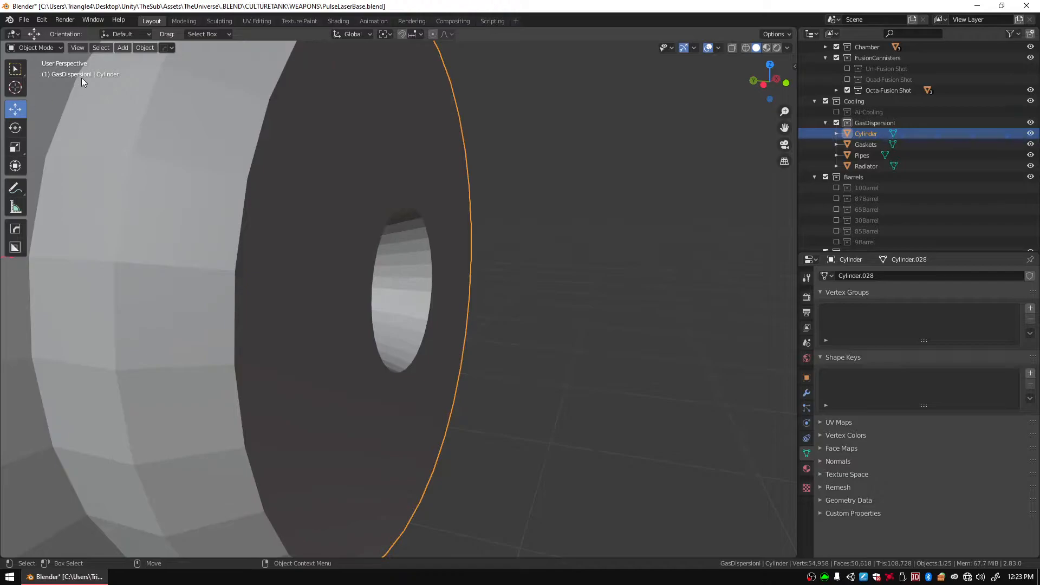
Place the 3D cursor on the end face and add a cylinder there with a 0.1 m radius, rotated about X.
click(13, 87)
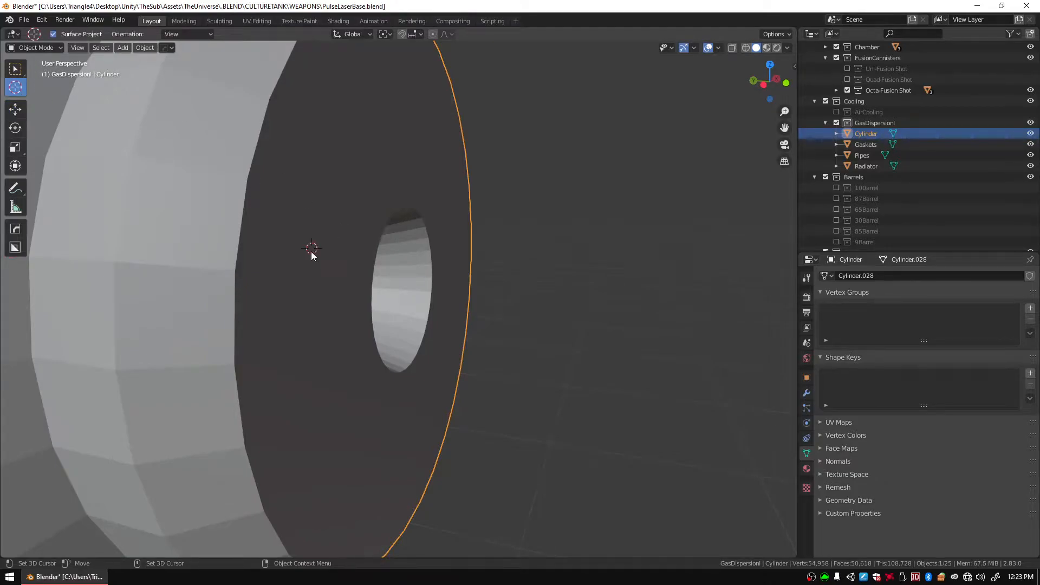
key(w)
click(122, 47)
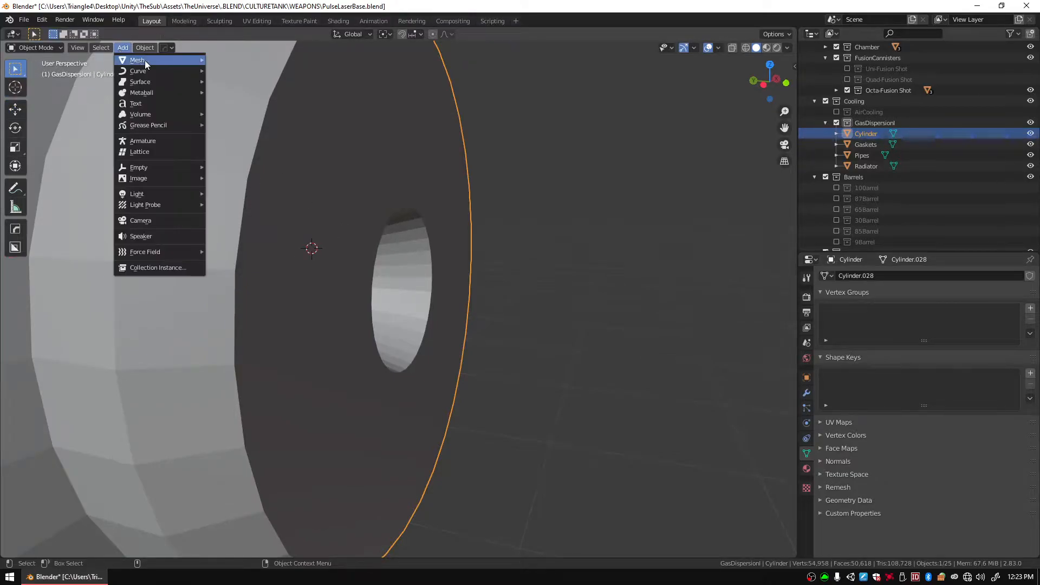
mouse_move(144, 60)
click(247, 114)
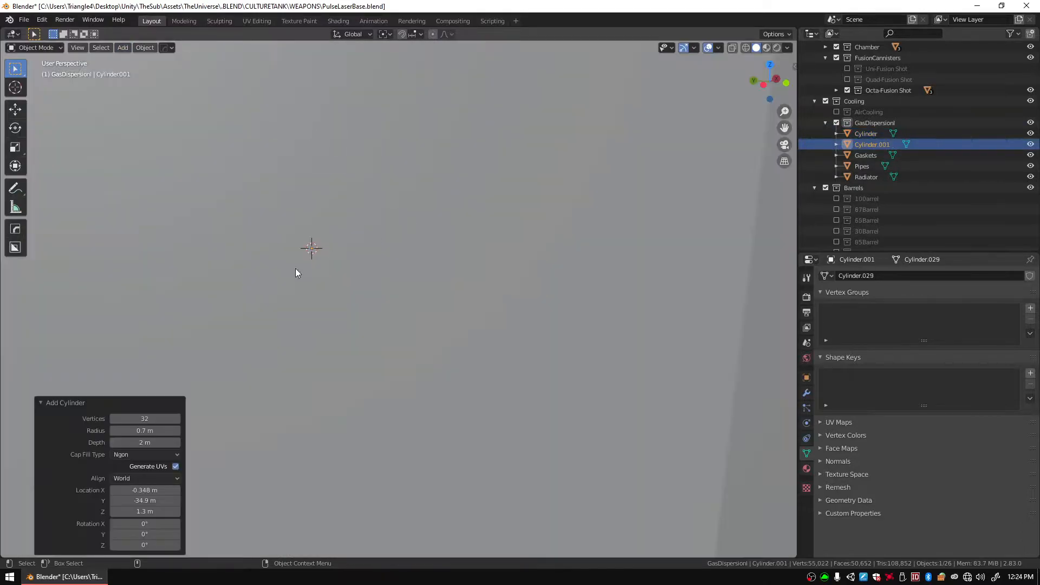
click(151, 432)
text(.1)
key(Return)
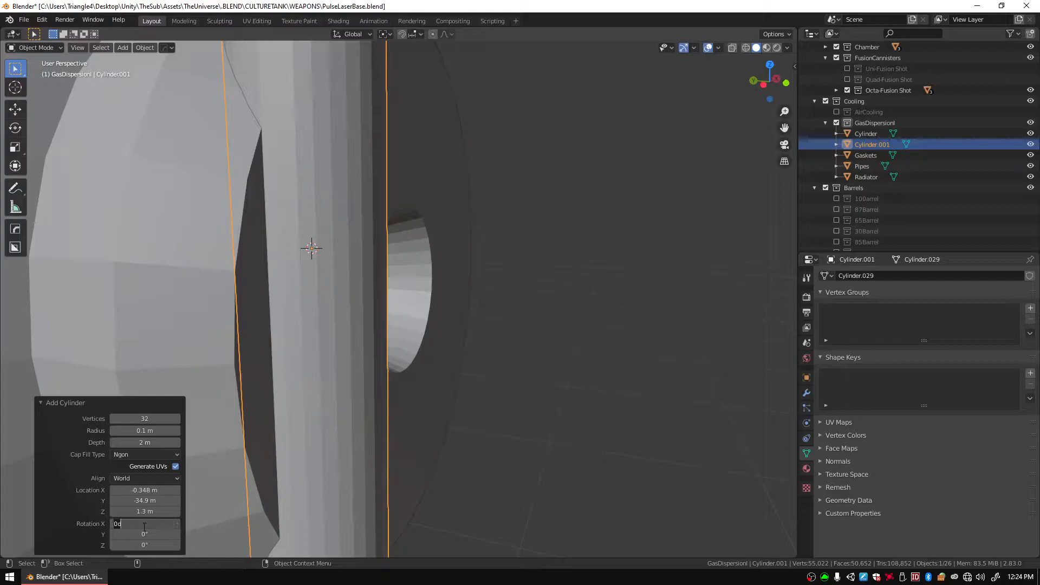
key(Return)
Move the new cylinder about -0.045 m along Z on the end face.
scroll(325, 287, down, 5)
middle_drag(372, 261, 367, 291)
key(shift+space)
key(g)
drag(252, 220, 256, 246)
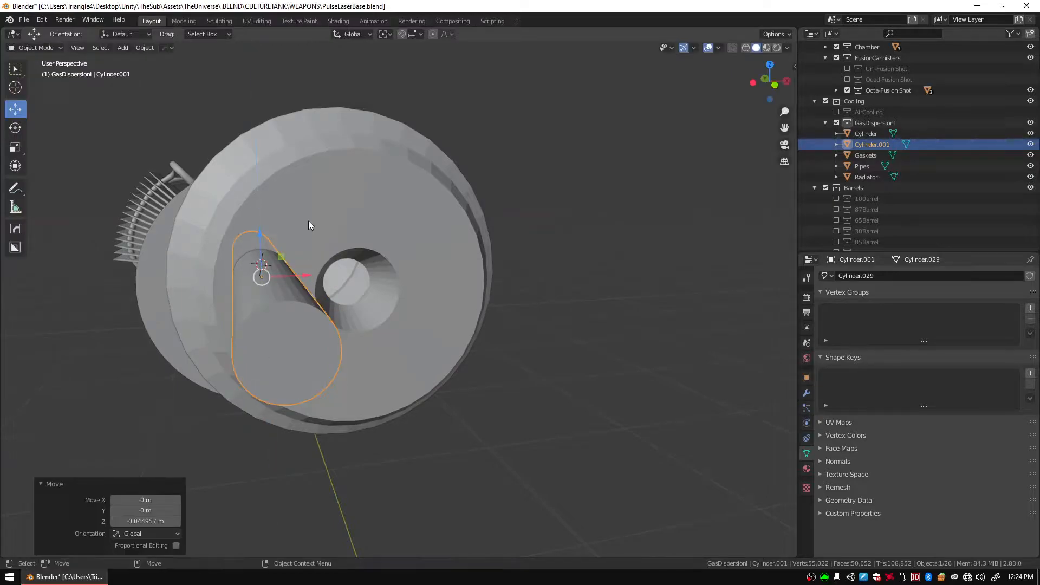
Set the main cylinder's origin to its geometry's bounds center and snap the 3D cursor to it.
click(317, 227)
key(ctrl+alt+shift+c)
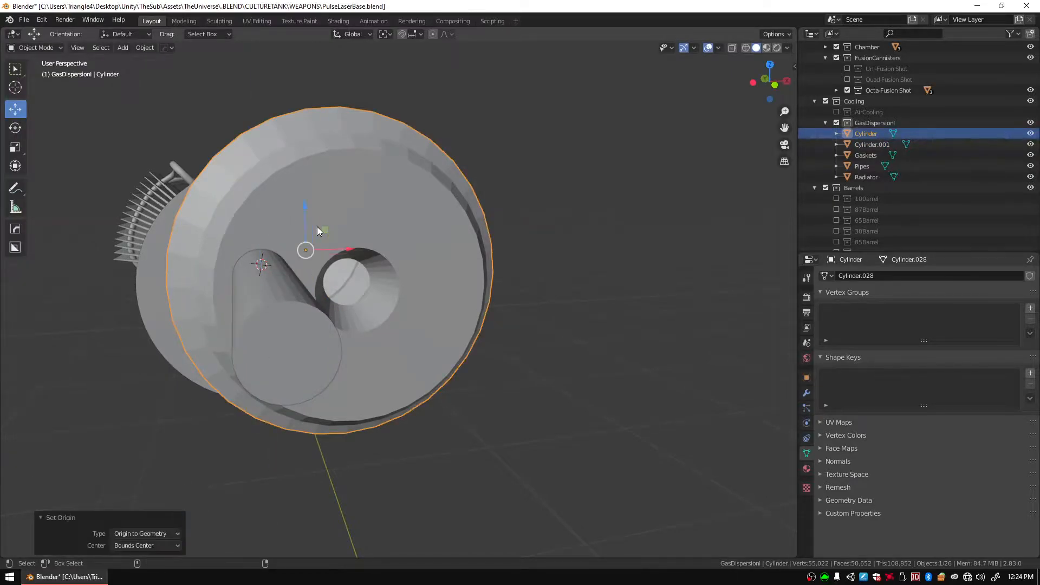
click(138, 48)
mouse_move(180, 116)
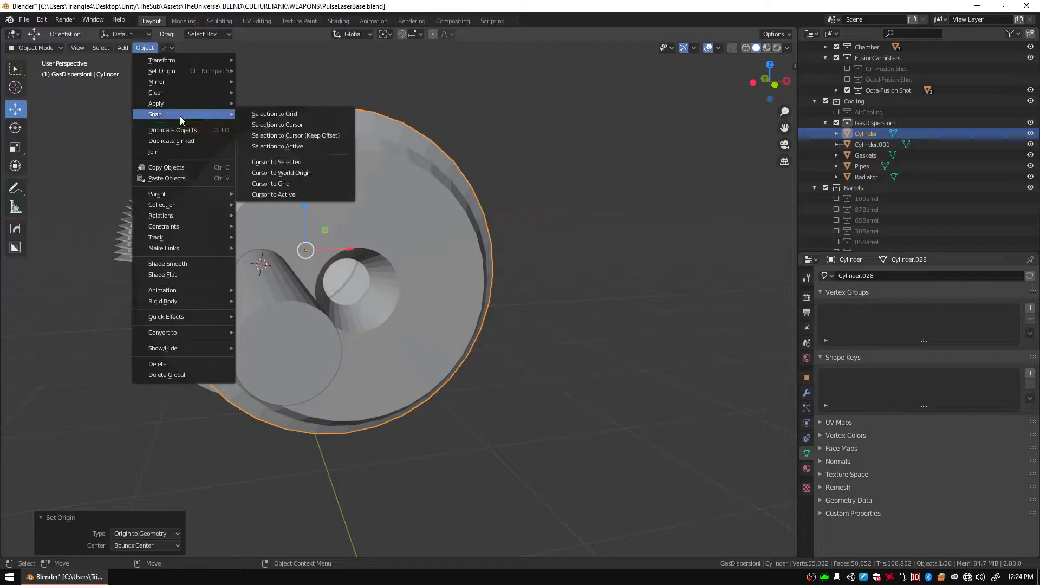
click(281, 166)
Replace the small cylinder with a new one at the 3D cursor: 0.1 m radius, 0.25 m depth, rotated 90° about X.
click(307, 333)
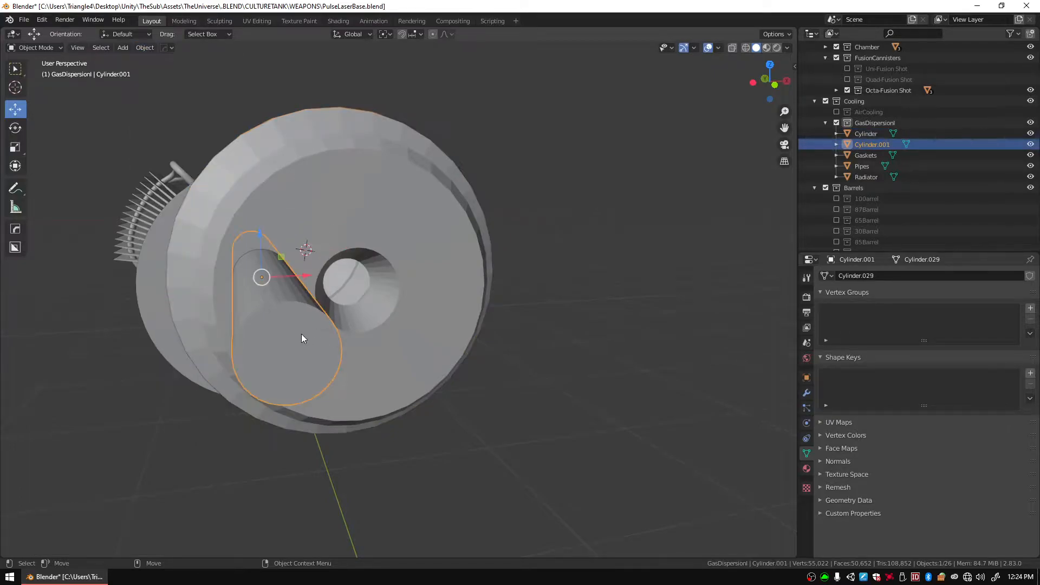
key(Delete)
click(123, 48)
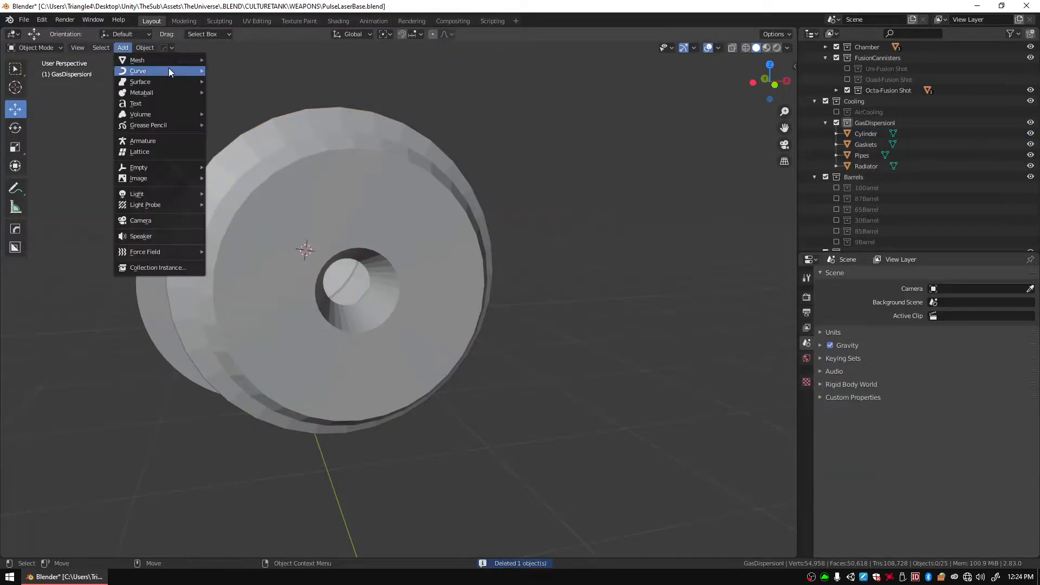
mouse_move(143, 61)
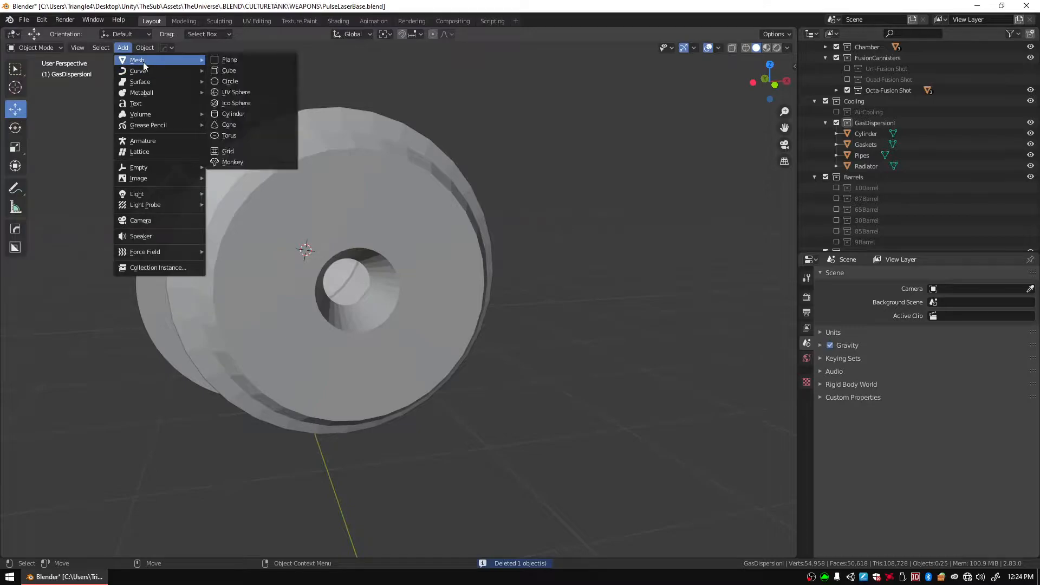
click(252, 112)
middle_drag(235, 207, 283, 513)
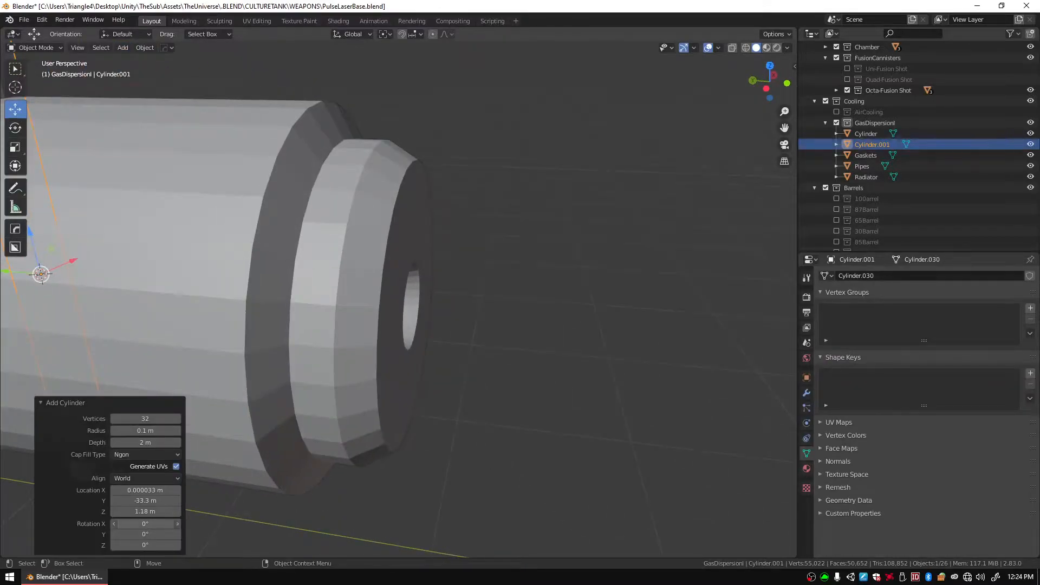
click(163, 524)
text(90)
key(Return)
scroll(236, 366, down, 5)
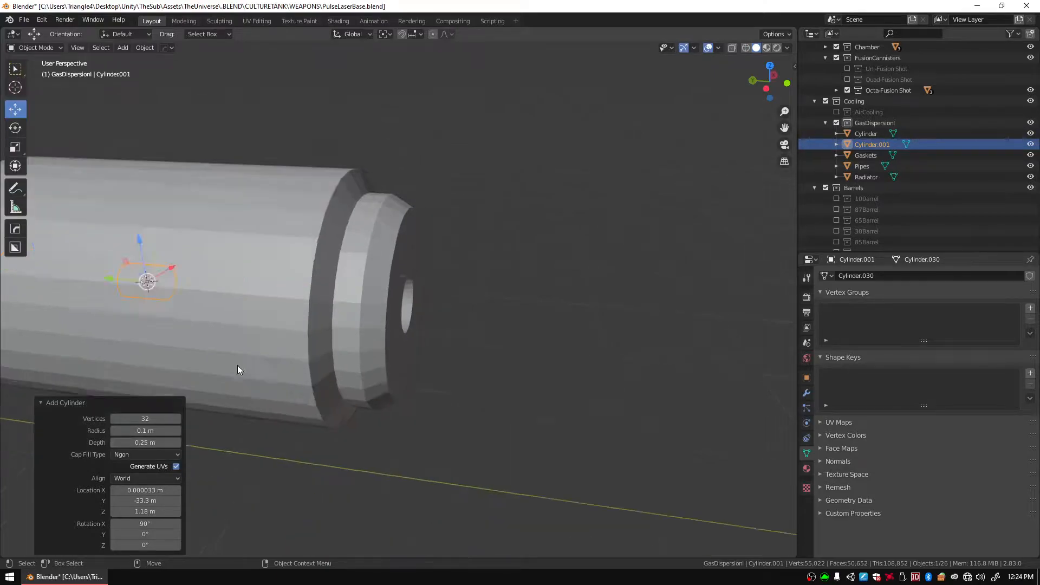
Move the small cylinder along Y to the end face, about -0.378 m along X, and a further -0.789 m along Y.
drag(181, 281, 365, 325)
middle_drag(489, 322, 429, 310)
key(KP_Decimal)
scroll(428, 266, down, 5)
key(g)
key(x)
drag(349, 305, 490, 329)
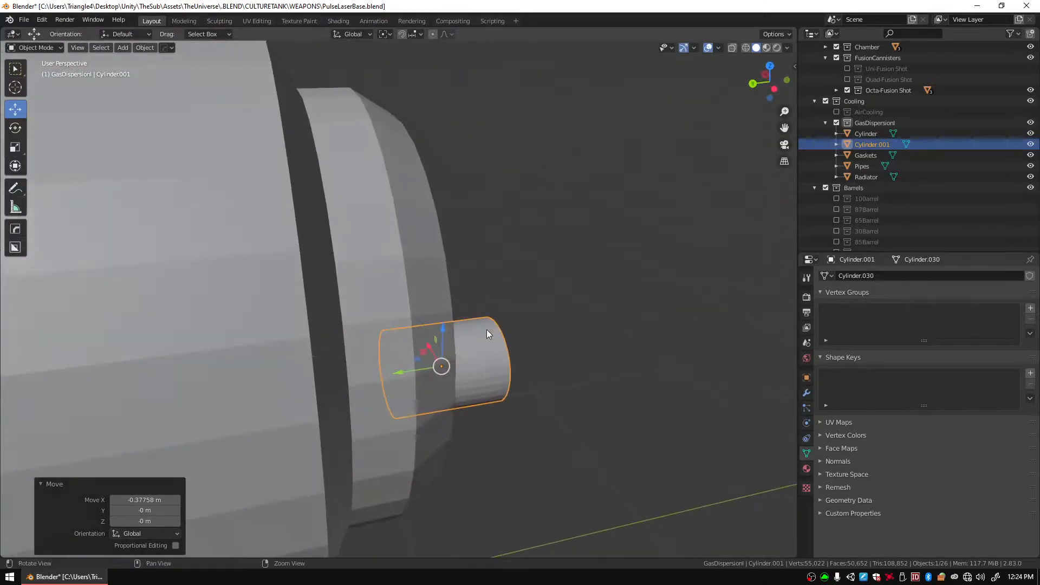
drag(398, 373, 689, 344)
scroll(704, 346, down, 3)
middle_drag(719, 351, 604, 323)
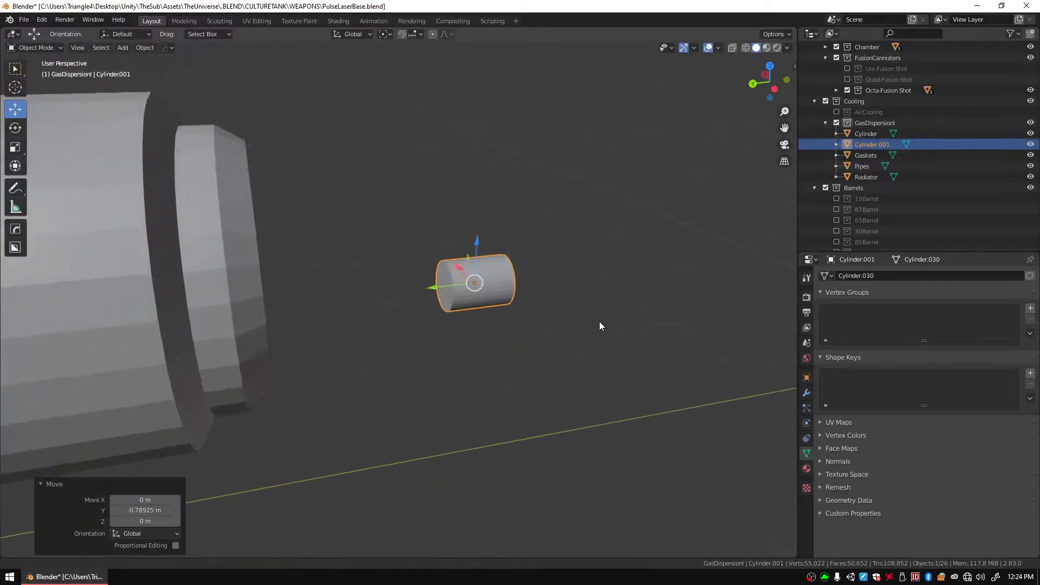
In Edit Mode, shorten the small cylinder by moving its inner end face along Y toward the outer end.
scroll(507, 324, up, 3)
middle_drag(507, 324, 482, 293)
scroll(473, 296, up, 2)
key(Tab)
alt+drag(404, 221, 563, 162)
key(3)
click(416, 252)
alt+drag(563, 162, 537, 241)
Inset both end faces of the small cylinder and scale them by about 1.683 along Y to form tapered edges.
shift+click(409, 231)
click(23, 252)
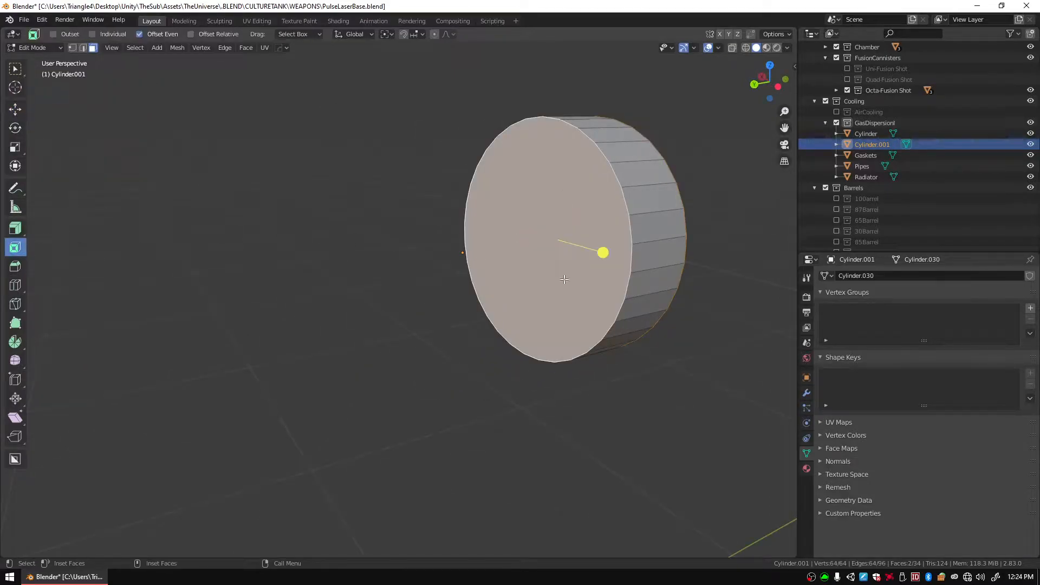
drag(596, 254, 507, 330)
key(shift+space)
key(s)
drag(447, 303, 422, 309)
alt+drag(423, 309, 512, 281)
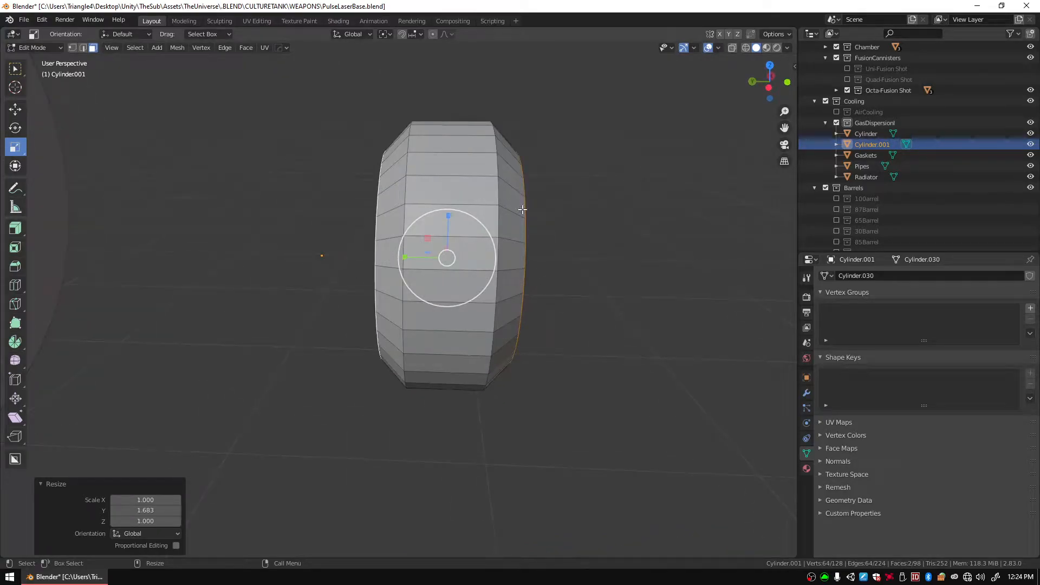
Adjust the edge loop around the small cylinder's outer end face to make the taper there shallower.
double_click(522, 209)
double_click(527, 211)
key(2)
double_click(528, 226)
alt+drag(529, 227, 529, 269)
key(w)
drag(382, 277, 409, 299)
key(r)
click(586, 270)
alt+drag(588, 270, 352, 264)
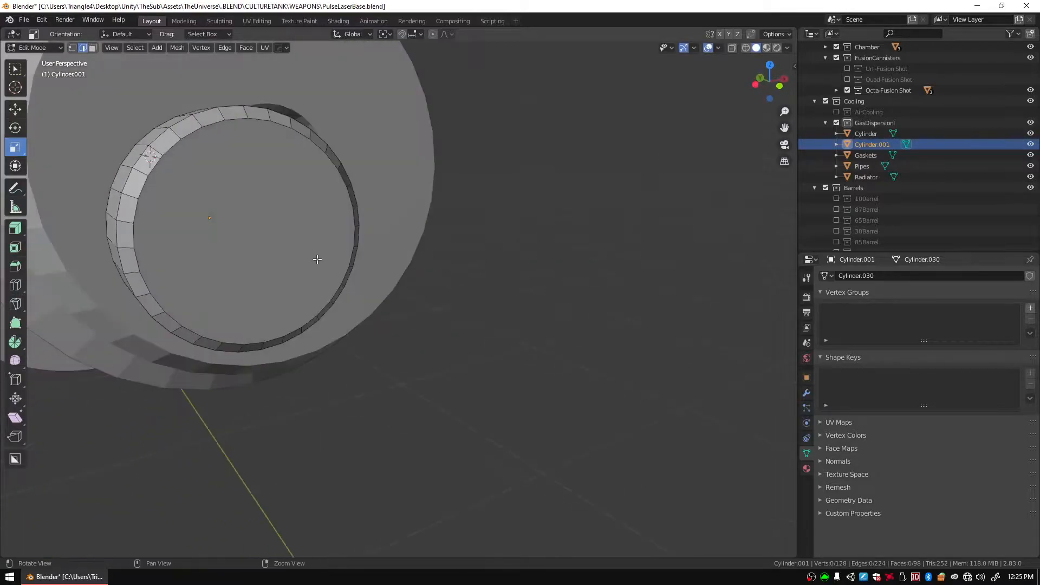
click(247, 233)
alt+drag(246, 232, 423, 326)
key(e)
key(ctrl+z)
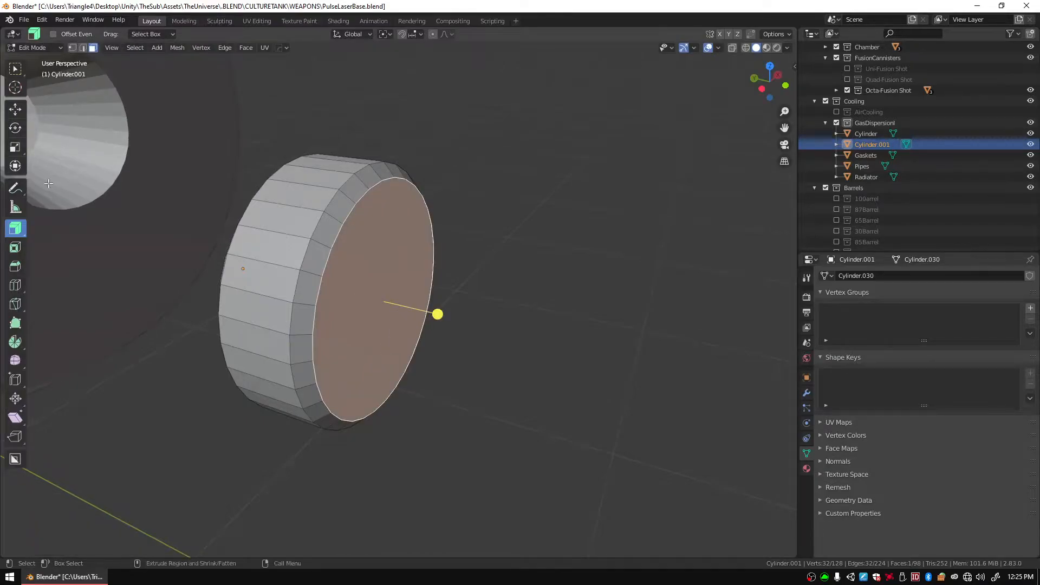
key(ctrl+z)
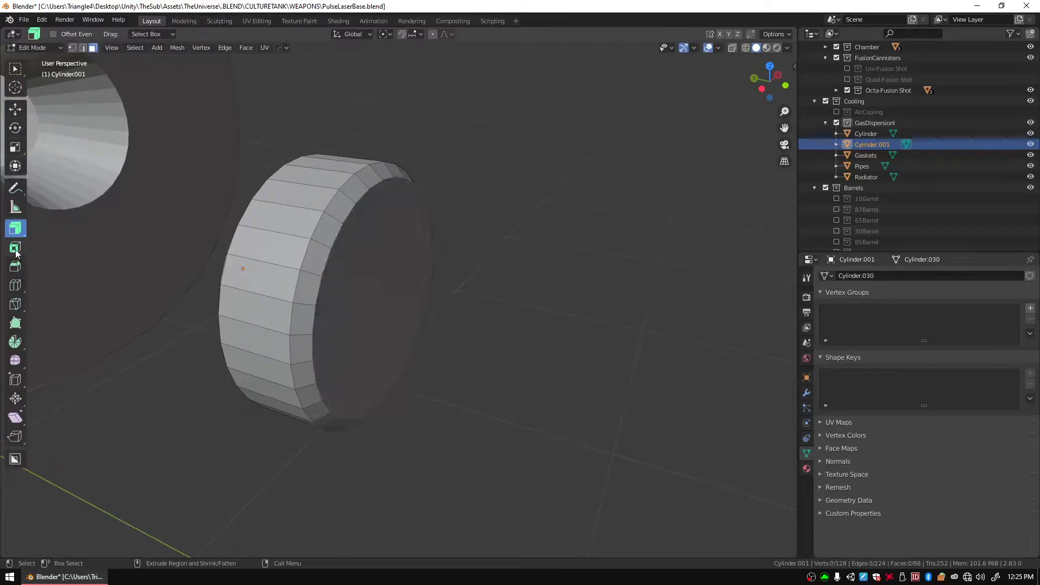
Inset the small cylinder's outer end face, extrude the inner face inward as a recess, and return to Object Mode.
click(15, 247)
click(339, 313)
mouse_move(426, 319)
mouse_down()
mouse_move(409, 284)
mouse_move(412, 305)
mouse_move(425, 303)
mouse_move(433, 329)
mouse_move(441, 326)
mouse_up()
key(shift+space)
key(e)
key(Tab)
scroll(486, 259, down, 4)
middle_drag(485, 259, 593, 345)
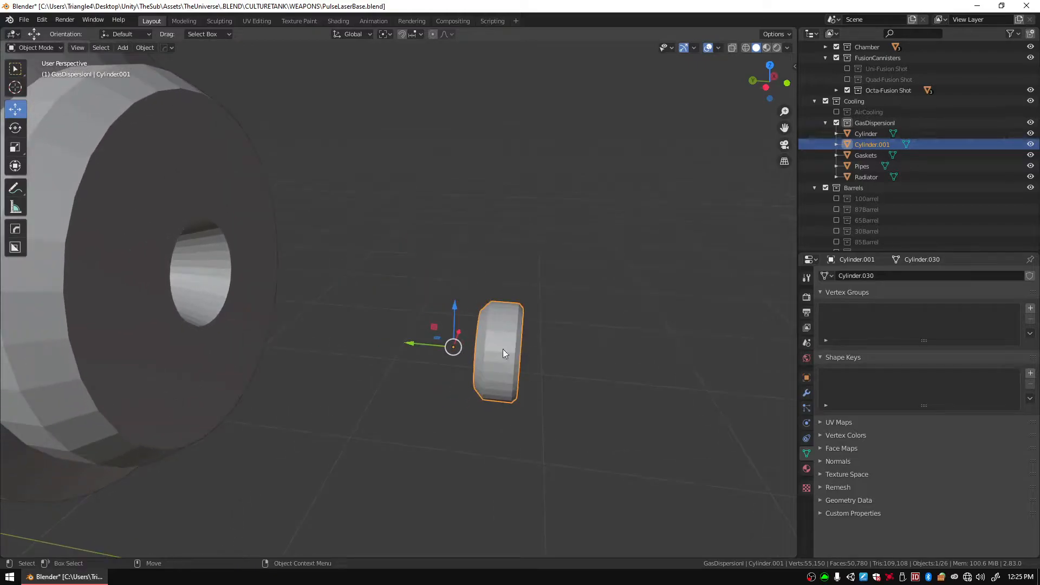
Apply smooth shading to the small cylinder in Object Mode.
key(Tab)
key(2)
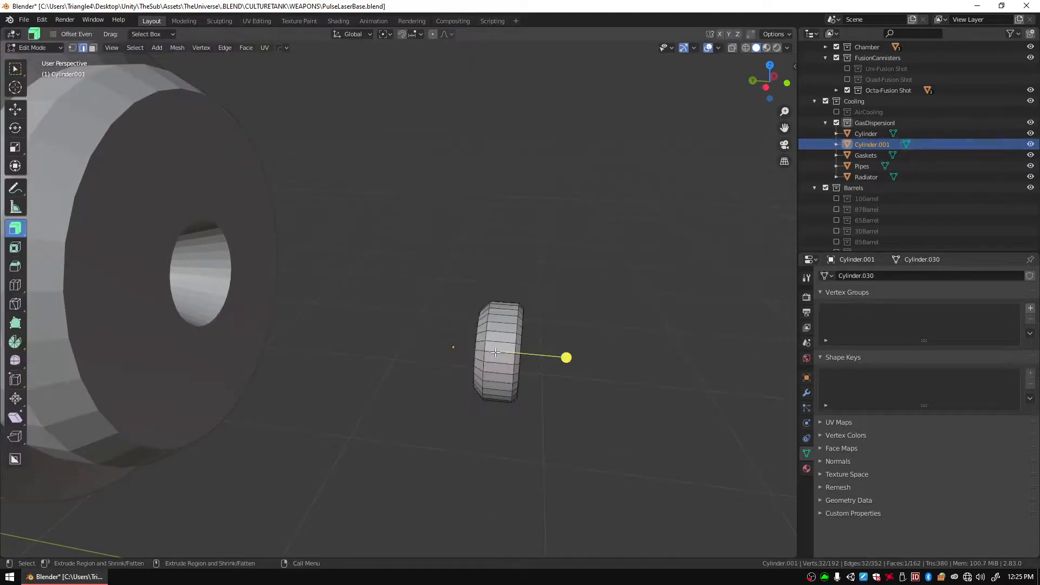
key(Tab)
scroll(552, 357, up, 2)
shift+middle_drag(553, 357, 446, 289)
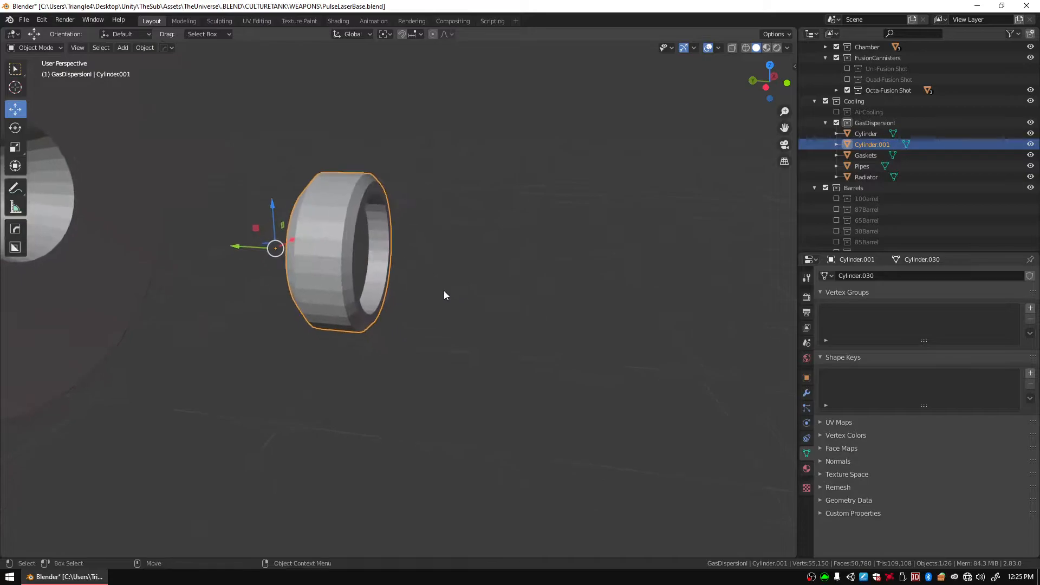
scroll(372, 240, up, 5)
middle_drag(371, 239, 492, 285)
right_click(273, 266)
click(273, 267)
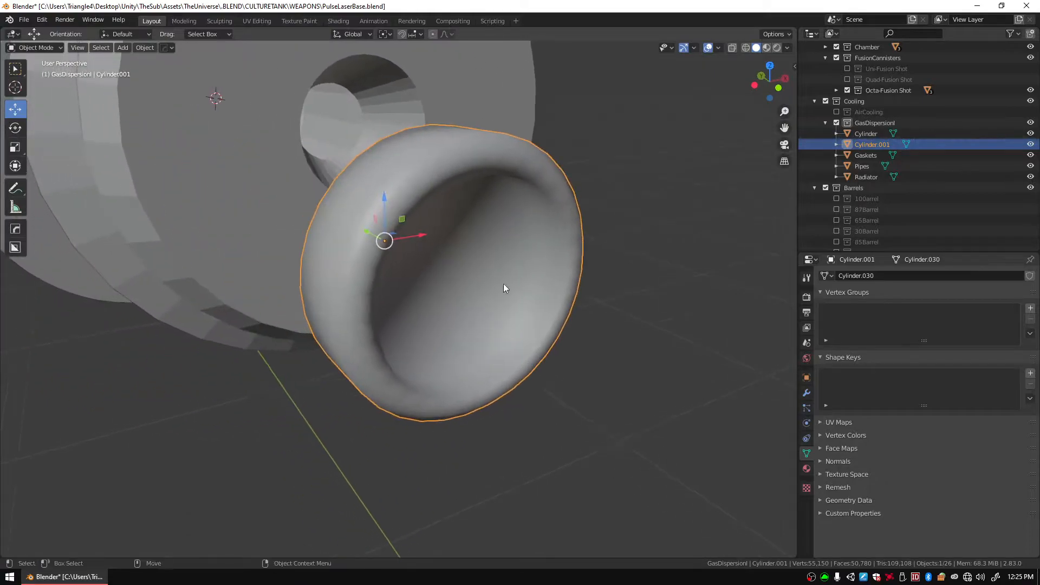
In Edit Mode, select every circular edge loop of the small cylinder, including the recess edges, and activate the Bevel tool.
key(Tab)
alt+shift+click(570, 279)
middle_drag(426, 314, 522, 318)
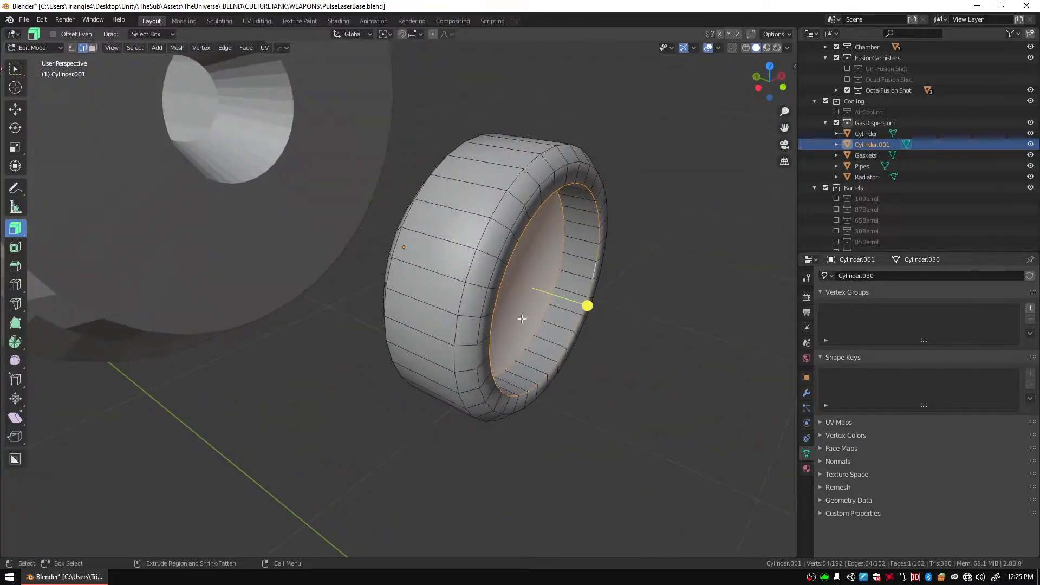
alt+shift+click(498, 247)
middle_drag(482, 234, 248, 211)
alt+shift+click(538, 215)
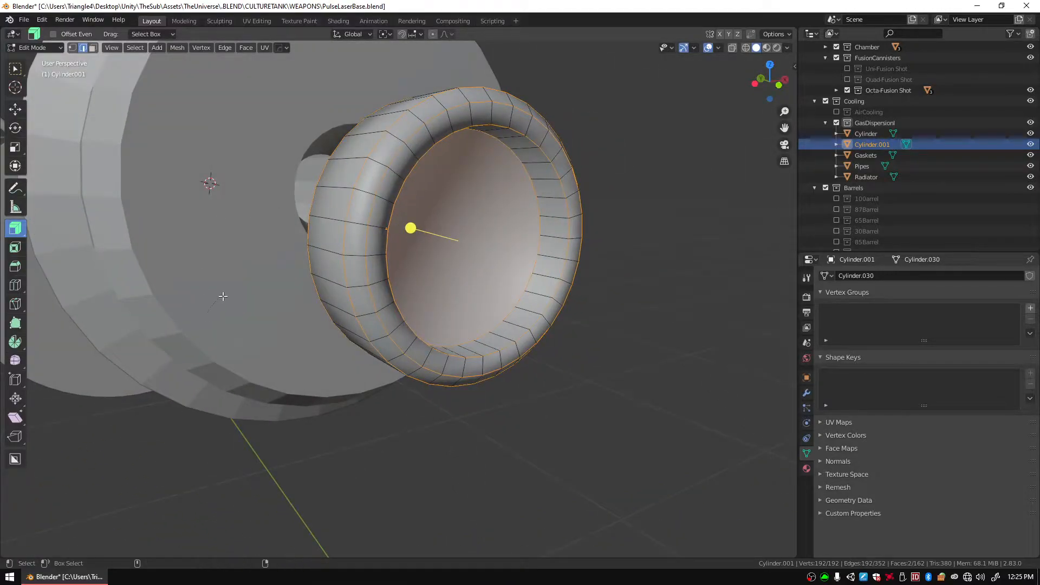
key(ctrl+b)
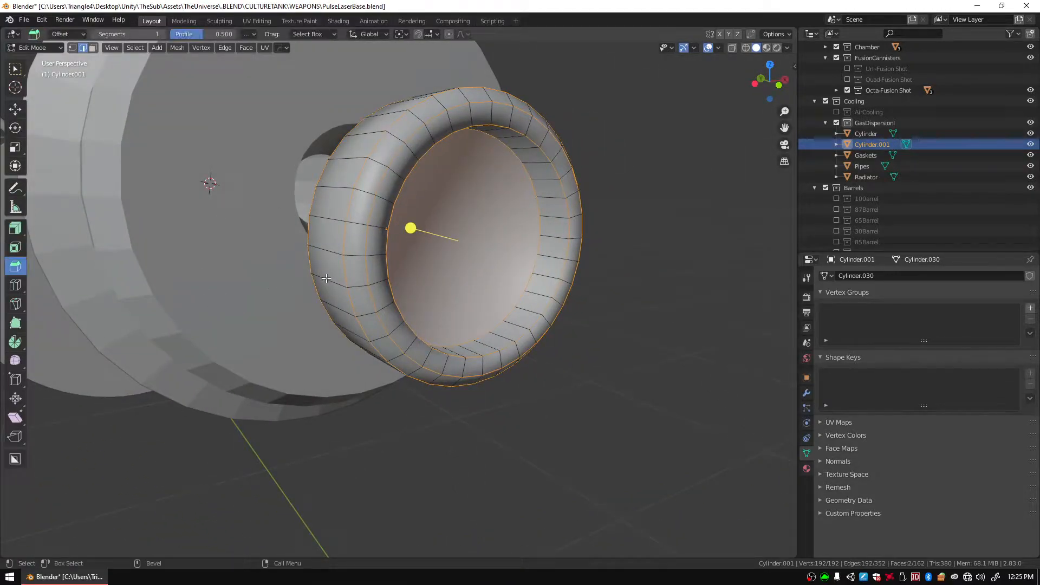
drag(405, 227, 400, 228)
Return to Object Mode and set the small cylinder's origin to its geometry.
right_click(400, 228)
key(Tab)
click(400, 227)
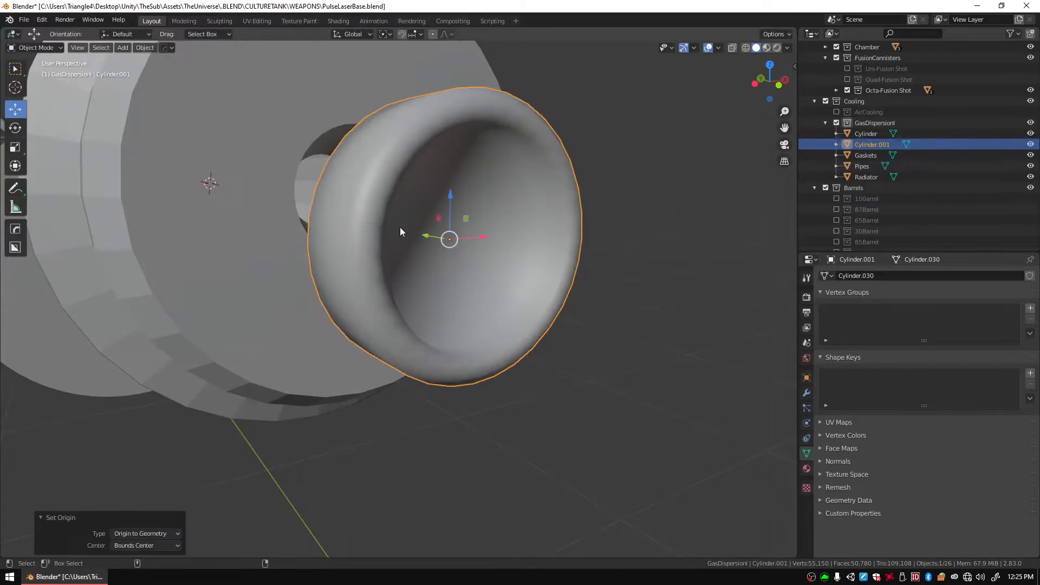
Bevel the selected circular edge loops by about 0.0004 m with one segment and return to Object Mode.
key(Tab)
drag(399, 226, 461, 299)
middle_drag(461, 299, 433, 195)
scroll(433, 195, up, 5)
scroll(376, 268, up, 2)
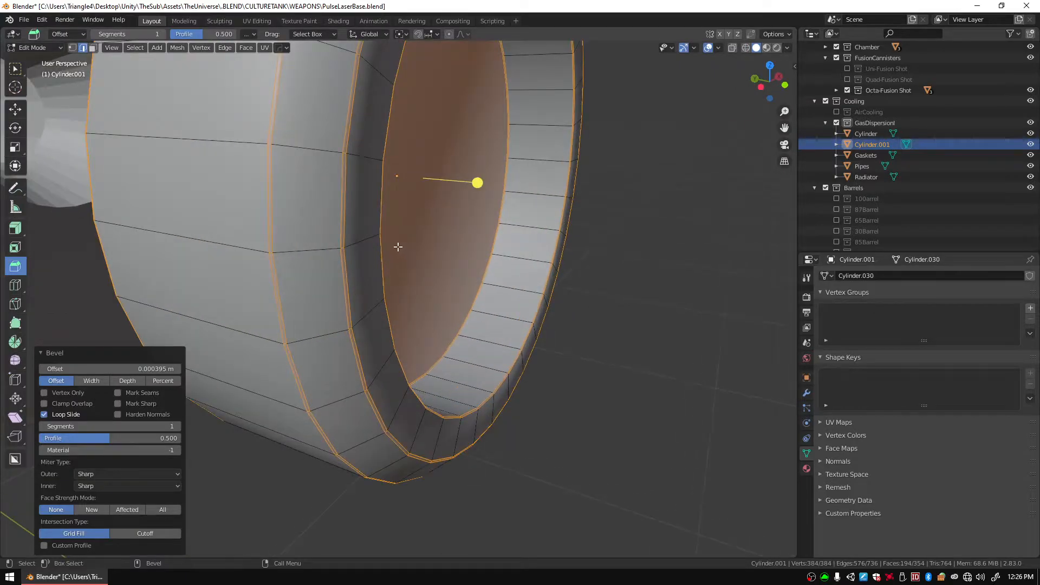
key(Tab)
Move the small cylinder about 0.254 m along Y toward the canister.
scroll(415, 260, down, 5)
middle_drag(415, 260, 503, 266)
scroll(433, 258, down, 7)
shift+middle_drag(376, 318, 616, 340)
key(g)
key(y)
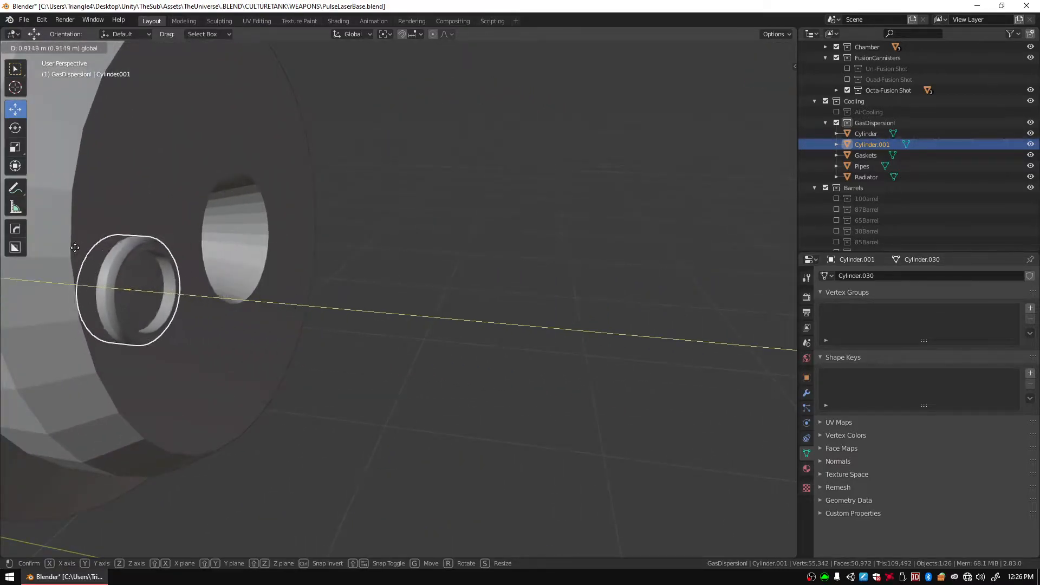
click(395, 354)
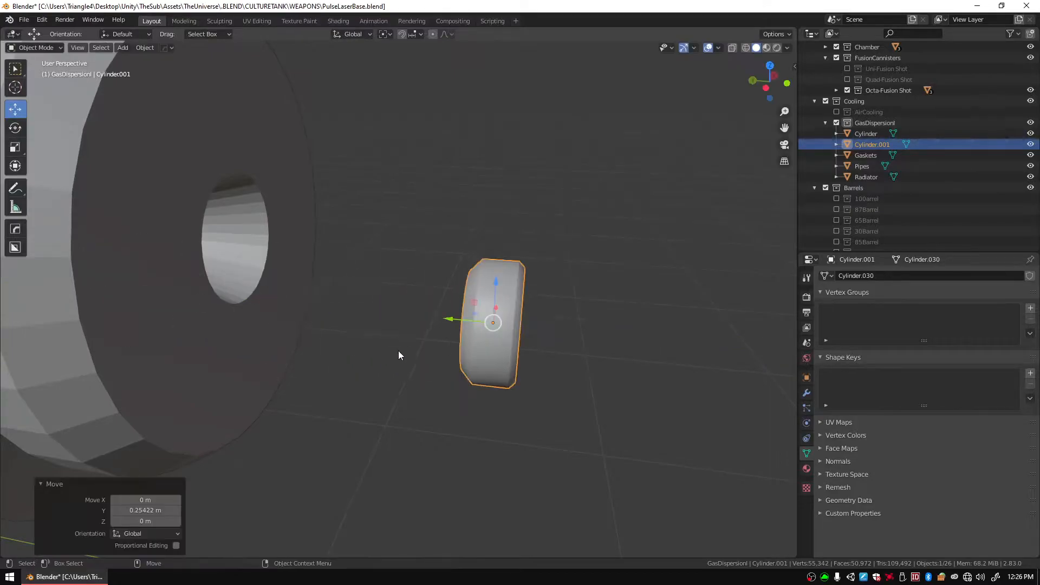
Try dissolving the edges around the small cylinder's inner end face and undo the attempt.
middle_drag(395, 354, 525, 332)
scroll(531, 320, up, 4)
key(Tab)
key(x)
click(544, 293)
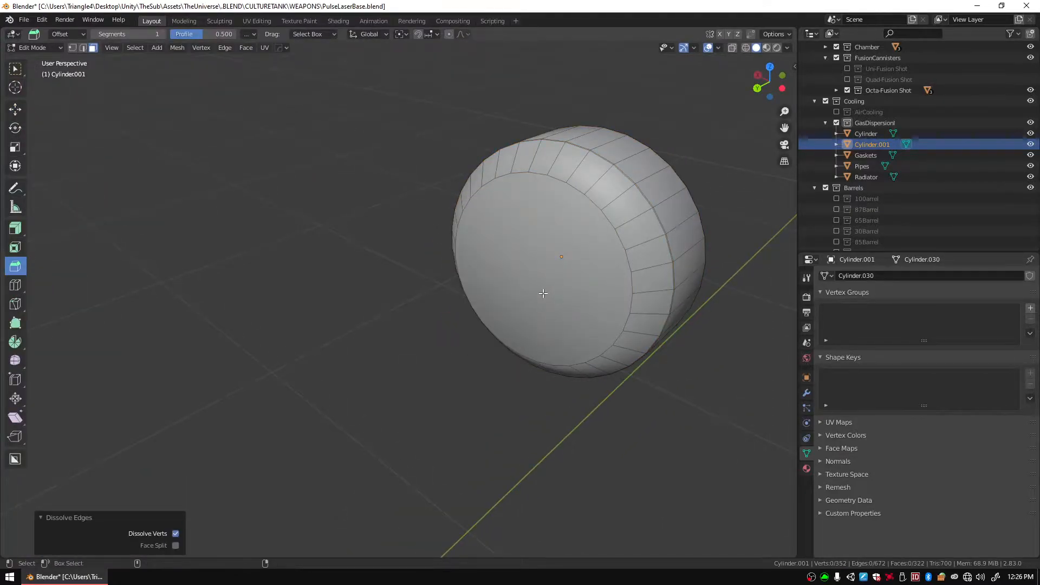
key(ctrl+z)
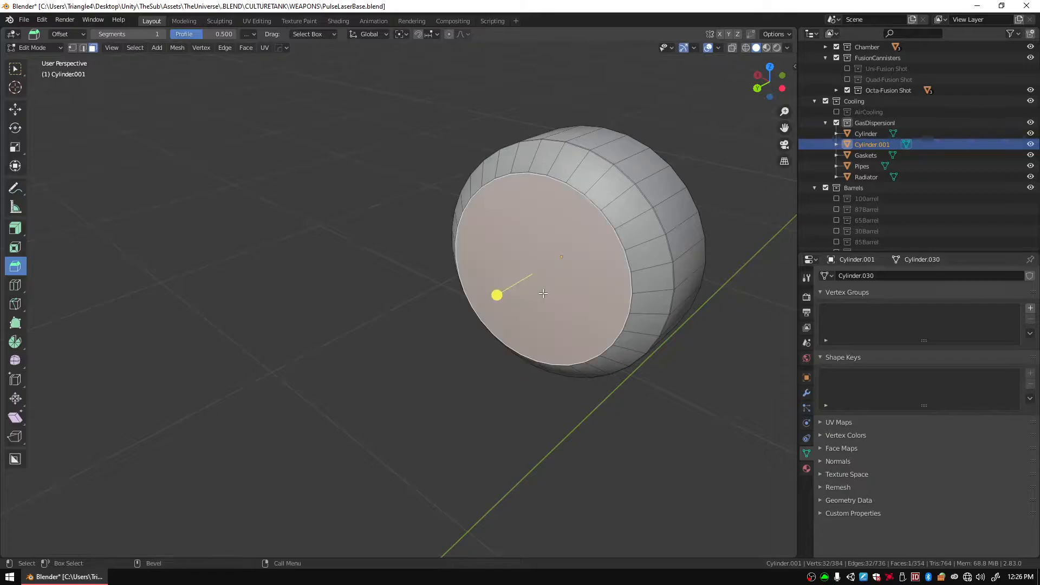
Try deleting only the inner end face and picking the narrow bevel ring around the opening.
key(x)
click(497, 238)
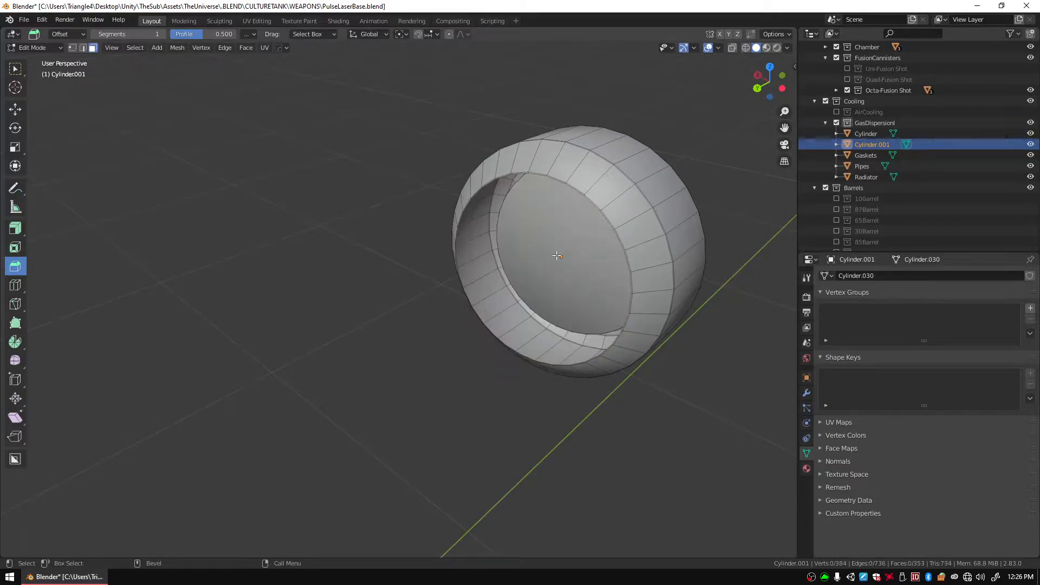
scroll(635, 287, up, 2)
middle_drag(635, 287, 331, 366)
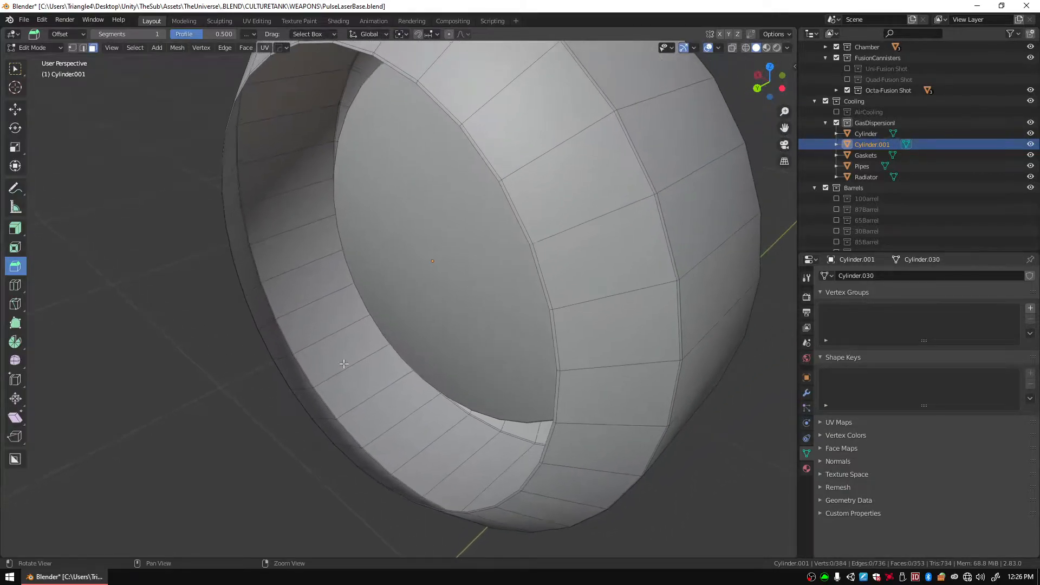
alt+click(532, 243)
click(512, 202)
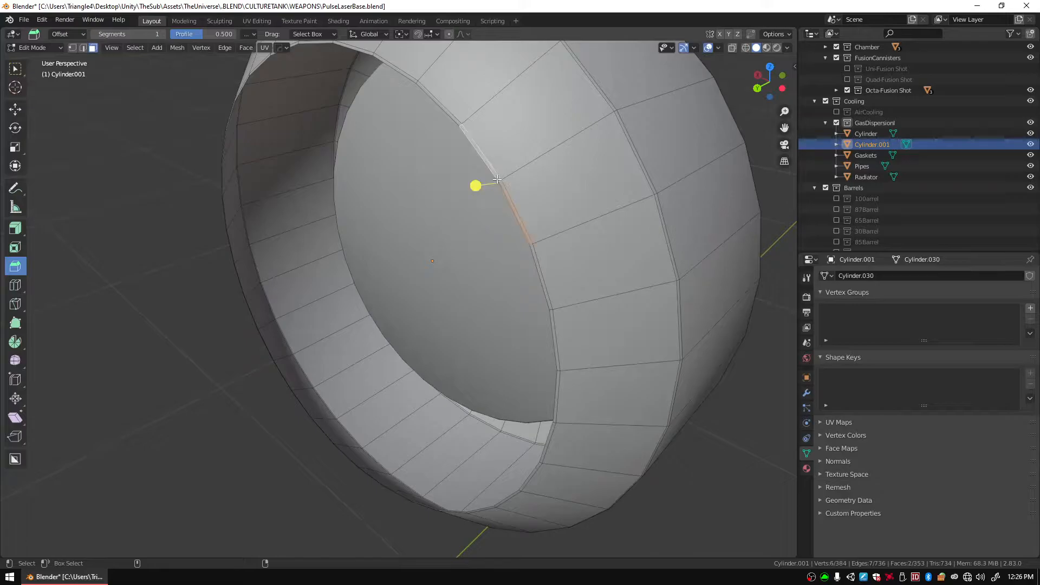
Try deleting the faces on the edge loop around the small cylinder's inner opening.
key(2)
alt+click(497, 179)
key(x)
key(x)
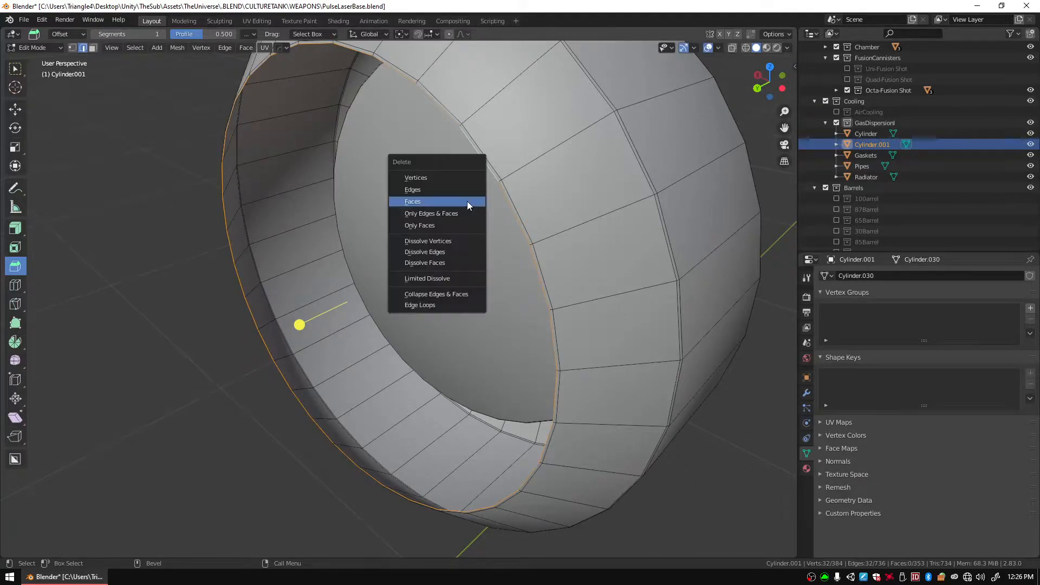
click(467, 201)
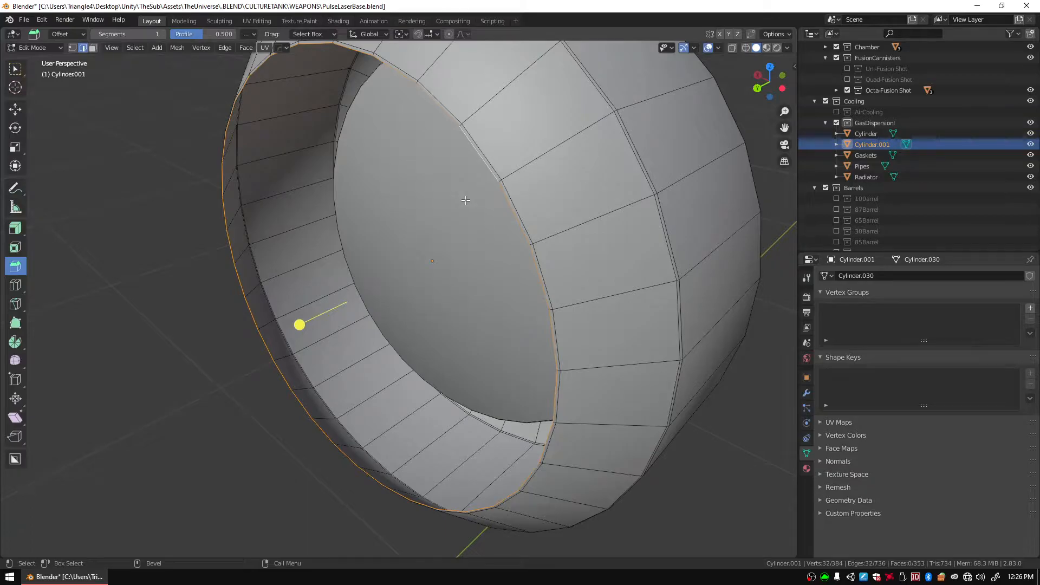
Try selecting the narrow bevel face loop around the inner opening in face select mode.
alt+shift+click(489, 163)
key(3)
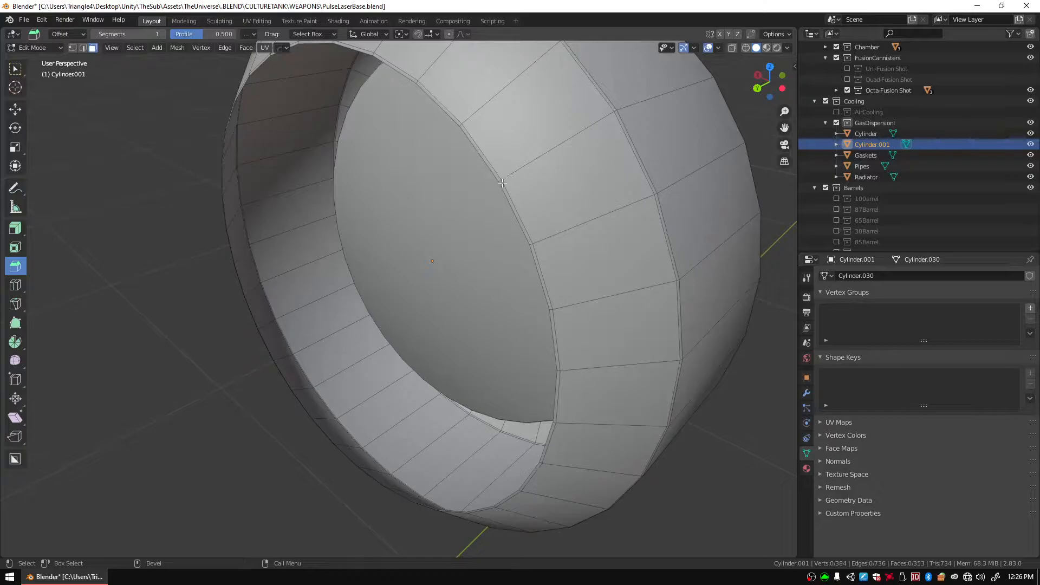
alt+click(503, 184)
key(ctrl+z)
key(ctrl+z)
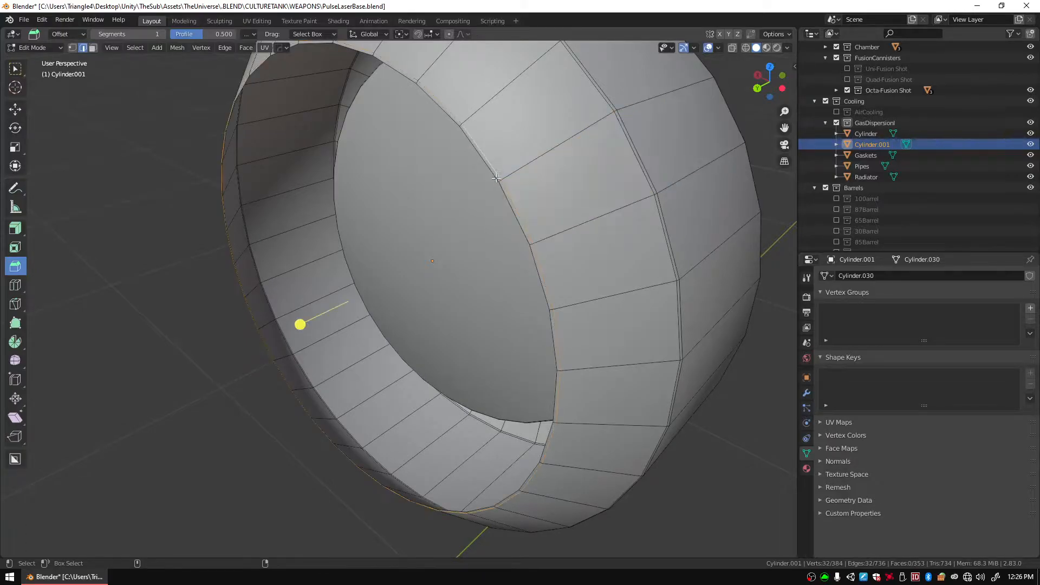
key(3)
alt+click(496, 178)
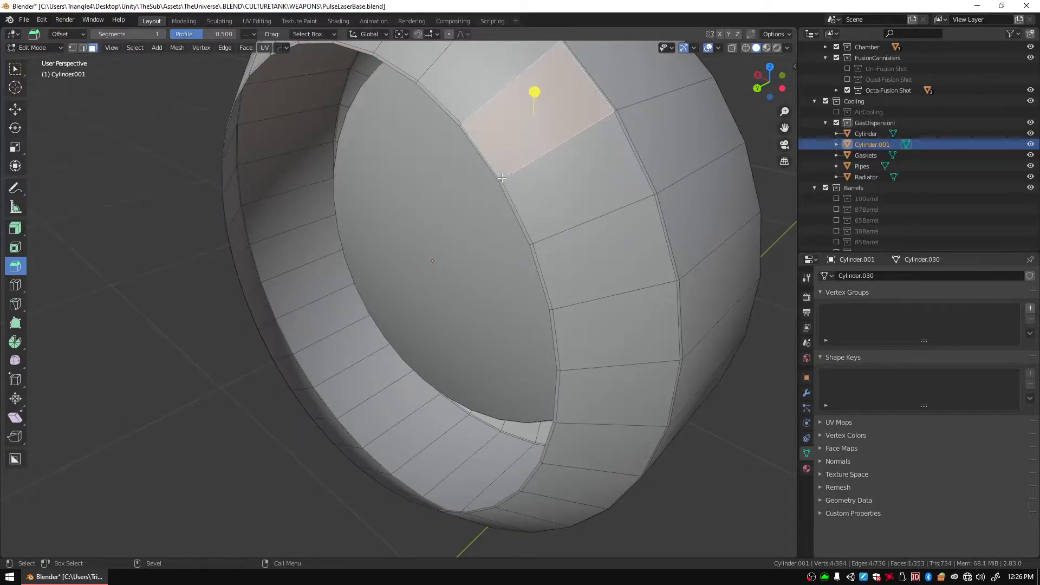
Undo the ring selection attempts and the deletion of the small cylinder's inner end face.
scroll(557, 209, up, 4)
key(ctrl+z)
key(ctrl+z)
key(ctrl+z)
key(3)
alt+click(583, 210)
key(ctrl+z)
key(ctrl+z)
key(ctrl+z)
key(ctrl+z)
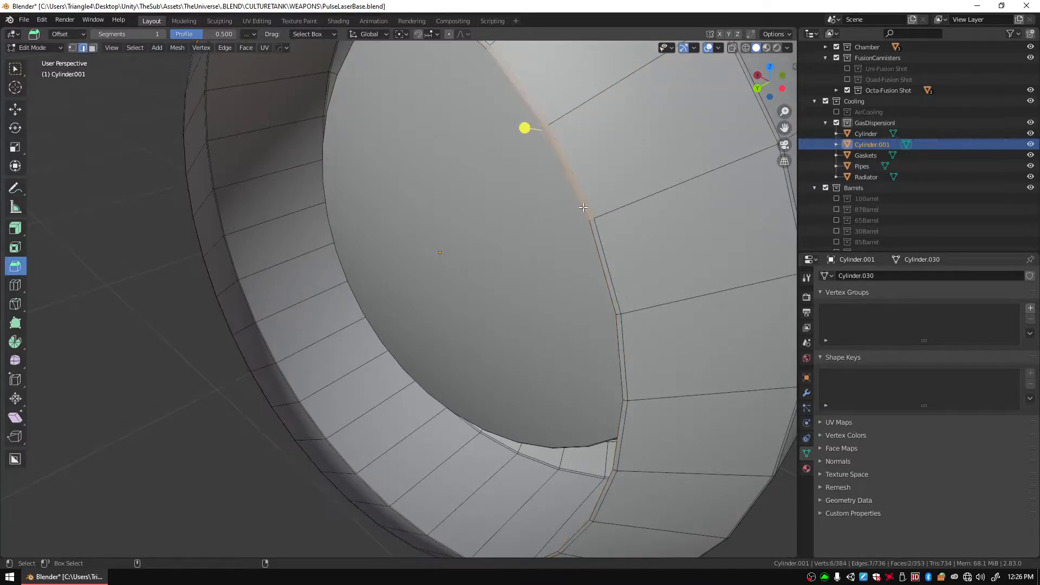
key(ctrl+z)
key(ctrl+z)
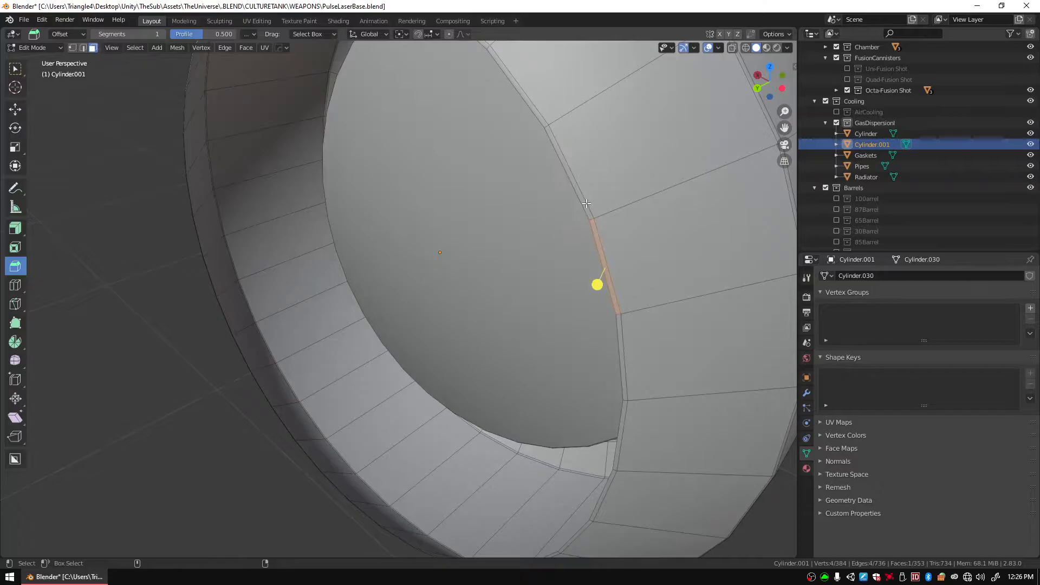
key(ctrl+z)
key(ctrl+z)
key(ctrl+z)
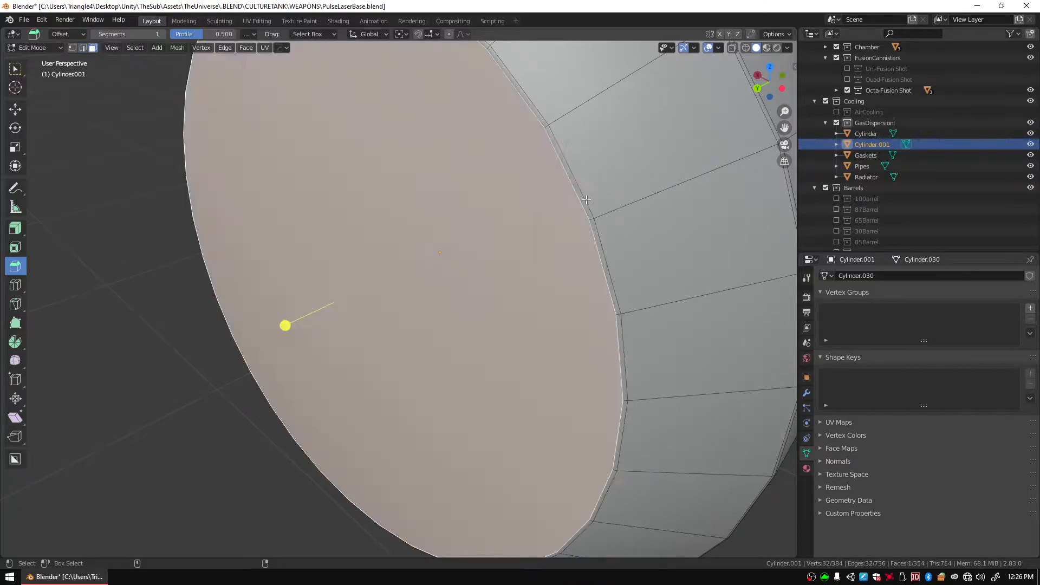
Try selecting the narrow bevel ring around the restored inner end face, stepping back from wrong selections.
key(ctrl+z)
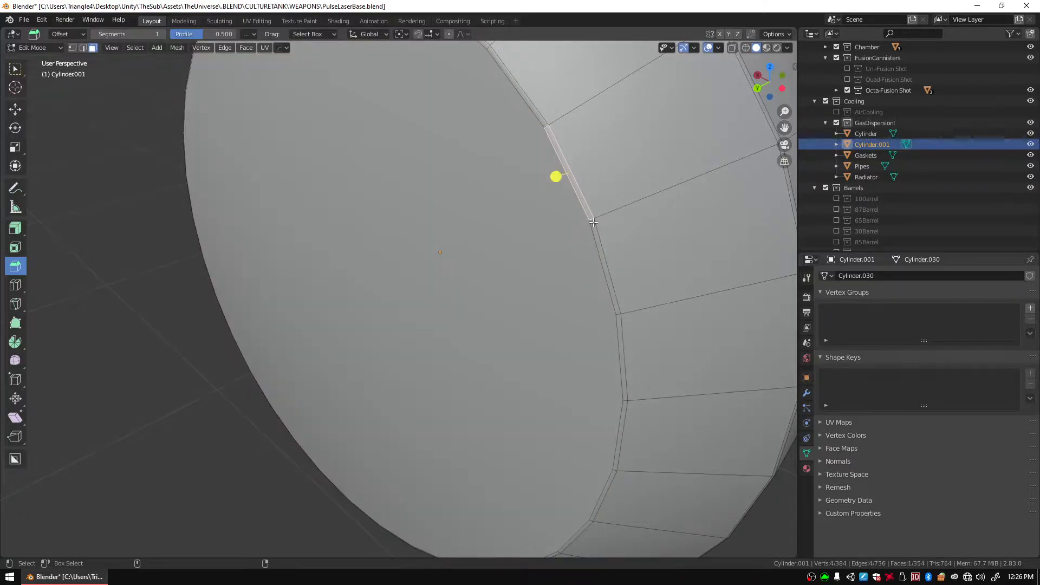
key(ctrl+z)
key(ctrl+shift+z)
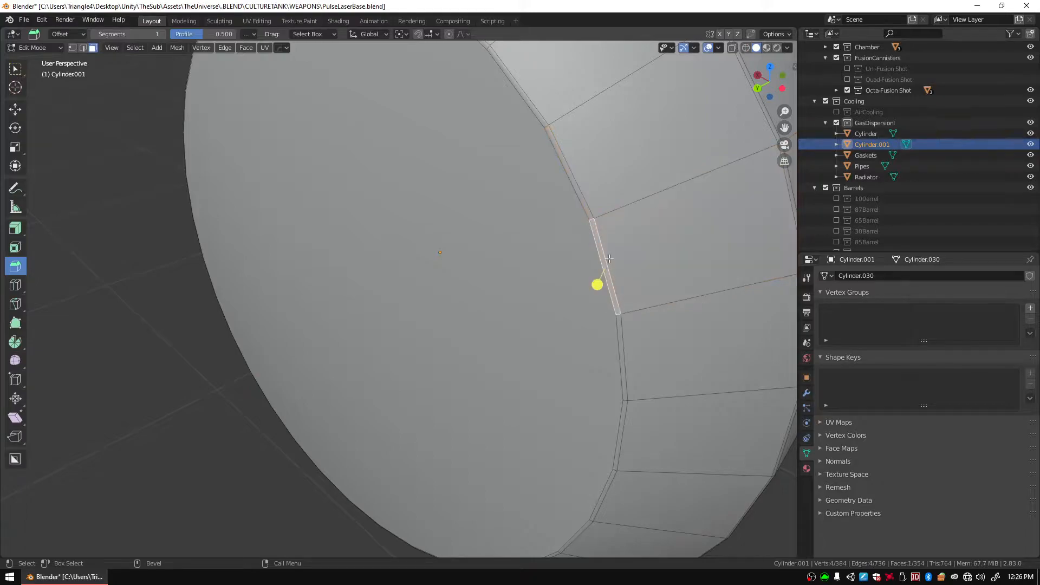
key(ctrl+z)
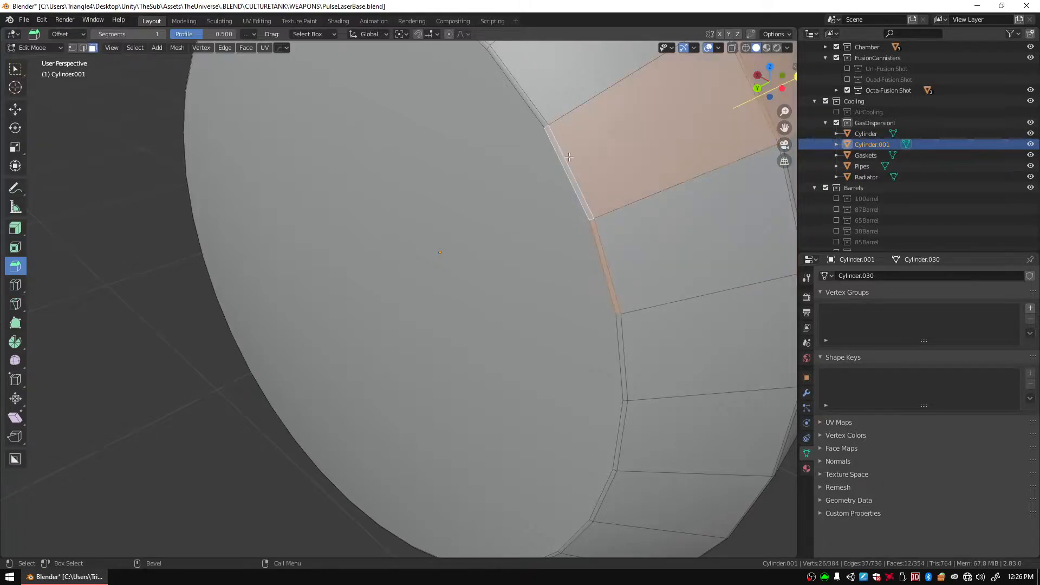
key(ctrl+shift+z)
Delete the small cylinder's inner end face together with the narrow bevel ring around it and return to Object Mode.
middle_drag(594, 228, 568, 148)
alt+click(562, 143)
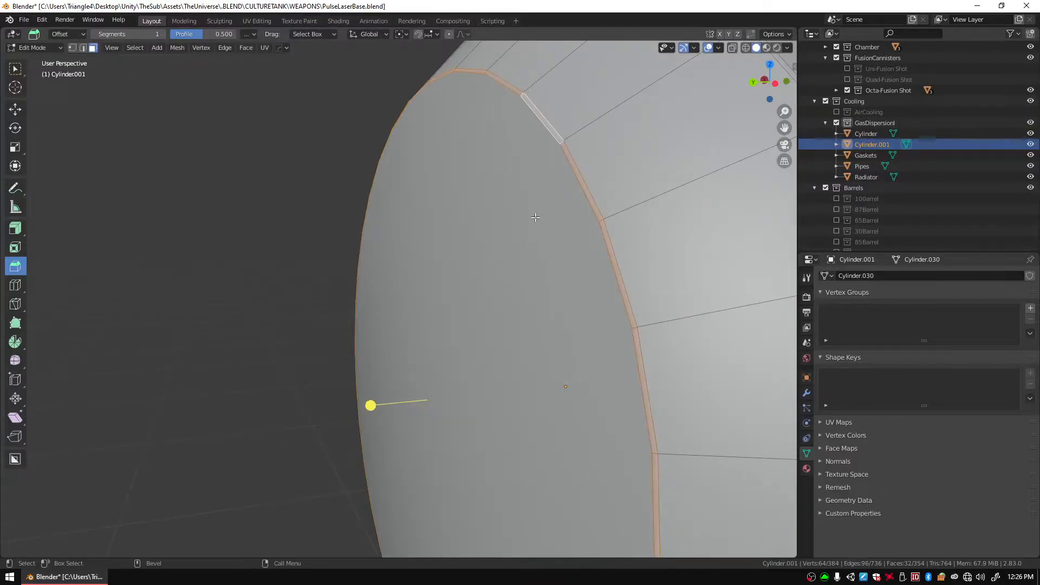
shift+click(442, 353)
middle_drag(442, 353, 589, 385)
key(x)
click(436, 311)
scroll(435, 311, down, 5)
key(Tab)
Examine the small cylinder's recess and rim up close in Object Mode and Edit Mode.
drag(478, 310, 130, 301)
click(522, 333)
mouse_move(522, 336)
middle_down()
mouse_move(336, 298)
mouse_move(410, 351)
mouse_move(636, 342)
mouse_move(592, 308)
mouse_move(610, 307)
mouse_move(393, 311)
mouse_move(473, 285)
mouse_move(503, 302)
mouse_move(529, 295)
mouse_move(480, 295)
mouse_move(445, 323)
mouse_move(559, 307)
mouse_move(564, 331)
mouse_move(512, 414)
mouse_move(484, 385)
mouse_move(529, 333)
middle_up()
scroll(589, 301, up, 4)
scroll(505, 300, down, 5)
scroll(507, 300, up, 3)
scroll(584, 320, up, 3)
key(Tab)
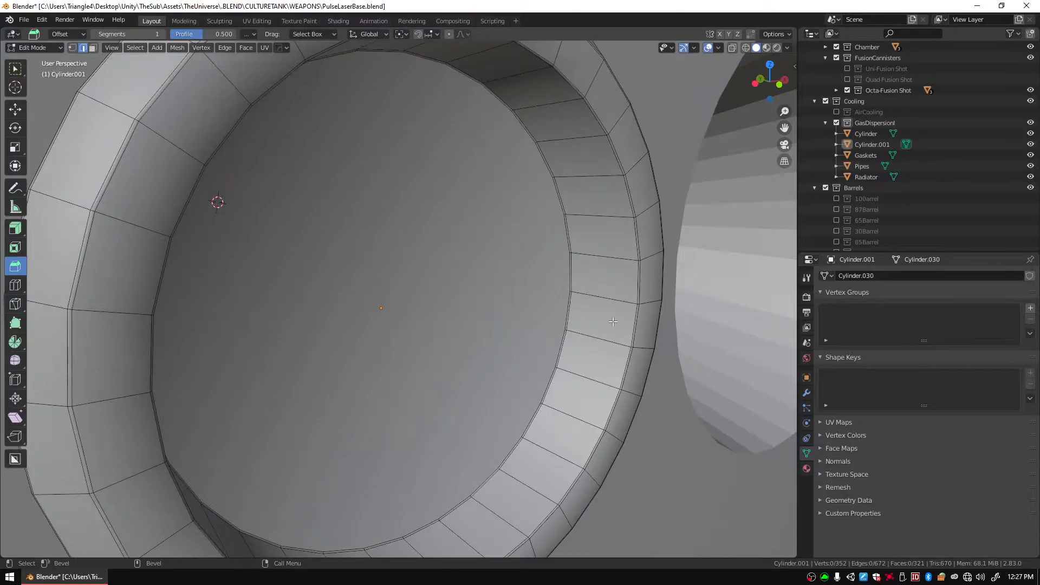
key(Tab)
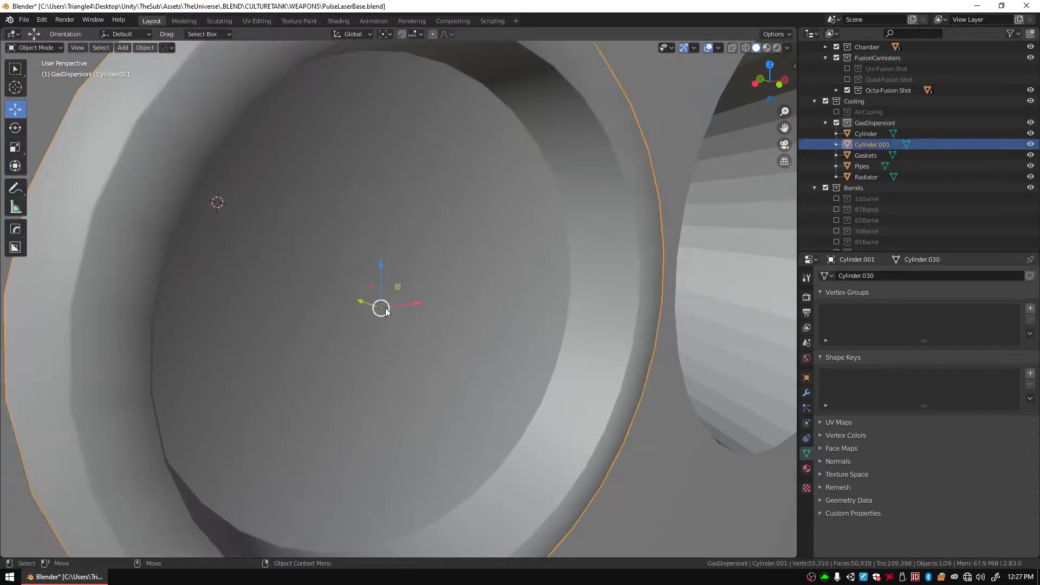
Inset the small cylinder's recess floor face by about 0.0105 m.
key(Tab)
click(389, 325)
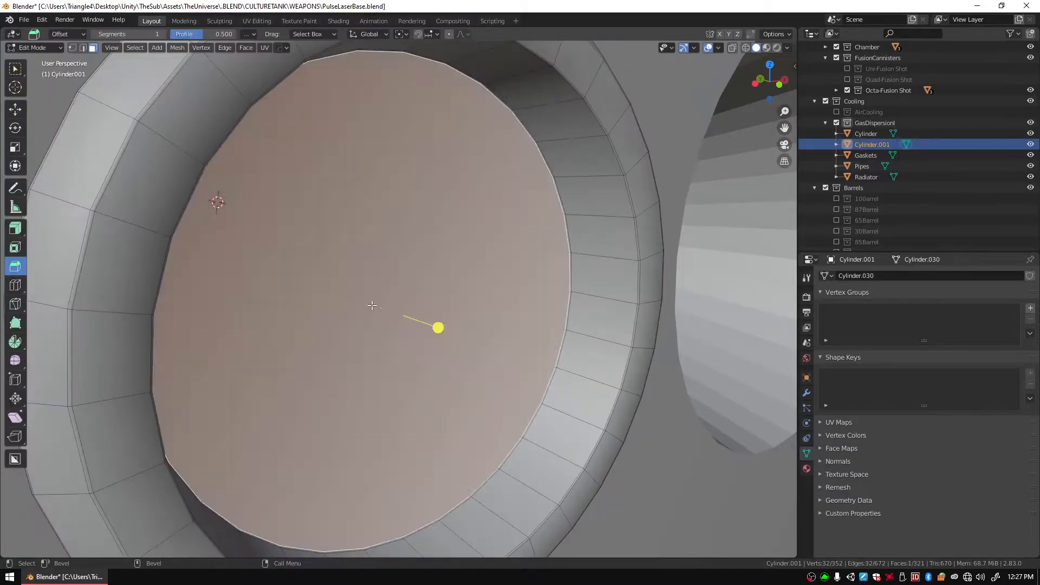
scroll(408, 328, down, 4)
middle_drag(408, 327, 115, 291)
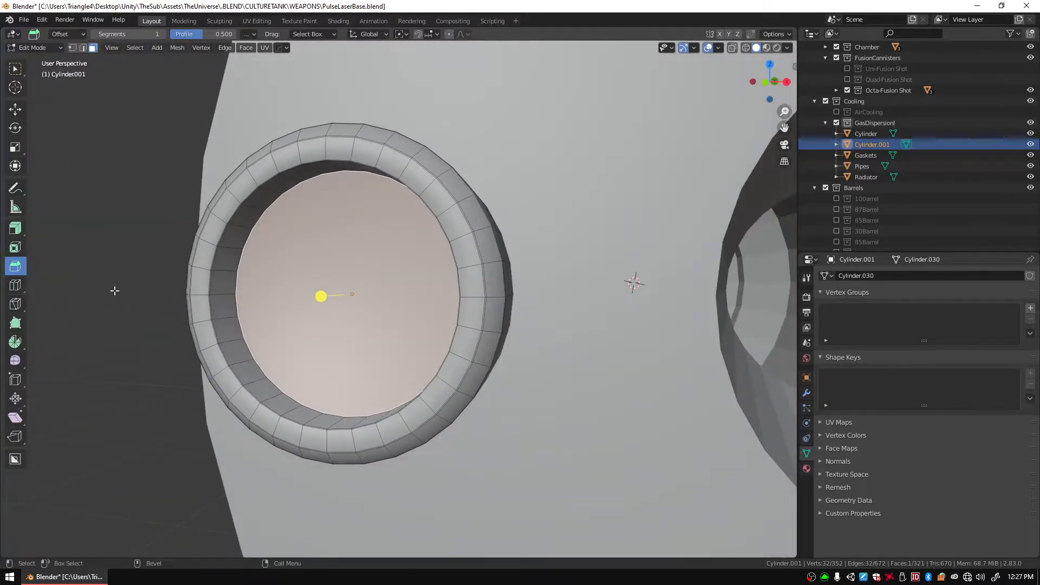
click(16, 249)
drag(321, 294, 344, 287)
middle_drag(320, 294, 202, 309)
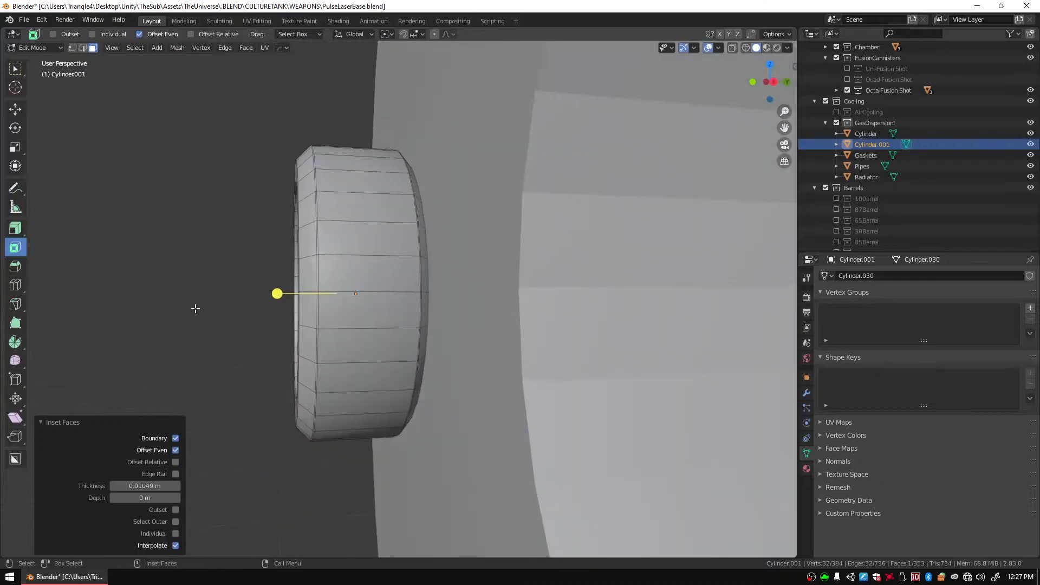
Add single centred loop cuts to the small cylinder's recess wall, outer taper, rim face and outer side wall.
click(19, 284)
mouse_move(357, 301)
middle_down()
mouse_move(461, 317)
mouse_move(512, 311)
mouse_move(434, 301)
mouse_move(481, 325)
mouse_move(572, 313)
mouse_move(352, 303)
middle_up()
scroll(435, 301, up, 5)
click(338, 232)
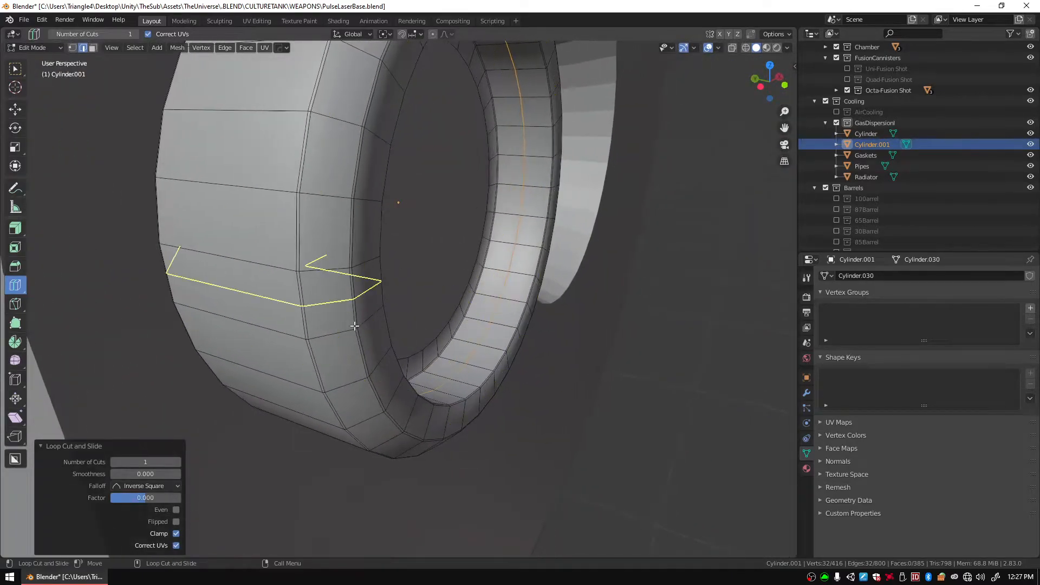
click(380, 319)
click(380, 319)
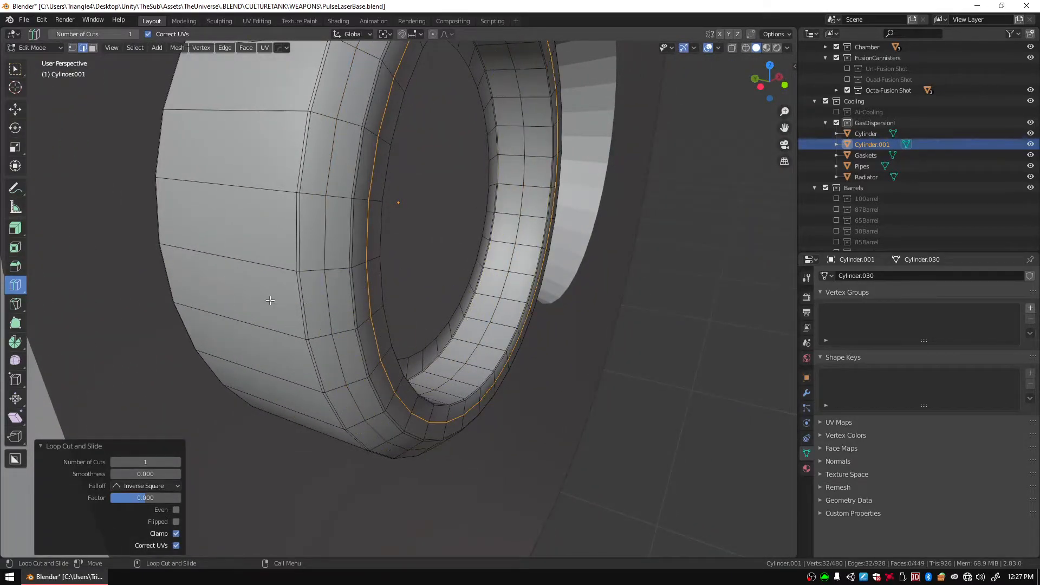
middle_drag(552, 309, 483, 358)
scroll(436, 247, down, 6)
key(Tab)
key(Tab)
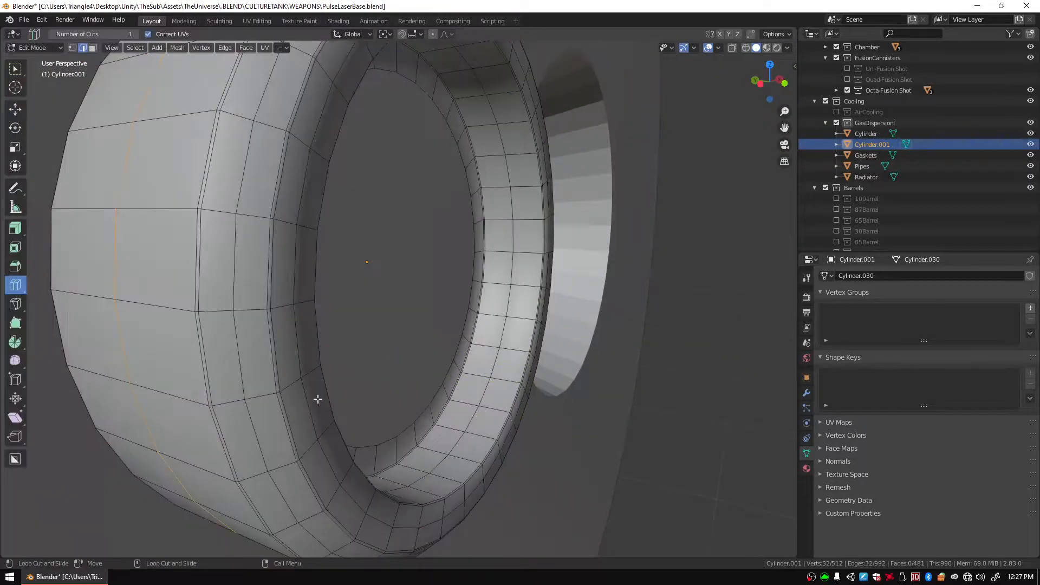
Dissolve the centred cuts and doubled bevel loops on the small cylinder's outer wall, taper, rim face and recess wall.
key(shift+space)
key(g)
alt+click(204, 368)
alt+shift+click(129, 367)
alt+shift+click(242, 367)
alt+shift+click(276, 362)
alt+shift+click(295, 361)
middle_drag(399, 366, 386, 400)
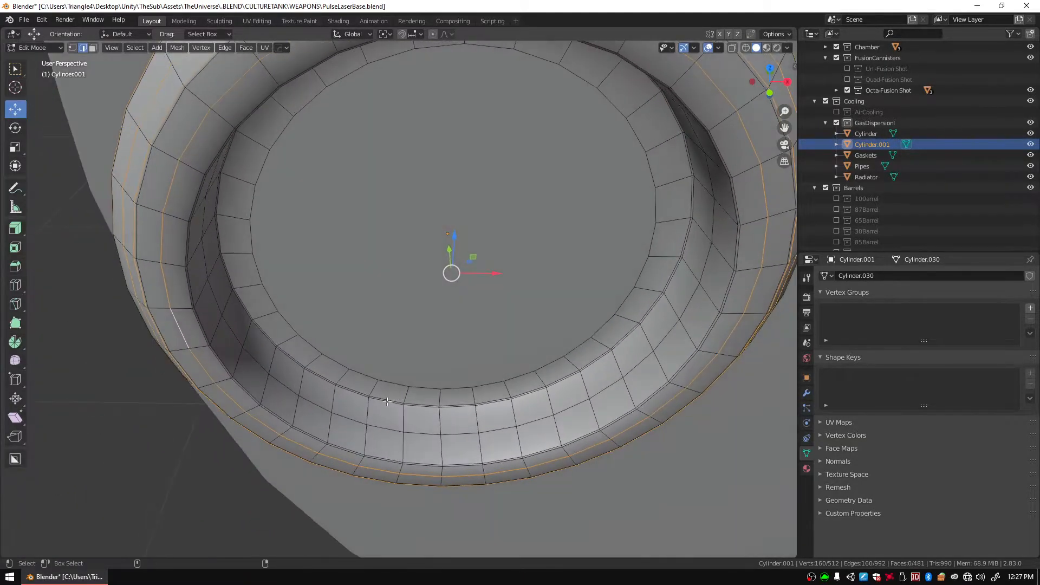
alt+shift+click(383, 398)
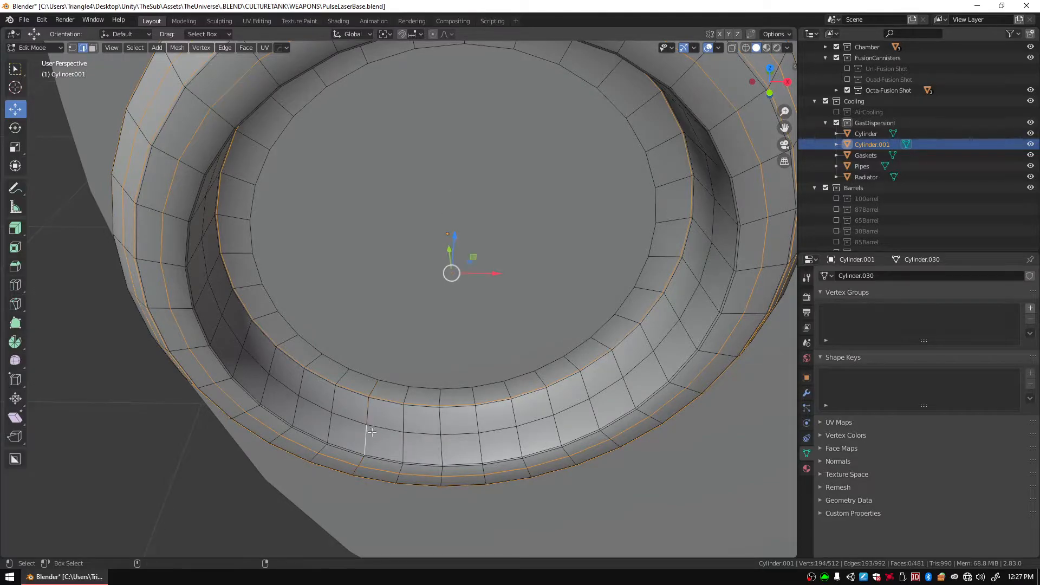
alt+shift+click(349, 422)
alt+shift+click(333, 448)
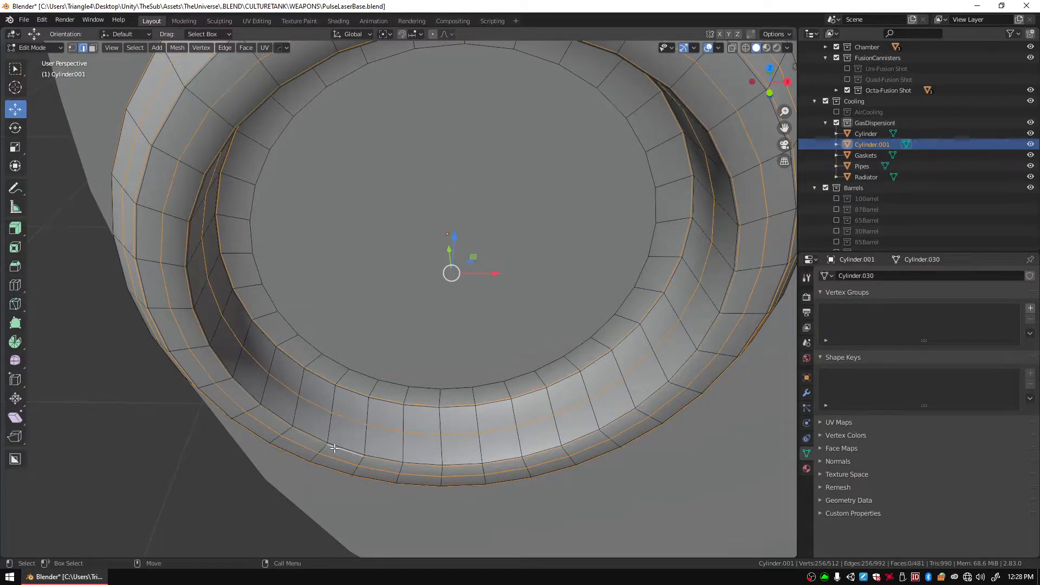
key(x)
click(318, 499)
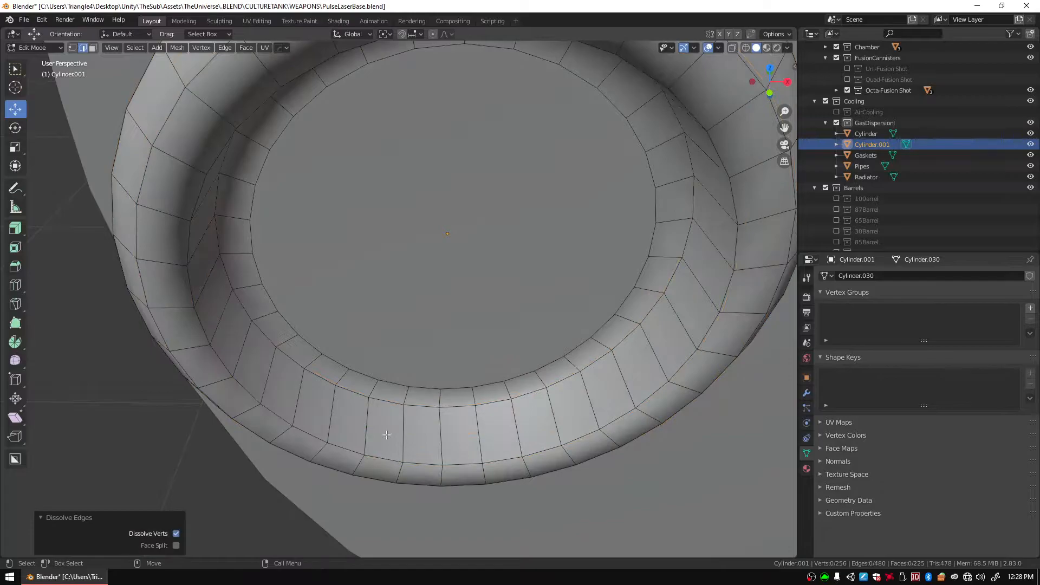
Dissolve the small cylinder's inset loop on the recess floor and the doubled edge loop at the canister end of its side wall.
middle_drag(411, 402, 403, 355)
alt+click(378, 392)
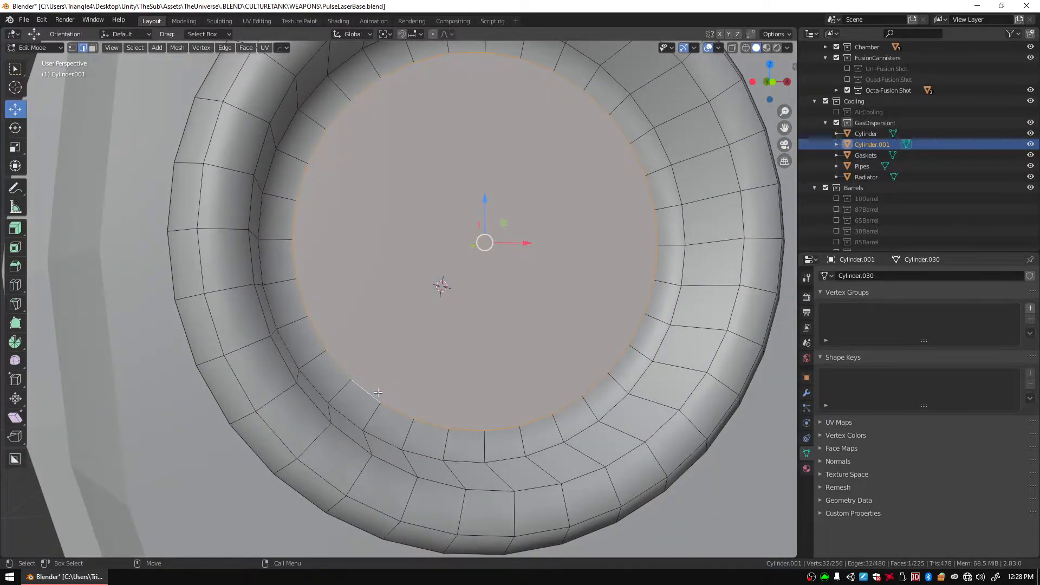
key(x)
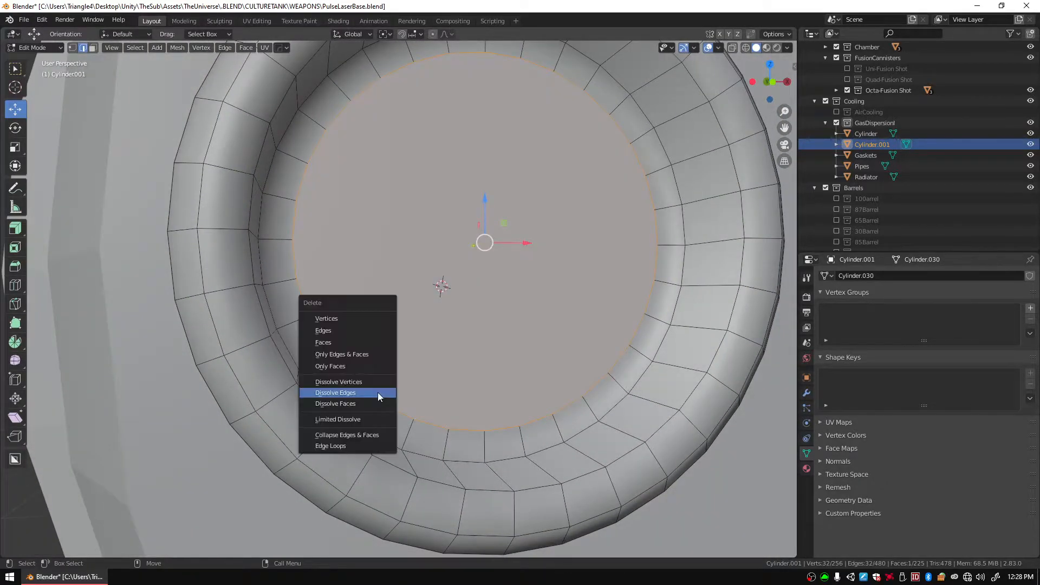
click(378, 392)
middle_drag(378, 392, 231, 297)
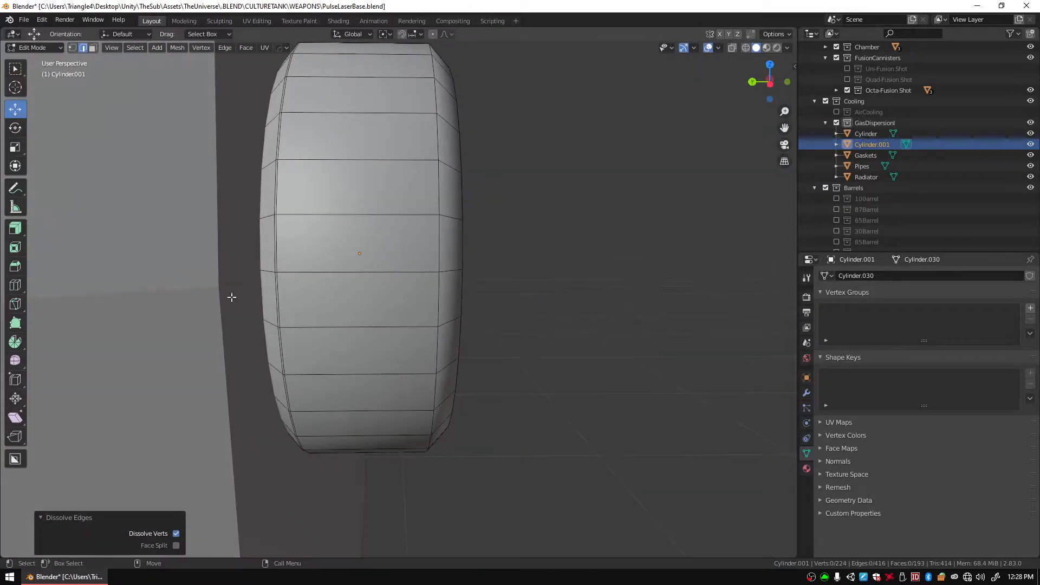
alt+click(276, 300)
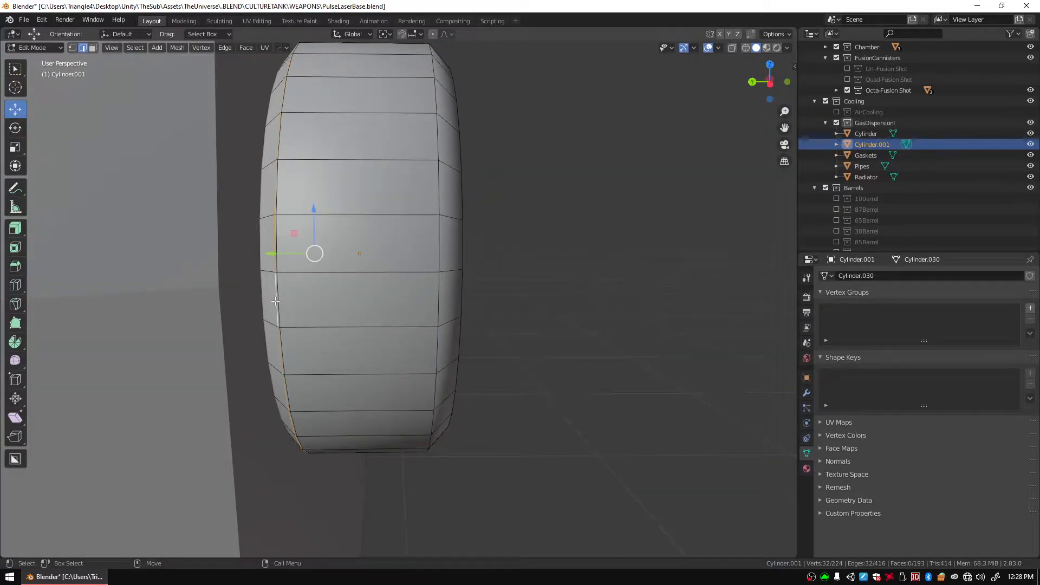
key(x)
click(276, 301)
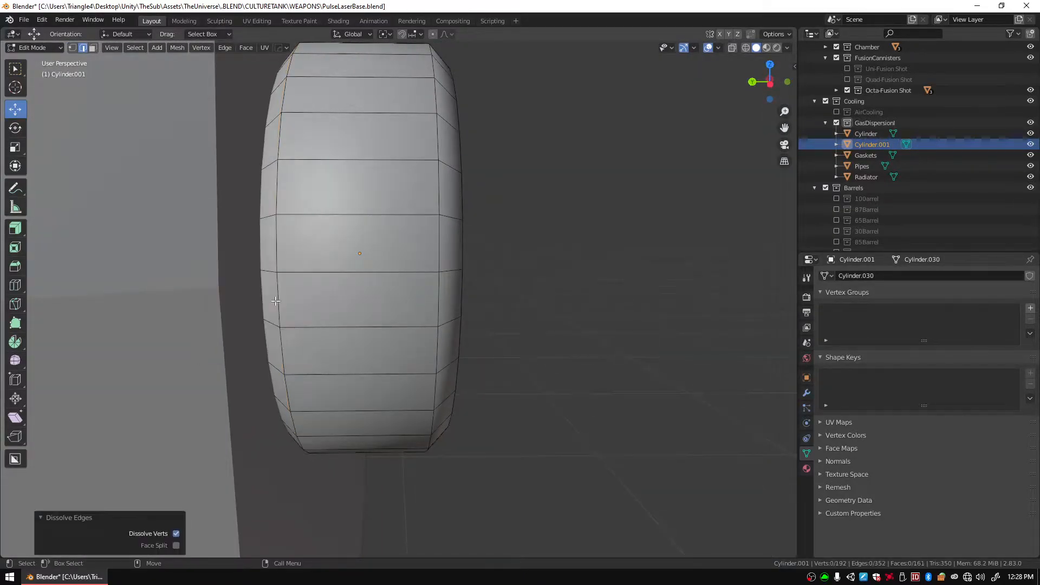
middle_drag(473, 253, 427, 283)
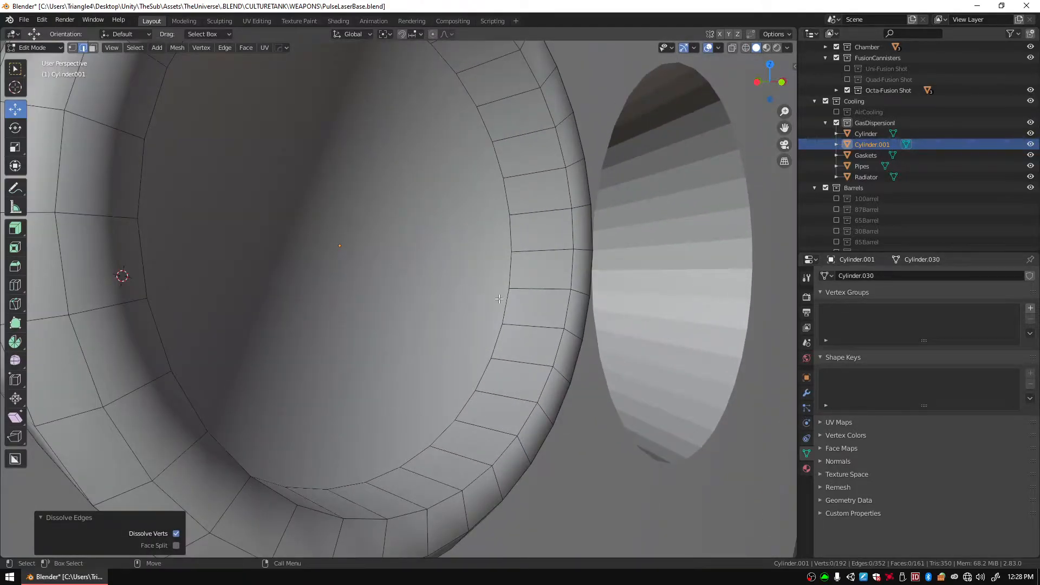
alt+click(505, 303)
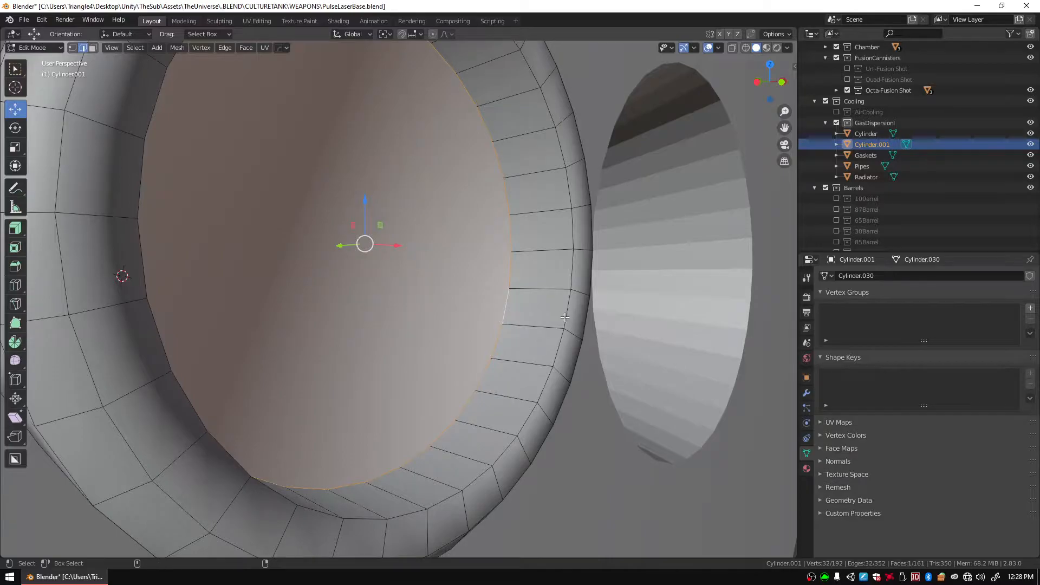
alt+shift+click(564, 317)
alt+shift+click(574, 352)
middle_drag(333, 294, 259, 299)
alt+shift+click(257, 301)
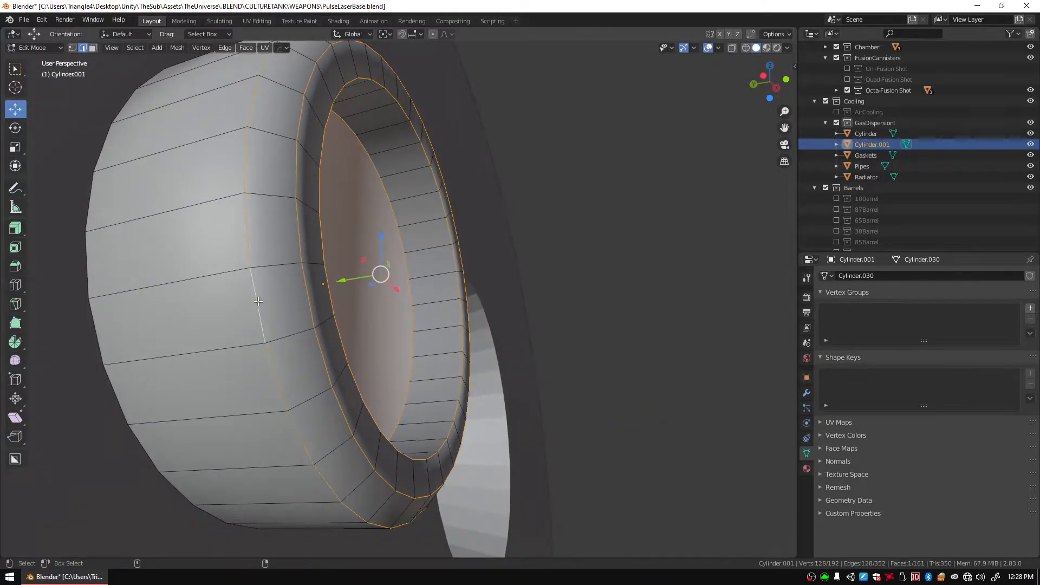
Bevel the small cylinder's outer rim edge loop with a 0.00617 m offset and 2 segments.
alt+click(304, 302)
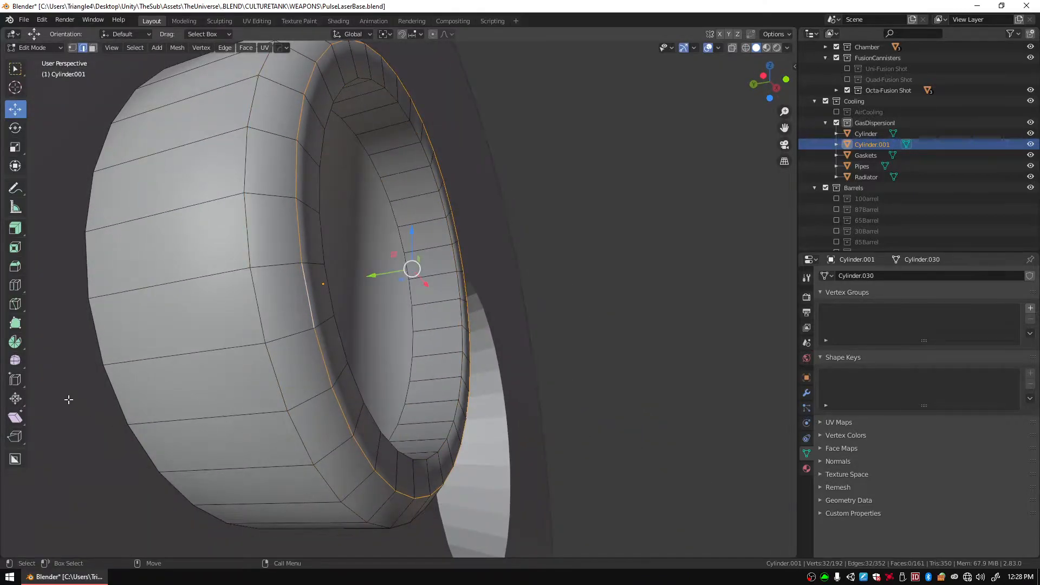
click(16, 268)
drag(453, 268, 485, 263)
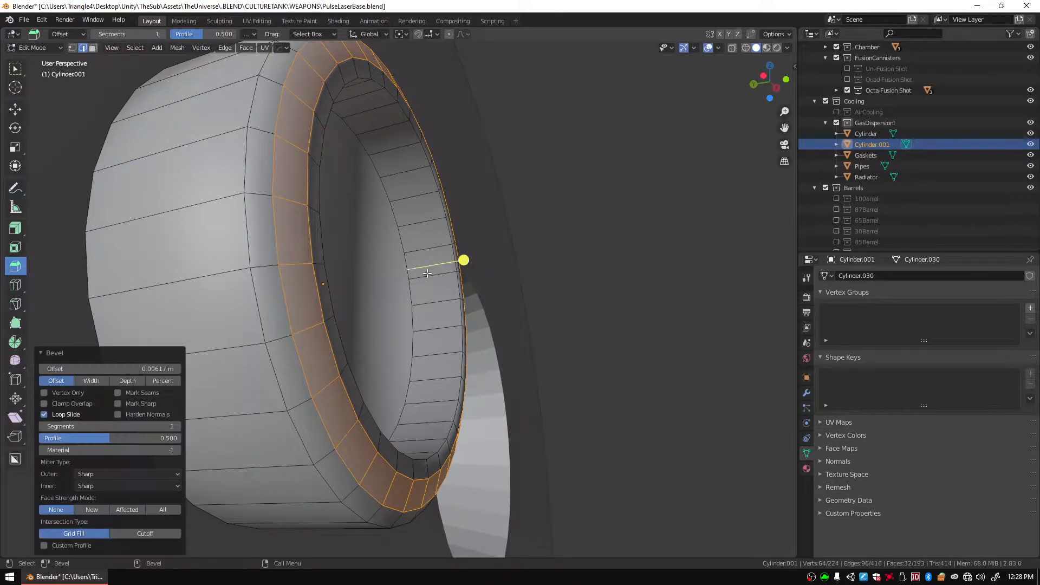
middle_drag(326, 307, 185, 420)
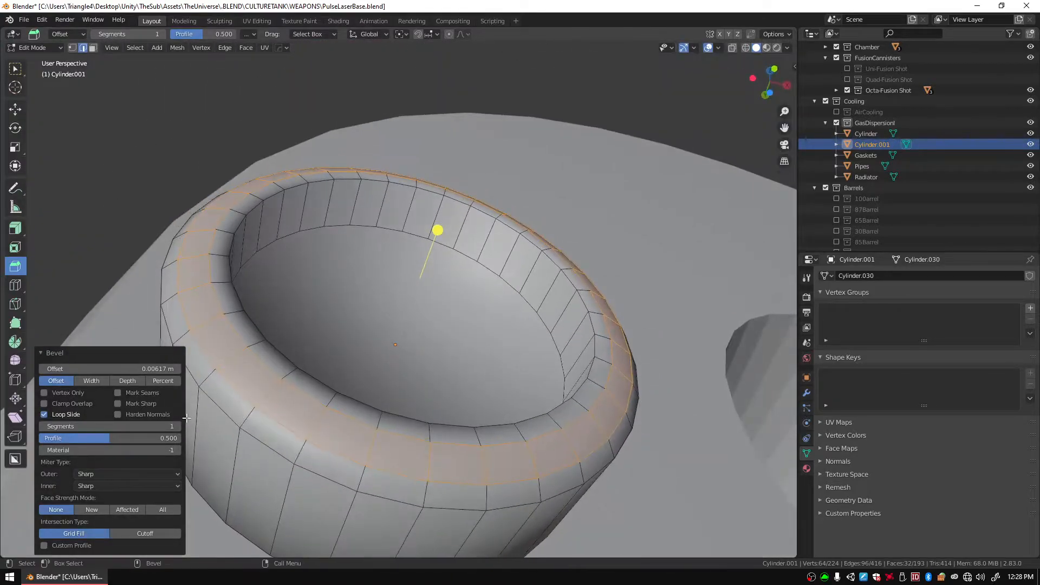
click(178, 426)
Bevel the recess mouth, recess floor and both outer side wall edge loops by 0.000416 m with 3 segments, returning to Object Mode.
middle_drag(244, 379, 483, 341)
alt+click(273, 292)
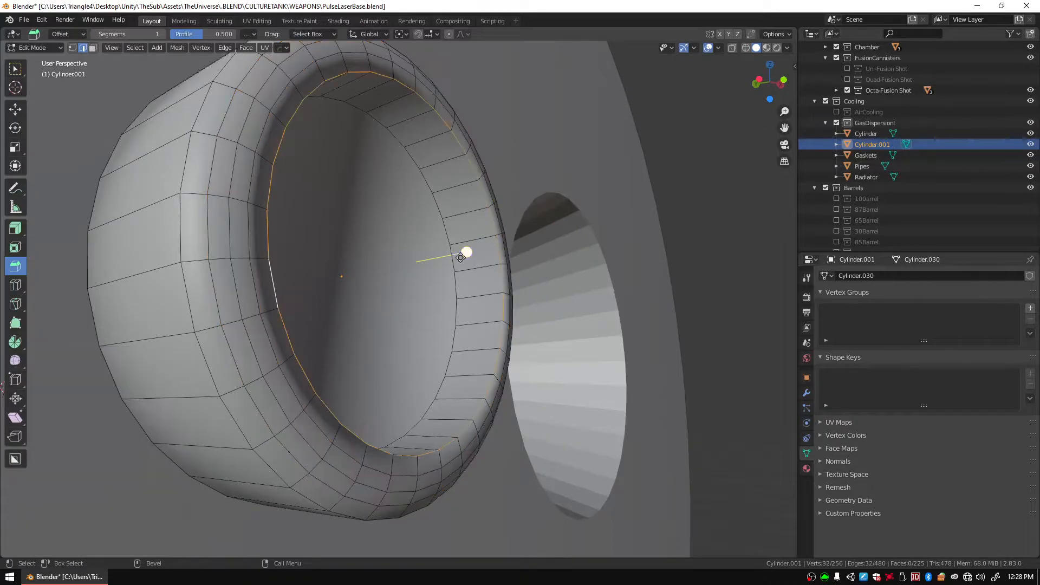
alt+shift+click(447, 236)
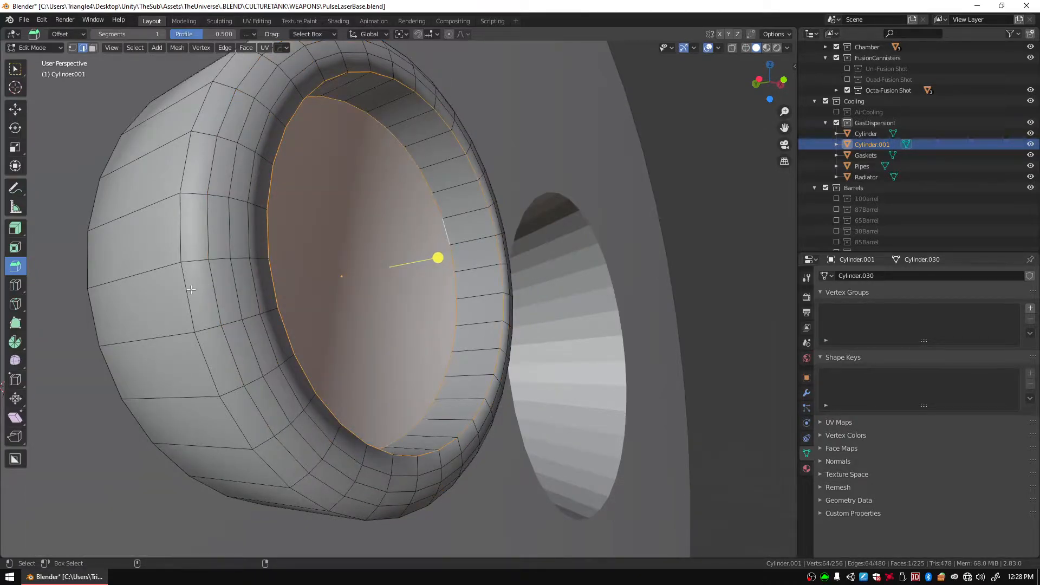
alt+shift+click(98, 321)
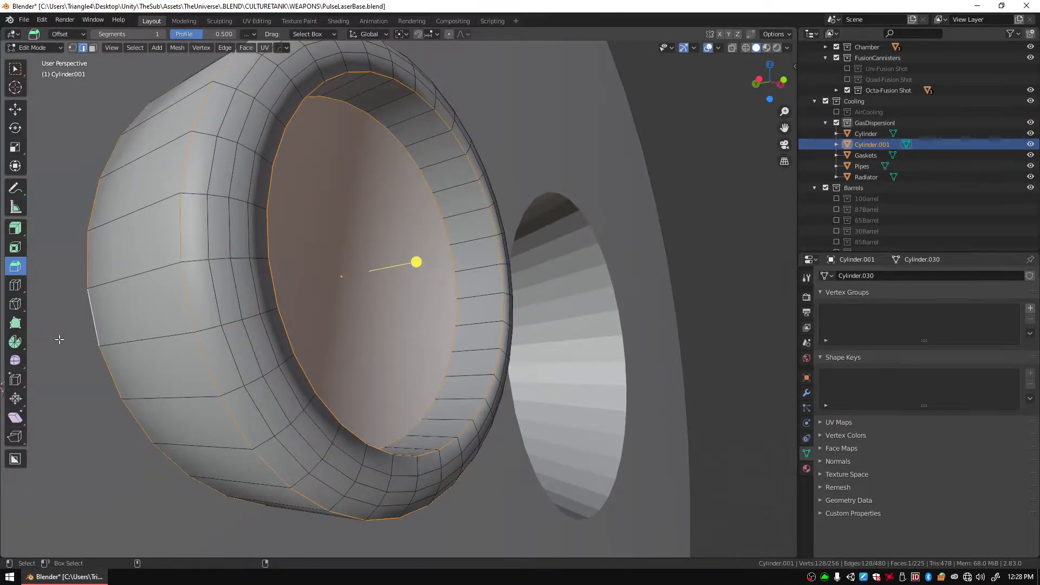
drag(415, 261, 420, 258)
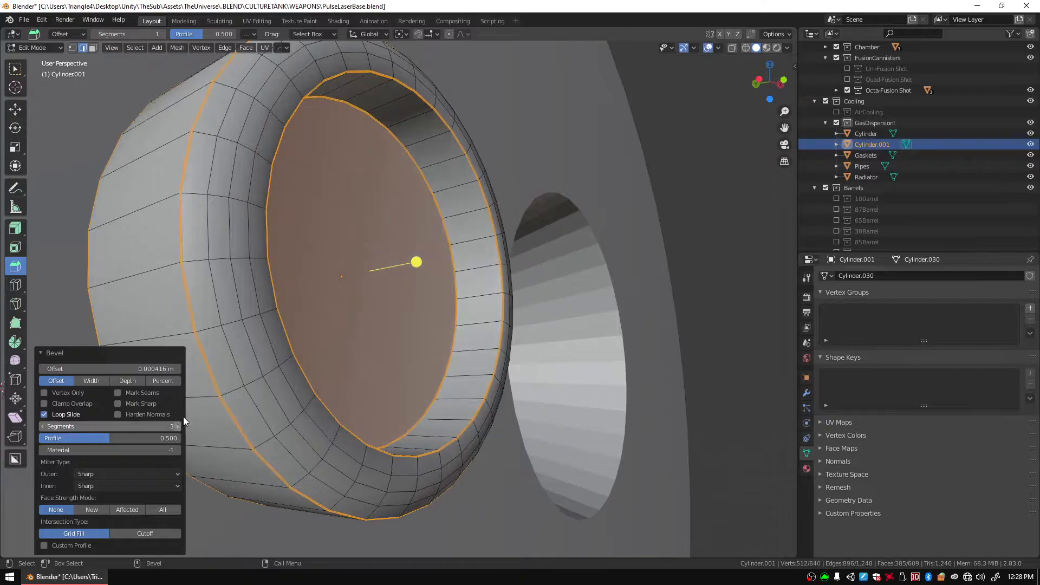
key(alt+a)
scroll(702, 307, down, 5)
key(Tab)
Re-enter Edit Mode on the small cylinder and frame its recess floor face up close.
middle_drag(739, 247, 684, 272)
scroll(596, 292, up, 3)
middle_drag(519, 318, 426, 269)
click(426, 269)
key(Tab)
key(Tab)
click(427, 282)
key(Tab)
click(424, 279)
key(KP_Decimal)
Select the recess floor with its surrounding bevel edge loops and move them about 0.033 m along Y to deepen the recess.
middle_drag(387, 319, 329, 357)
key(2)
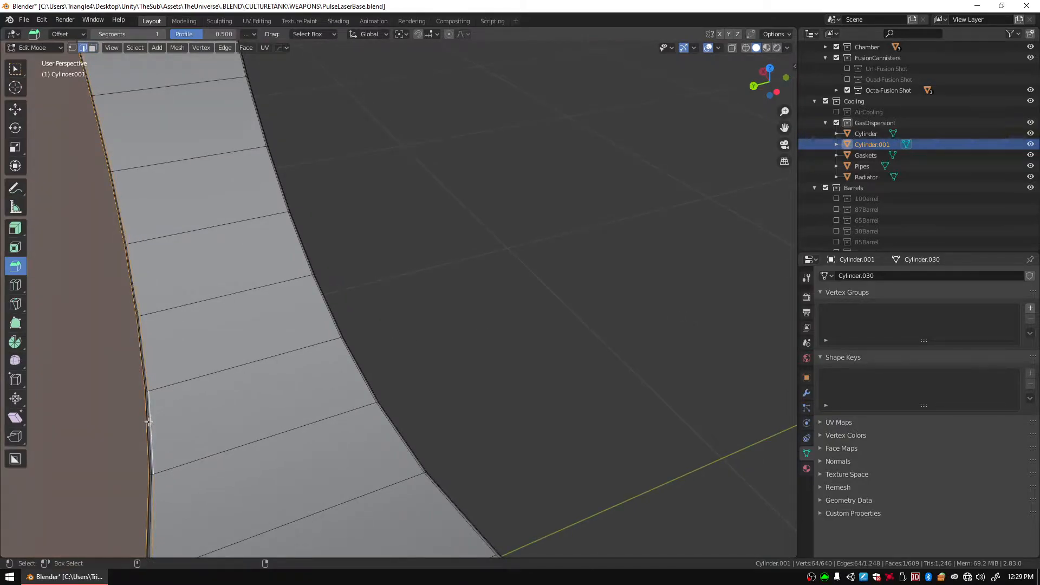
middle_drag(148, 421, 323, 257)
alt+shift+click(167, 405)
middle_drag(271, 295, 302, 270)
scroll(360, 166, down, 5)
key(shift+space)
key(g)
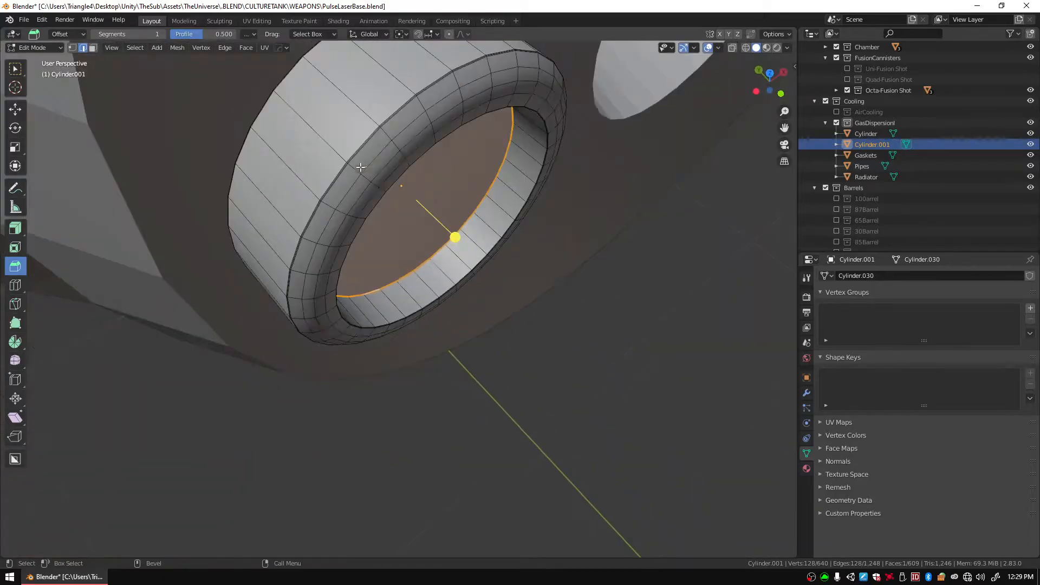
drag(402, 188, 352, 162)
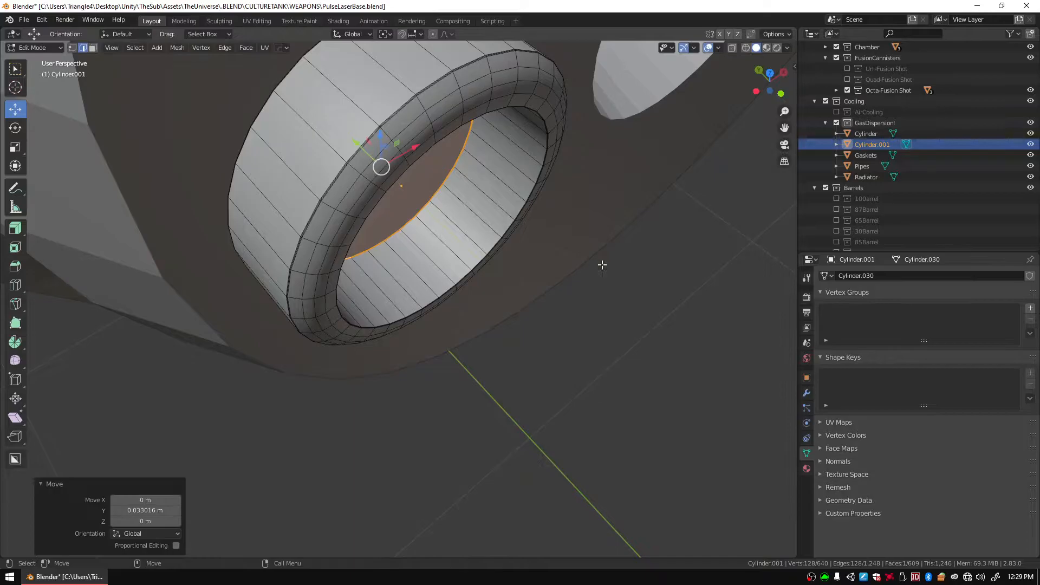
Return to Object Mode and examine the small cylinder's recess and its fit against the canister's end face.
key(Tab)
scroll(631, 303, down, 5)
scroll(601, 294, up, 2)
middle_drag(571, 238, 507, 365)
scroll(520, 272, up, 3)
scroll(508, 365, up, 2)
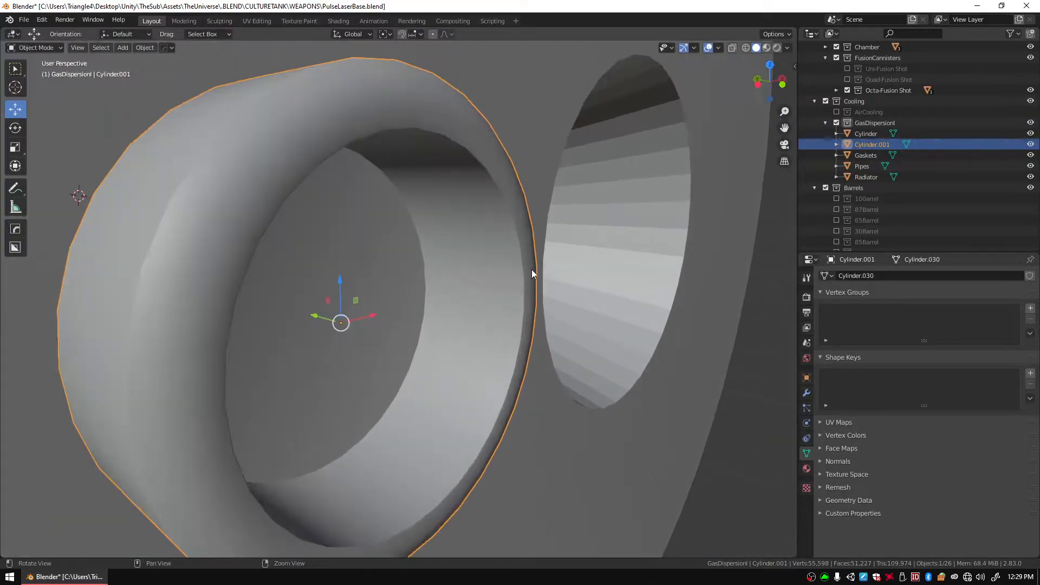
click(515, 248)
middle_drag(515, 249, 441, 317)
click(593, 295)
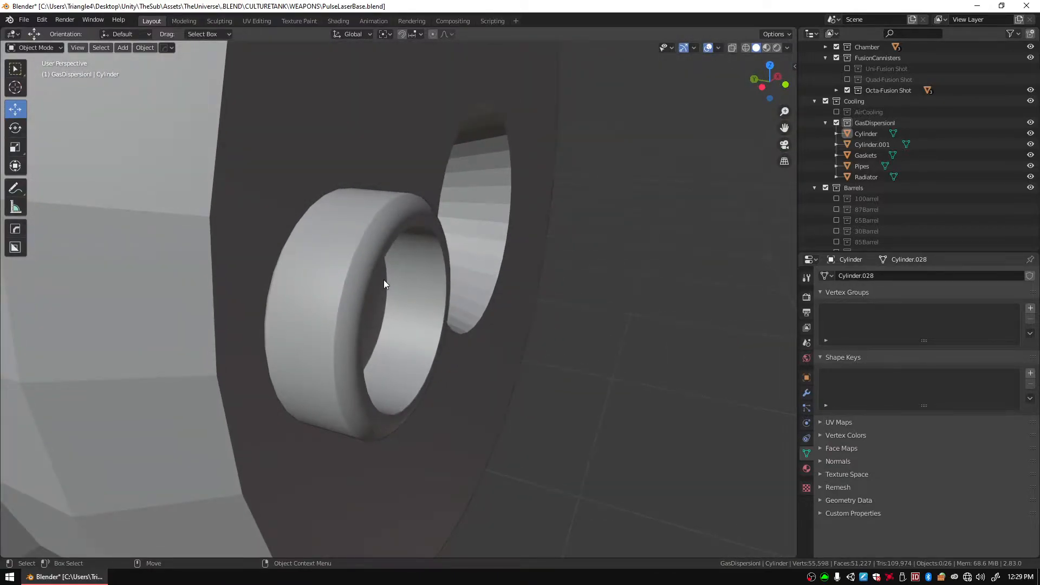
Reposition the small cylinder along the Y axis against the canister's end face and deselect it.
scroll(387, 278, down, 5)
middle_drag(430, 307, 449, 343)
click(437, 306)
scroll(449, 343, up, 4)
key(g)
key(y)
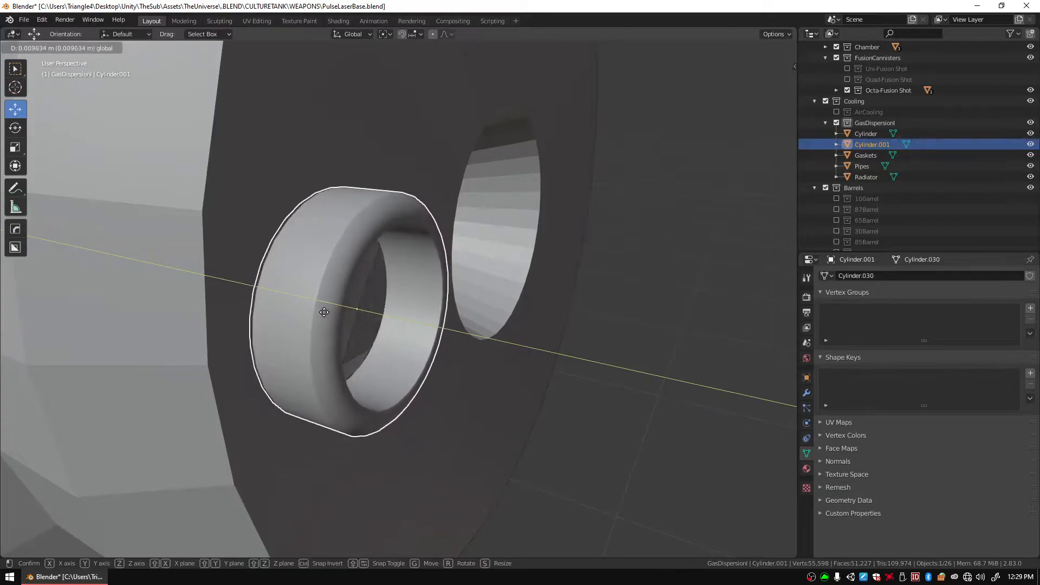
click(319, 310)
middle_drag(320, 310, 434, 282)
drag(316, 314, 333, 317)
click(607, 267)
Add an Array modifier to the small cylinder and select it.
middle_drag(608, 267, 514, 255)
scroll(448, 286, down, 3)
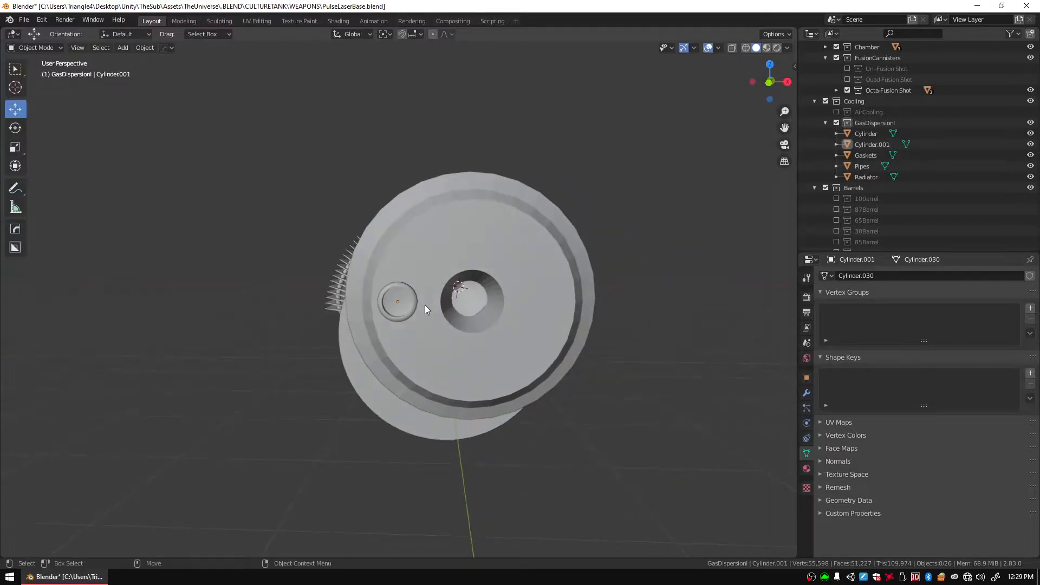
click(806, 394)
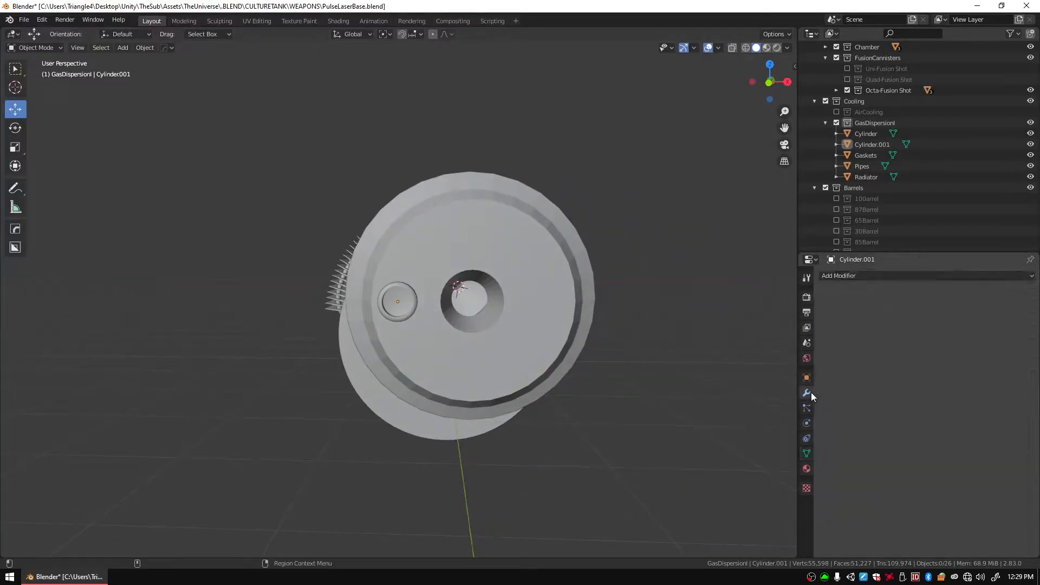
click(837, 276)
click(809, 301)
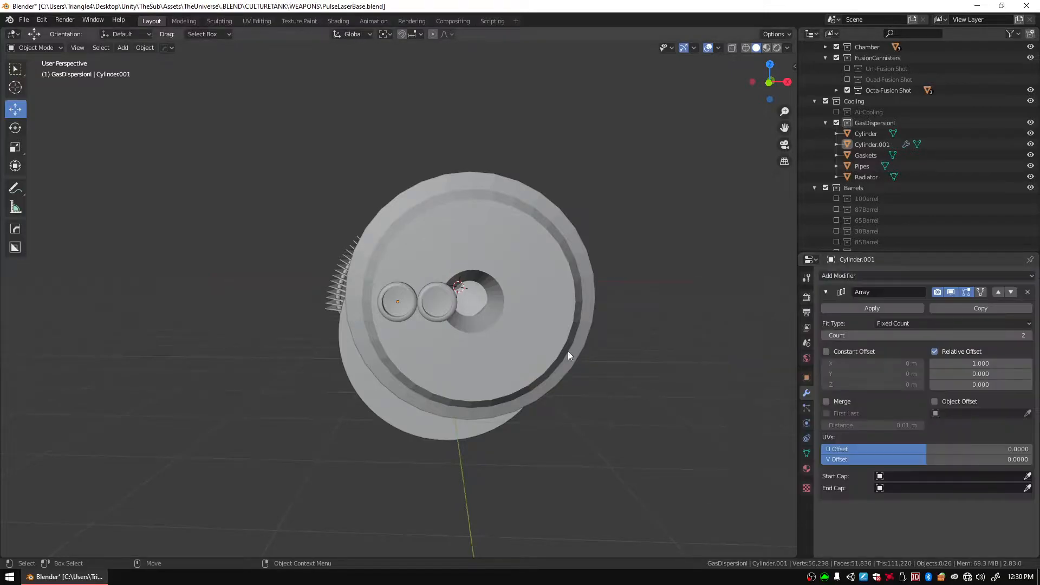
click(398, 303)
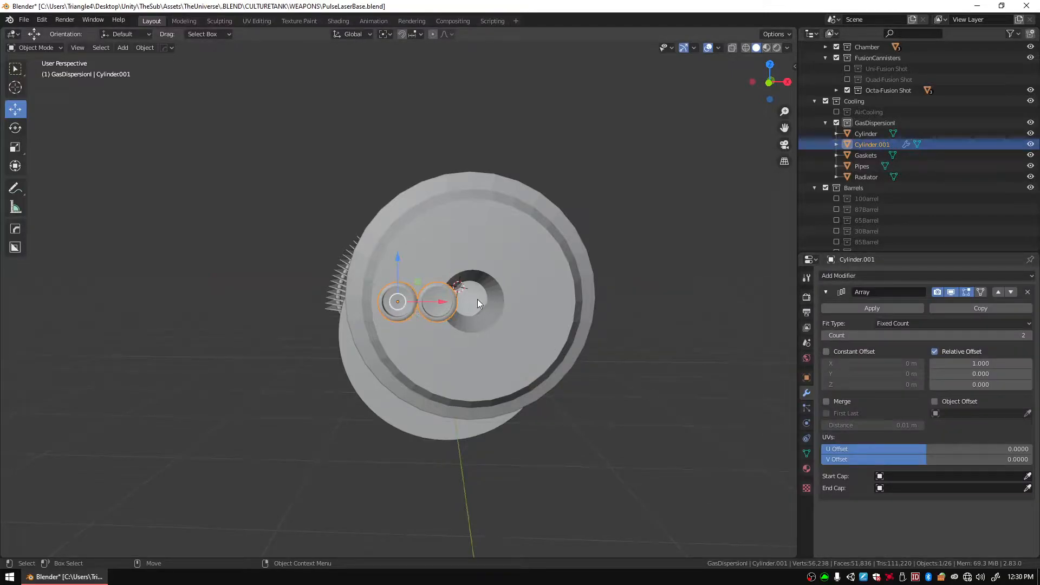
Set the canister's origin to its geometry using the bounds centre and snap the 3D cursor to the canister.
click(482, 222)
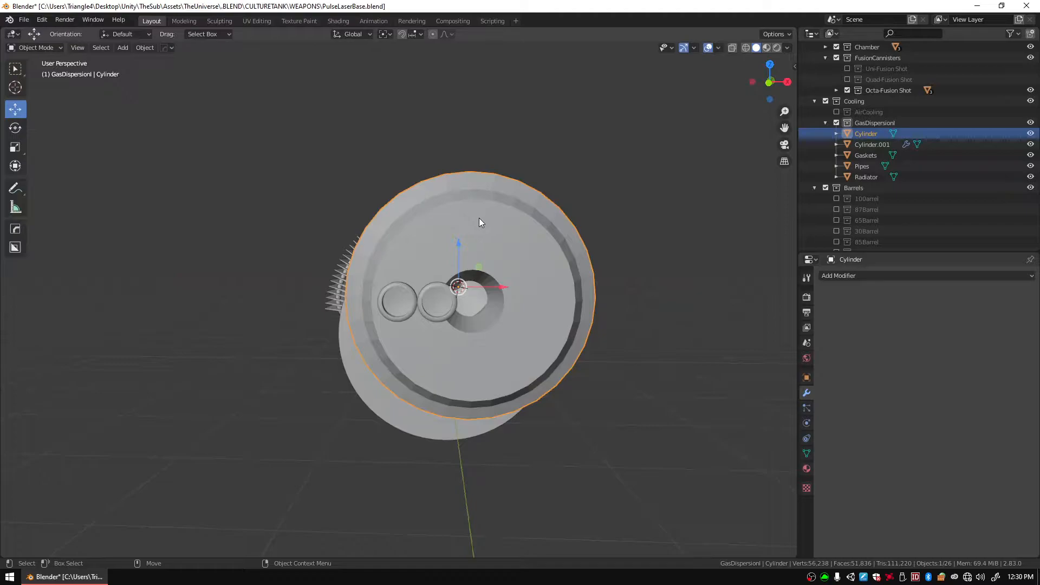
key(ctrl+alt+shift+c)
click(147, 51)
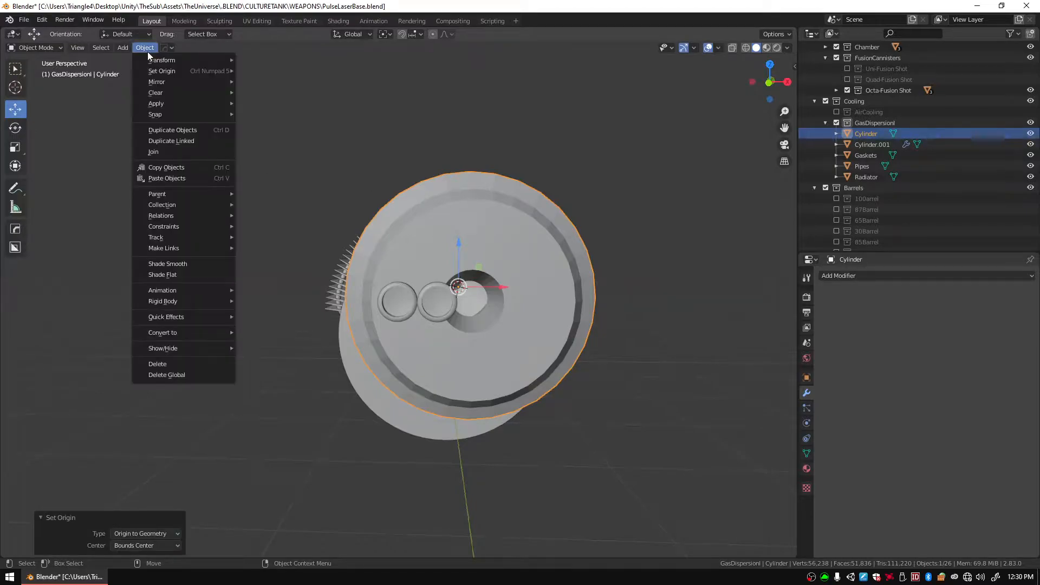
mouse_move(171, 116)
click(284, 165)
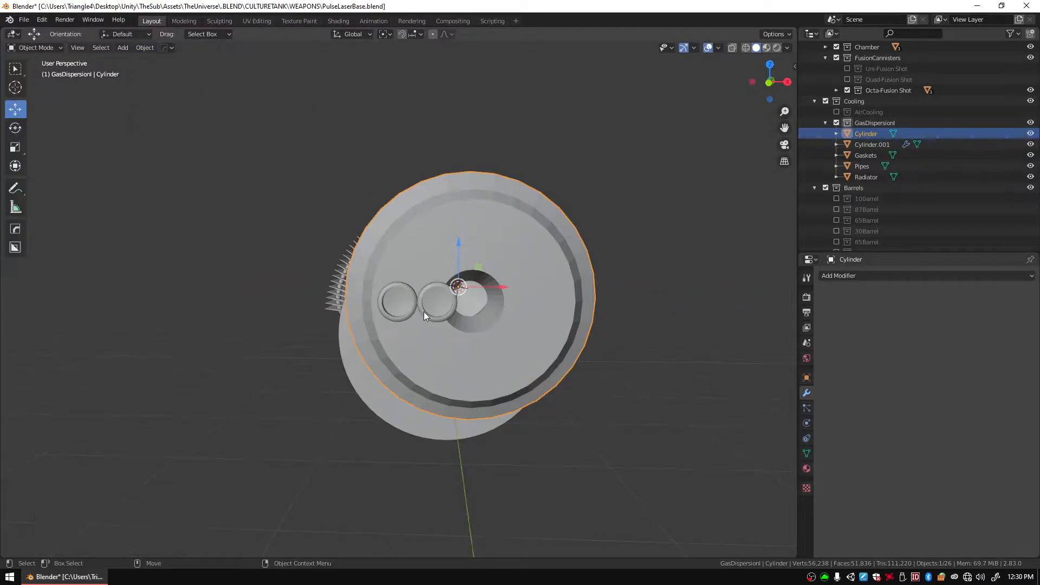
Set the arrayed small cylinder's origin to the 3D cursor and check its placement on the canister's end.
click(397, 298)
click(144, 48)
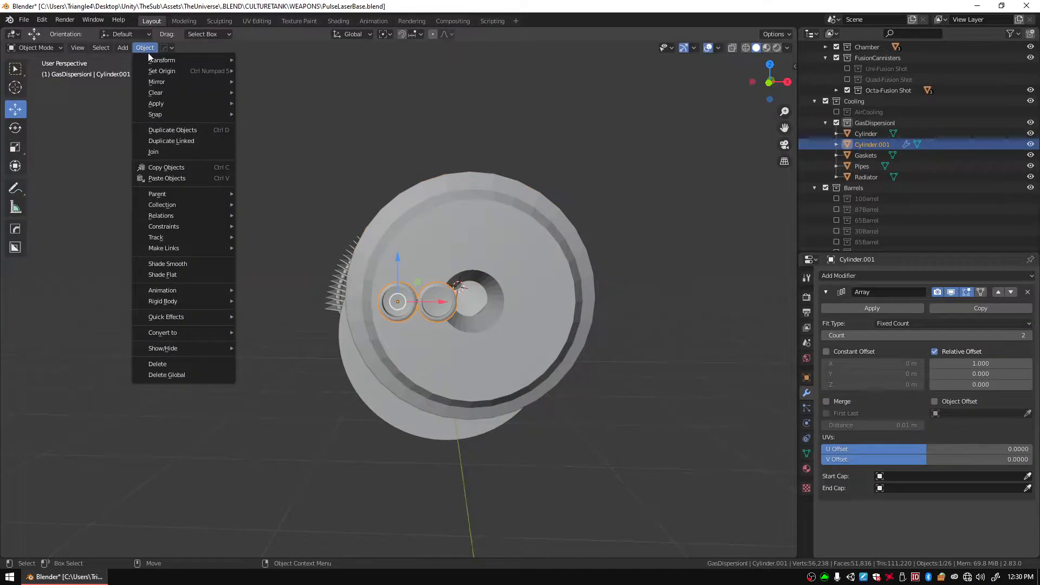
mouse_move(167, 70)
click(287, 95)
middle_drag(472, 290, 373, 259)
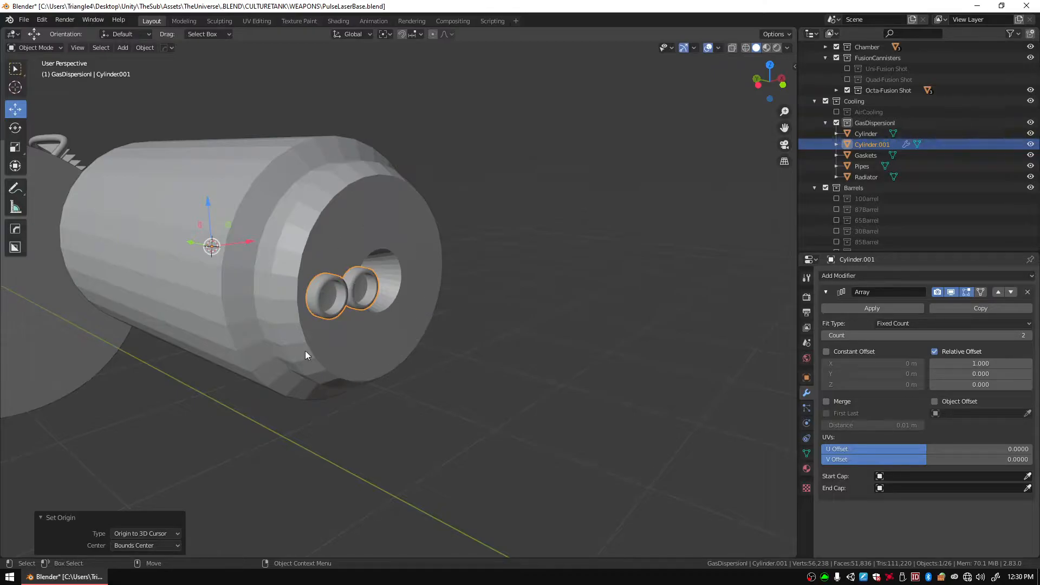
middle_drag(431, 301, 524, 341)
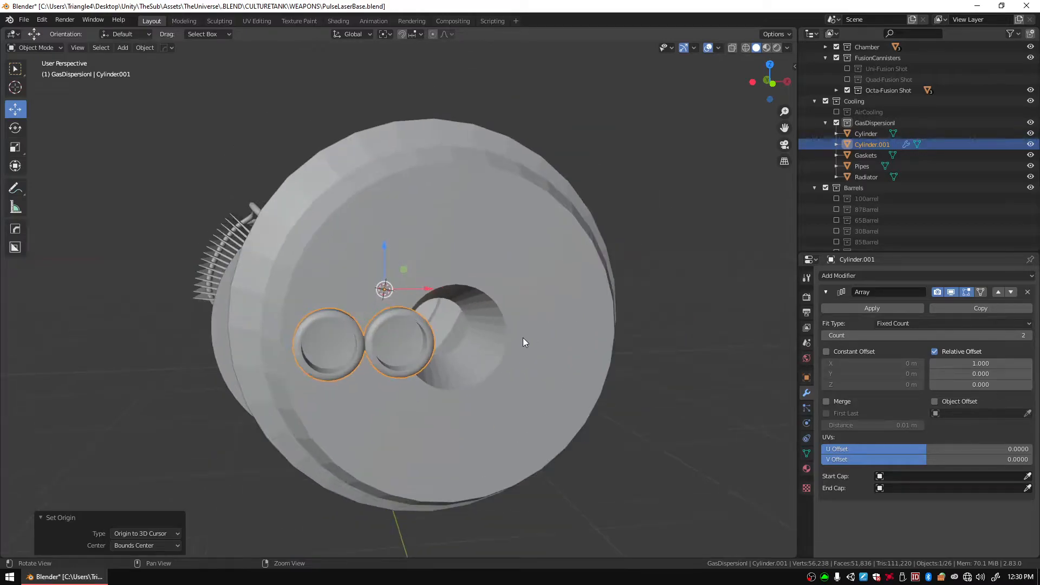
Try switching the small cylinder's array to a constant offset with the canister as its object offset.
click(934, 352)
click(827, 350)
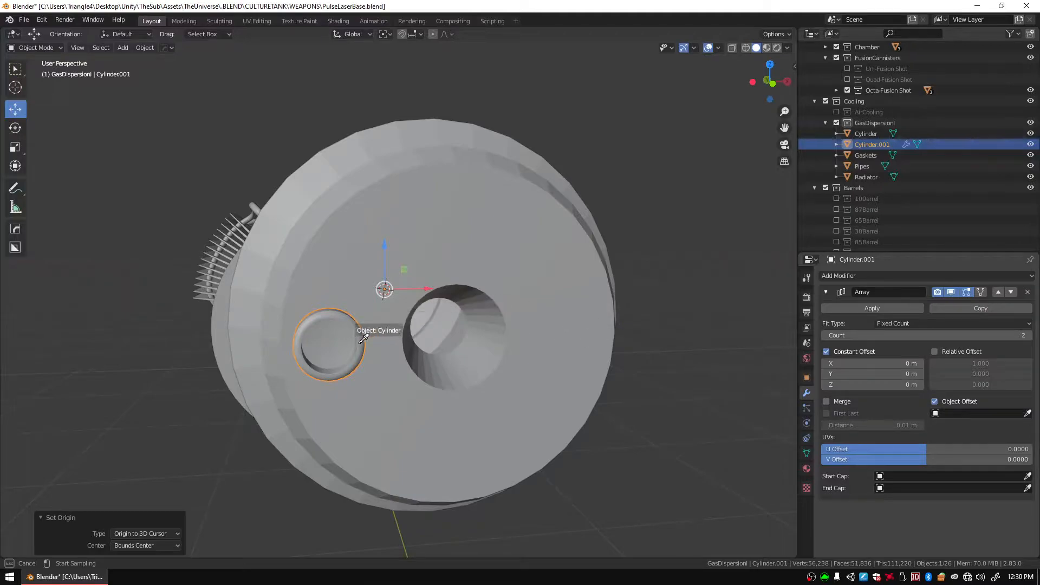
click(874, 145)
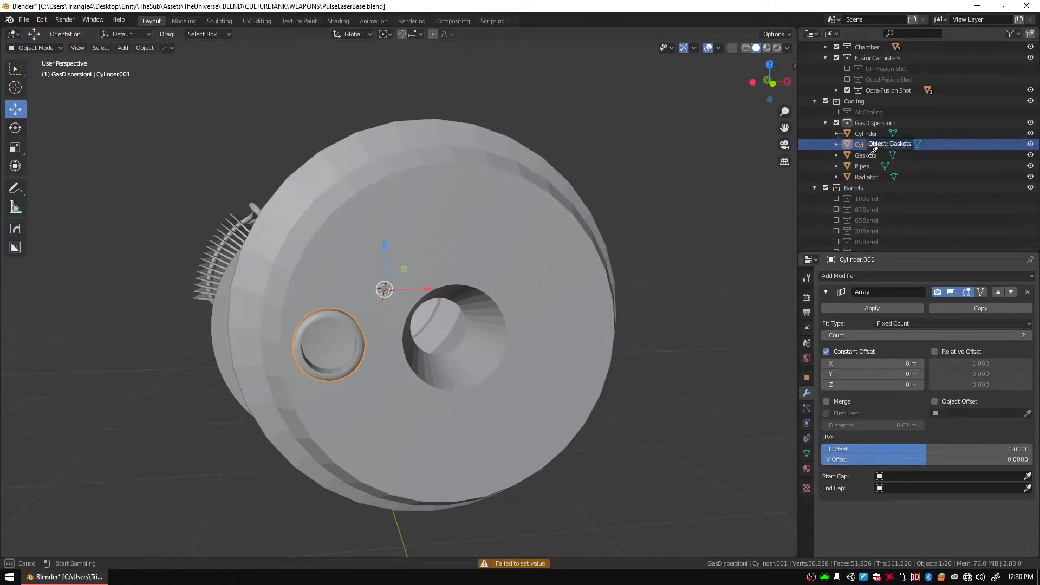
key(Escape)
click(870, 134)
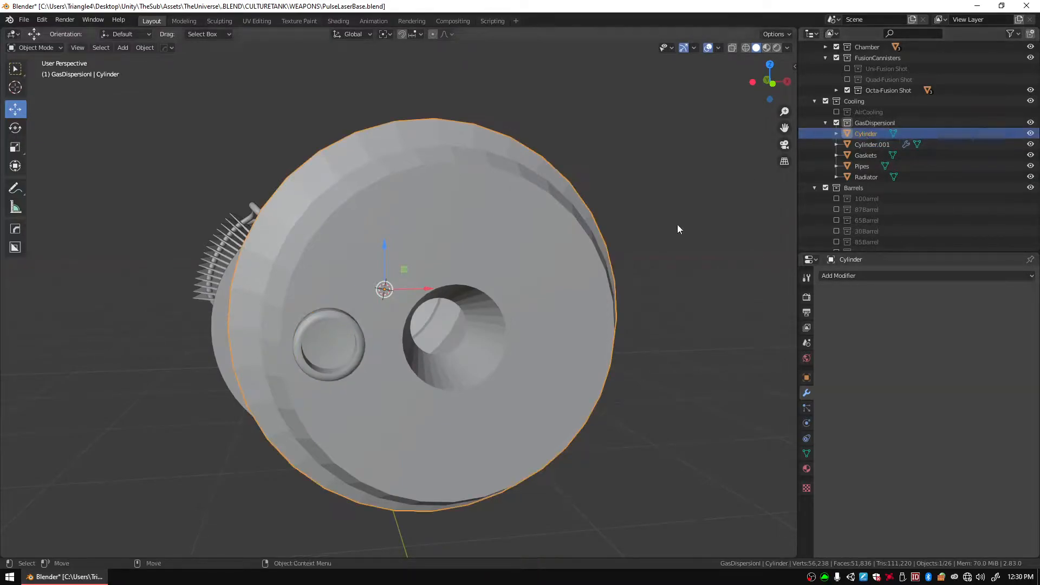
click(870, 144)
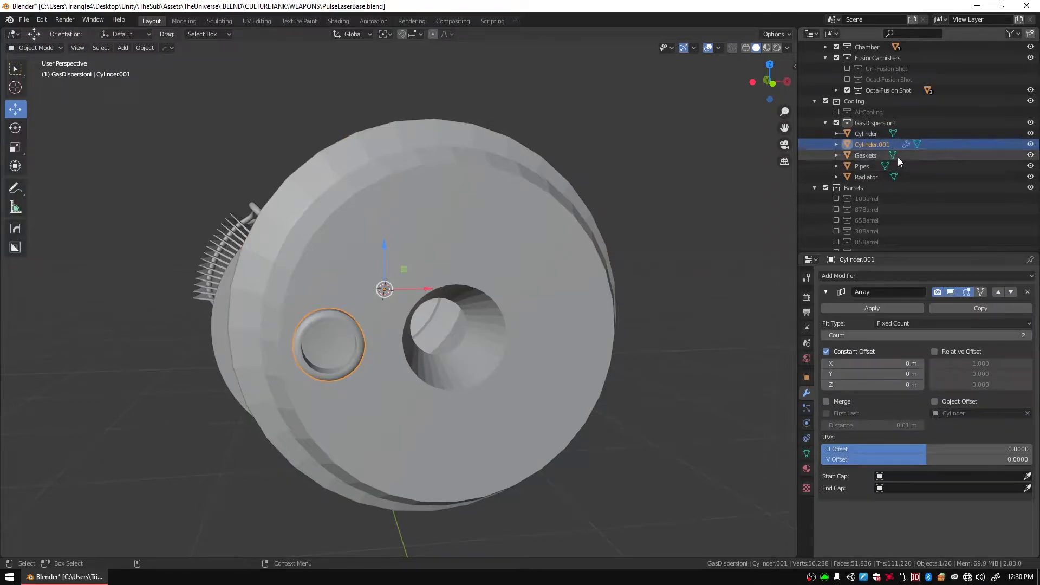
Remove the small cylinder's Array modifier and save the file.
click(1028, 291)
double_click(338, 325)
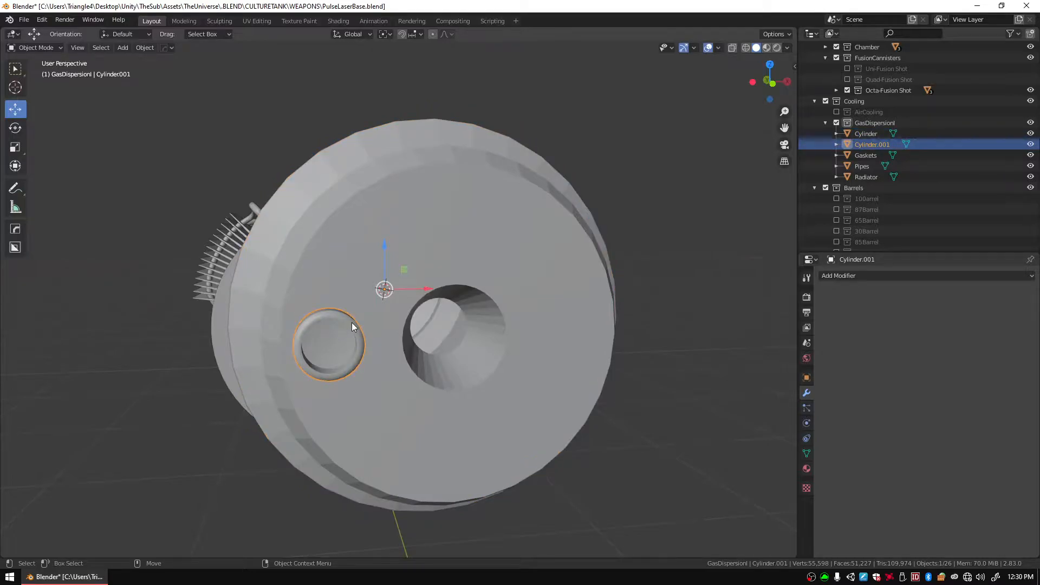
key(ctrl+s)
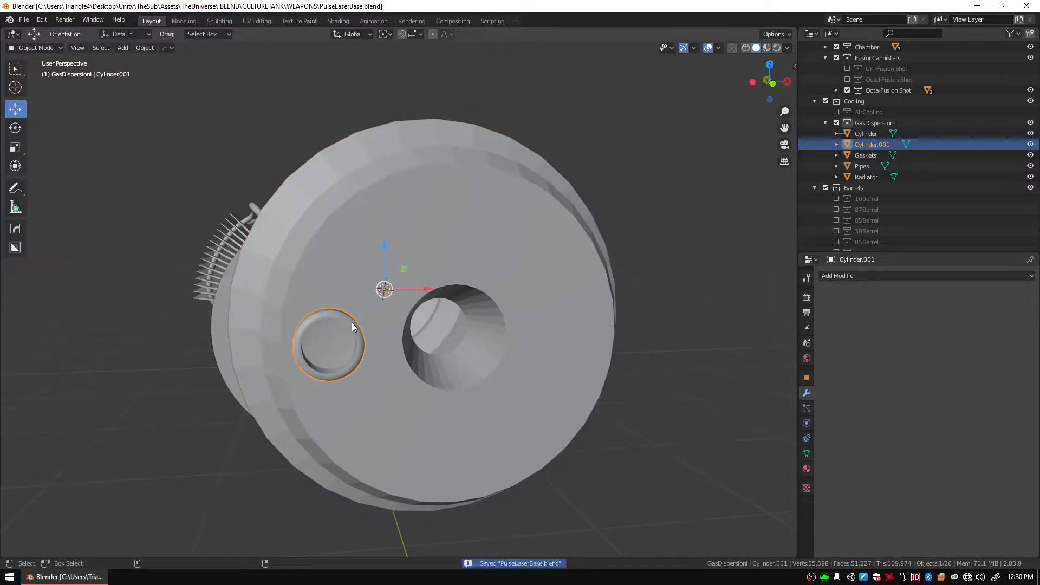
click(826, 276)
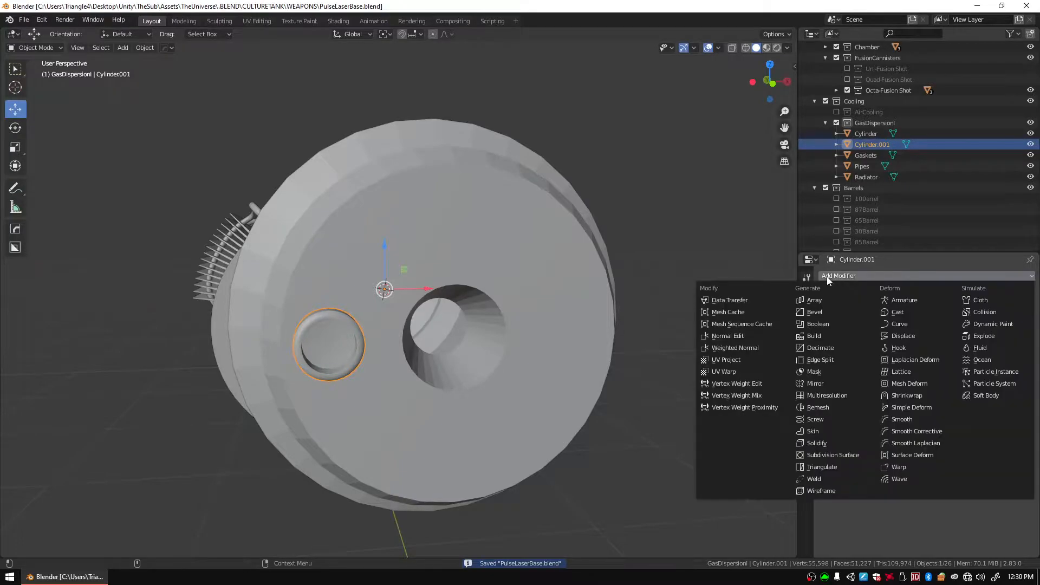
click(663, 240)
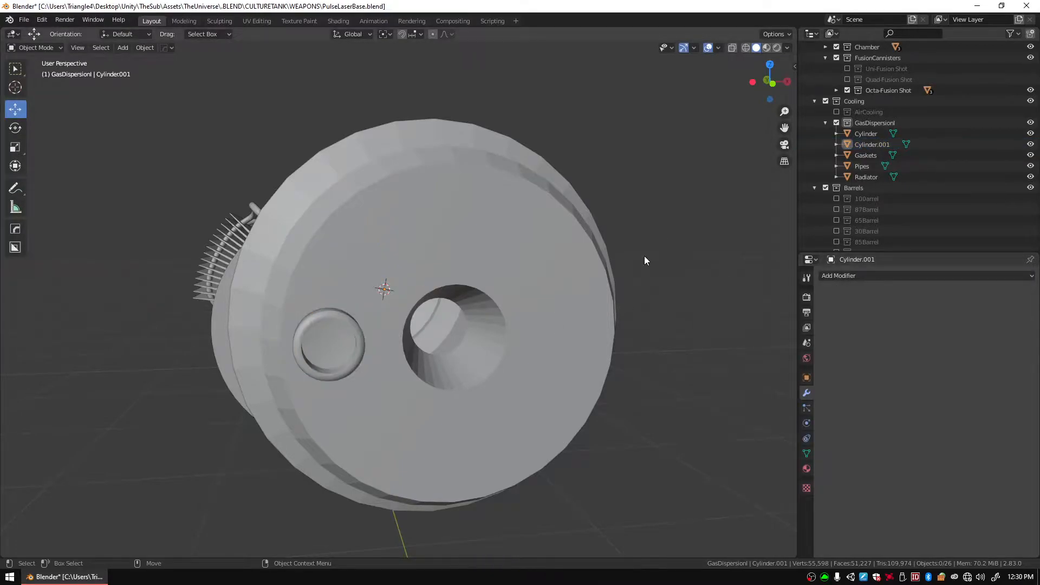
Duplicate the small end cylinder in place and rotate the duplicate 45° about the global Y axis.
click(331, 343)
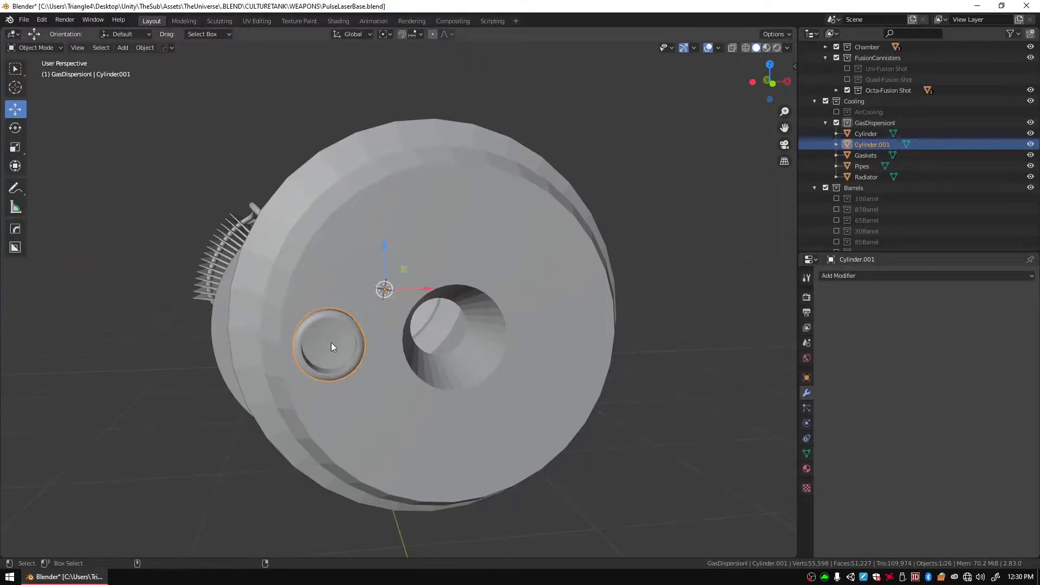
key(shift+d)
right_click(331, 343)
key(shift+space)
key(r)
drag(353, 265, 294, 323)
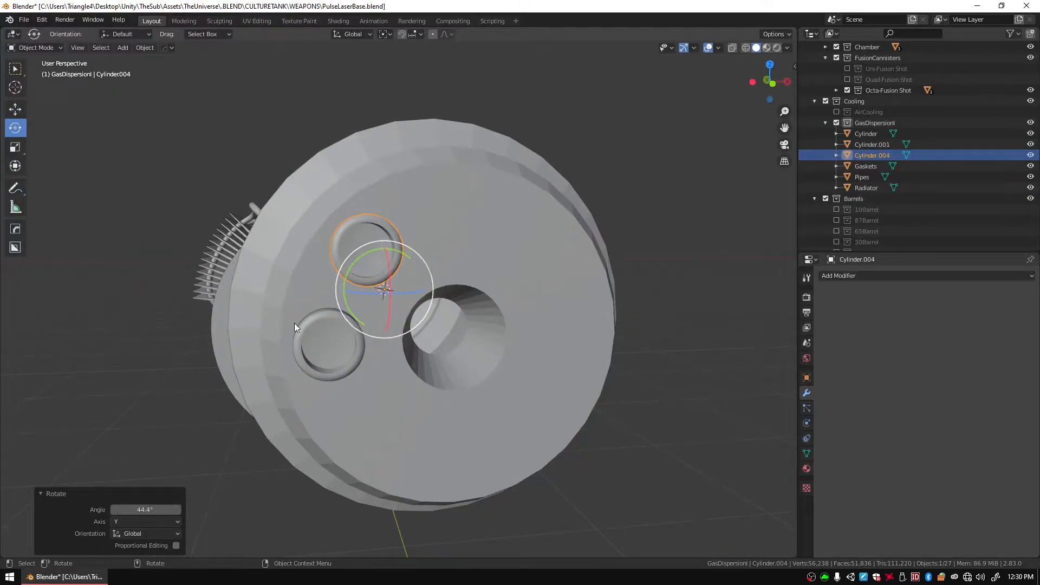
click(136, 508)
text(45)
key(Return)
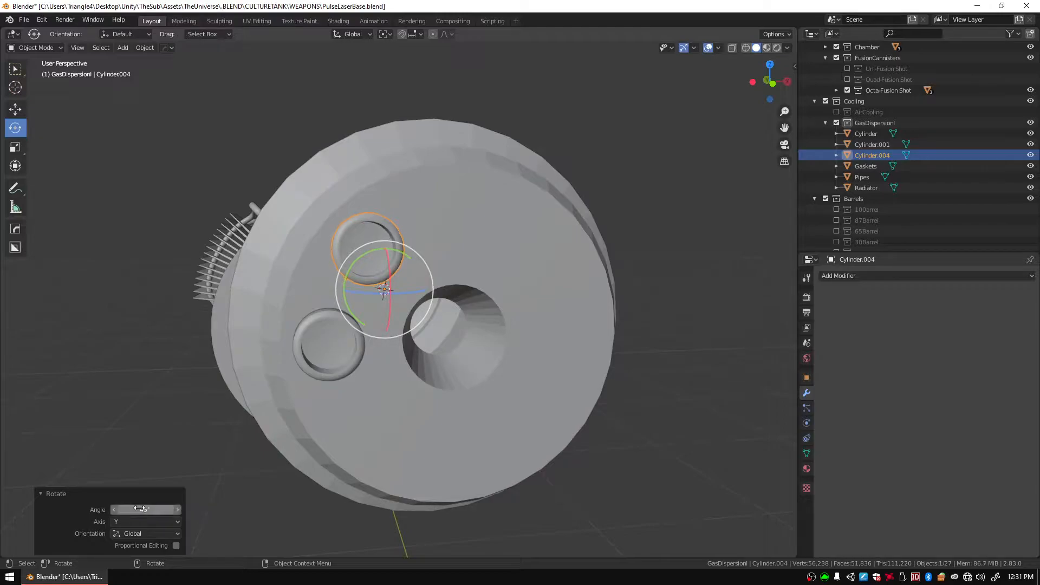
Add an Array modifier to the original small cylinder with constant offset and the rotated duplicate as object offset, without relative offset.
click(346, 363)
click(853, 277)
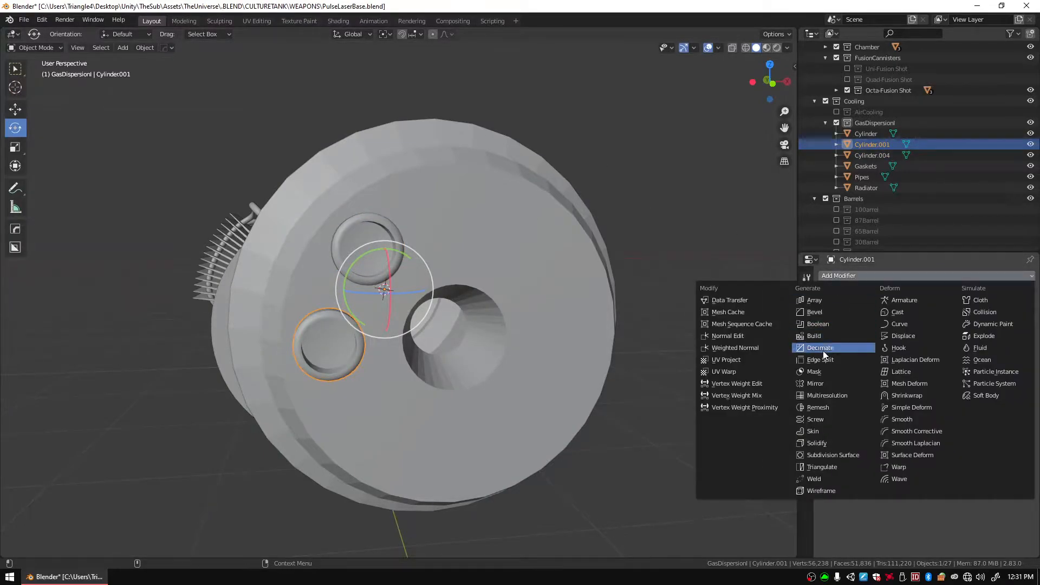
click(815, 299)
click(941, 352)
click(865, 351)
click(934, 401)
click(1027, 414)
click(374, 233)
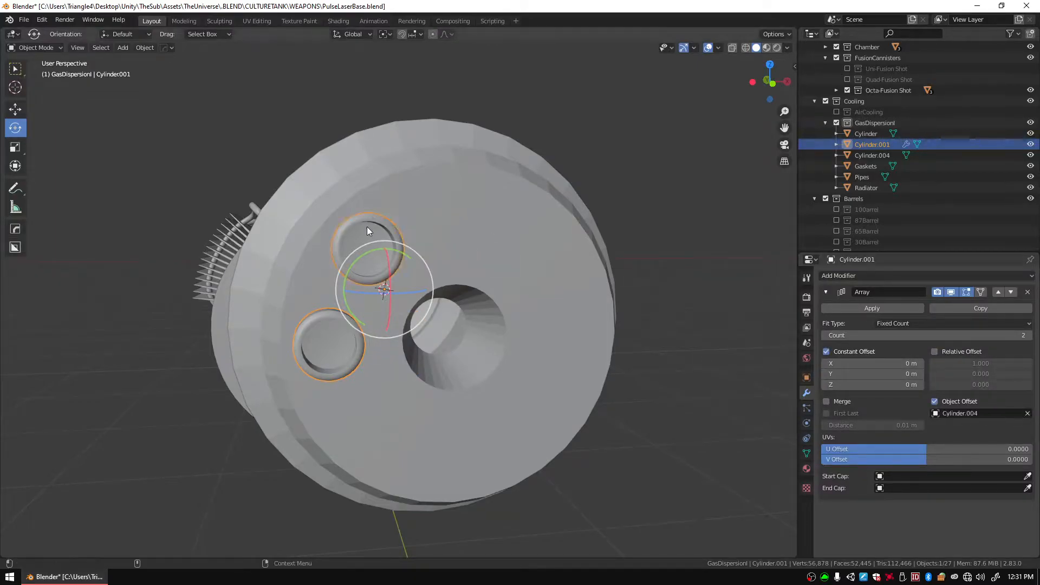
Apply the small cylinder's array with a count of 8 and delete the rotated duplicate.
click(975, 338)
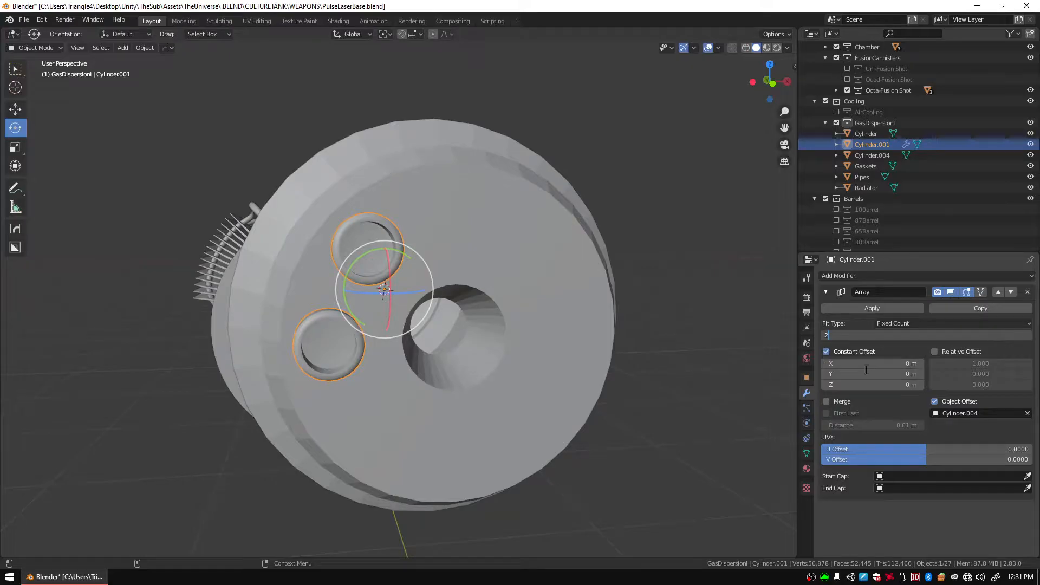
key(Return)
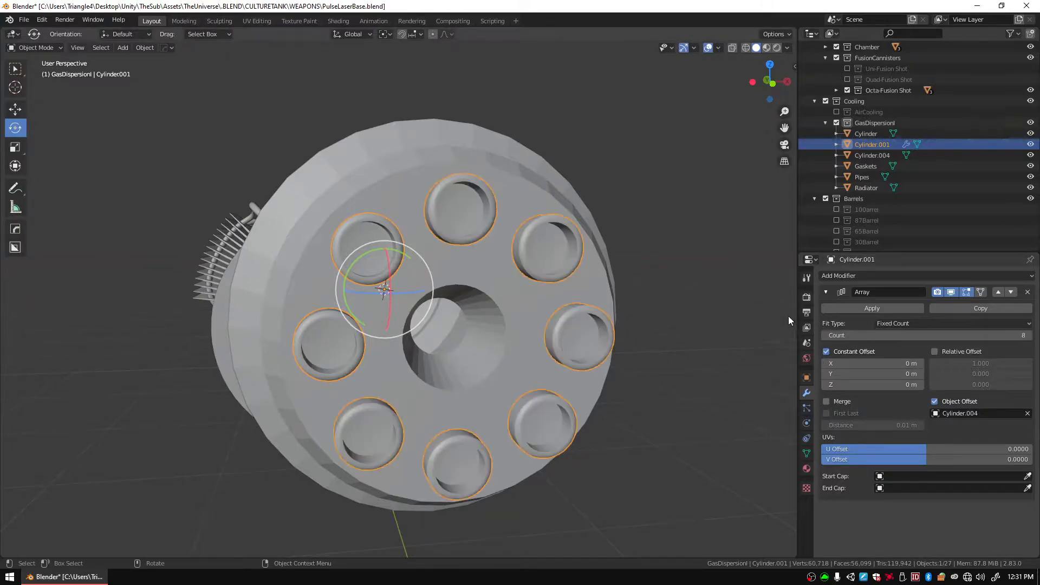
mouse_move(648, 284)
middle_down()
mouse_move(610, 260)
mouse_move(650, 287)
middle_up()
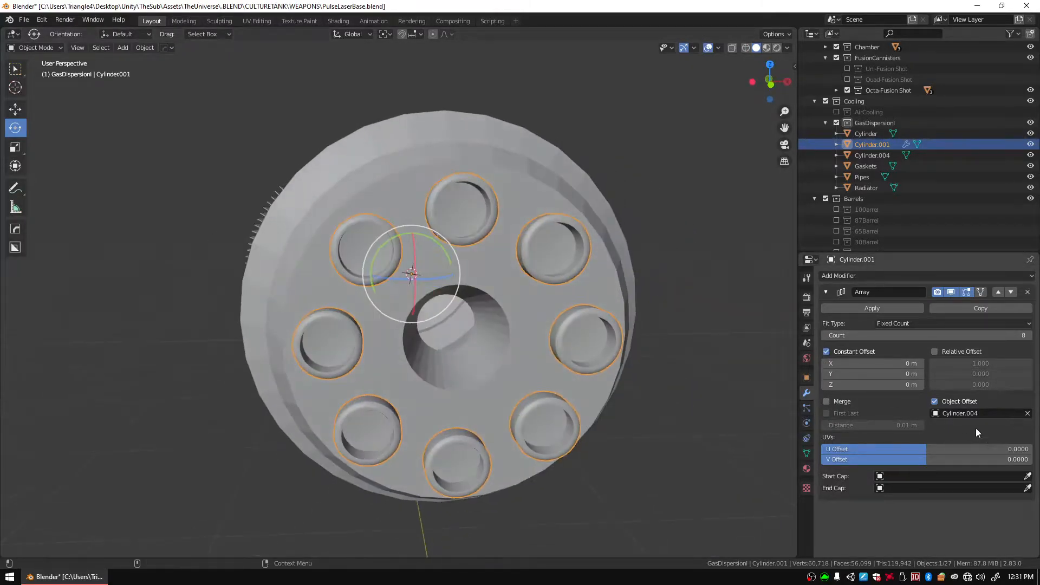
click(889, 307)
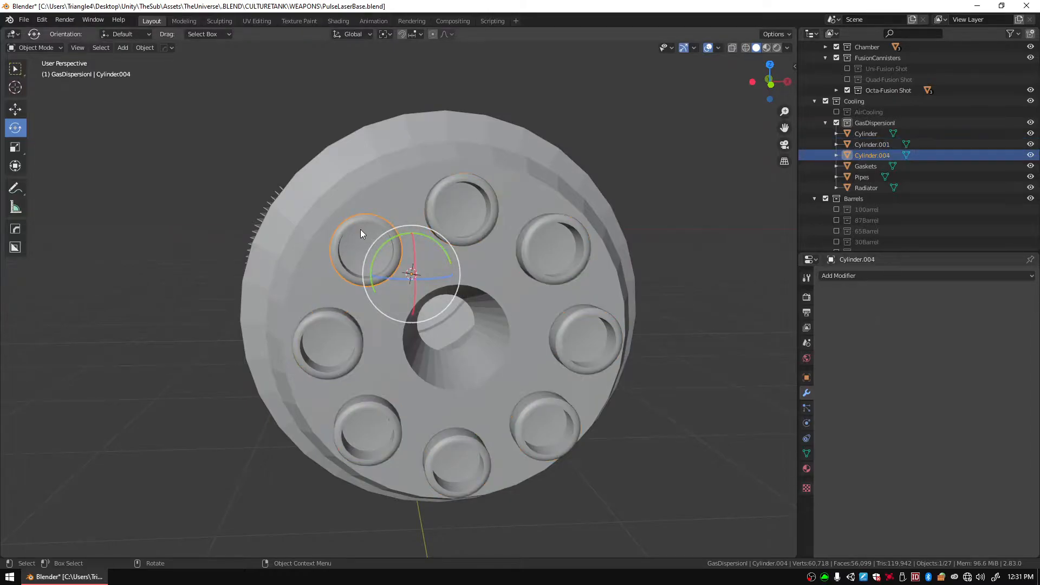
key(Delete)
Select the canister's edge loops around the stepped fitting end and its recessed centre hole for bevelling.
middle_drag(681, 233, 297, 338)
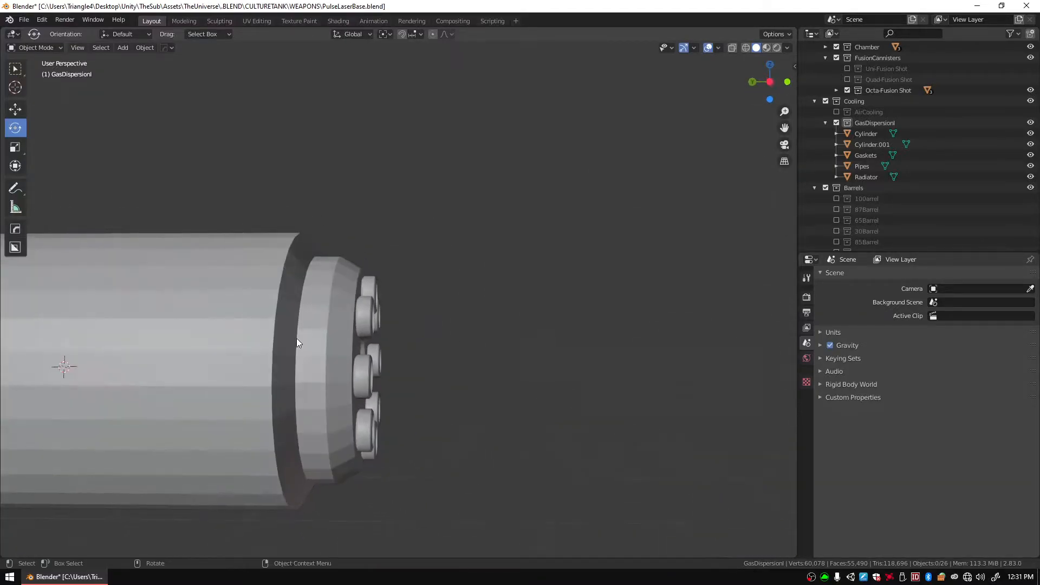
click(300, 351)
key(Tab)
click(279, 344)
alt+click(279, 344)
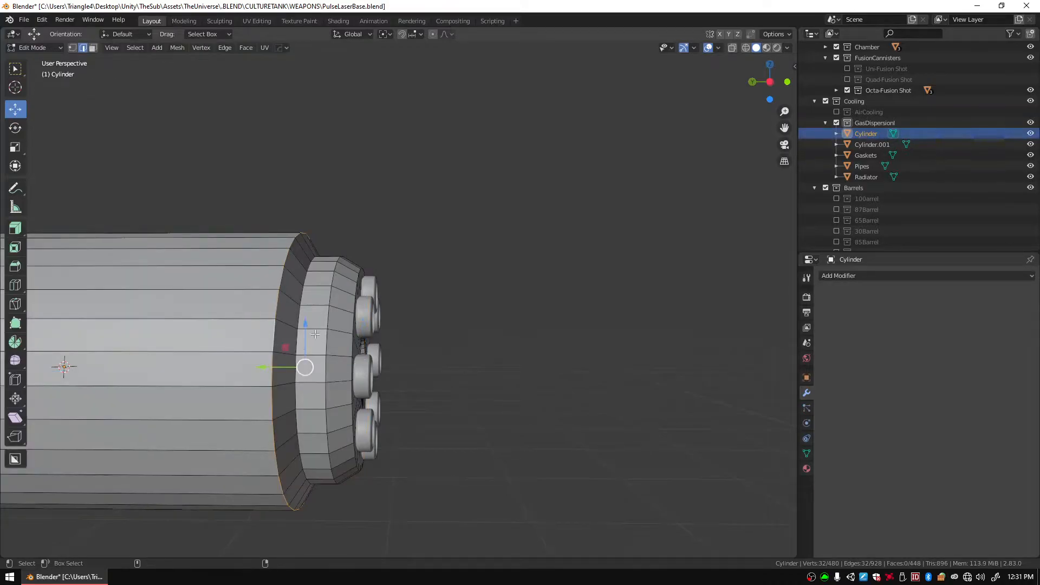
alt+shift+click(328, 340)
middle_drag(476, 356, 444, 337)
scroll(363, 371, up, 5)
alt+shift+click(315, 380)
shift+click(377, 383)
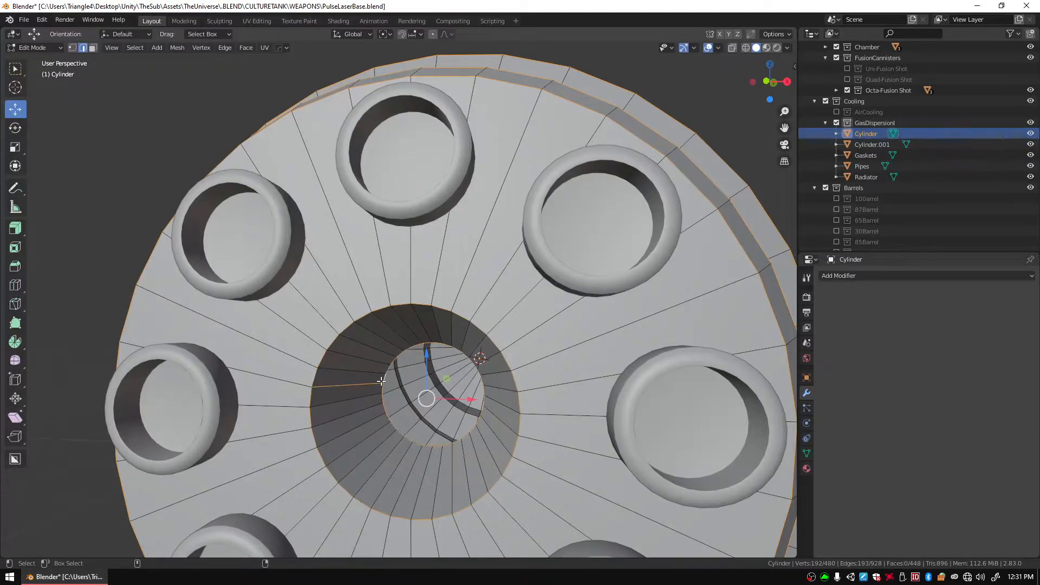
scroll(379, 382, down, 4)
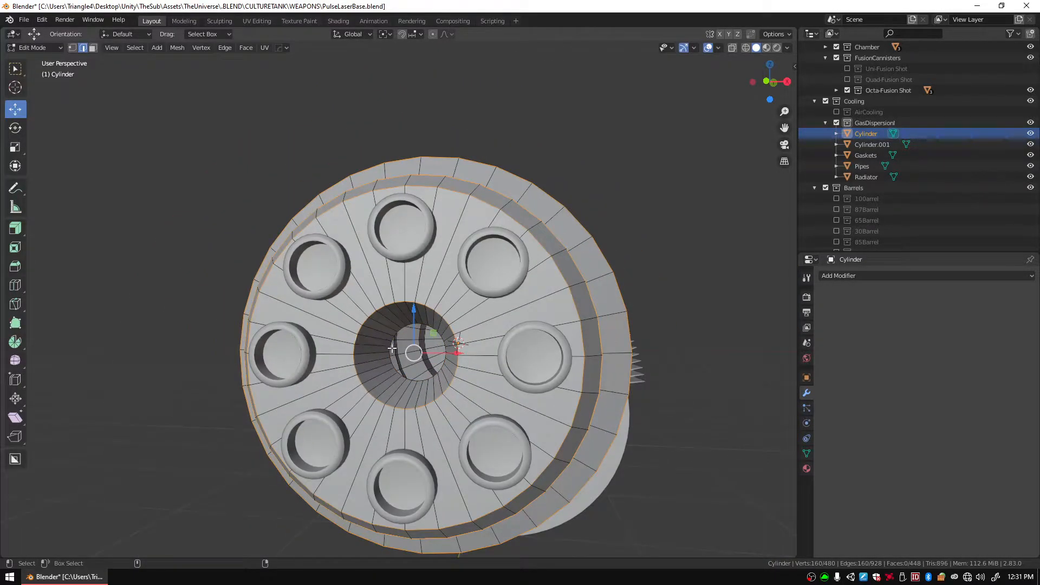
alt+shift+click(391, 345)
Add the edge loops of the canister's opposite stepped end and its recessed hole to the selection.
middle_drag(401, 346, 627, 352)
scroll(628, 352, up, 6)
alt+shift+click(279, 340)
alt+shift+click(339, 340)
alt+shift+click(363, 349)
alt+shift+click(409, 371)
alt+shift+click(484, 379)
middle_drag(483, 379, 459, 337)
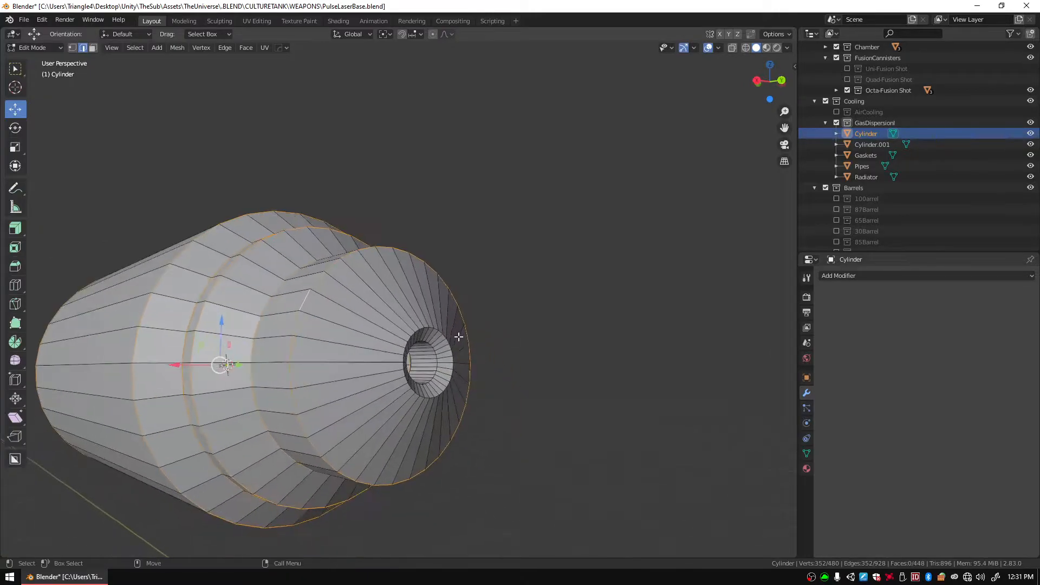
scroll(459, 337, up, 3)
alt+shift+click(443, 399)
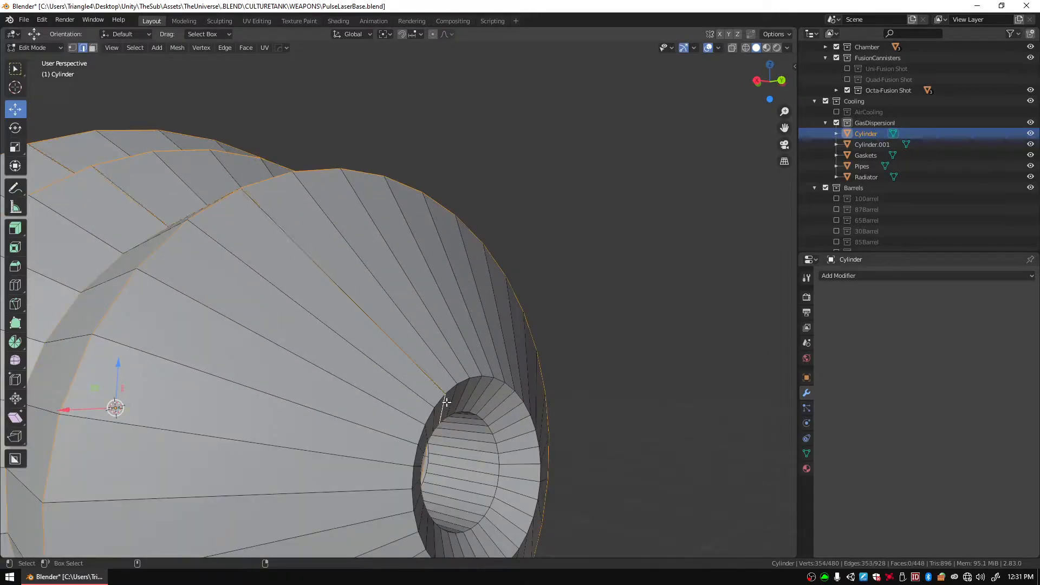
alt+shift+click(439, 398)
alt+shift+click(459, 412)
middle_drag(458, 412, 485, 413)
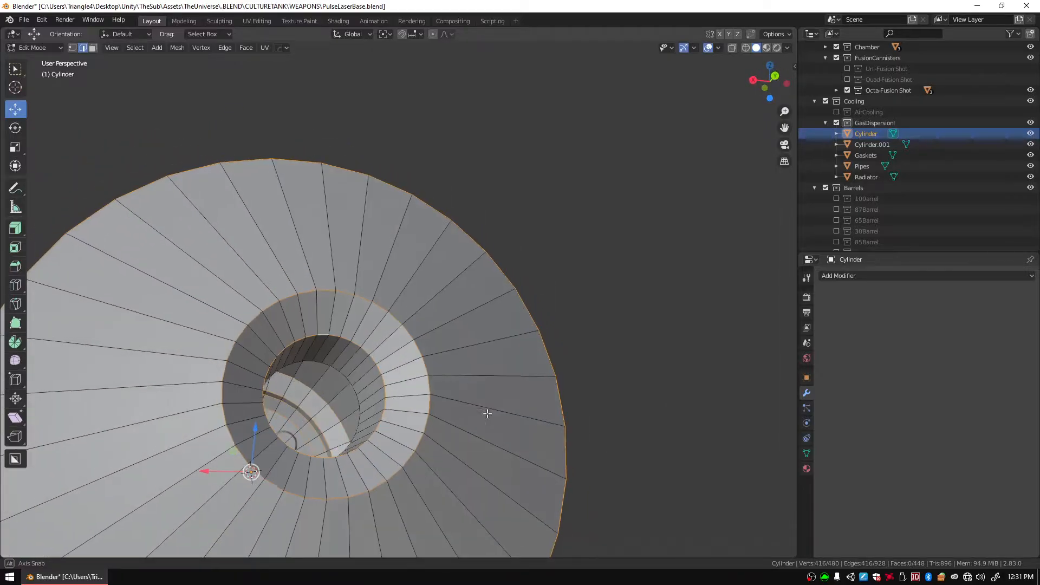
alt+shift+click(342, 374)
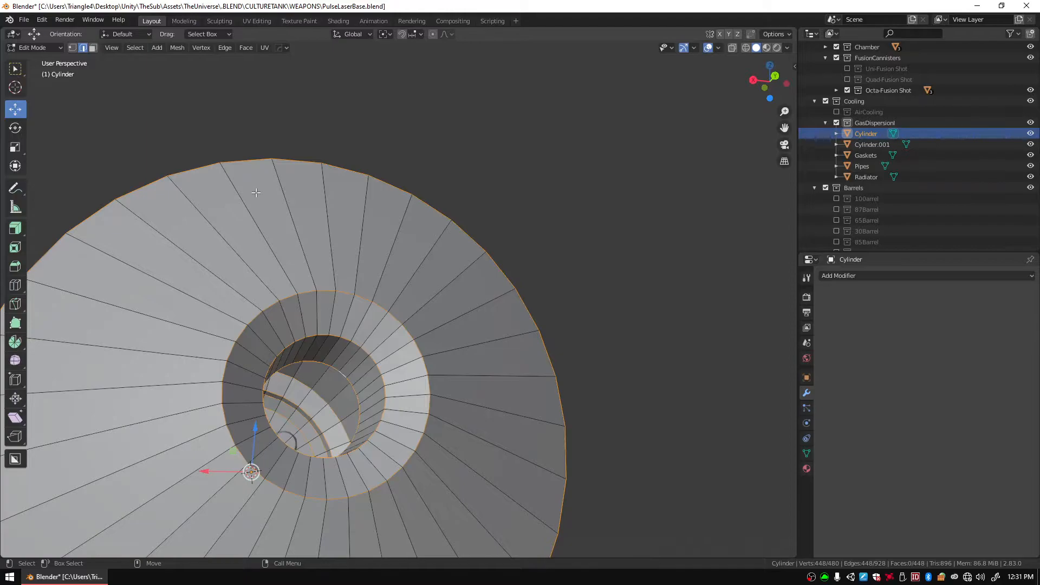
Bevel the selected canister edge loops with 3 segments and an offset of about 0.00326 m.
key(Tab)
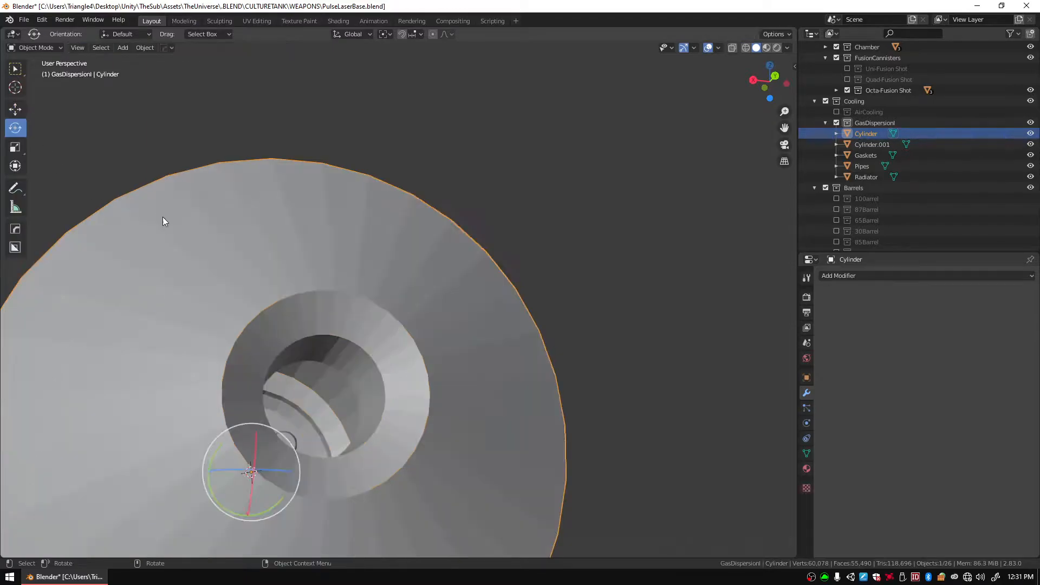
key(Tab)
click(16, 266)
middle_drag(278, 467, 320, 277)
drag(317, 276, 317, 277)
middle_drag(313, 276, 419, 264)
drag(170, 426, 193, 414)
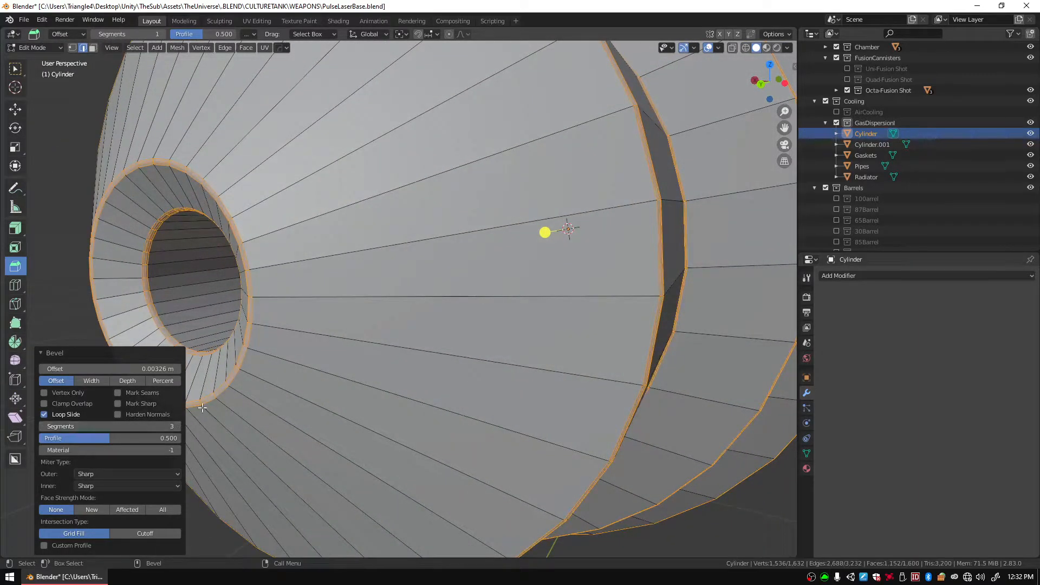
key(Tab)
Apply smooth shading to the bevelled canister.
scroll(394, 276, down, 5)
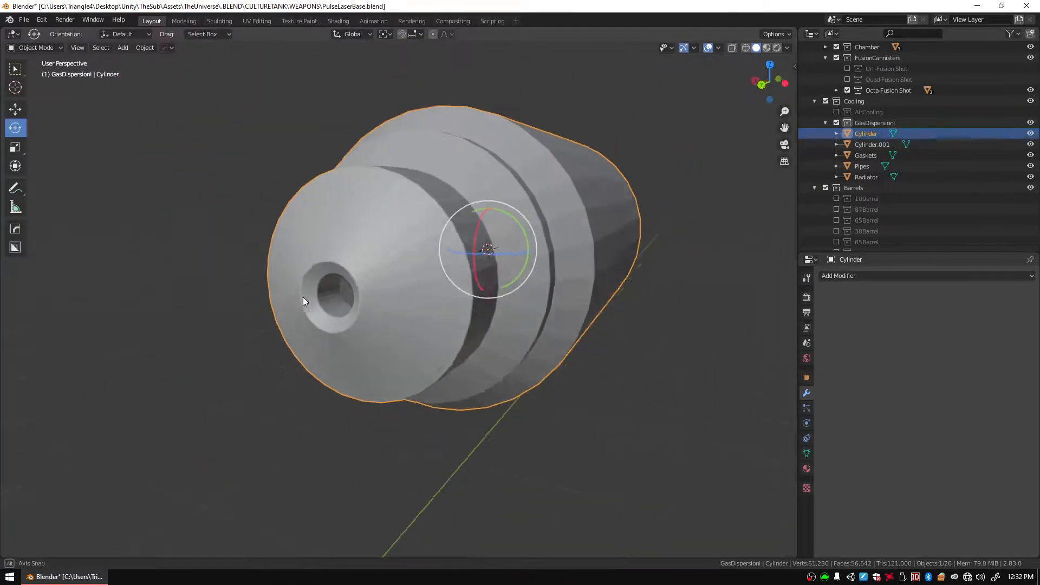
middle_drag(297, 294, 454, 292)
scroll(453, 292, up, 4)
scroll(453, 291, down, 5)
right_click(278, 287)
mouse_move(278, 287)
middle_down()
mouse_move(402, 275)
mouse_move(376, 360)
mouse_move(391, 395)
mouse_move(431, 360)
mouse_move(271, 288)
mouse_move(127, 290)
mouse_move(274, 269)
mouse_move(346, 334)
mouse_move(365, 229)
mouse_move(329, 242)
mouse_move(421, 278)
mouse_move(261, 280)
middle_up()
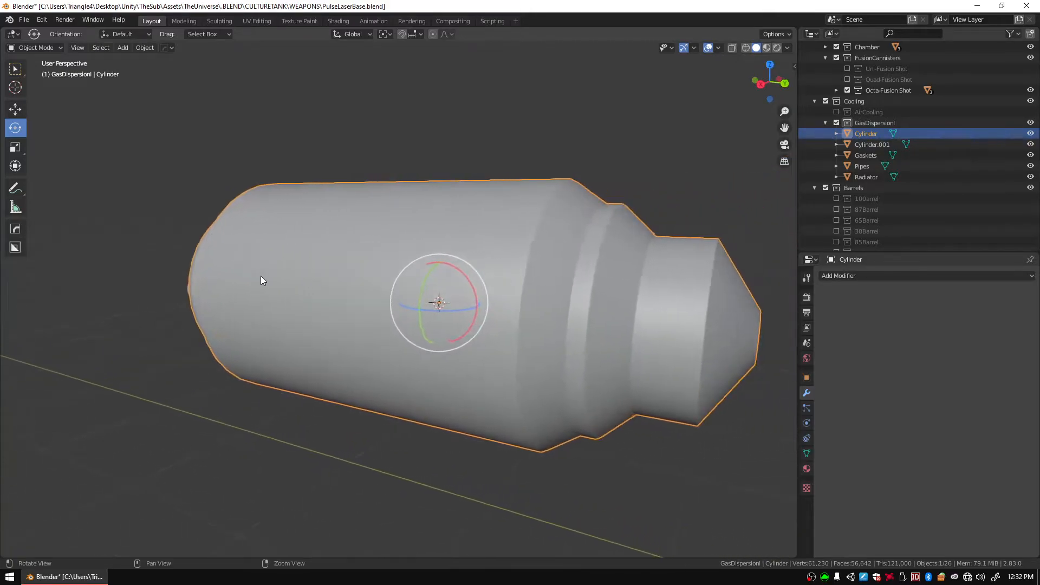
Mark one lengthwise edge of the canister's main body and the edge loops at both its ends as sharp.
middle_drag(651, 355, 569, 333)
scroll(569, 334, up, 3)
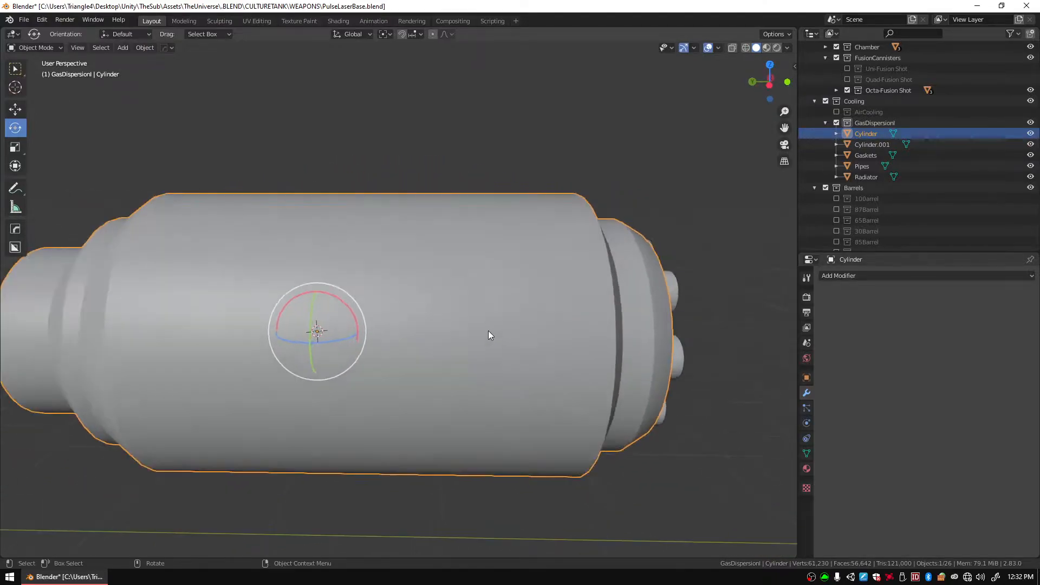
key(Tab)
click(332, 325)
middle_drag(306, 328, 292, 344)
scroll(387, 313, up, 5)
alt+shift+click(251, 349)
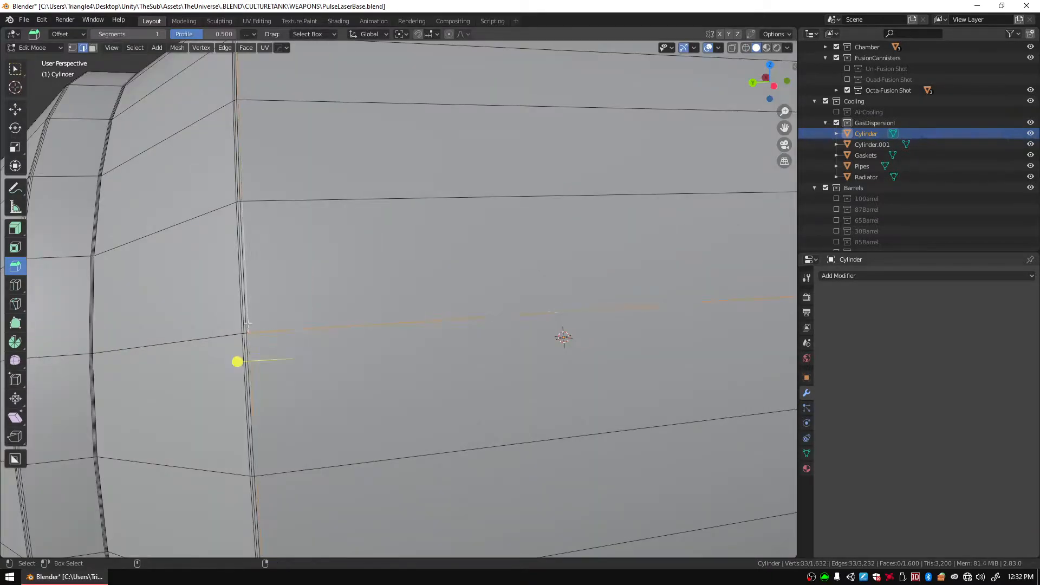
scroll(289, 341, down, 4)
shift+middle_drag(634, 351, 376, 335)
scroll(282, 357, up, 4)
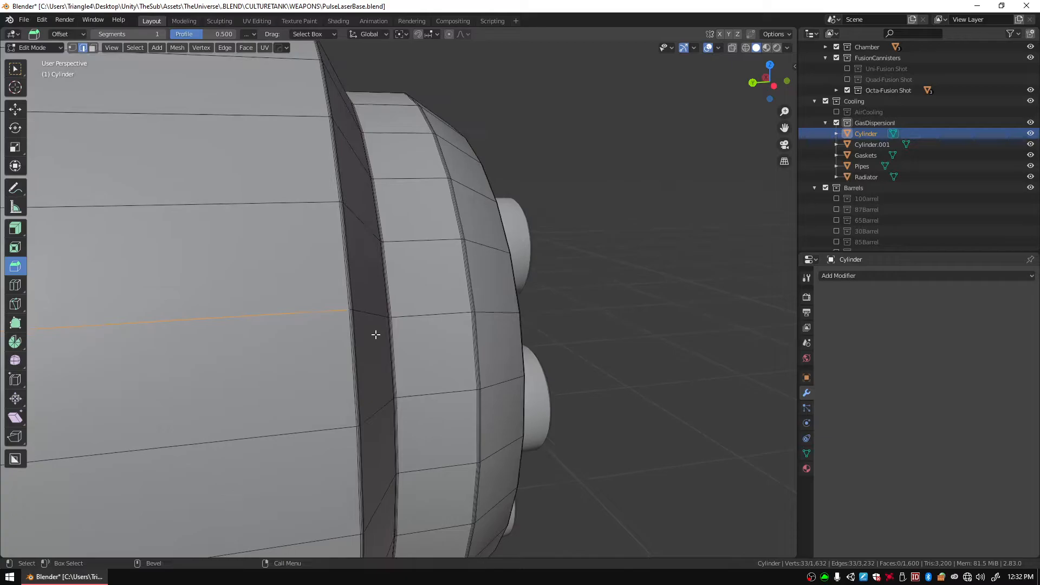
alt+shift+click(346, 300)
scroll(336, 300, down, 5)
shift+middle_drag(271, 278, 406, 232)
right_click(395, 279)
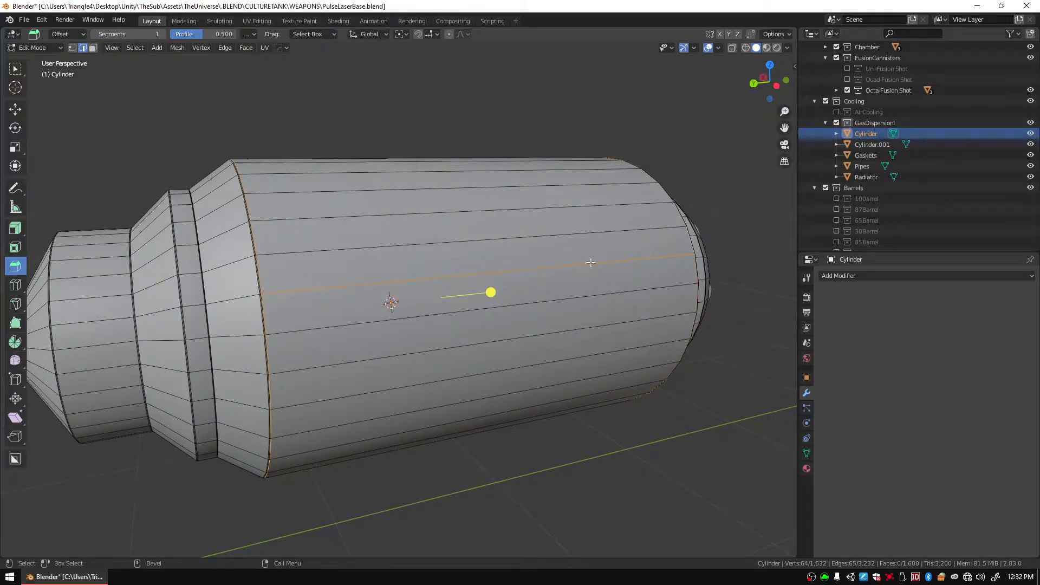
right_click(445, 280)
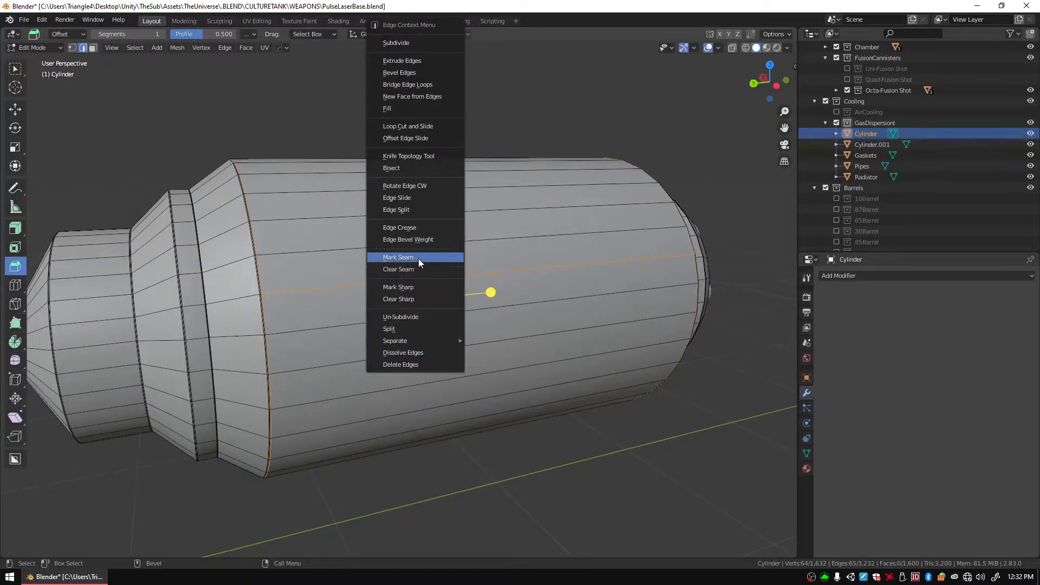
click(405, 287)
middle_drag(401, 284, 537, 290)
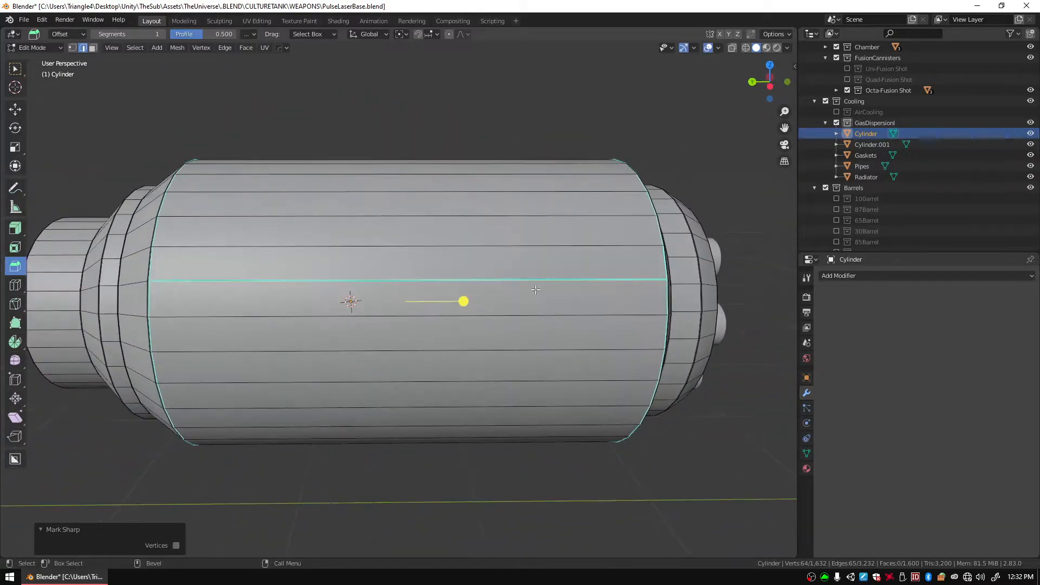
Undo the sharp marking on the canister's lengthwise edge and both end loops, and mark those edges as UV seams instead.
middle_drag(436, 275, 377, 269)
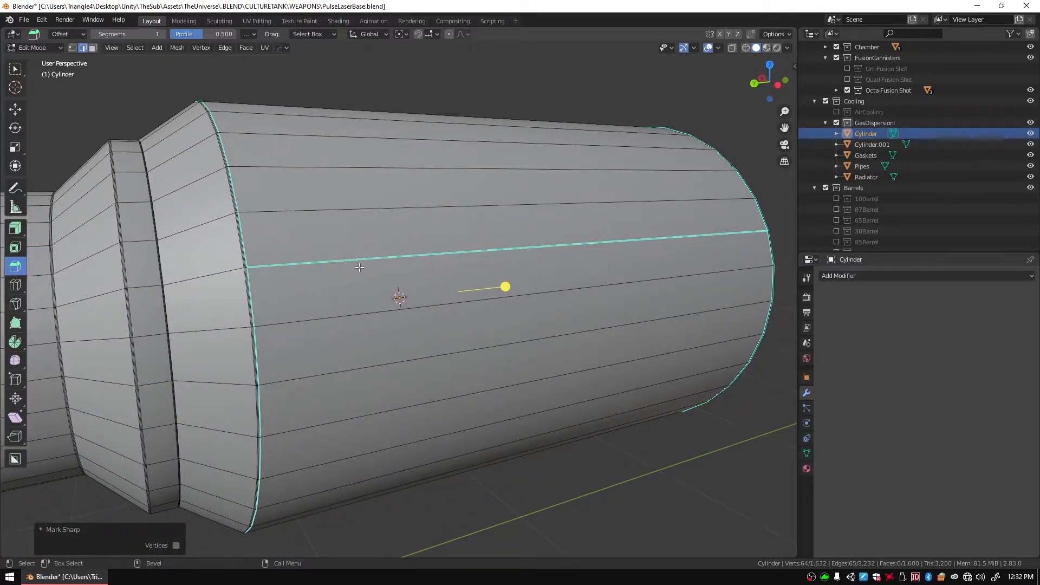
key(ctrl+z)
right_click(385, 259)
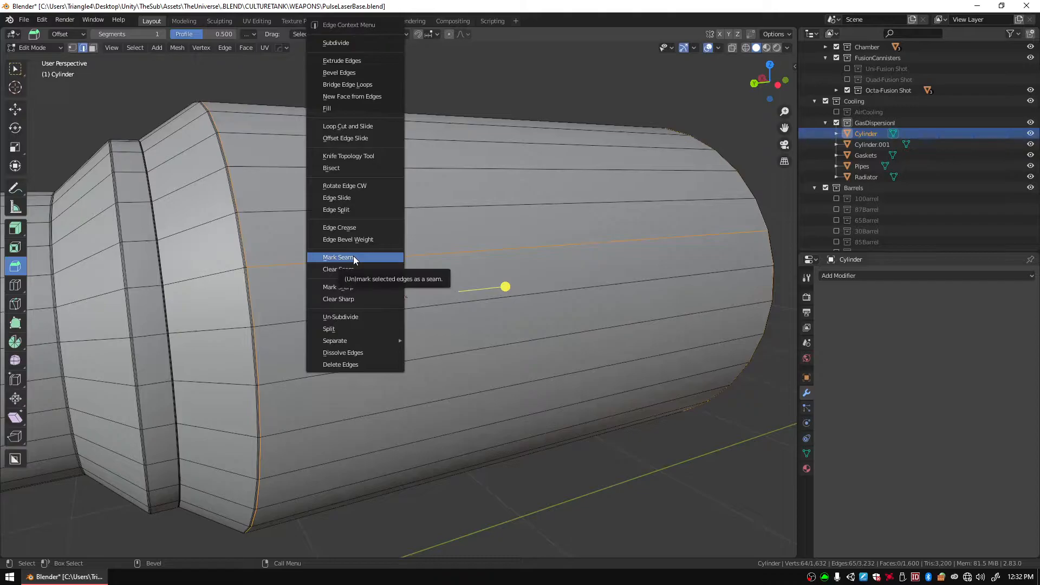
click(374, 258)
Select the canister's entire mesh and unwrap its UVs along the marked seams.
middle_drag(536, 260, 503, 267)
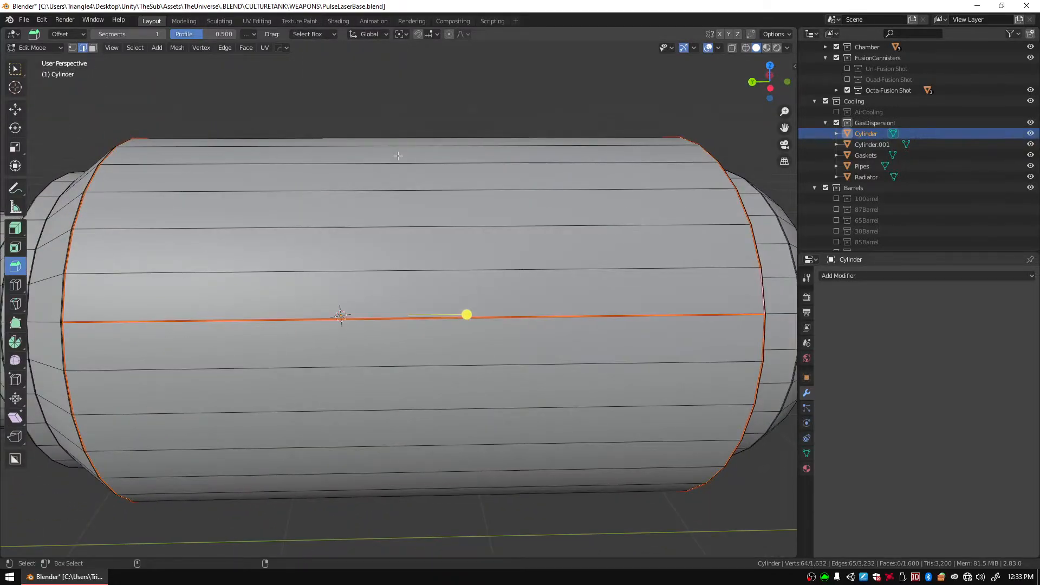
key(a)
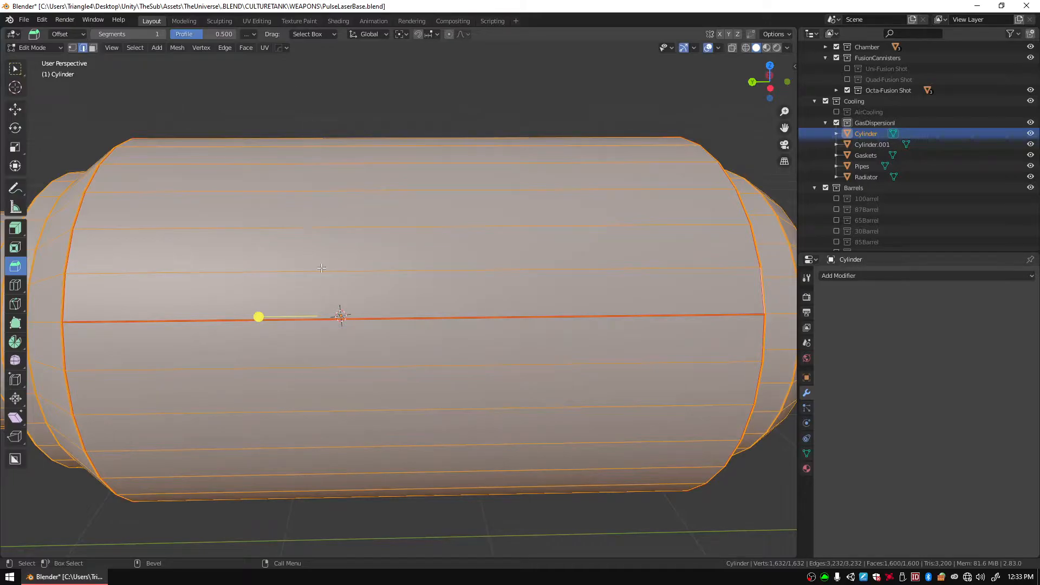
click(265, 50)
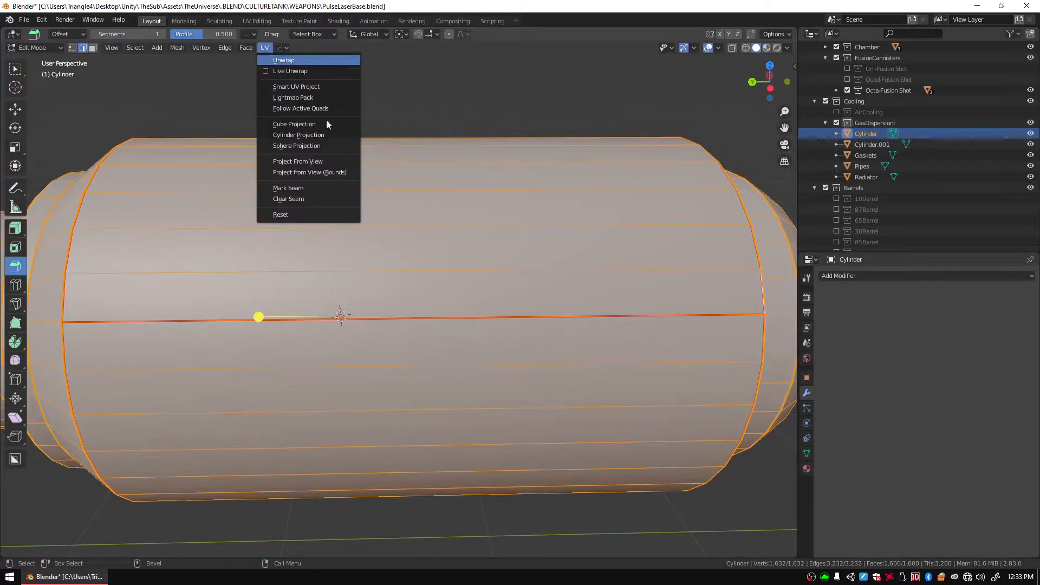
click(287, 58)
Switch to the UV Editing workspace and examine the layout of the canister's unwrapped islands.
click(257, 20)
scroll(325, 294, up, 3)
middle_drag(319, 294, 387, 296)
scroll(241, 260, down, 3)
scroll(239, 257, up, 1)
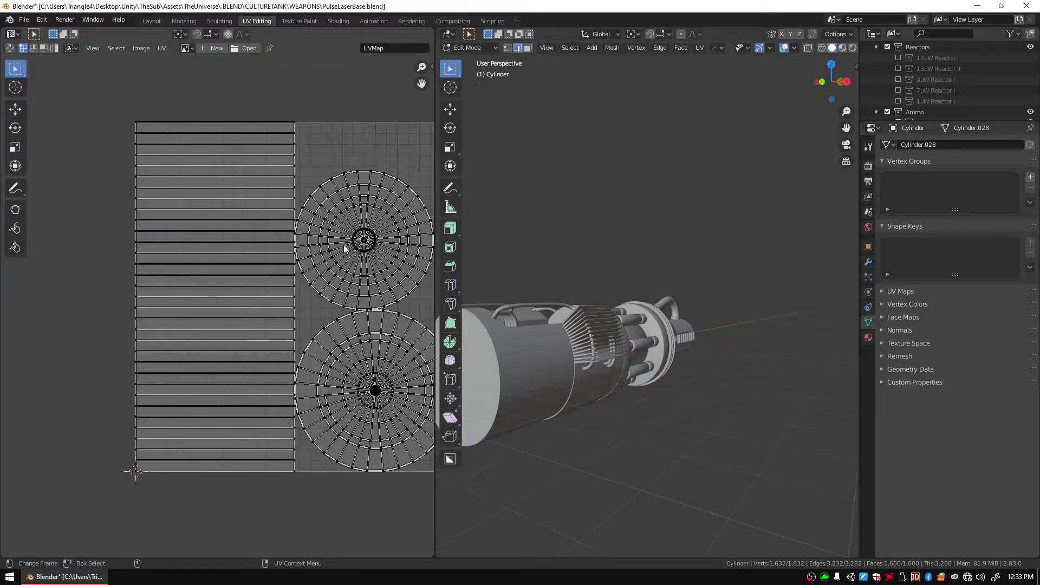
scroll(325, 260, down, 1)
scroll(336, 239, up, 1)
scroll(341, 297, down, 1)
scroll(338, 320, down, 1)
scroll(332, 337, up, 1)
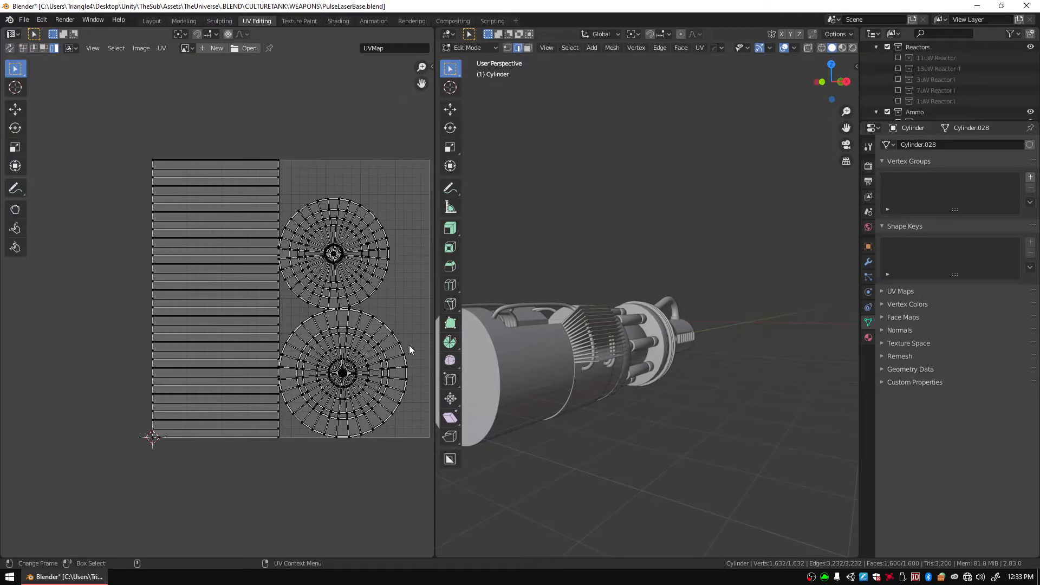
middle_drag(328, 336, 230, 305)
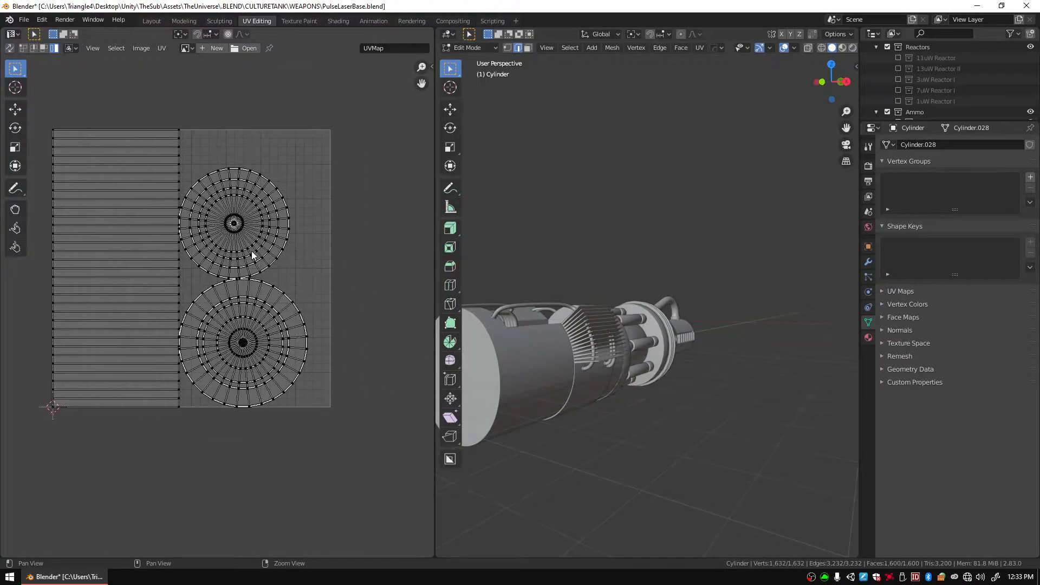
Start exporting the canister's UV layout and browse to Desktop\Unity\TheSub\Assets\Resources\UVLAYOUT\CULTURETANK\WEAPONPARTS.
click(161, 48)
click(214, 291)
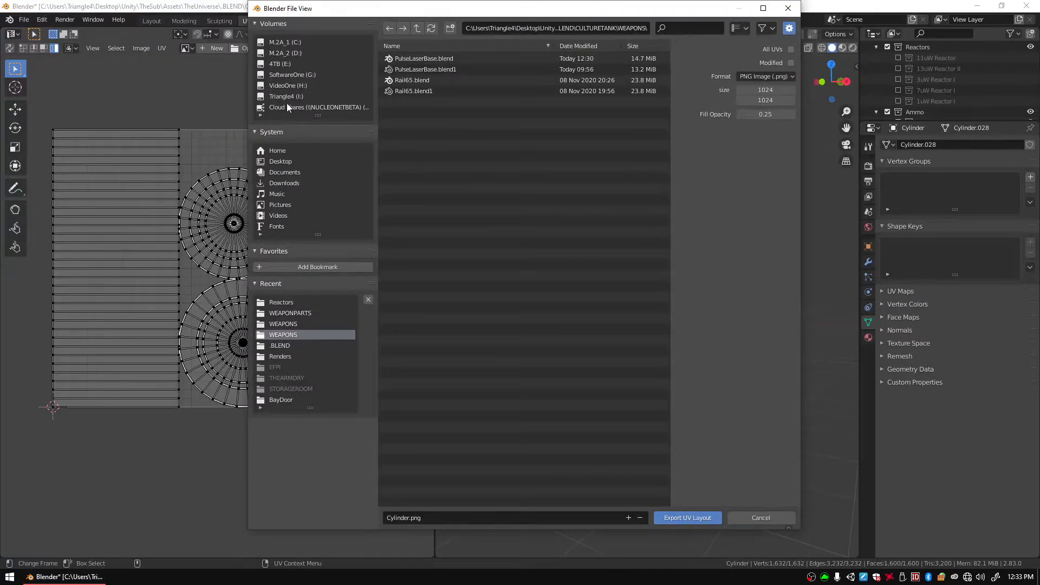
click(274, 161)
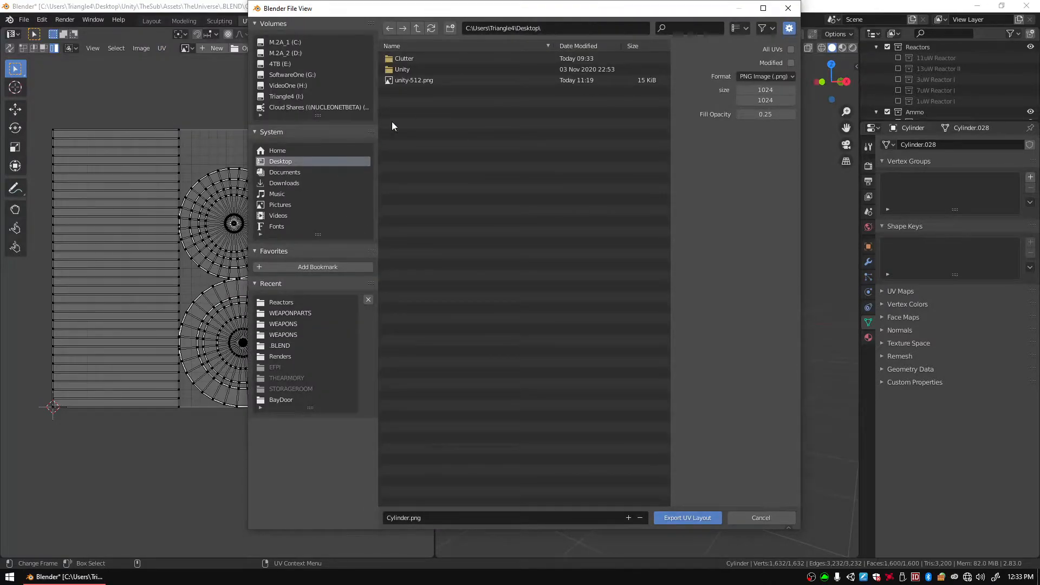
double_click(404, 74)
double_click(415, 80)
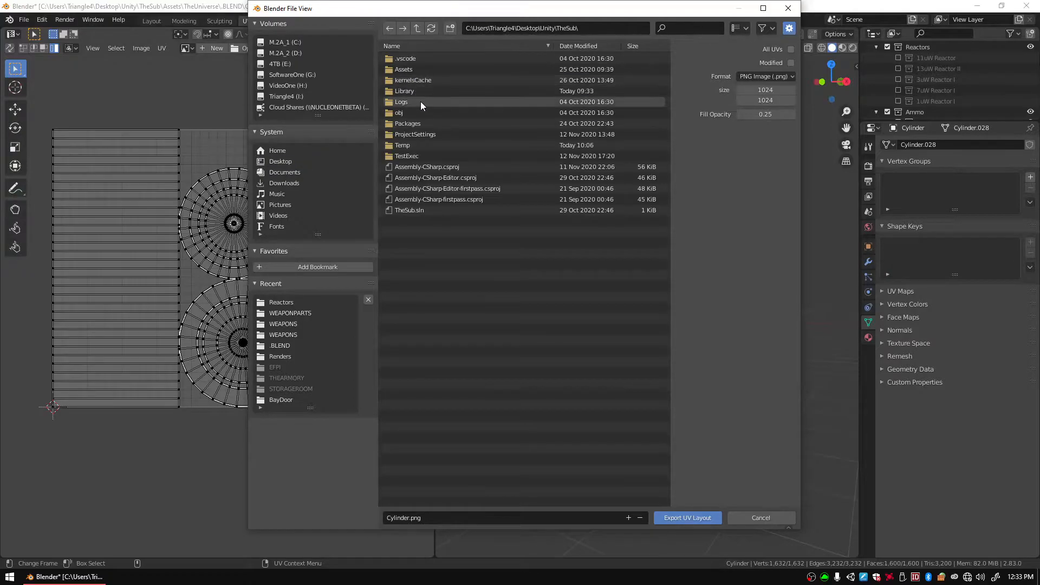
double_click(411, 69)
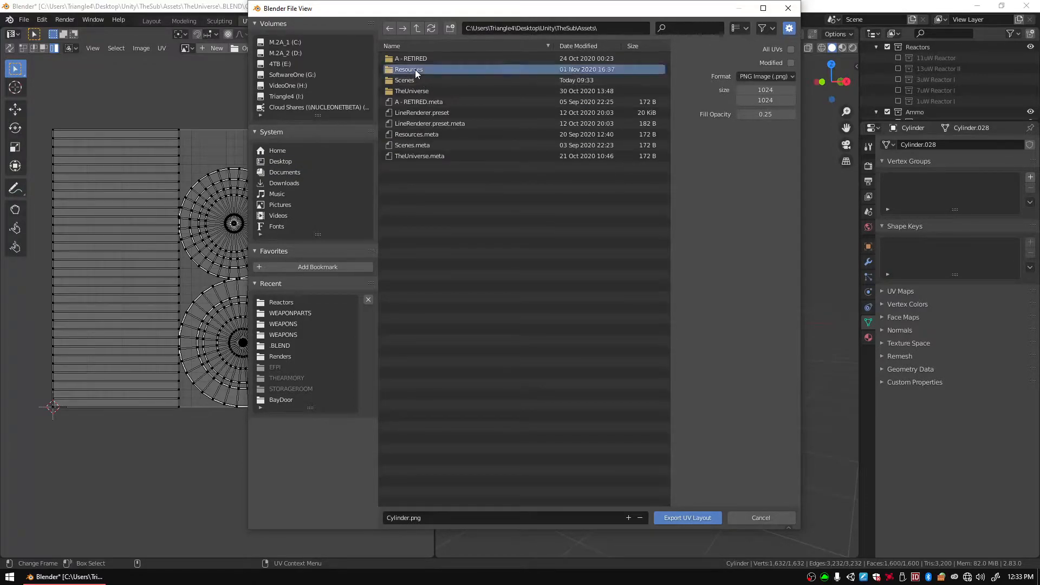
double_click(414, 70)
double_click(417, 221)
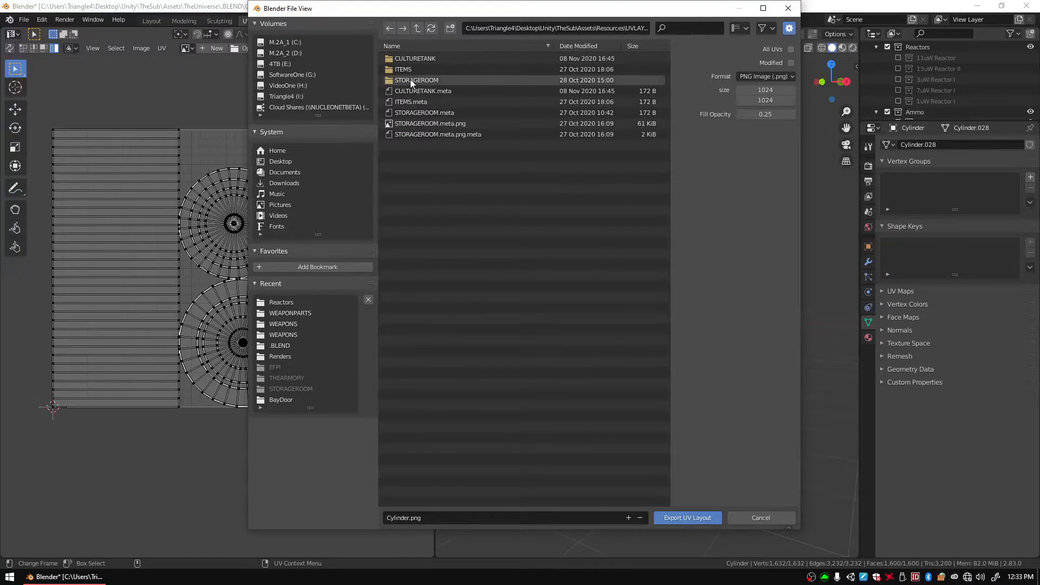
double_click(417, 58)
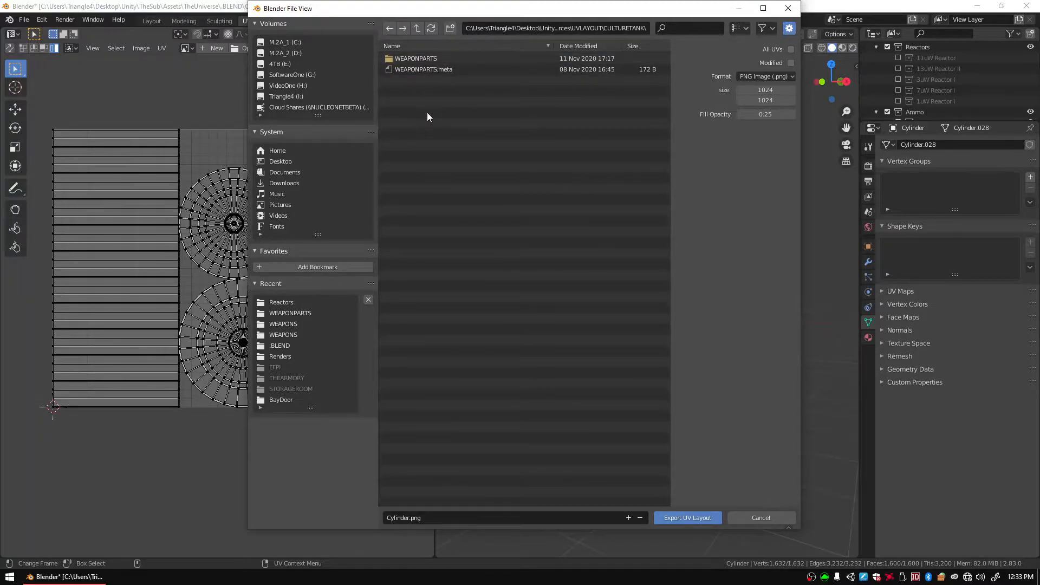
double_click(417, 58)
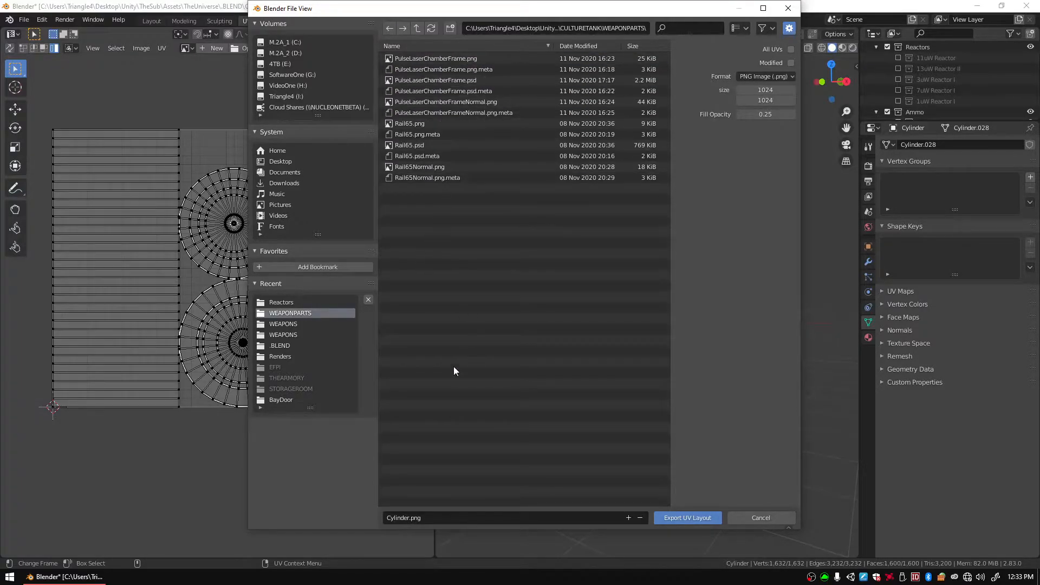
Name the file PulseLaserOxygenTankUV.png and export the UV layout as a PNG image.
click(432, 517)
text(PulseLaserOxygenTan)
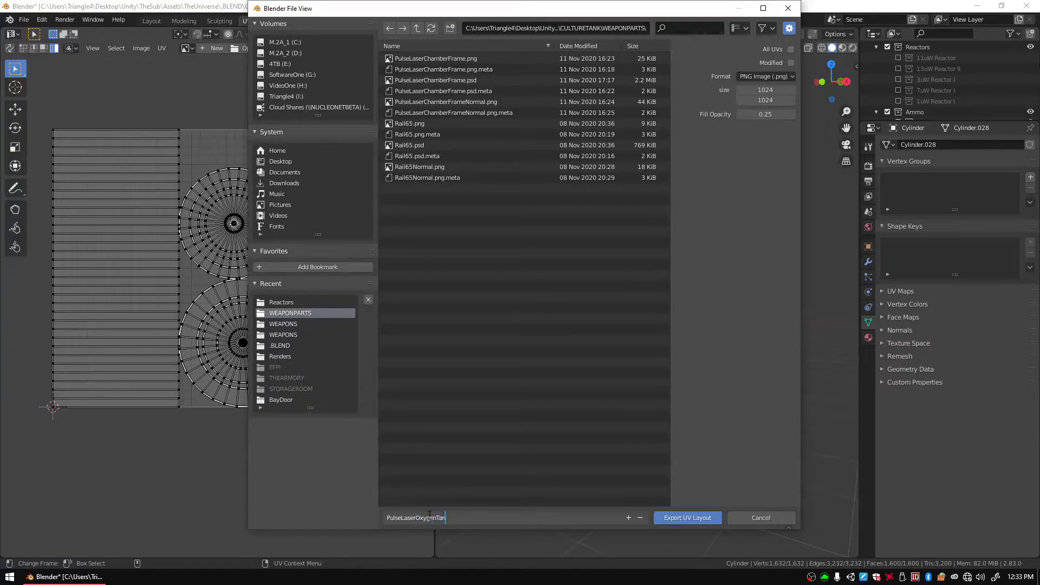
text(kUV)
key(Return)
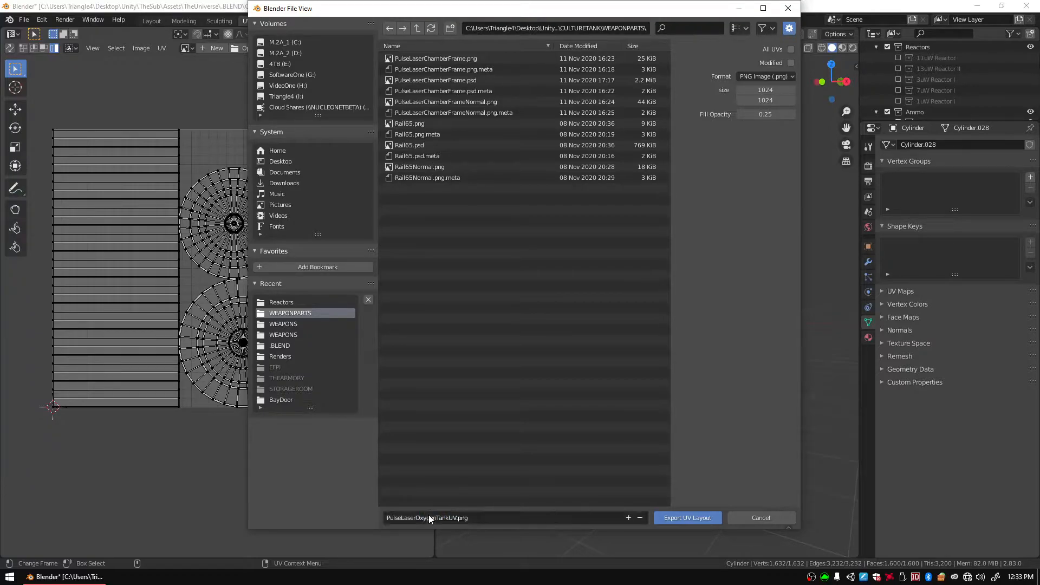
click(687, 518)
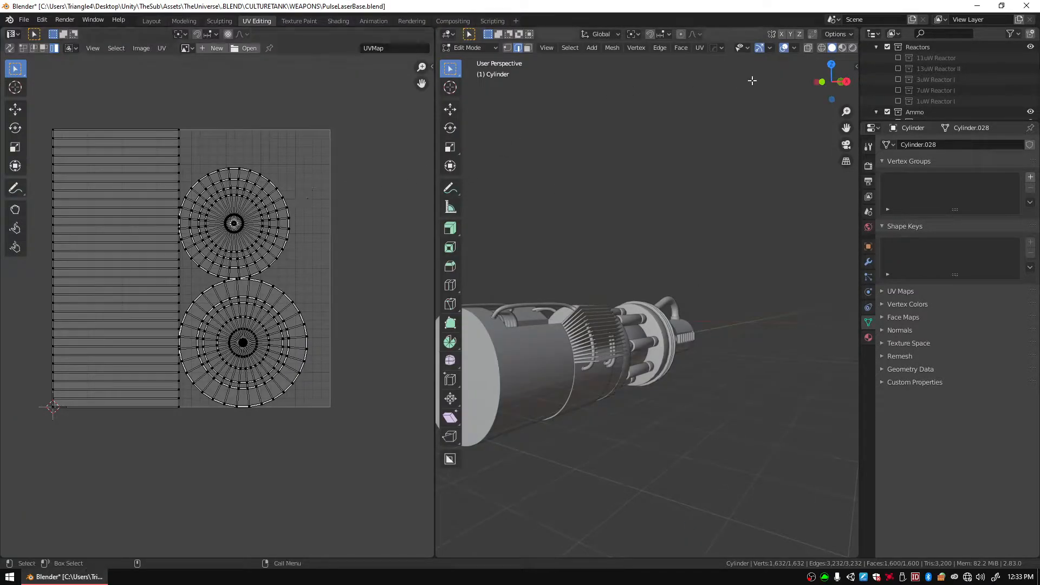
Return to the Layout workspace and leave Edit Mode on the canister.
middle_drag(719, 283, 789, 267)
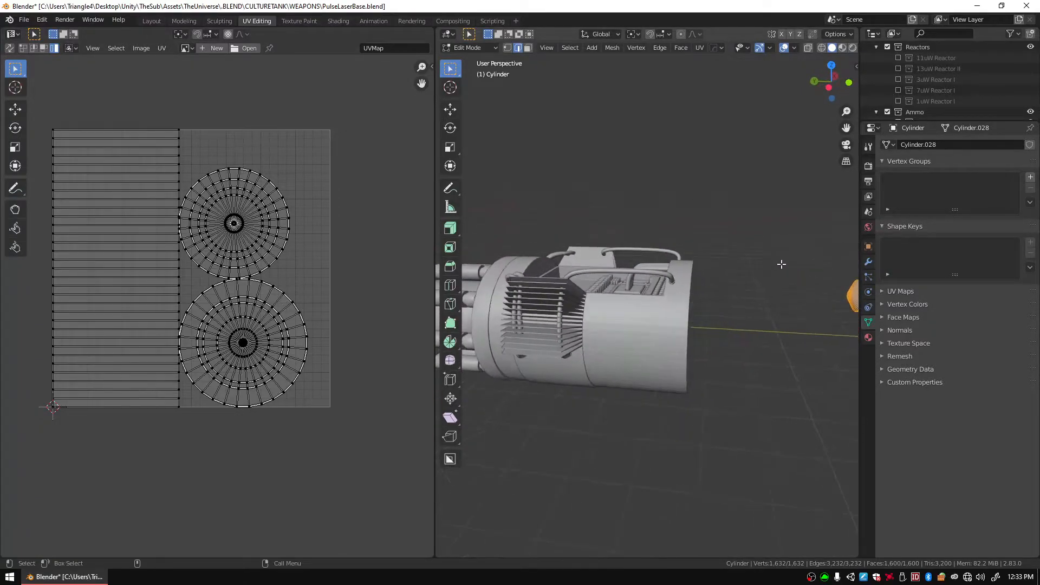
click(151, 22)
middle_drag(505, 162, 561, 180)
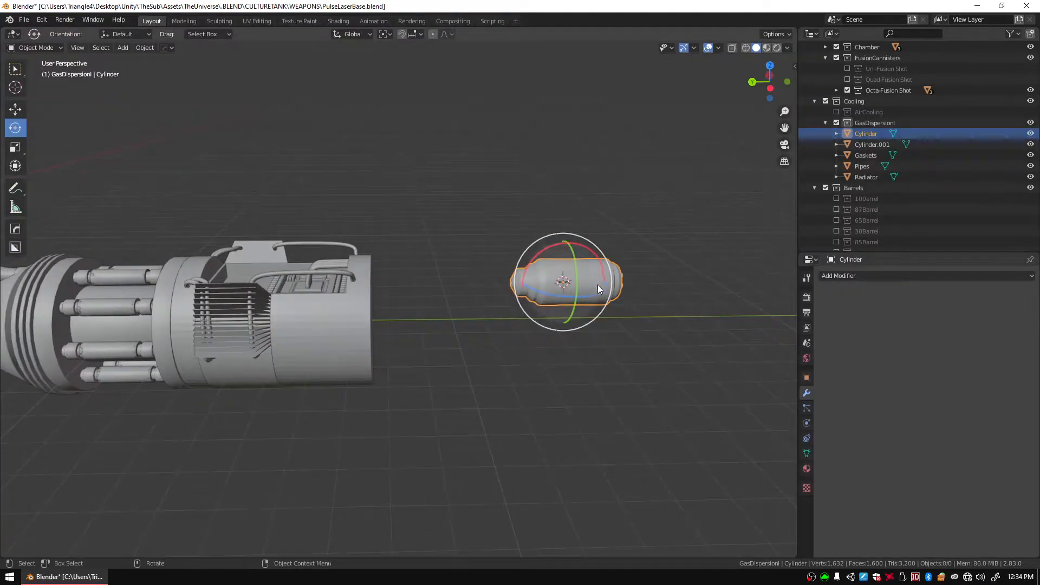
key(r)
drag(578, 292, 618, 279)
key(ctrl+z)
Select the canister together with its eight end fittings and join them into one object.
alt+middle_drag(606, 284, 515, 265)
middle_drag(355, 93, 588, 194)
drag(384, 133, 530, 287)
right_click(448, 282)
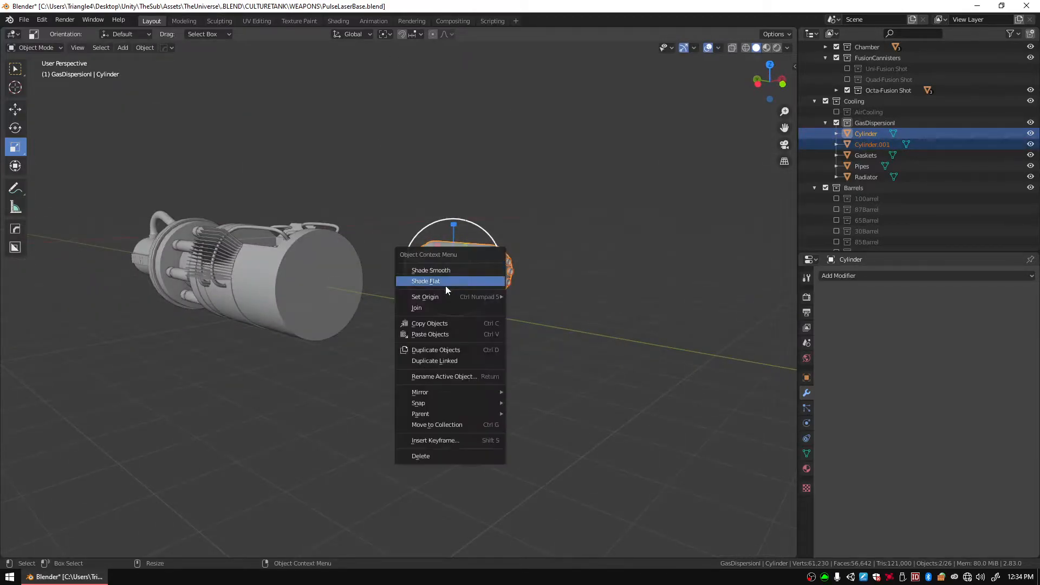
click(426, 314)
scroll(498, 319, up, 2)
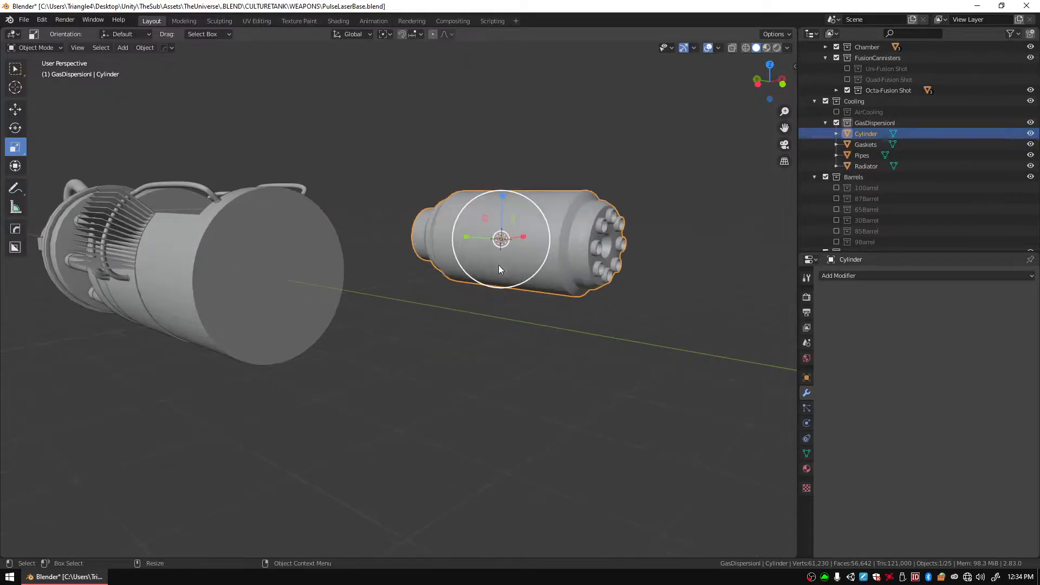
key(s)
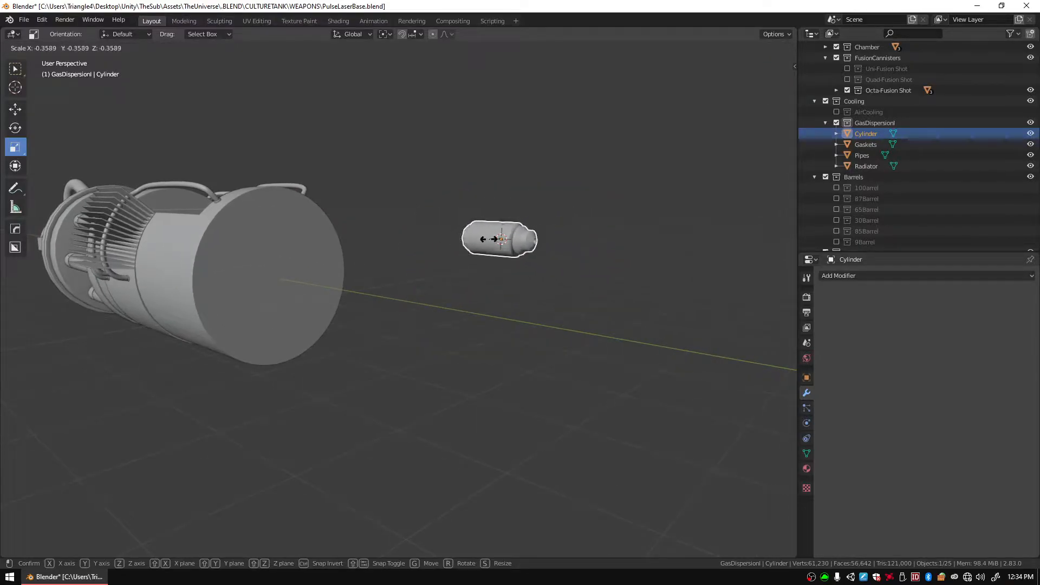
click(488, 239)
key(ctrl+z)
Scale the joined canister by about 0.411 and move it about 6.41 m along Y to the weapon body.
key(s)
click(509, 252)
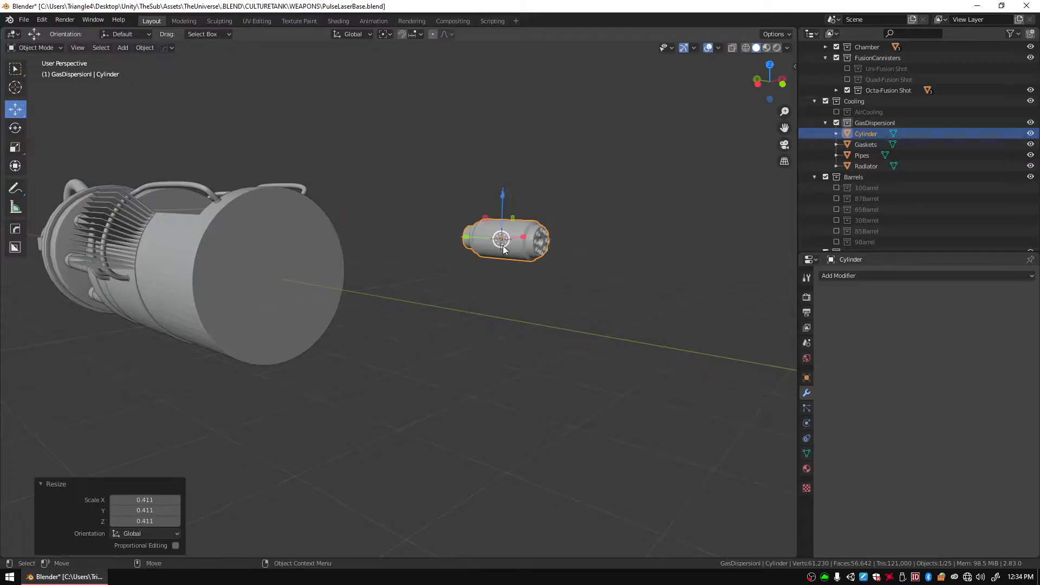
key(g)
key(y)
click(253, 199)
Shift the canister along X toward the side pipe and raise it about 0.9 m along Z to the pipe's height.
key(KP_Decimal)
scroll(315, 208, down, 7)
middle_drag(315, 212, 349, 268)
middle_drag(443, 293, 381, 299)
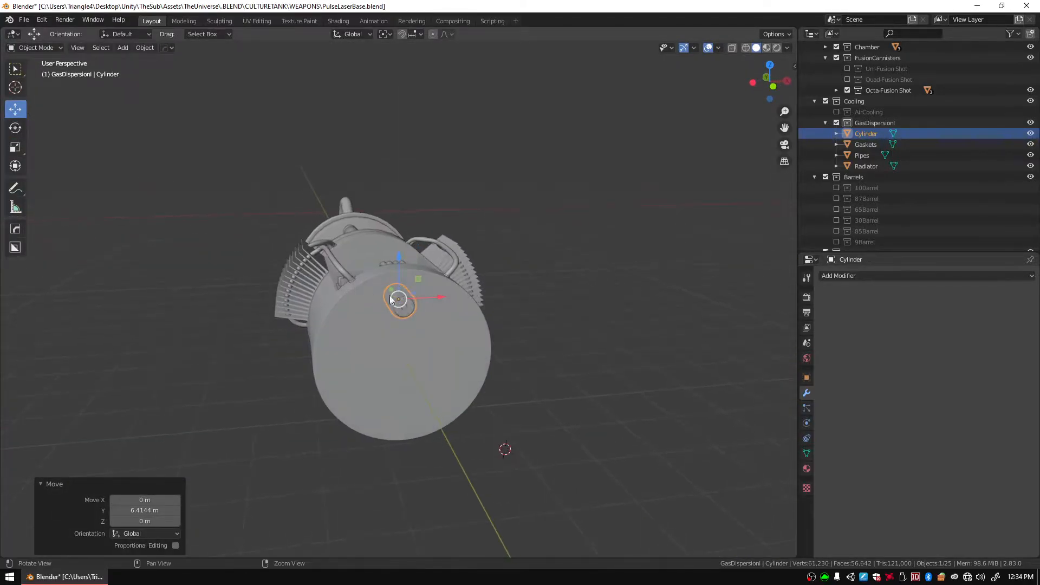
drag(437, 300, 315, 302)
drag(336, 262, 335, 222)
alt+drag(362, 314, 447, 317)
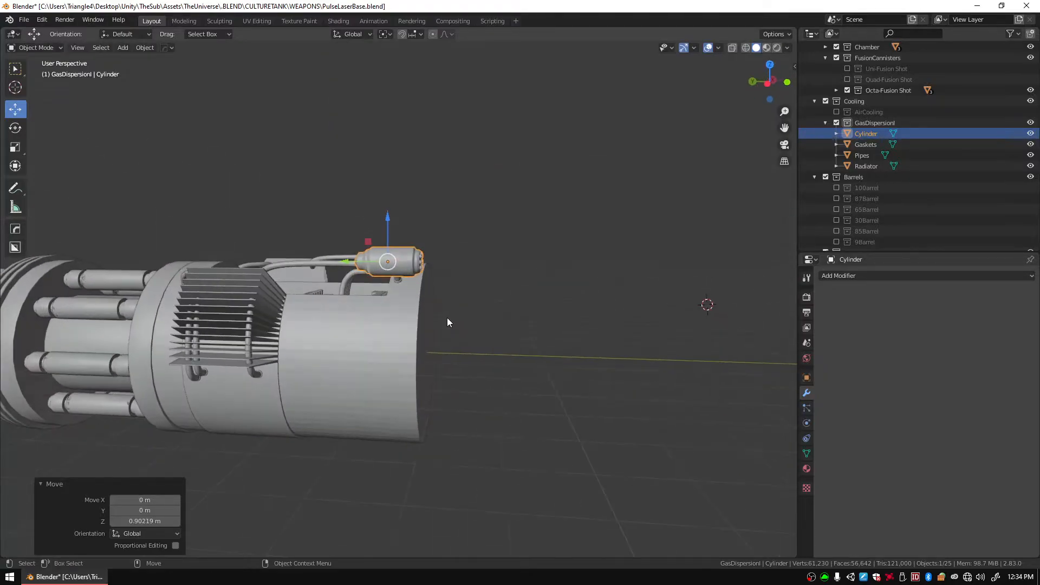
Enlarge the canister uniformly by a factor of about 1.503.
scroll(447, 317, up, 4)
alt+drag(431, 244, 483, 288)
alt+drag(575, 288, 402, 290)
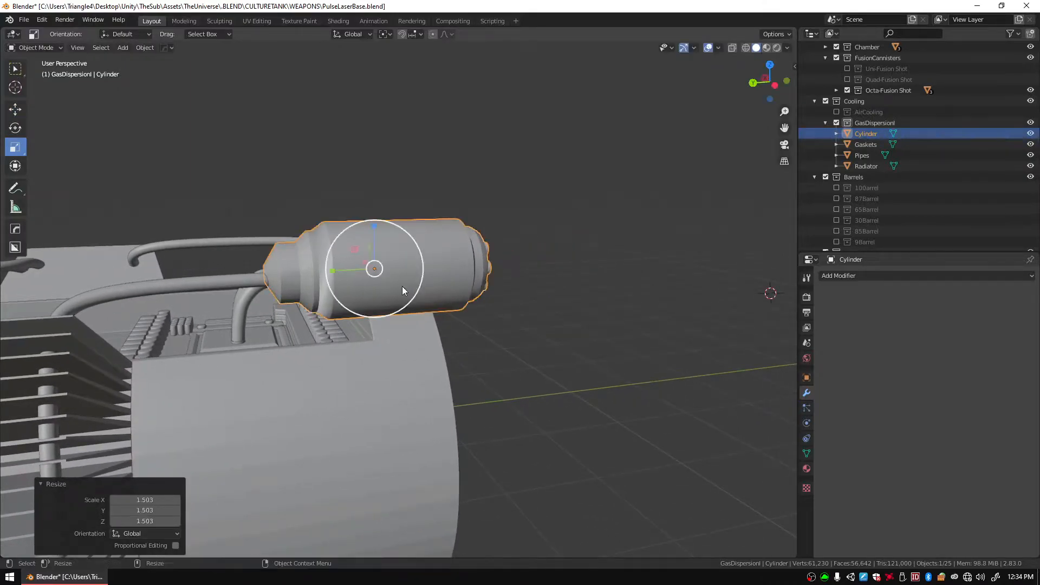
Slide the canister back along Y and nudge it along X and Z so the pipe enters its recessed neck hole.
drag(332, 270, 399, 273)
drag(362, 314, 359, 309)
middle_drag(359, 309, 245, 242)
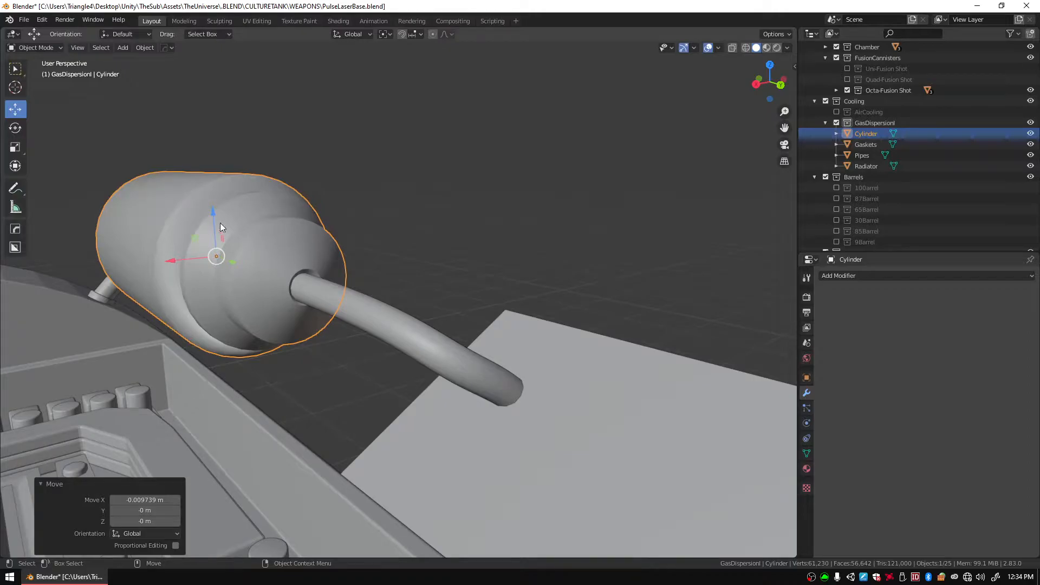
drag(212, 210, 212, 212)
middle_drag(380, 242, 228, 243)
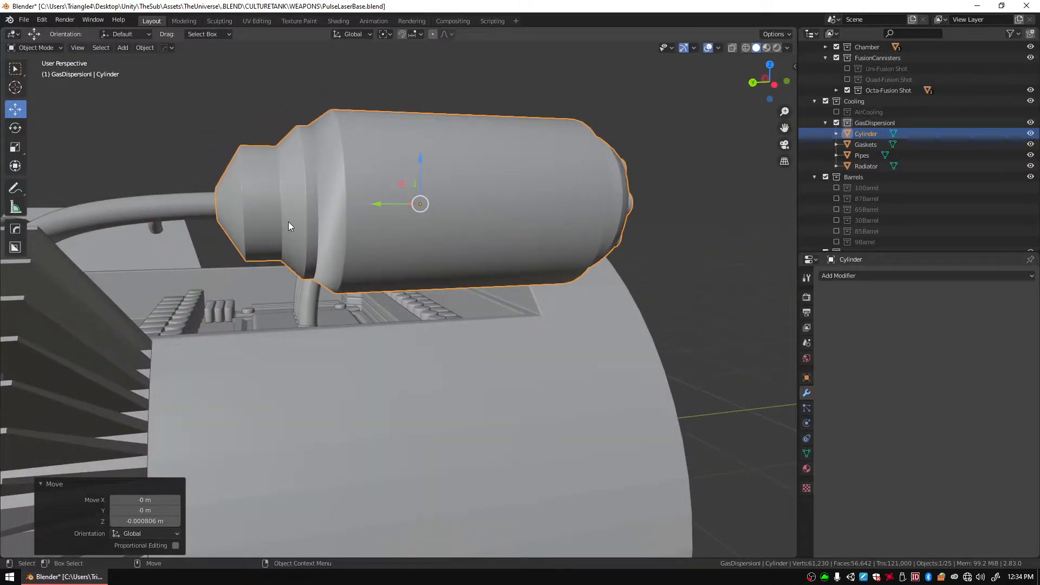
Fine-tune the canister's placement with a slight lowering and a small shift to align its neck hole with the pipe.
middle_drag(310, 232, 288, 268)
middle_drag(188, 289, 530, 260)
drag(382, 195, 382, 199)
middle_drag(320, 247, 377, 250)
drag(338, 243, 334, 243)
middle_drag(334, 243, 575, 270)
Separate the cooling system's whole Pipes mesh into individual objects by loose parts.
click(199, 262)
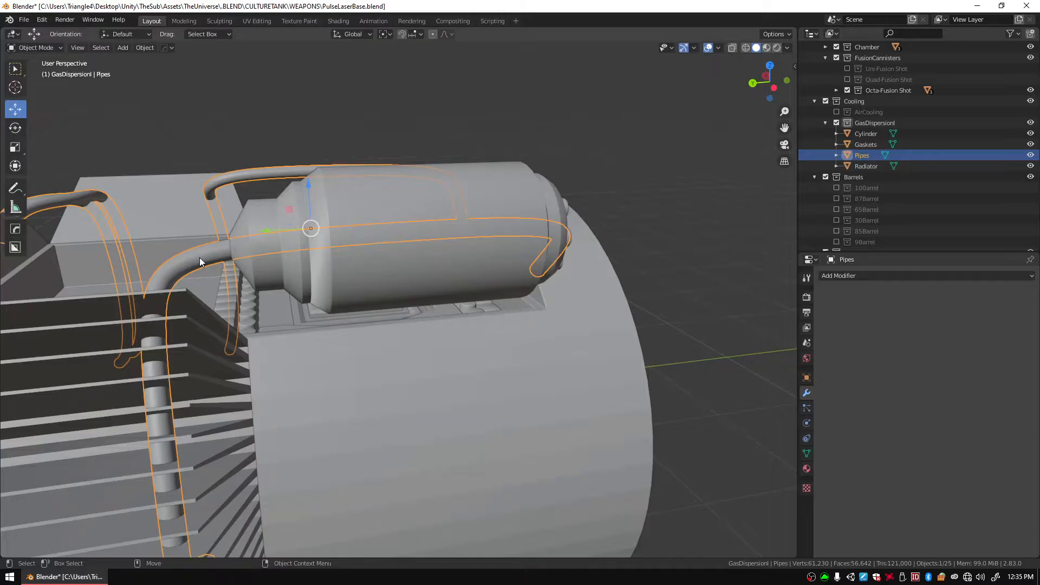
key(Tab)
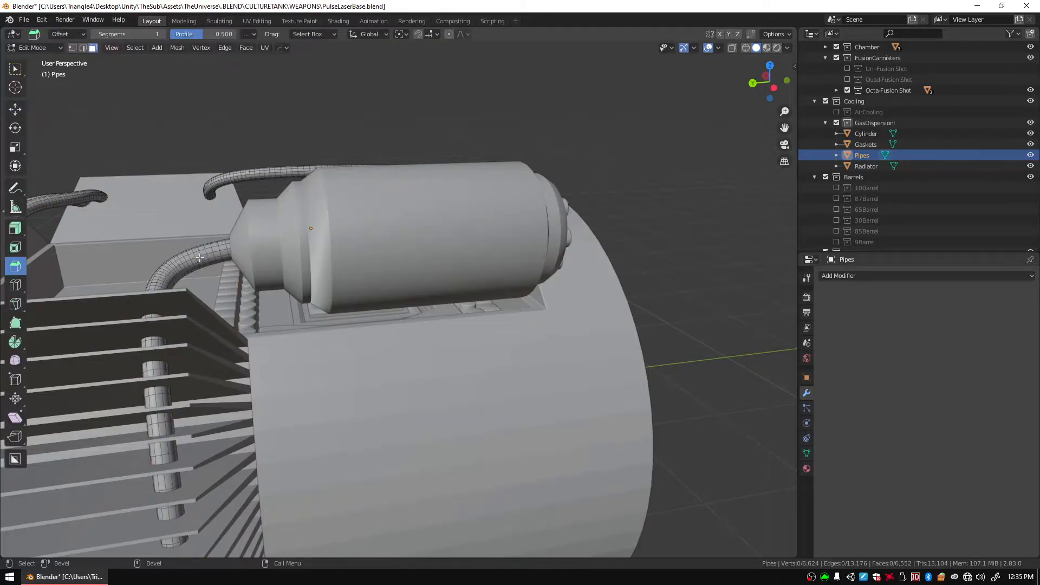
key(a)
right_click(205, 249)
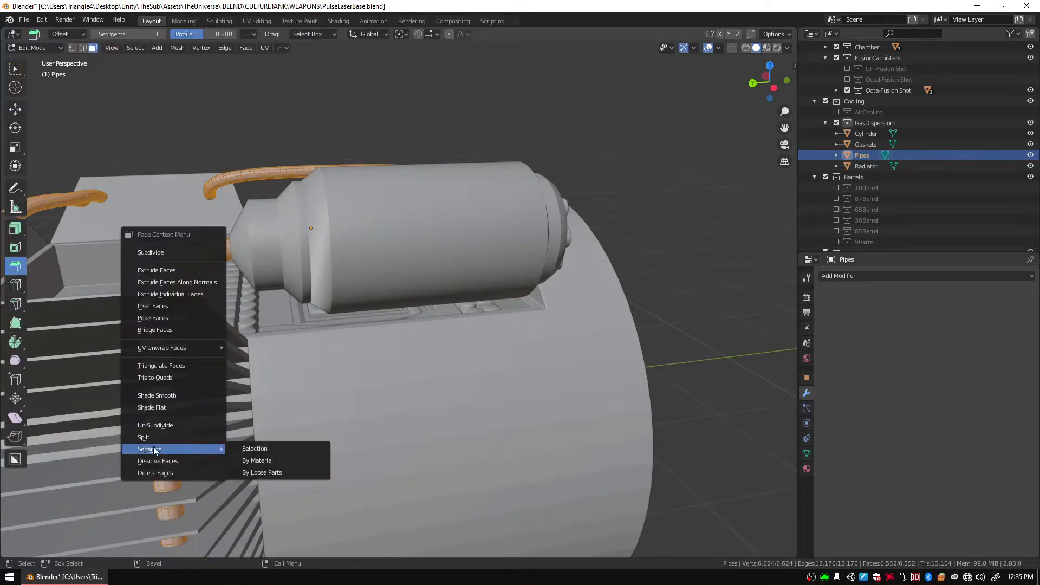
right_click(161, 267)
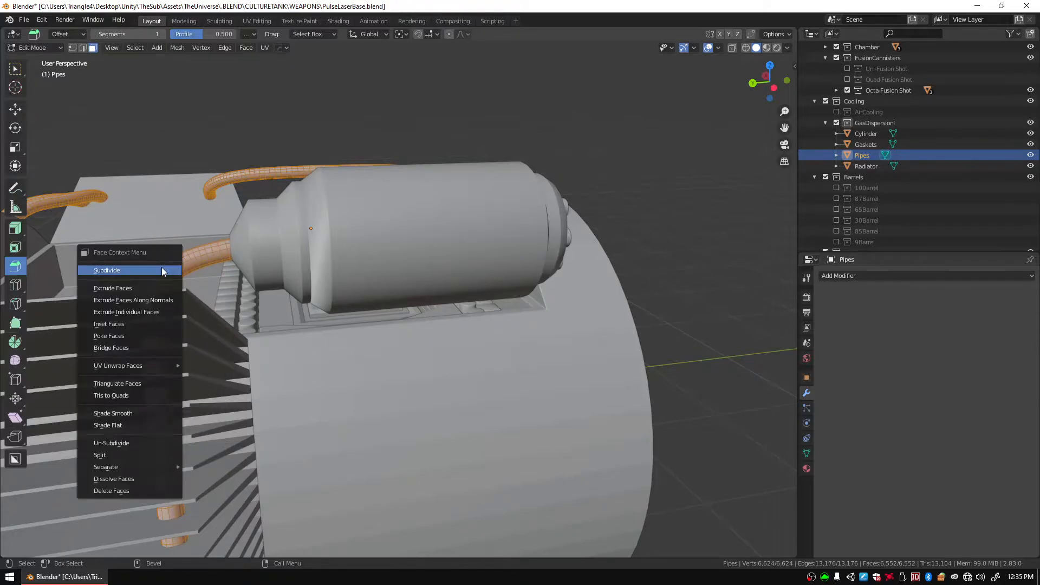
mouse_move(154, 466)
click(216, 488)
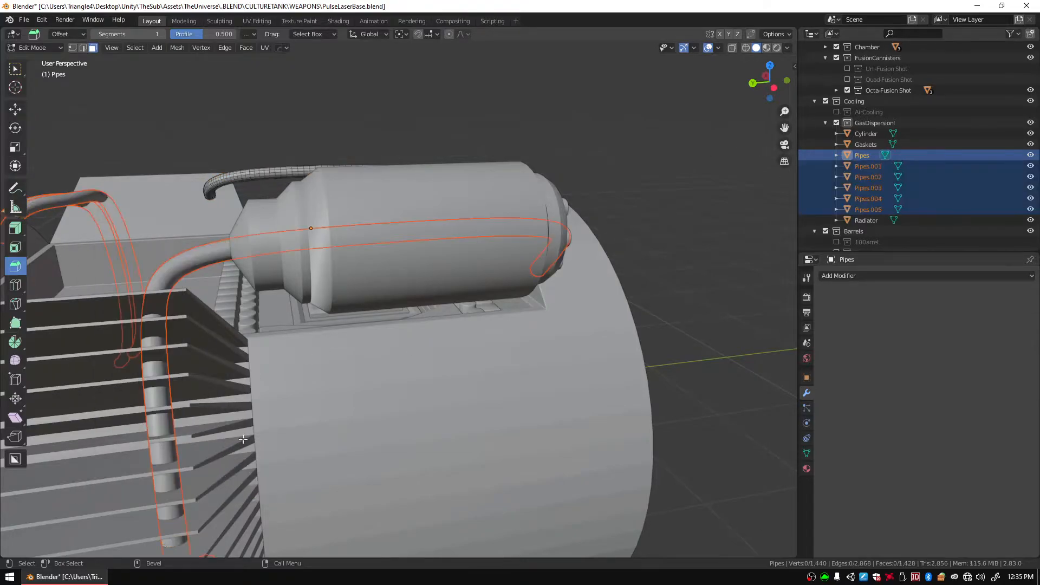
Leave Edit Mode and select only the separated pipe that runs from the radiator fins through the canister.
key(Tab)
scroll(287, 409, down, 5)
middle_drag(287, 409, 225, 314)
scroll(330, 289, up, 5)
click(191, 280)
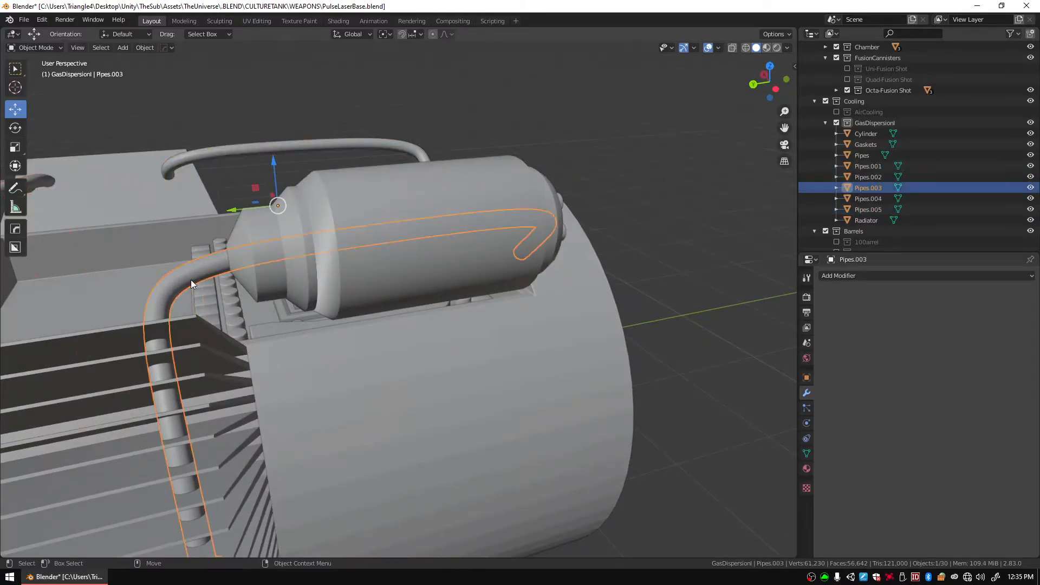
Delete the pipe running through the canister and join the remaining separated pipe pieces into one Pipes object.
key(Delete)
middle_drag(191, 279, 402, 259)
click(454, 274)
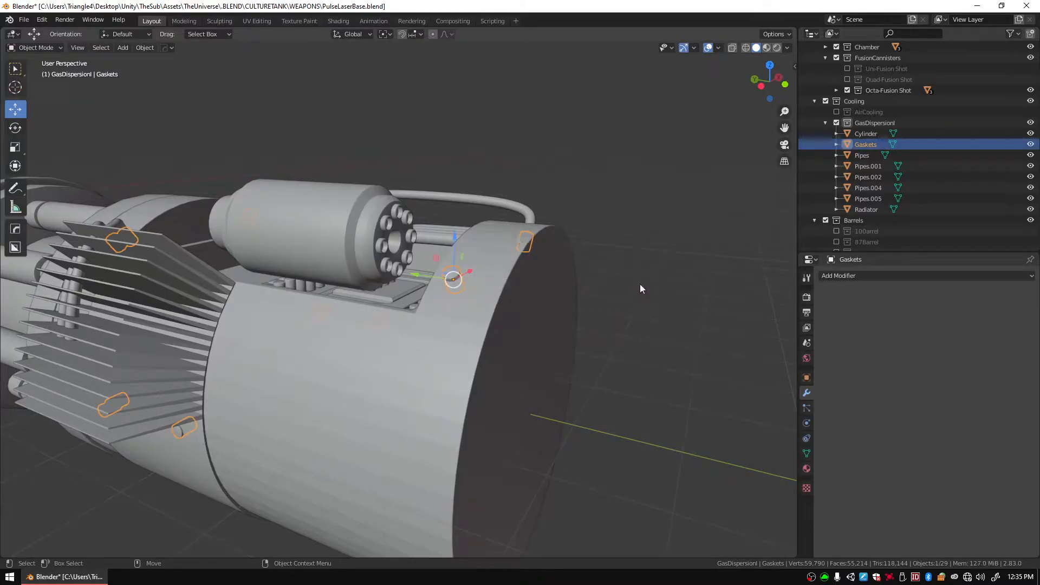
click(868, 166)
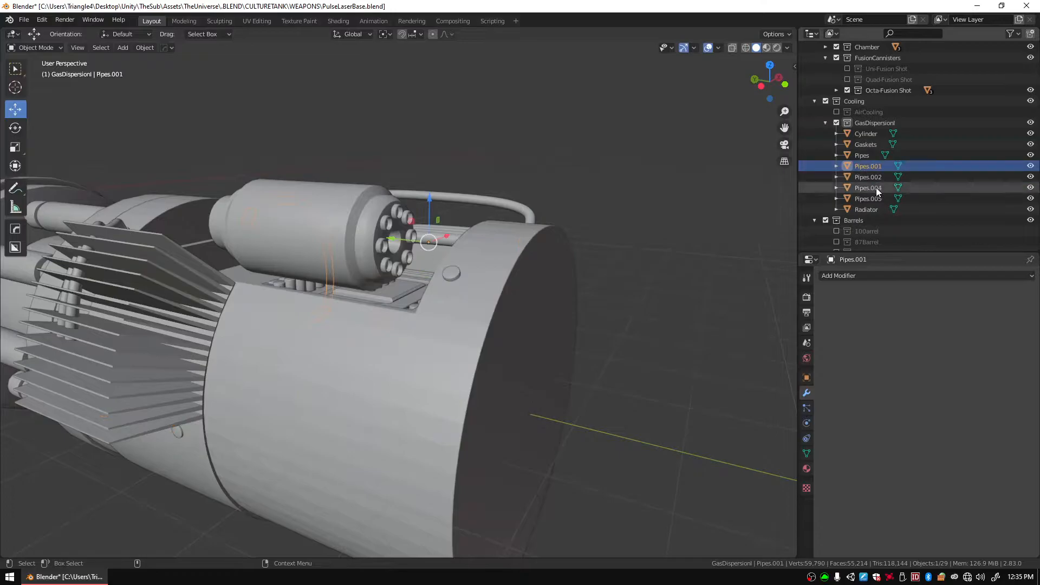
shift+click(872, 198)
right_click(872, 199)
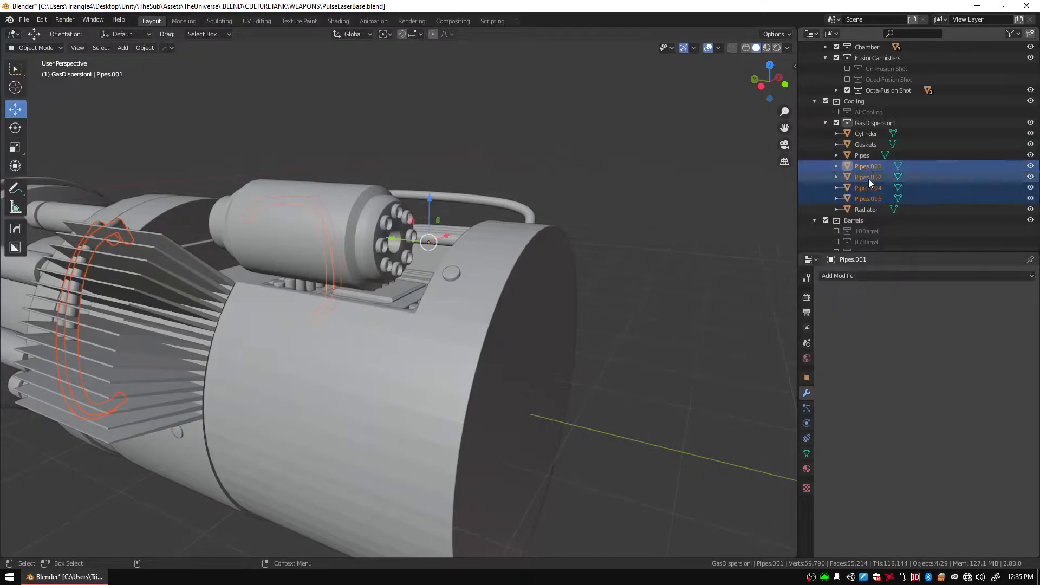
ctrl+click(862, 156)
right_click(433, 201)
click(431, 202)
Separate the Gaskets mesh into individual objects by loose parts and return to Object Mode.
click(866, 143)
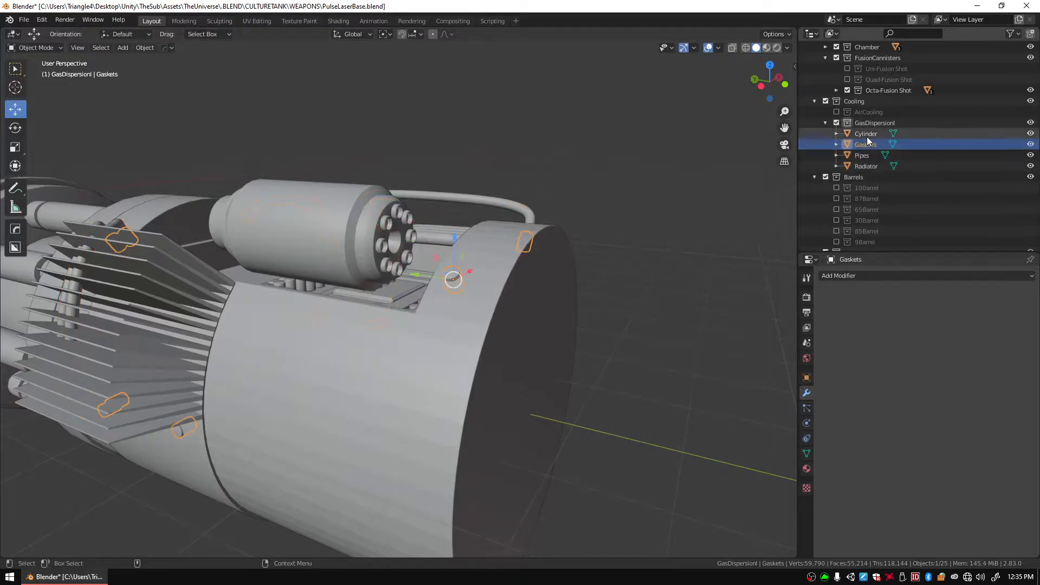
right_click(524, 235)
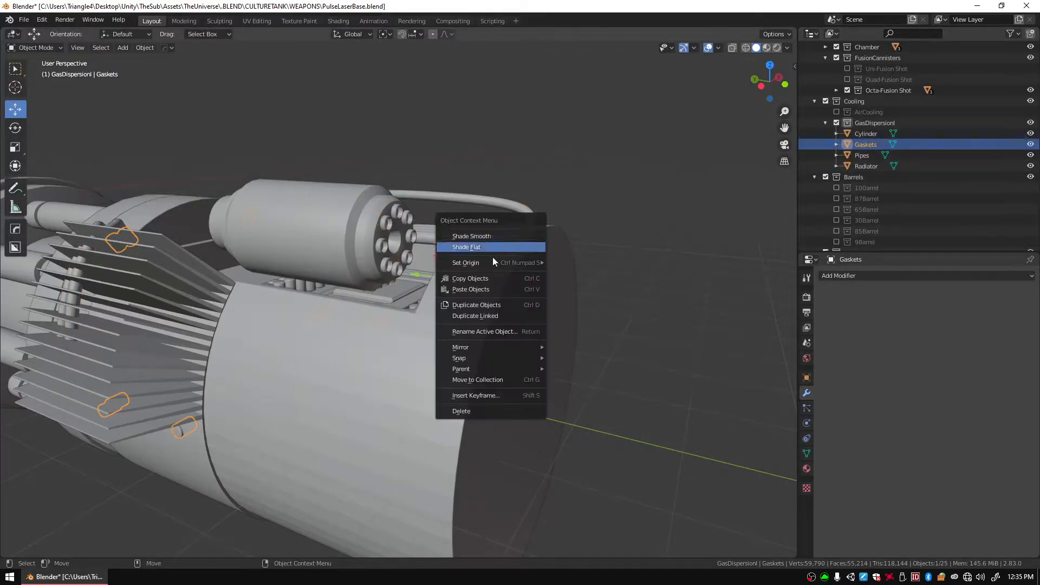
click(557, 157)
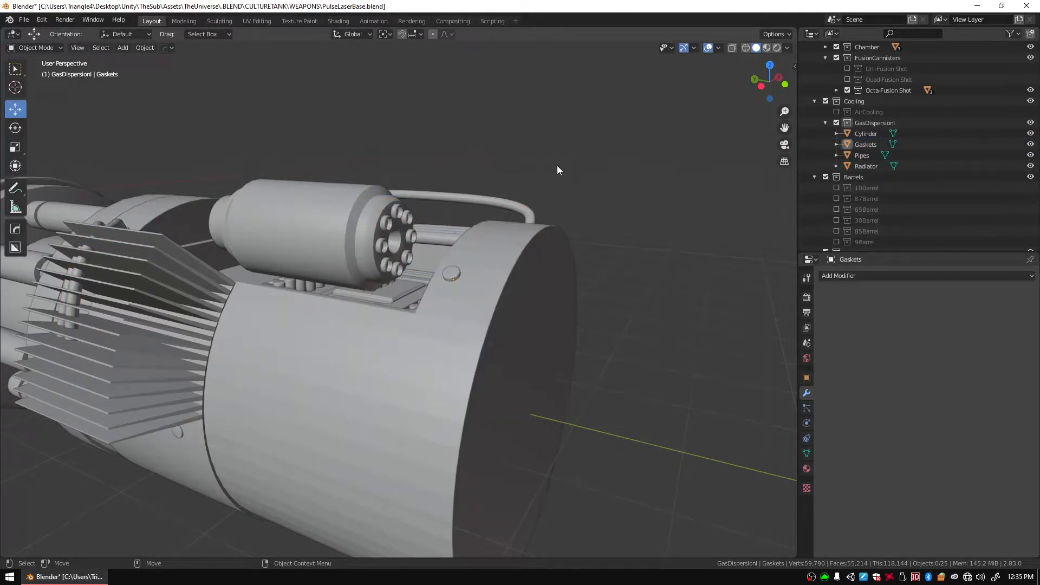
click(448, 274)
key(Tab)
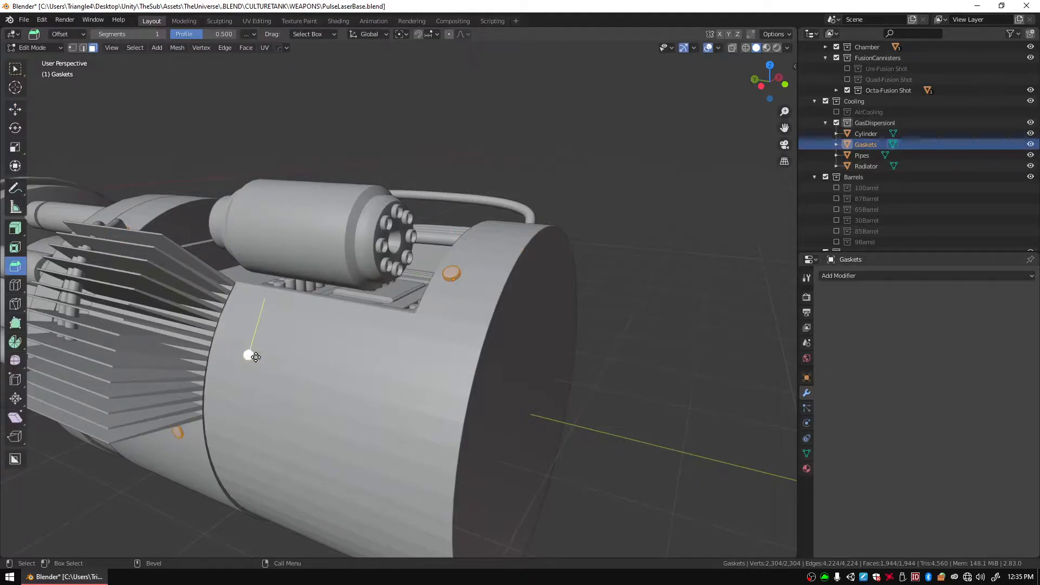
right_click(445, 273)
click(536, 299)
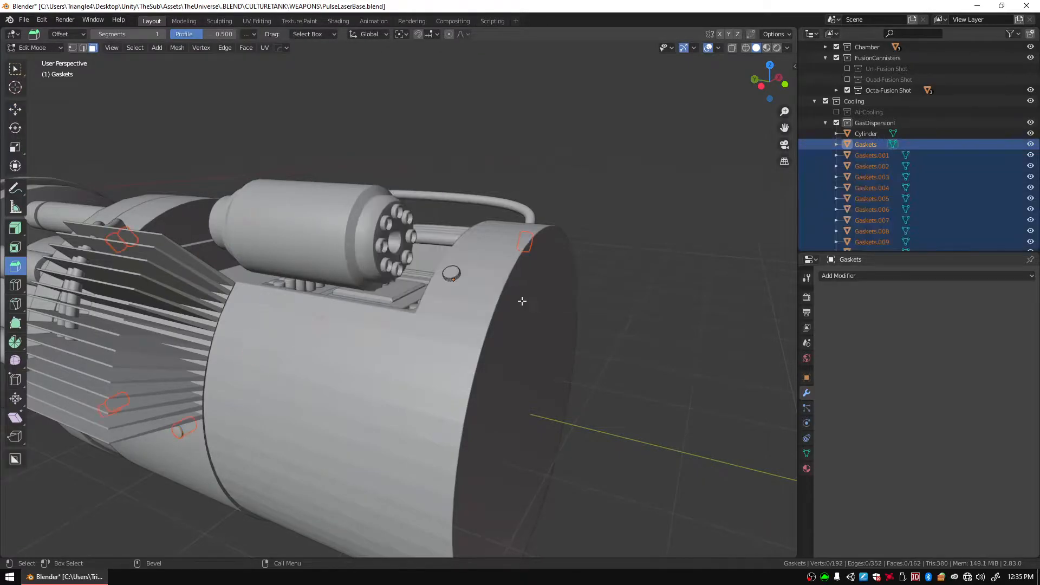
key(Tab)
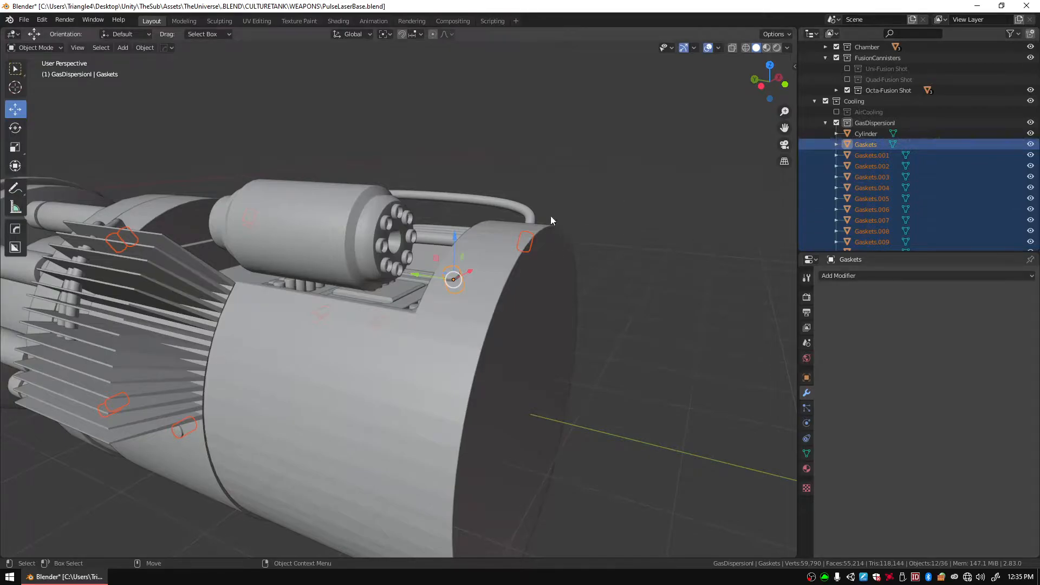
Delete the two leftover gaskets of the removed pipe, one on the rear frame and one below the radiator fins.
shift+click(445, 271)
shift+click(457, 275)
shift+click(458, 276)
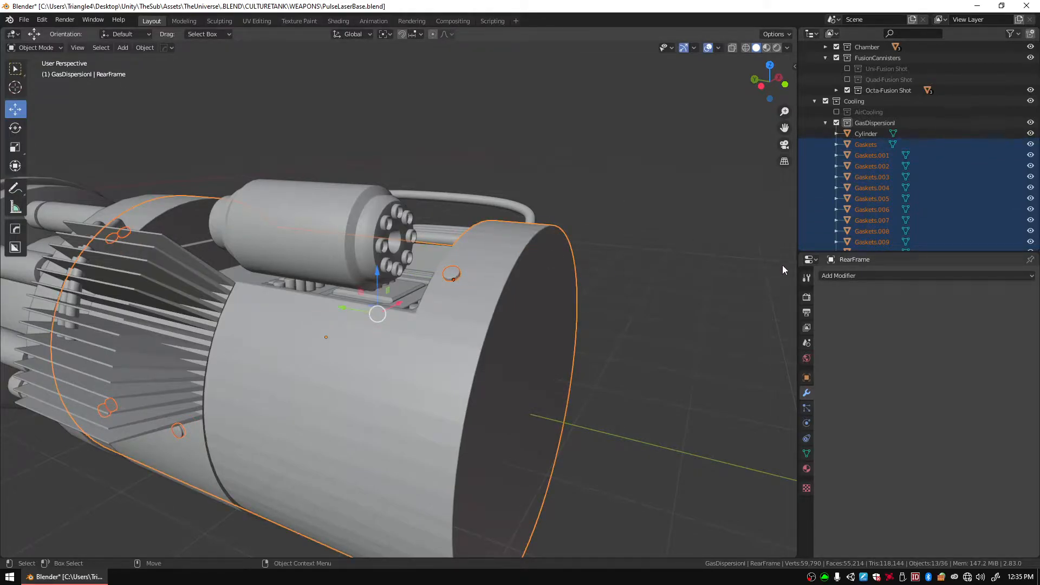
click(457, 276)
middle_drag(486, 283, 309, 310)
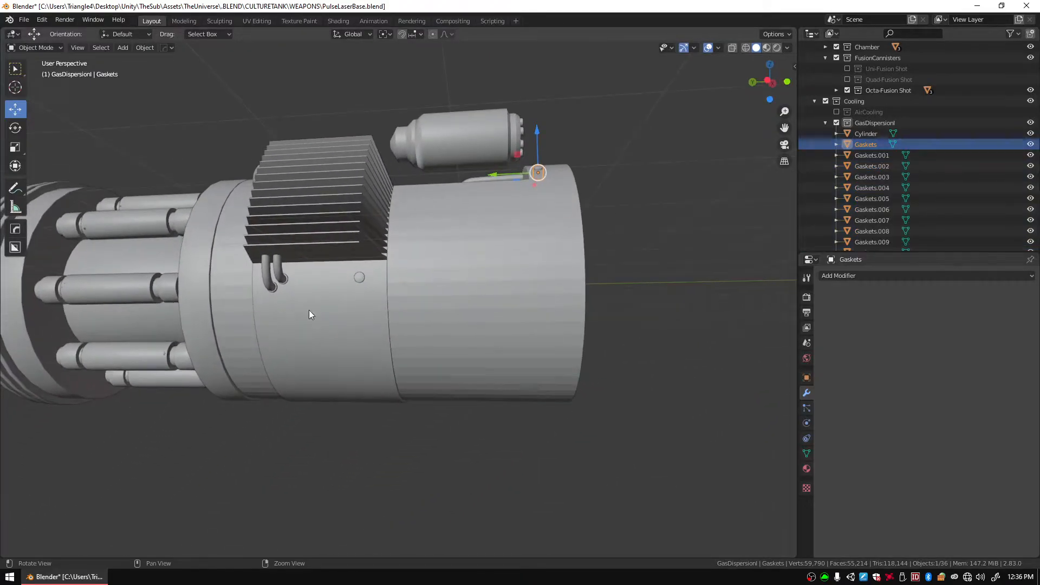
shift+click(369, 284)
key(Delete)
Join the remaining gaskets, Gaskets.001 through Gaskets.011, into one object.
middle_drag(363, 287, 557, 291)
scroll(557, 290, up, 3)
middle_drag(571, 216, 532, 234)
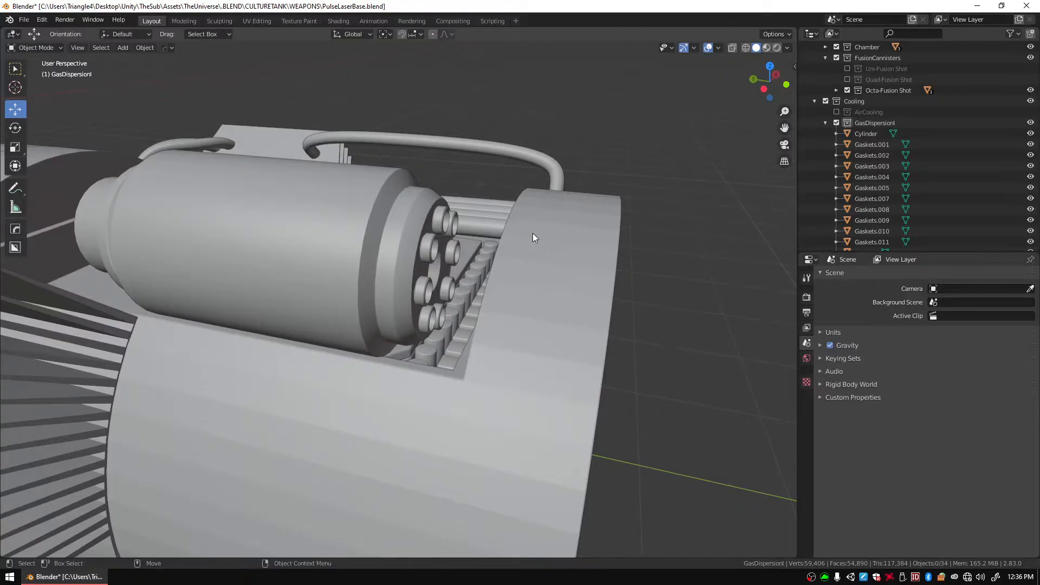
middle_drag(533, 237, 896, 158)
click(869, 144)
scroll(874, 203, down, 2)
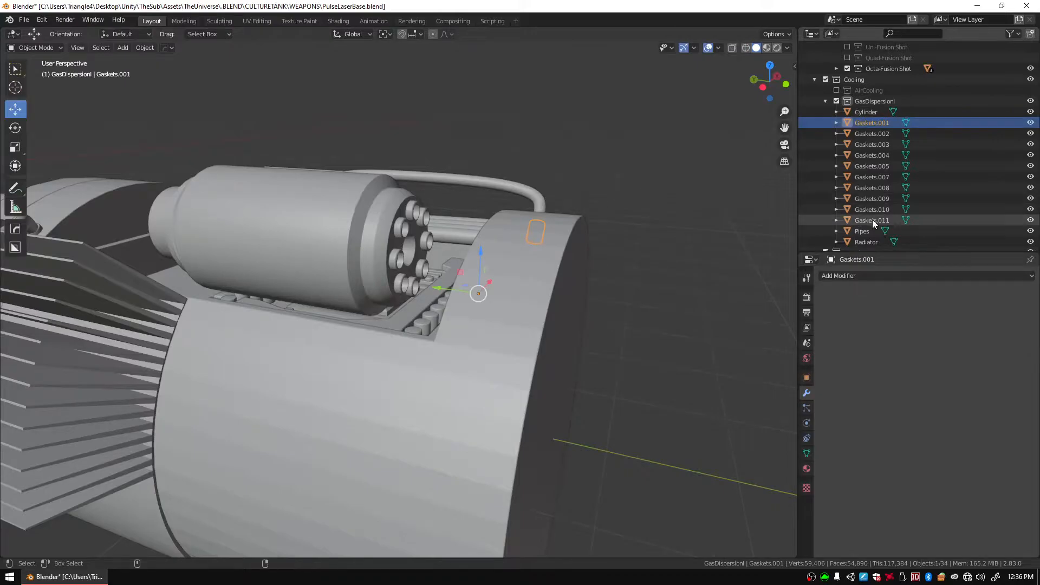
shift+click(872, 219)
right_click(534, 225)
click(502, 225)
Place the 3D cursor on the radiator's upper fins and add a NURBS path there.
middle_drag(593, 242, 407, 258)
click(122, 48)
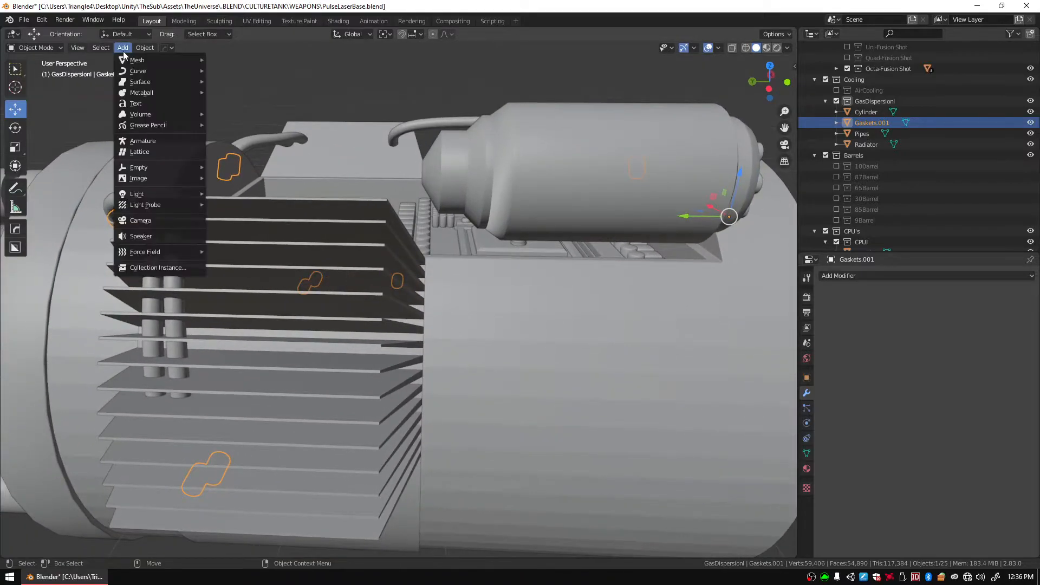
click(16, 90)
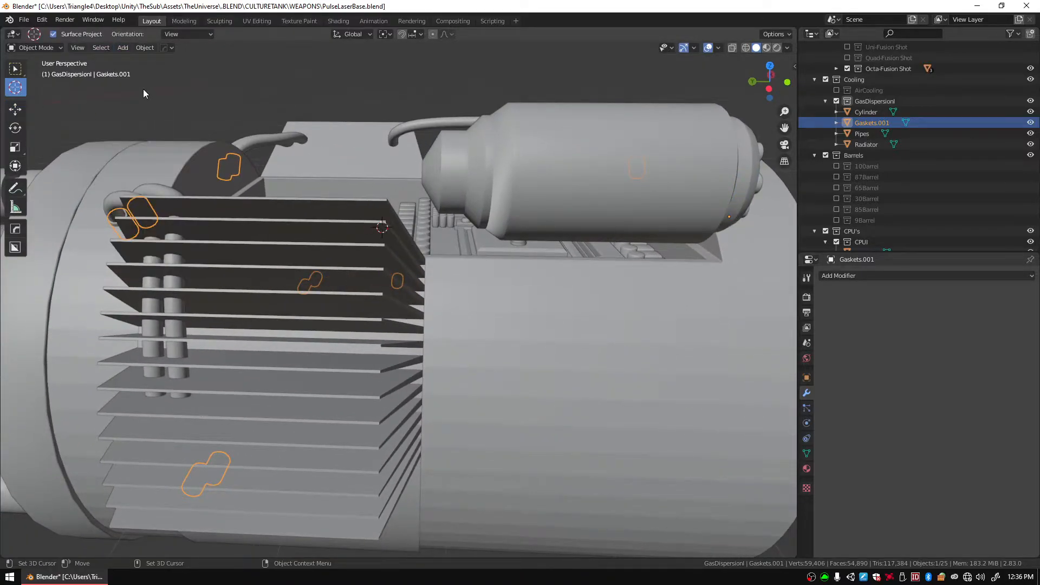
click(123, 48)
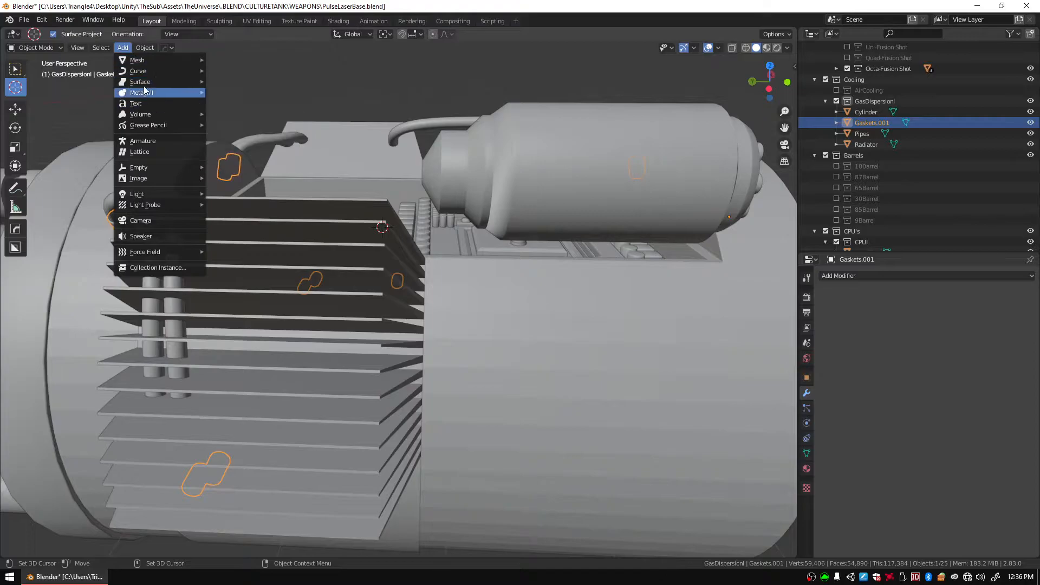
mouse_move(157, 71)
click(236, 119)
In Edit Mode, move one end point of the path down beneath the radiator, shifting it about 2.31 m along X.
middle_drag(454, 256, 476, 196)
key(Tab)
drag(274, 298, 355, 360)
middle_drag(355, 359, 413, 250)
drag(302, 57, 283, 495)
key(g)
key(x)
click(597, 418)
middle_drag(597, 418, 550, 255)
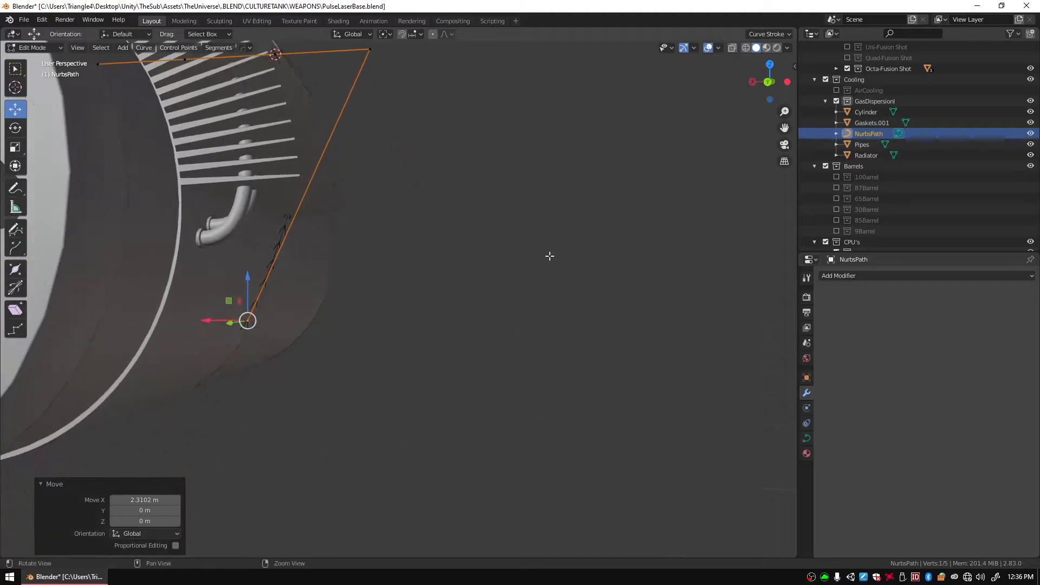
drag(258, 279, 238, 245)
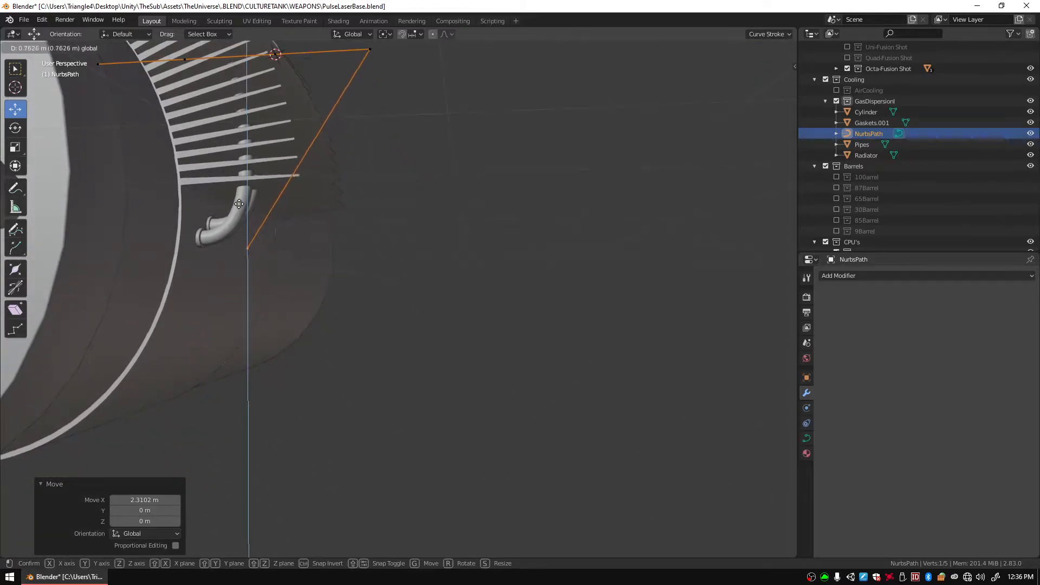
drag(239, 204, 240, 206)
Lower the control point next to the path's bottom end outside the fins, by about 1.48 m and a further 0.79 m along Z.
middle_drag(239, 206, 442, 199)
drag(372, 144, 441, 260)
key(g)
key(z)
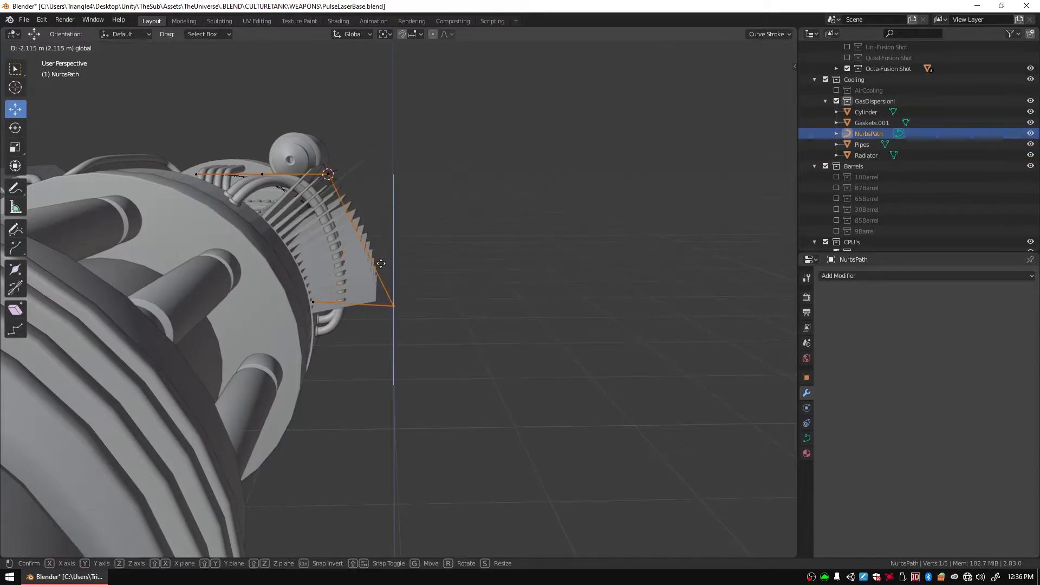
click(386, 265)
middle_drag(385, 266, 339, 280)
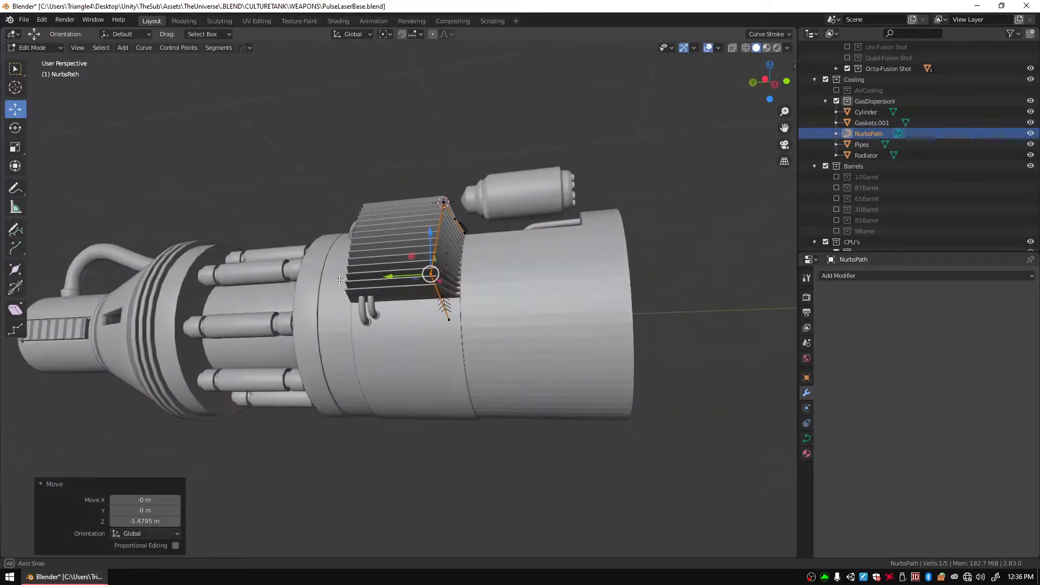
middle_drag(476, 286, 543, 251)
drag(478, 301, 427, 300)
drag(390, 250, 376, 310)
Slide the control point next to the path's upper end along negative X toward the outer side of the radiator fins.
shift+middle_drag(577, 257, 531, 327)
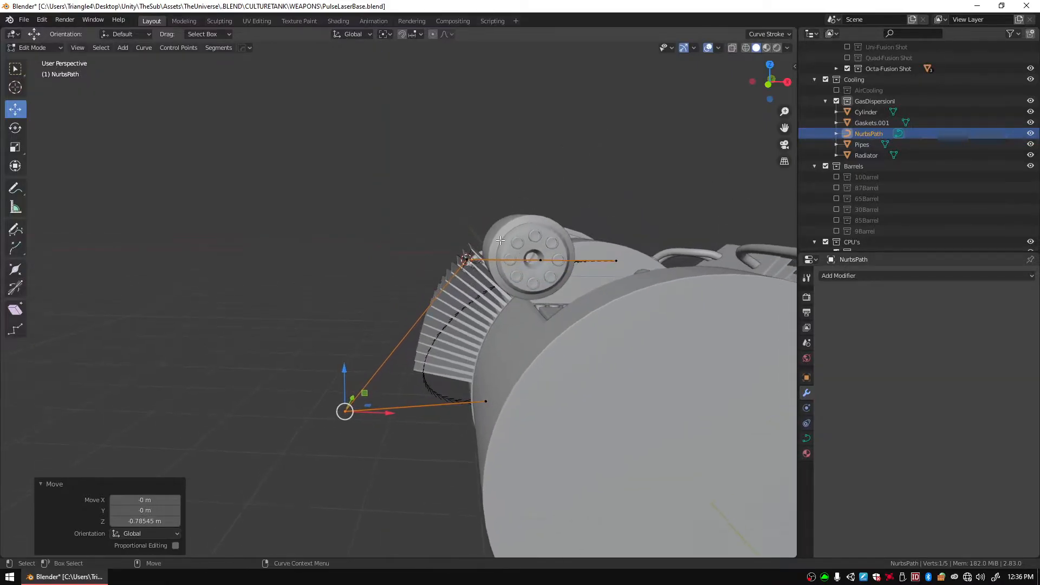
drag(486, 294, 540, 254)
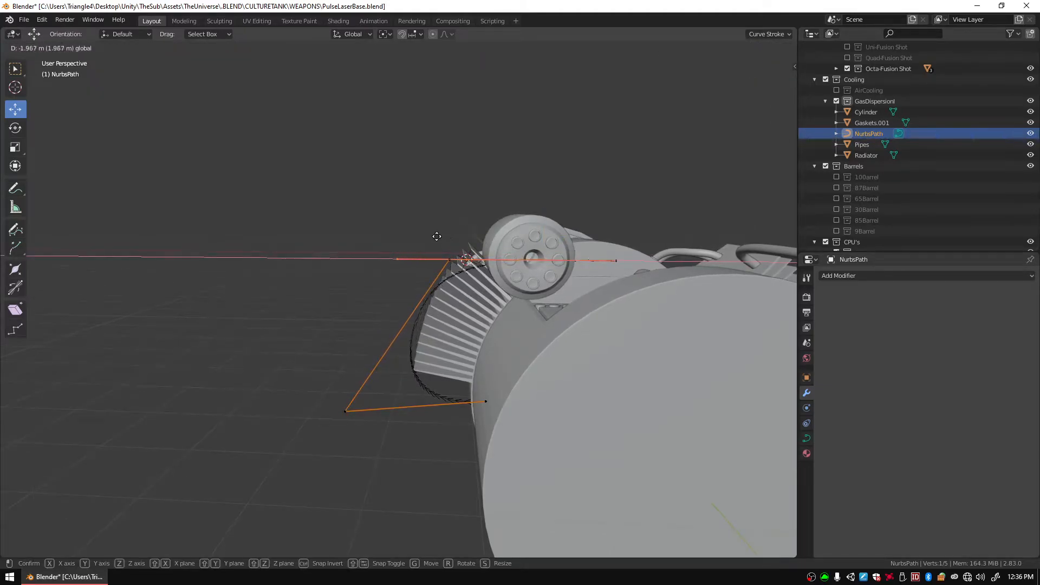
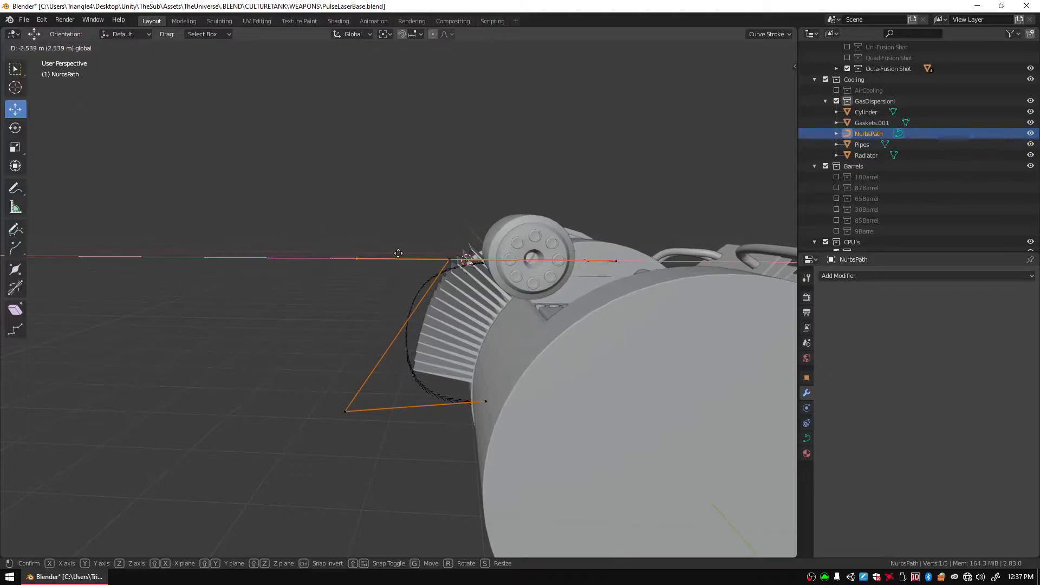
drag(398, 253, 397, 253)
scroll(488, 391, up, 5)
middle_drag(462, 359, 467, 355)
drag(226, 328, 541, 313)
Move the path's upper end point about 1.81 m along negative X onto the top of the radiator fins.
middle_drag(541, 313, 522, 250)
click(638, 310)
drag(677, 312, 587, 306)
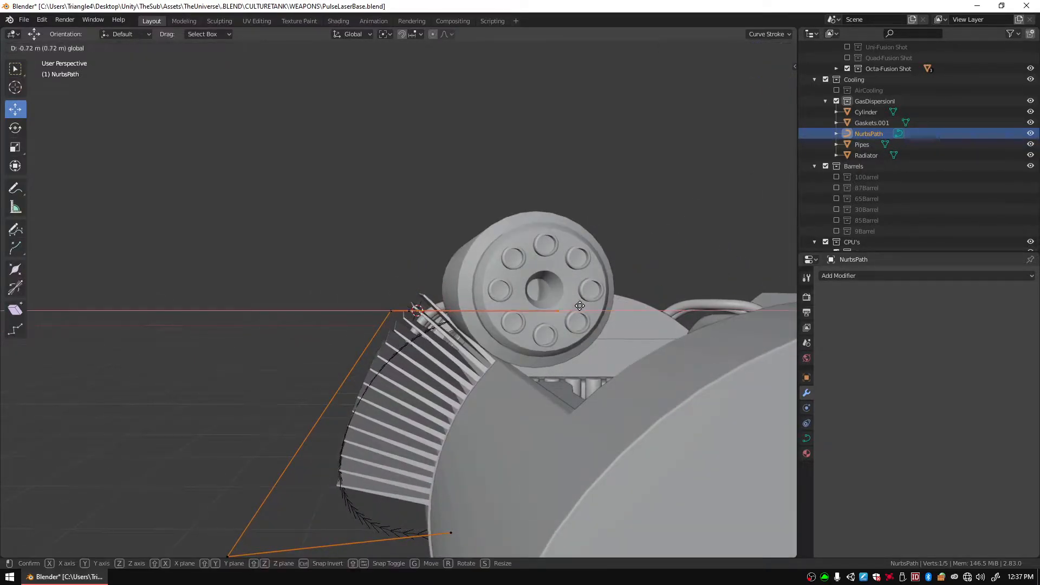
drag(477, 286, 477, 286)
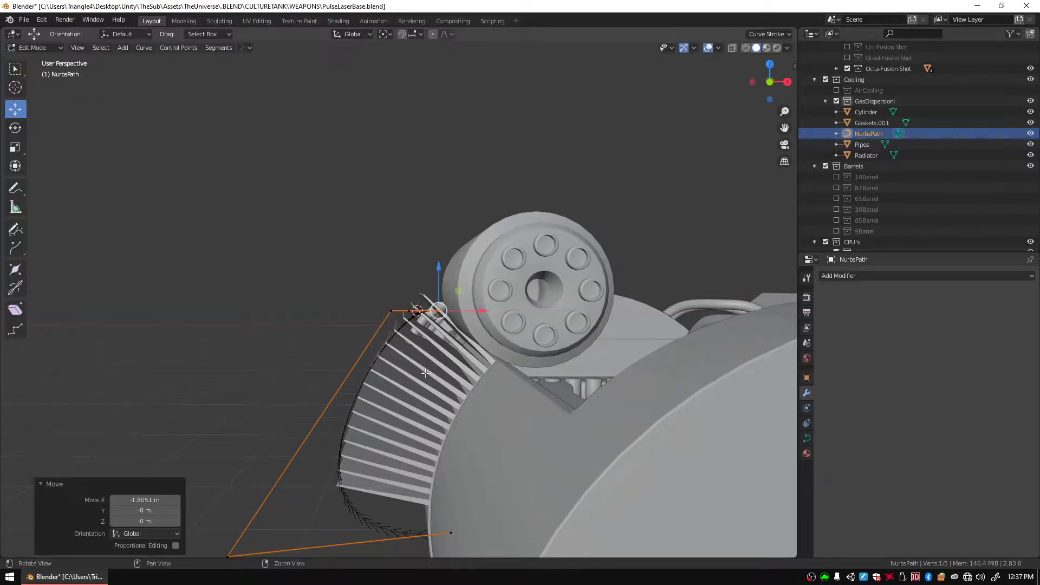
Subdivide the path's lowest segment beneath the radiator with one cut.
middle_drag(477, 286, 248, 358)
drag(248, 357, 448, 416)
shift+click(492, 416)
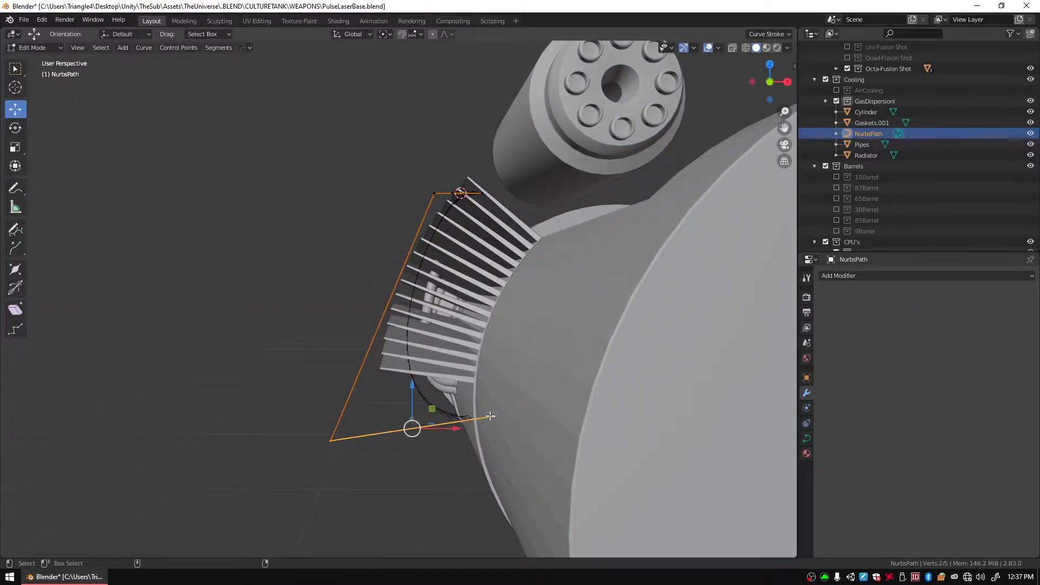
click(213, 47)
click(223, 62)
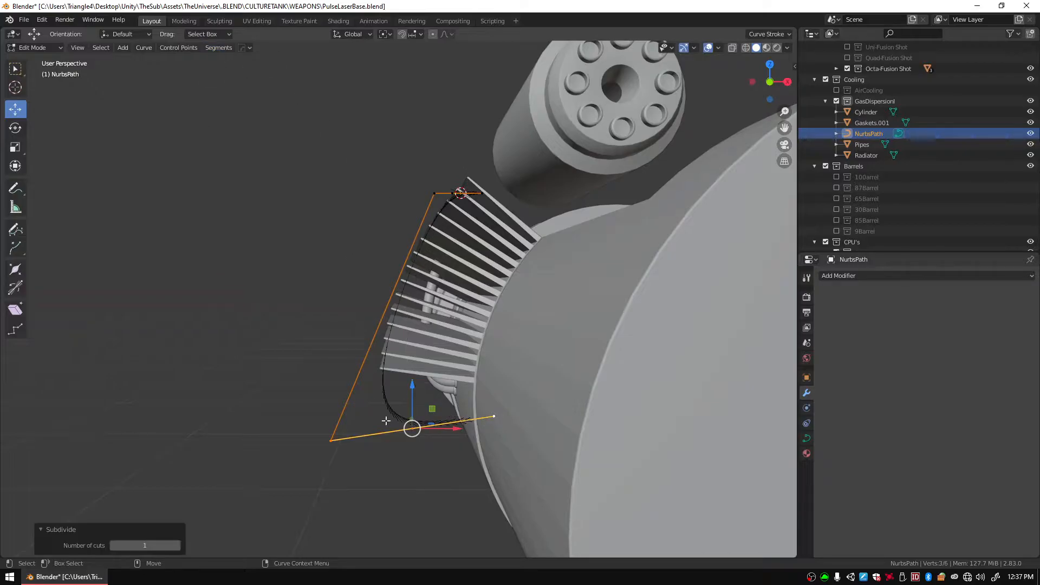
Reshape the path's lower bend by adjusting the new control point and raising the outer corner point, shifting it about 0.59 m along X.
mouse_move(412, 396)
mouse_down()
mouse_move(412, 362)
mouse_move(414, 416)
mouse_up()
click(414, 416)
drag(409, 375, 411, 406)
click(330, 428)
drag(331, 400, 336, 339)
click(341, 293)
key(g)
key(x)
drag(437, 369, 439, 369)
Select the path's two uppermost control points and move them about 0.24 m along X, toward the canister side.
middle_drag(371, 295, 277, 277)
scroll(425, 353, up, 4)
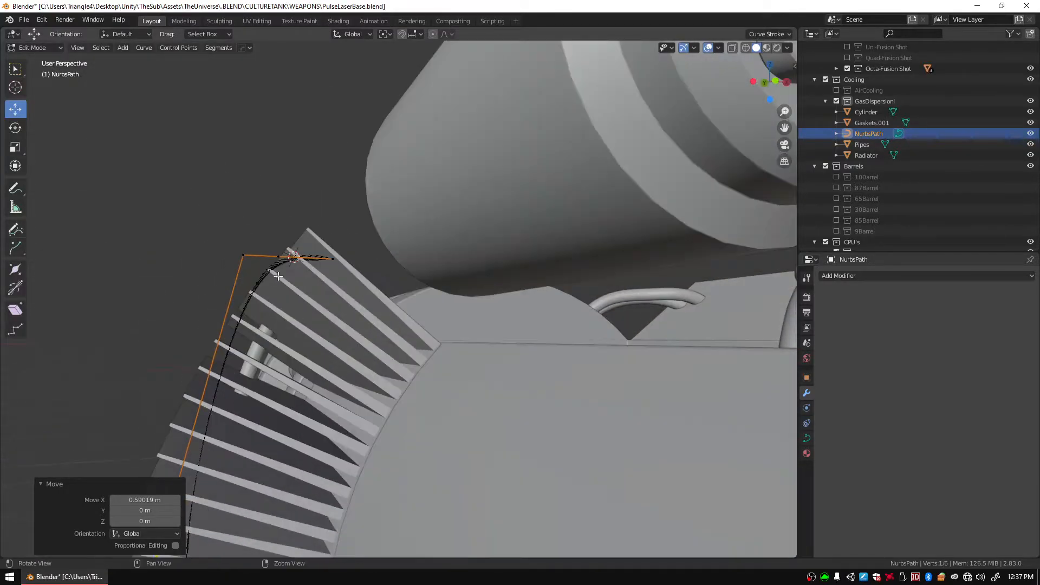
drag(304, 282, 305, 282)
key(g)
key(x)
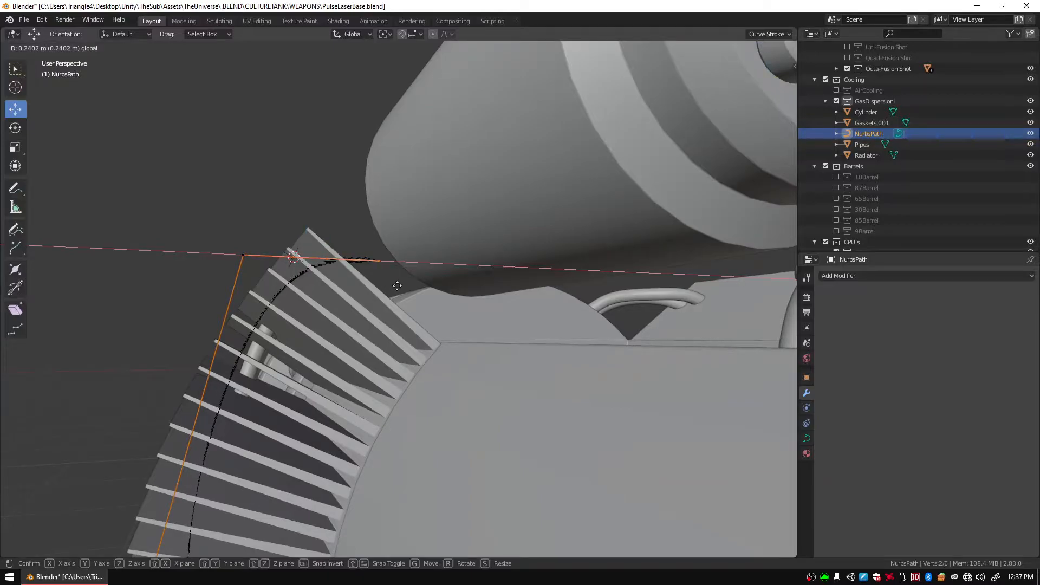
click(397, 285)
Move only the path's upper end point further along X, past the edge of the top fin.
scroll(404, 348, down, 4)
middle_drag(404, 348, 396, 372)
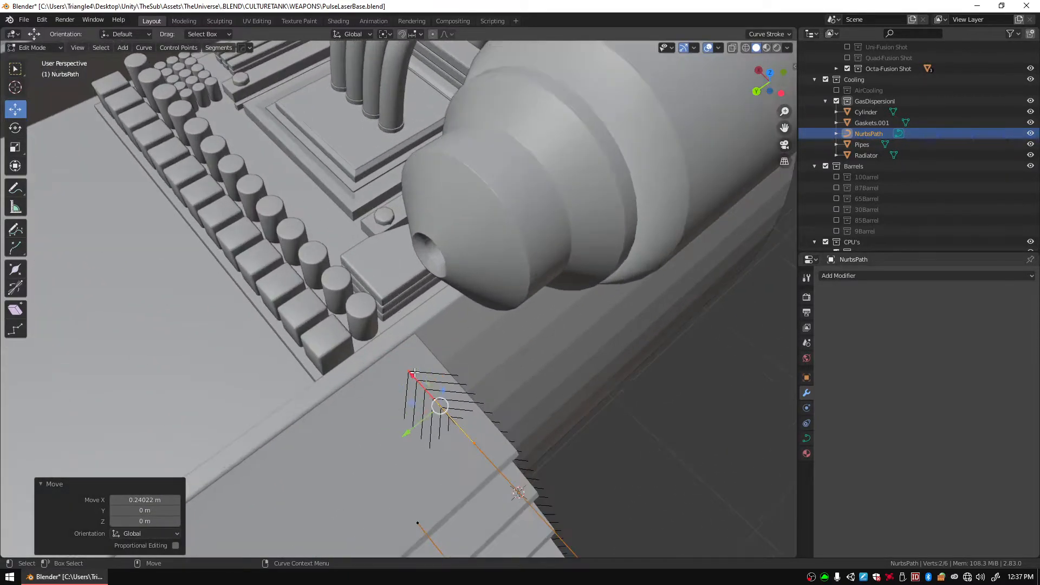
click(409, 371)
key(g)
key(x)
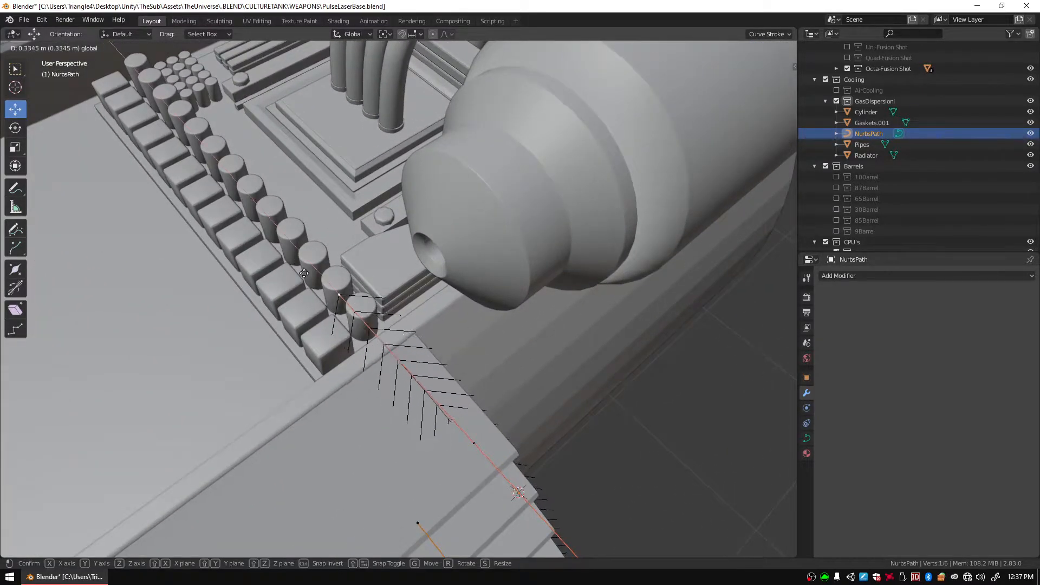
click(372, 323)
Extend the selection to the neighbouring control point and subdivide the path's upper end segment with one cut.
key(ctrl+KP_Add)
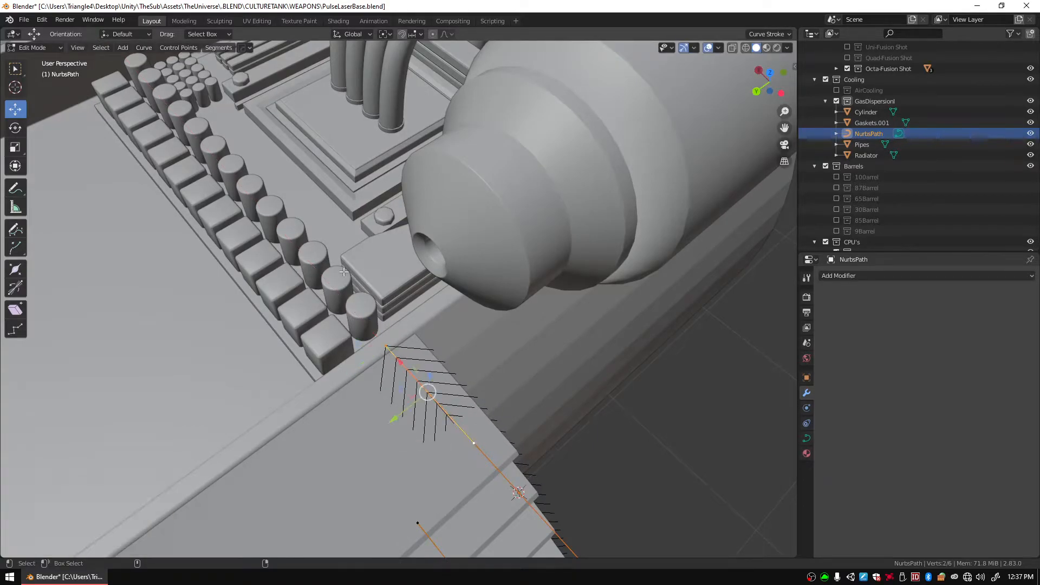
click(215, 49)
click(224, 62)
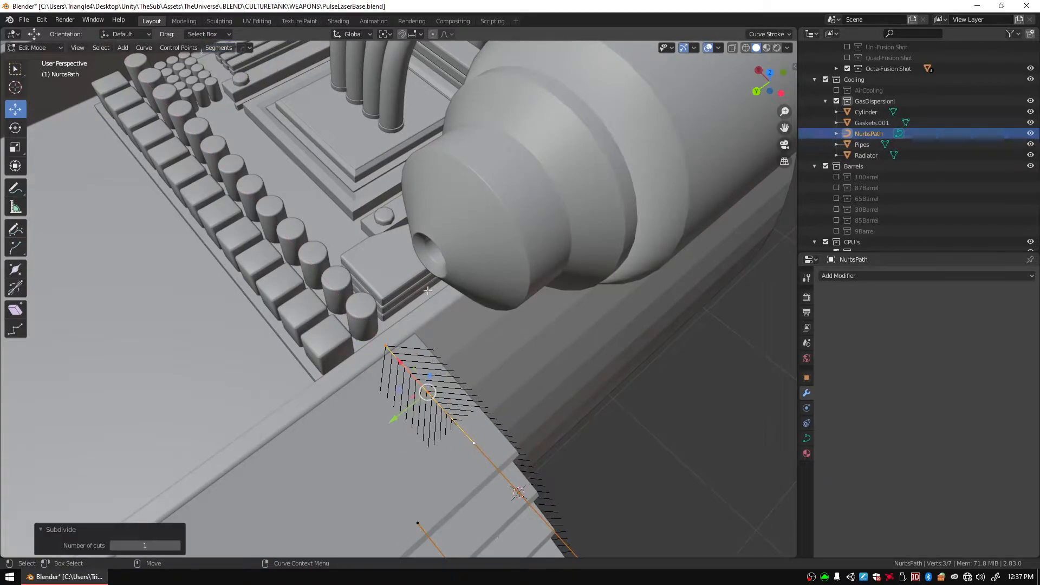
Shift the last two control points about 0.23 m along X and the end point about 0.26 m along negative Y toward the canister's neck hole.
click(385, 346)
drag(363, 368, 388, 323)
shift+click(427, 392)
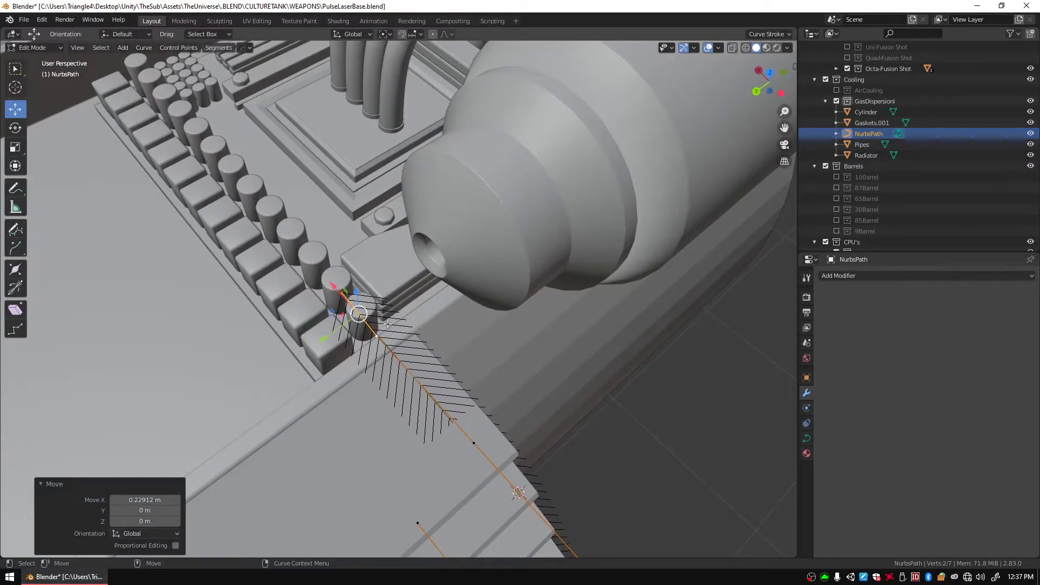
click(342, 292)
drag(310, 301, 398, 320)
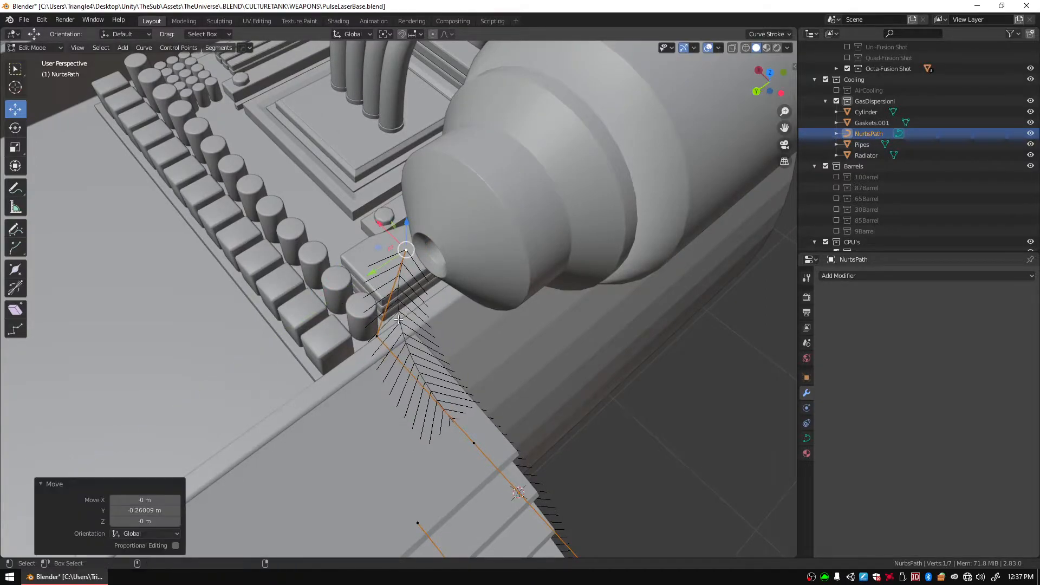
Subdivide the path's upper end segment with one cut and move the end point about 0.09 m along negative X.
shift+click(374, 337)
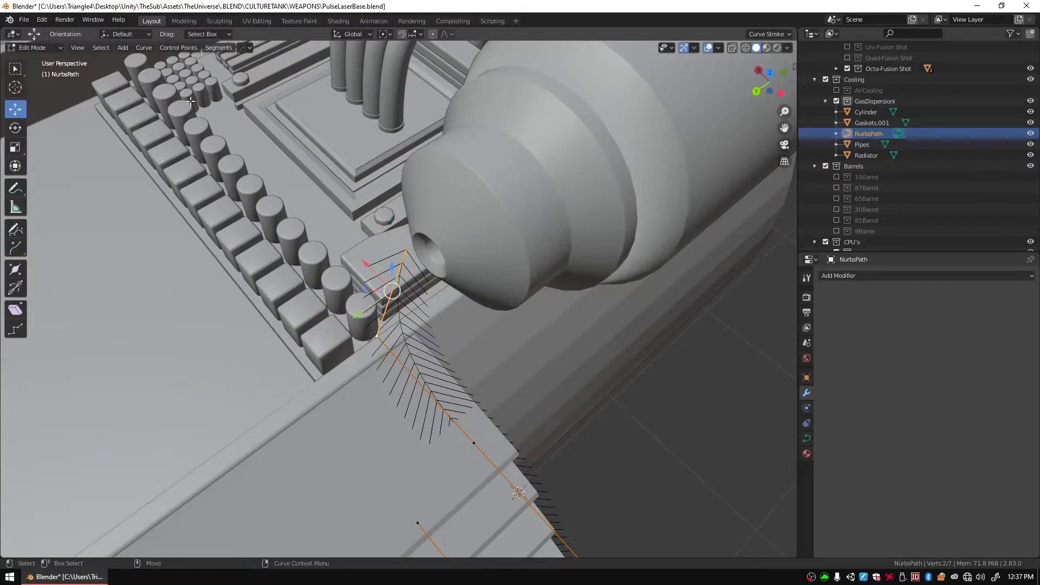
click(218, 48)
click(233, 58)
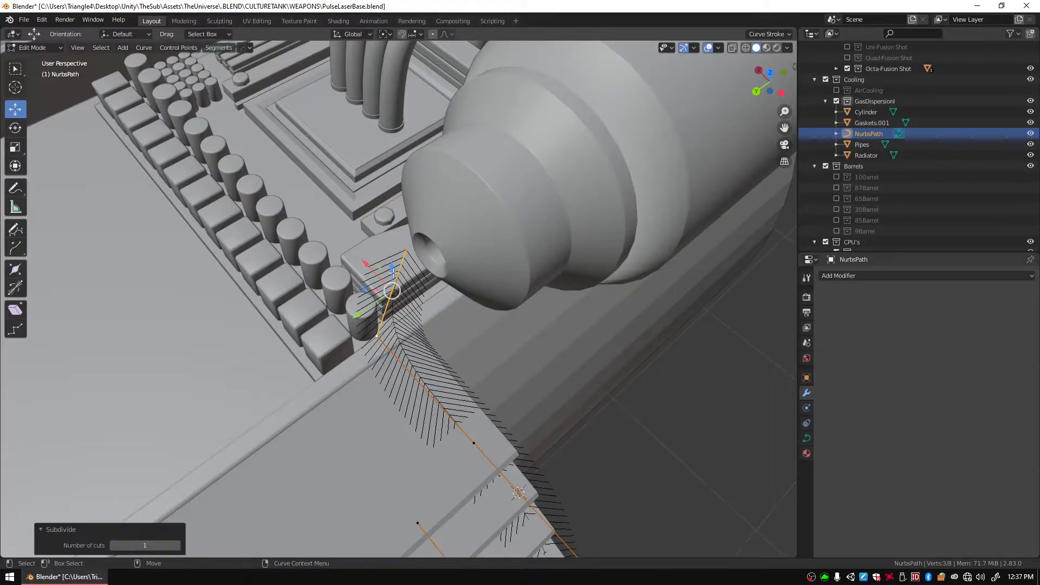
click(406, 247)
drag(381, 223, 400, 243)
Raise the path's last three control points about 0.03 m and shift them about 0.05 m along negative X.
middle_drag(432, 280, 451, 311)
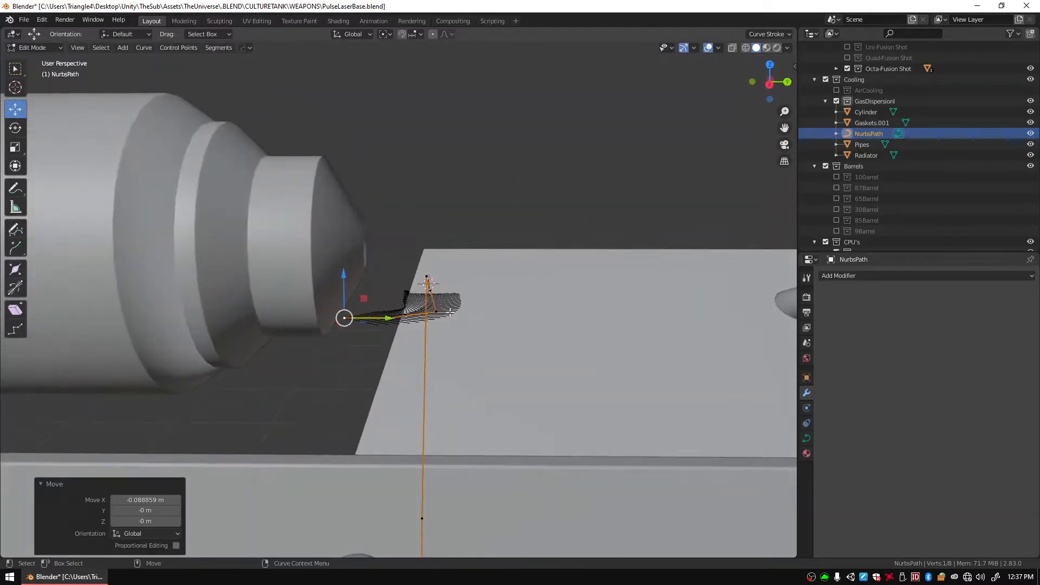
shift+click(436, 312)
key(g)
key(z)
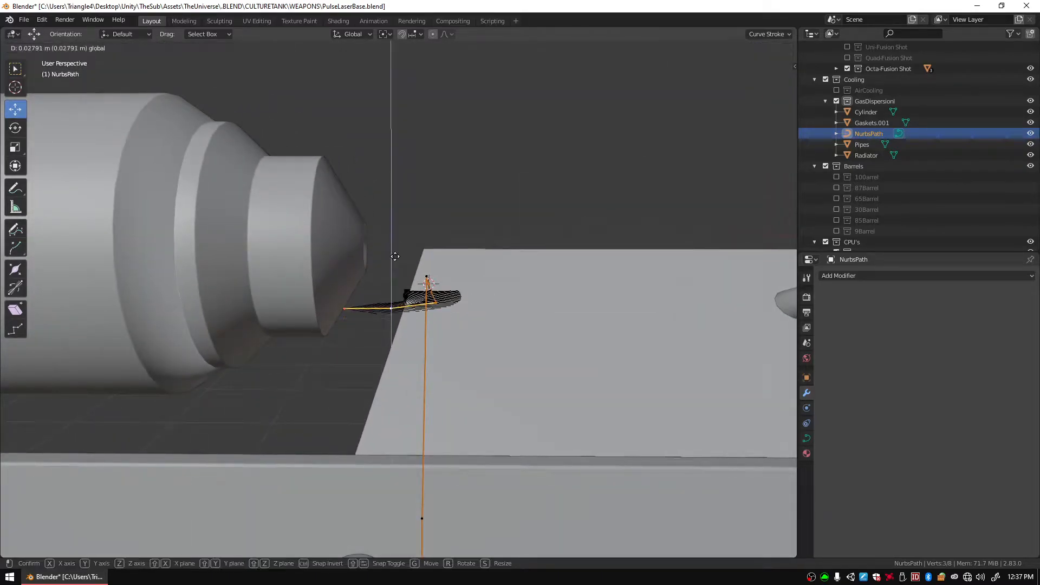
click(385, 261)
middle_drag(385, 262, 736, 285)
key(g)
key(x)
click(386, 240)
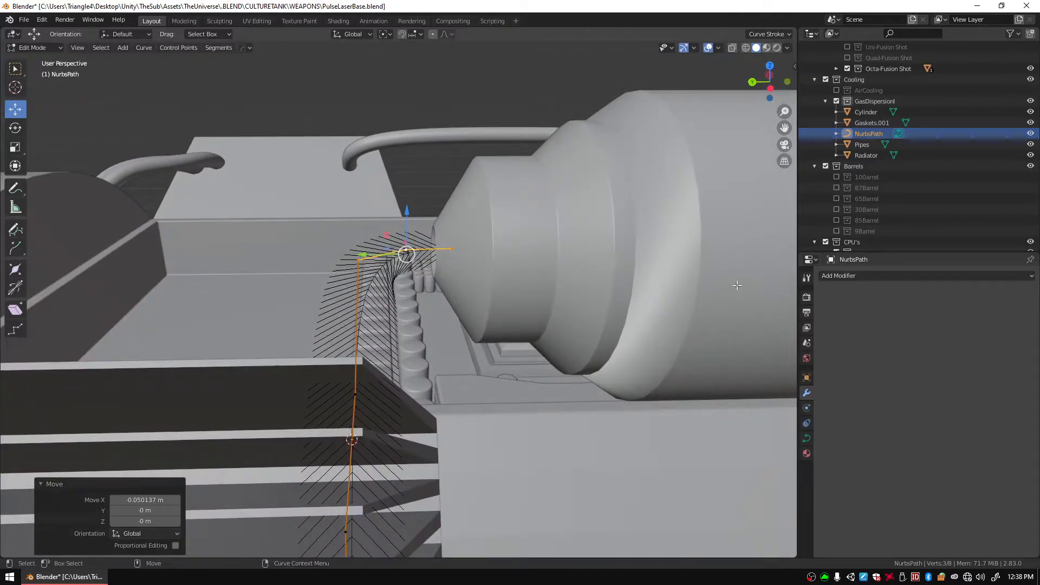
Give the coolant path thickness by setting its bevel depth to 0.05 m.
click(806, 437)
scroll(895, 456, down, 5)
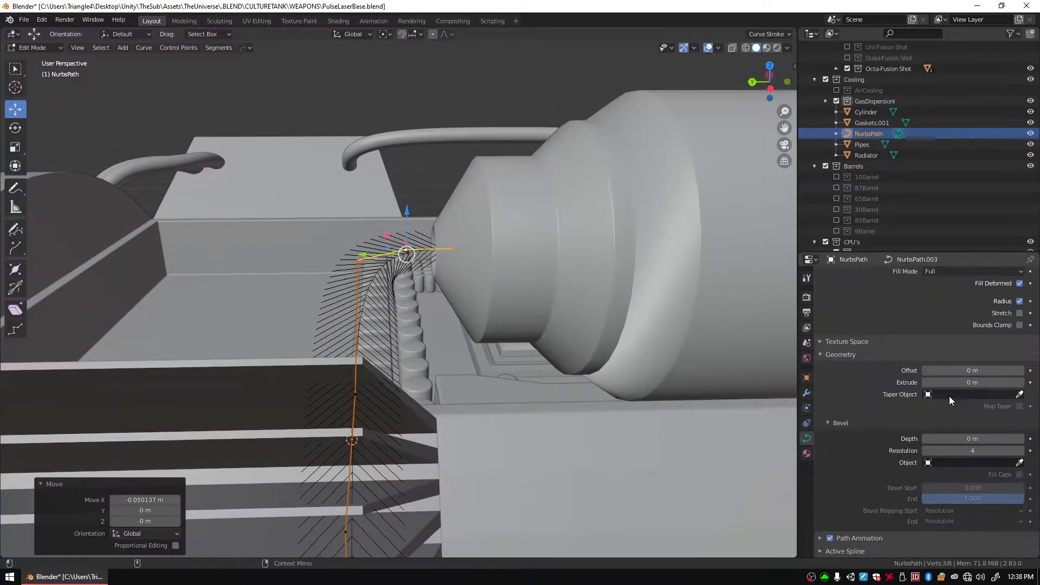
mouse_move(972, 438)
mouse_down()
mouse_move(986, 438)
mouse_move(975, 439)
mouse_up()
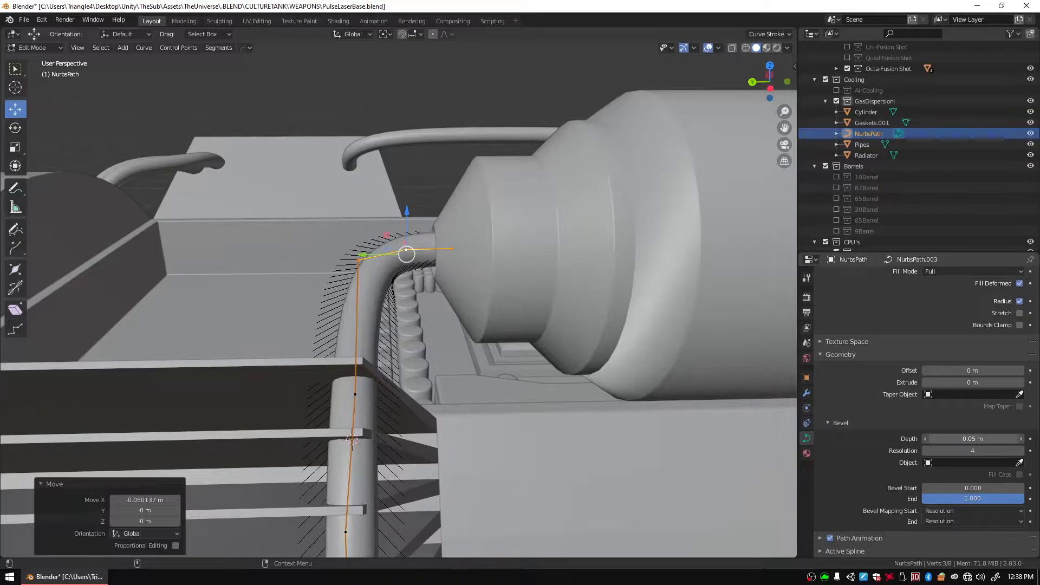
Shift the three control points at the canister neck about 0.02 m along negative X.
middle_drag(569, 374, 400, 195)
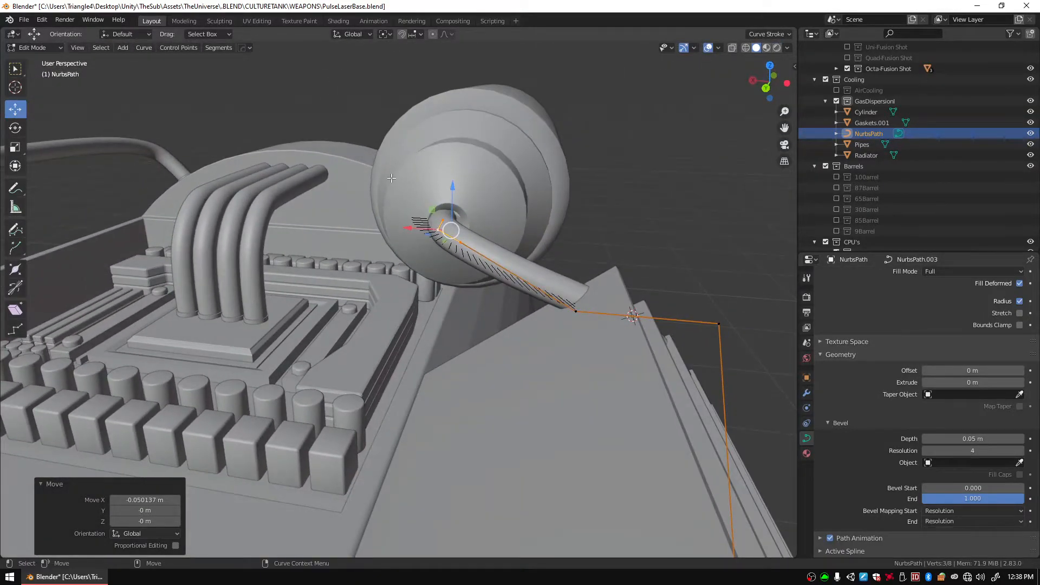
drag(497, 282, 470, 247)
drag(408, 230, 418, 228)
Move the control point beneath the top fin about 0.07 m along Y and the next one about 0.03 m along Y.
middle_drag(619, 246, 388, 259)
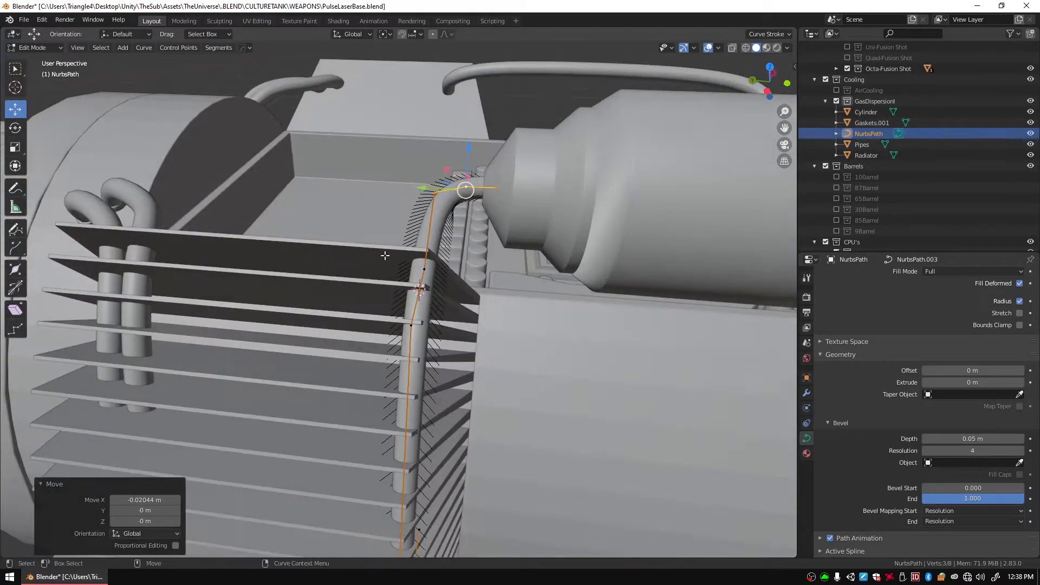
drag(477, 314, 476, 314)
drag(398, 266, 364, 262)
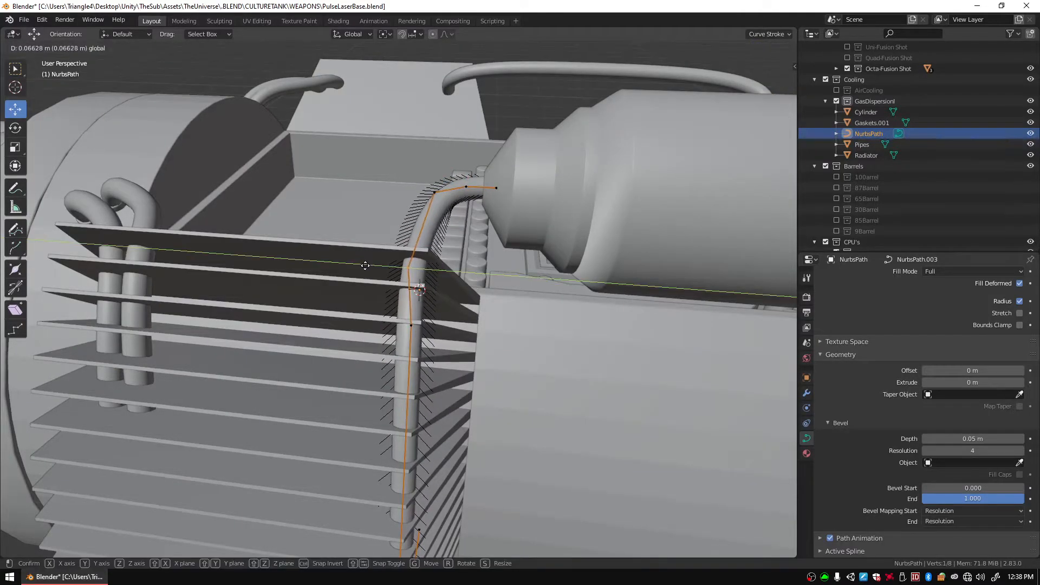
click(365, 265)
click(419, 343)
drag(361, 328, 349, 324)
Move the lower fin control point along Y, then shift it together with the bottom bend's control point about 0.07 m along Y.
middle_drag(497, 422, 529, 341)
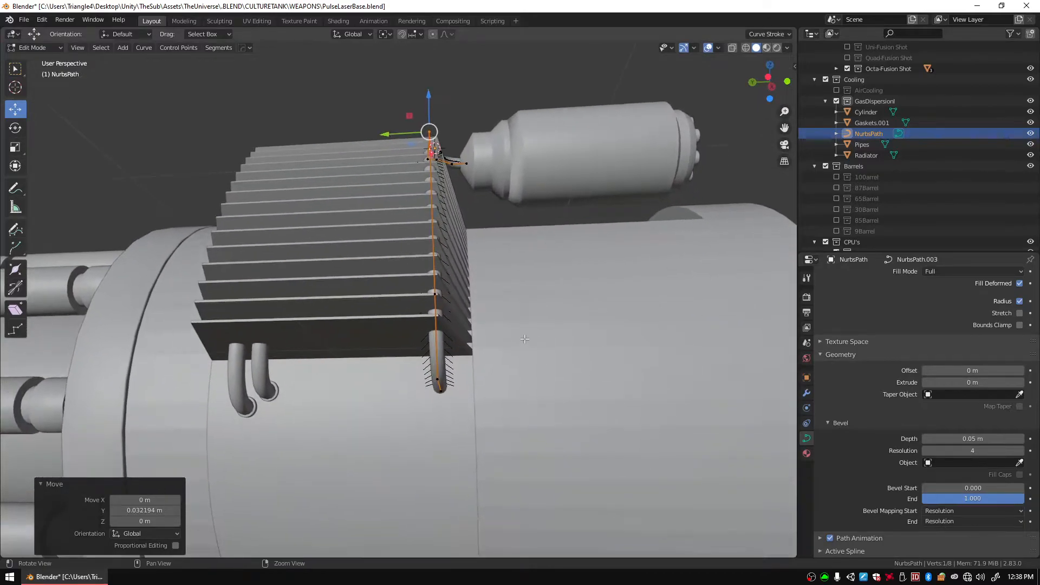
drag(462, 323, 462, 324)
key(g)
key(y)
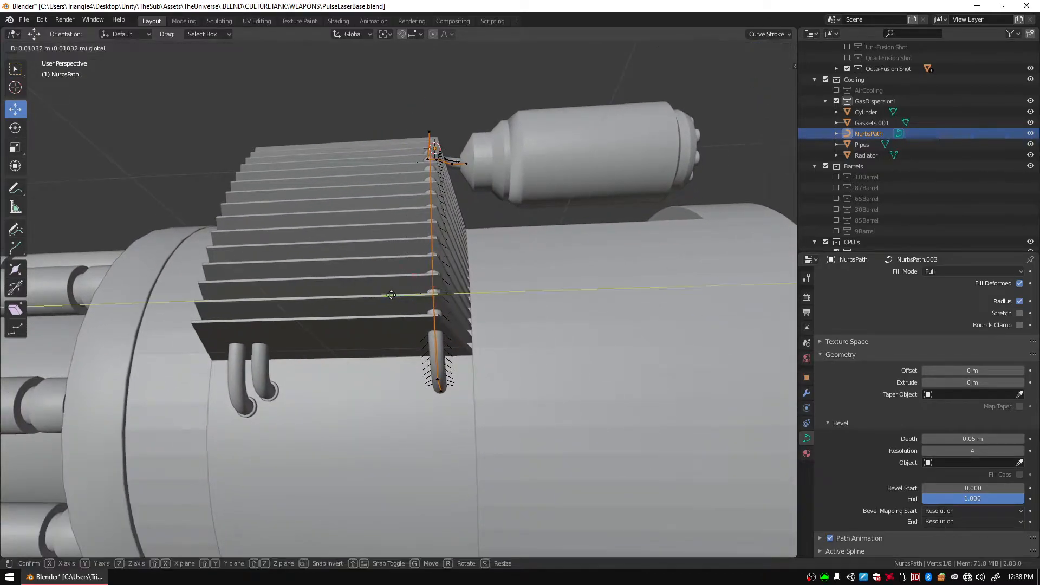
click(386, 295)
shift+click(438, 382)
key(g)
key(y)
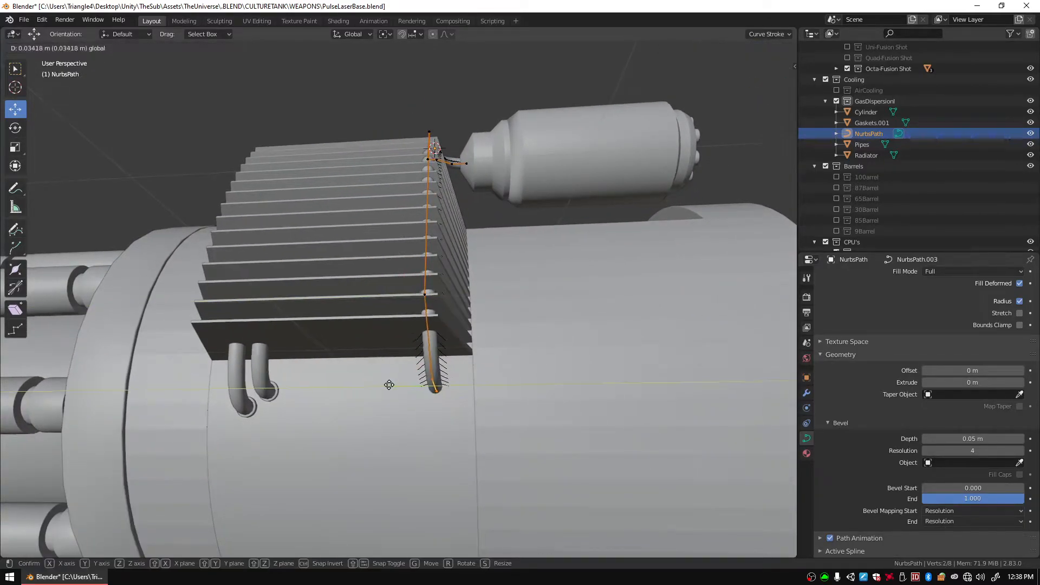
click(386, 385)
Push the pipe's end point about 0.32 m along negative Y, deep into the canister neck.
middle_drag(386, 384, 515, 329)
middle_drag(526, 254, 330, 316)
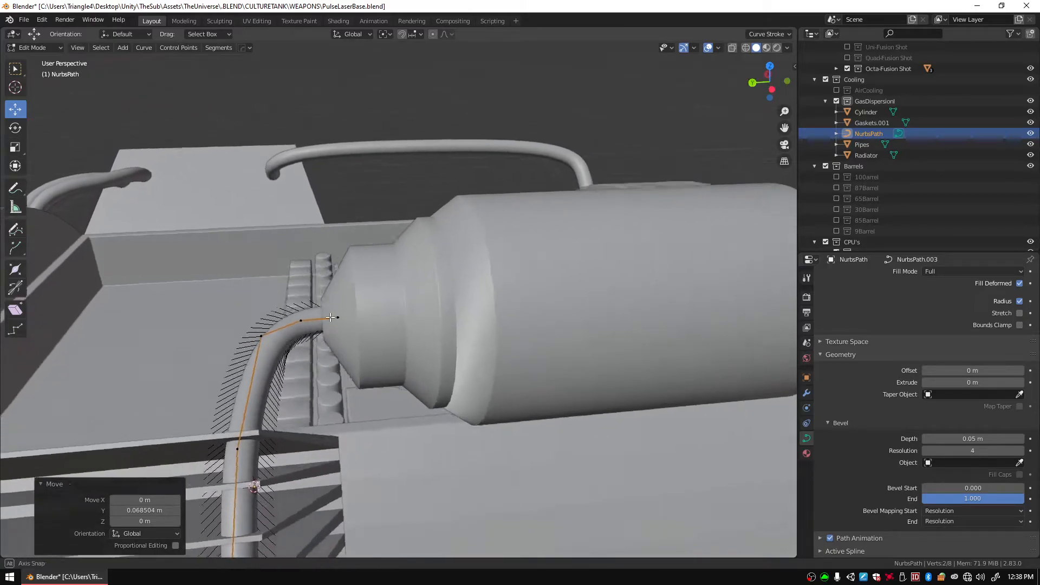
alt+drag(331, 316, 307, 318)
click(305, 315)
scroll(325, 322, down, 4)
alt+drag(368, 339, 383, 343)
mouse_move(351, 307)
mouse_down()
mouse_move(373, 322)
mouse_move(365, 317)
mouse_up()
Move the pipe bend's control point in front of the neck hole about 0.14 m along X.
middle_drag(366, 317, 484, 355)
scroll(482, 356, up, 6)
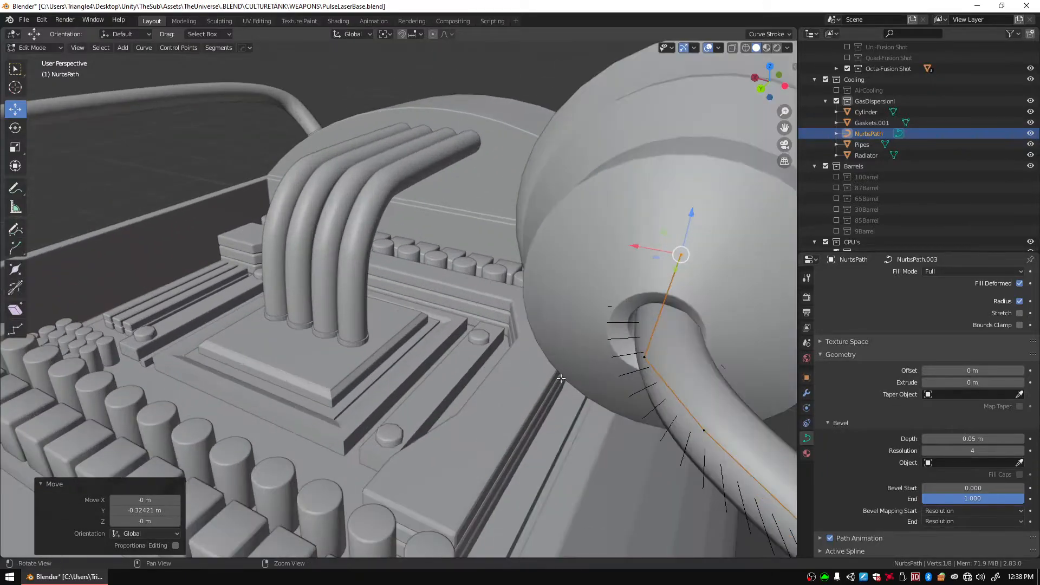
click(386, 377)
drag(374, 377, 269, 343)
Return to Object Mode, place the 3D cursor on the rear body behind the canister, and add a Path curve there.
scroll(562, 347, down, 3)
middle_drag(270, 343, 443, 348)
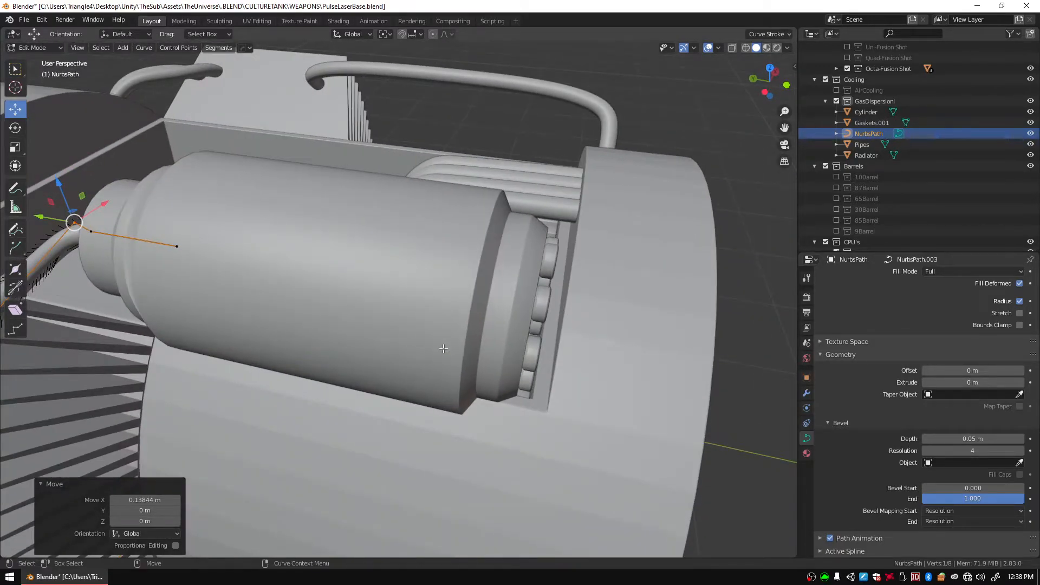
key(Tab)
scroll(454, 323, down, 5)
scroll(398, 311, up, 2)
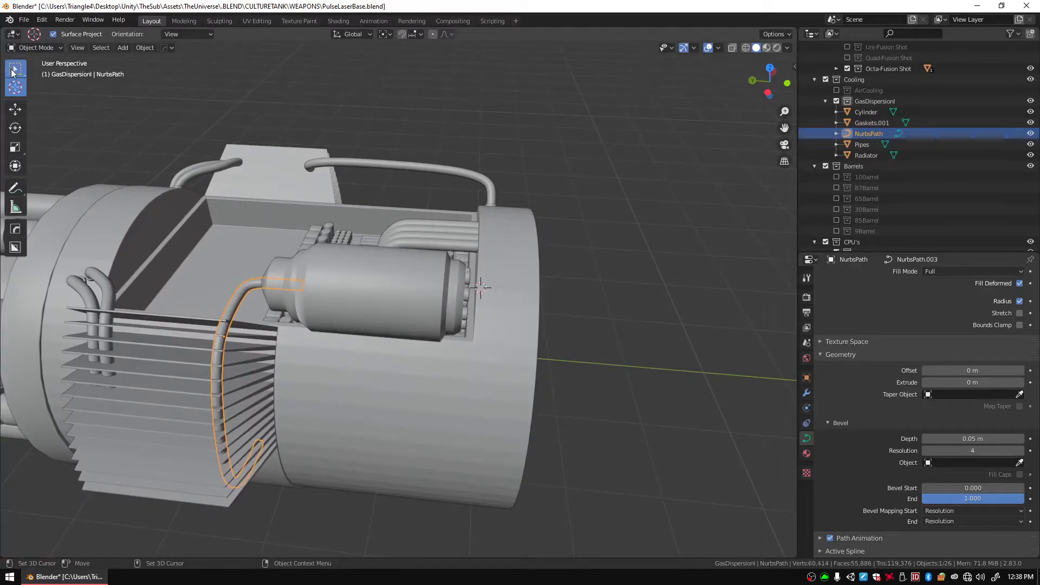
click(143, 47)
mouse_move(121, 50)
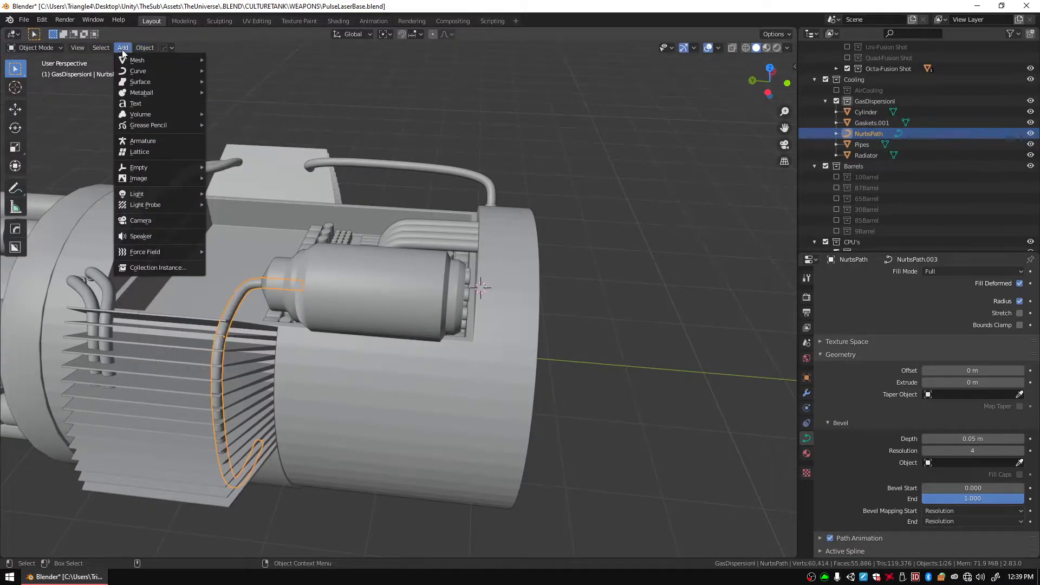
mouse_move(159, 72)
click(246, 119)
Enter Edit Mode on the new path and move its canister-side end point about 0.25 m along X.
key(Tab)
middle_drag(508, 262, 285, 286)
click(188, 313)
middle_drag(216, 352, 374, 390)
drag(390, 410, 422, 379)
Delete the new path's second and third control points, counted from the canister-side end.
middle_drag(422, 379, 442, 313)
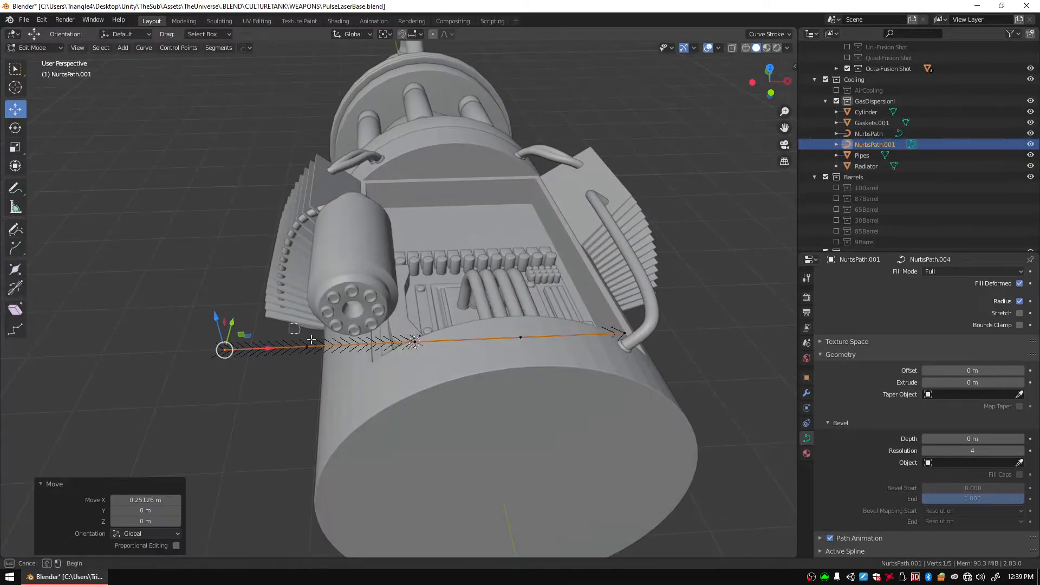
drag(453, 383, 450, 382)
key(x)
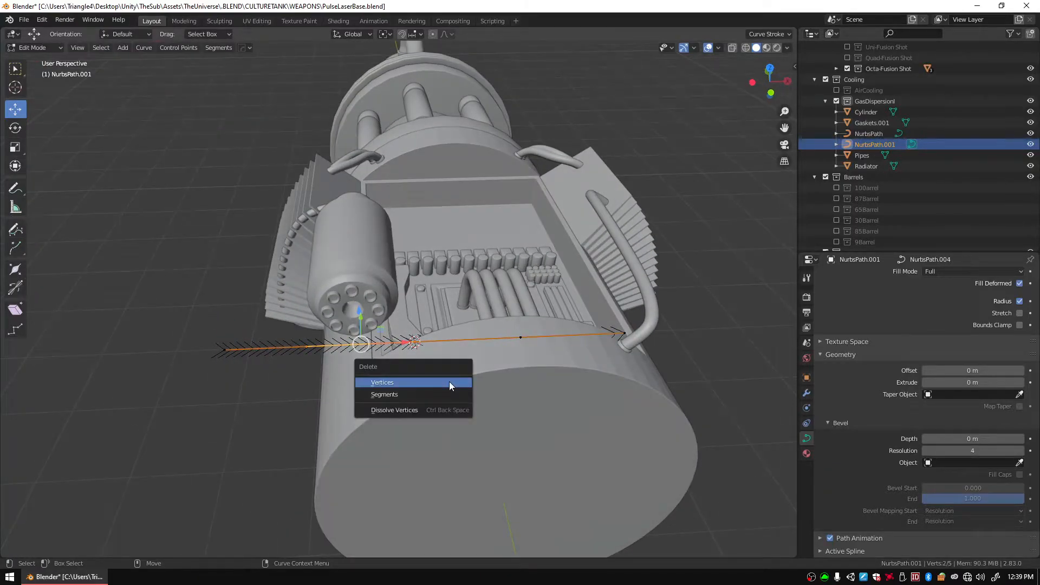
click(408, 393)
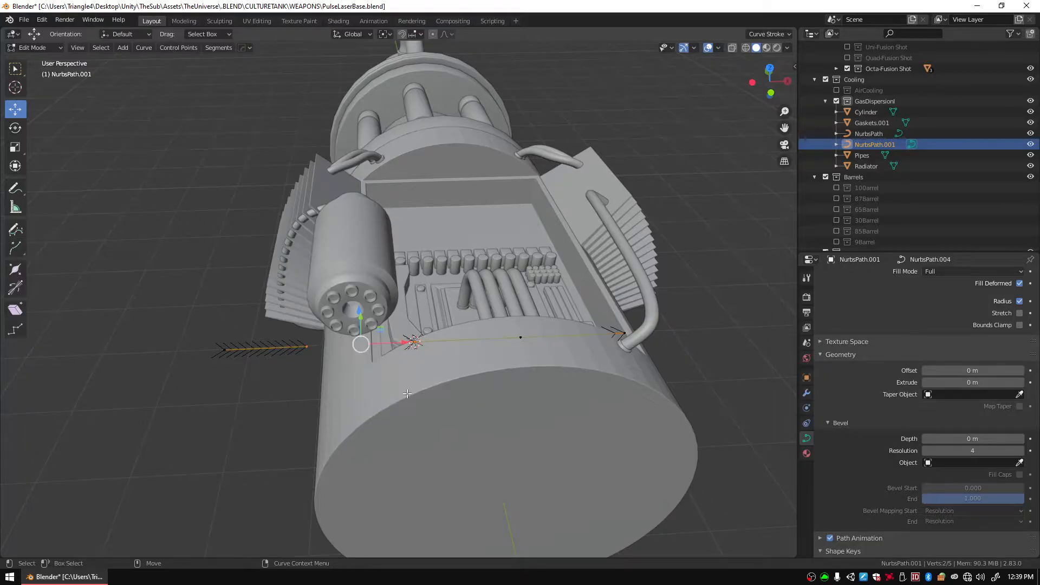
key(x)
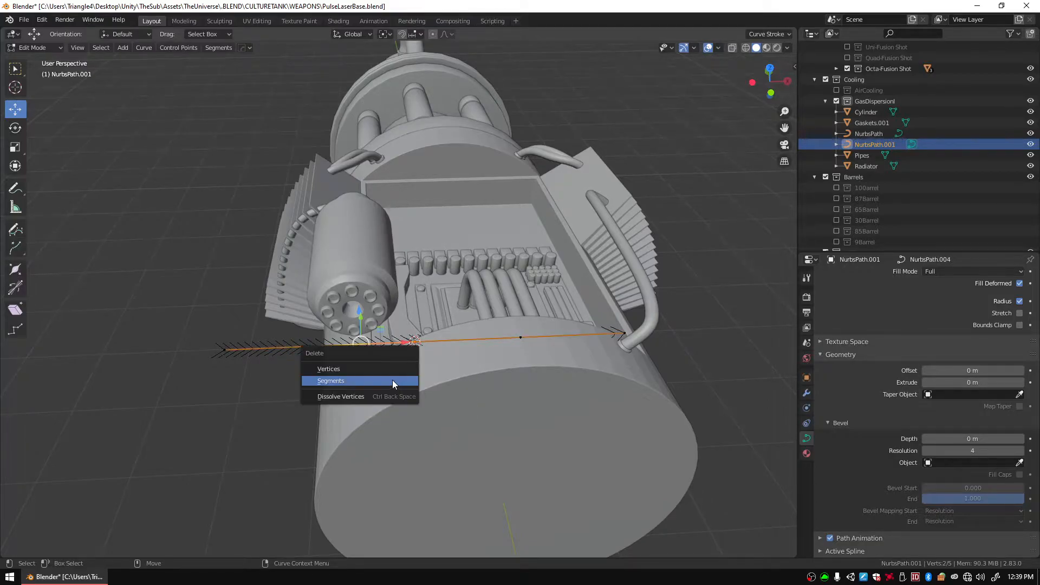
click(394, 369)
Bring the path's near end point to the canister's rear and move the middle control point about 1.55 m along negative X.
drag(197, 321, 380, 344)
middle_drag(380, 344, 456, 304)
scroll(466, 304, up, 5)
shift+middle_drag(595, 300, 449, 343)
drag(328, 401, 416, 320)
drag(669, 271, 670, 273)
middle_drag(671, 273, 629, 369)
drag(607, 343, 372, 358)
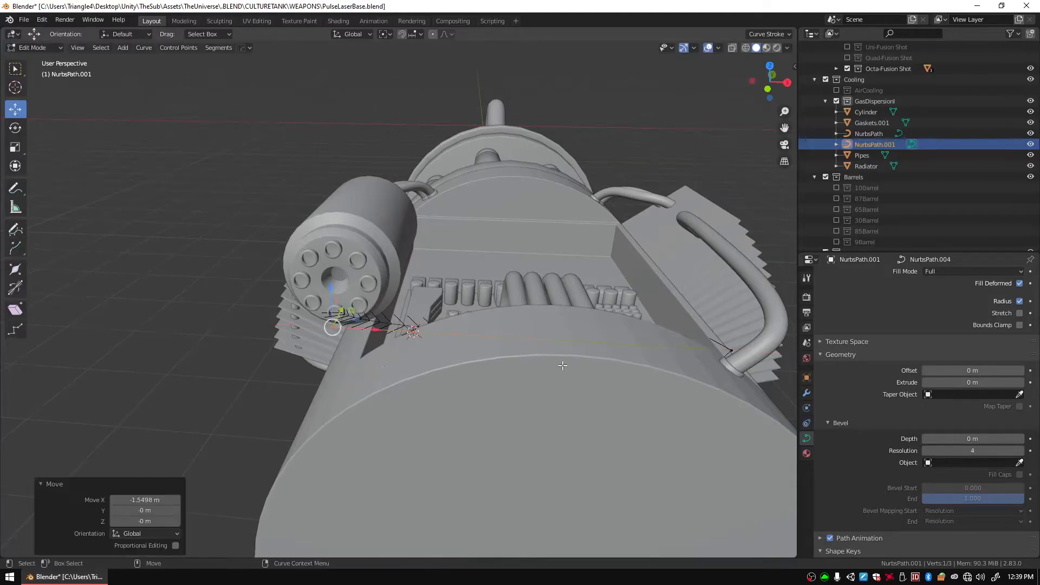
Move the path's far end point about 2.47 m along negative X and about 0.46 m along negative Z.
drag(750, 378, 747, 351)
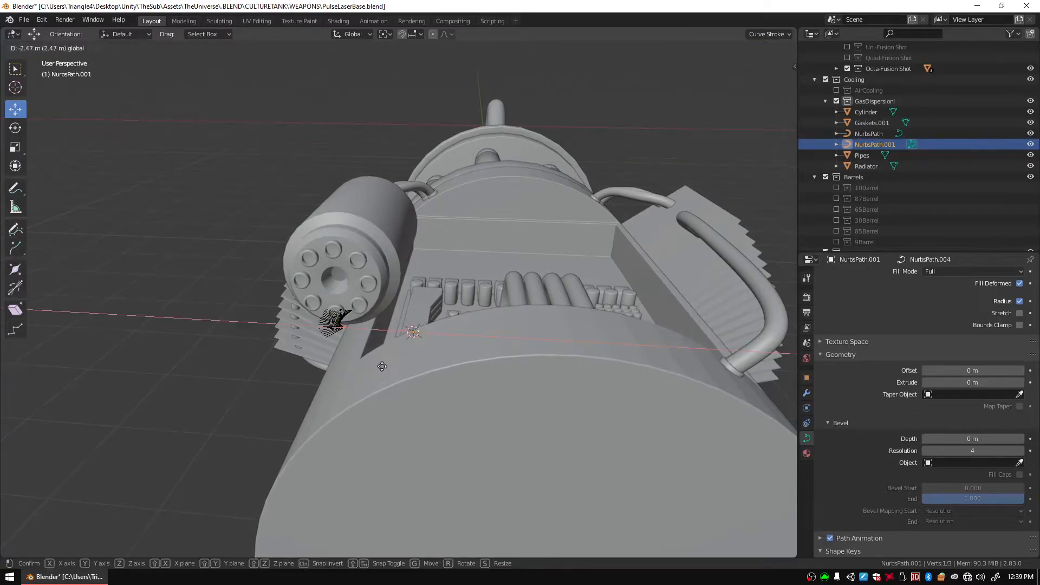
drag(390, 368, 389, 368)
drag(343, 318, 339, 351)
Move the path's upper end point about 0.03 m along negative X into the canister's lowest rear socket.
middle_drag(342, 351, 514, 330)
key(KP_Decimal)
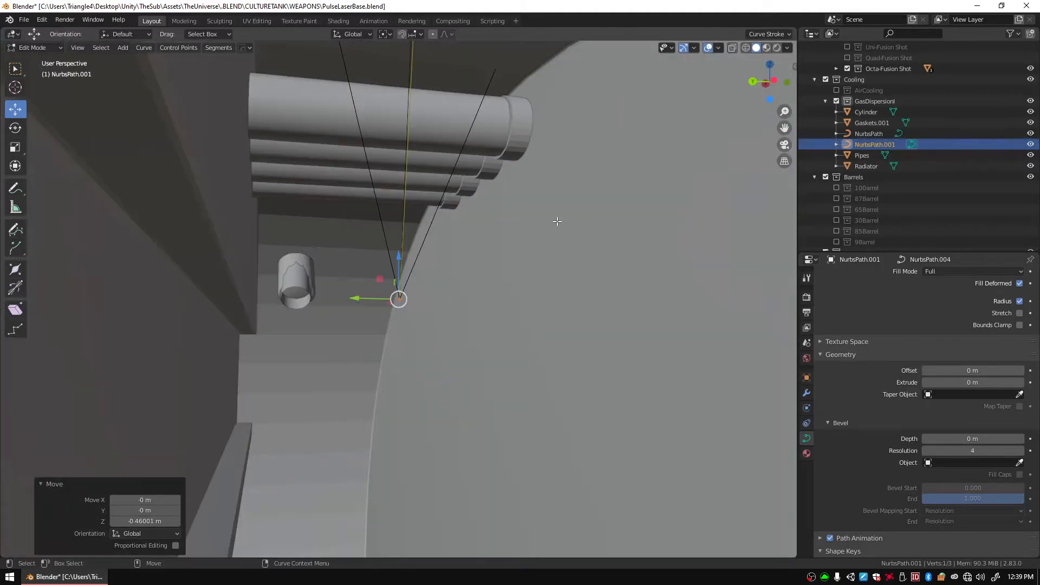
middle_drag(554, 224, 404, 365)
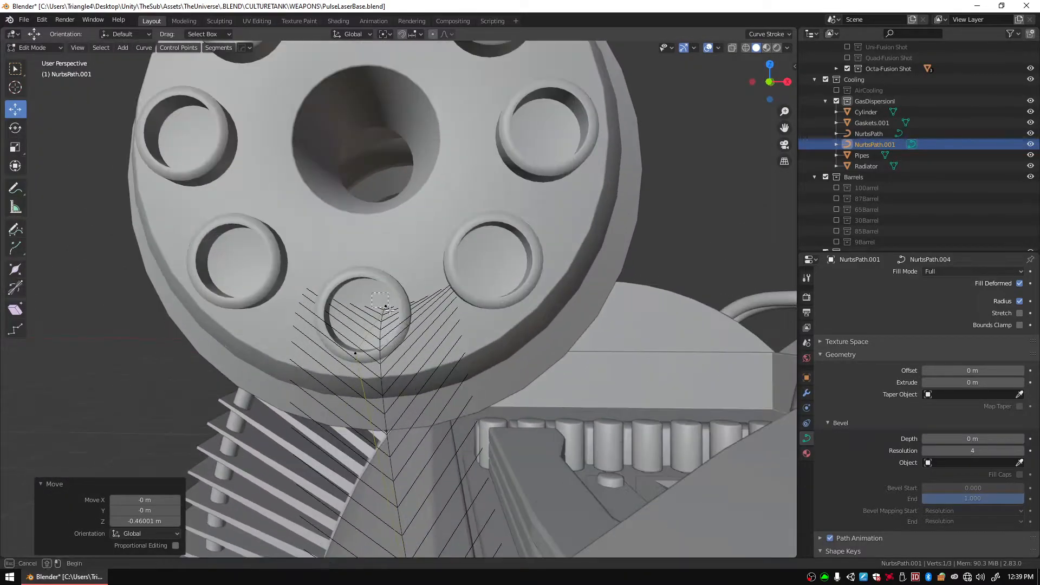
drag(403, 307, 391, 307)
Raise the path's corner control point about 0.07 m along Z, level with the socket.
middle_drag(391, 307, 437, 349)
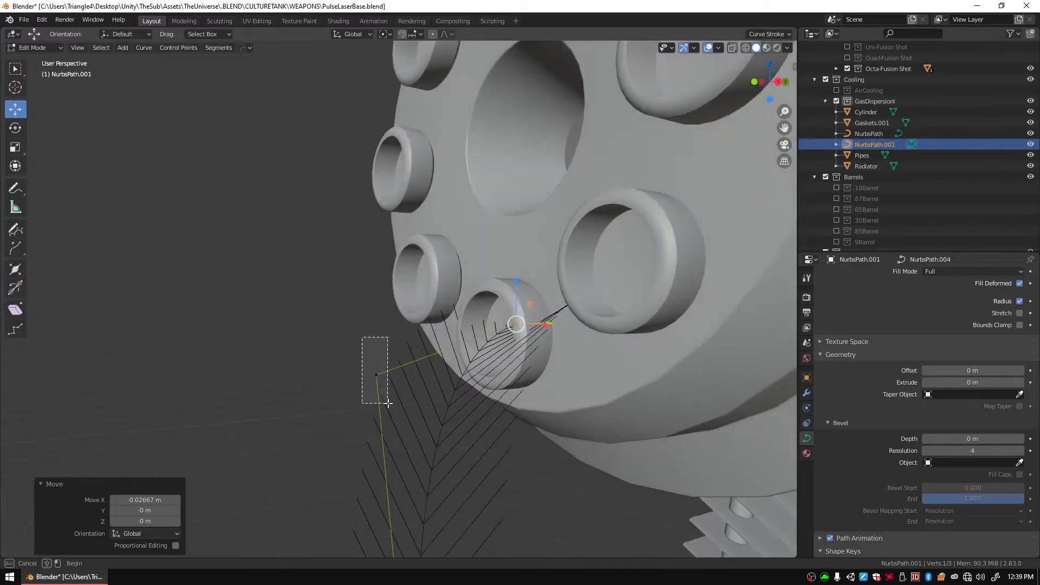
drag(387, 402, 387, 402)
key(g)
key(z)
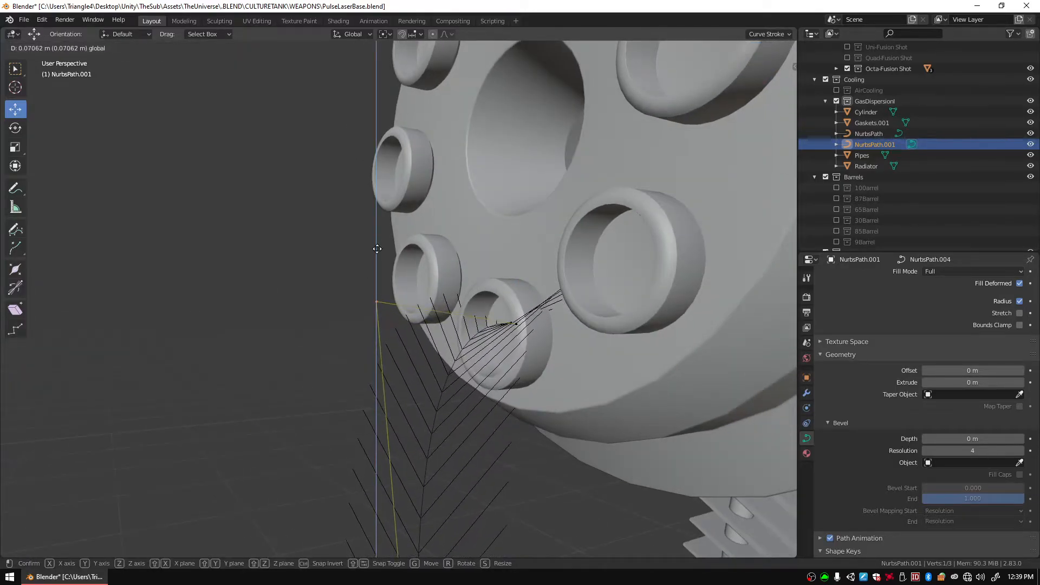
click(377, 248)
Add the lower end point to the selection and subdivide the path's vertical segment.
middle_drag(282, 323, 399, 366)
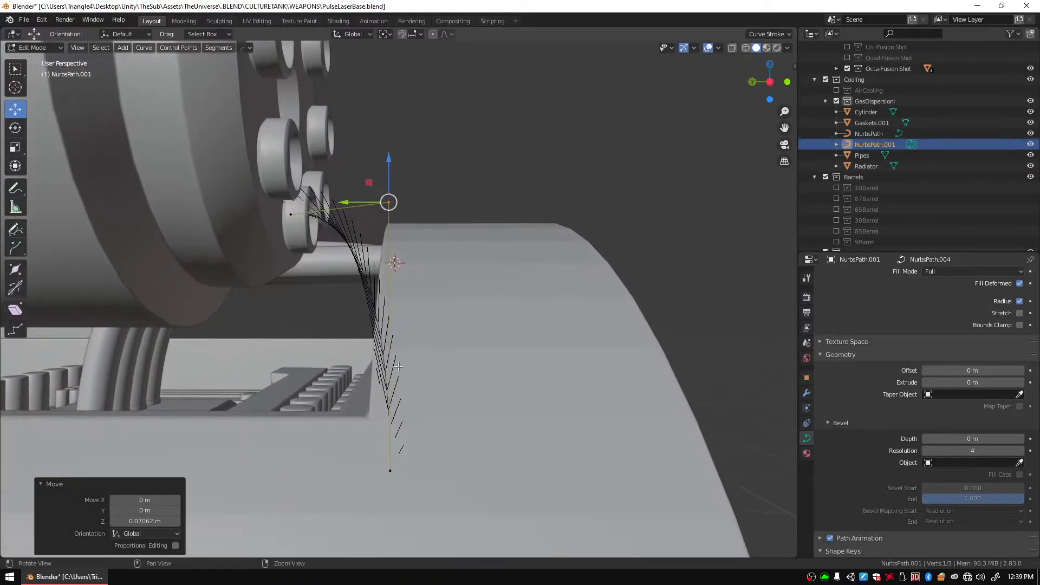
shift+click(389, 466)
click(218, 47)
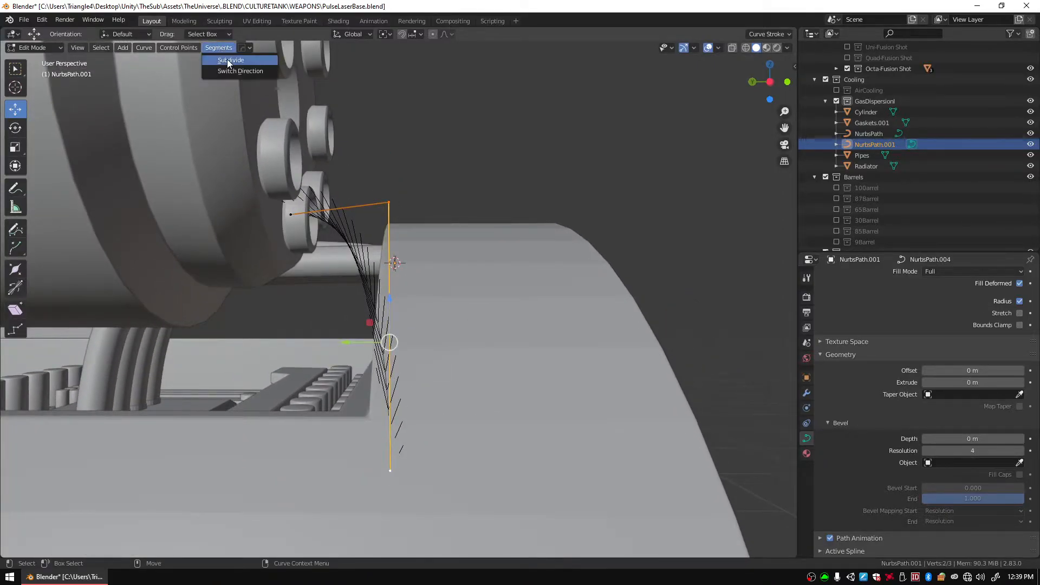
click(227, 59)
Select the new middle control point and set the curve's bevel depth to 0.04 m.
middle_drag(478, 284, 495, 310)
click(399, 344)
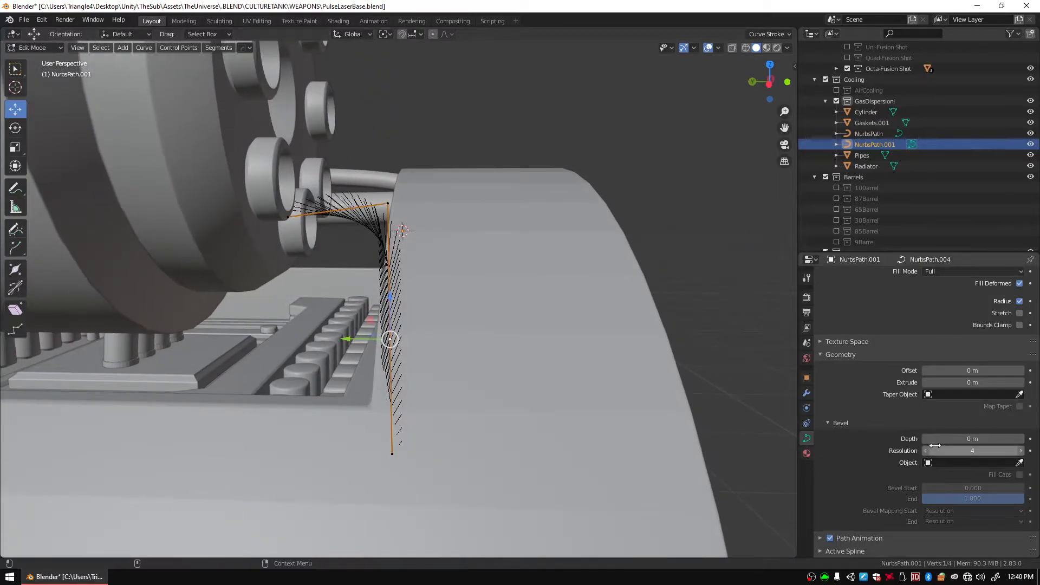
drag(964, 438, 965, 438)
Lower the pipe's two upper control points about 0.018 m and shift them about 0.004 m along negative X.
middle_drag(569, 282, 690, 225)
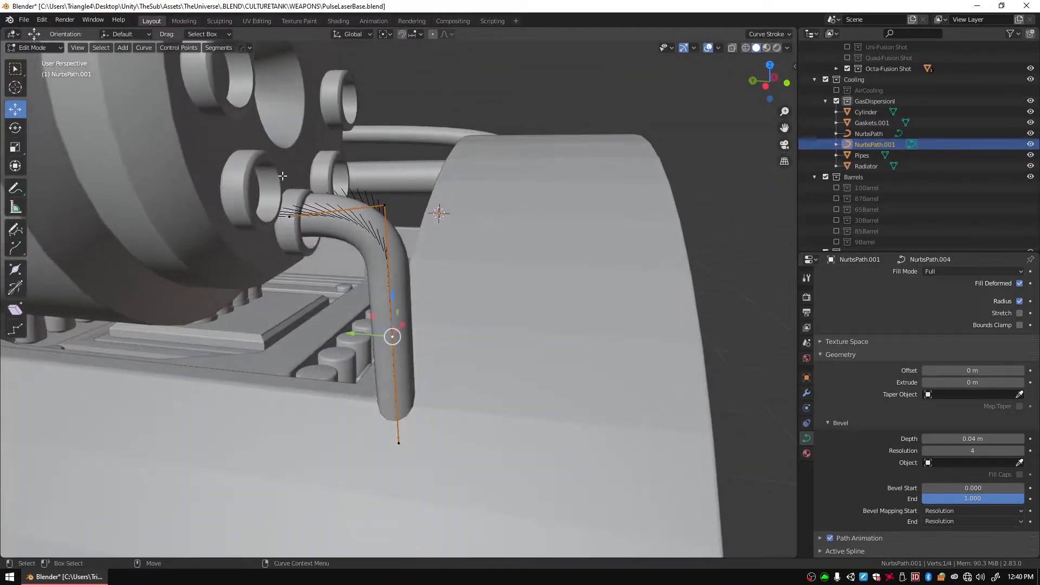
drag(340, 224, 390, 239)
drag(349, 164, 350, 169)
middle_drag(349, 168, 389, 199)
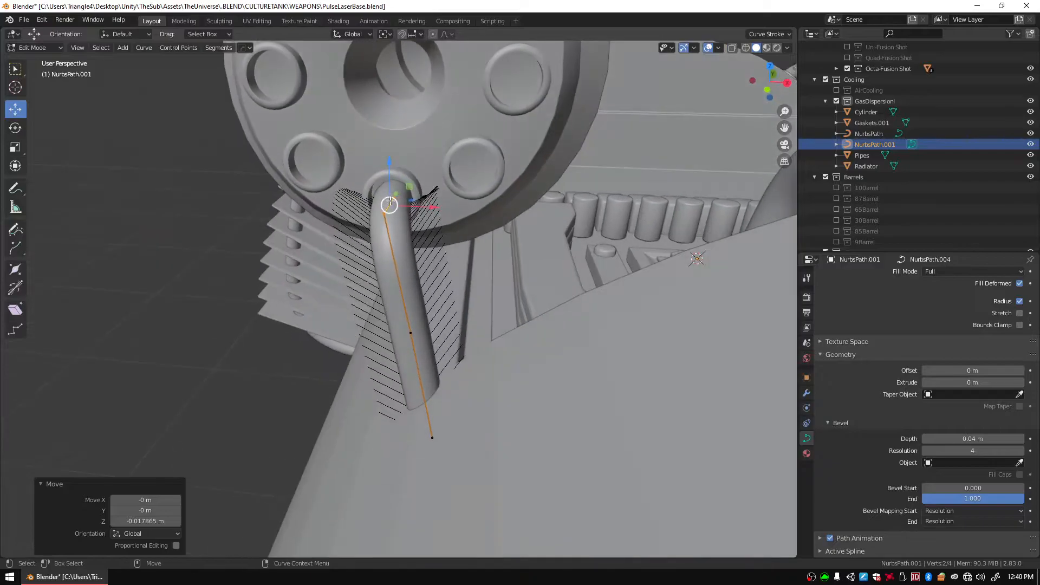
drag(433, 206, 409, 205)
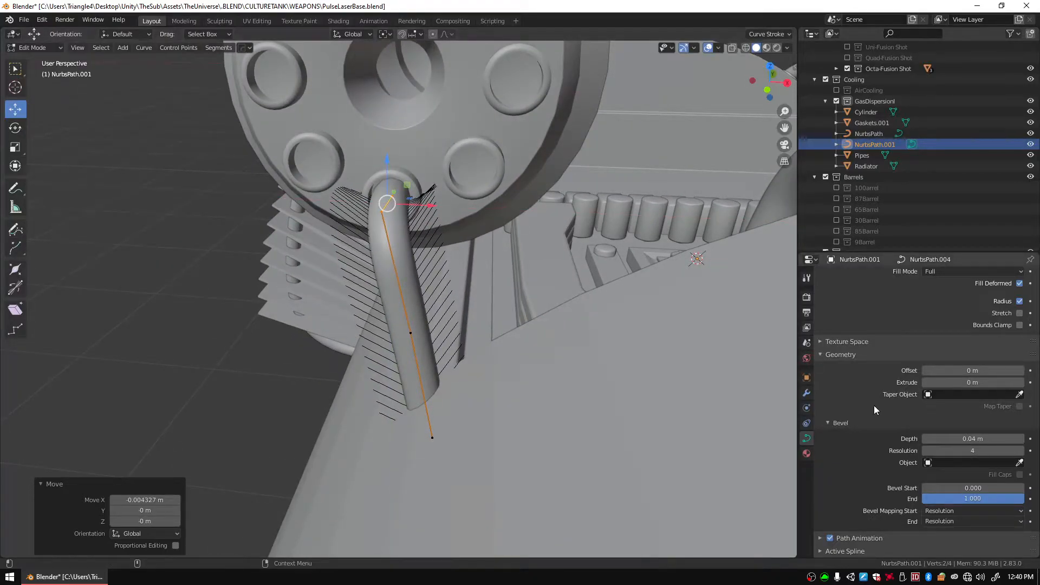
Set the pipe curve's bevel depth to 0.045 m.
click(964, 438)
text(0)
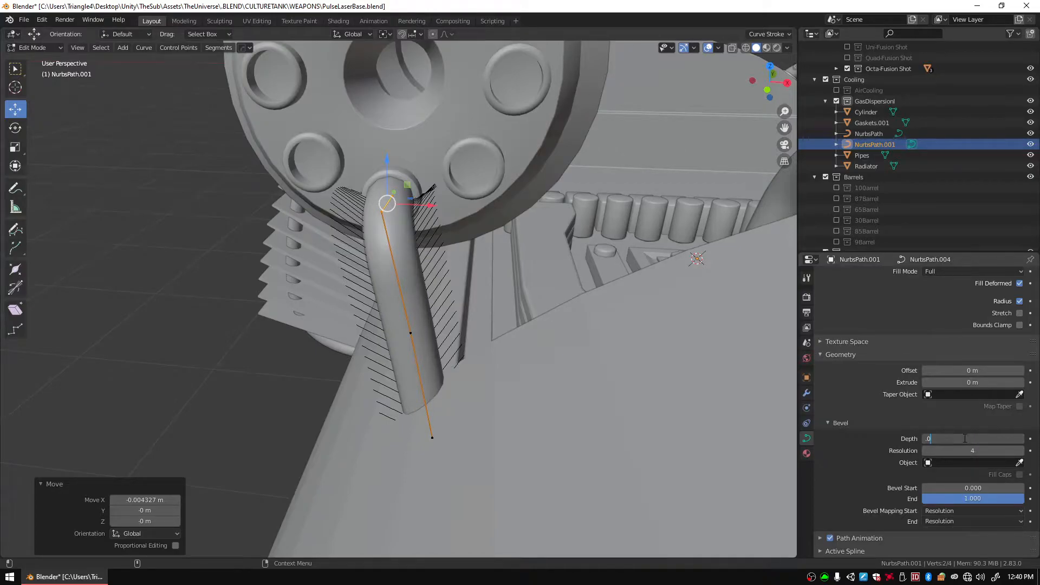
text(.045)
key(Return)
Select the pipe's two lowest control points and subdivide the segment between them.
middle_drag(748, 336, 395, 335)
drag(428, 354, 429, 355)
middle_drag(354, 354, 379, 342)
drag(351, 337, 391, 372)
drag(428, 456, 428, 457)
drag(348, 441, 372, 440)
middle_drag(371, 440, 398, 321)
drag(477, 465, 477, 465)
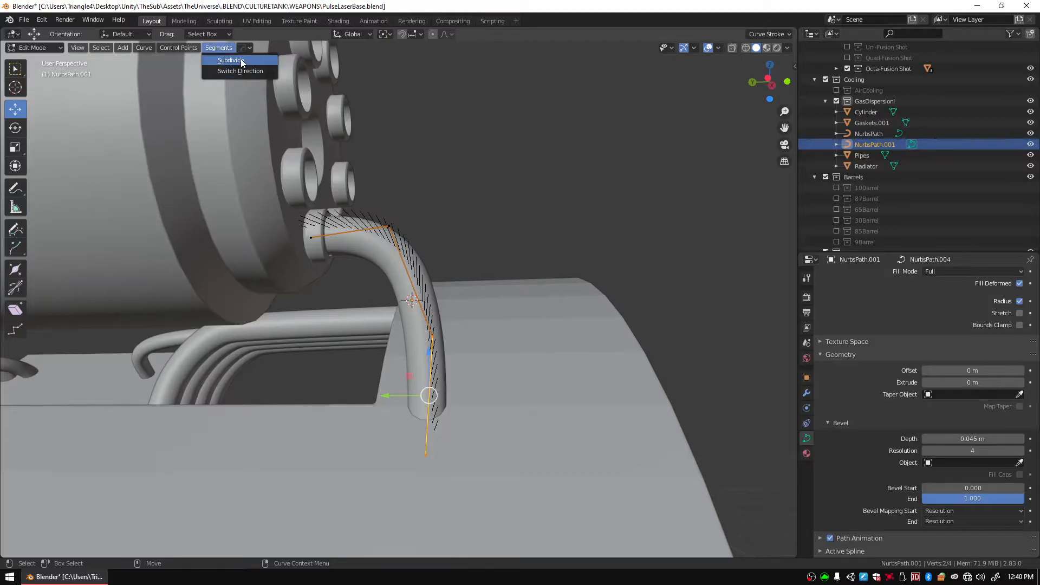
click(240, 60)
drag(447, 399, 447, 399)
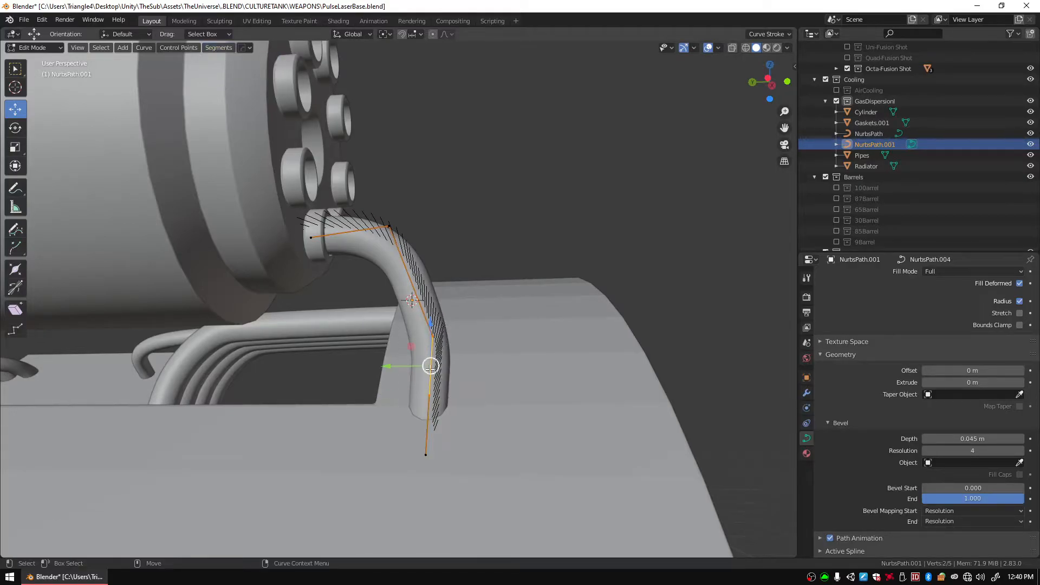
Raise the bend point and the new control point along Z, and shift the two lowest points about 0.09 m along negative Y.
drag(428, 347, 430, 252)
drag(359, 312, 398, 321)
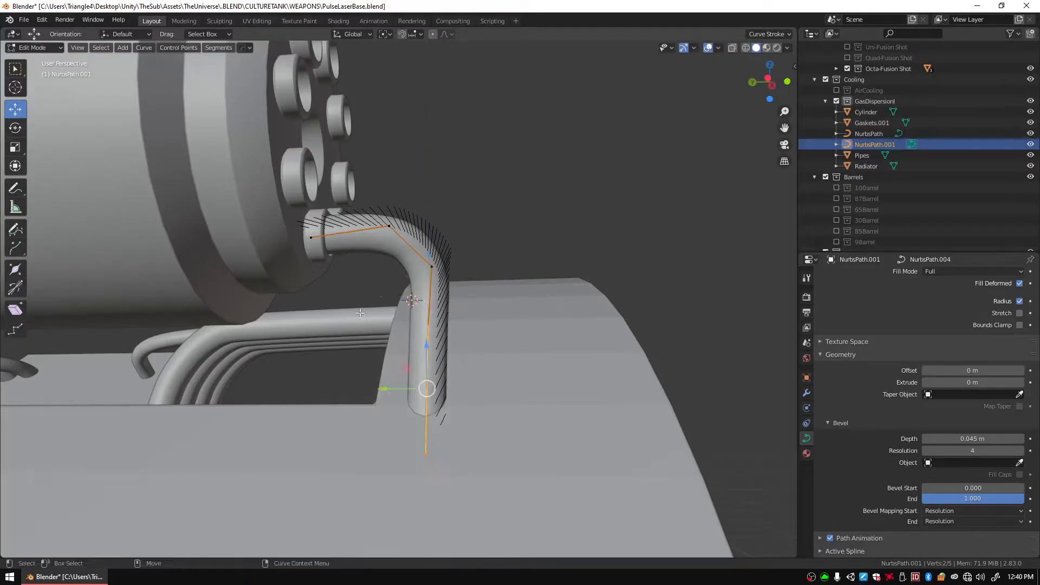
drag(387, 387, 432, 377)
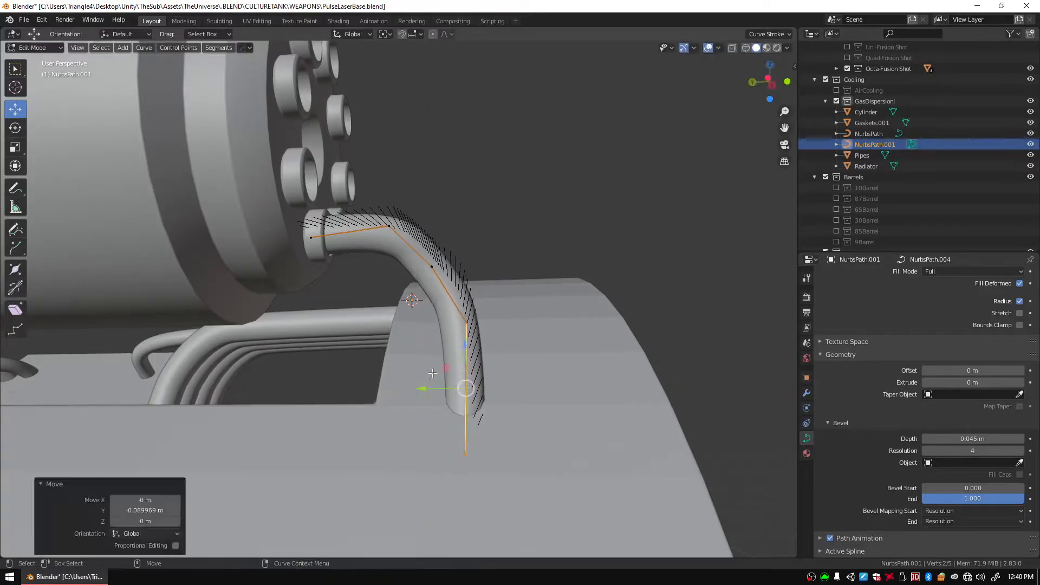
Raise the bend's control point and shift it along negative Y until it sits above the pipe's vertical run.
drag(420, 262, 441, 276)
drag(431, 227, 433, 201)
drag(393, 243, 426, 236)
middle_drag(425, 236, 423, 339)
Select the two lowest control points and shift them about 0.059 m along negative X towards the body's side.
drag(449, 290, 426, 366)
drag(431, 415, 450, 460)
drag(460, 408, 441, 410)
middle_drag(525, 346, 609, 310)
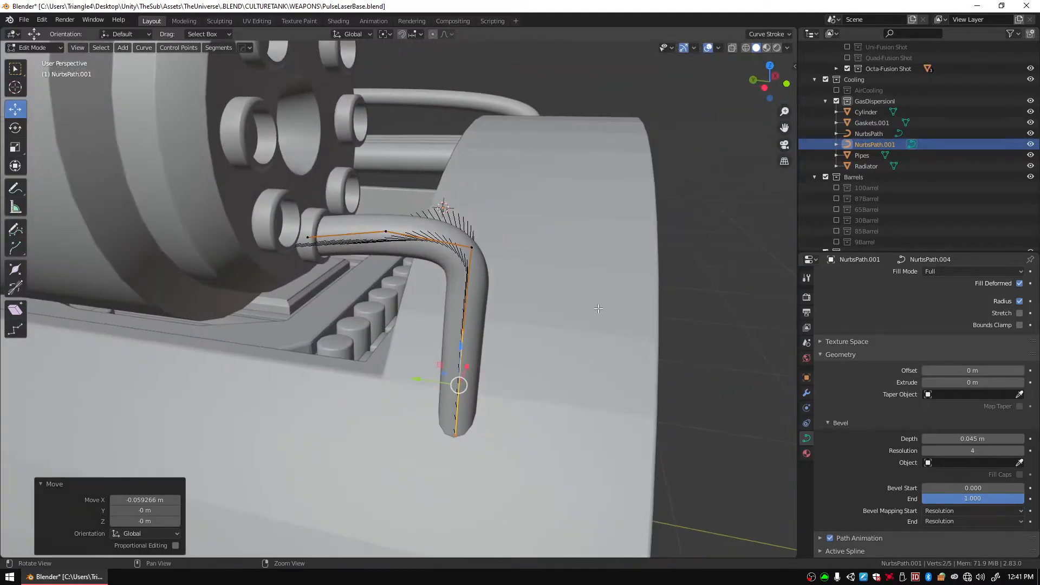
mouse_move(501, 344)
middle_down()
mouse_move(476, 339)
mouse_move(517, 340)
middle_up()
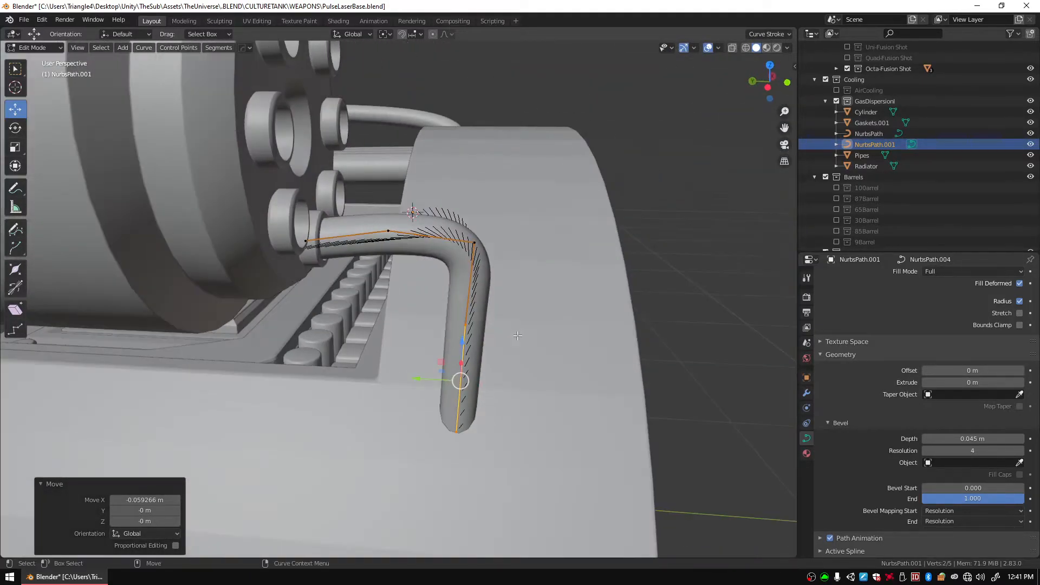
Lower the two control points of the pipe's upper horizontal run about 0.017 m along Z.
key(Tab)
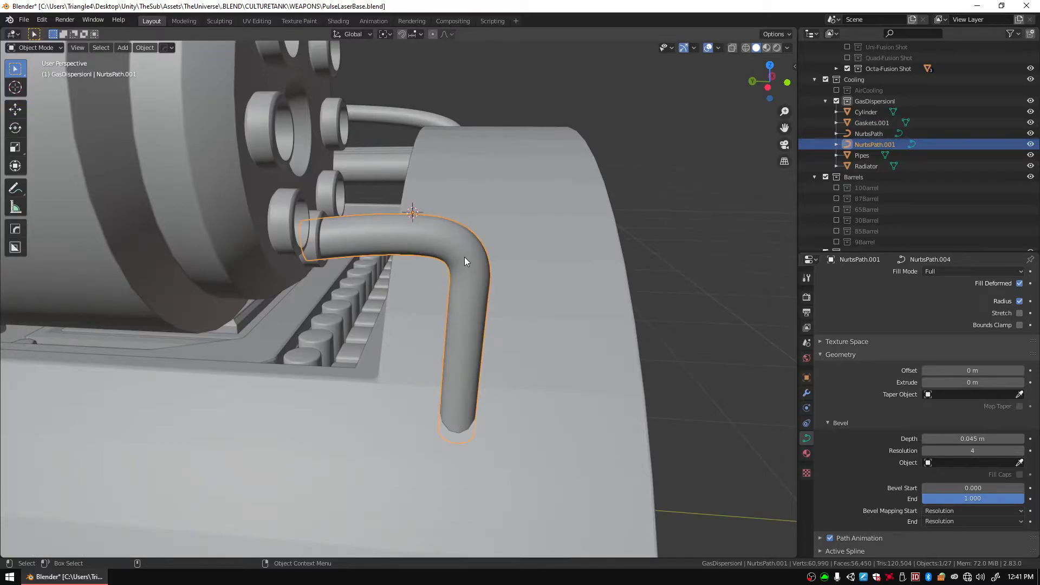
key(Tab)
middle_drag(397, 188, 396, 174)
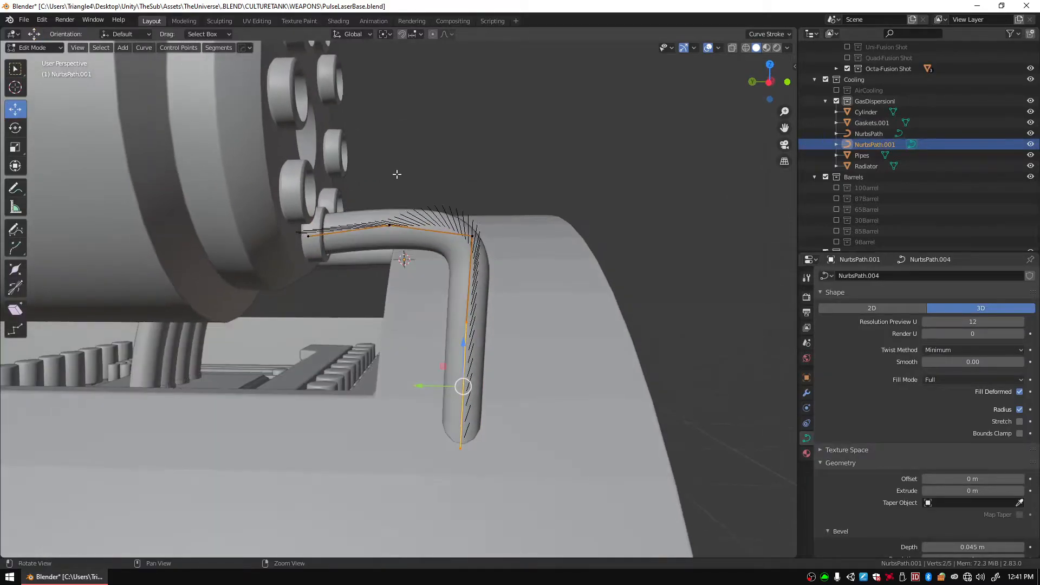
drag(429, 186, 433, 196)
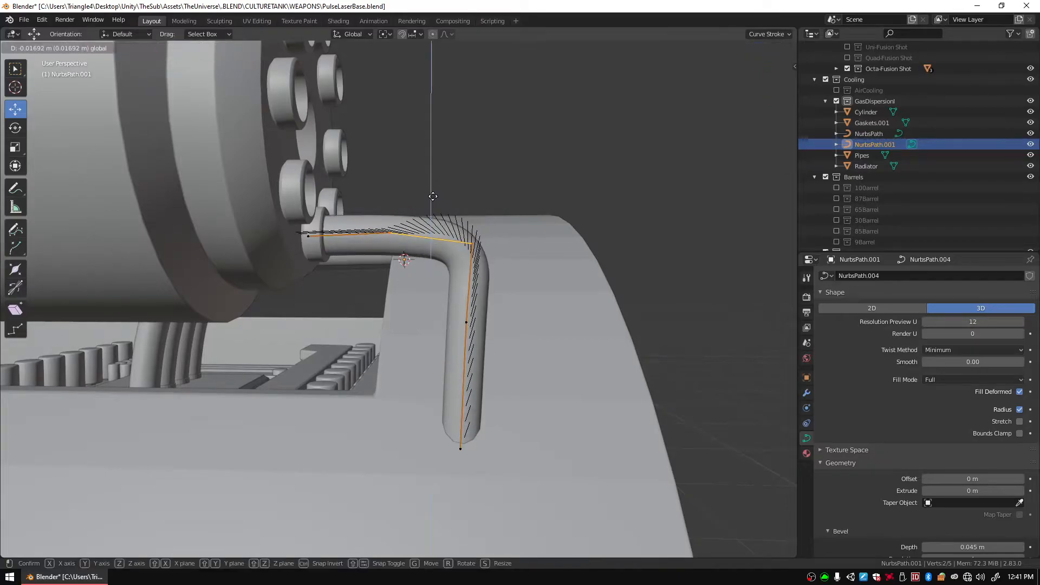
middle_drag(432, 196, 416, 197)
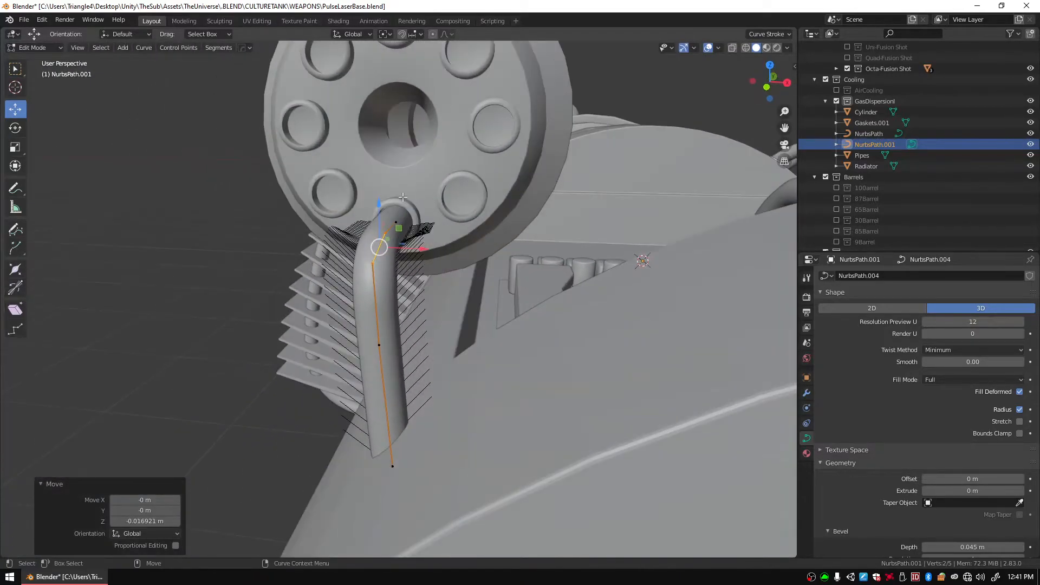
middle_drag(489, 257, 453, 304)
scroll(467, 287, down, 9)
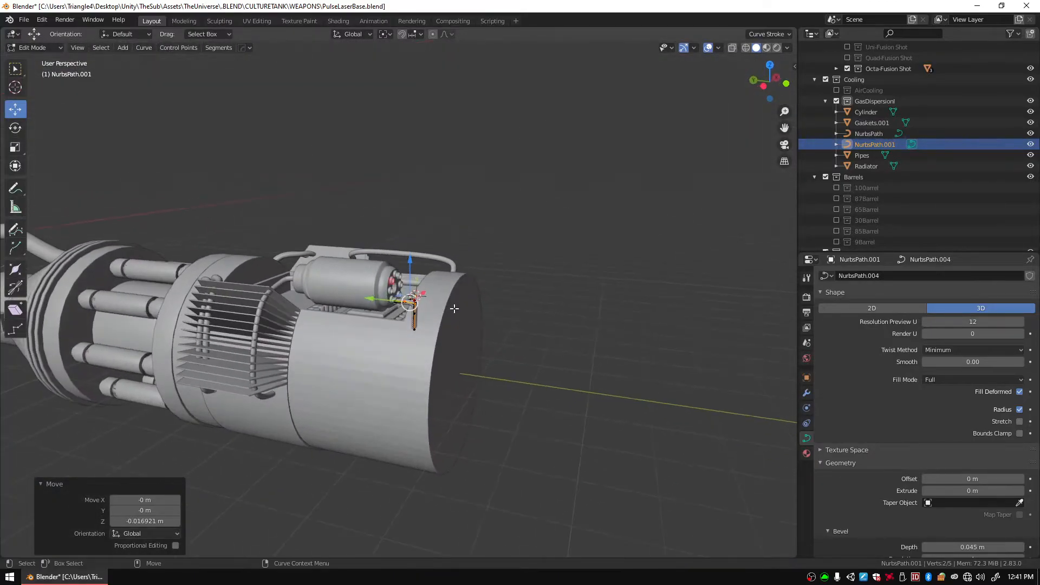
scroll(449, 313, up, 4)
scroll(449, 313, up, 5)
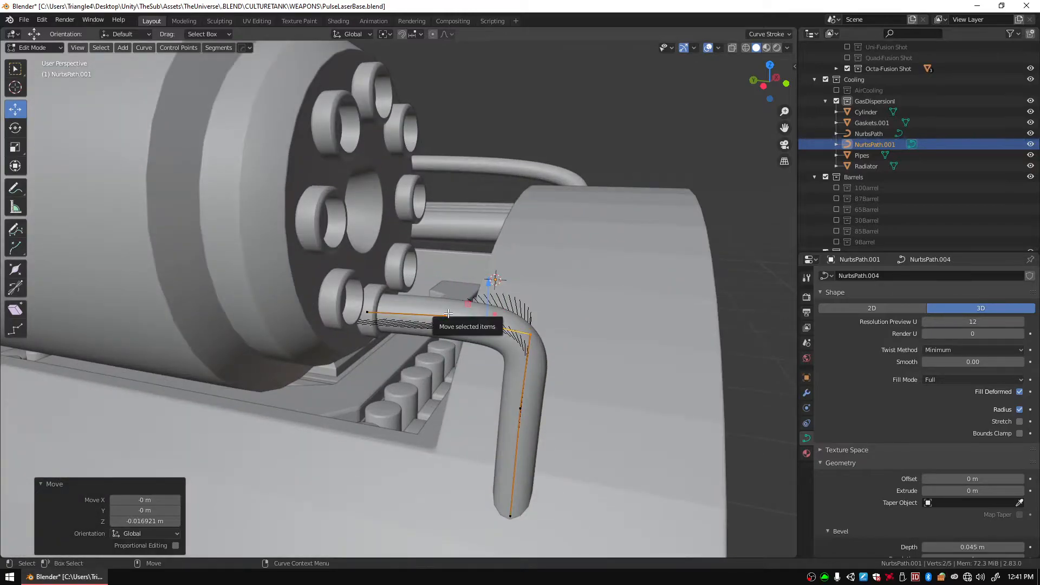
Duplicate the finished pipe and move the copy about 0.166 m along X and 0.066 m up to the adjacent lower socket.
key(Tab)
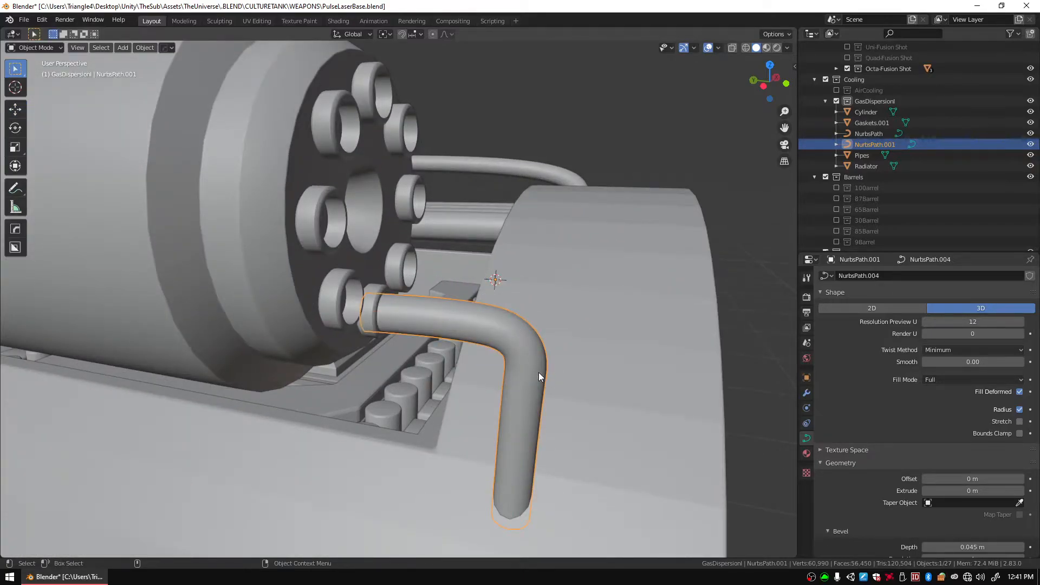
key(shift+d)
key(Escape)
middle_drag(547, 396, 431, 369)
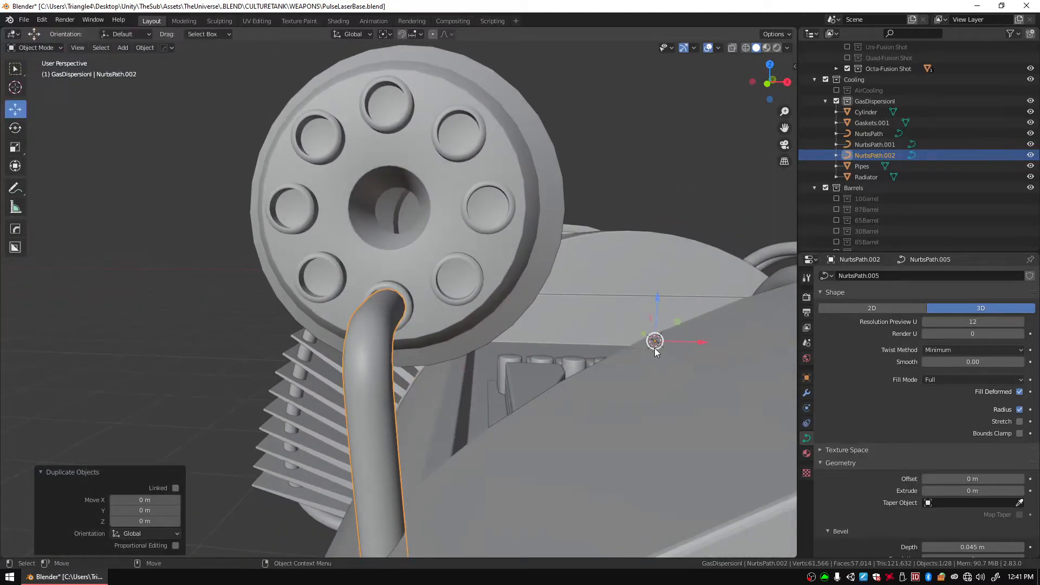
drag(696, 342, 787, 343)
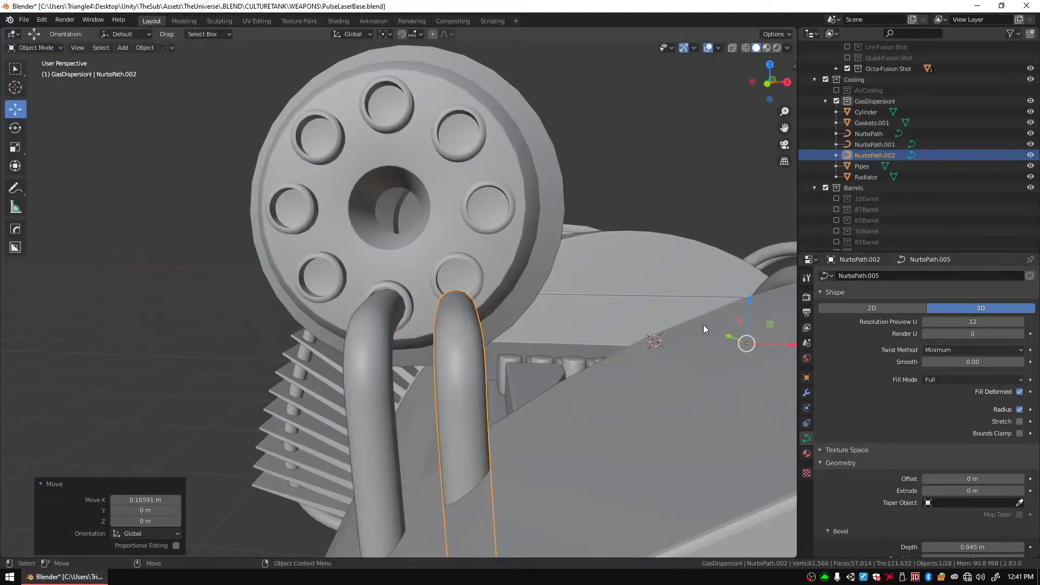
drag(748, 302, 749, 273)
click(746, 264)
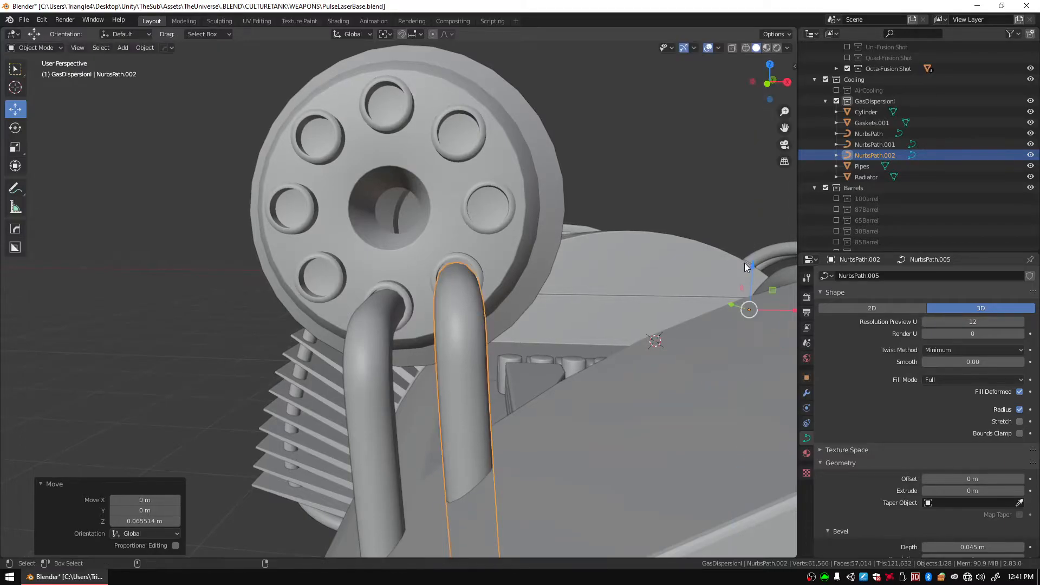
Move the copied pipe's origin to its own geometry and raise the pipe about 0.005 m to centre it in the socket.
key(ctrl+alt+shift+c)
click(744, 262)
middle_drag(657, 193, 466, 323)
drag(448, 366, 450, 360)
middle_drag(450, 359, 391, 328)
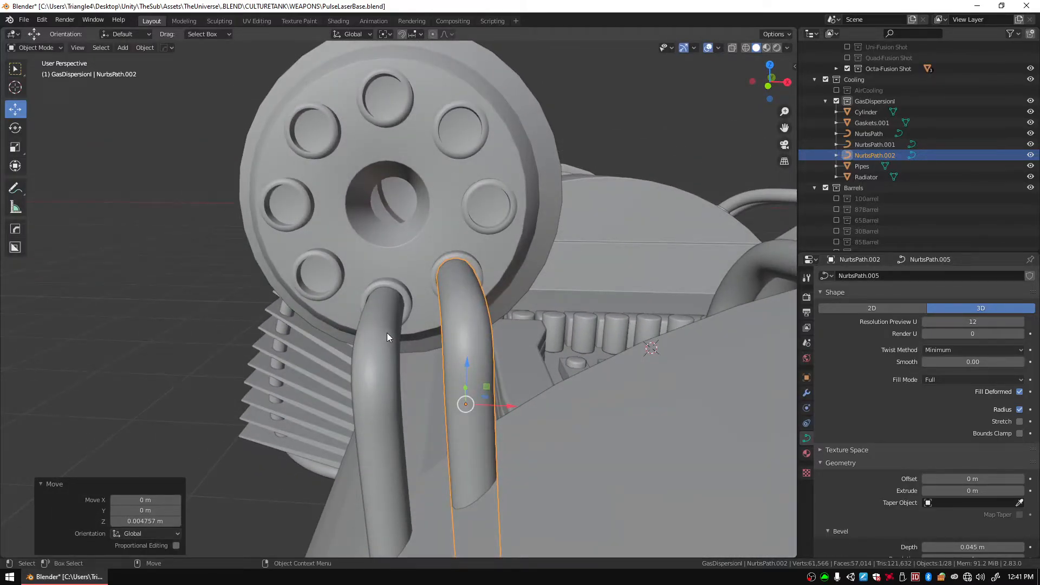
Duplicate the copied pipe and move the new one about 0.335 m along negative X to the opposite lower socket.
key(shift+d)
key(Escape)
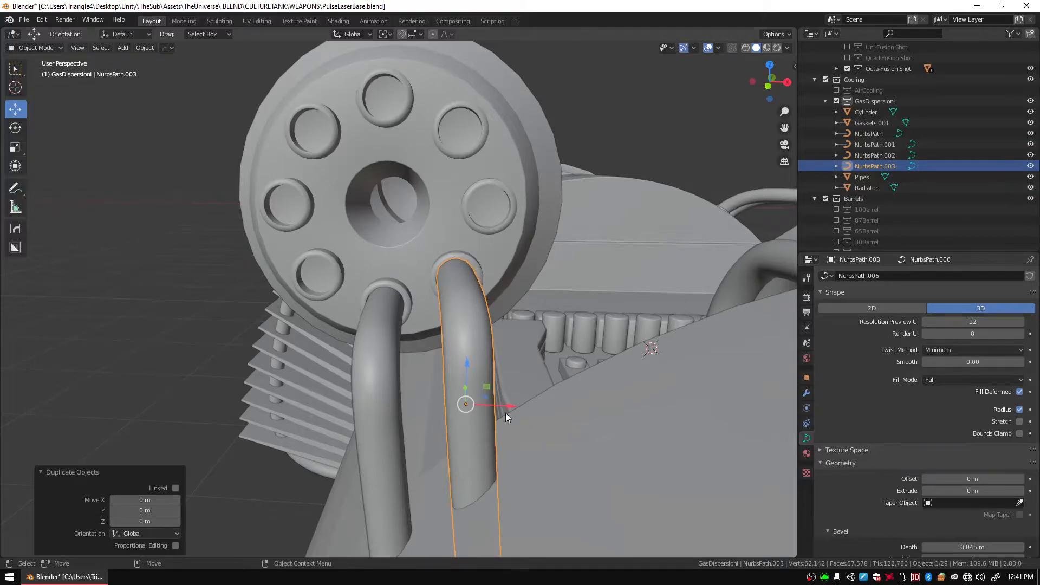
key(g)
key(x)
click(354, 405)
middle_drag(354, 405, 473, 393)
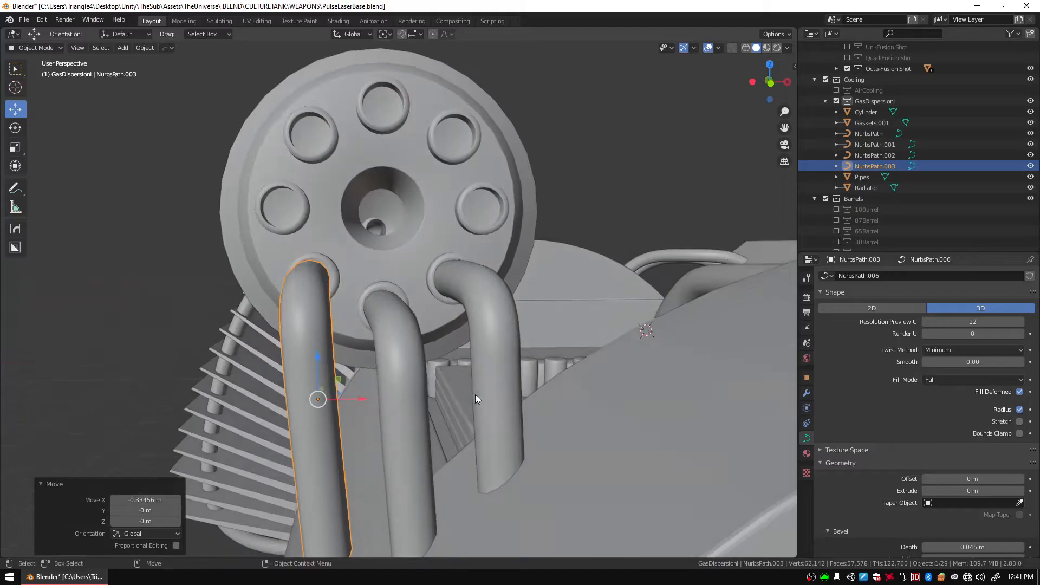
Nudge the lower-left pipe slightly along X so its end sits centred in its socket.
middle_drag(389, 391, 353, 327)
click(678, 282)
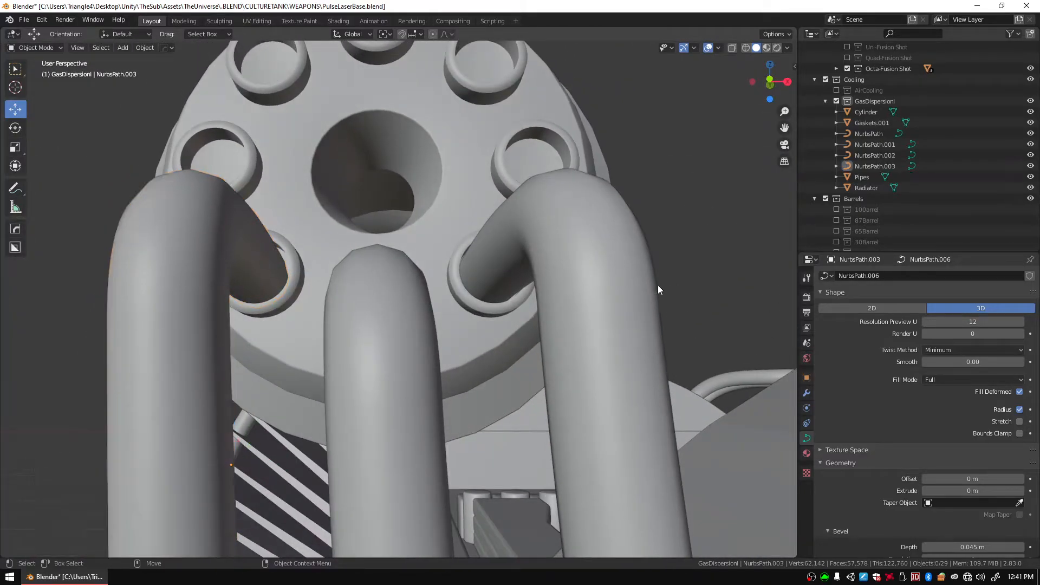
middle_drag(669, 279, 600, 315)
click(245, 294)
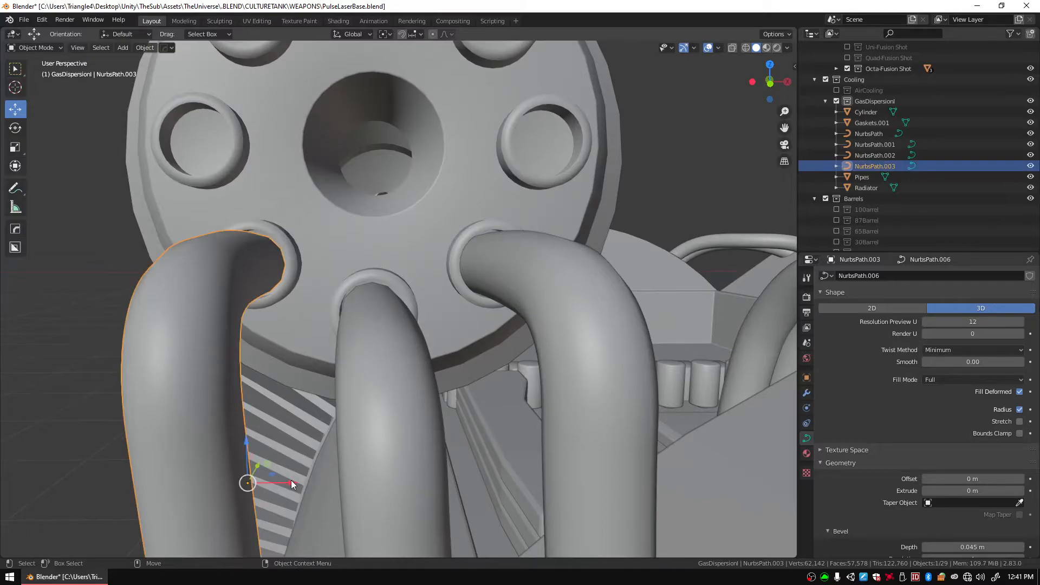
drag(291, 481, 295, 481)
Duplicate the two lower side pipes, raise the copies 0.161 m in Z and shift them about 0.077 m along X.
click(523, 299)
shift+click(221, 267)
key(shift+d)
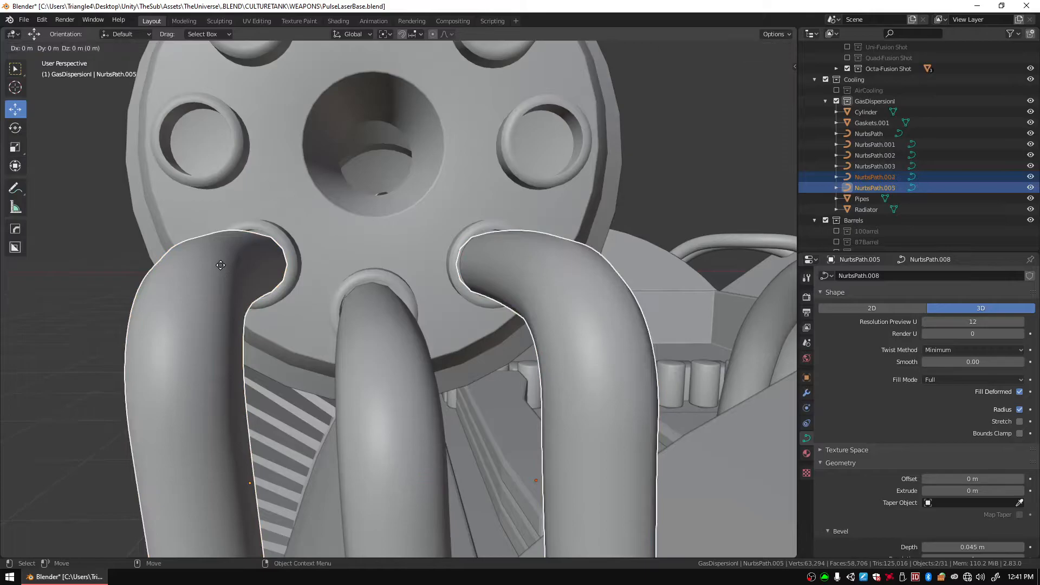
right_click(221, 269)
drag(399, 436, 471, 313)
key(g)
key(x)
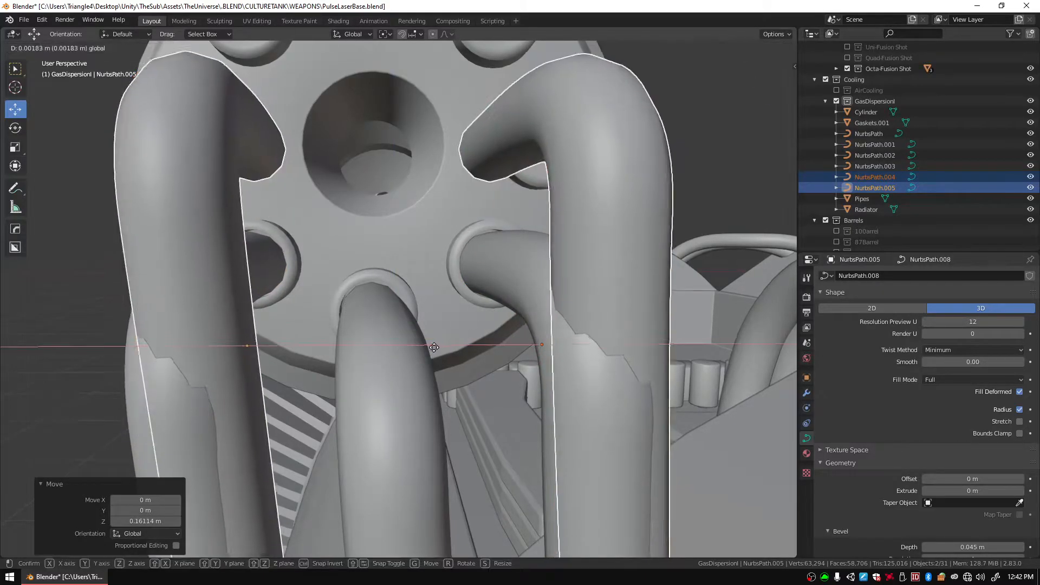
click(498, 331)
Fine-tune the copied pair by about 0.004 m up and slightly along X so the right copy fits the right middle socket.
middle_drag(498, 331, 365, 418)
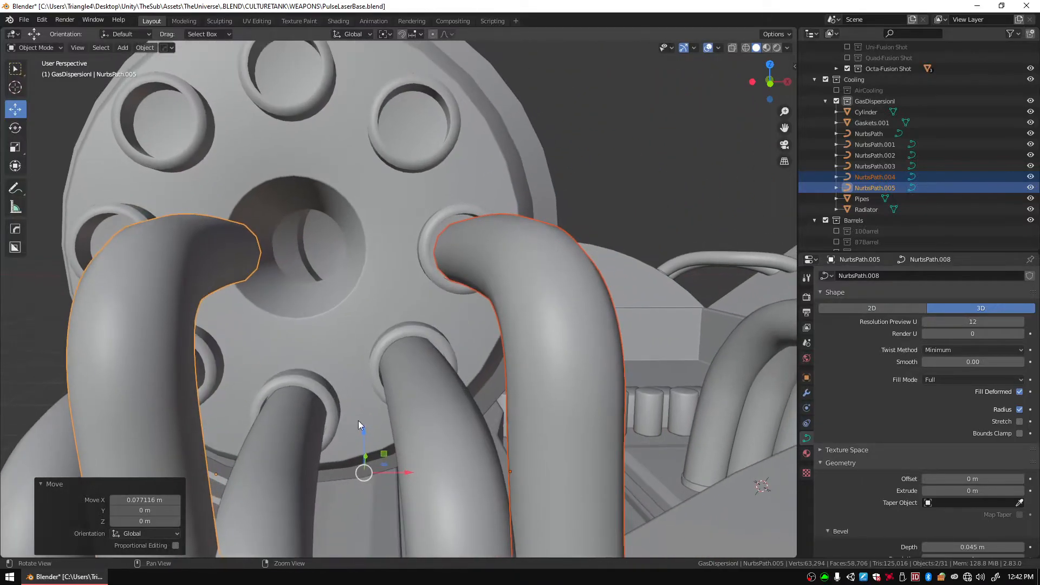
drag(368, 436, 364, 425)
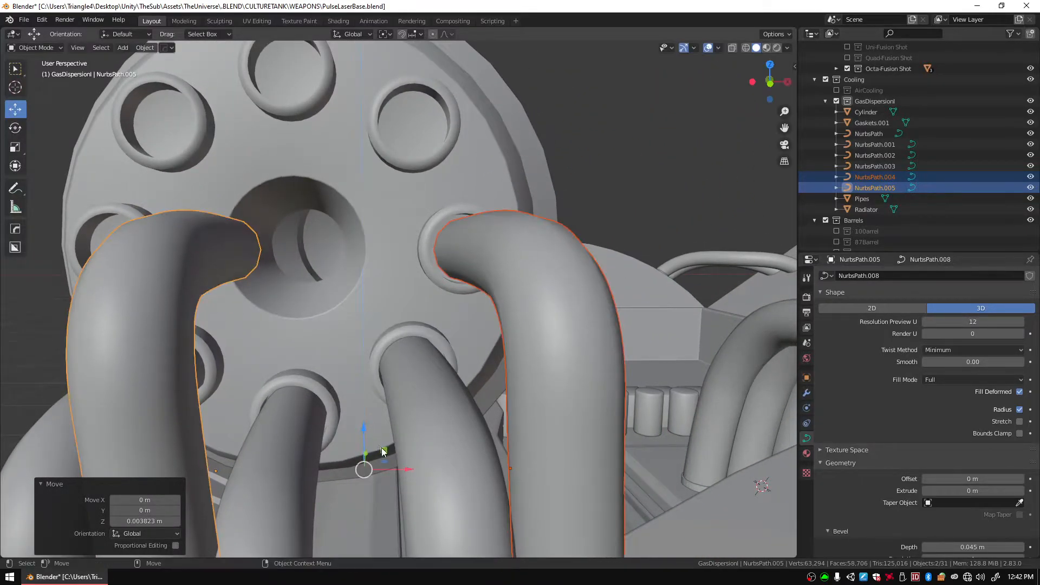
drag(407, 469, 400, 470)
middle_drag(563, 360, 430, 392)
drag(358, 468, 357, 468)
middle_drag(357, 468, 447, 289)
Shift only the left copied pipe about -0.138 m along X into the left middle socket.
scroll(230, 308, down, 4)
click(252, 303)
click(453, 288)
drag(460, 381, 378, 396)
middle_drag(377, 395, 452, 216)
scroll(470, 211, up, 2)
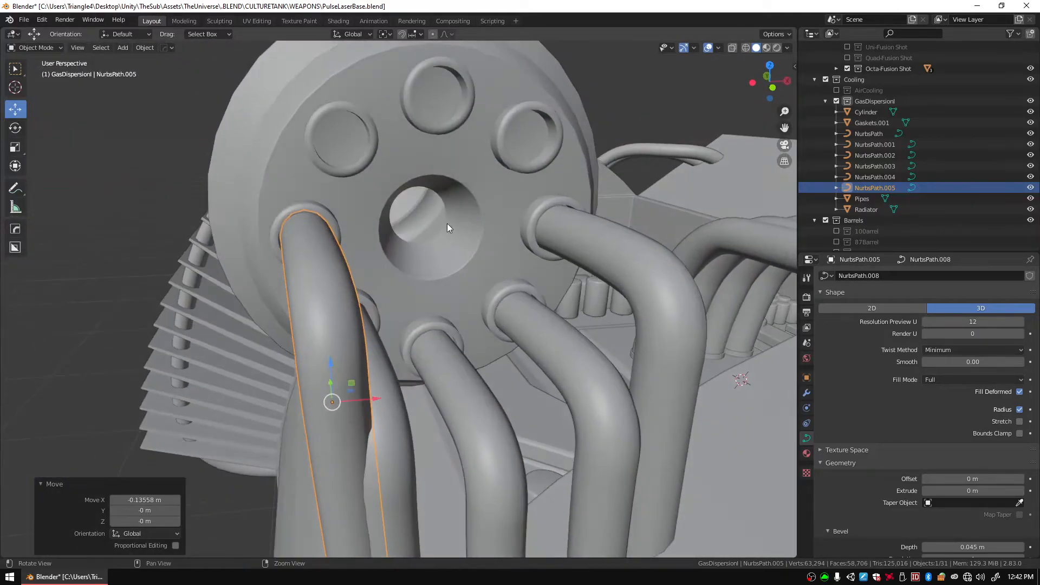
drag(372, 397, 370, 396)
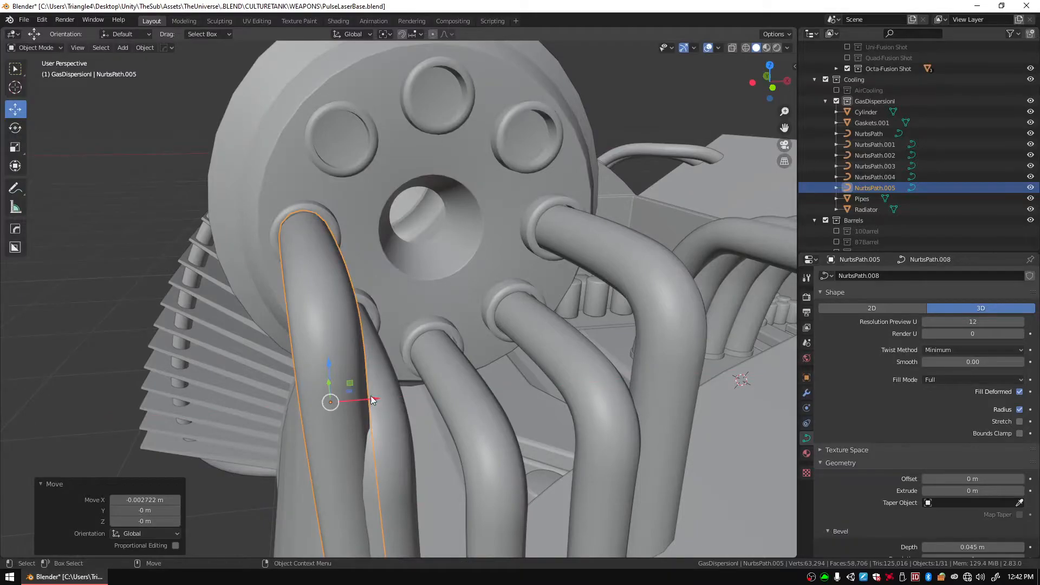
Duplicate the two lower side pipes again and raise the copies 0.331 m in Z to the upper side sockets.
shift+click(599, 258)
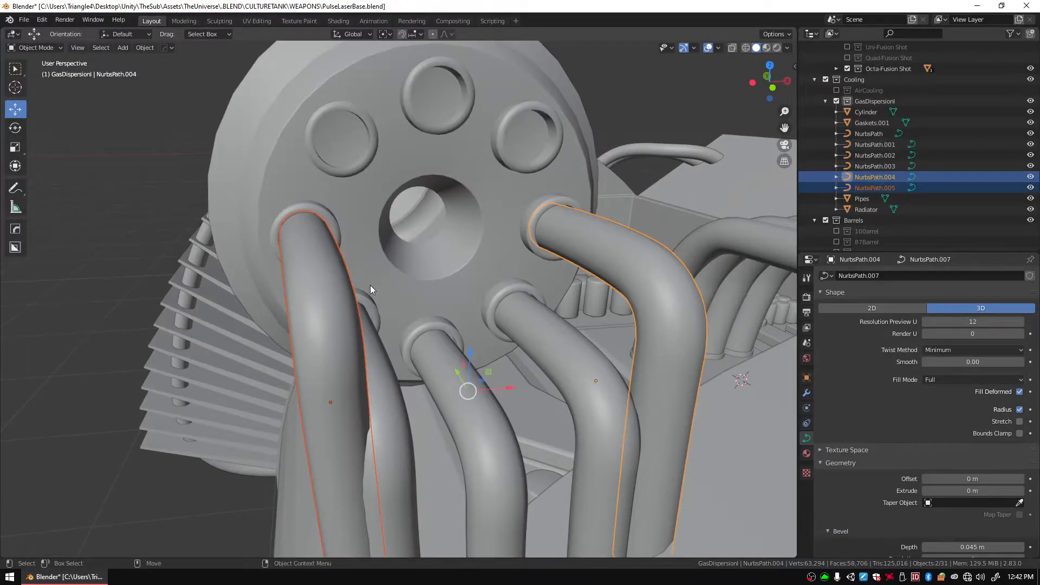
click(529, 337)
shift+click(400, 410)
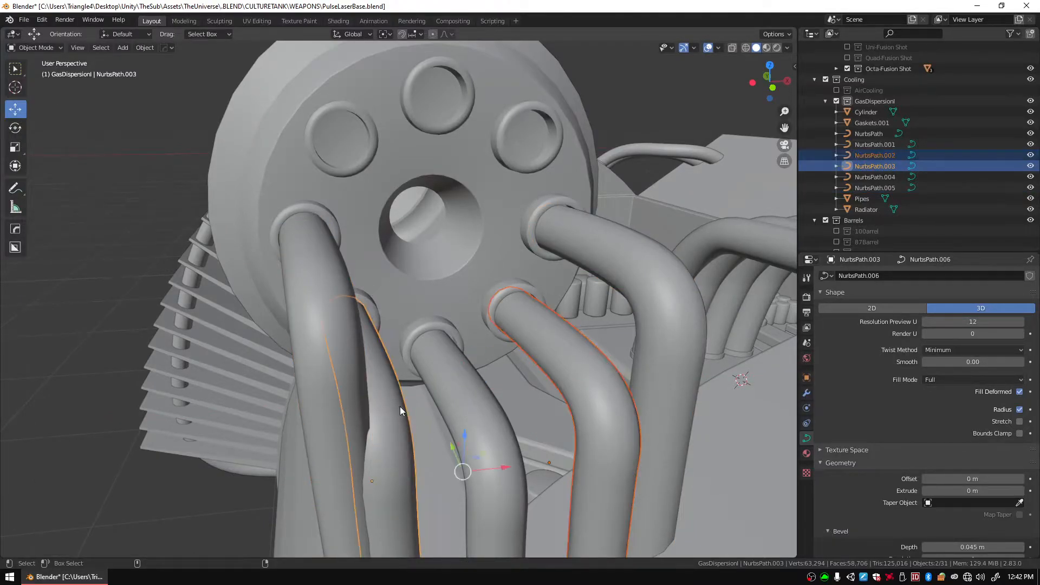
key(shift+d)
right_click(400, 409)
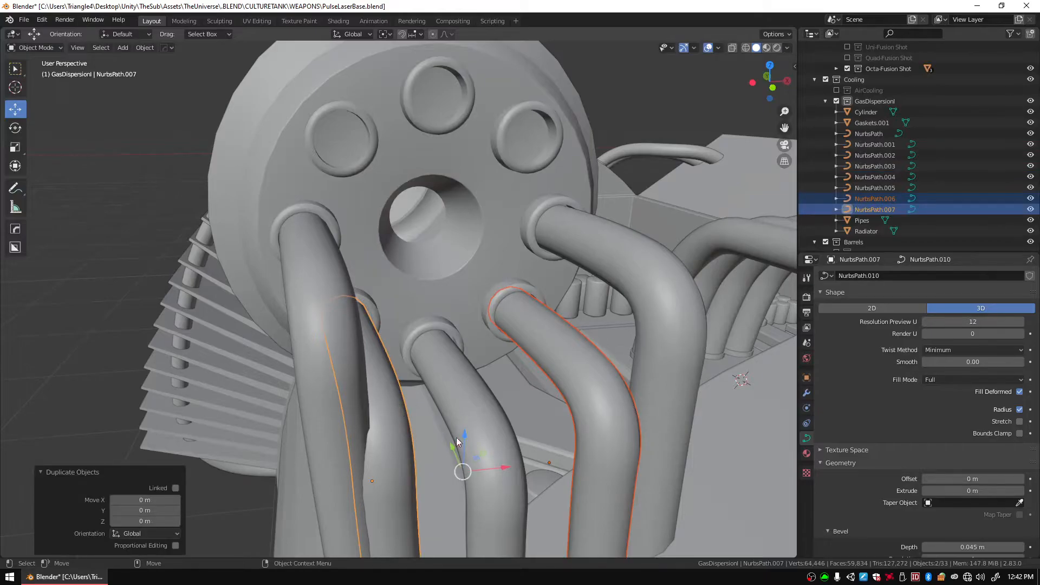
key(g)
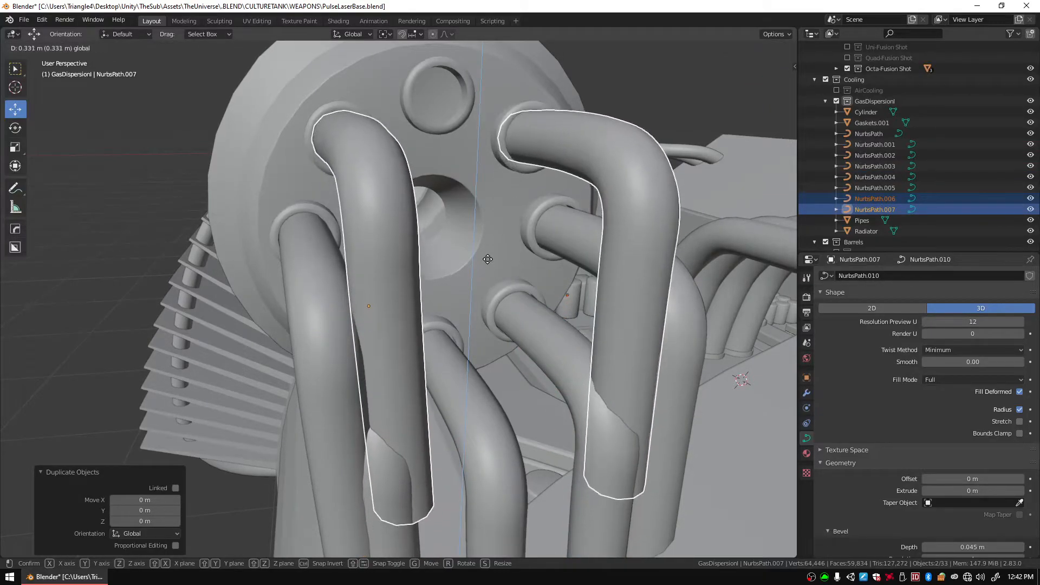
click(488, 258)
middle_drag(488, 258, 522, 219)
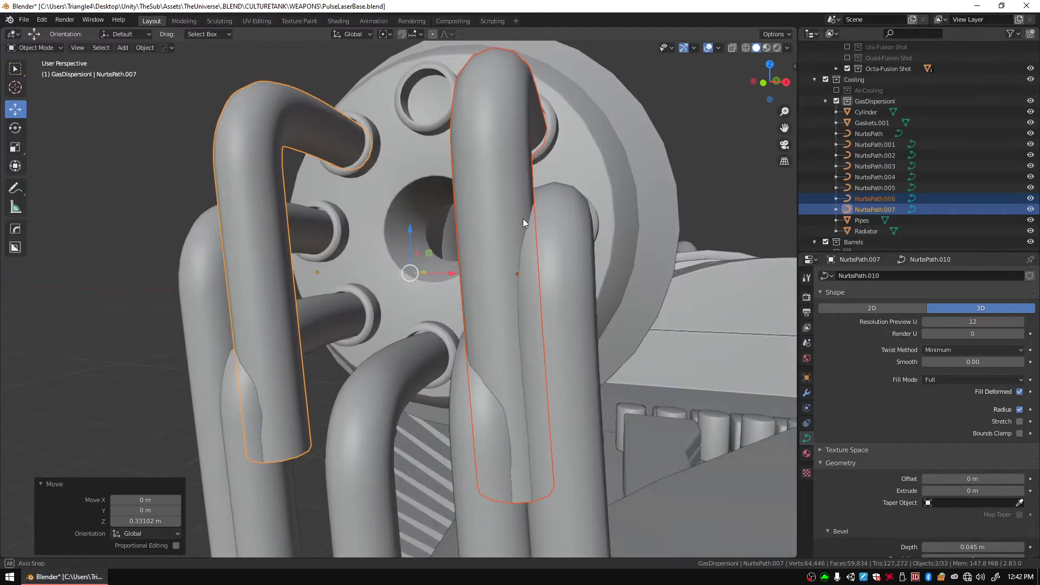
Duplicate the bottom centre pipe, centre its origin on the geometry and raise the copy 0.475 m to the topmost socket.
click(414, 380)
key(shift+d)
right_click(415, 380)
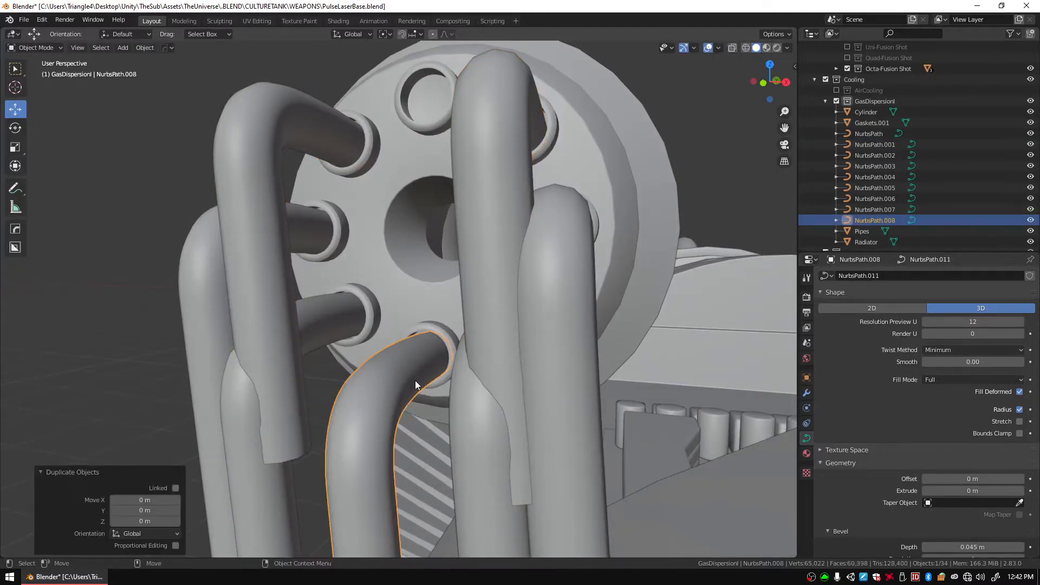
scroll(424, 374, down, 5)
scroll(431, 373, up, 4)
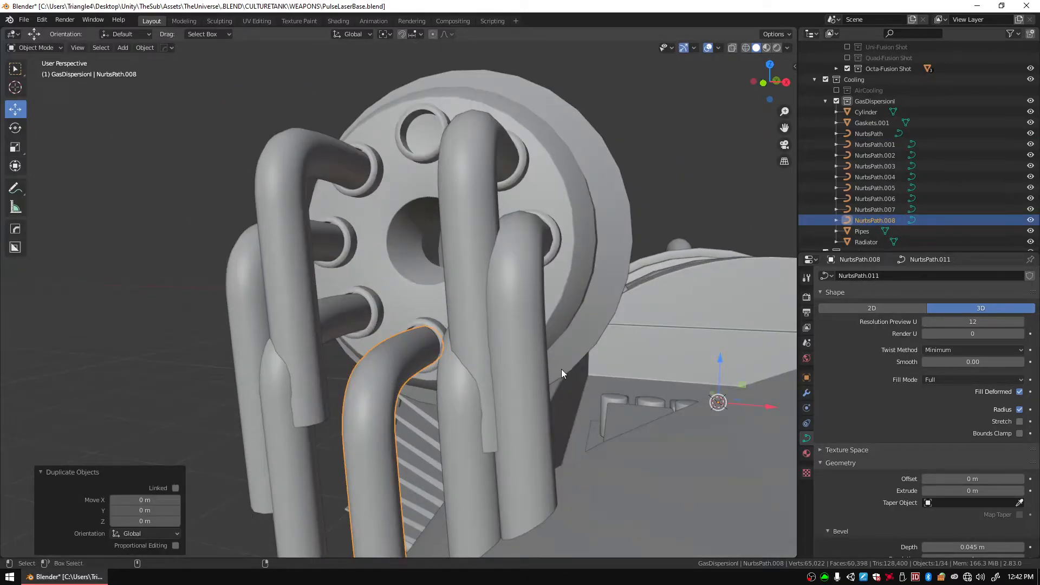
key(ctrl+alt+shift+c)
drag(411, 440, 394, 195)
middle_drag(394, 195, 475, 274)
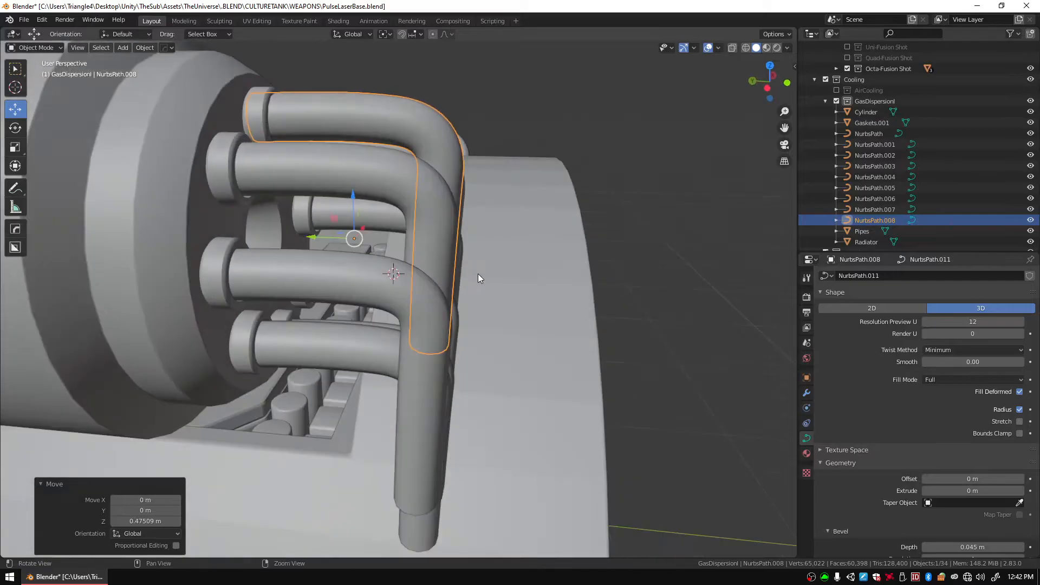
Edit the top pipe's curve: move its bend and vertical run outward along Y, and lower the bend point 0.012 m.
key(Tab)
drag(430, 101, 420, 374)
drag(577, 91, 428, 211)
drag(399, 249, 487, 202)
click(517, 124)
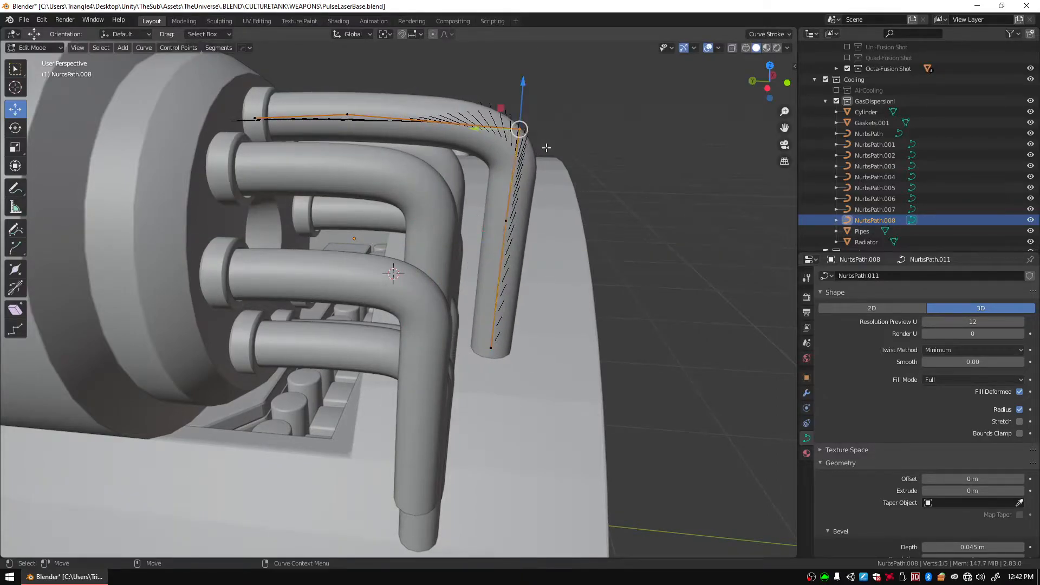
drag(518, 102, 517, 110)
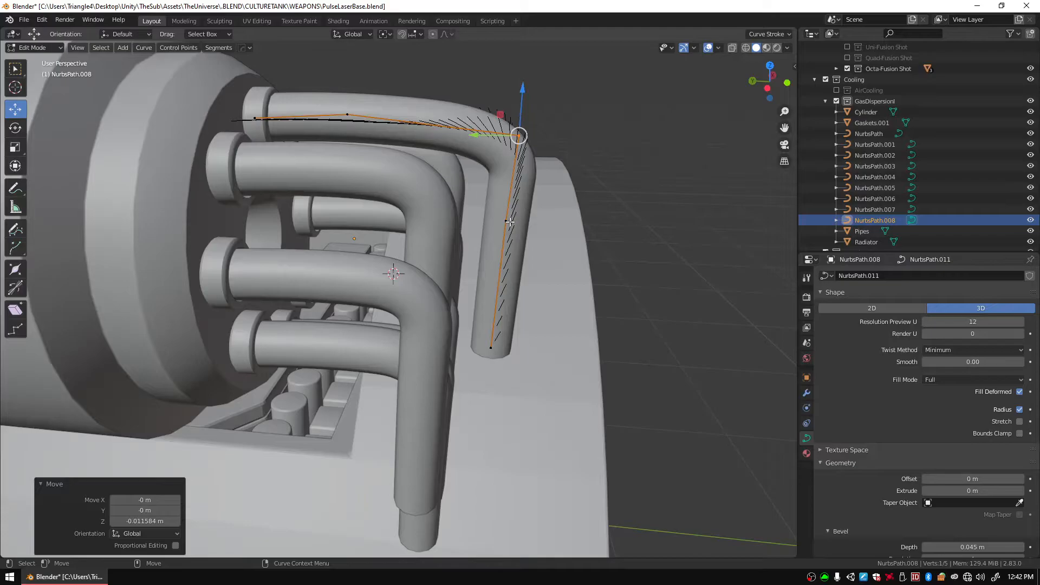
Subdivide the top pipe's segment below the bend once and move the points beneath the bend down 0.309 m.
shift+click(508, 221)
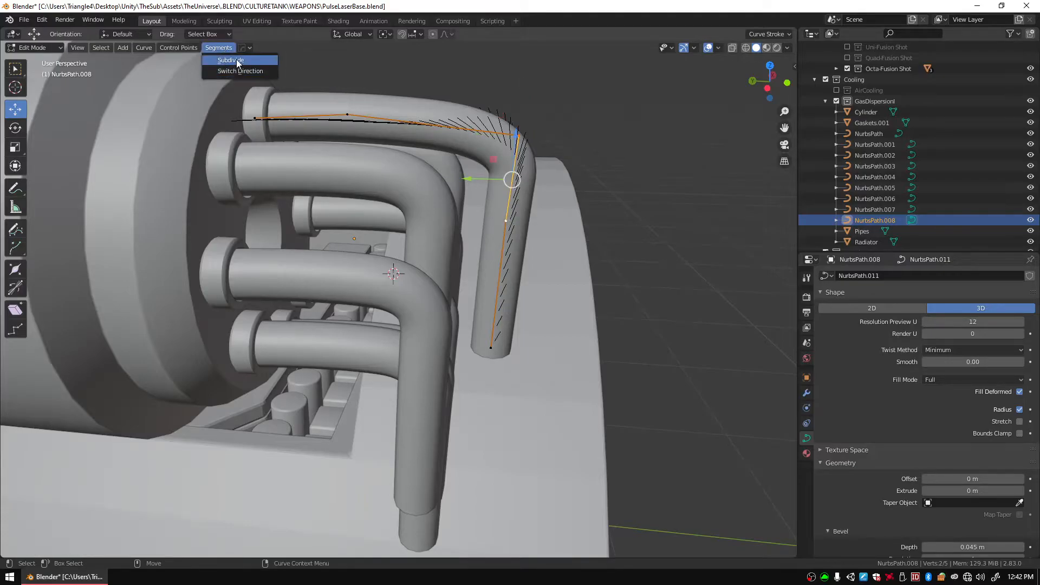
click(236, 61)
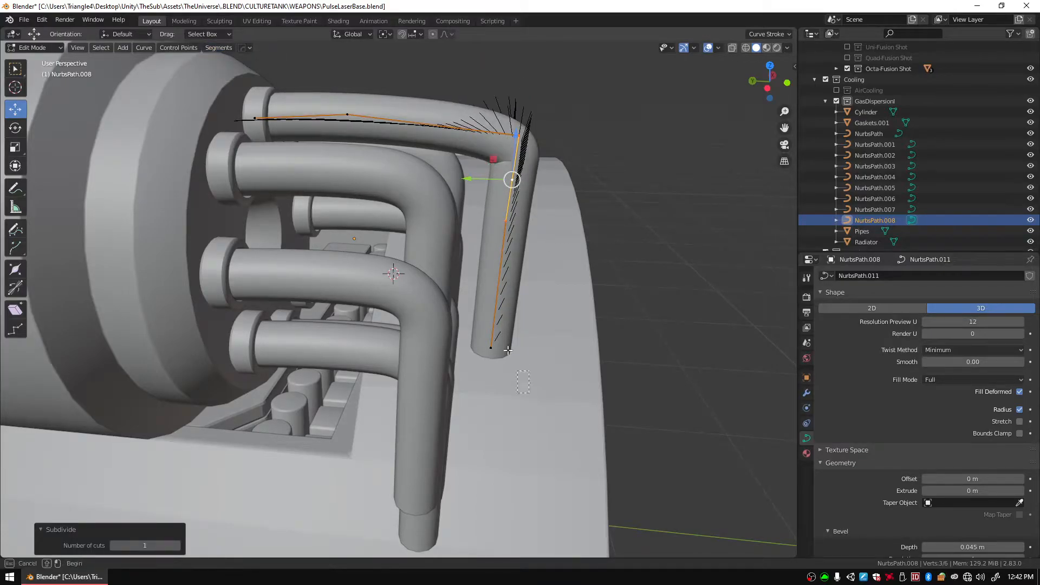
drag(455, 167, 455, 167)
drag(505, 226, 487, 369)
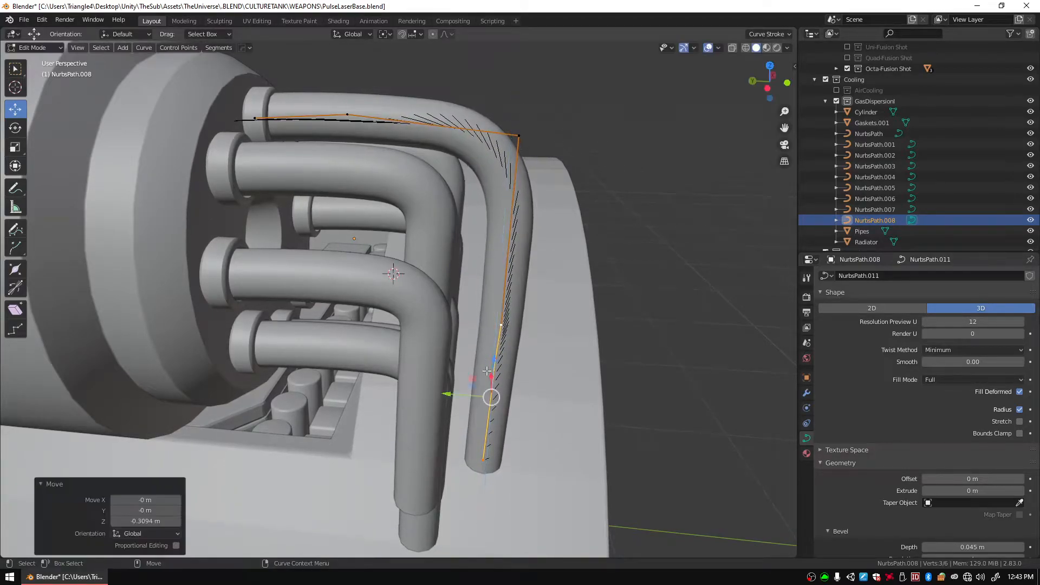
Delete the surplus middle control point from the top pipe's vertical run.
shift+middle_drag(594, 404, 600, 274)
click(580, 250)
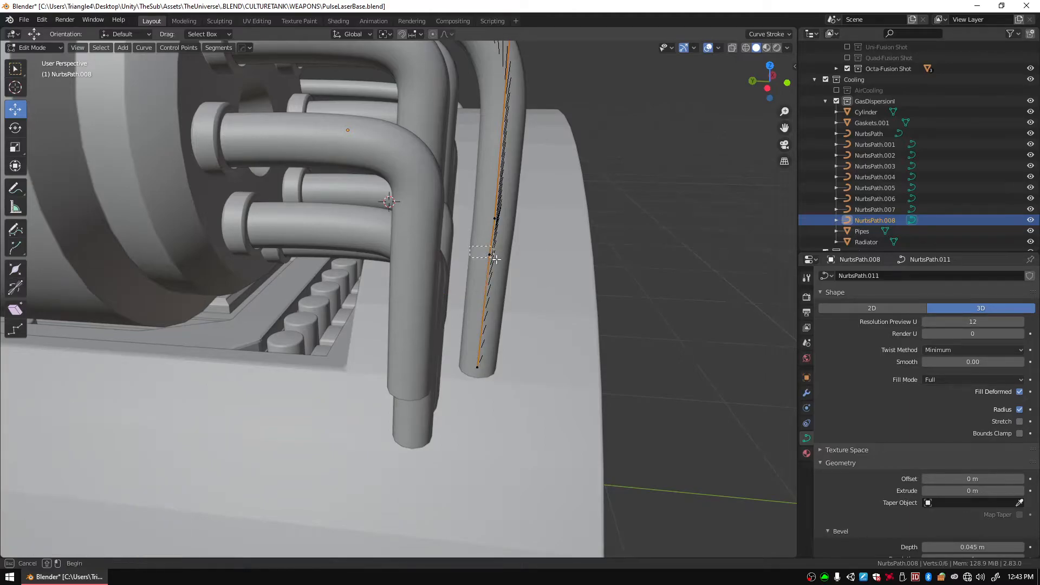
key(x)
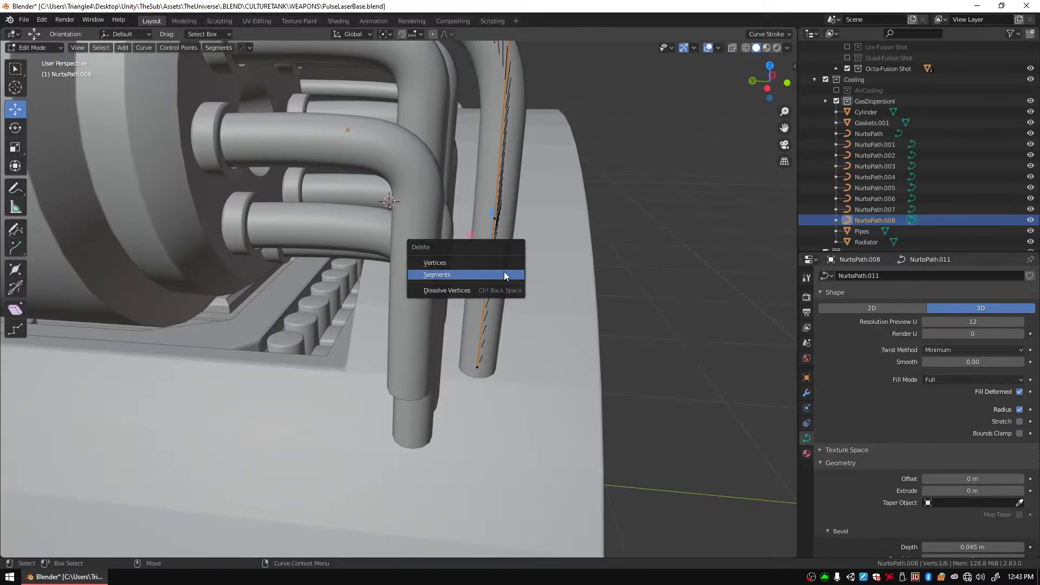
click(504, 274)
middle_drag(634, 289, 622, 280)
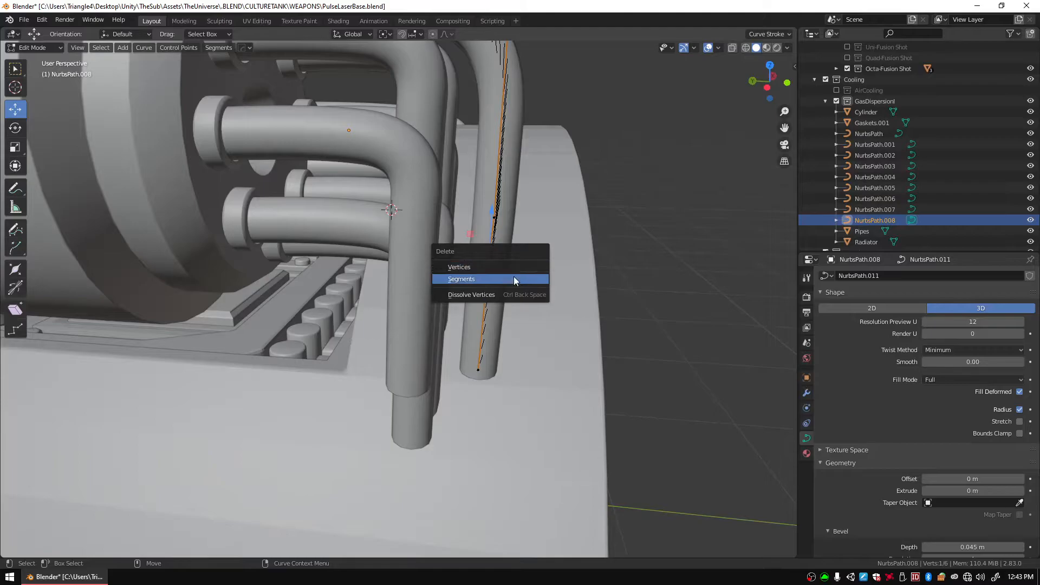
click(503, 266)
Lower the top pipe's end point 0.14 m towards the hull and finish editing the curve.
middle_drag(568, 270, 412, 313)
drag(436, 339, 436, 379)
middle_drag(437, 379, 460, 304)
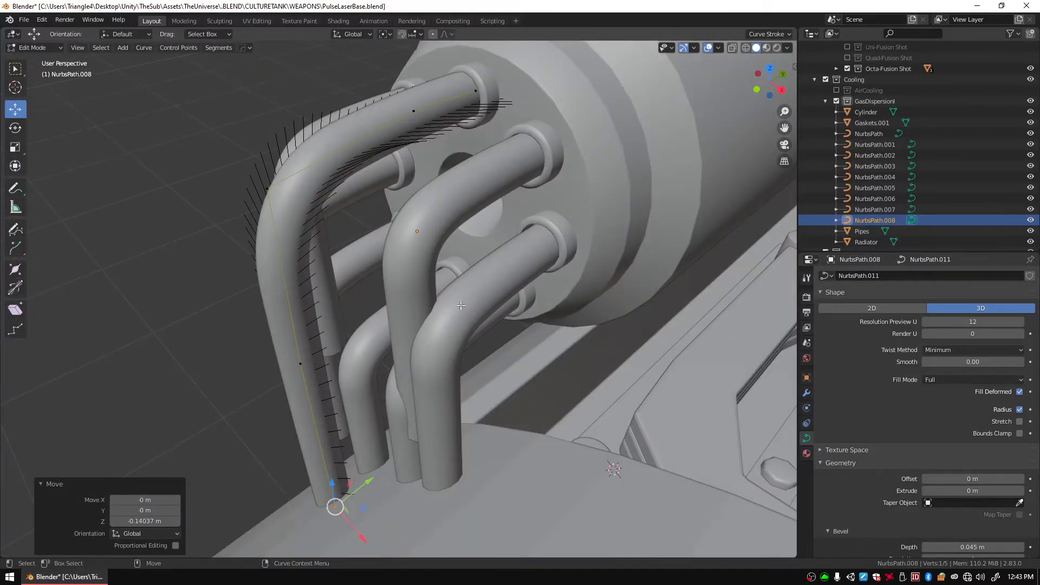
key(Tab)
Open both upper side pipes together for editing and extend their lower control points downward.
click(430, 235)
middle_drag(343, 219, 323, 213)
shift+click(323, 213)
alt+drag(323, 212, 460, 209)
key(Tab)
alt+drag(525, 232, 554, 180)
middle_drag(519, 165, 433, 115)
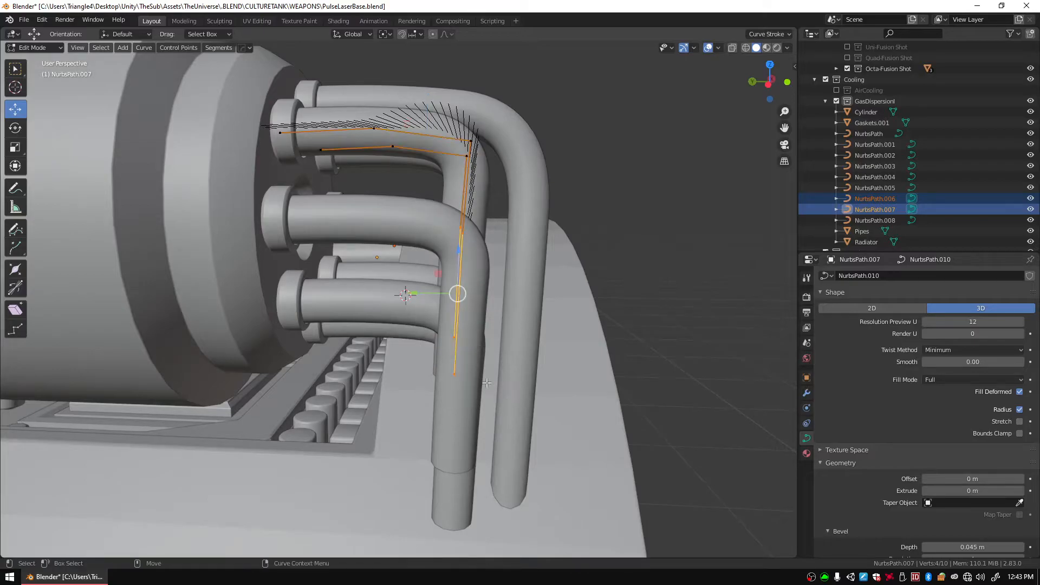
drag(459, 257, 460, 273)
drag(459, 331, 460, 334)
Move the bends and vertical runs of both upper side pipes outward along Y by 0.207 m, then partly back.
middle_drag(460, 335, 429, 116)
drag(581, 457, 582, 457)
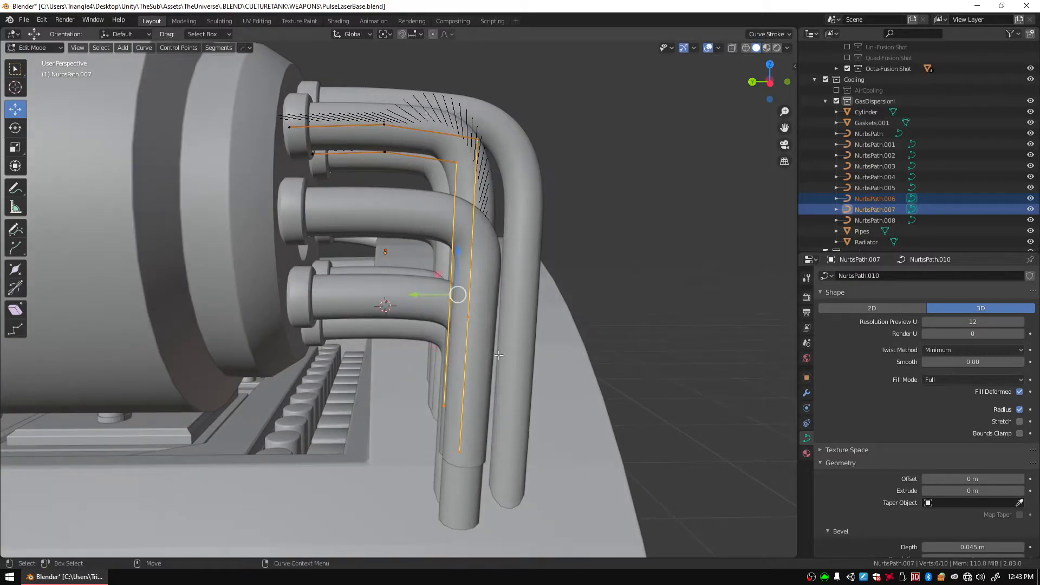
drag(415, 294, 502, 311)
middle_drag(502, 311, 620, 219)
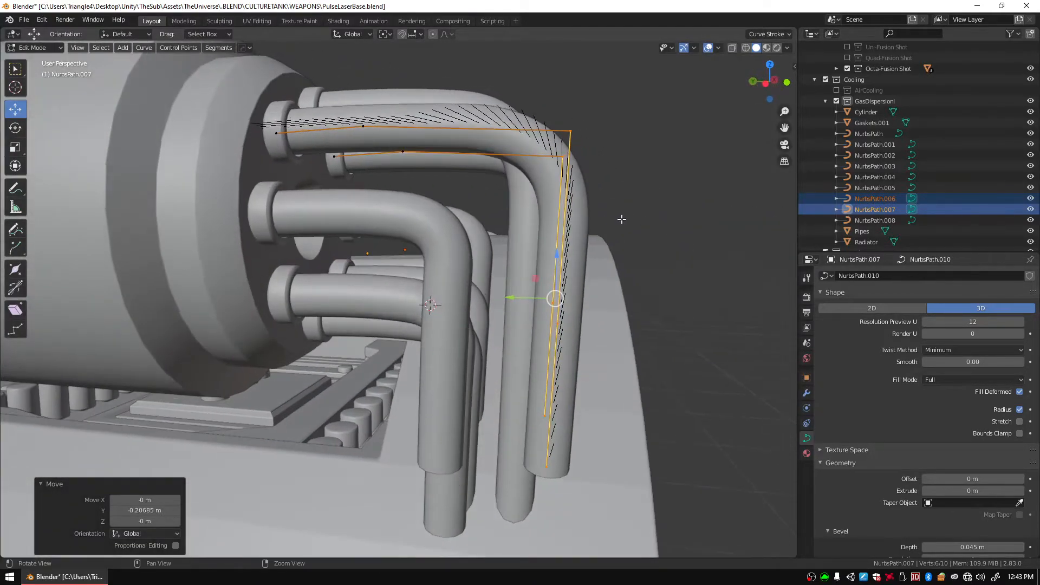
drag(516, 299, 471, 298)
middle_drag(471, 297, 520, 256)
Lower the bends and vertical runs of both upper side pipes and shift them -0.03 m along Y.
drag(521, 256, 536, 389)
mouse_move(580, 295)
middle_down()
mouse_move(408, 294)
mouse_move(368, 314)
mouse_move(541, 336)
mouse_move(595, 314)
mouse_move(588, 300)
middle_up()
drag(465, 401, 457, 401)
middle_drag(456, 402, 407, 276)
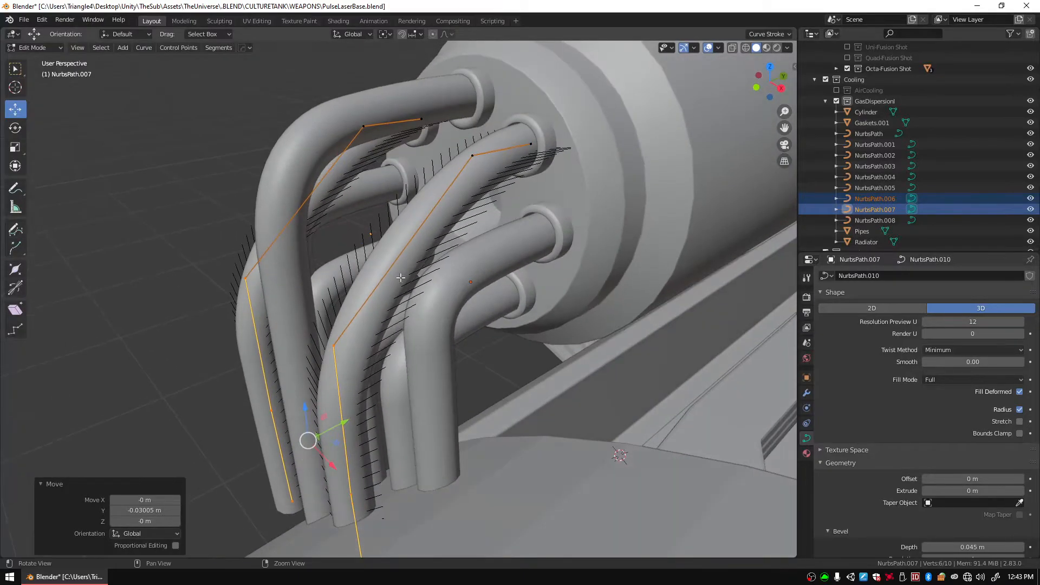
Subdivide the sloping segments of both upper side pipes once and move the new middle points upward and outward.
click(469, 155)
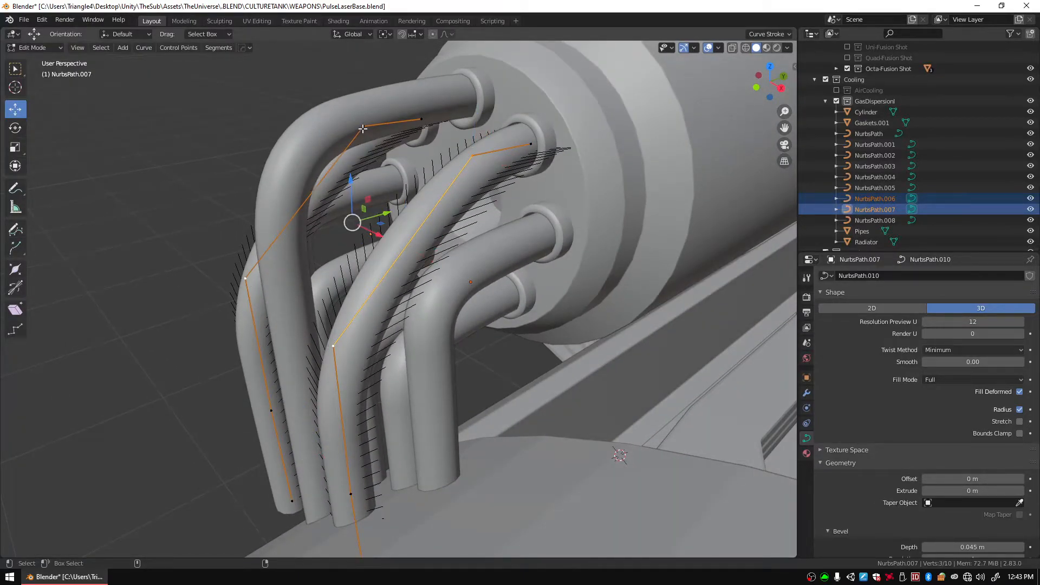
click(230, 59)
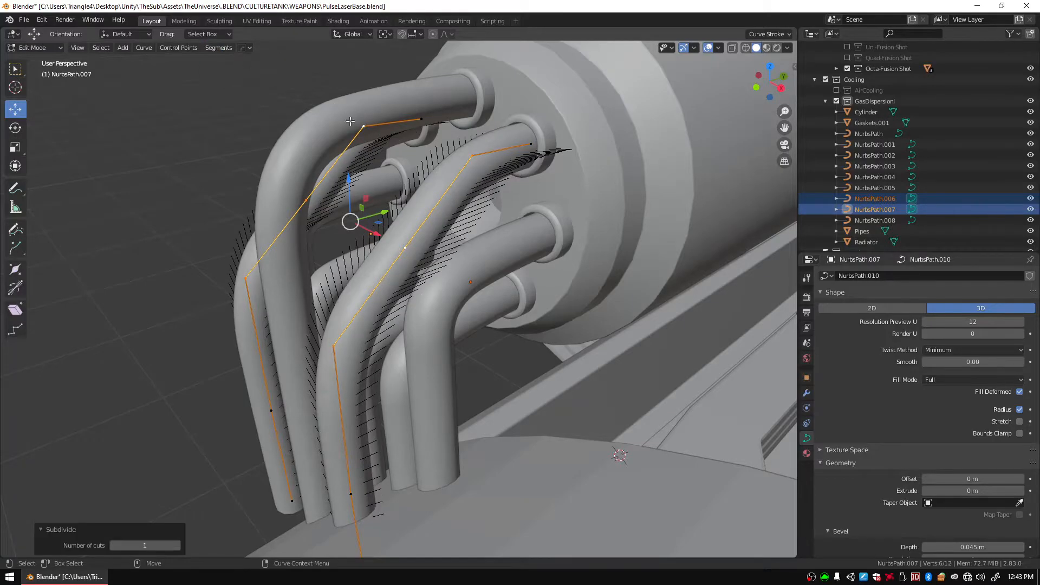
middle_drag(349, 119, 436, 193)
click(444, 229)
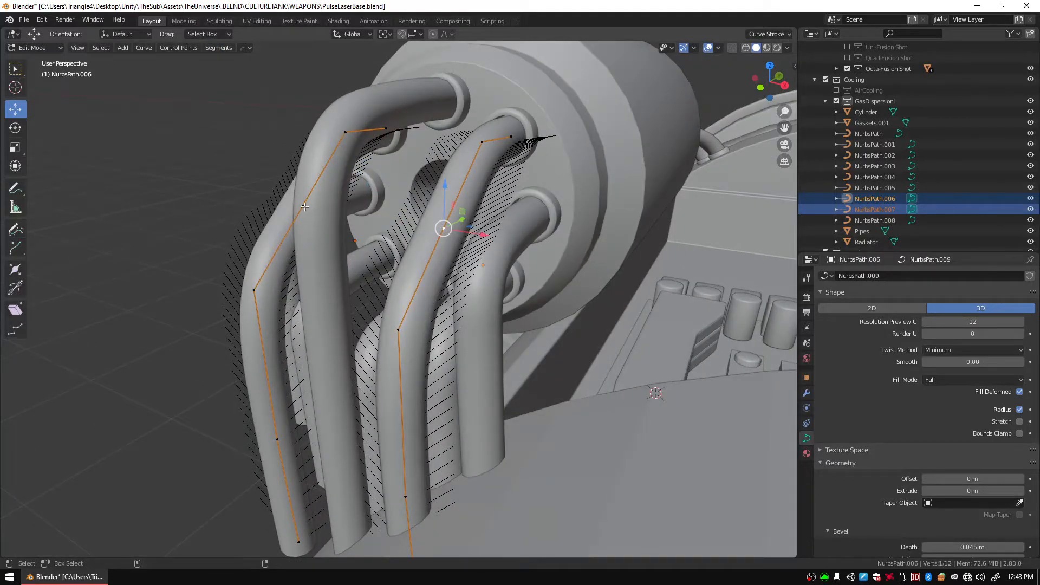
drag(367, 173, 370, 126)
middle_drag(439, 131, 388, 144)
drag(375, 171, 344, 173)
middle_drag(436, 174, 483, 167)
Lower the end point of the upper-left pipe 0.171 m towards the hull.
middle_drag(592, 168, 495, 382)
click(507, 390)
drag(481, 347, 482, 418)
middle_drag(482, 418, 487, 325)
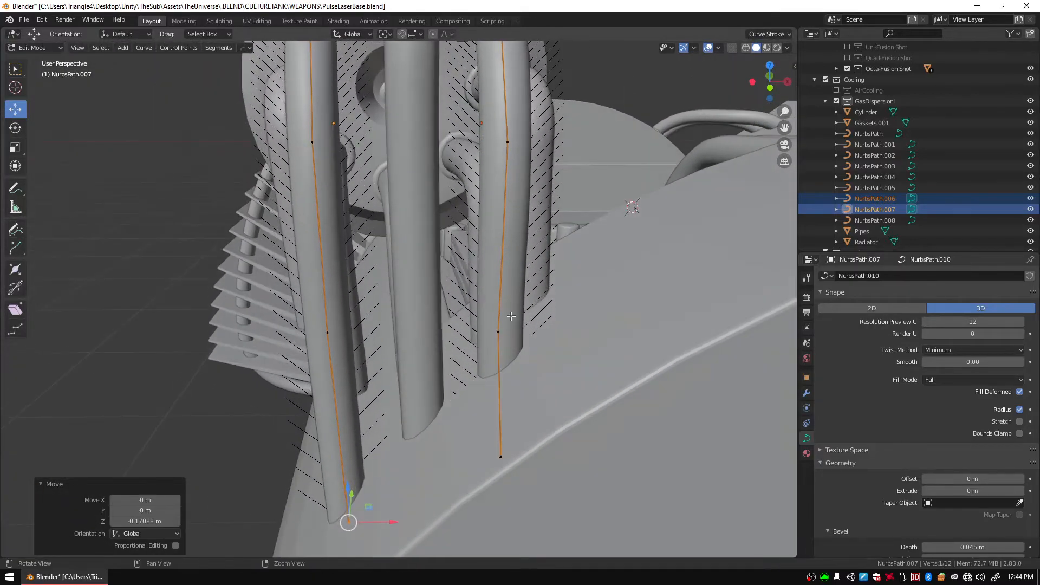
Nudge the upper-right pipe's lower control point slightly along X and finish editing both curves.
click(518, 349)
drag(538, 330, 542, 331)
middle_drag(543, 331, 508, 234)
key(Tab)
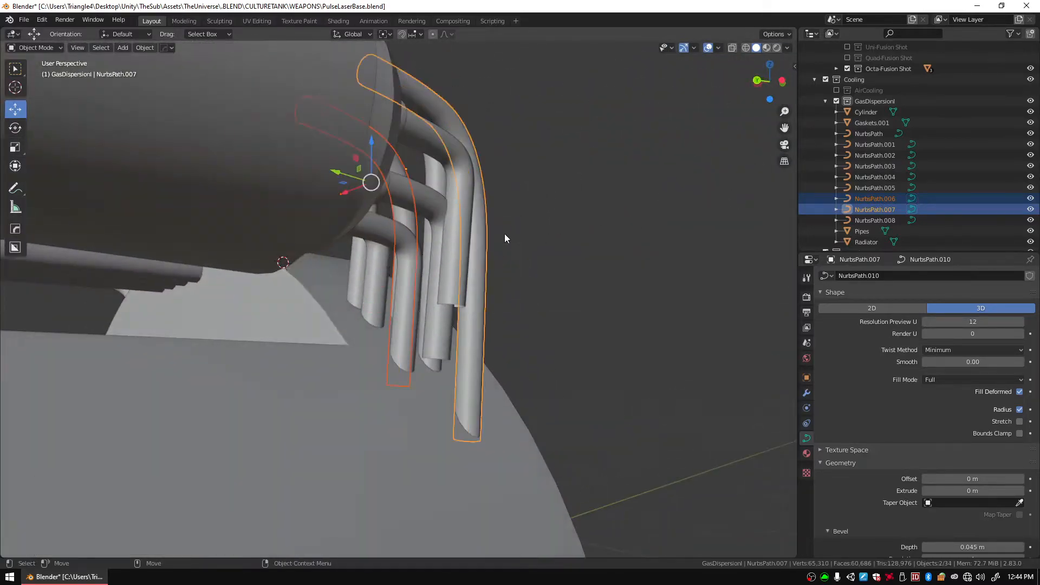
Shift the bend and vertical-run points of the middle side pipes NurbsPath.004 and NurbsPath.005 about 0.065 m along Y.
click(453, 244)
shift+click(442, 344)
middle_drag(441, 344, 343, 197)
click(341, 199)
middle_drag(389, 226, 327, 206)
mouse_move(460, 180)
middle_down()
mouse_move(450, 217)
mouse_move(541, 204)
mouse_move(480, 187)
middle_up()
shift+click(478, 187)
middle_drag(373, 206, 412, 161)
key(Tab)
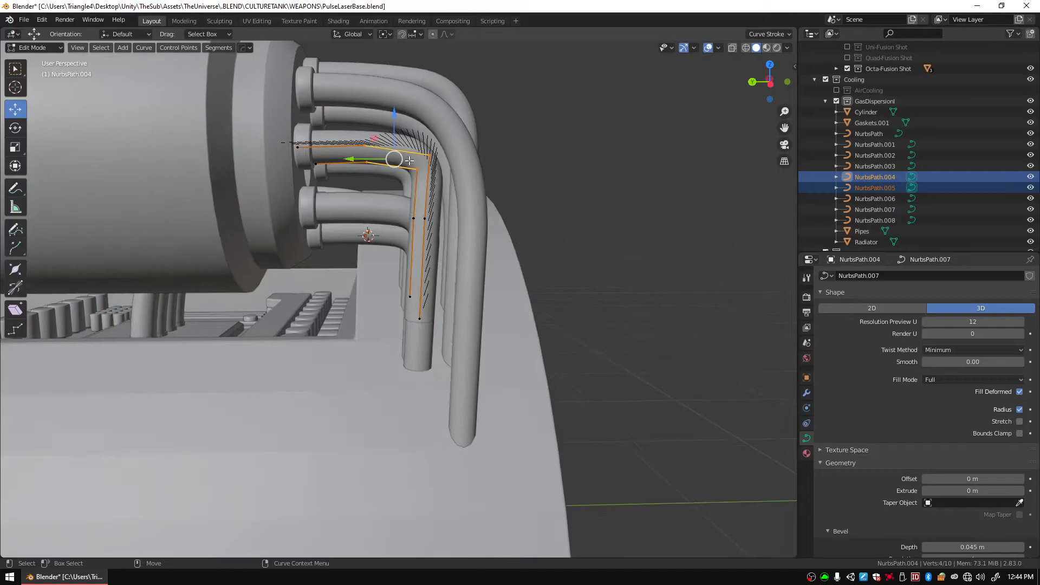
drag(376, 168, 499, 360)
drag(352, 233, 332, 233)
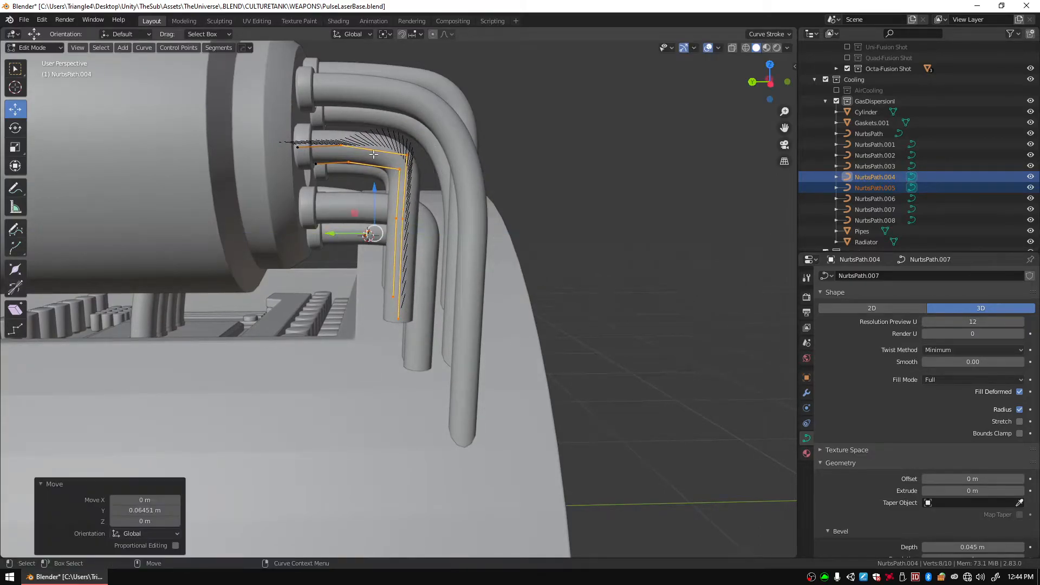
Lower the three lower control points of both middle side pipes about 0.572 m into the hull.
drag(469, 363, 470, 363)
key(g)
key(z)
click(375, 325)
Try to shift the middle control point of NurbsPath.005 about -0.031 m along X, and undo the move.
middle_drag(375, 325, 392, 253)
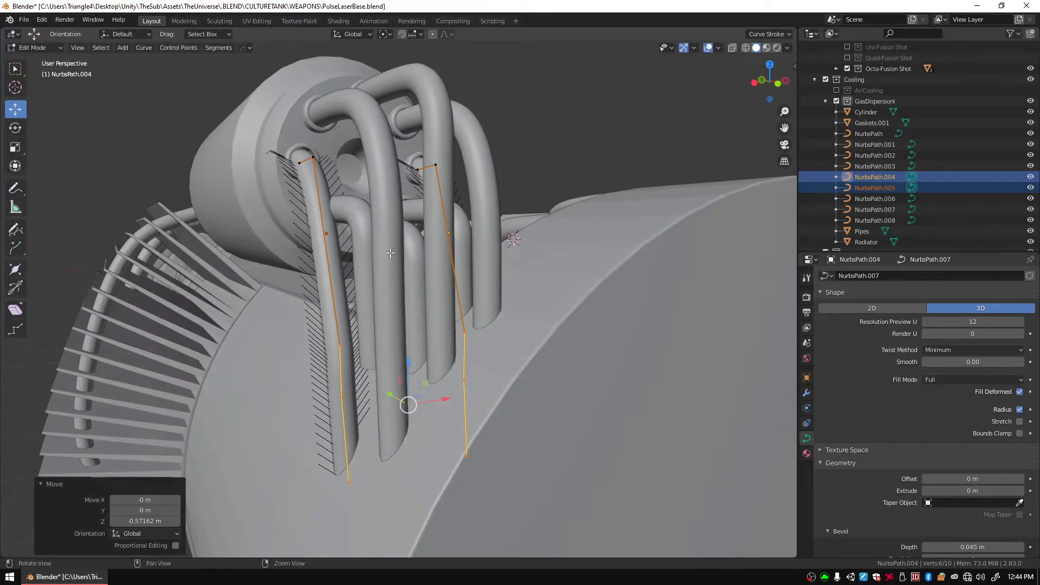
drag(346, 363, 346, 360)
key(g)
key(x)
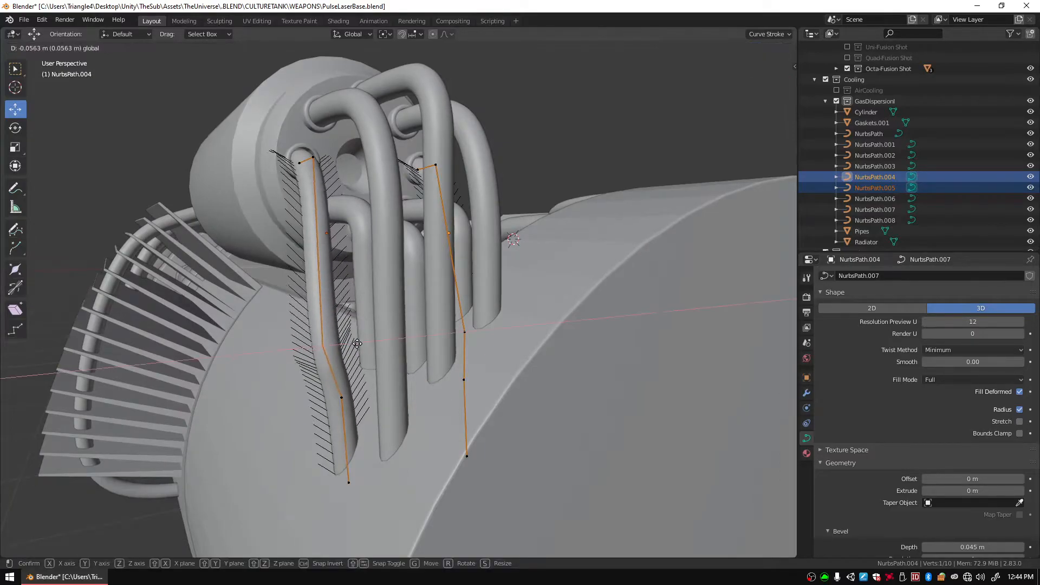
click(364, 340)
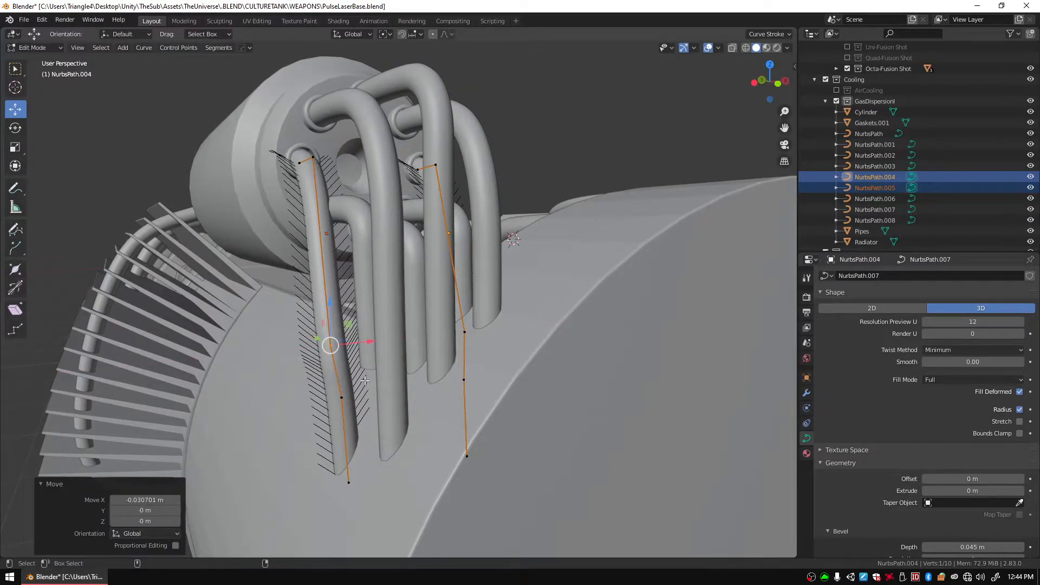
key(ctrl+z)
Try to delete the two lowest control points of NurbsPath.005, and undo the deletion.
drag(366, 515, 366, 514)
middle_drag(366, 514, 428, 427)
drag(390, 383, 375, 394)
middle_drag(375, 393, 413, 384)
click(412, 428)
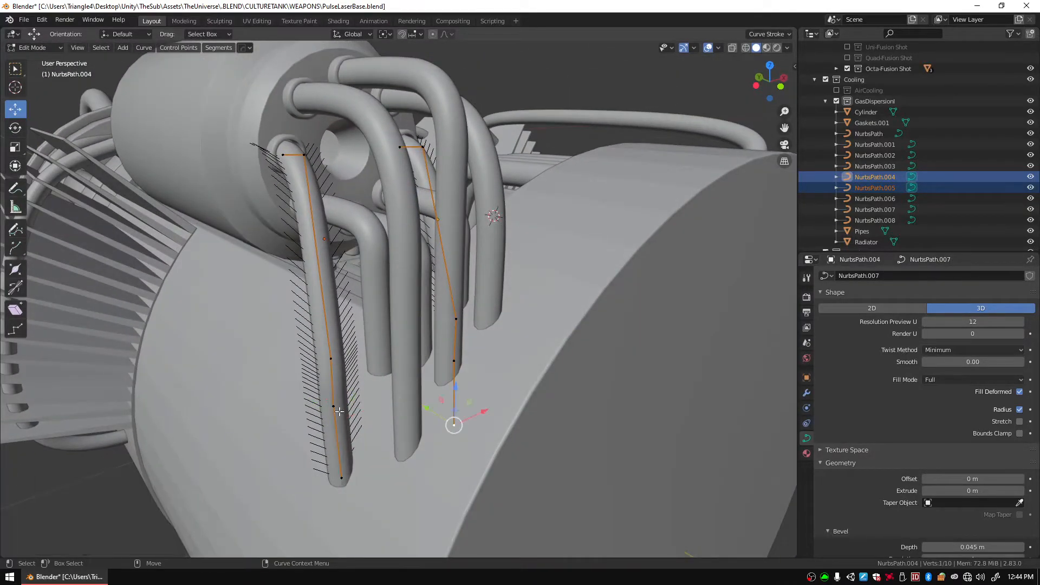
key(x)
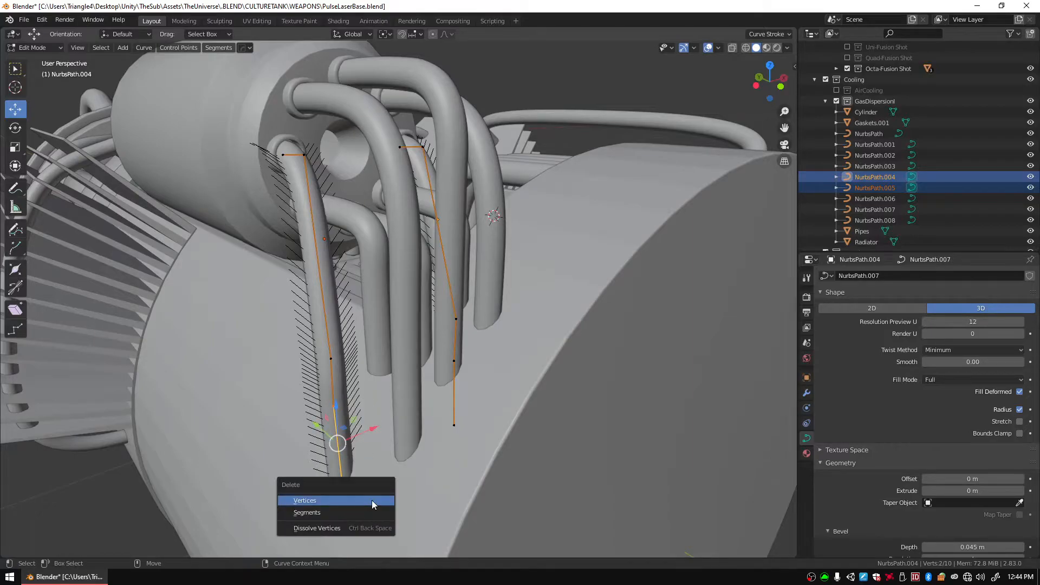
click(371, 499)
key(ctrl+z)
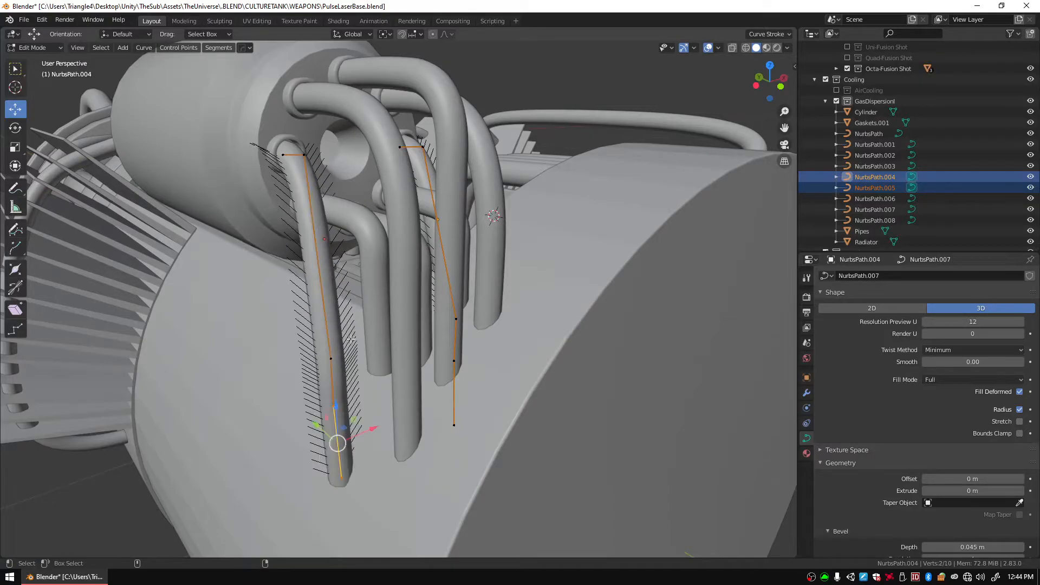
Raise the middle control point of NurbsPath.005 about 0.531 m to form its bend and finish editing both curves.
drag(328, 327, 324, 185)
middle_drag(323, 185, 379, 212)
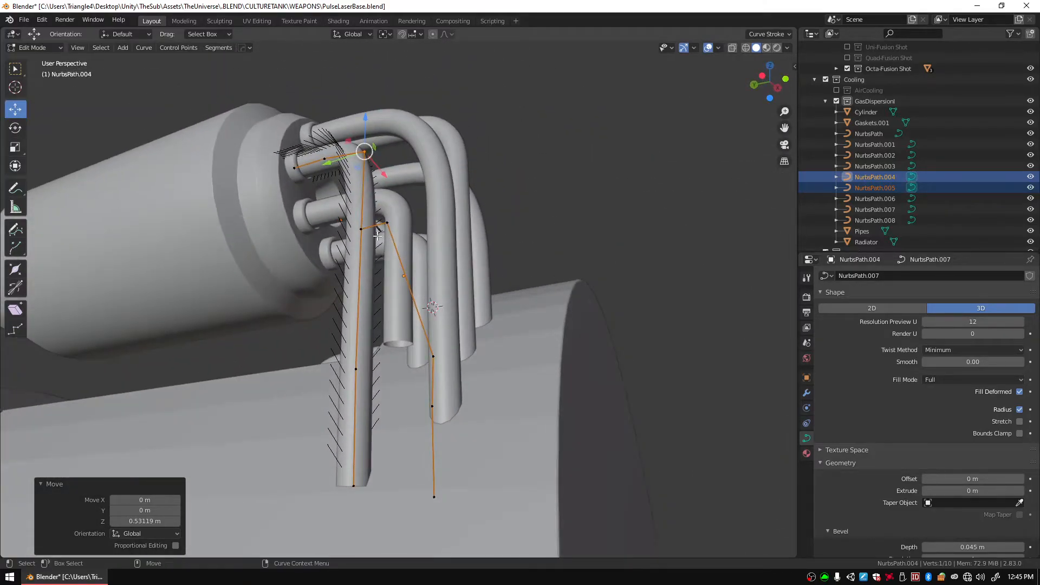
key(Tab)
Lower the end point of the neighbouring pipe NurbsPath.003 about 0.33 m into the hull and finish editing it.
click(391, 318)
key(Tab)
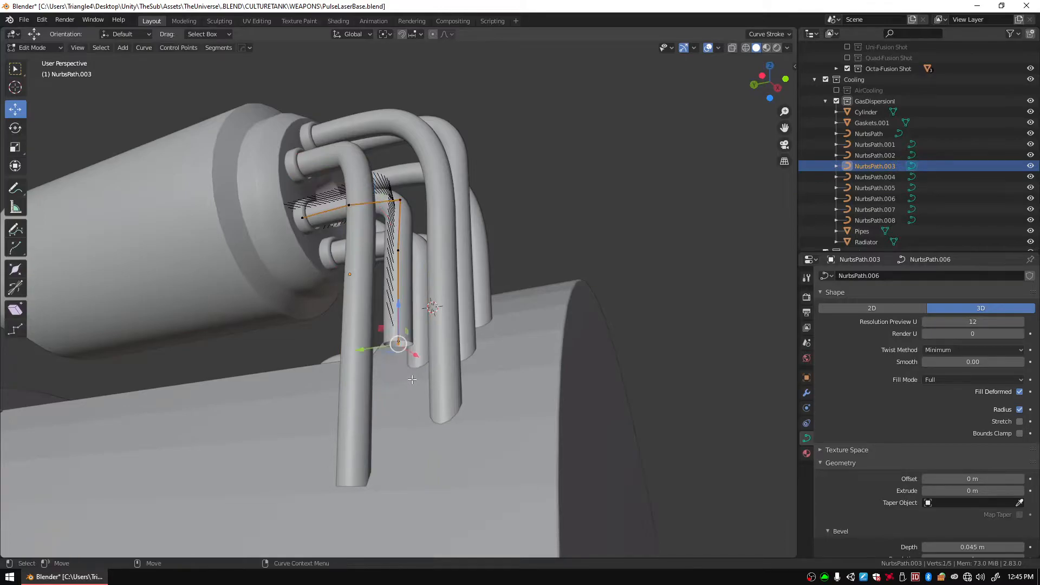
drag(400, 298, 384, 455)
drag(384, 403, 384, 422)
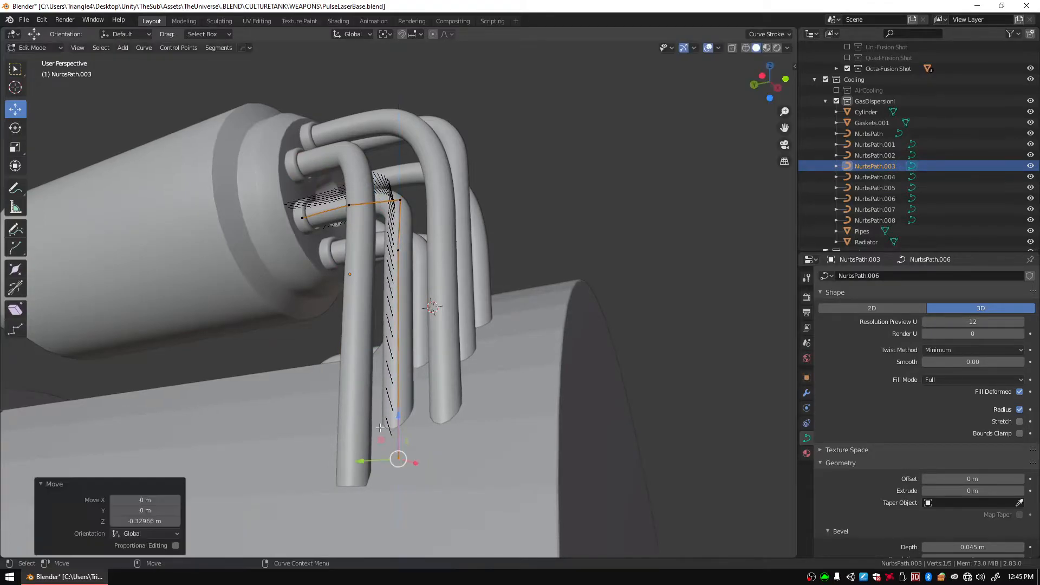
key(Tab)
Lower the end point of NurbsPath.005 about 0.079 m into the hull and finish editing it.
click(352, 453)
key(Tab)
click(353, 485)
drag(355, 455, 355, 459)
middle_drag(355, 459, 410, 280)
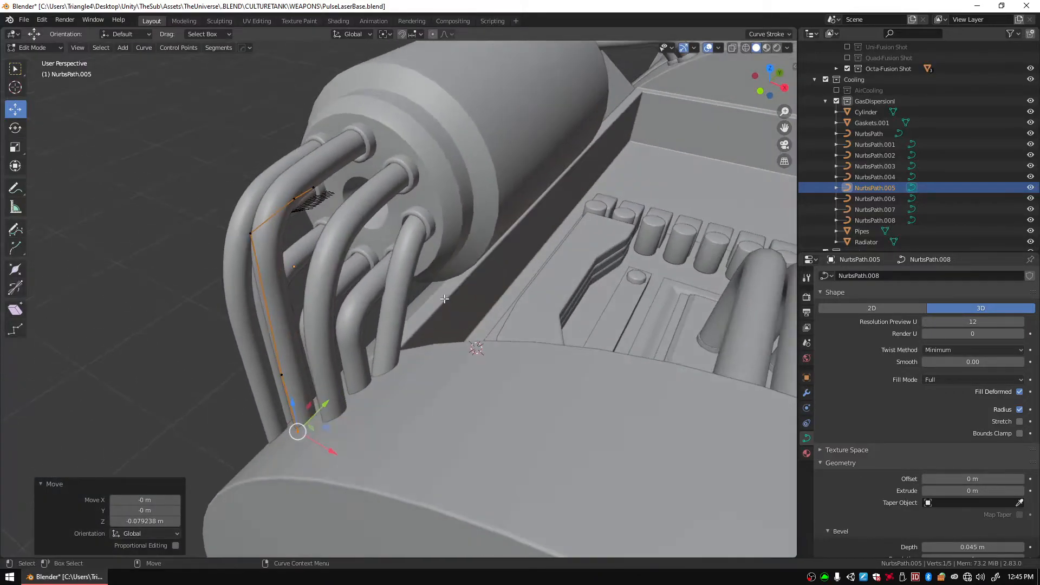
key(Tab)
Raise the middle control point of NurbsPath.004 to bend height, shift it along Y and lower it about 0.031 m.
click(418, 281)
key(Tab)
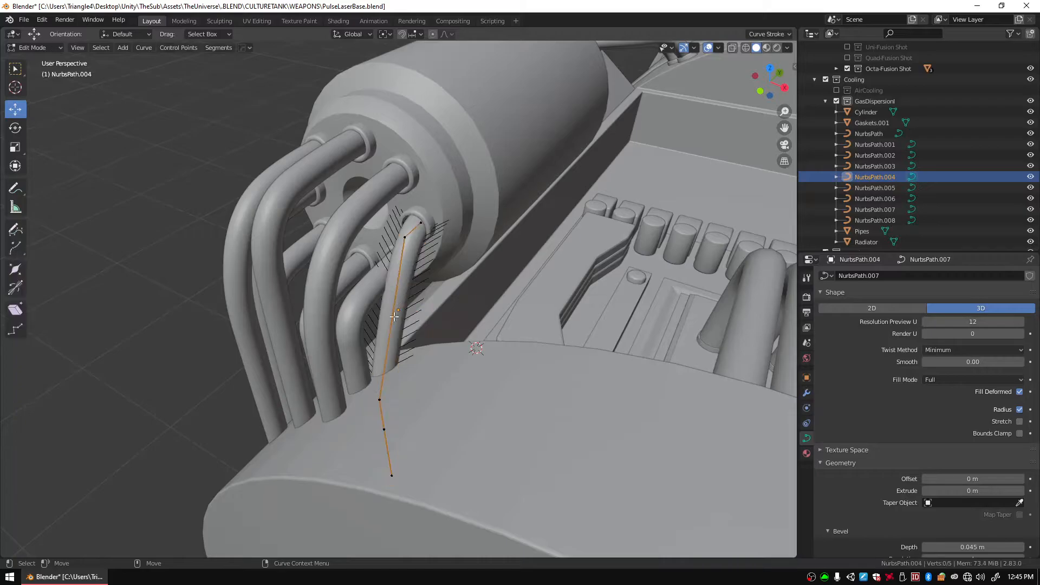
drag(379, 370, 379, 242)
middle_drag(379, 242, 405, 226)
drag(415, 249, 397, 250)
drag(354, 219, 354, 229)
right_click(355, 226)
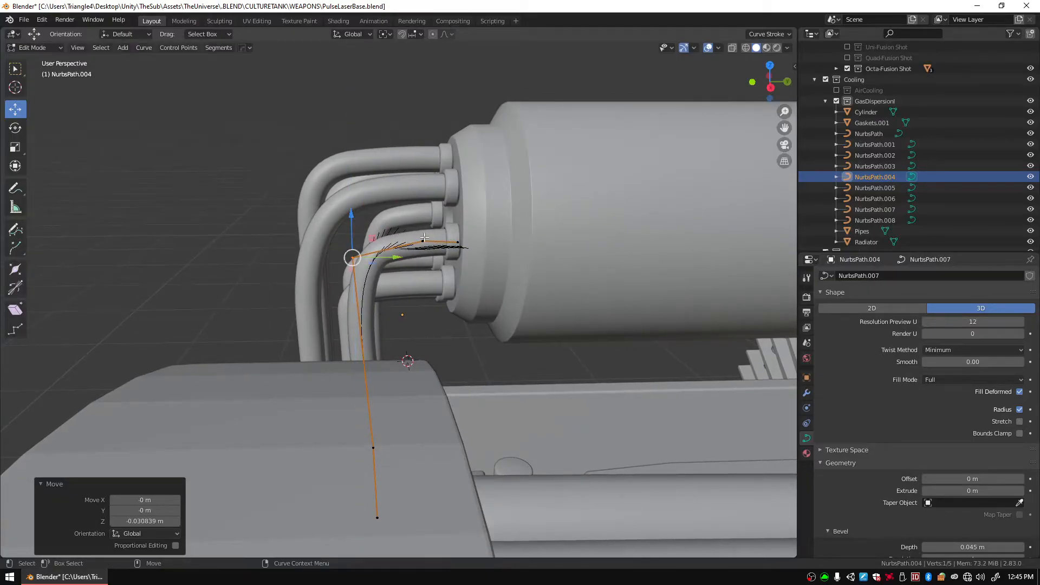
Delete the second control point of NurbsPath.004 and raise its bend point about 0.104 m.
drag(464, 238, 395, 185)
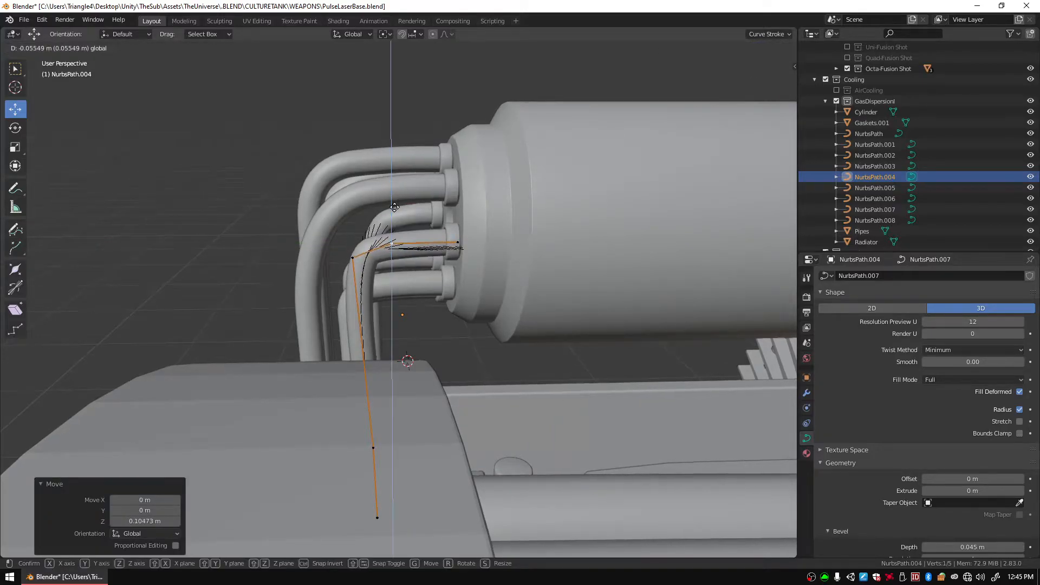
key(x)
click(408, 249)
middle_drag(407, 249, 396, 328)
drag(355, 247, 349, 184)
middle_drag(349, 183, 375, 428)
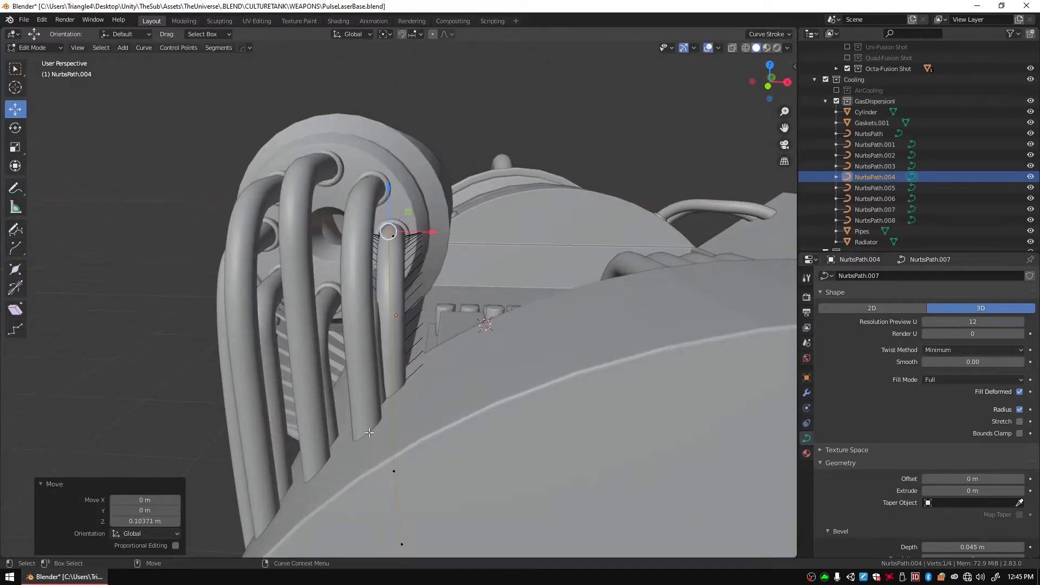
Delete the end point of NurbsPath.004 and shift the remaining lowest point slightly along X.
click(401, 544)
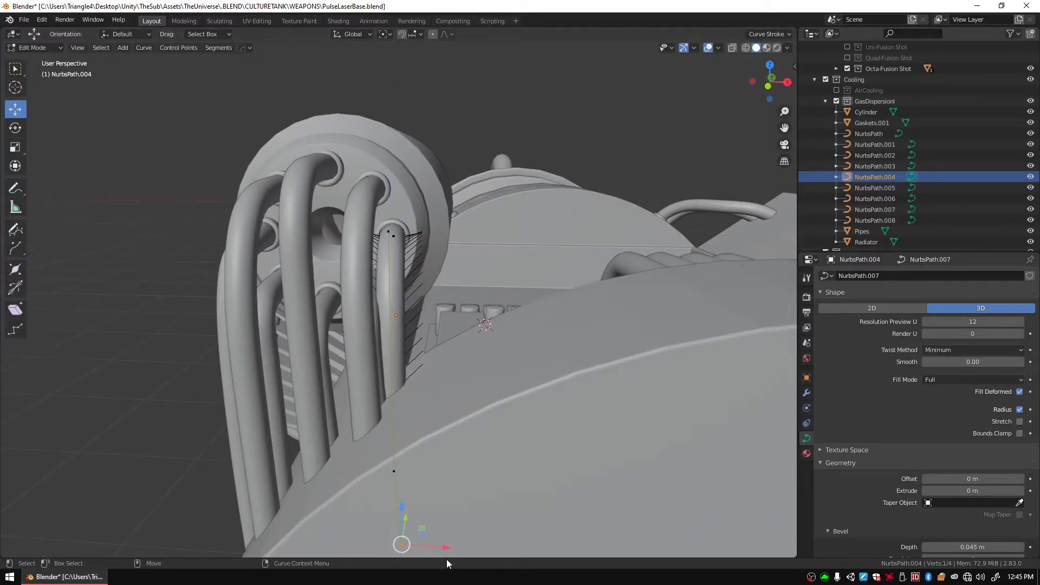
key(x)
click(467, 466)
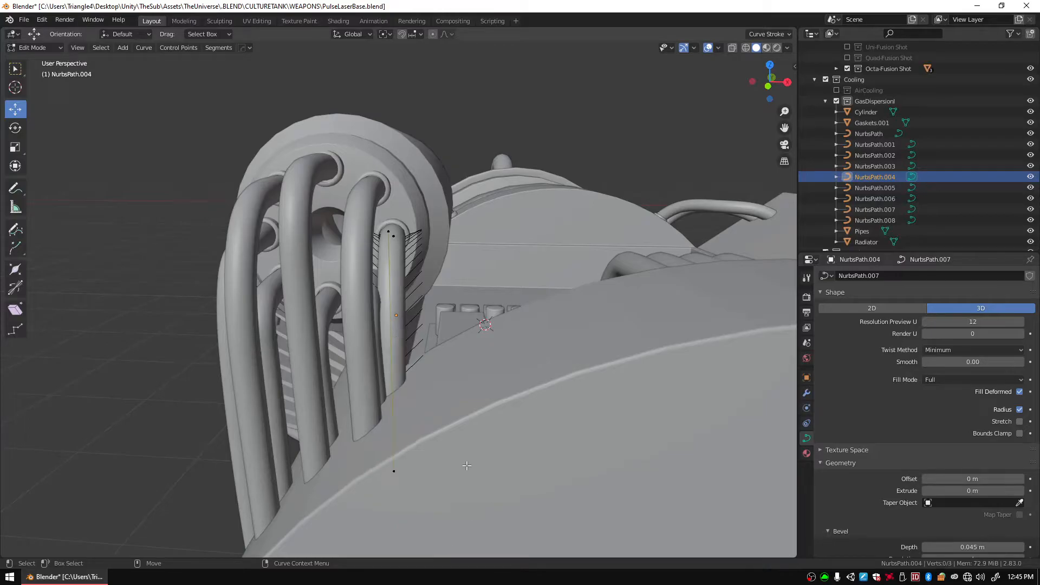
key(g)
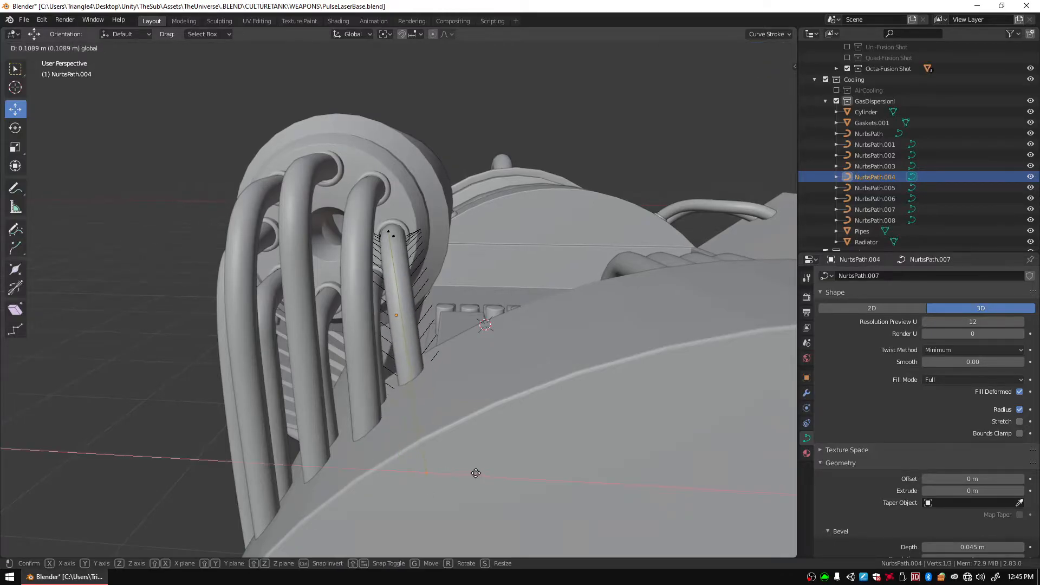
click(460, 471)
middle_drag(460, 471, 466, 325)
Raise the lowest point of NurbsPath.004 about 0.232 m and finish editing the curve.
key(g)
click(390, 367)
middle_drag(391, 367, 401, 388)
alt+drag(401, 388, 580, 337)
scroll(557, 325, down, 5)
mouse_move(472, 338)
middle_down()
mouse_move(536, 325)
mouse_move(574, 346)
mouse_move(509, 335)
mouse_move(434, 352)
mouse_move(405, 329)
mouse_move(365, 352)
mouse_move(399, 333)
mouse_move(479, 334)
middle_up()
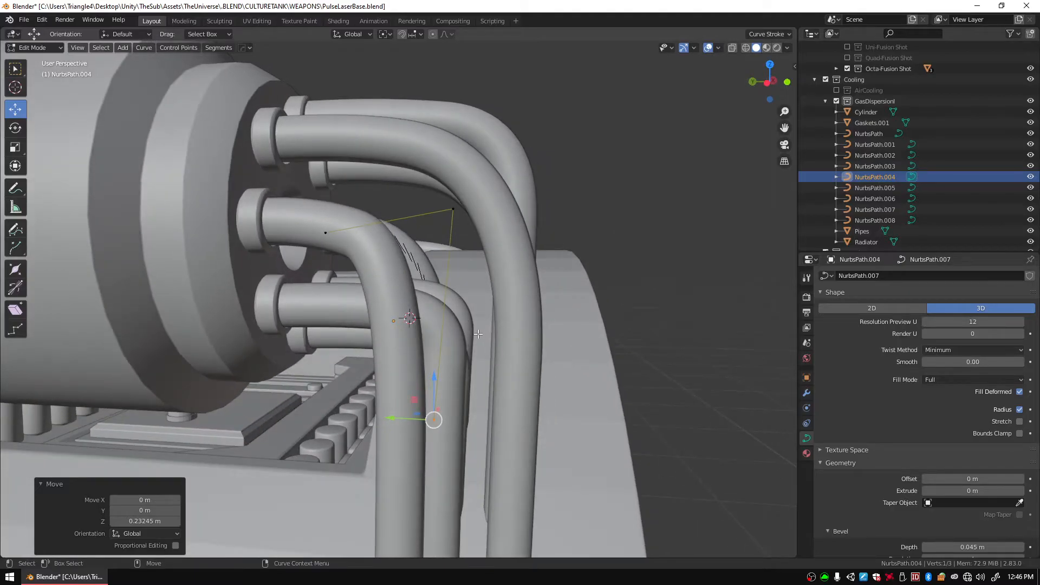
key(Tab)
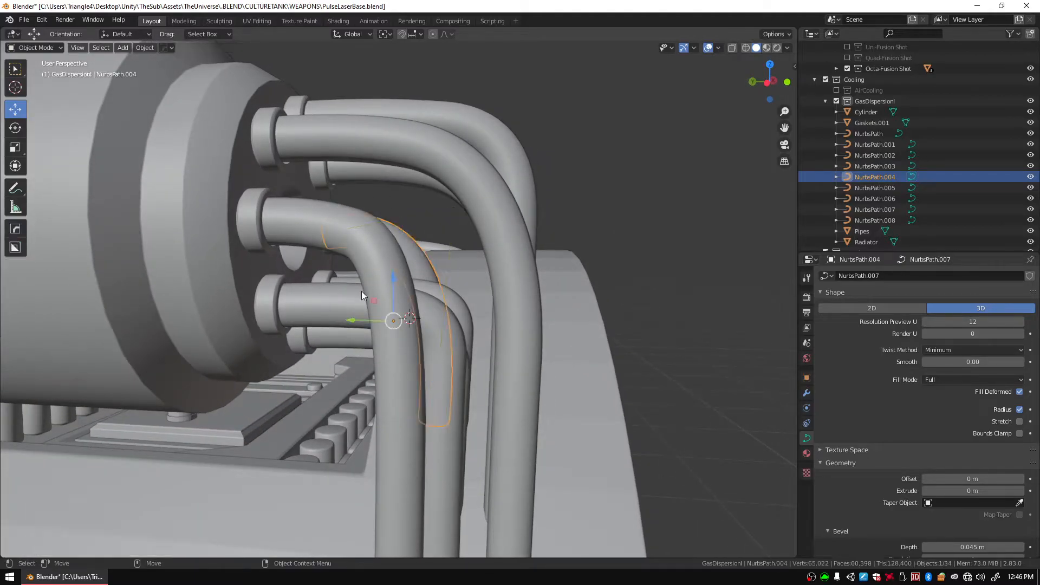
Duplicate the topmost pipe NurbsPath.008 and lower the copy about 0.218 m to the cylinder's central opening.
middle_drag(472, 218, 505, 278)
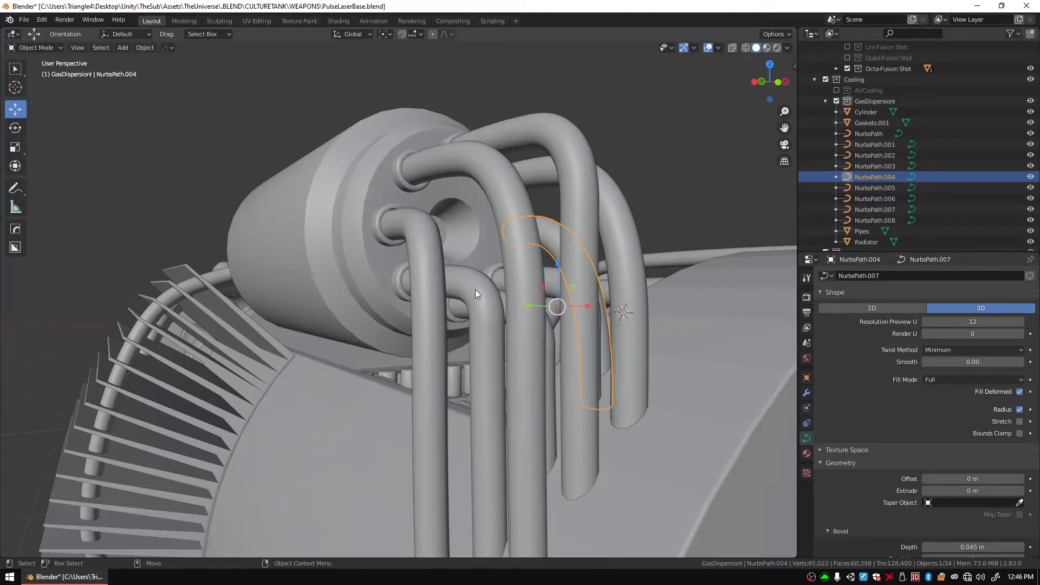
middle_drag(550, 213, 503, 210)
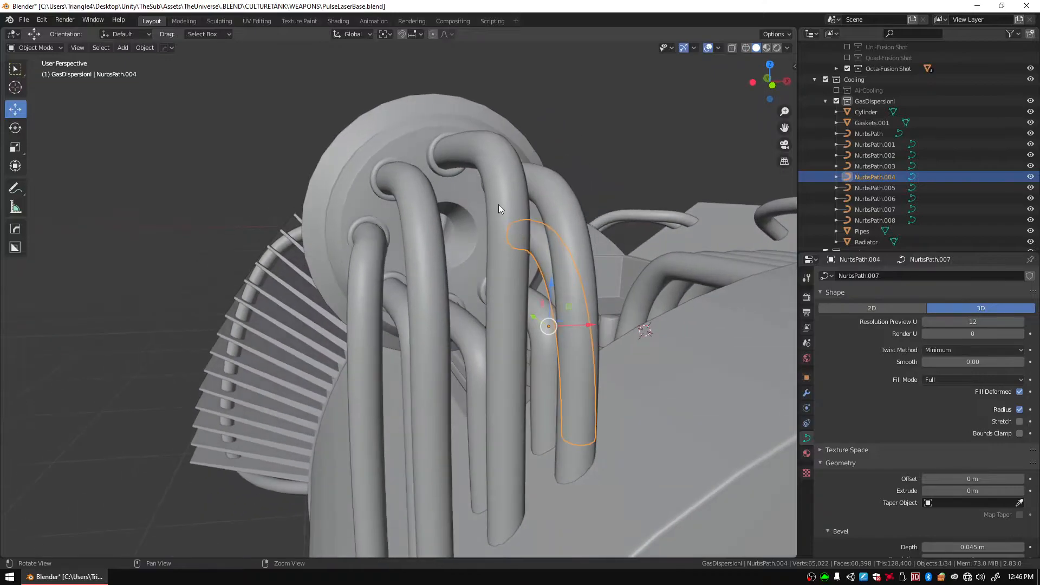
click(489, 179)
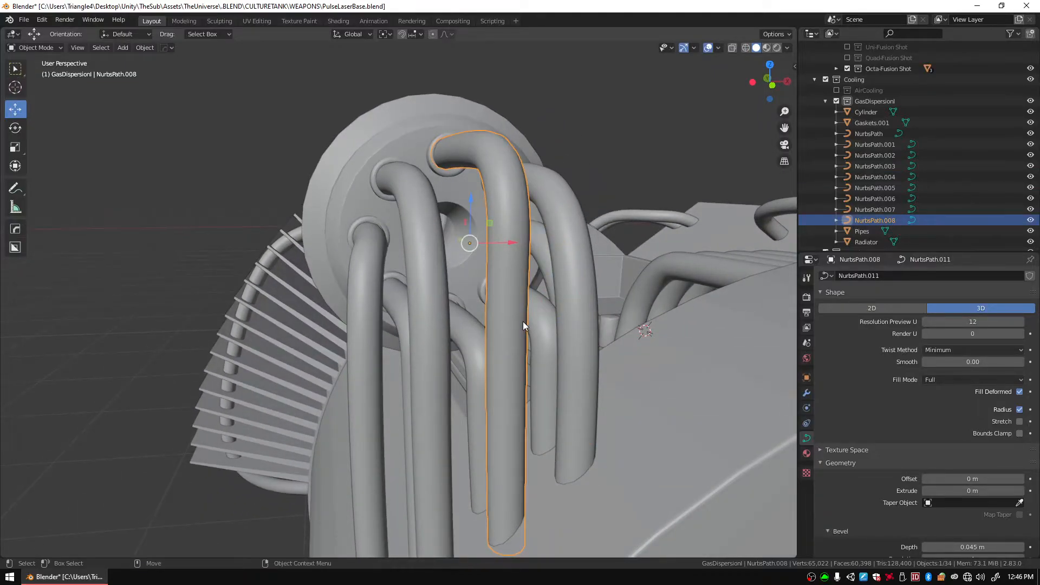
drag(470, 201, 466, 269)
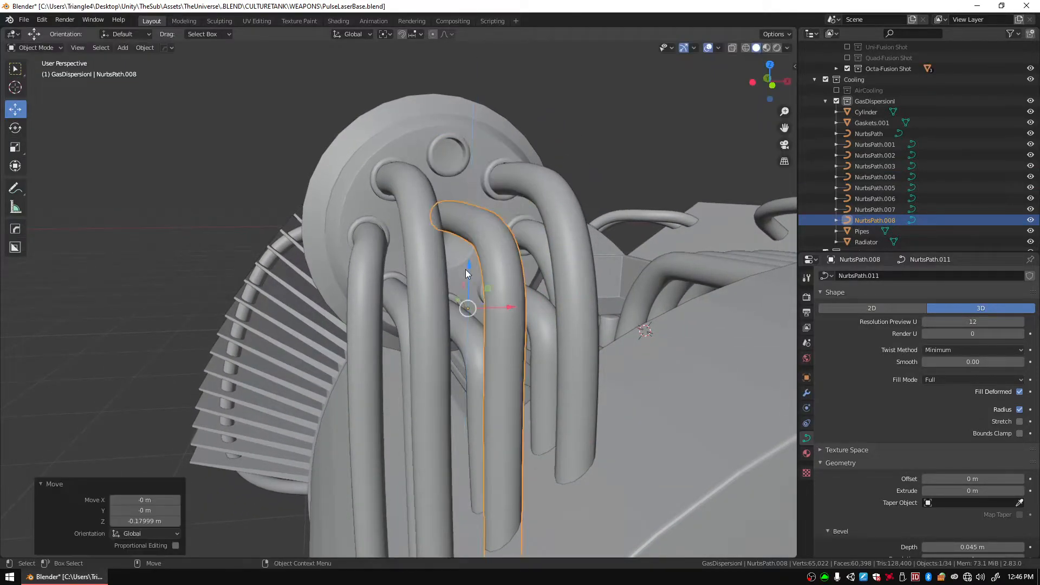
key(ctrl+z)
key(shift+d)
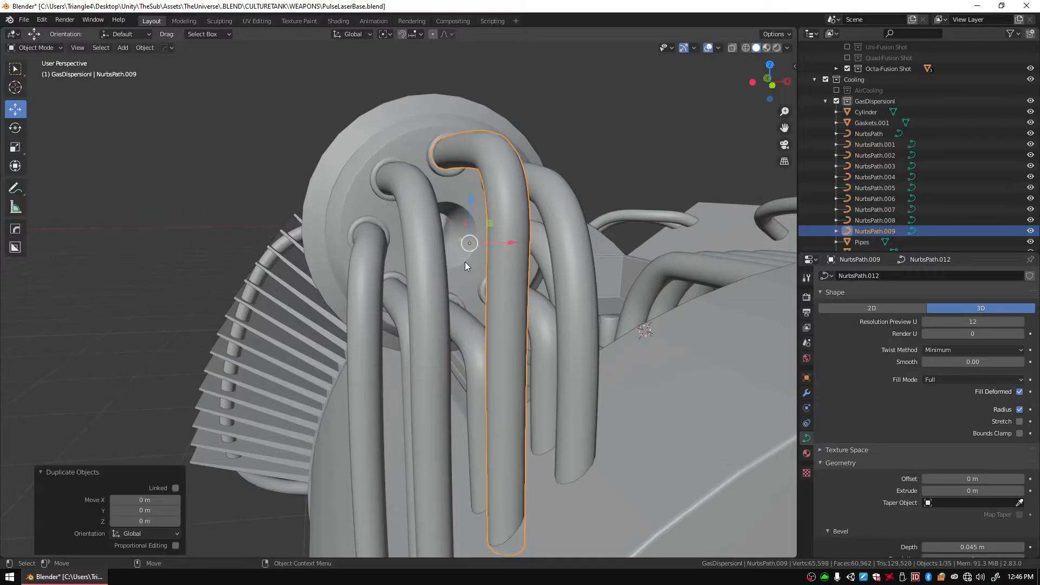
drag(461, 205, 448, 279)
Set the central pipe's bevel depth to 0.075 m and shift the pipe slightly along Y towards the cylinder.
middle_drag(447, 280, 520, 224)
scroll(534, 271, up, 4)
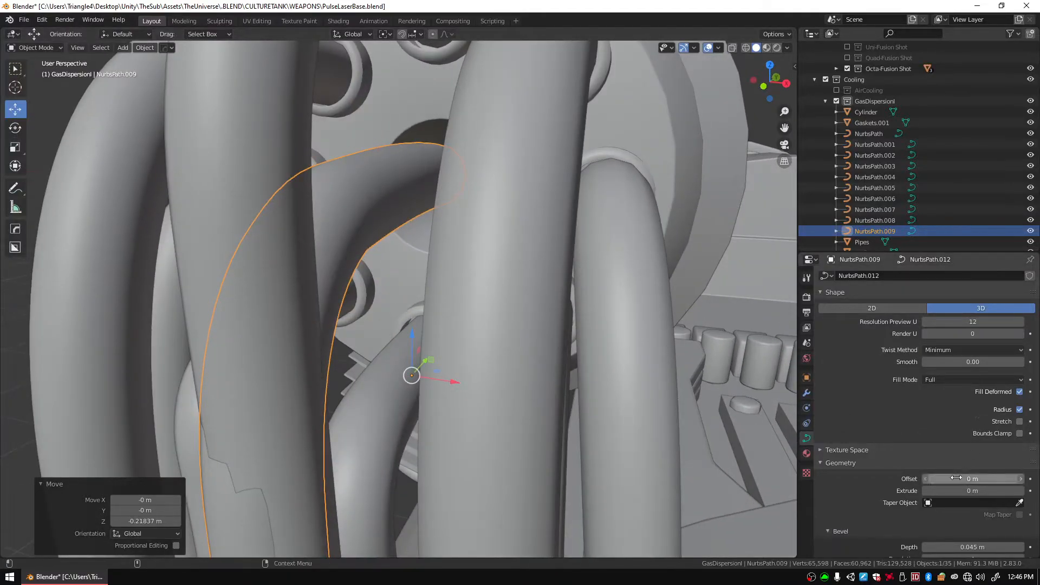
drag(972, 546, 993, 547)
scroll(677, 327, down, 3)
middle_drag(677, 327, 636, 327)
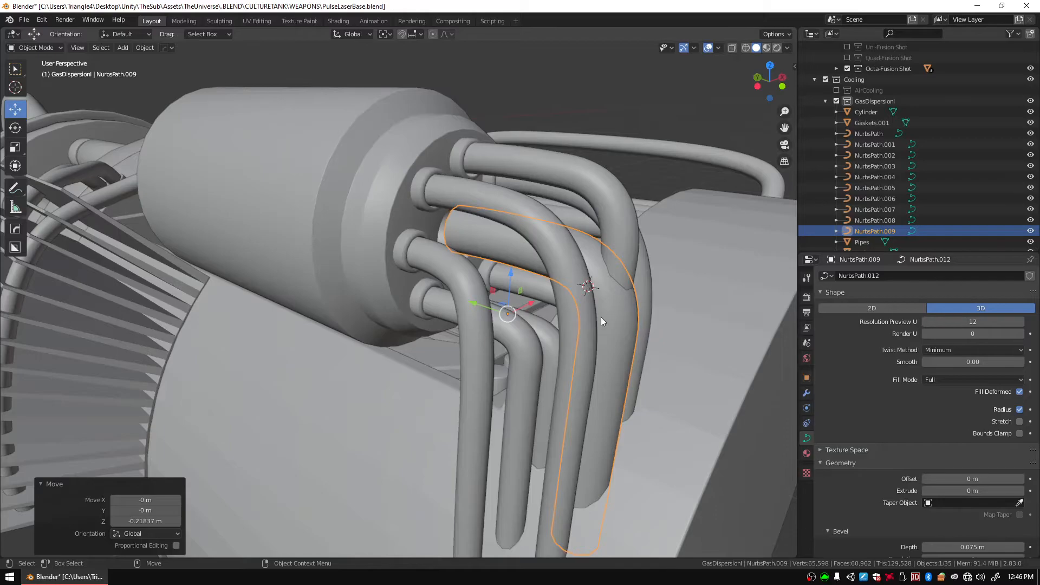
drag(483, 302, 469, 301)
Delete the second control point of the lower side pipe NurbsPath.001 and shift its three outer points along Y towards the cylinder.
middle_drag(469, 301, 677, 285)
scroll(459, 271, up, 5)
click(445, 302)
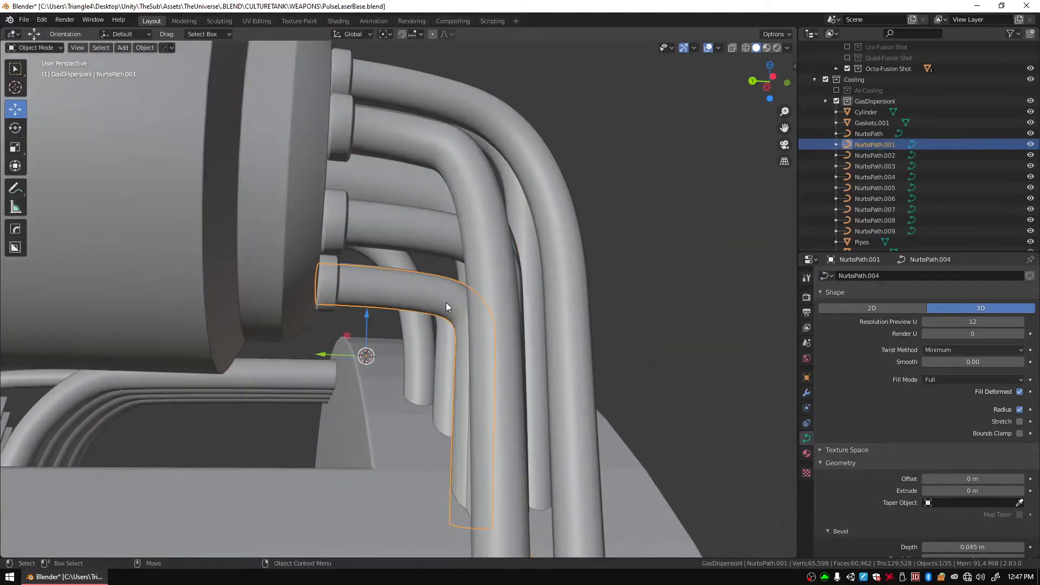
key(Tab)
scroll(482, 310, down, 3)
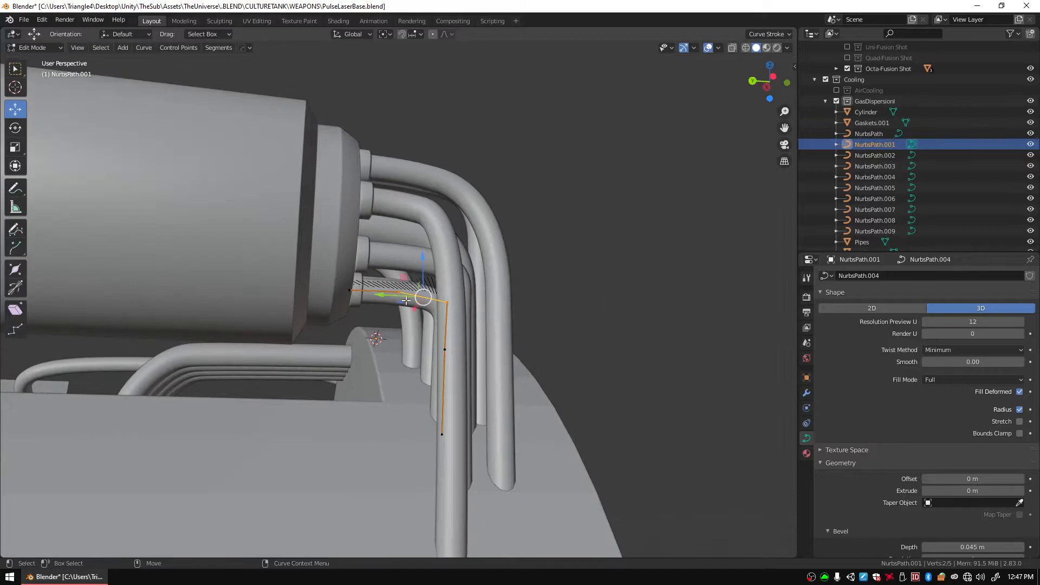
key(x)
click(405, 307)
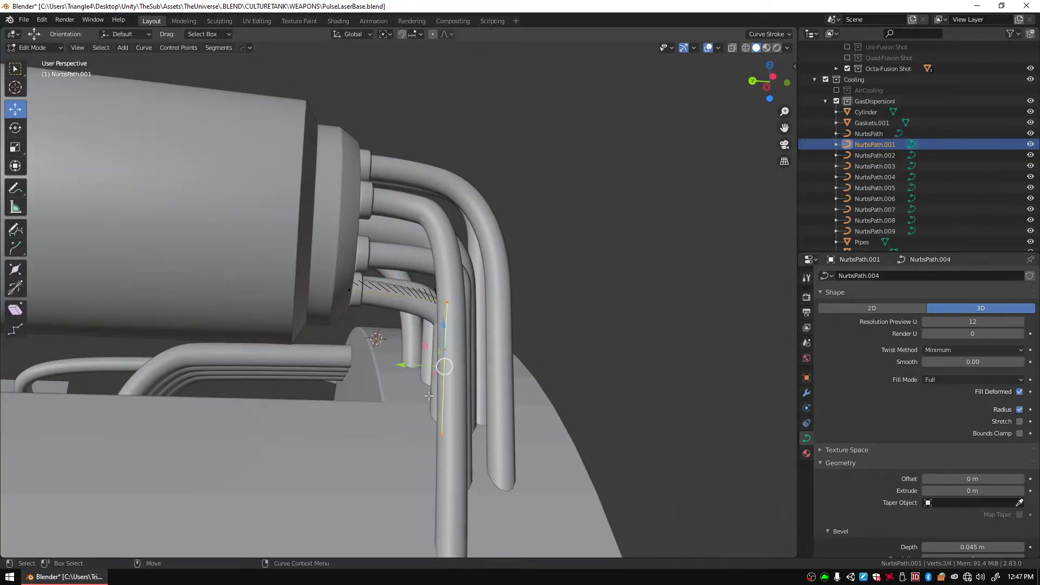
drag(401, 364, 373, 364)
Delete the bend point of NurbsPath.001, then raise the next point about 0.113 m and fine-tune its position.
middle_drag(374, 364, 451, 328)
click(416, 292)
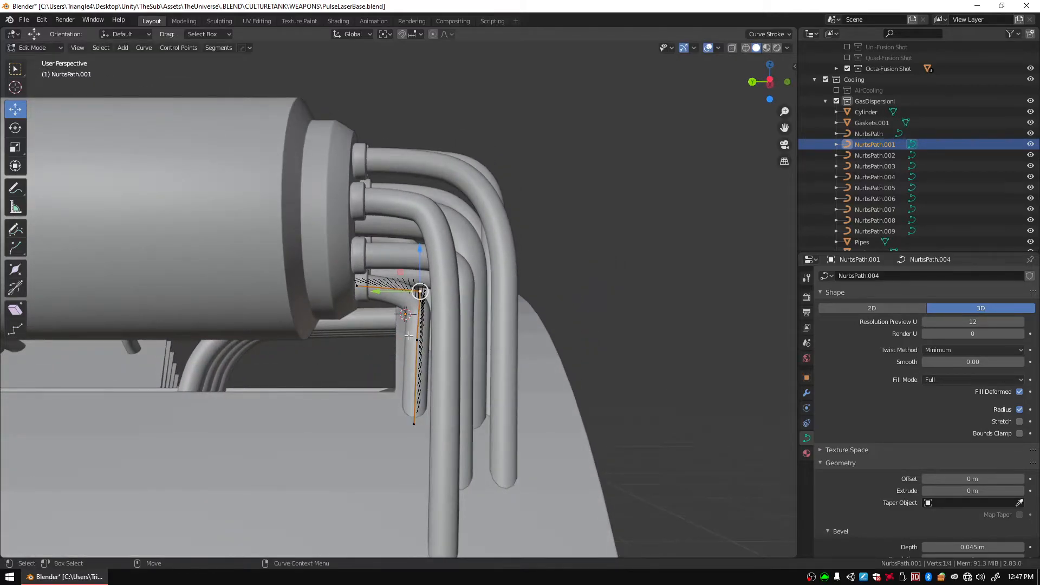
key(x)
click(428, 353)
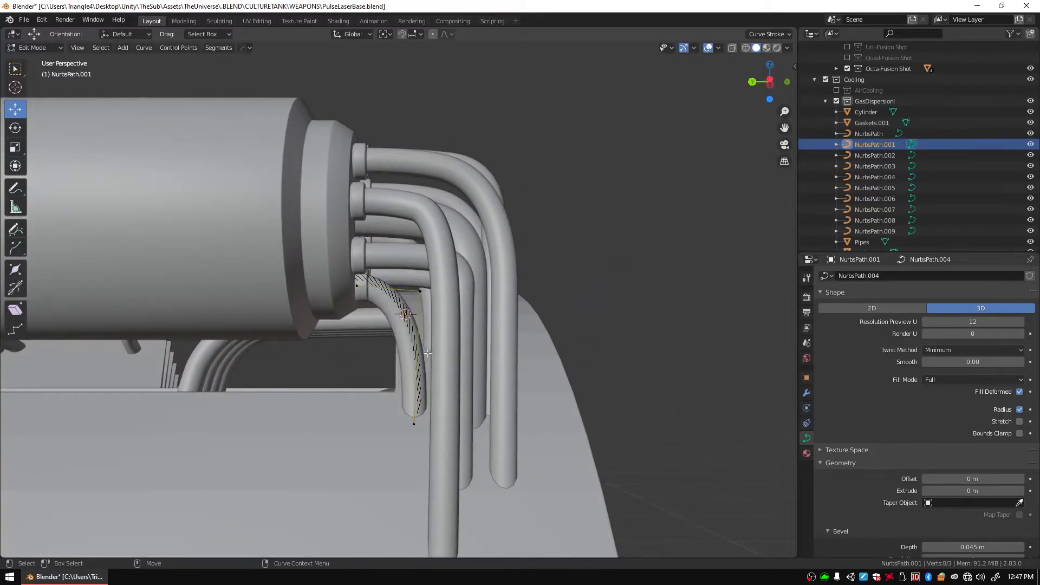
drag(423, 266, 419, 216)
middle_drag(418, 217, 416, 261)
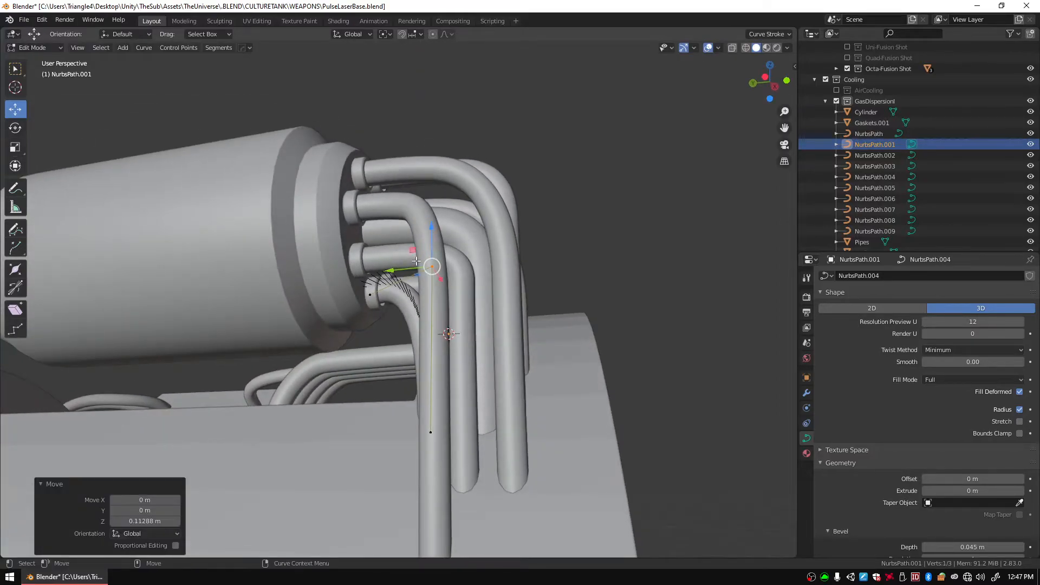
drag(386, 311, 388, 311)
drag(368, 258, 367, 261)
middle_drag(368, 262, 511, 273)
key(Tab)
Shift the bend and vertical-run points of the thick central pipe about 0.045 m along Y.
click(368, 285)
key(Tab)
middle_drag(494, 272, 411, 145)
drag(396, 297, 379, 291)
middle_drag(378, 291, 470, 230)
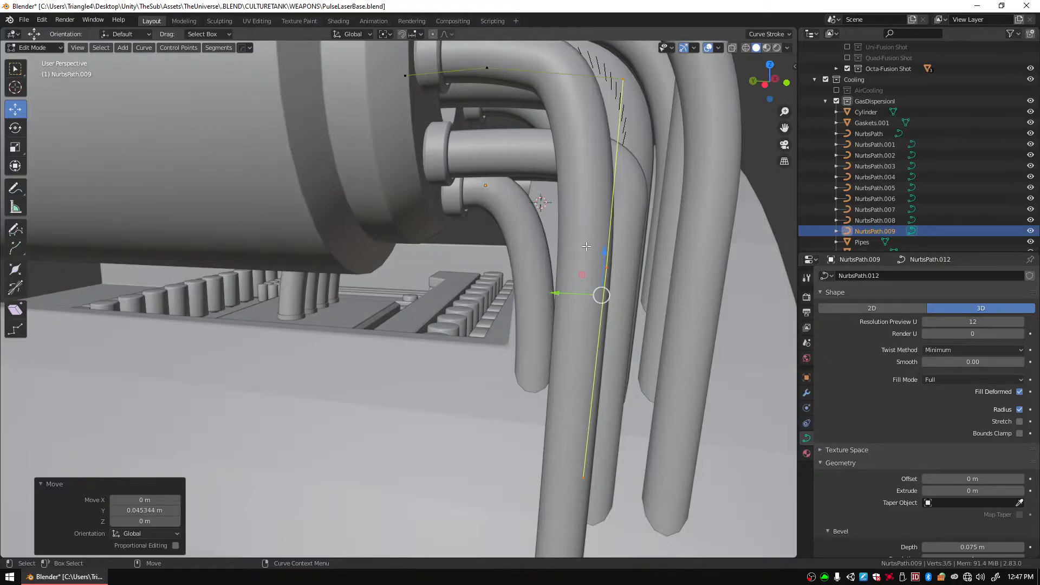
Finish editing the central pipe and convert the nine rear pipe curves, NurbsPath.001 to NurbsPath.009, to meshes.
key(Tab)
scroll(618, 240, down, 4)
middle_drag(617, 239, 575, 232)
scroll(575, 232, up, 6)
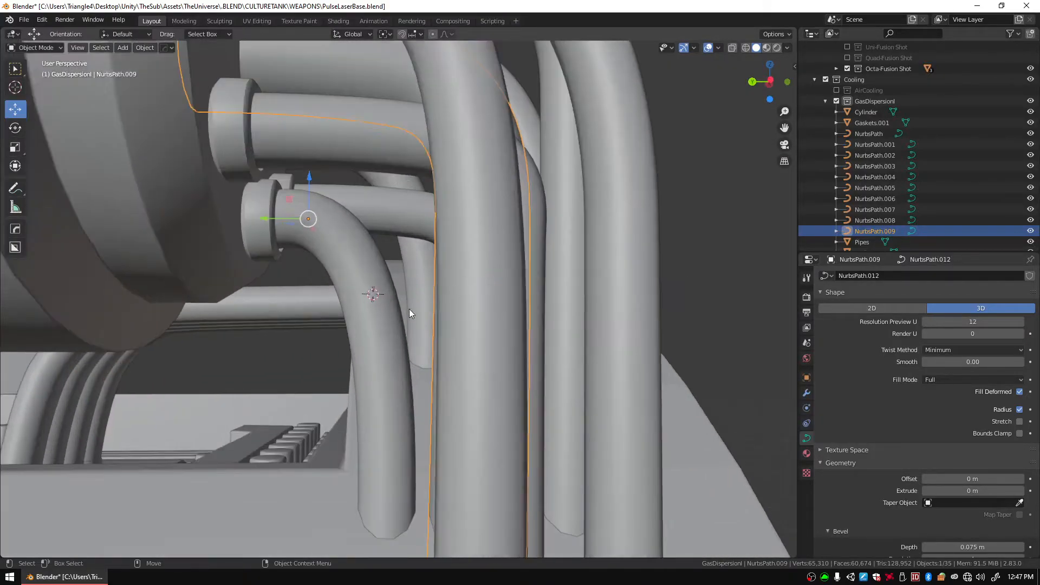
click(410, 315)
click(412, 239)
click(400, 172)
click(392, 113)
click(394, 90)
click(466, 128)
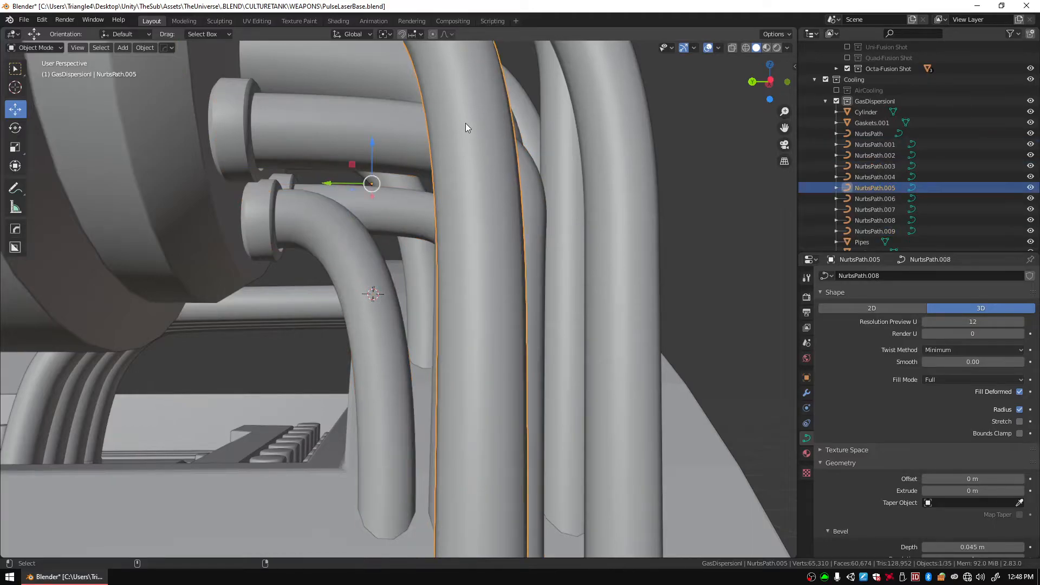
shift+click(355, 251)
shift+click(400, 201)
shift+click(396, 179)
shift+click(383, 127)
shift+click(382, 75)
middle_drag(382, 79, 477, 151)
shift+click(457, 81)
shift+click(530, 99)
shift+click(520, 93)
middle_drag(637, 171, 460, 183)
right_click(461, 183)
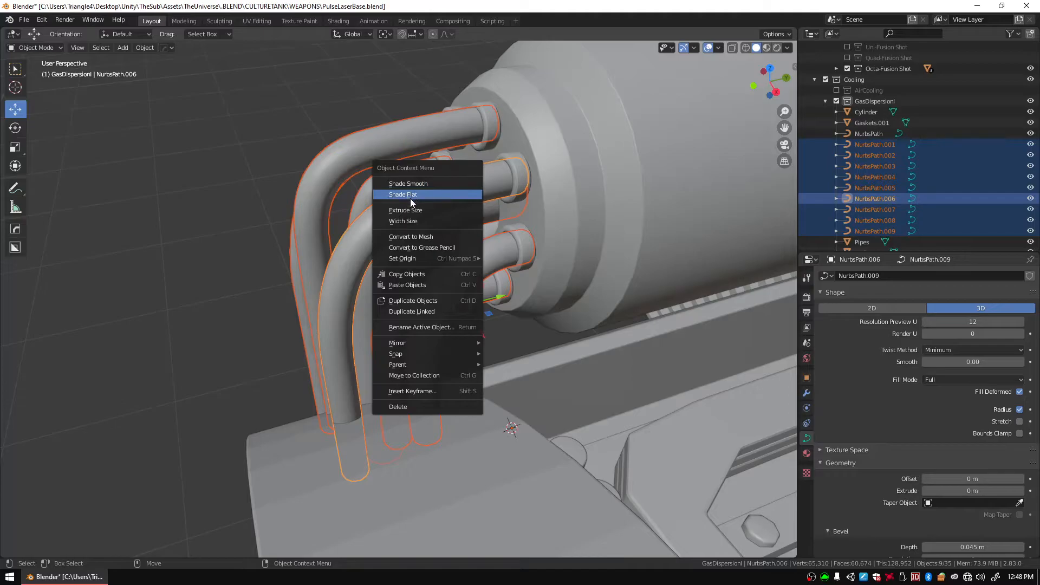
click(142, 48)
mouse_move(165, 332)
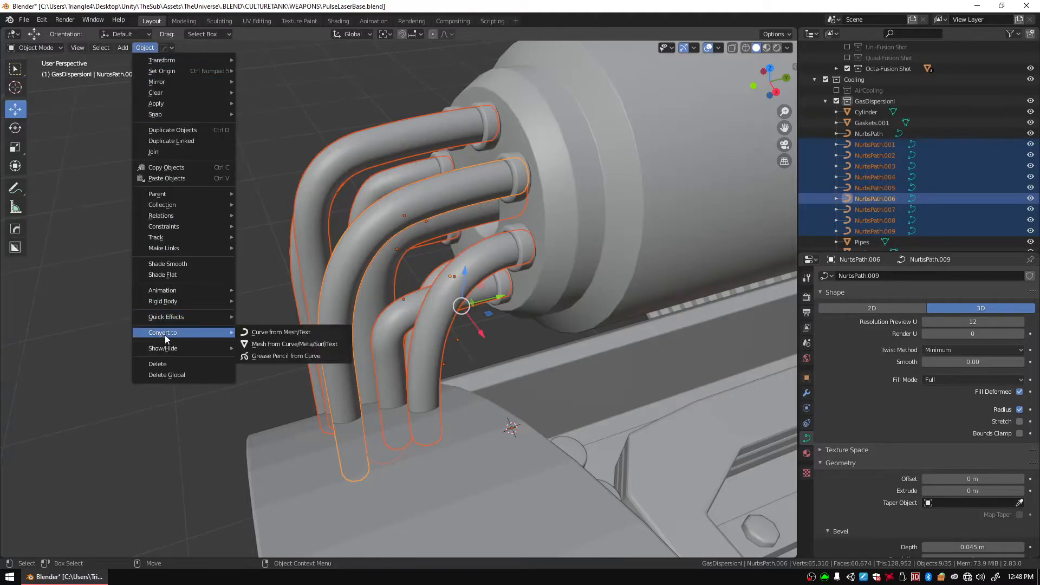
click(300, 348)
Join the nine rear pipe meshes into one object and rename it PipesTail.
middle_drag(755, 252, 485, 178)
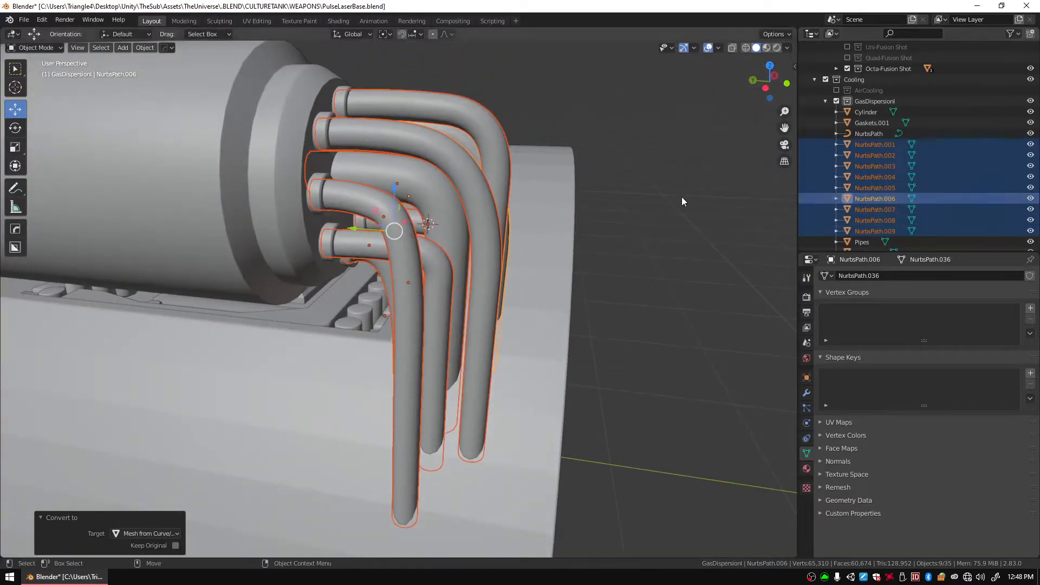
right_click(447, 174)
click(394, 181)
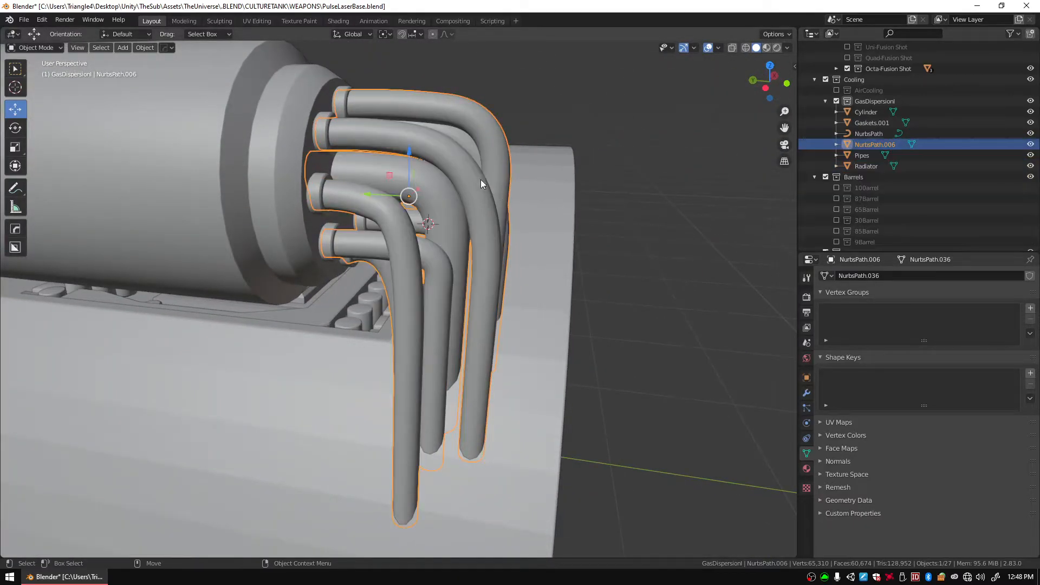
double_click(892, 145)
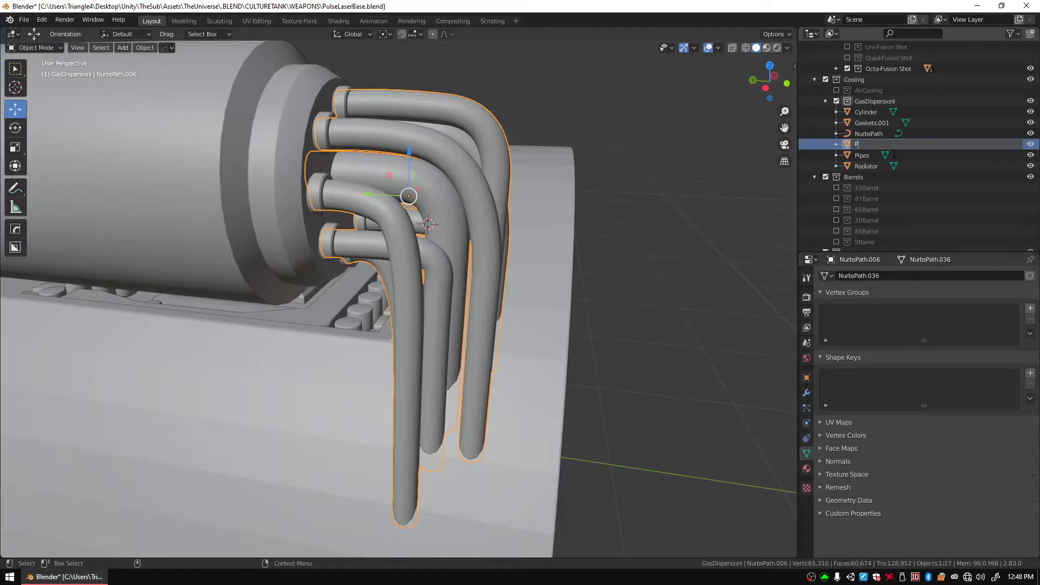
text(PipesTail)
key(Return)
click(670, 164)
Convert the remaining NurbsPath curve between the radiator and the cylinder's front to a mesh.
middle_drag(668, 179, 662, 253)
alt+drag(662, 252, 665, 223)
scroll(457, 240, down, 3)
middle_drag(458, 245, 420, 375)
scroll(442, 302, up, 4)
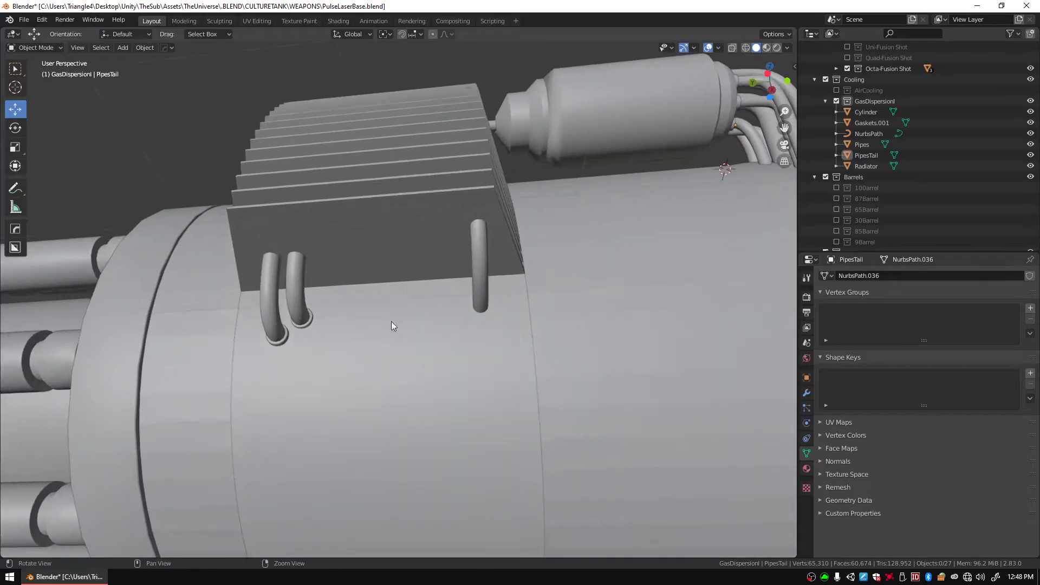
click(298, 325)
click(866, 133)
click(872, 126)
double_click(873, 130)
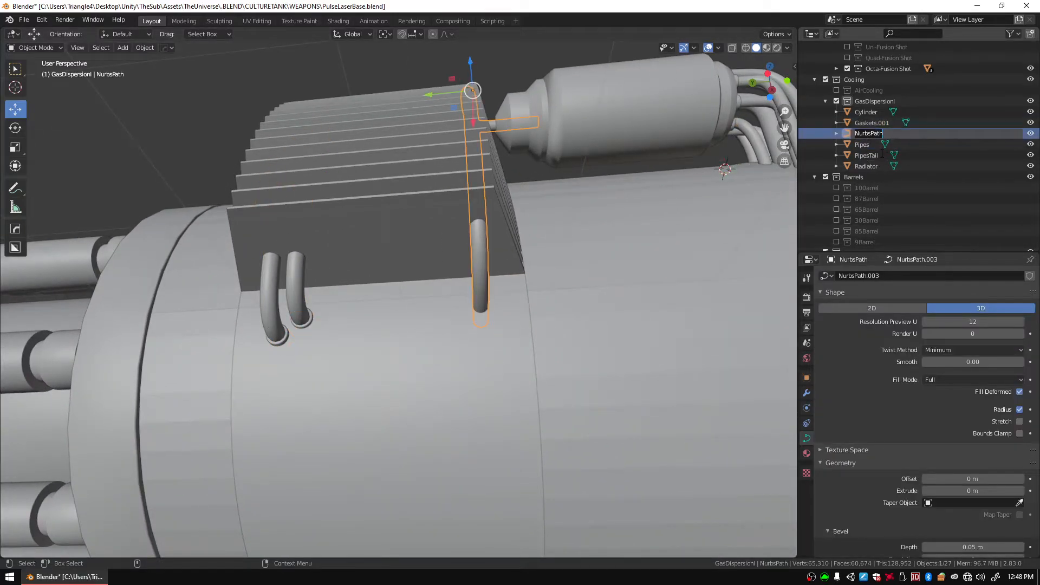
click(876, 120)
click(872, 135)
click(145, 48)
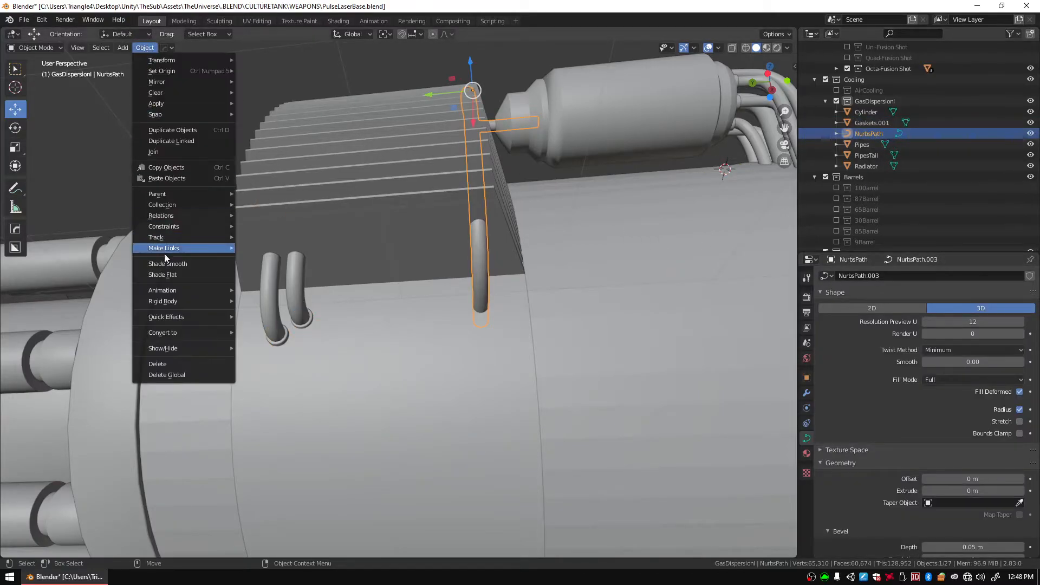
mouse_move(168, 330)
click(266, 345)
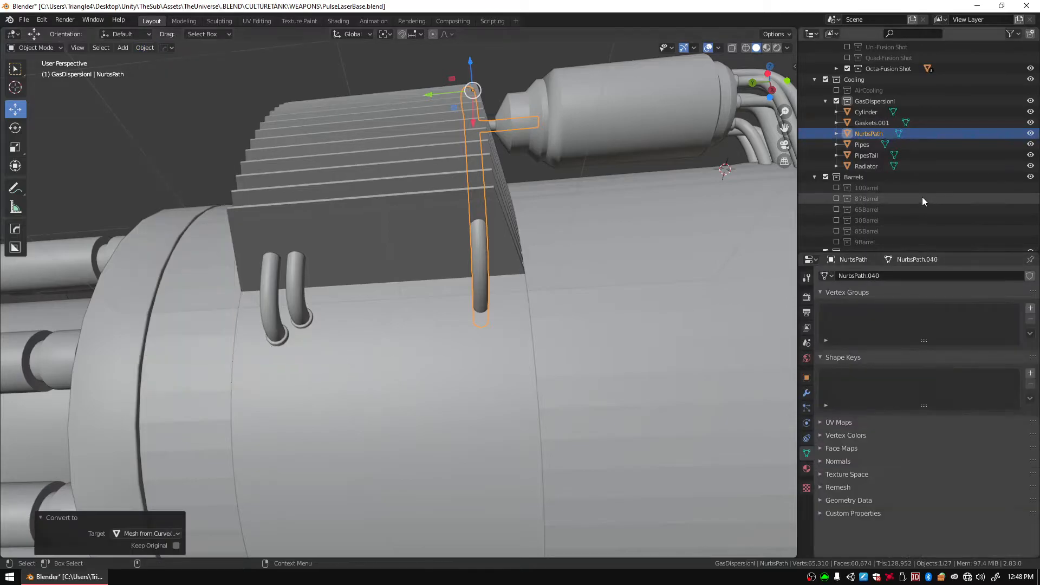
Join the NurbsPath mesh into Pipes and rename the combined object PipesFront.
ctrl+click(864, 145)
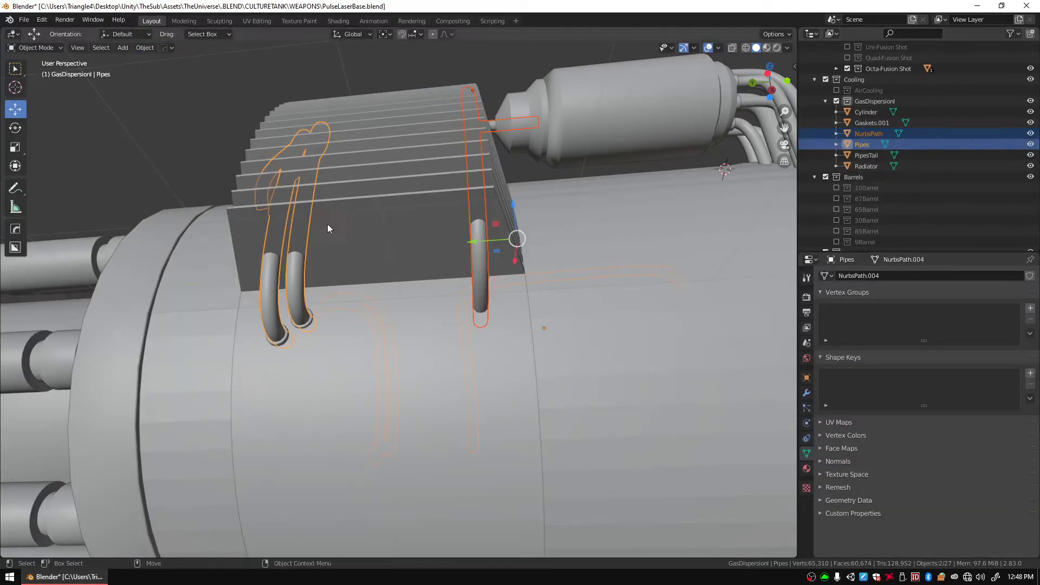
right_click(294, 263)
click(249, 256)
middle_drag(595, 136, 743, 151)
double_click(862, 133)
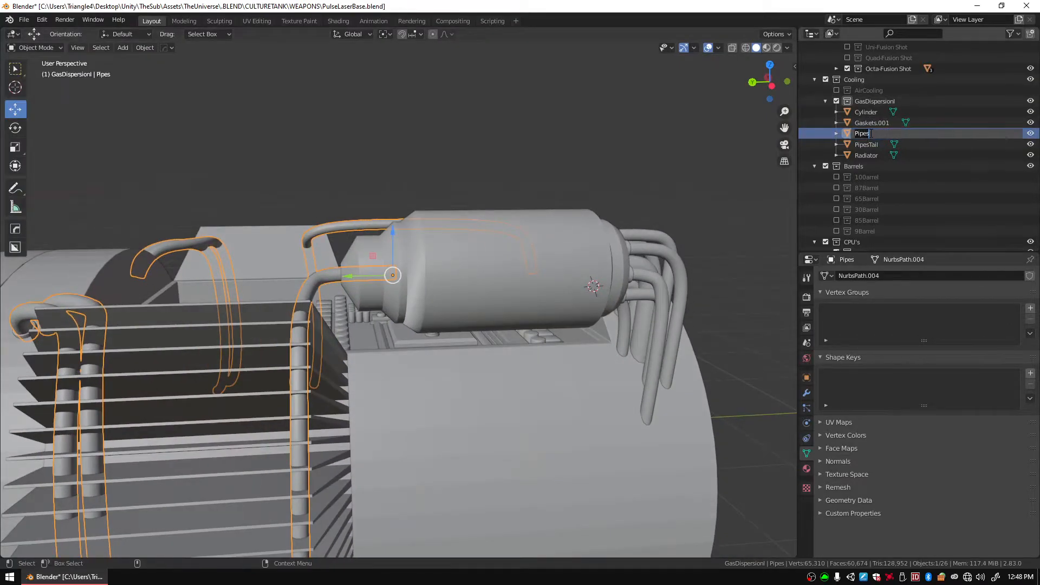
text(Front)
key(Return)
Separate the Gaskets.001 mesh into individual gasket objects by loose parts.
click(870, 124)
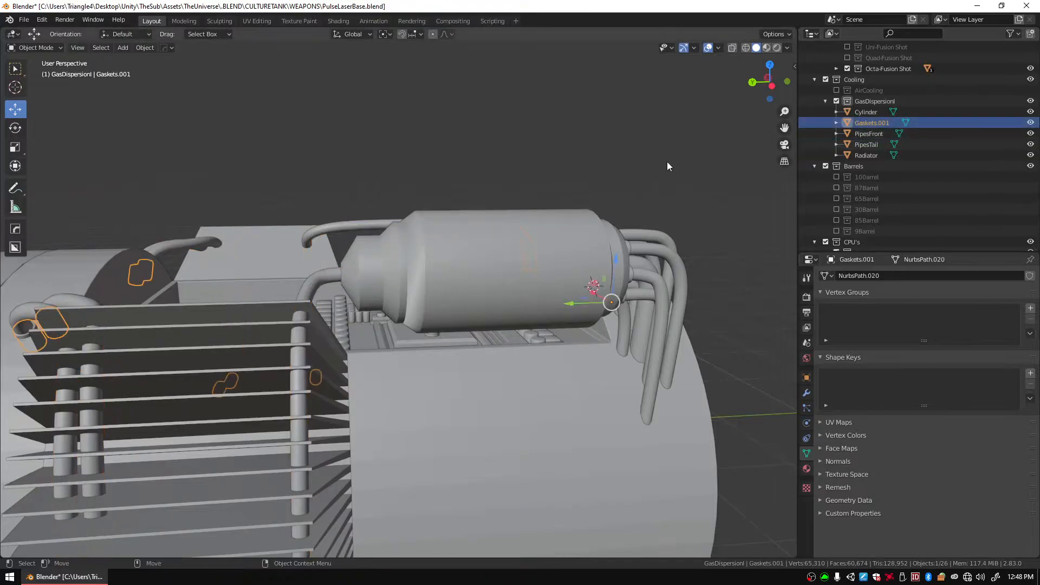
key(Tab)
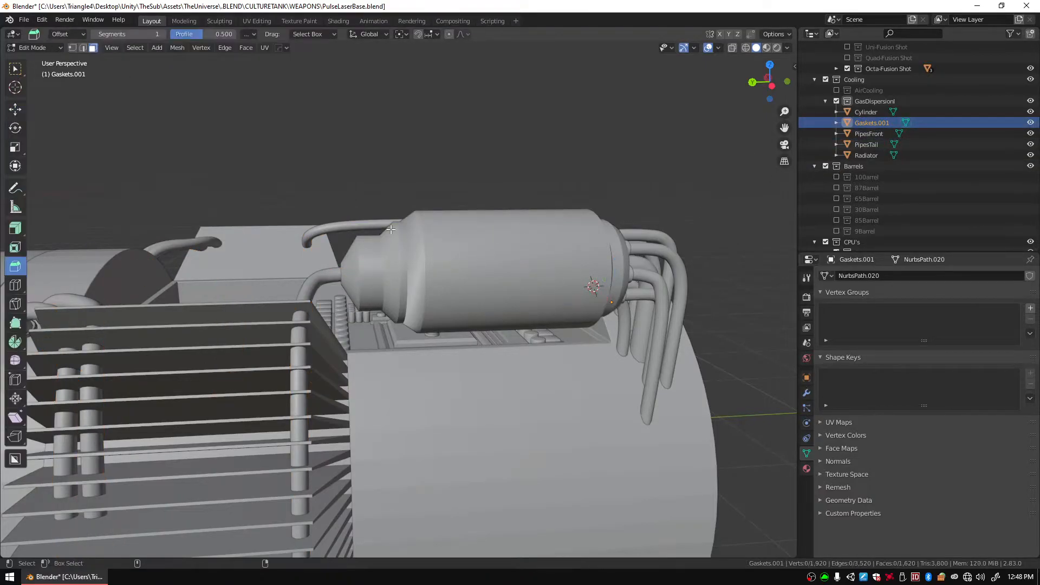
scroll(343, 230, down, 5)
shift+middle_drag(352, 346, 401, 246)
scroll(400, 246, up, 4)
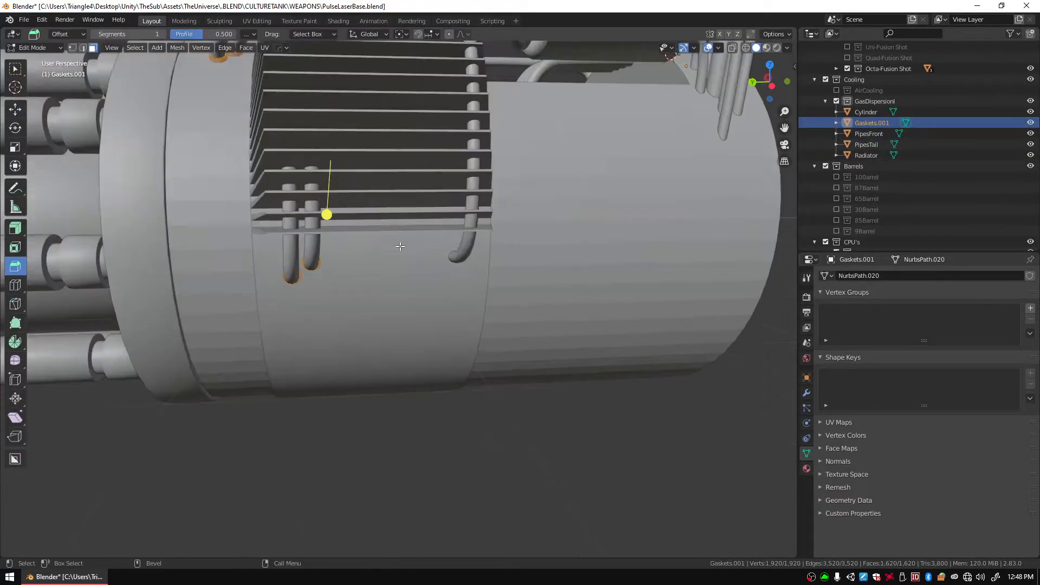
right_click(286, 278)
mouse_move(248, 285)
click(334, 285)
key(Tab)
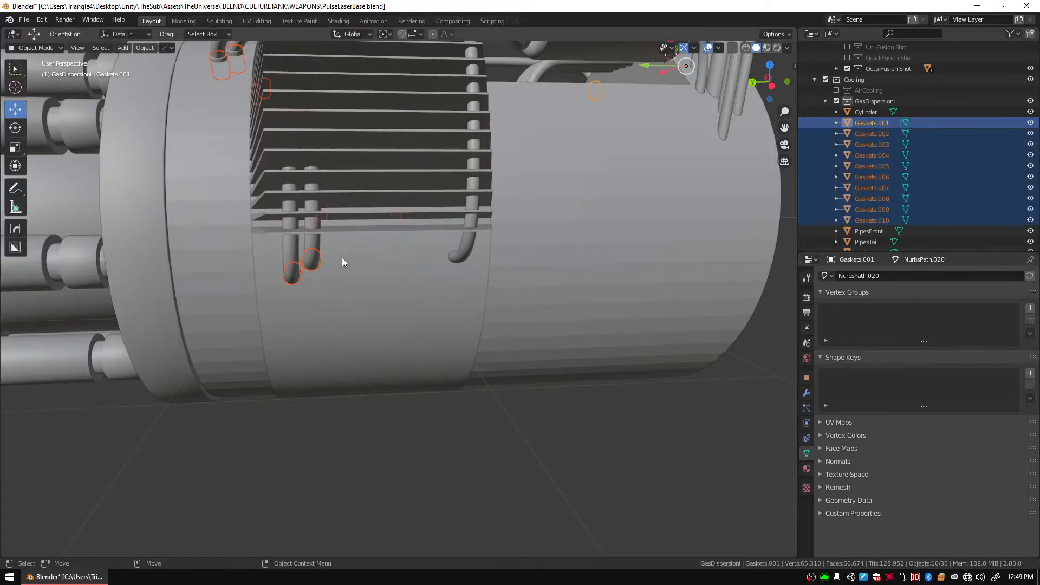
Duplicate gasket Gaskets.005 below the radiator, centre the copy's origin on its geometry, and move it about -1.22 m along Y to the single pipe.
scroll(339, 266, up, 4)
click(226, 194)
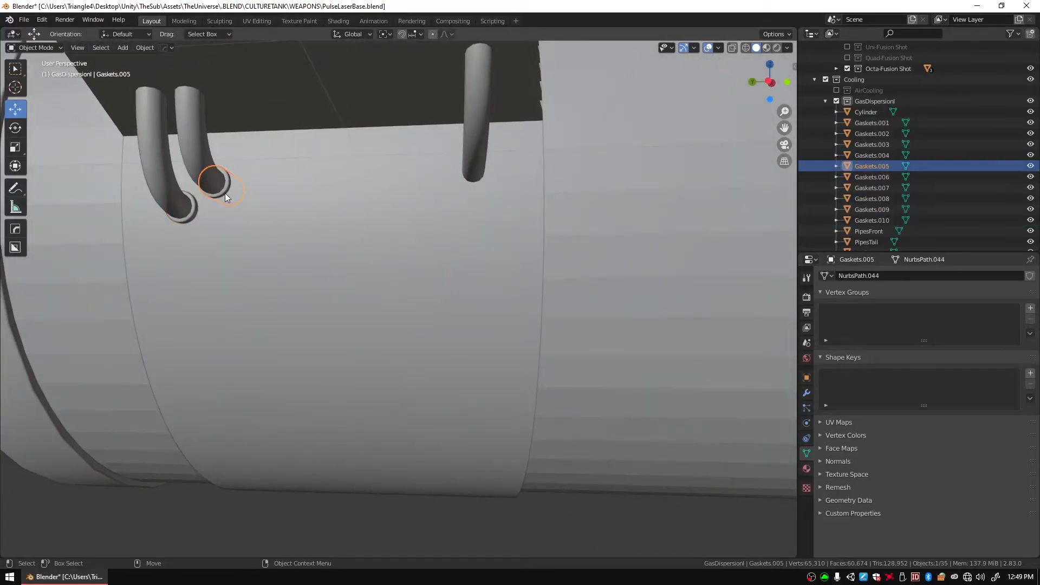
key(shift+d)
key(Escape)
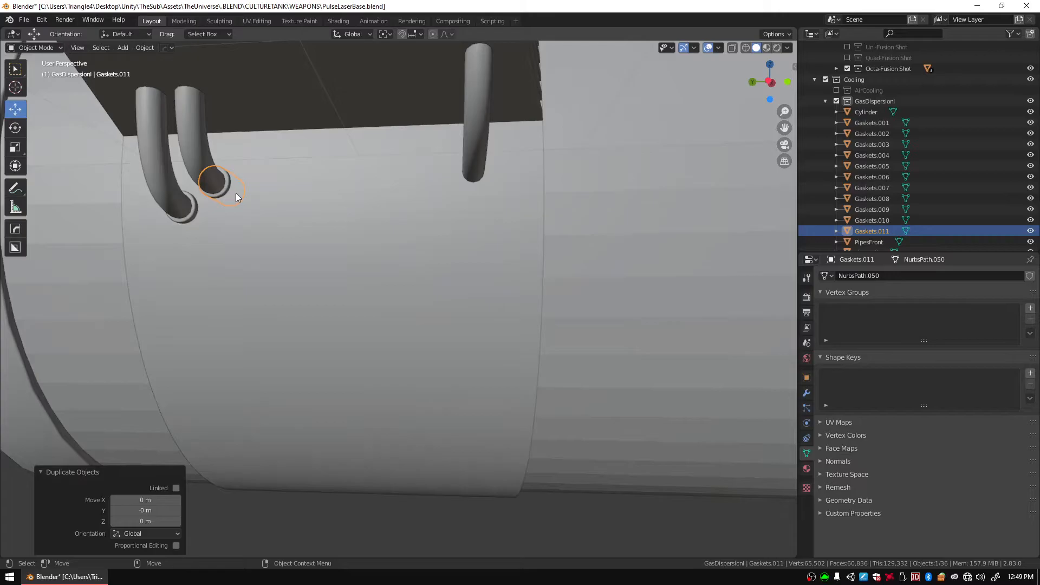
scroll(235, 199, down, 5)
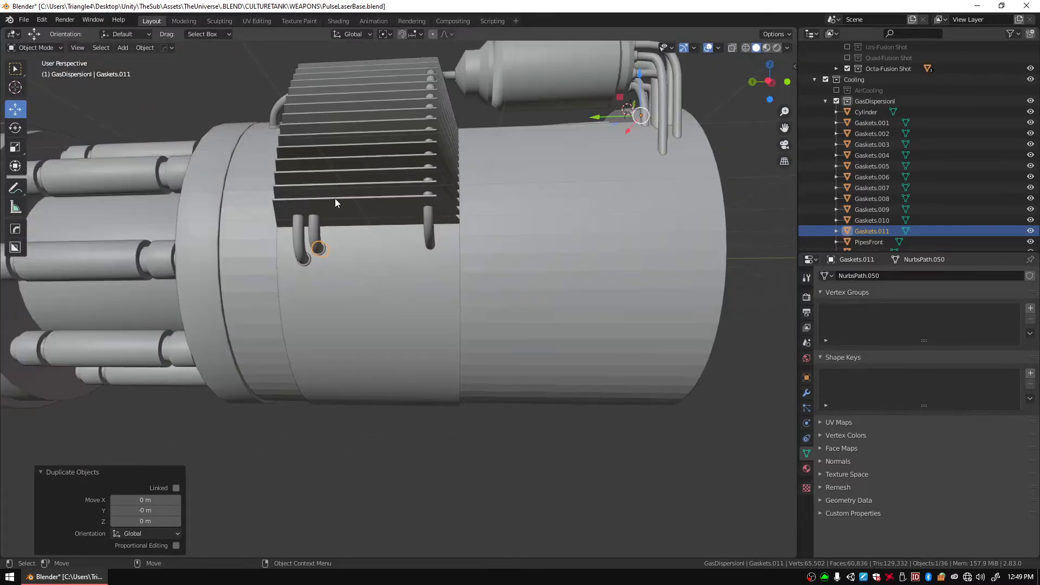
key(ctrl+alt+shift+c)
click(361, 215)
drag(278, 252, 392, 248)
Raise the copied gasket about 0.018 m along Z to fit around the single pipe's end.
key(KP_Decimal)
middle_drag(539, 248, 487, 262)
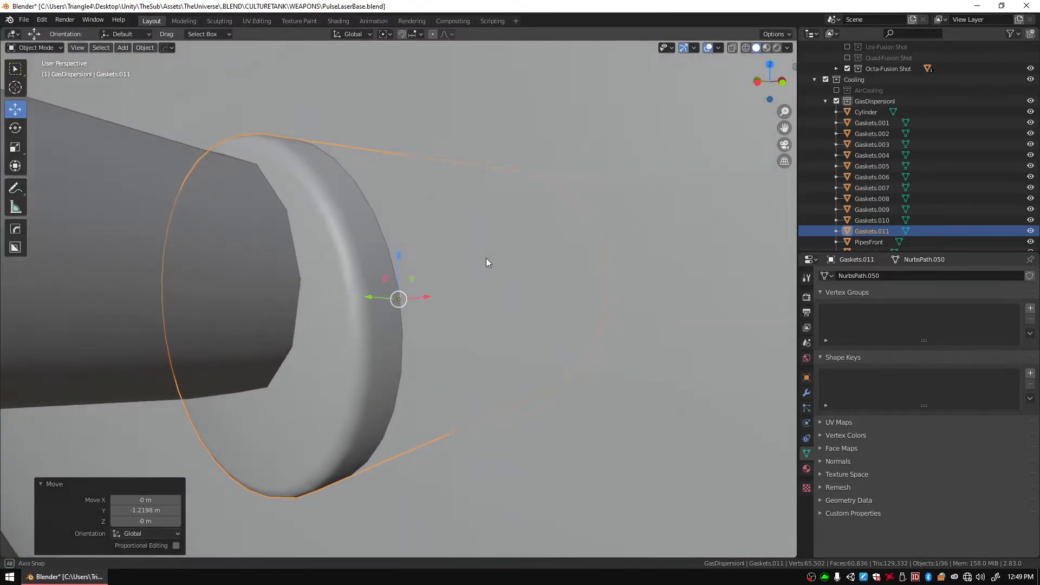
key(g)
key(z)
click(404, 222)
Recalculate the normals of the whole gas dispersion cylinder to face outside.
middle_drag(404, 222, 440, 198)
scroll(430, 174, down, 6)
scroll(408, 203, up, 4)
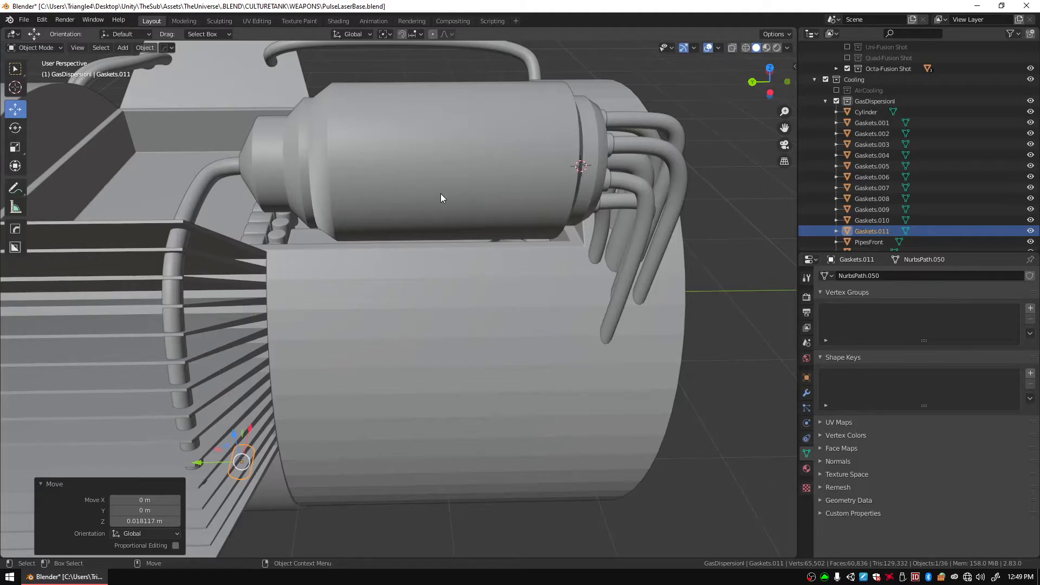
middle_drag(440, 193, 481, 202)
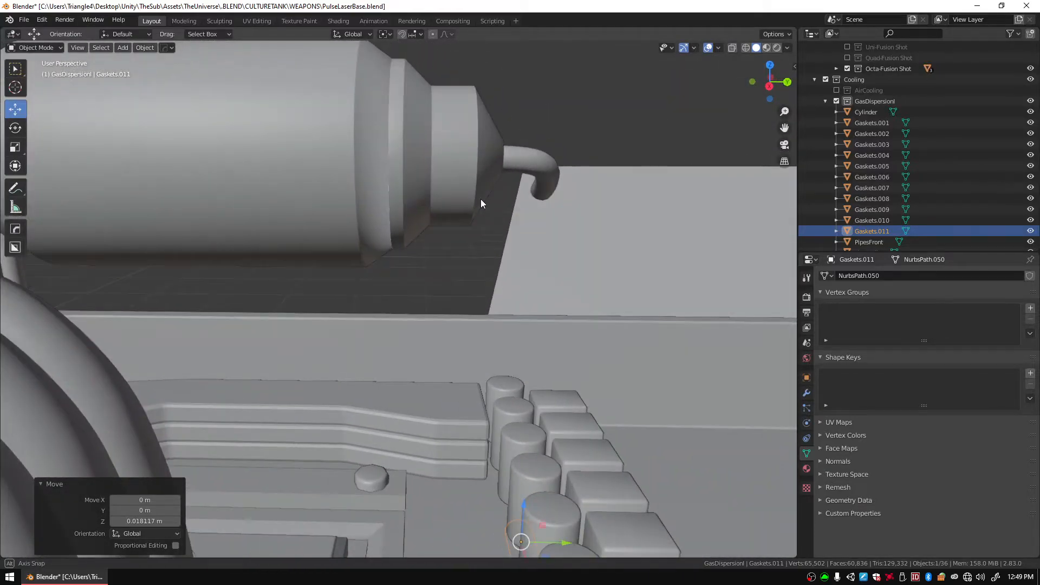
click(346, 226)
middle_drag(502, 258, 369, 245)
key(Tab)
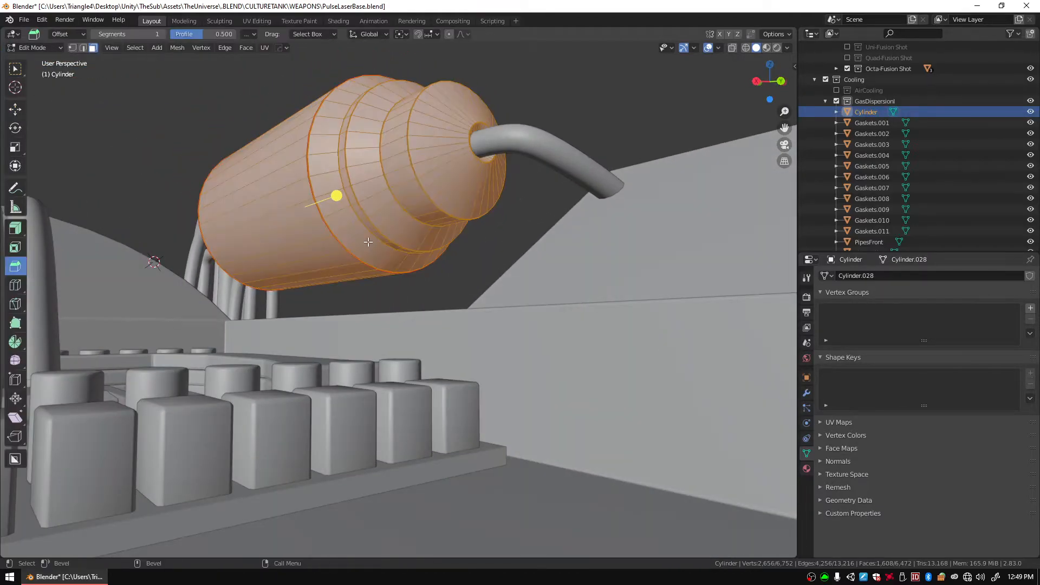
click(176, 48)
mouse_move(219, 228)
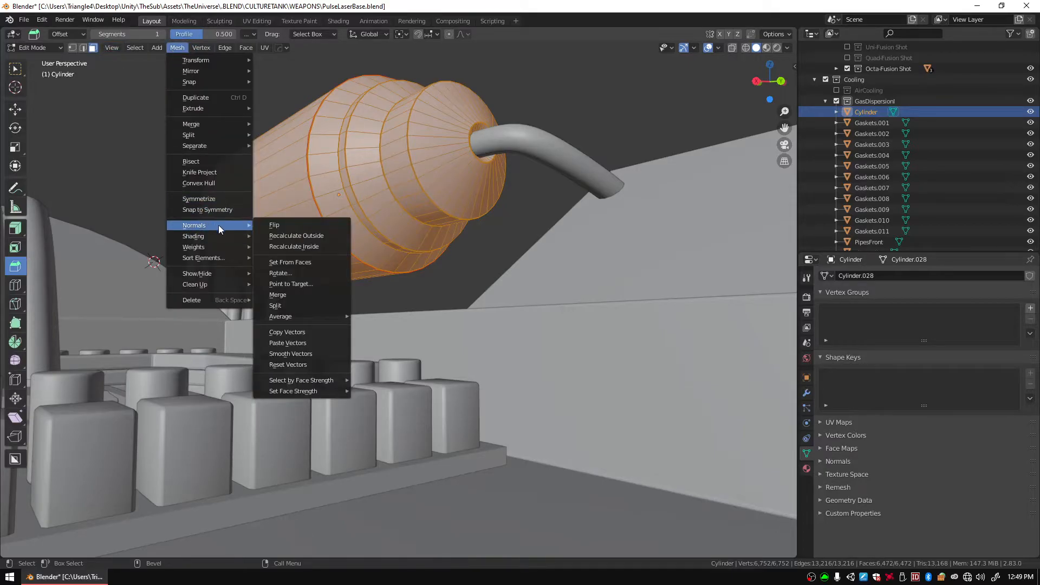
click(296, 235)
key(Tab)
Separate the PipesFront mesh into individual pipe objects by loose parts.
middle_drag(407, 220, 498, 251)
scroll(494, 359, down, 5)
scroll(495, 360, up, 5)
click(368, 245)
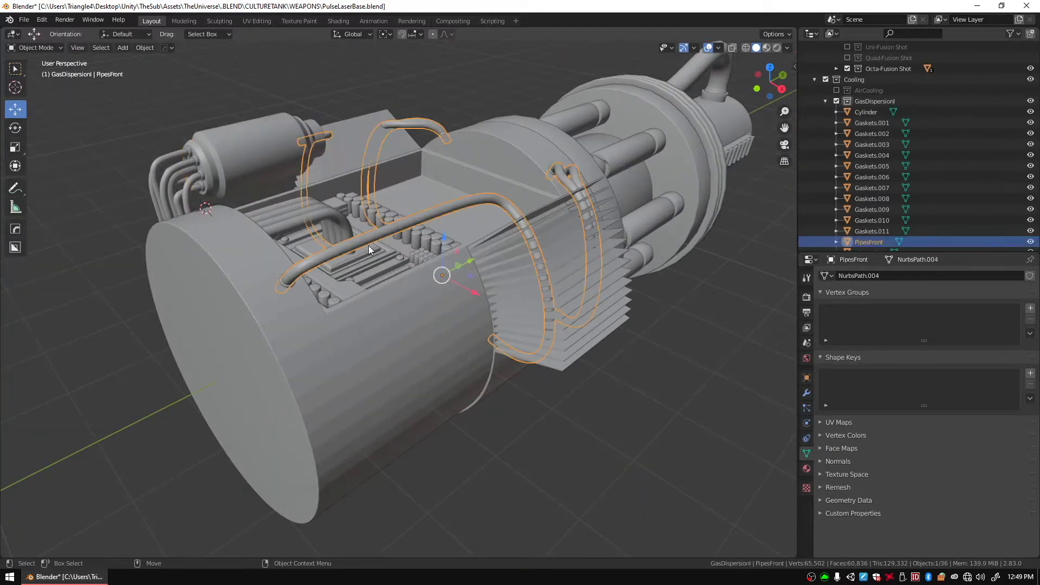
key(Tab)
key(a)
right_click(349, 242)
mouse_move(349, 242)
click(439, 261)
key(Tab)
Delete the long pipe arching over the hull's recessed section and its leftover gasket at the hull end.
click(368, 241)
click(421, 222)
key(x)
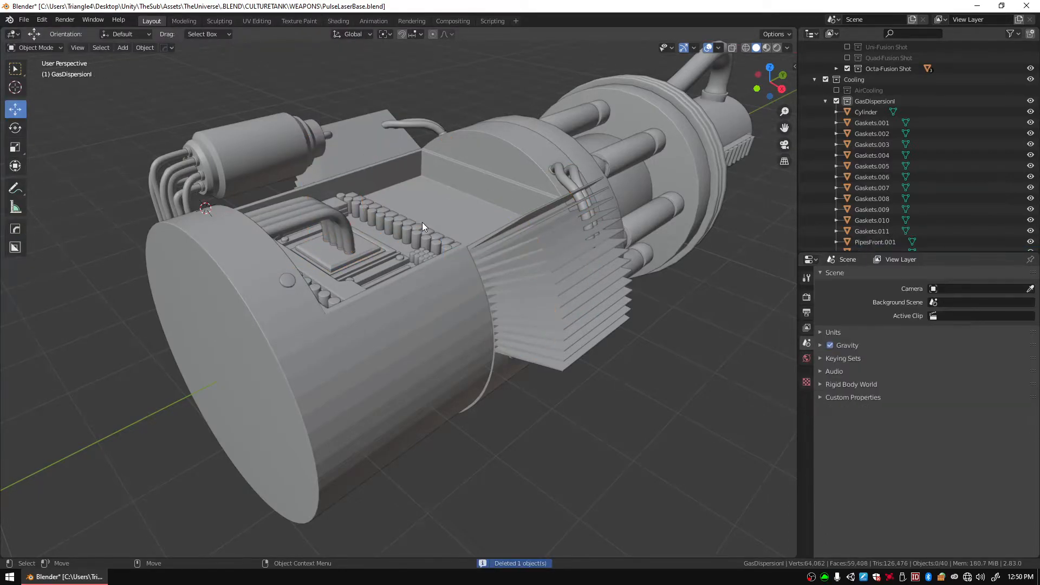
click(281, 284)
click(287, 280)
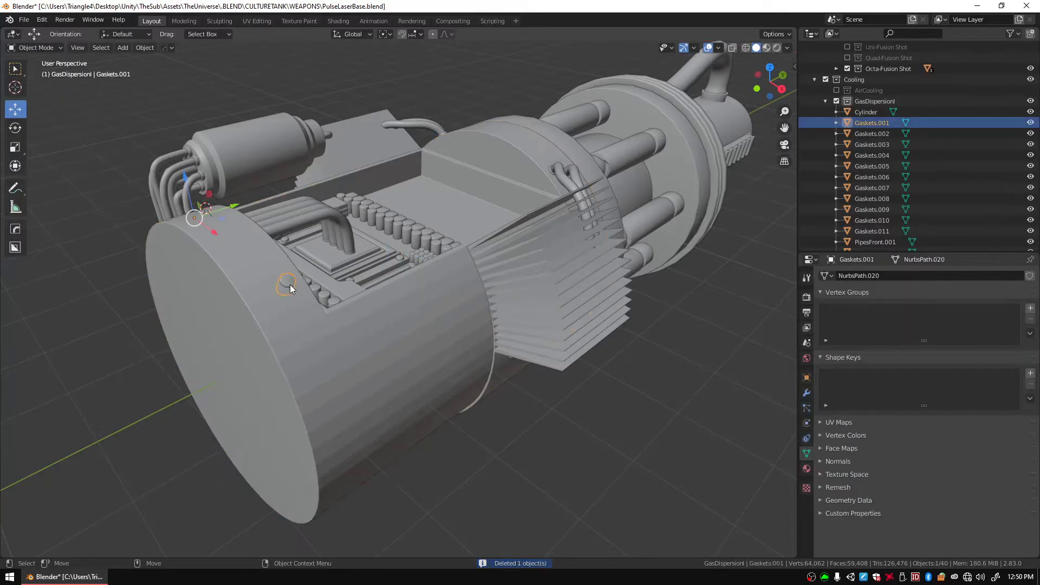
key(Delete)
Duplicate gasket Gaskets.011 beside the radiator and move the copy along Y until it lies below the rear pipes.
middle_drag(291, 284, 228, 323)
scroll(415, 259, up, 5)
scroll(415, 260, down, 4)
click(93, 362)
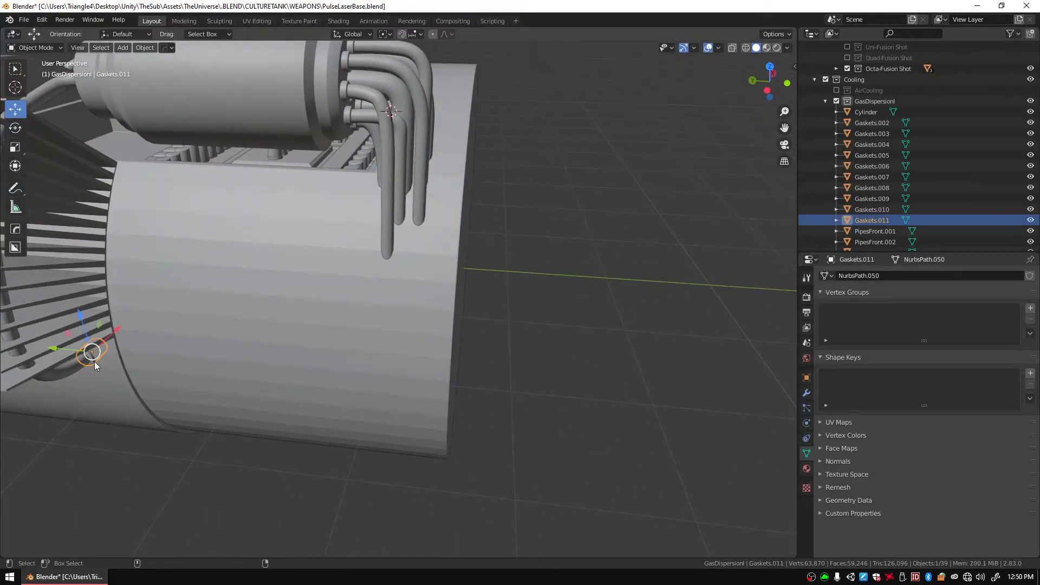
key(shift+d)
right_click(95, 362)
drag(71, 351, 375, 350)
Rotate the copied gasket 90° about the Y axis and raise it about 0.917 m along Z.
key(shift+space)
key(r)
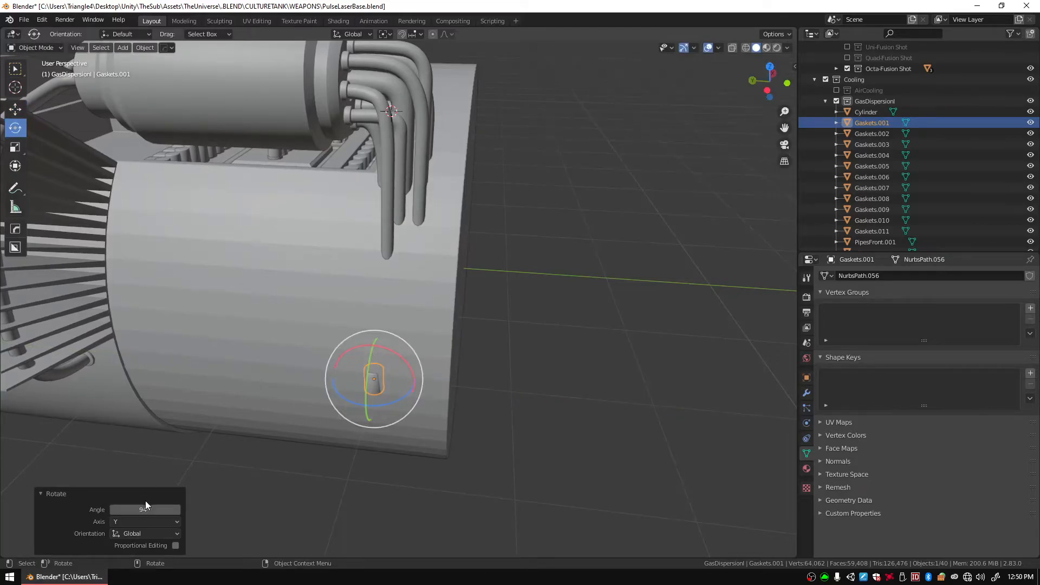
key(shift+space)
key(g)
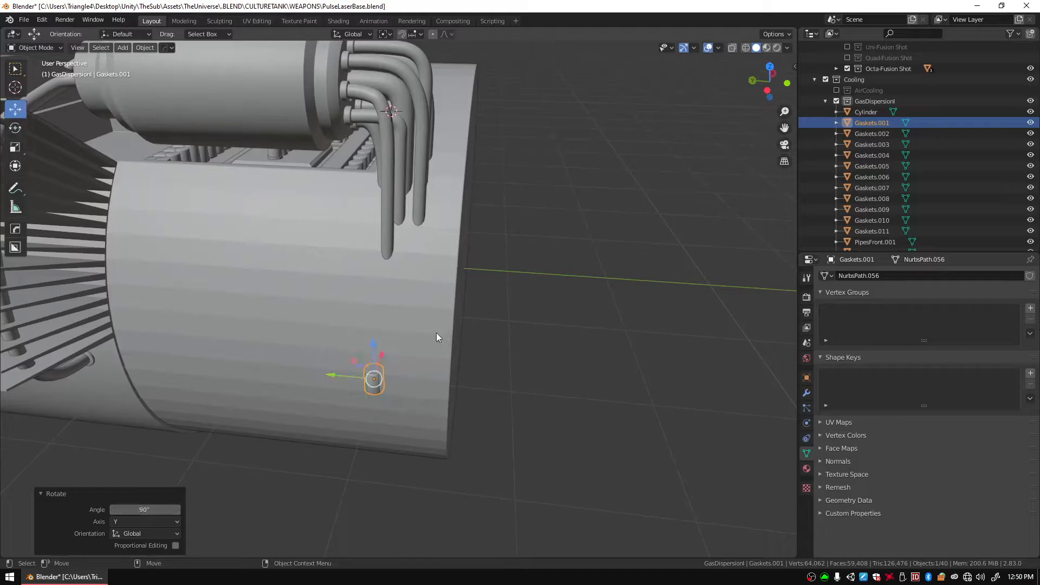
drag(374, 345, 372, 252)
middle_drag(450, 230, 372, 252)
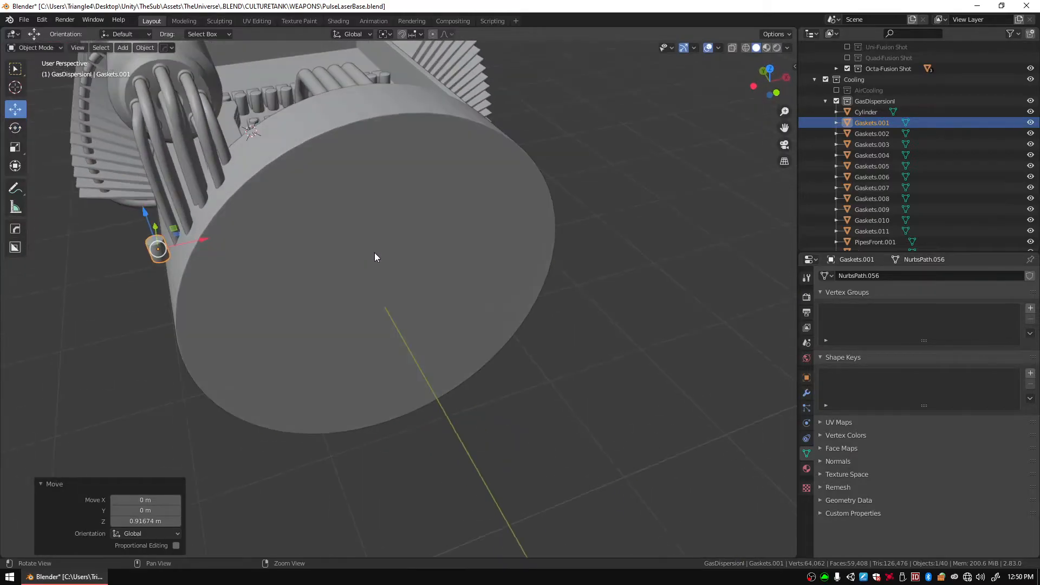
Move the gasket onto the lower end of the outermost rear pipe, shifting it about -0.072 m along Y and raising it along Z.
key(KP_Decimal)
scroll(557, 170, down, 5)
middle_drag(557, 170, 374, 334)
key(g)
click(462, 307)
key(g)
key(y)
click(480, 329)
key(g)
key(z)
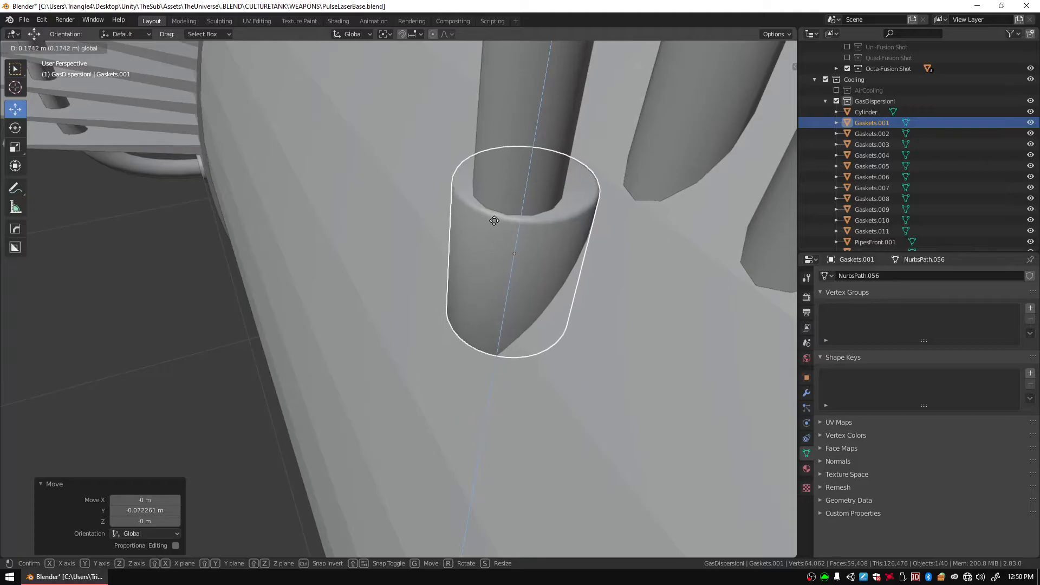
click(510, 248)
Centre the gasket on the outermost rear pipe, shifting it about -0.014 m along X and -0.019 m along Y.
key(g)
key(x)
click(512, 252)
middle_drag(512, 252, 639, 220)
middle_drag(427, 201, 288, 250)
key(g)
key(y)
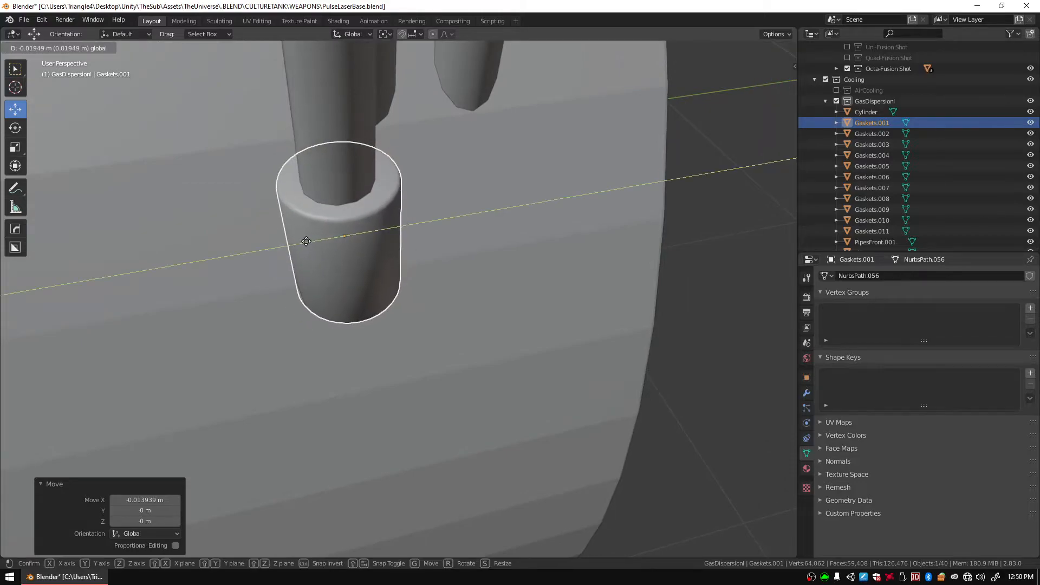
click(337, 252)
Scale the gasket down uniformly, adjust its height along Z, and lower it on the outermost pipe.
key(s)
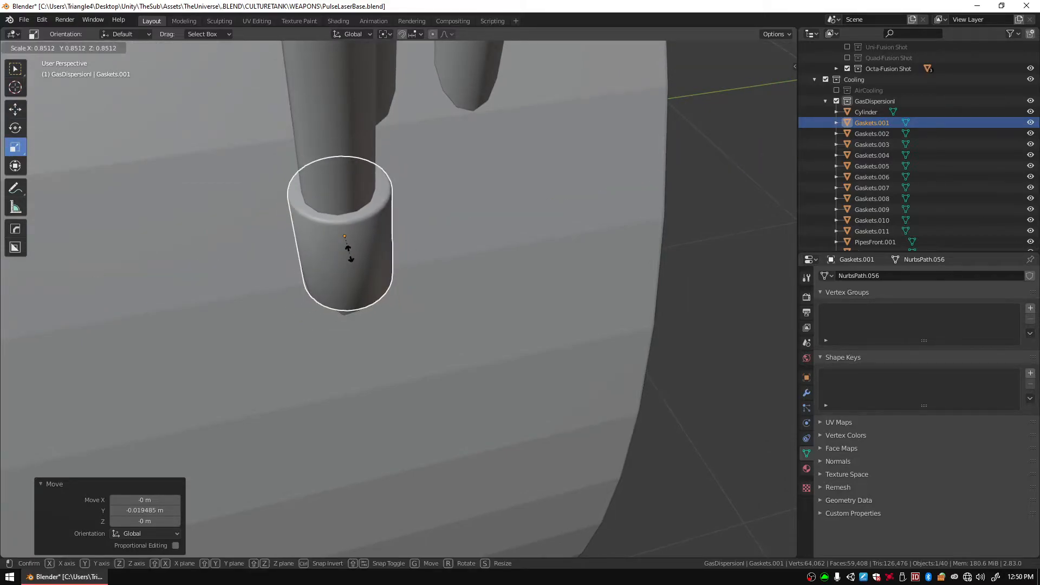
click(349, 253)
middle_drag(368, 248, 346, 205)
key(s)
key(z)
click(349, 189)
key(shift+space)
key(g)
drag(342, 200, 341, 234)
Duplicate the fitted gasket, raise the copy about 0.153 m along Z and move it about 0.144 m along X.
middle_drag(520, 184, 344, 193)
middle_drag(362, 196, 323, 385)
key(shift+d)
right_click(494, 157)
drag(333, 342, 346, 247)
middle_drag(347, 247, 413, 266)
key(g)
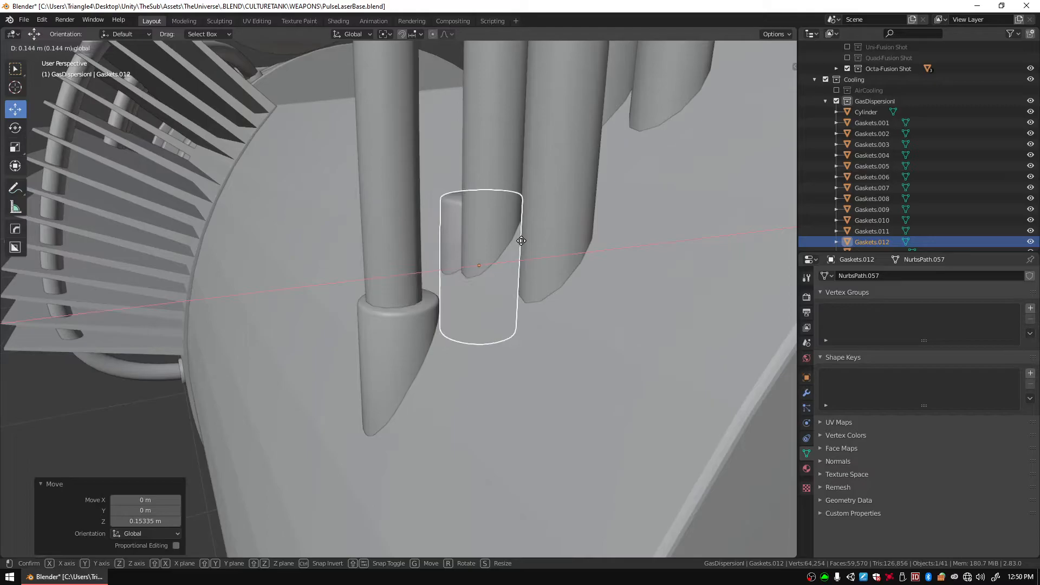
click(514, 241)
Align the copied gasket with the second rear pipe along Y and X, and raise it about 0.039 m along Z.
key(g)
key(x)
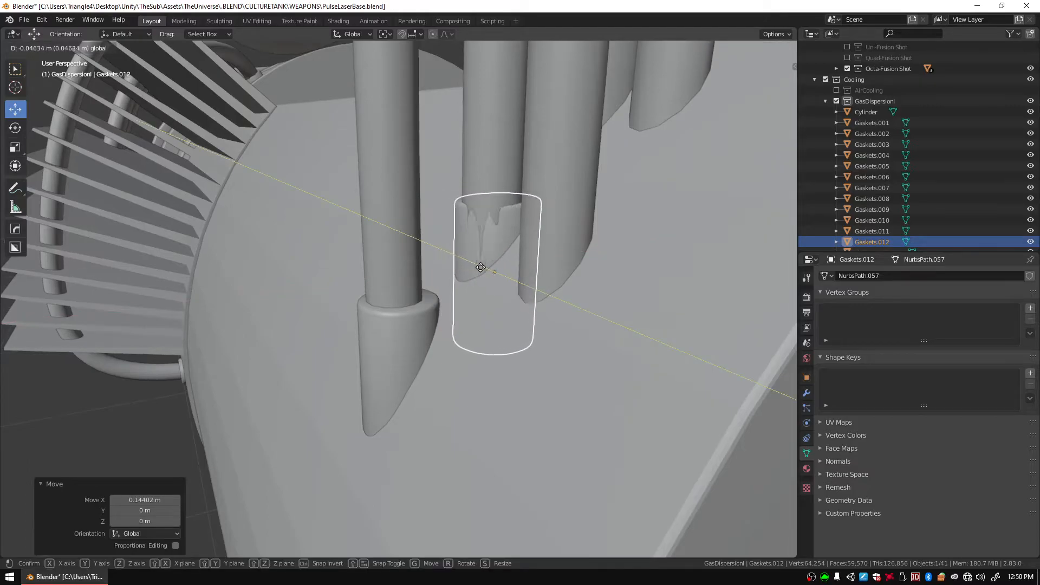
click(521, 265)
key(g)
key(x)
click(515, 271)
middle_drag(515, 272, 404, 330)
drag(450, 368, 451, 342)
middle_drag(450, 342, 566, 243)
Duplicate the second pipe's gasket and slide the copy across to the neighbouring rear pipe.
key(shift+d)
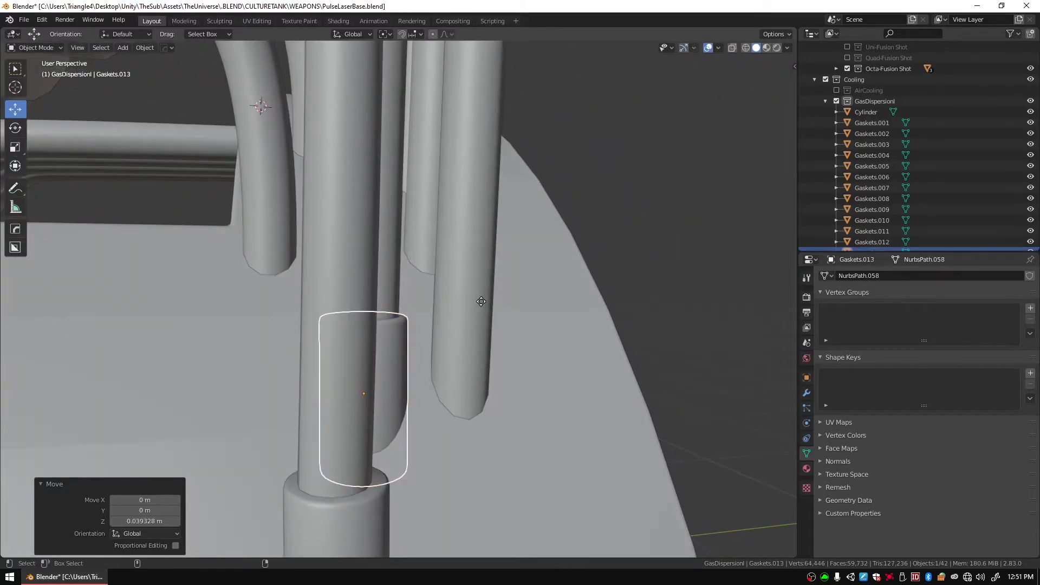
right_click(481, 301)
drag(327, 389, 428, 385)
middle_drag(428, 385, 372, 430)
Duplicate the gasket again and move the copy along X and Z onto the next rear pipe's lower end.
key(shift+d)
right_click(349, 410)
key(g)
key(z)
click(402, 397)
key(g)
key(x)
click(458, 413)
key(g)
key(z)
click(453, 365)
middle_drag(452, 365, 519, 369)
Duplicate that gasket, move the copy about 0.163 m along X, and raise it along Z onto the following pipe's lower end.
key(shift+d)
right_click(518, 371)
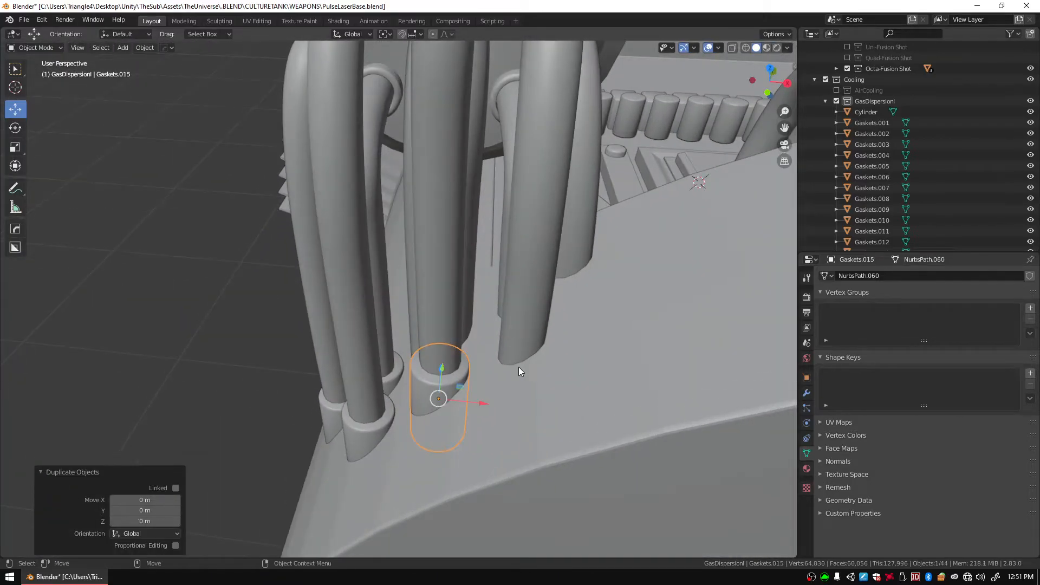
key(g)
key(x)
click(559, 399)
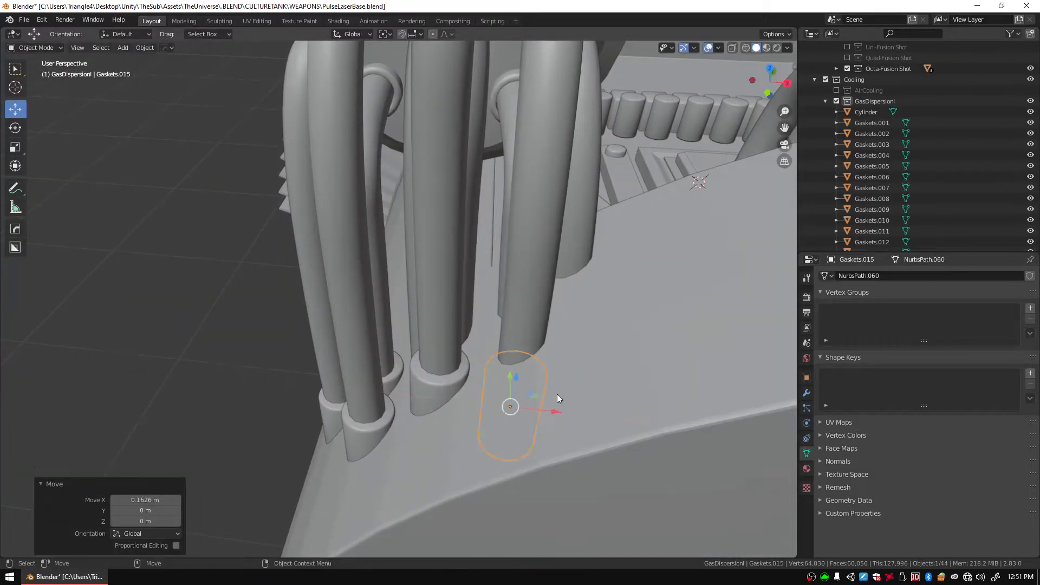
mouse_move(522, 377)
middle_down()
mouse_move(554, 338)
mouse_move(518, 363)
middle_up()
key(g)
key(z)
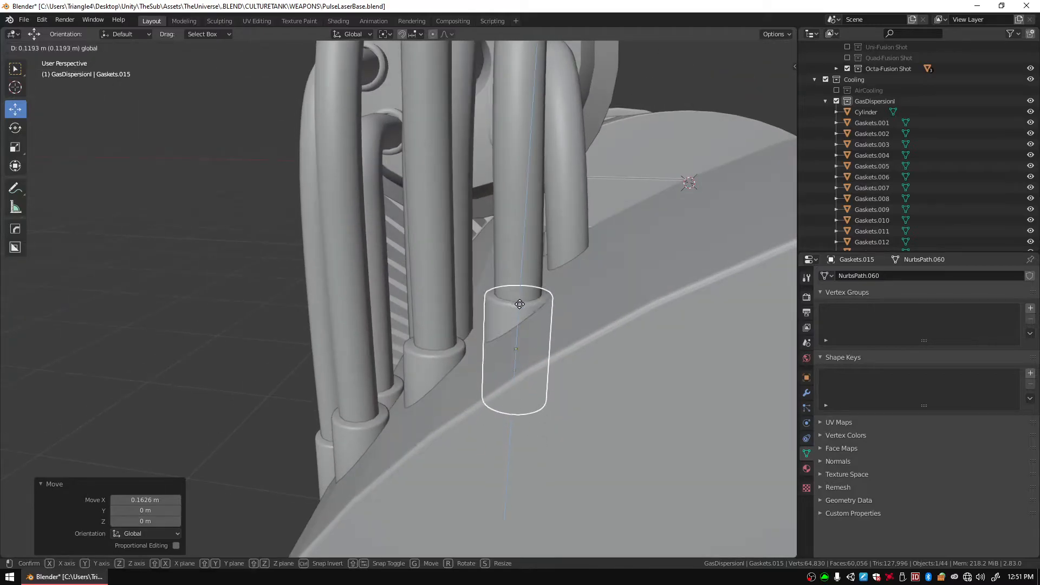
click(519, 295)
middle_drag(519, 291, 514, 304)
Duplicate the gasket for the adjacent inner pipe and fit the copy around it, finishing with about a 0.007 m shift along Y.
key(shift+d)
right_click(514, 305)
drag(406, 403, 470, 385)
middle_drag(470, 386, 529, 385)
drag(504, 392, 510, 386)
middle_drag(510, 385, 376, 392)
drag(375, 392, 409, 399)
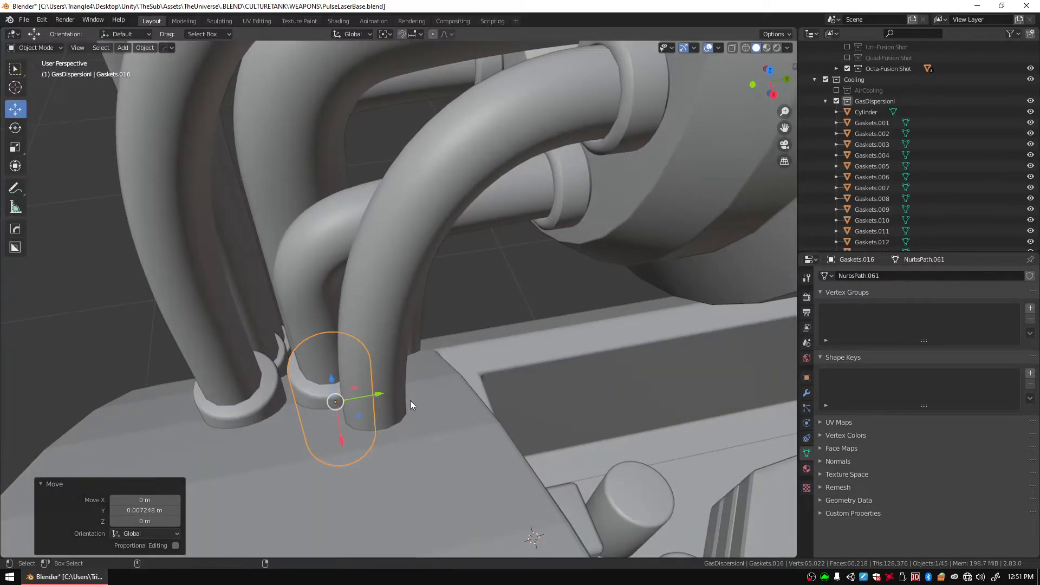
Duplicate the inner pipe's gasket and fit the copy on the last pipe by moving it along X and Z and about 0.051 m along Y.
key(shift+d)
right_click(410, 401)
middle_drag(364, 414, 424, 413)
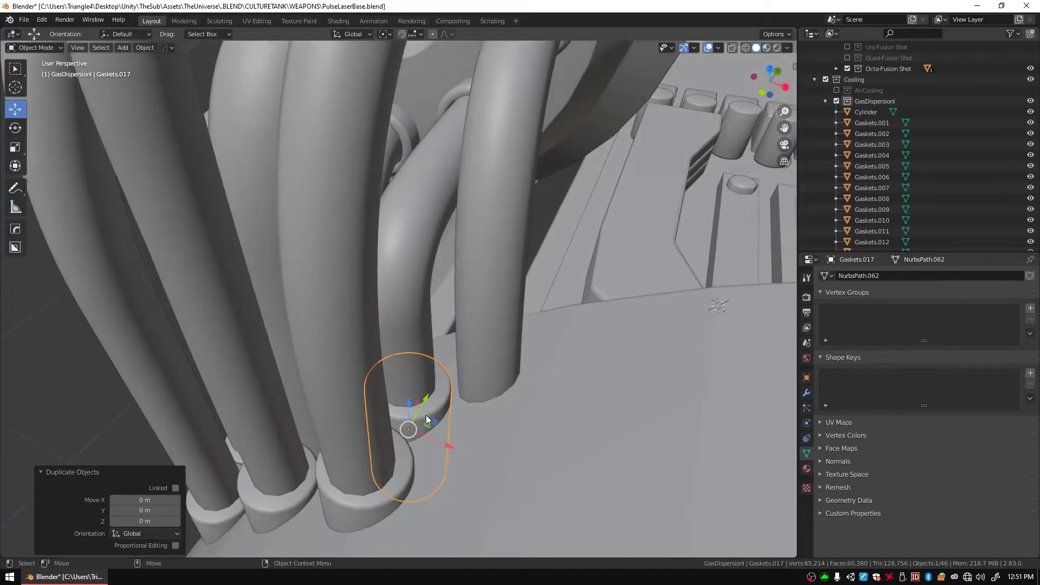
key(g)
key(x)
click(473, 427)
middle_drag(513, 416, 483, 396)
drag(447, 434, 457, 365)
middle_drag(520, 378, 391, 415)
drag(391, 415, 420, 409)
middle_drag(419, 409, 479, 338)
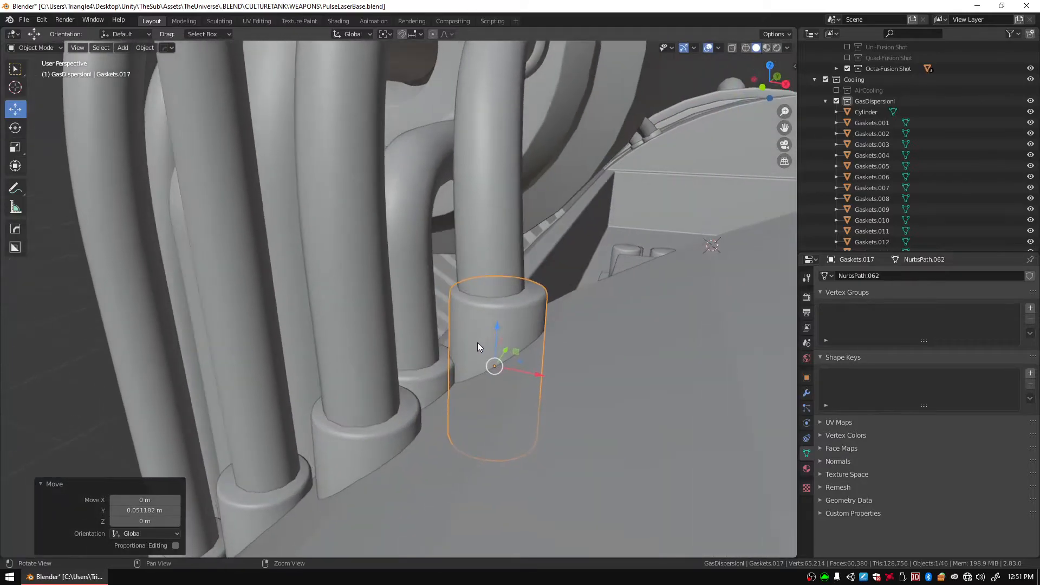
Scale the last pipe's gasket to about 0.899 and nudge it back into line with the pipe.
key(shift+space)
key(s)
key(s)
click(498, 387)
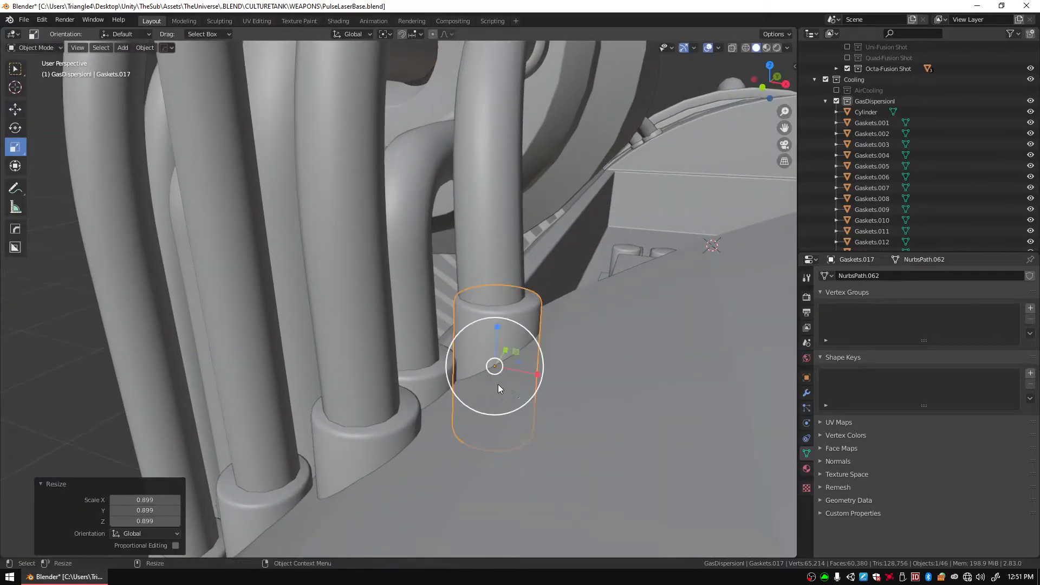
key(shift+space)
key(g)
middle_drag(495, 374, 501, 398)
drag(502, 399, 498, 387)
Lower the last pipe's gasket along Z and fine-tune its position along X until it sits evenly around the pipe.
key(shift+space)
key(r)
key(shift+space)
key(g)
middle_drag(502, 385, 499, 401)
drag(523, 403, 550, 393)
middle_drag(522, 355, 418, 346)
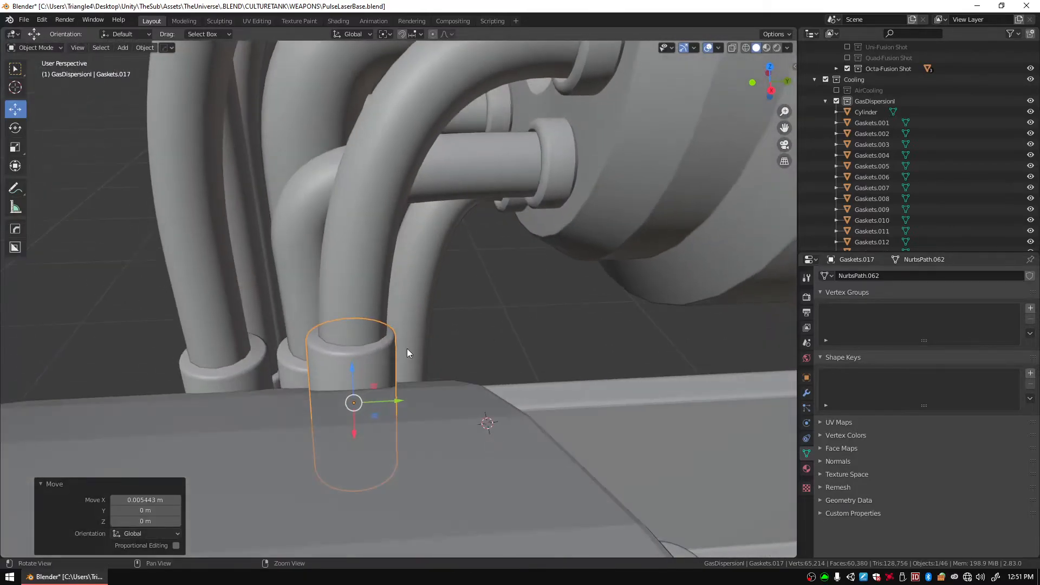
drag(359, 363, 362, 389)
middle_drag(375, 380, 514, 397)
drag(515, 399, 524, 383)
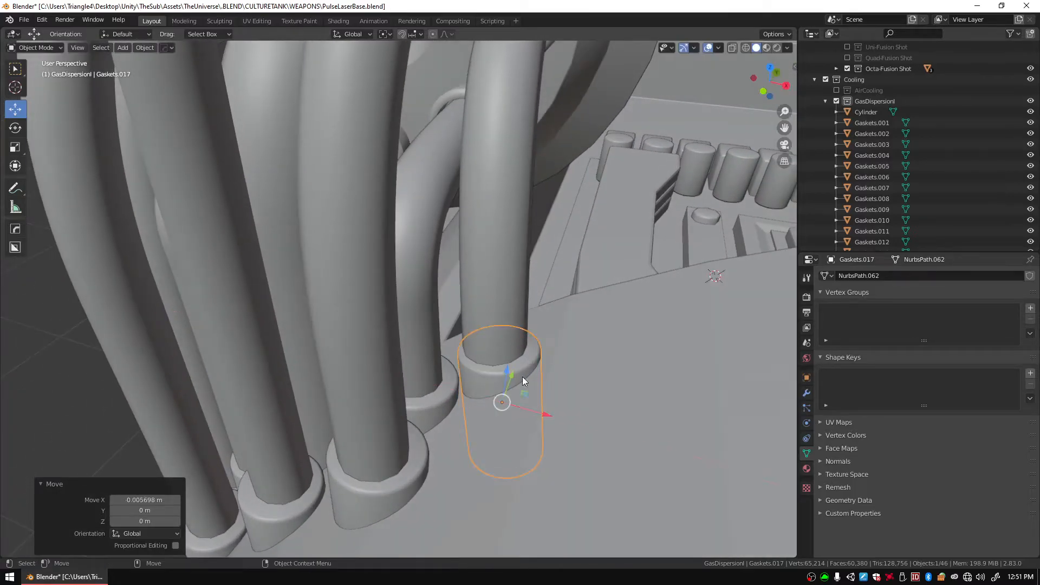
middle_drag(516, 382, 486, 372)
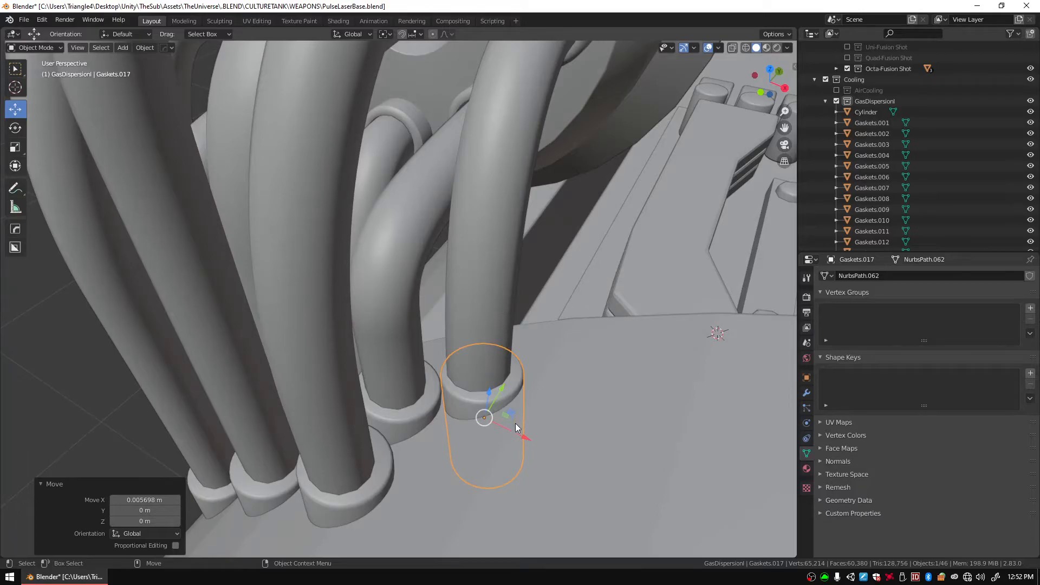
drag(515, 427, 514, 431)
Adjust the gaskets on the neighbouring pipes, lowering Gaskets.015 about 0.017 m along Z and the one beside it slightly.
click(433, 431)
drag(434, 435, 425, 441)
middle_drag(426, 440, 390, 394)
drag(389, 395, 389, 396)
click(352, 439)
drag(339, 453, 340, 460)
middle_drag(340, 459, 456, 405)
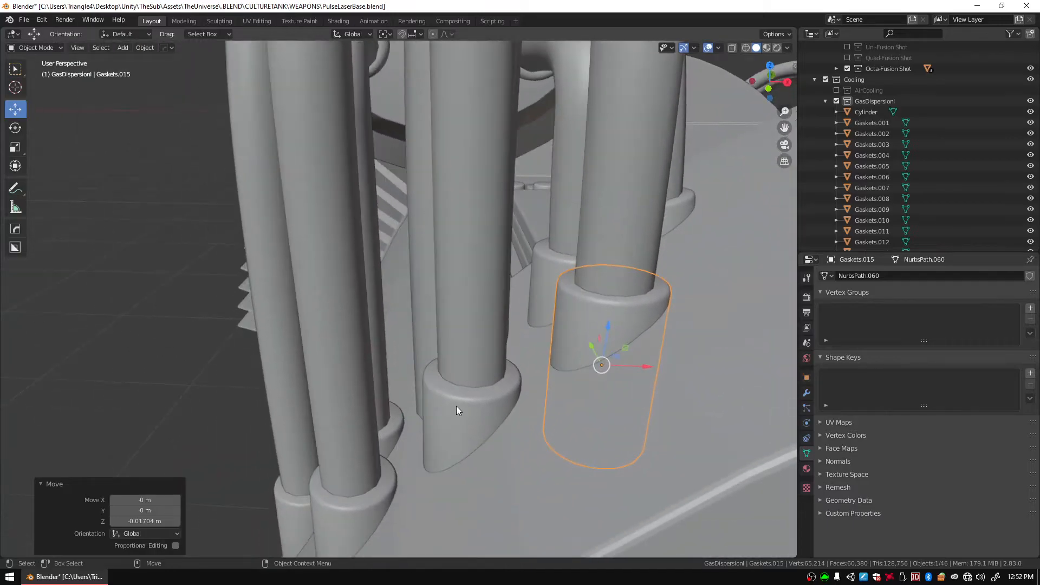
click(456, 410)
drag(470, 411, 470, 421)
middle_drag(440, 456, 508, 337)
Duplicate a fitted gasket for the bare curved pipe, raise the copy about 0.132 m along Z, and shift it sideways toward the pipe.
click(508, 337)
middle_drag(440, 299, 390, 393)
key(shift+d)
click(389, 392)
drag(381, 417, 304, 287)
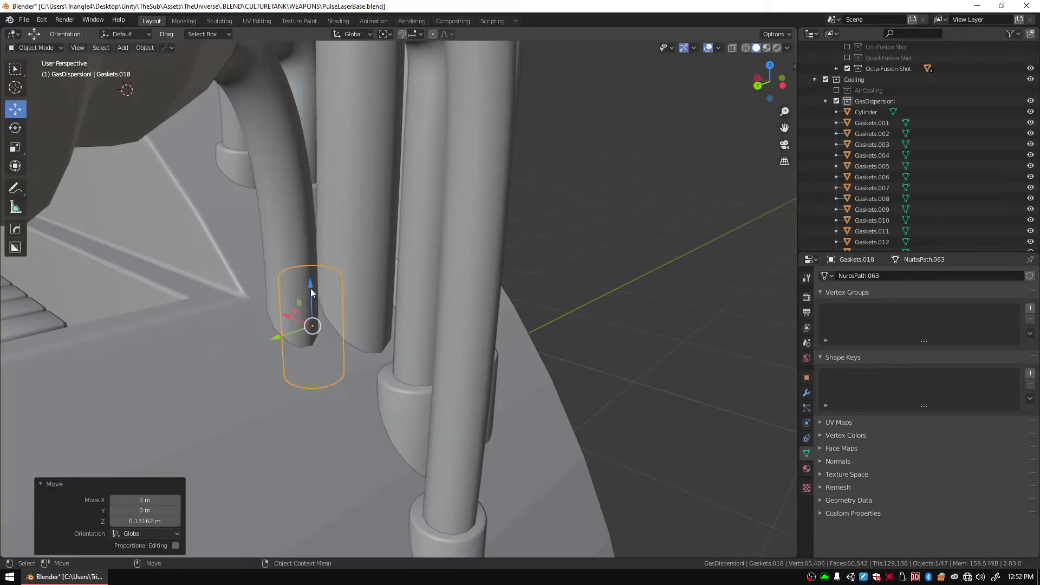
middle_drag(304, 287, 347, 314)
drag(348, 313, 271, 320)
mouse_move(271, 320)
middle_down()
mouse_move(333, 299)
mouse_move(260, 325)
middle_up()
click(249, 341)
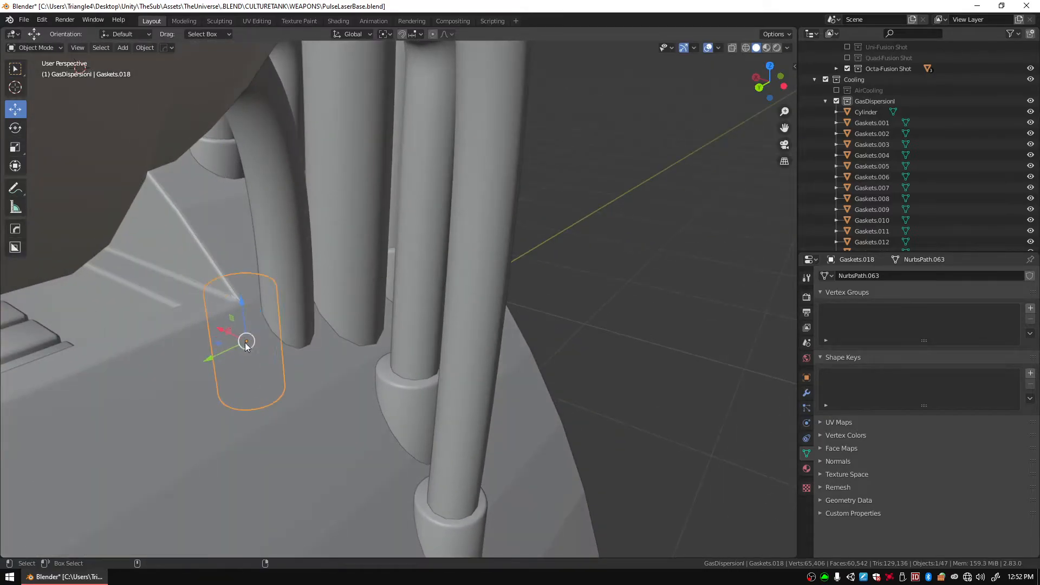
Move the new gasket along negative X onto the curved pipe's lower end and raise it about 0.054 m along Z.
key(g)
key(x)
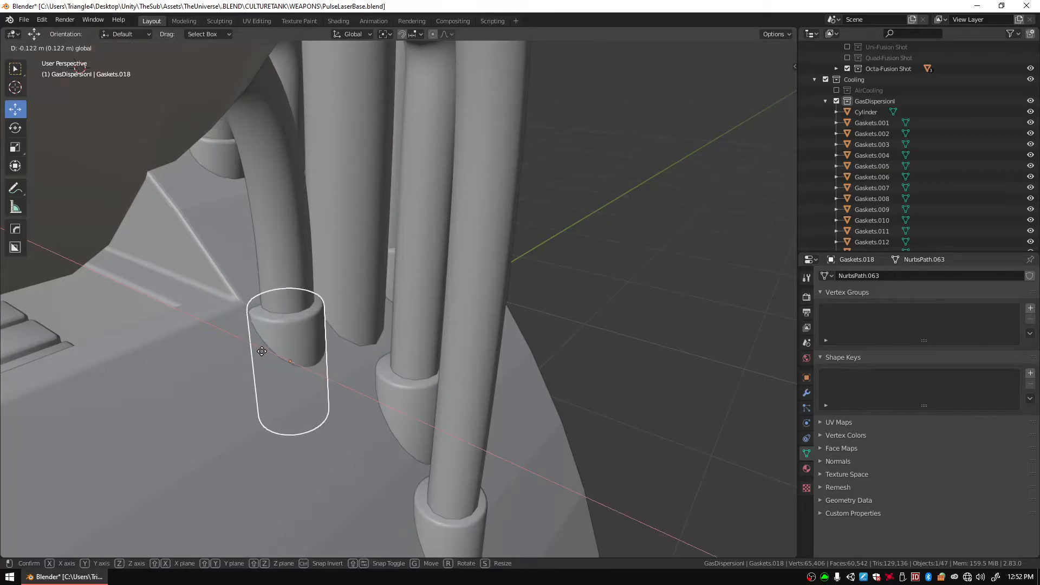
click(274, 323)
key(g)
key(z)
click(303, 292)
middle_drag(303, 293, 343, 403)
Scale the curved pipe's gasket down, raise it about 0.012 m along Z, and shift it about -0.003 m along Y.
key(shift+space)
key(s)
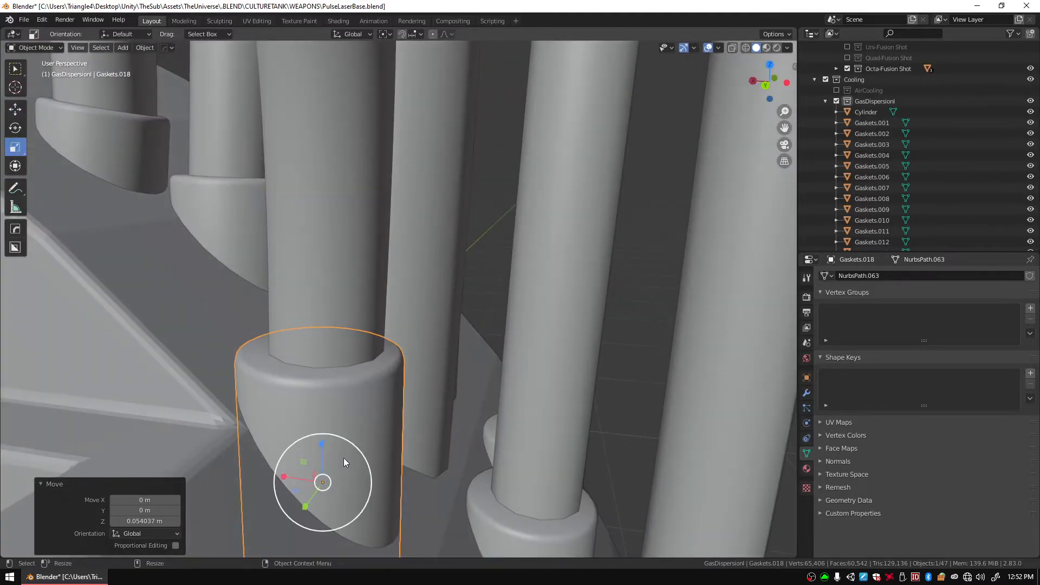
key(s)
click(344, 476)
key(shift+space)
key(g)
drag(325, 449, 317, 423)
middle_drag(317, 423, 263, 421)
key(g)
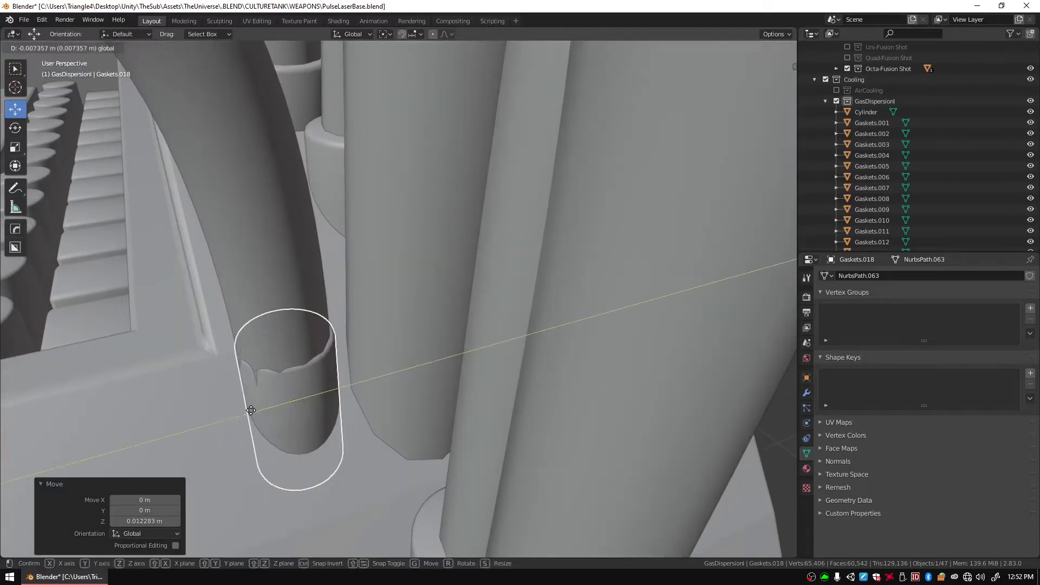
click(249, 410)
Scale the curved pipe's gasket up slightly, to about 1.06, and nudge it about -0.003 m along X.
key(shift+space)
key(s)
key(s)
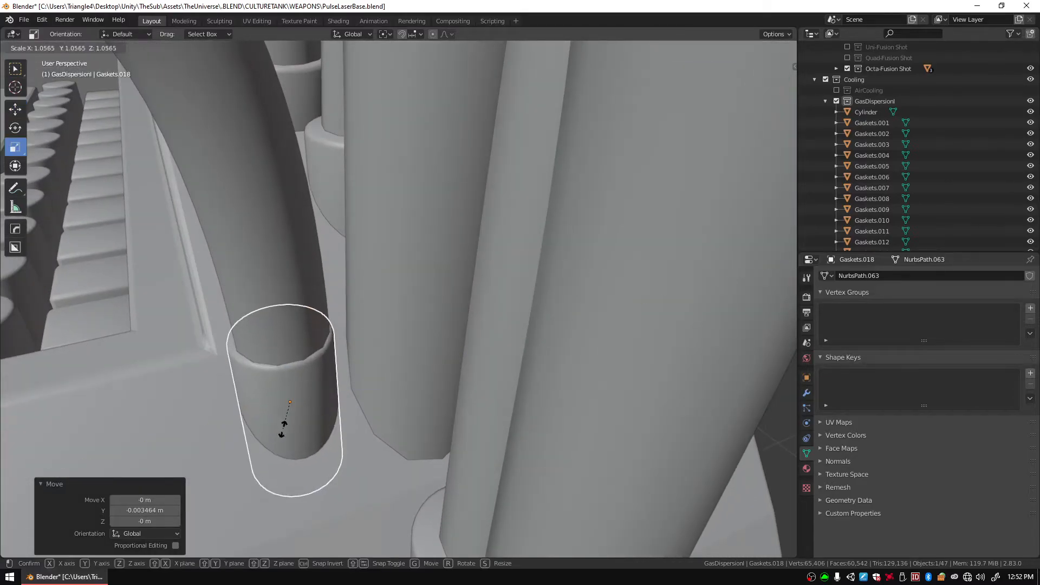
click(283, 427)
key(shift+space)
key(g)
key(g)
key(x)
click(280, 381)
middle_drag(280, 381, 431, 361)
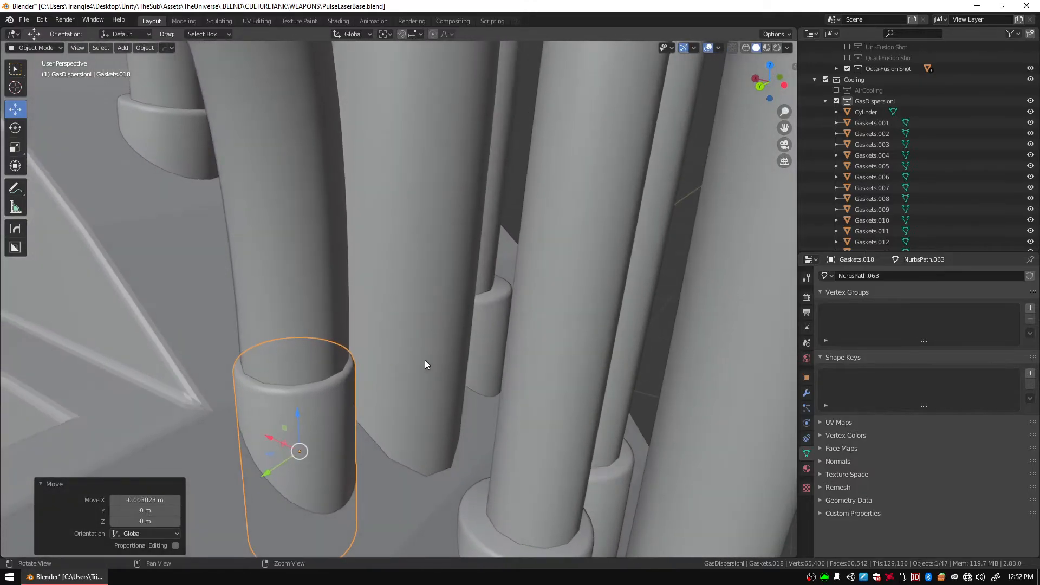
Duplicate the curved pipe's fitted gasket and lower the copy about 0.02 m along Z.
scroll(332, 274, down, 5)
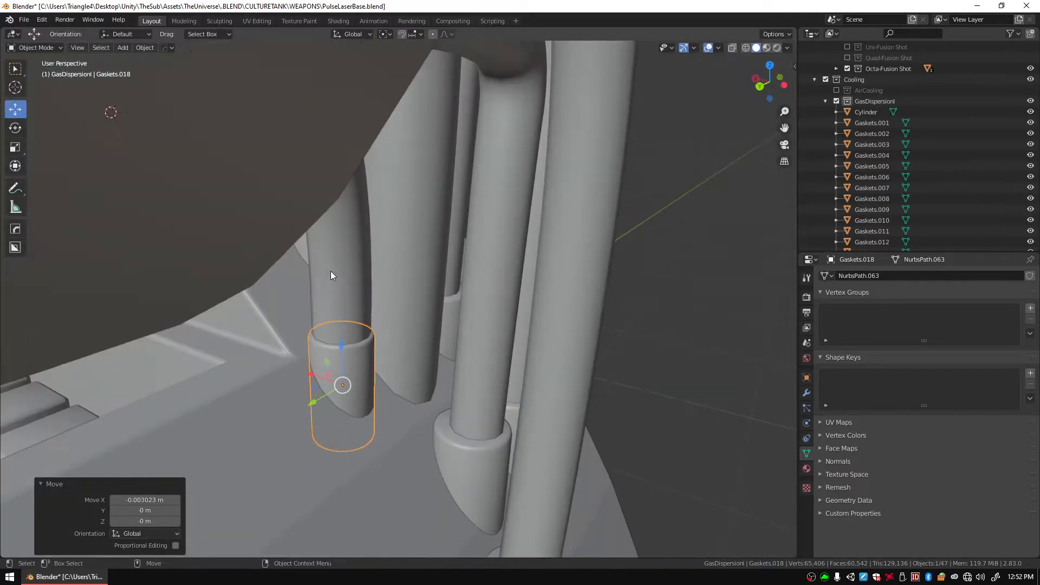
middle_drag(349, 290, 417, 304)
scroll(379, 346, up, 4)
scroll(325, 386, up, 5)
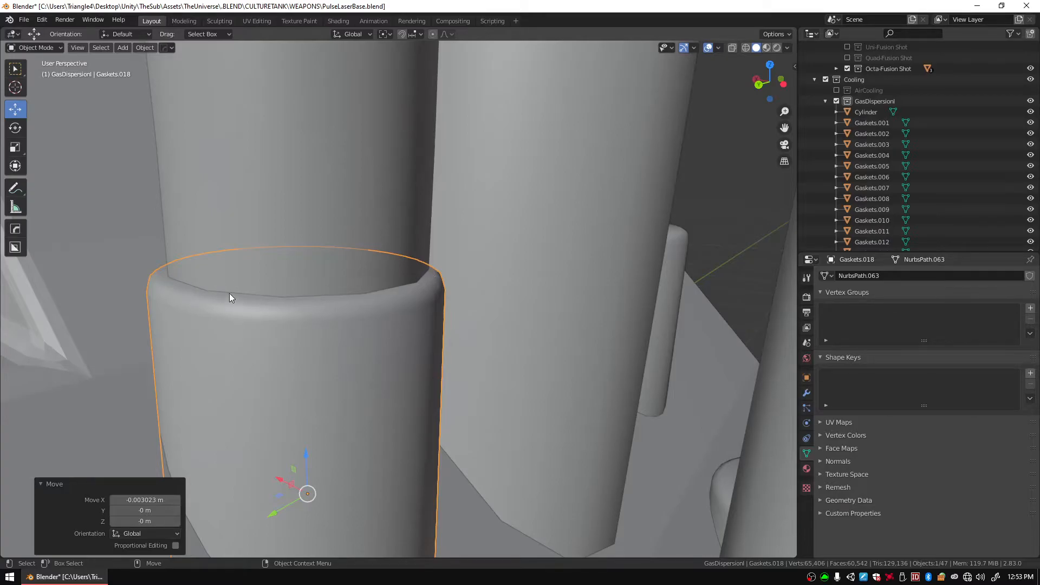
scroll(414, 311, down, 7)
scroll(400, 310, up, 5)
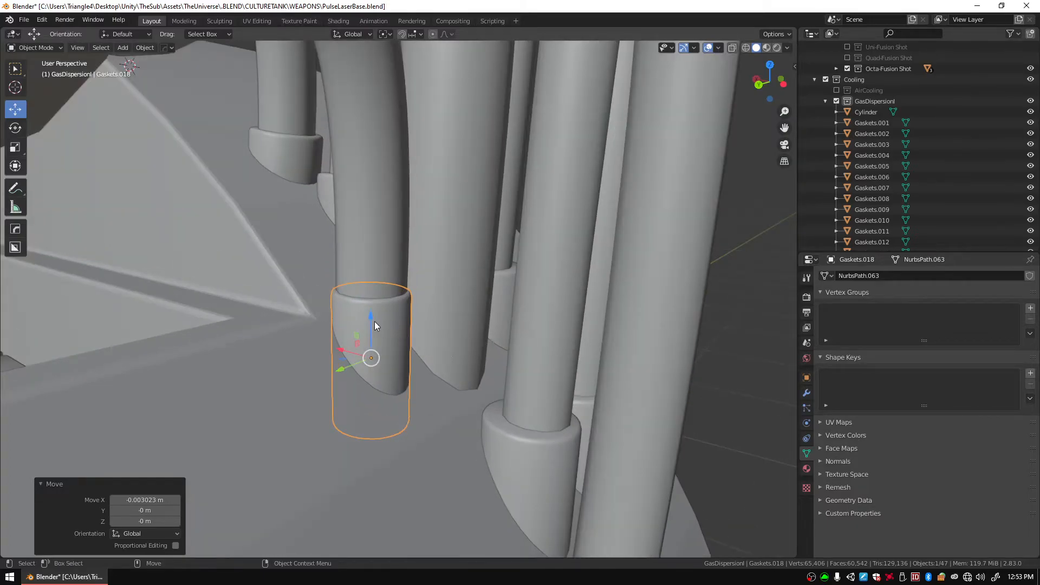
key(shift+d)
key(z)
click(391, 339)
key(g)
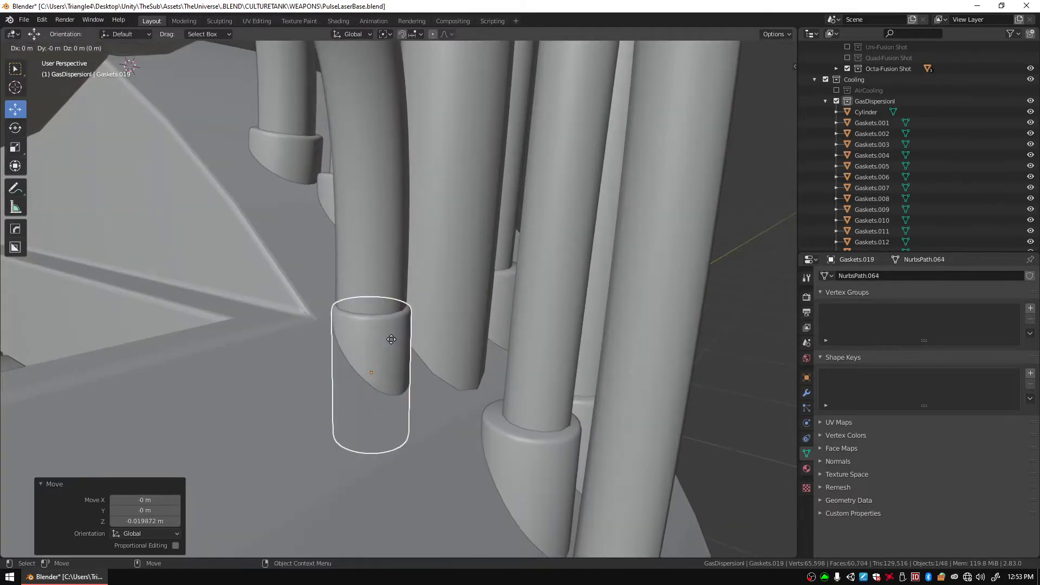
right_click(391, 339)
middle_drag(391, 339, 307, 377)
Move the copied gasket sideways onto the lower end of the neighbouring bare pipe.
drag(311, 357, 465, 398)
key(r)
middle_drag(526, 348, 400, 348)
key(w)
drag(401, 349, 412, 350)
middle_drag(415, 350, 485, 342)
key(r)
drag(485, 342, 419, 340)
key(w)
Nudge the new gasket in small shifts until it sits centred around its pipe, and deselect it.
middle_drag(590, 287, 513, 337)
drag(435, 370, 429, 368)
middle_drag(525, 291, 430, 368)
drag(414, 362, 409, 362)
middle_drag(554, 312, 539, 314)
drag(406, 359, 410, 358)
middle_drag(766, 298, 734, 248)
click(652, 293)
Select all the gaskets where the rear pipes enter the hull and join them into one object.
scroll(651, 292, down, 5)
click(461, 418)
shift+click(436, 359)
shift+click(418, 310)
shift+click(391, 308)
shift+click(484, 357)
middle_drag(554, 303, 451, 327)
shift+click(450, 326)
shift+click(477, 275)
middle_drag(480, 275, 529, 225)
shift+click(433, 311)
shift+click(476, 300)
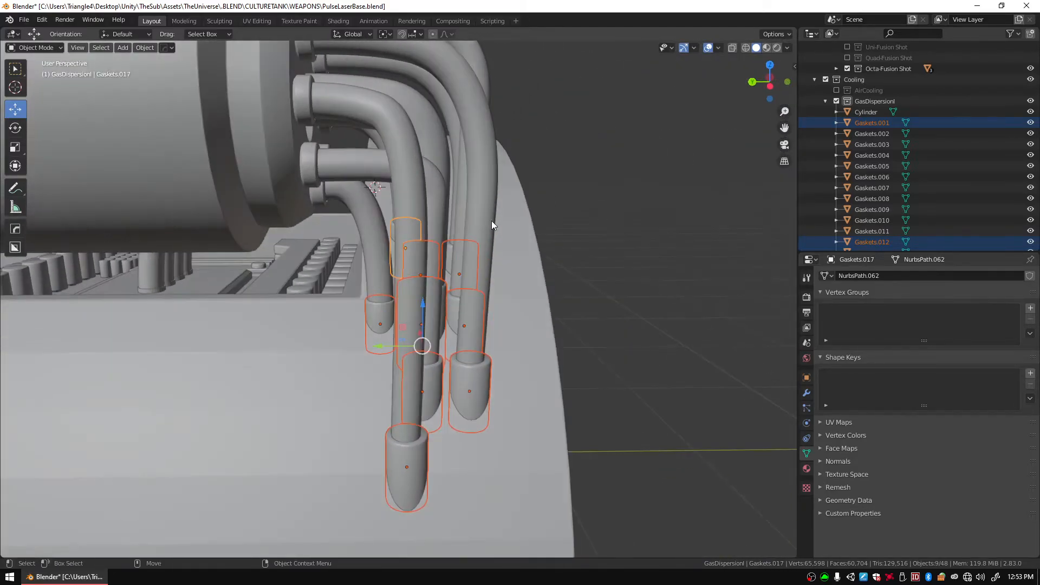
shift+click(306, 163)
key(ctrl+z)
right_click(472, 385)
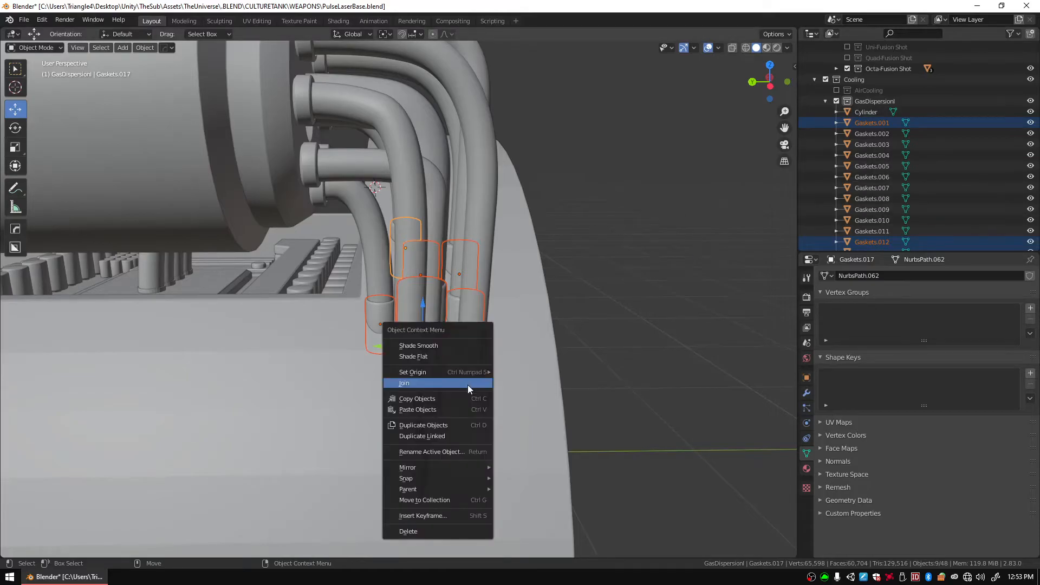
click(418, 384)
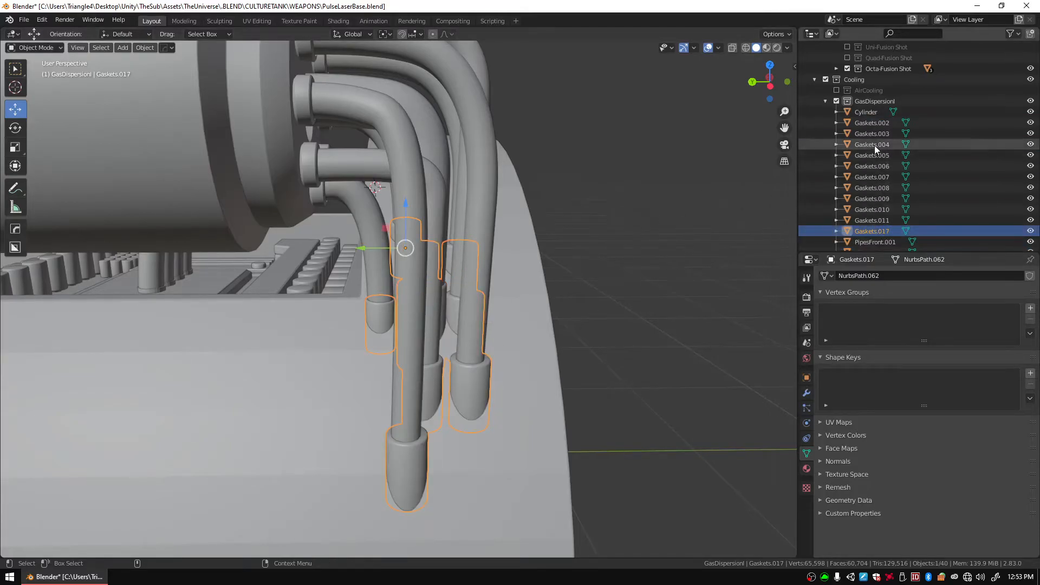
Add Gaskets.002 through Gaskets.011 to the selection and join them with the rear gaskets object.
shift+click(869, 125)
right_click(466, 388)
click(466, 388)
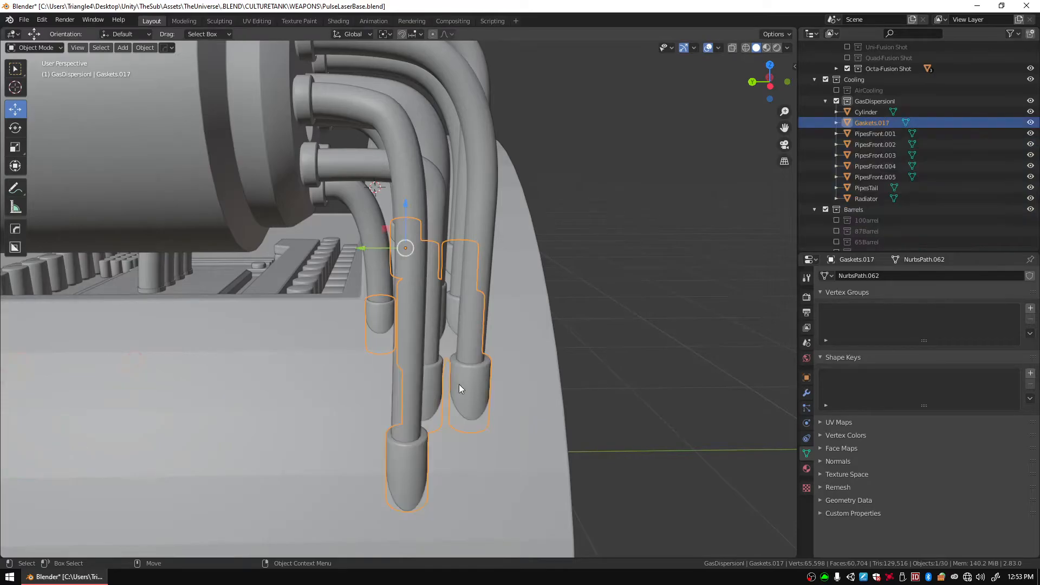
Rename the joined gaskets object as Gaskets.
double_click(897, 122)
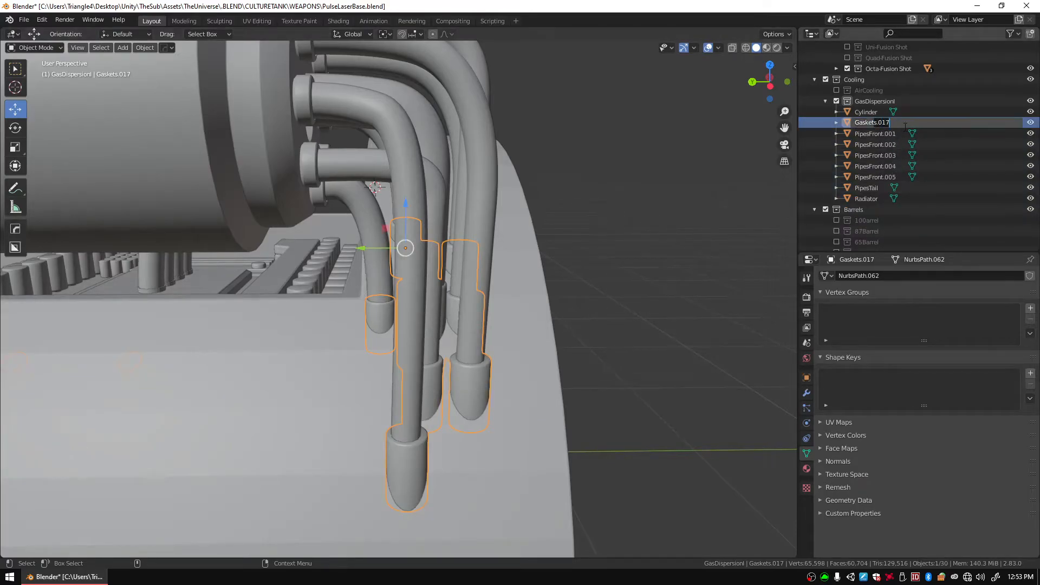
key(BackSpace)
key(BackSpace)
key(BackSpace)
key(BackSpace)
key(Return)
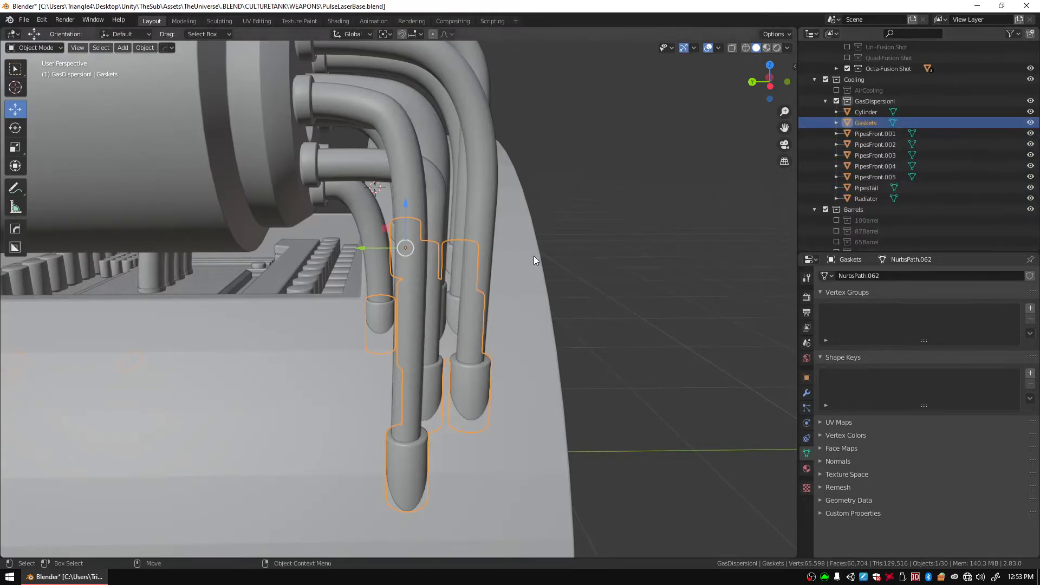
Separate the gas cylinder's mesh by loose parts and set the origin of every part to its geometry.
scroll(560, 289, down, 5)
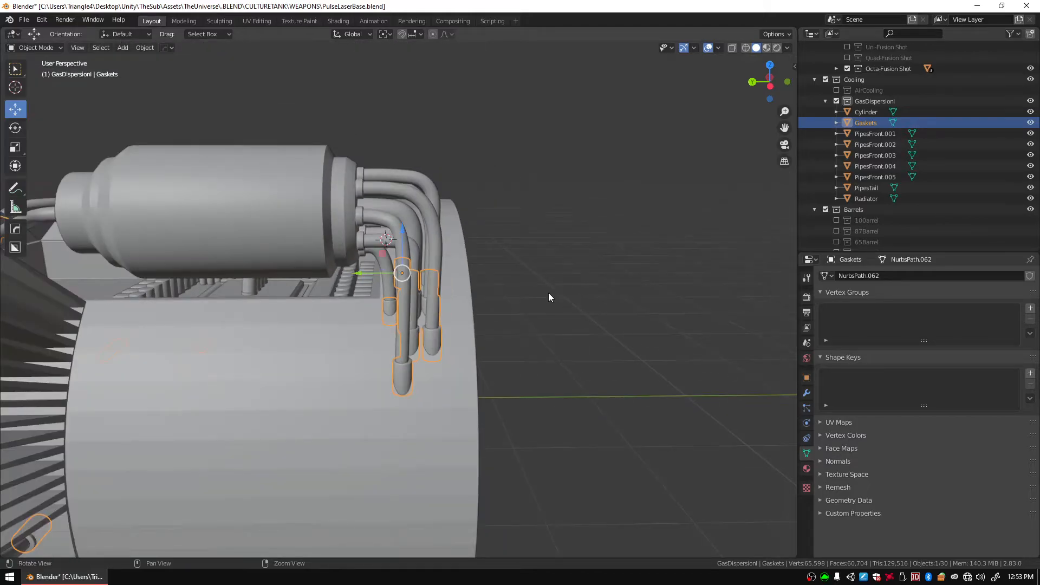
click(428, 204)
middle_drag(520, 199, 533, 238)
scroll(468, 297, up, 3)
click(450, 163)
key(Tab)
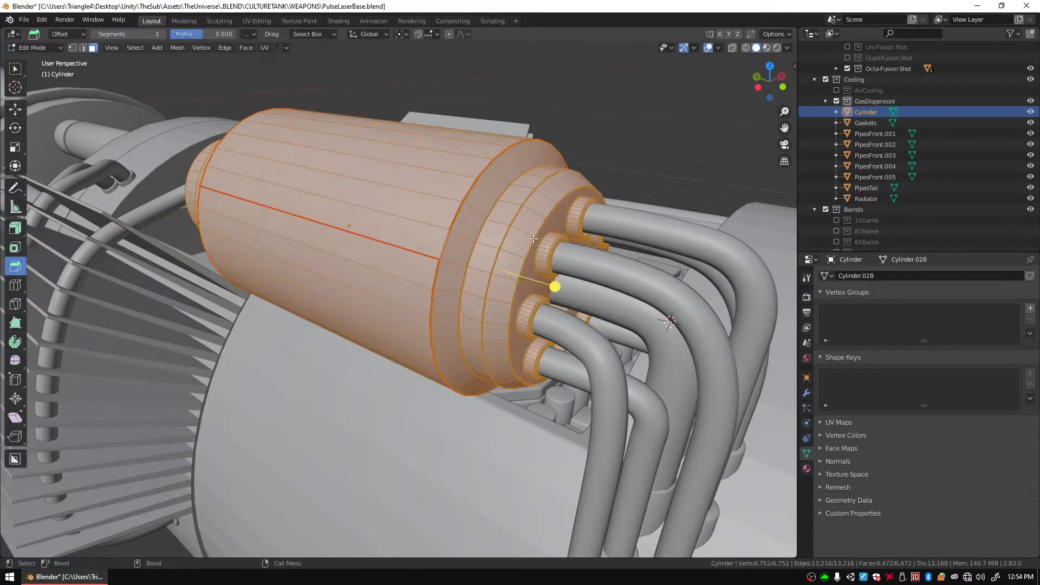
right_click(444, 264)
mouse_move(460, 261)
click(500, 283)
key(Tab)
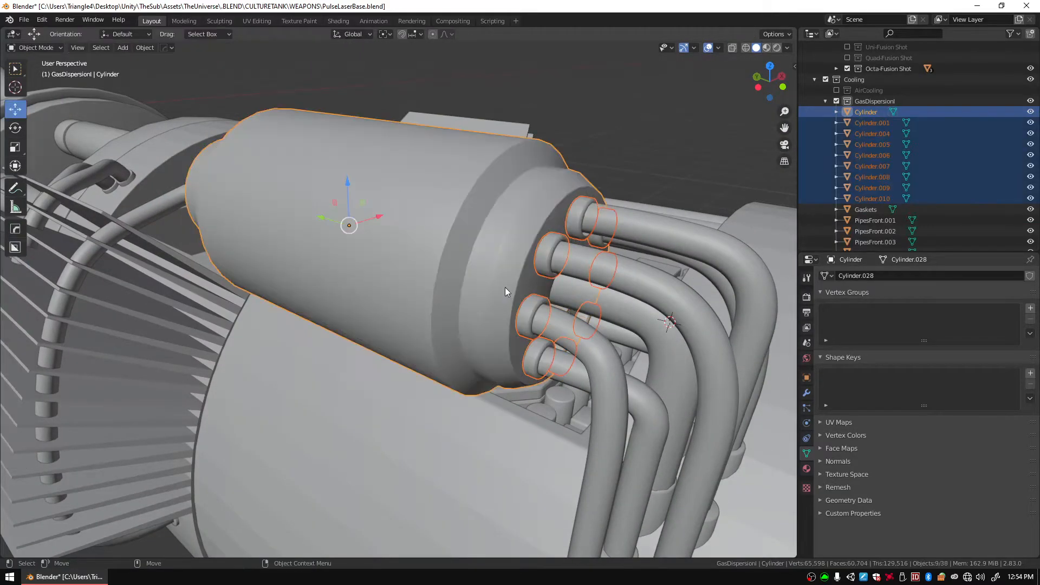
key(ctrl+a)
click(504, 287)
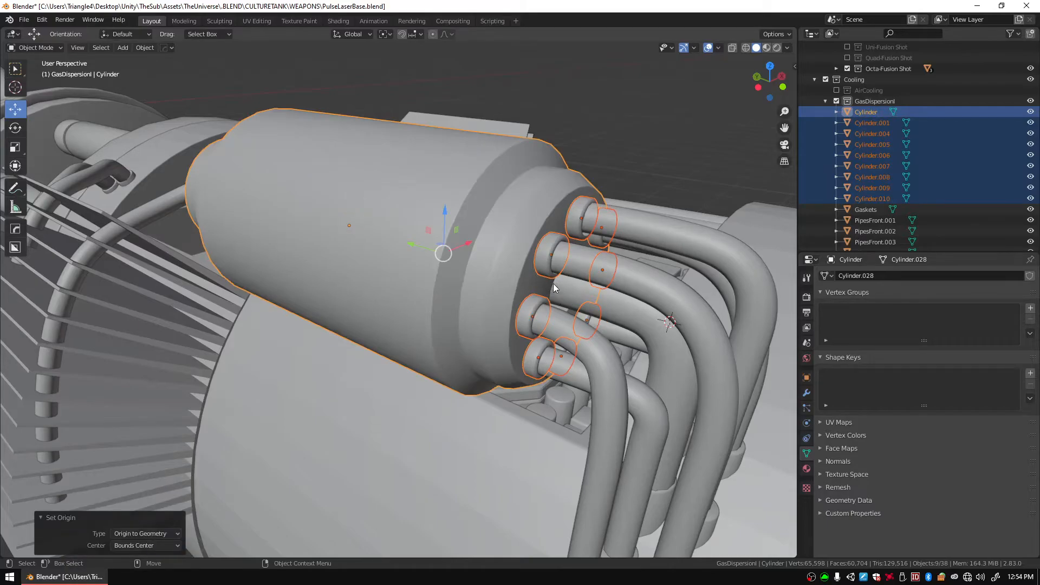
Select the eight separated pipe collars on the cylinder's rear face and join them into one object.
click(544, 260)
shift+click(528, 319)
shift+click(530, 359)
middle_drag(681, 228, 403, 215)
shift+click(341, 237)
shift+click(378, 244)
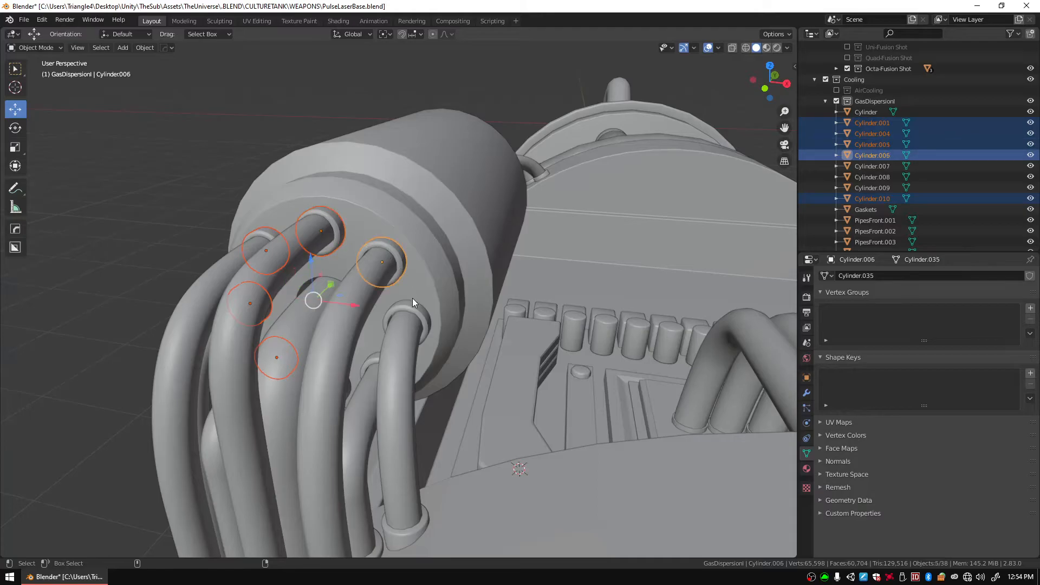
shift+click(413, 299)
key(KP_Decimal)
alt+drag(429, 293, 459, 313)
scroll(392, 303, up, 1)
shift+click(391, 302)
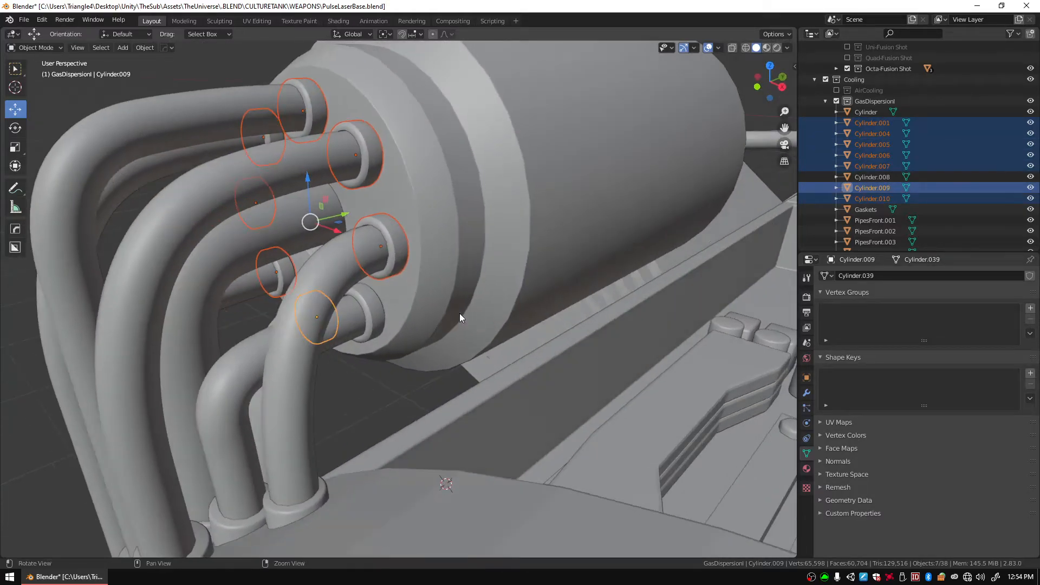
shift+click(376, 323)
right_click(392, 248)
click(387, 247)
Join the cylinder's pipe collars into the Gaskets object, keeping the name Gaskets.
alt+drag(376, 246, 534, 241)
scroll(454, 201, down, 4)
shift+click(453, 344)
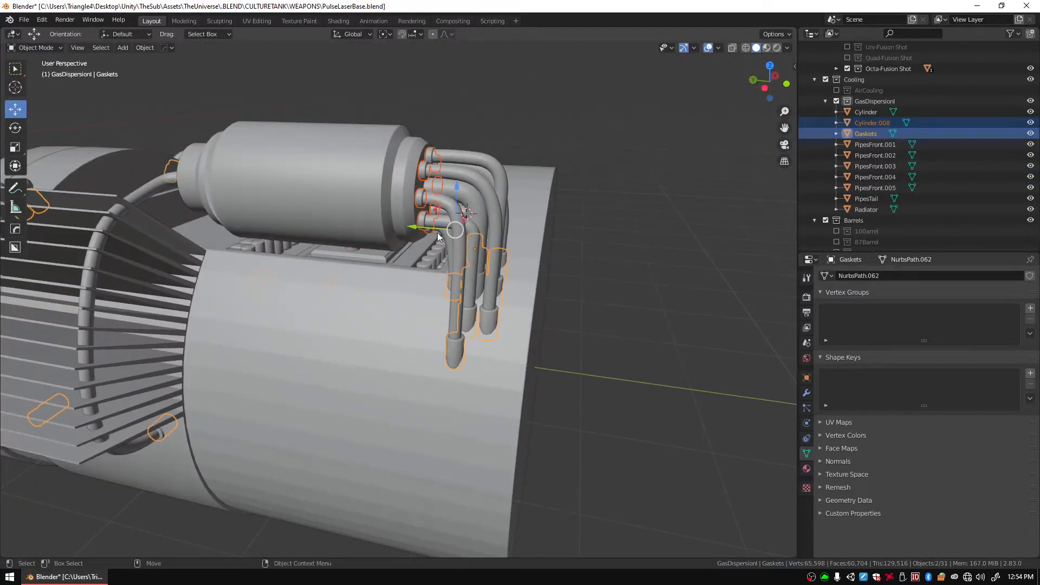
right_click(445, 349)
click(440, 351)
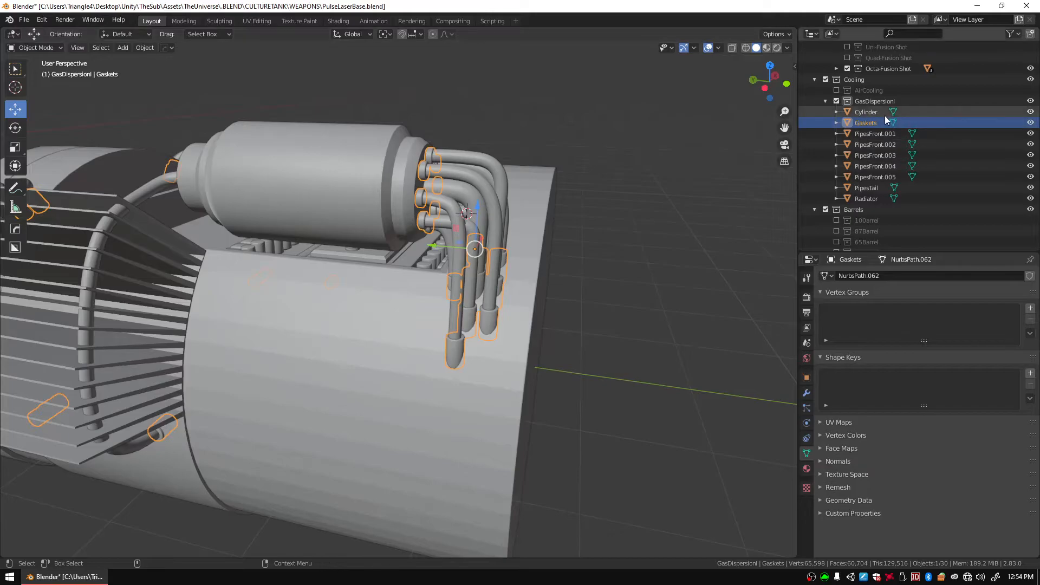
double_click(865, 123)
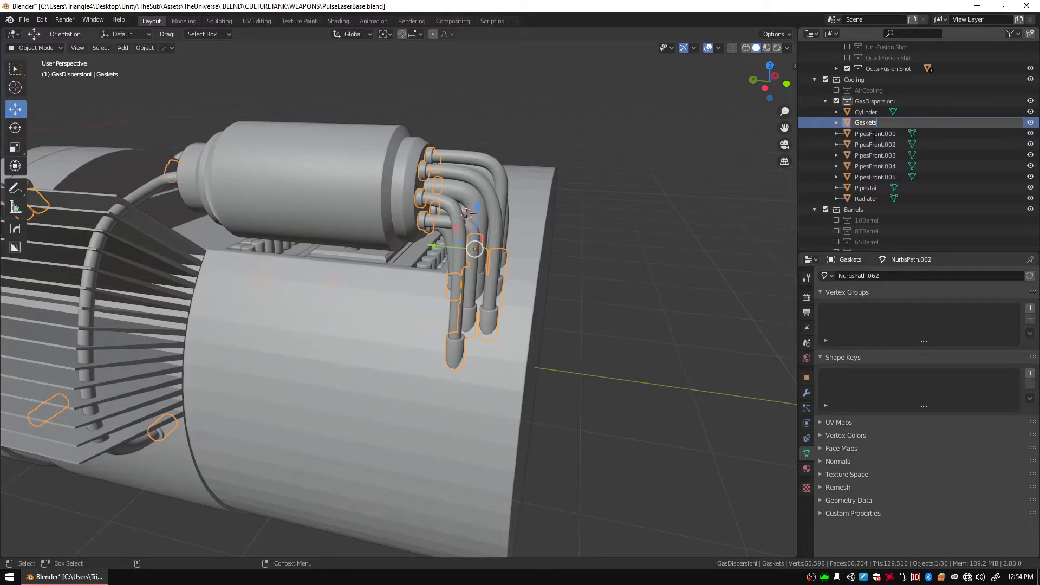
key(Return)
middle_drag(428, 278, 516, 277)
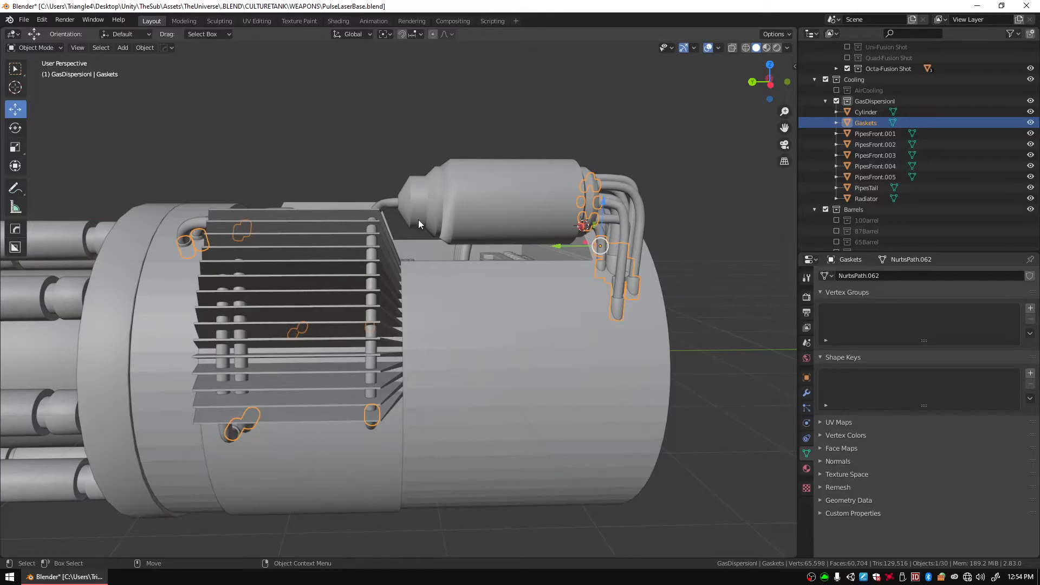
Delete one surplus gasket's geometry from the Gaskets mesh and set the object's origin to its geometry.
mouse_move(426, 226)
middle_down()
mouse_move(309, 371)
mouse_move(374, 367)
mouse_move(520, 292)
mouse_move(466, 340)
mouse_move(501, 341)
mouse_move(528, 276)
mouse_move(506, 295)
mouse_move(485, 278)
mouse_move(635, 272)
mouse_move(472, 227)
mouse_move(550, 242)
mouse_move(528, 222)
mouse_move(614, 357)
mouse_move(593, 325)
mouse_move(601, 281)
mouse_move(316, 378)
middle_up()
key(Tab)
key(shift+z)
drag(316, 379, 375, 436)
key(x)
click(406, 464)
key(Tab)
middle_drag(372, 378, 484, 406)
key(ctrl+alt+shift+c)
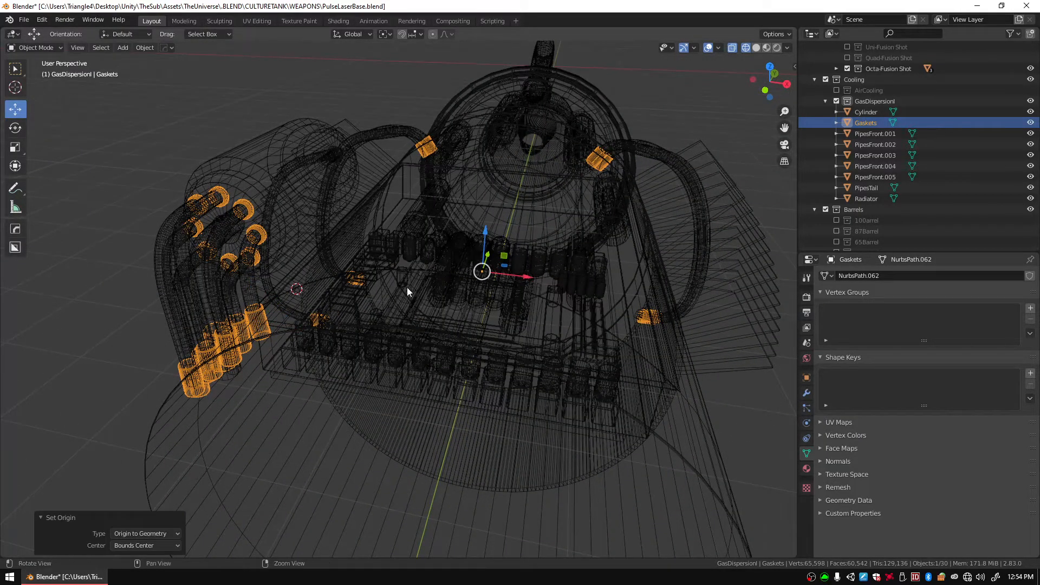
middle_drag(421, 281, 518, 292)
click(756, 47)
mouse_move(623, 140)
middle_down()
mouse_move(483, 230)
mouse_move(499, 266)
mouse_move(361, 362)
mouse_move(372, 347)
mouse_move(343, 258)
middle_up()
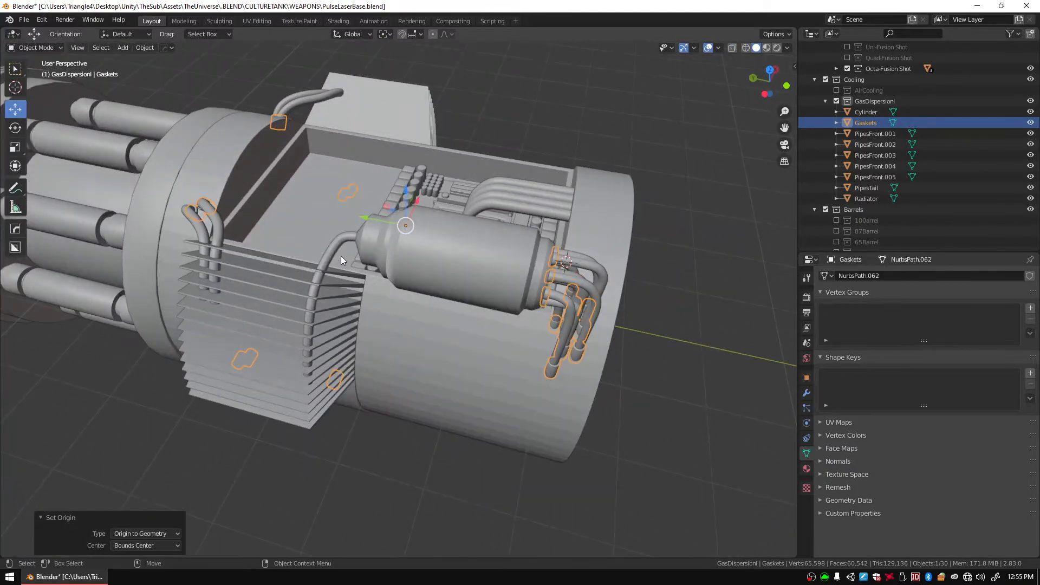
Separate the gasket at the lower end of the single side pipe, PipesFront.005, into its own object.
click(375, 299)
middle_drag(375, 299, 433, 258)
scroll(349, 401, up, 4)
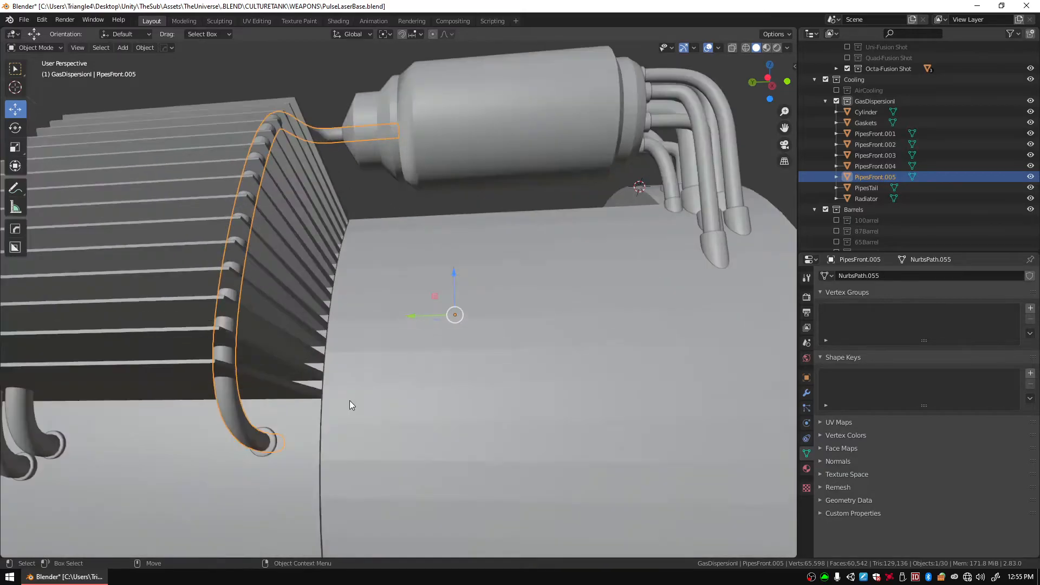
shift+middle_drag(342, 434, 475, 386)
click(445, 319)
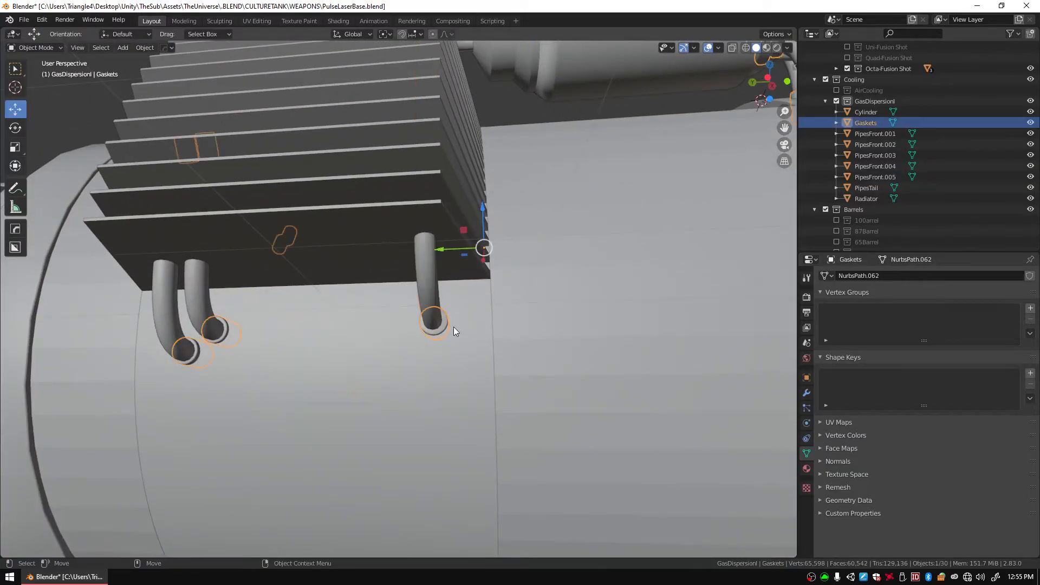
key(Tab)
click(746, 49)
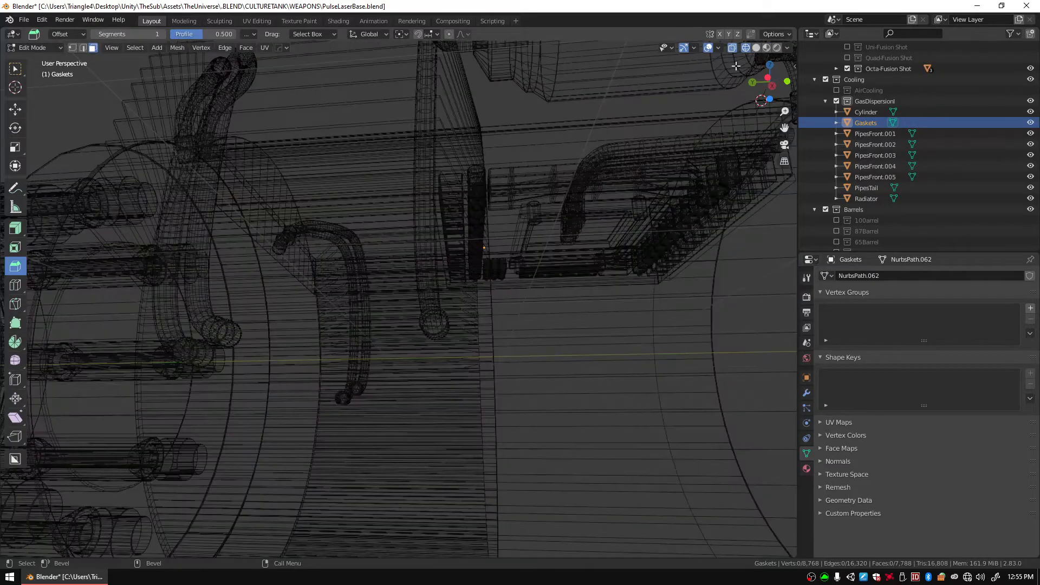
drag(404, 288, 479, 360)
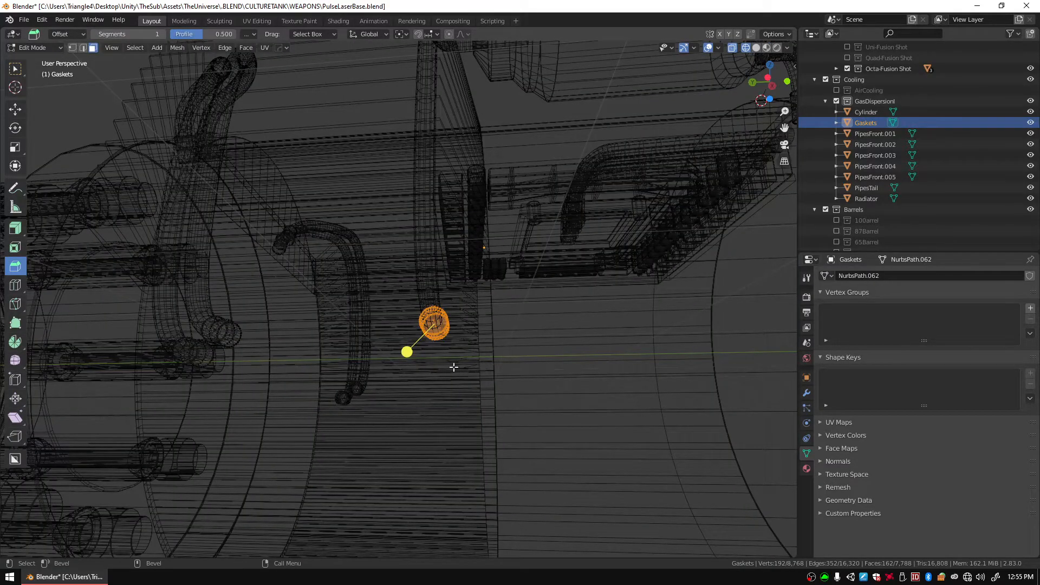
right_click(438, 333)
mouse_move(437, 333)
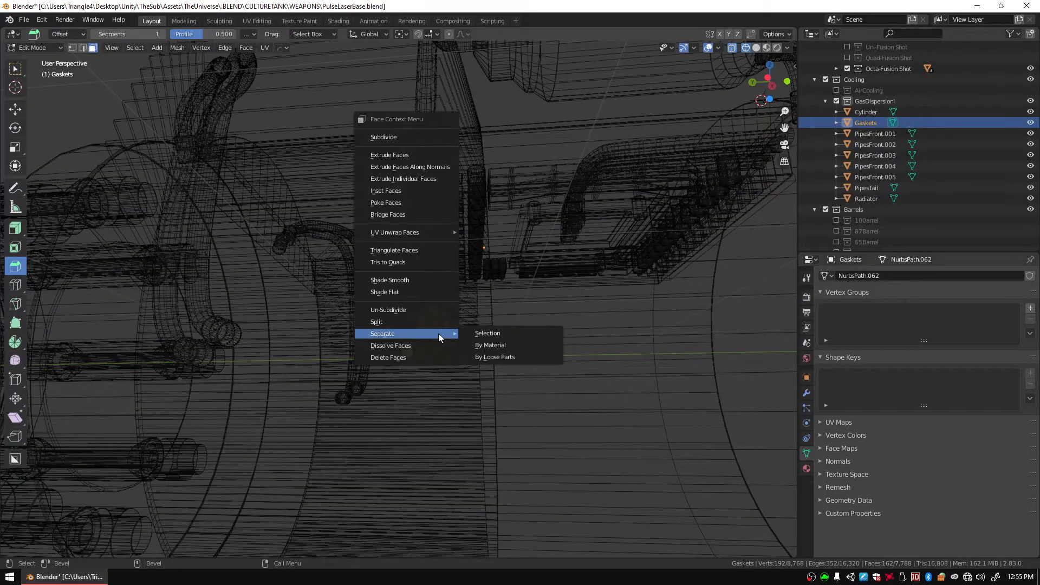
click(499, 336)
key(Tab)
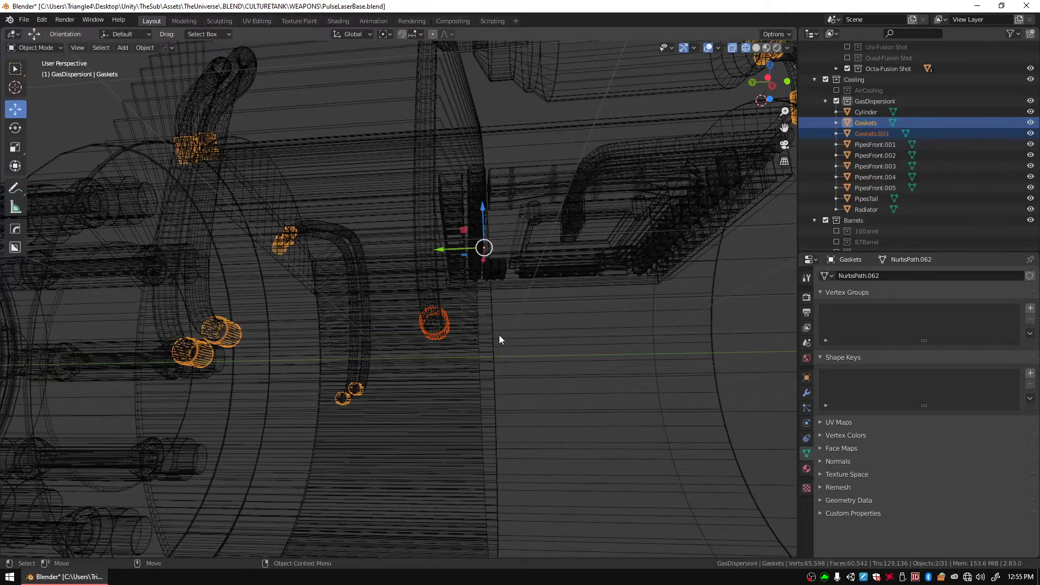
click(755, 48)
Select the separated gasket together with its side pipe, PipesFront.005, and set their origins to geometry.
middle_drag(509, 197, 480, 311)
click(514, 385)
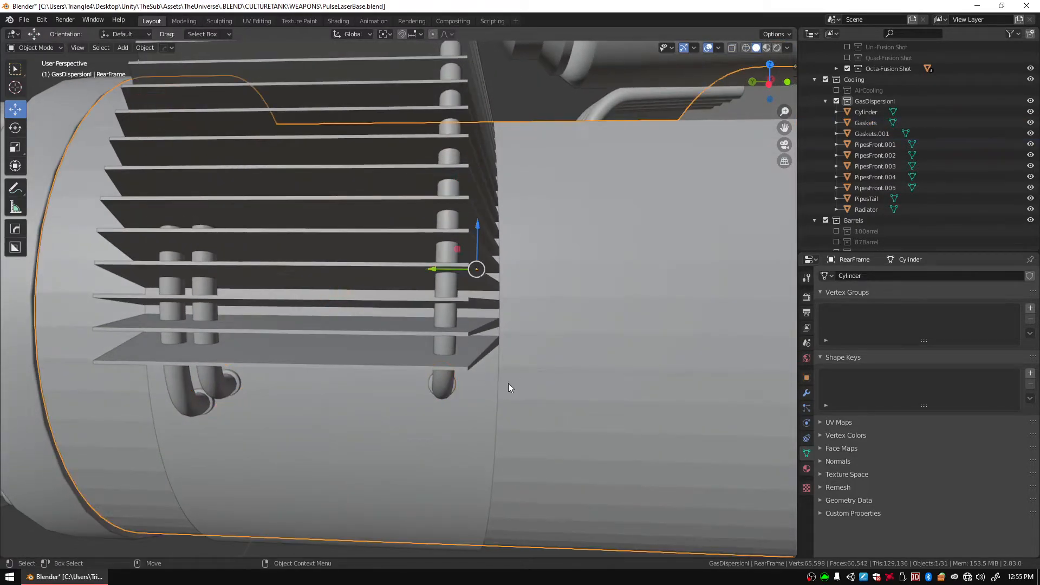
middle_drag(515, 381, 450, 385)
click(392, 378)
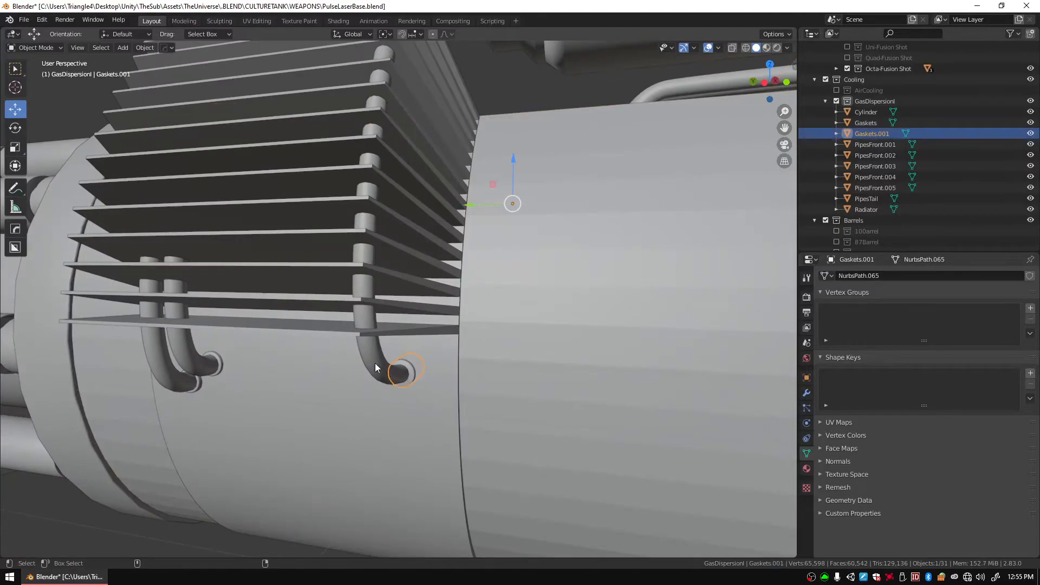
shift+click(375, 365)
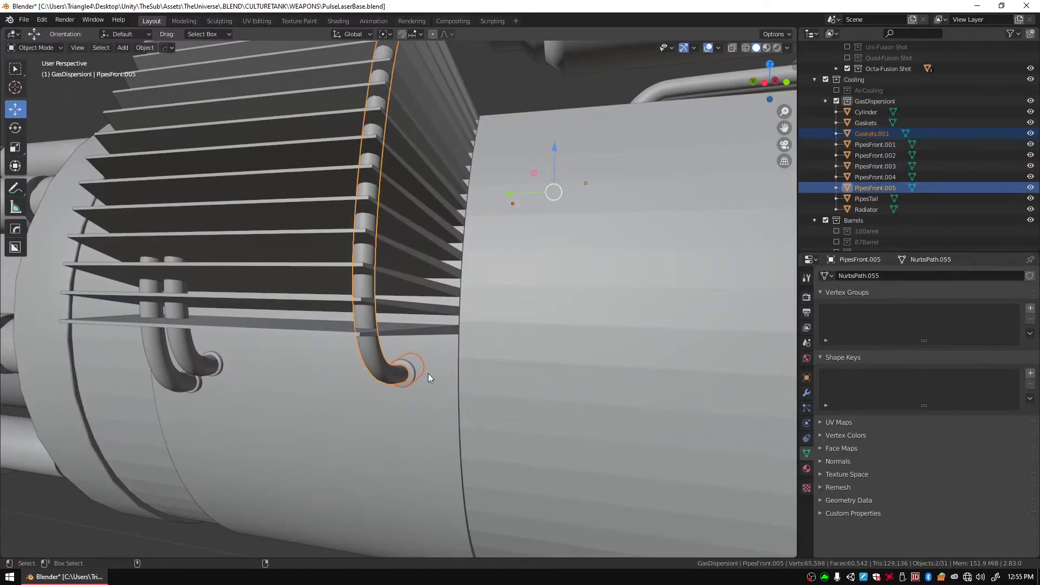
key(ctrl+a)
click(506, 198)
key(ctrl+alt+shift+c)
click(505, 199)
Separate the gaskets around the rear pipes and the cylinder's rear end from the Gaskets mesh into their own object.
scroll(433, 222, down, 6)
middle_drag(442, 277, 333, 229)
click(574, 262)
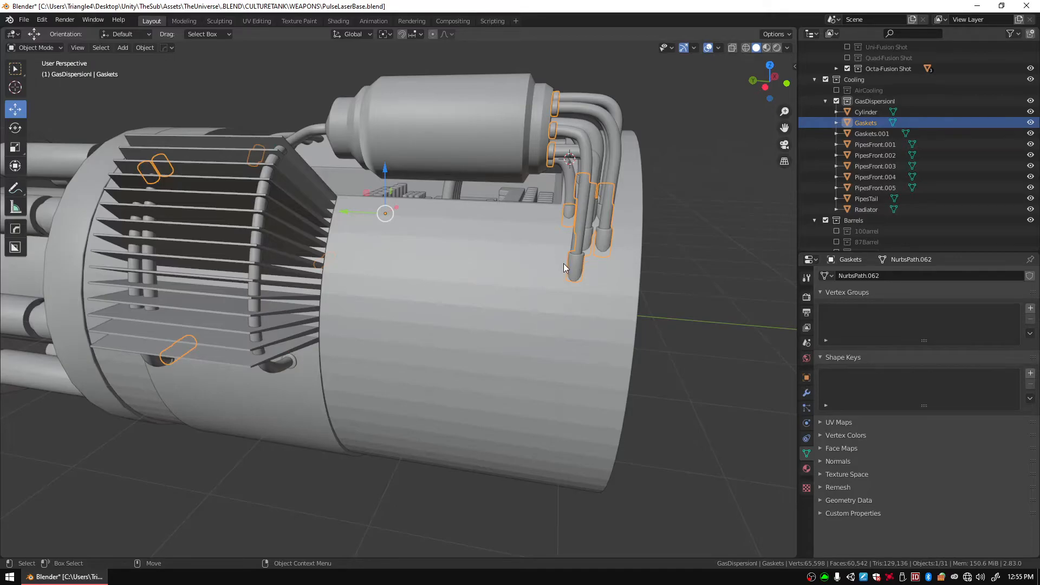
key(Tab)
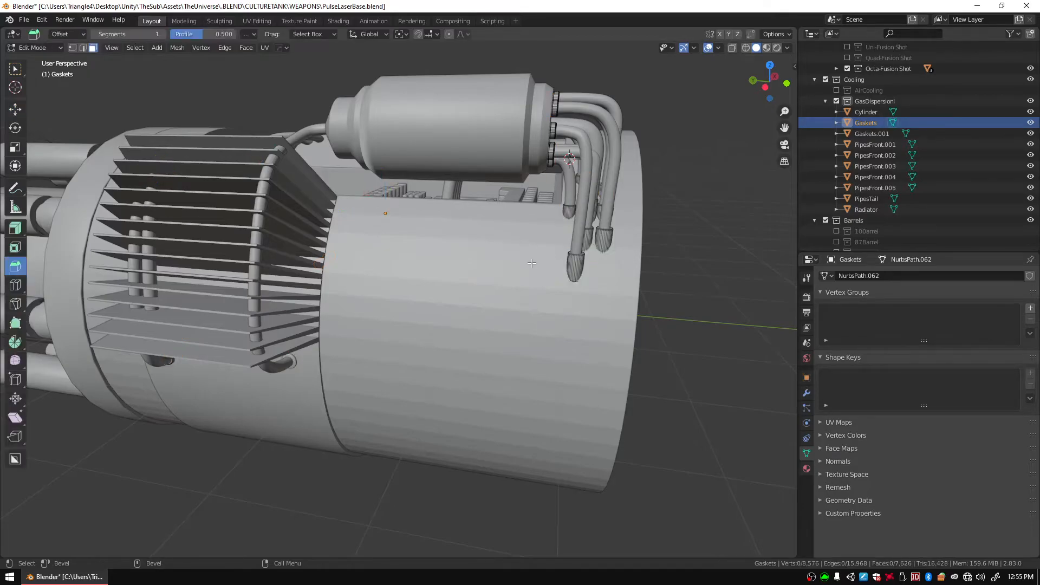
click(746, 47)
middle_drag(632, 116, 599, 116)
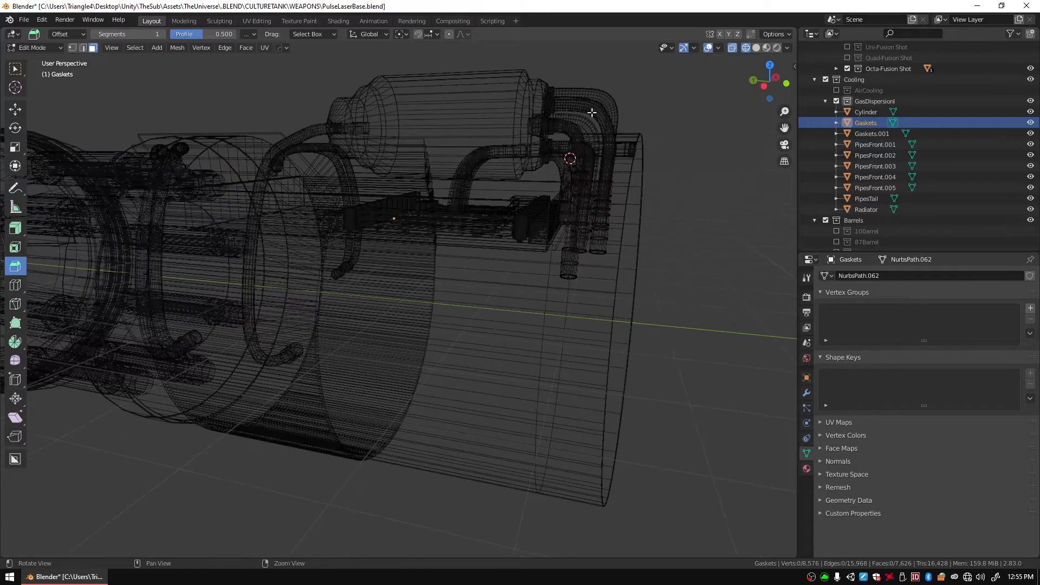
drag(506, 65, 697, 323)
middle_drag(698, 324, 584, 217)
right_click(583, 217)
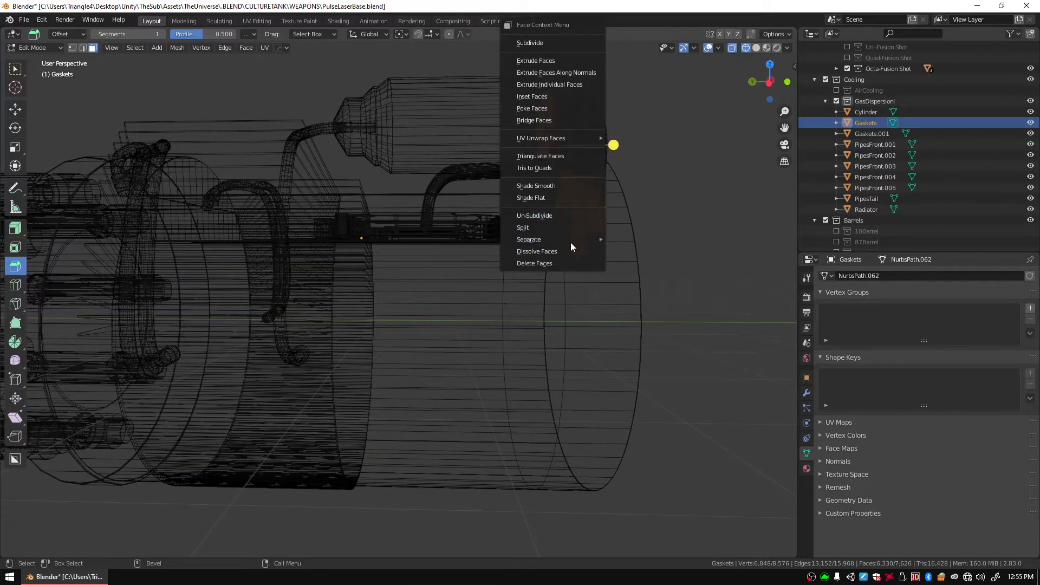
mouse_move(570, 241)
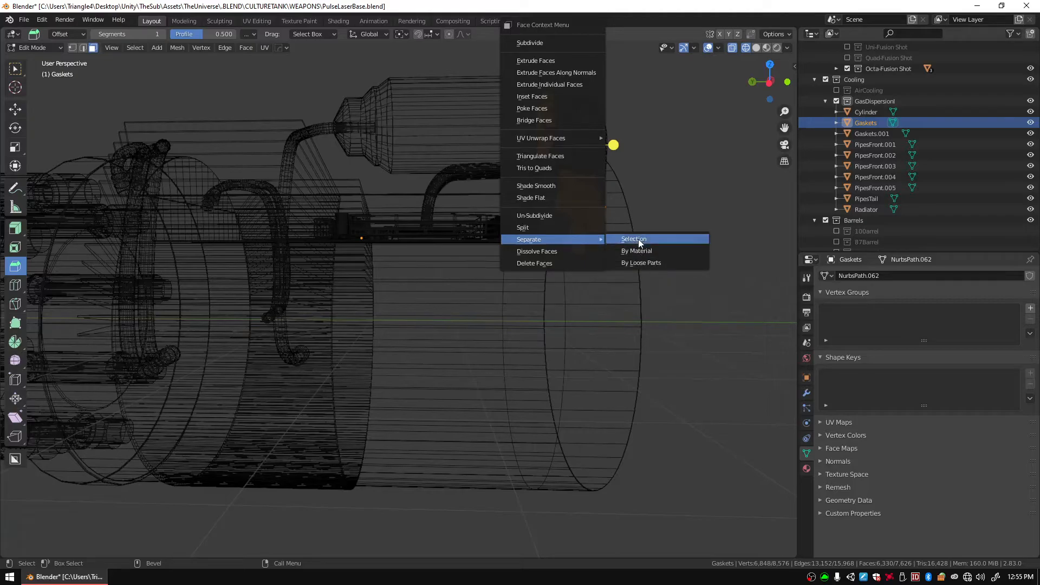
click(635, 238)
key(Tab)
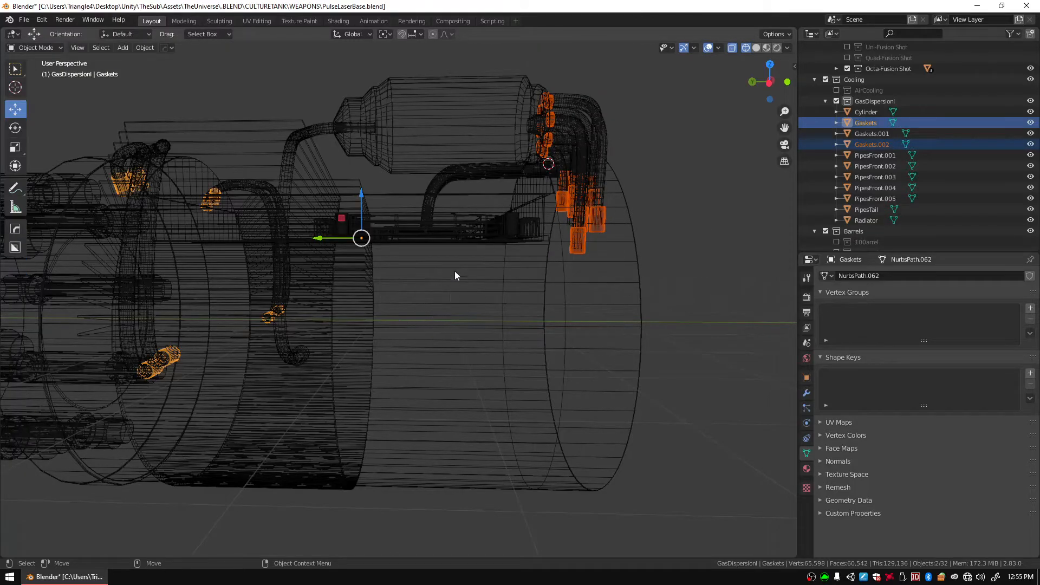
Return the viewport to solid shading and select the side pipe, PipesFront.005.
shift+middle_drag(403, 343, 492, 291)
drag(371, 270, 434, 324)
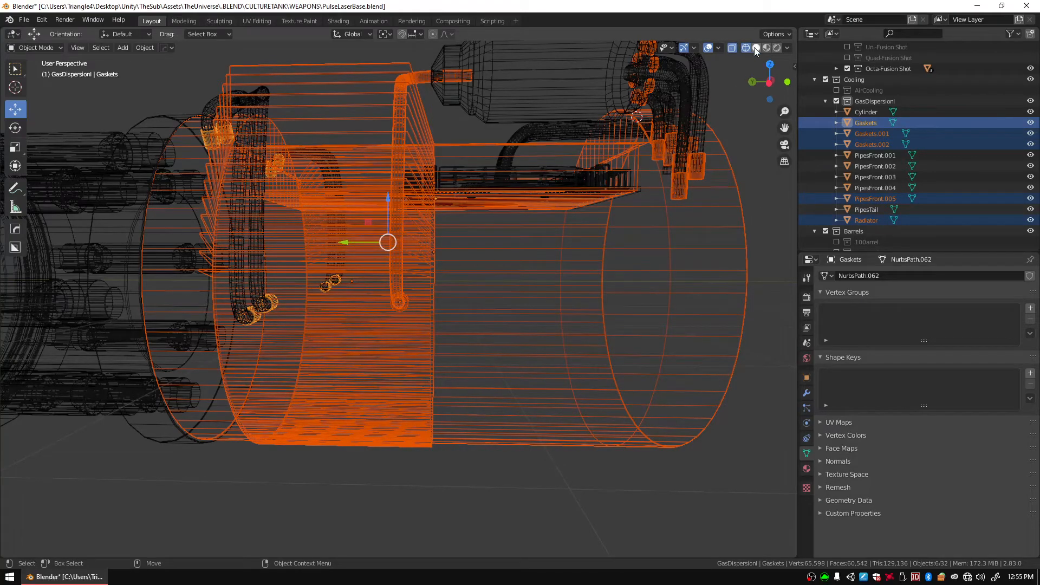
click(756, 48)
click(425, 314)
click(401, 307)
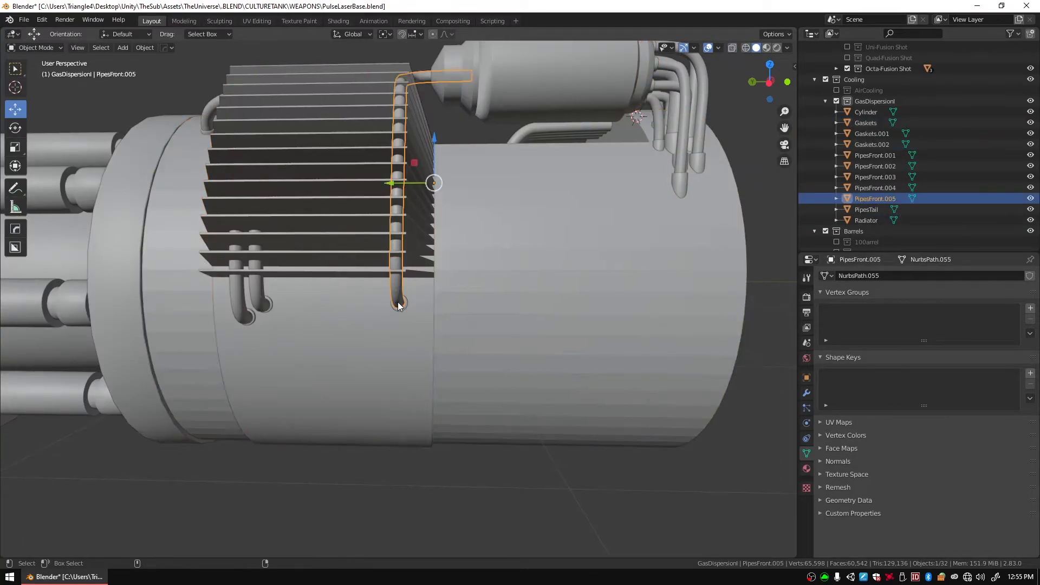
shift+middle_drag(688, 180, 593, 255)
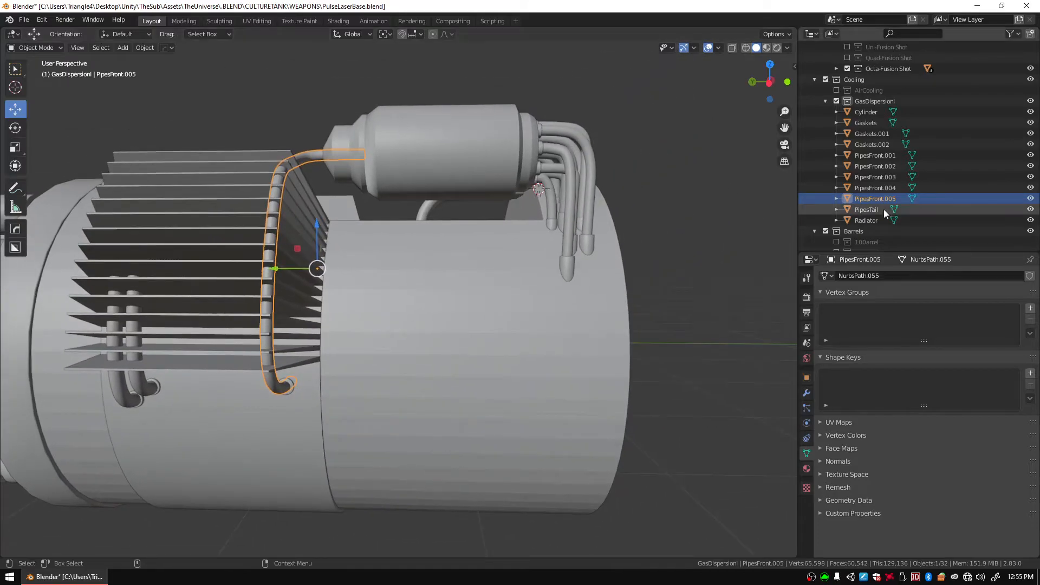
Join Gaskets.001, Gaskets.002, the side pipe PipesFront.005 and the Cylinder into the rear pipes object, PipesTail.
click(886, 166)
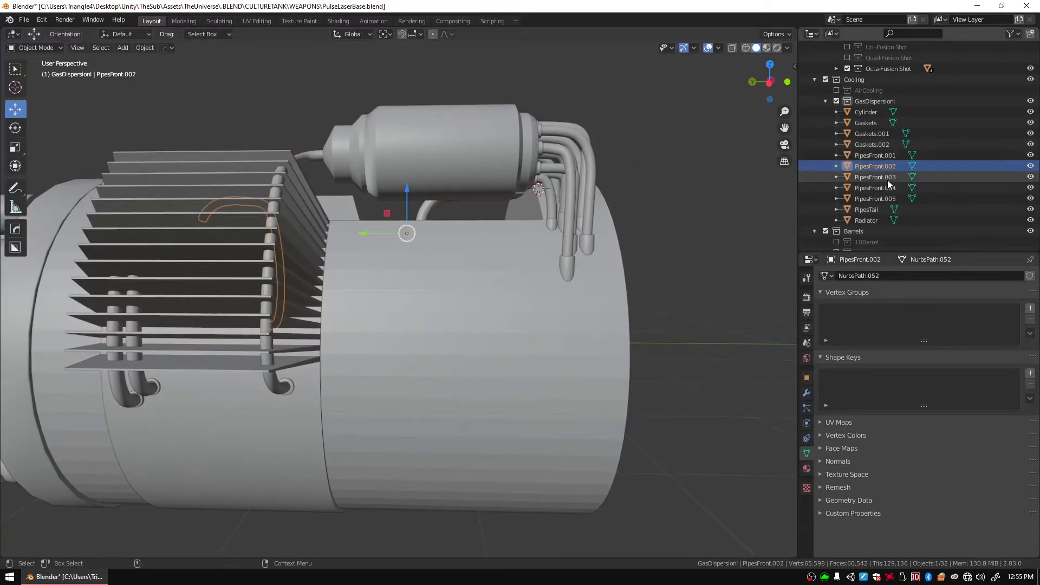
click(870, 144)
click(872, 134)
click(874, 144)
shift+click(291, 385)
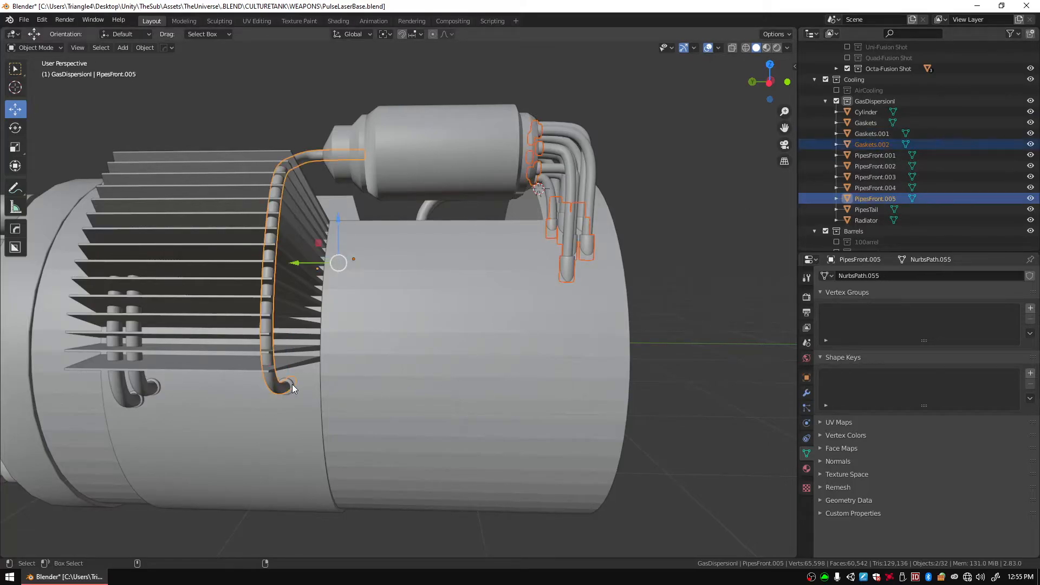
shift+click(290, 389)
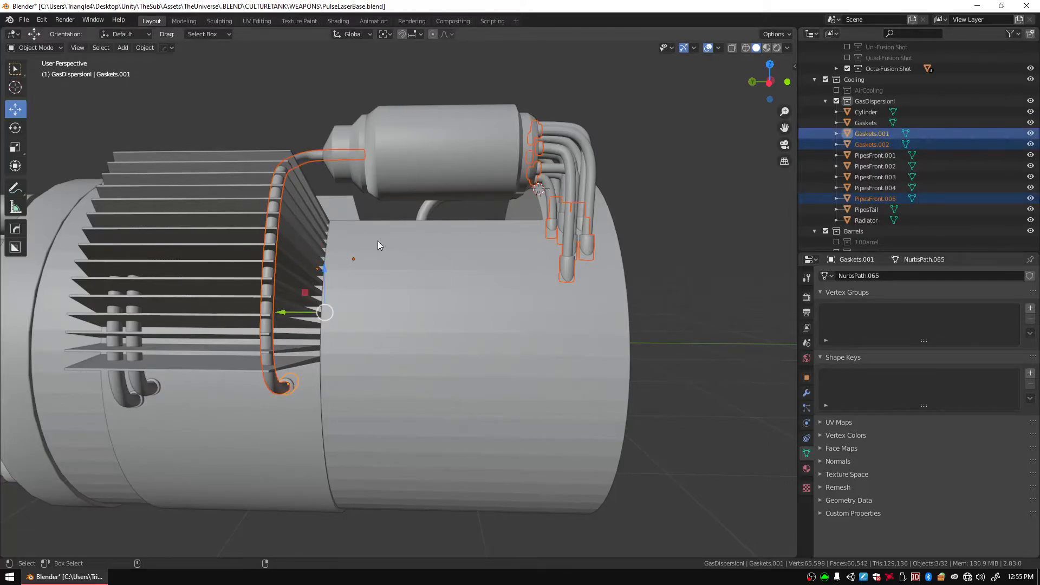
shift+click(413, 165)
middle_drag(412, 163, 493, 240)
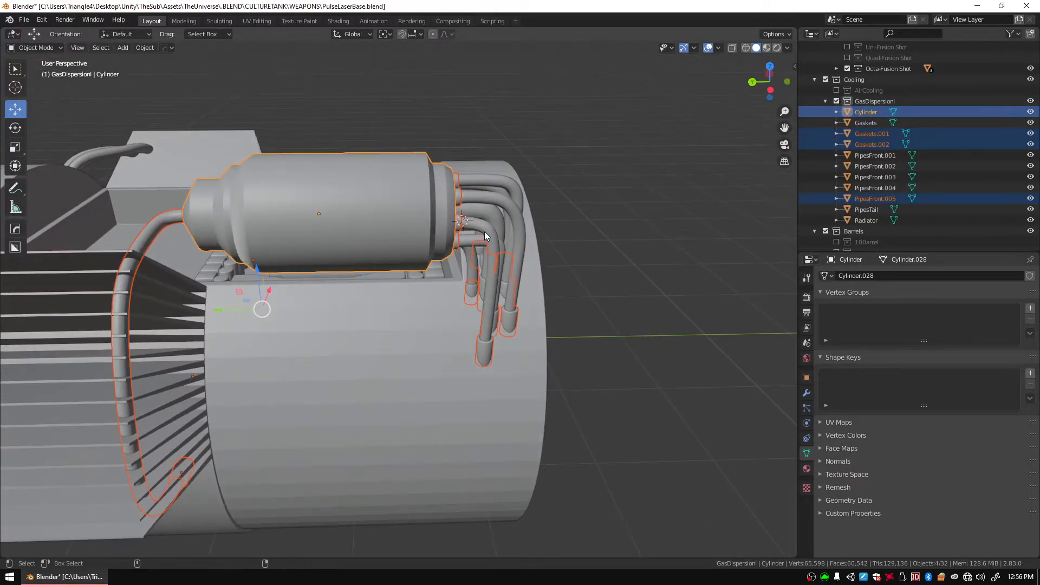
shift+click(484, 232)
middle_drag(541, 265, 493, 276)
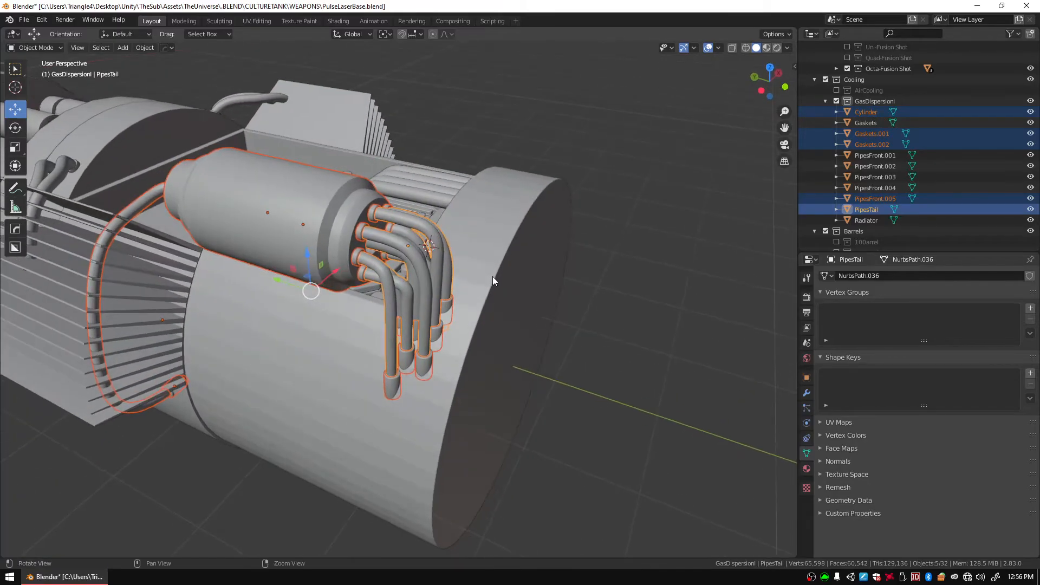
right_click(269, 211)
click(234, 218)
Duplicate the joined PipesTail assembly and move the copy 2.8033 m along X to the weapon's opposite side.
middle_drag(225, 214, 327, 226)
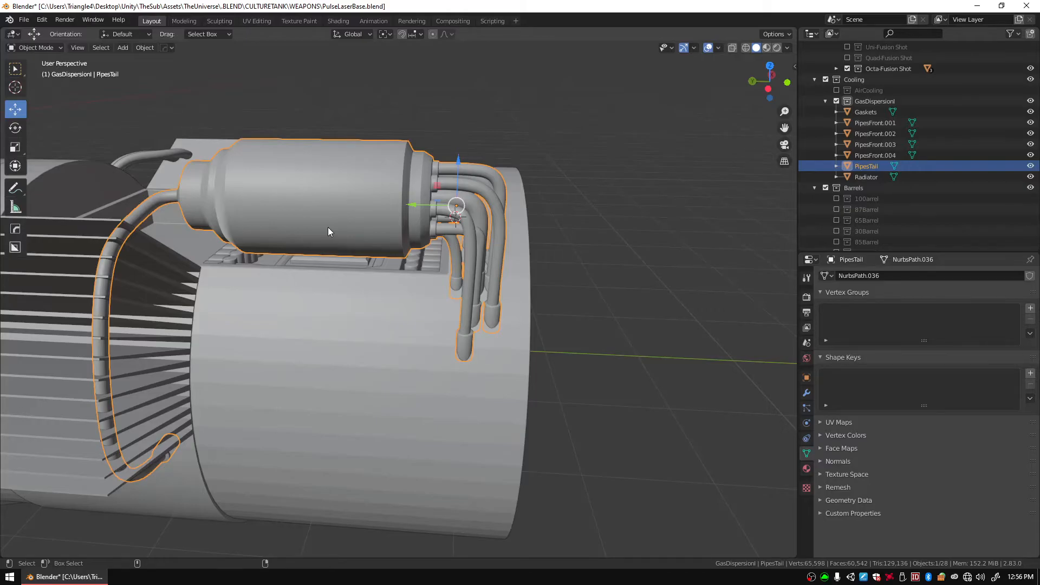
key(shift+d)
right_click(329, 229)
middle_drag(424, 313, 340, 292)
drag(356, 276, 692, 195)
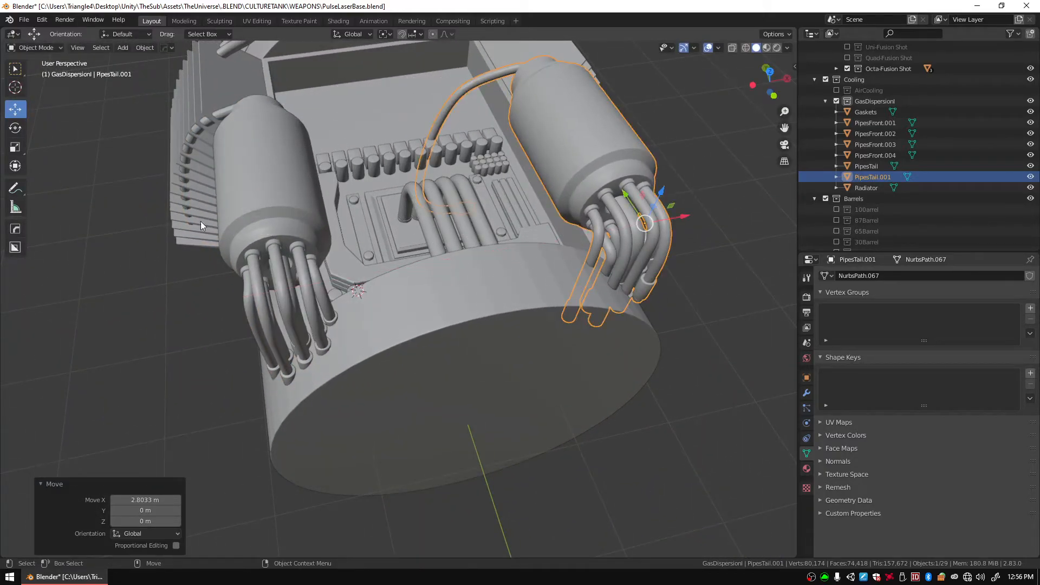
Mirror the duplicated assembly, PipesTail.001, along the global X axis.
click(150, 51)
mouse_move(167, 81)
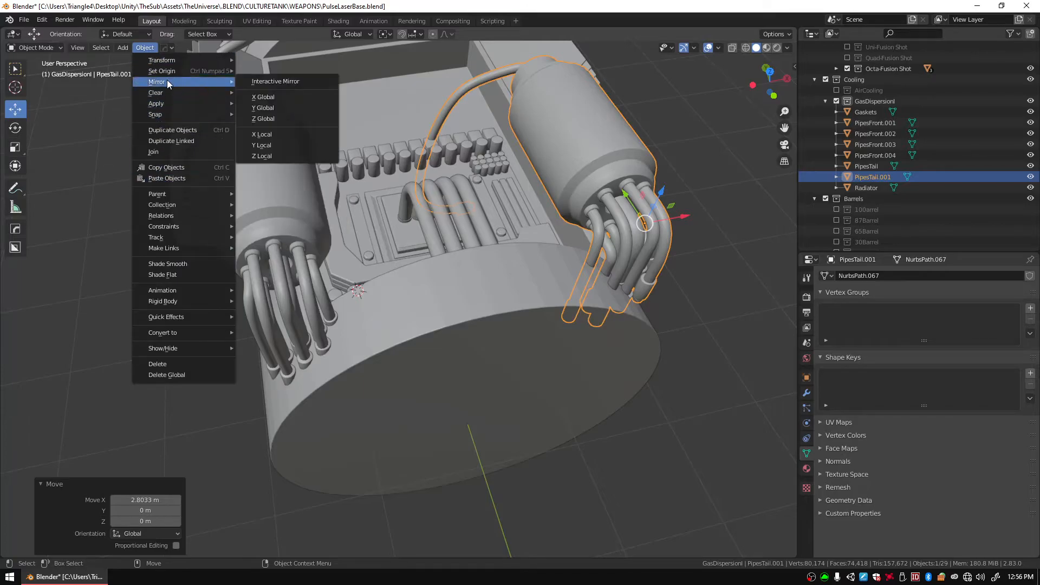
click(144, 48)
click(260, 96)
Slide the mirrored assembly along the global X axis to fit its pipes against the body, finishing with a -0.022623 m nudge.
middle_drag(333, 120, 423, 185)
key(g)
key(x)
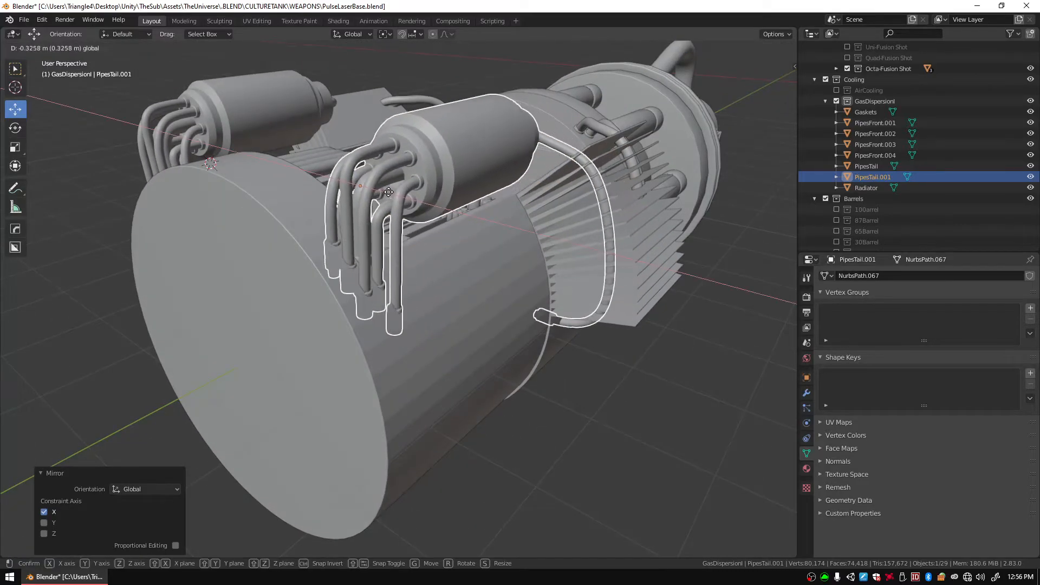
click(398, 194)
middle_drag(538, 161, 545, 209)
key(g)
key(x)
click(490, 175)
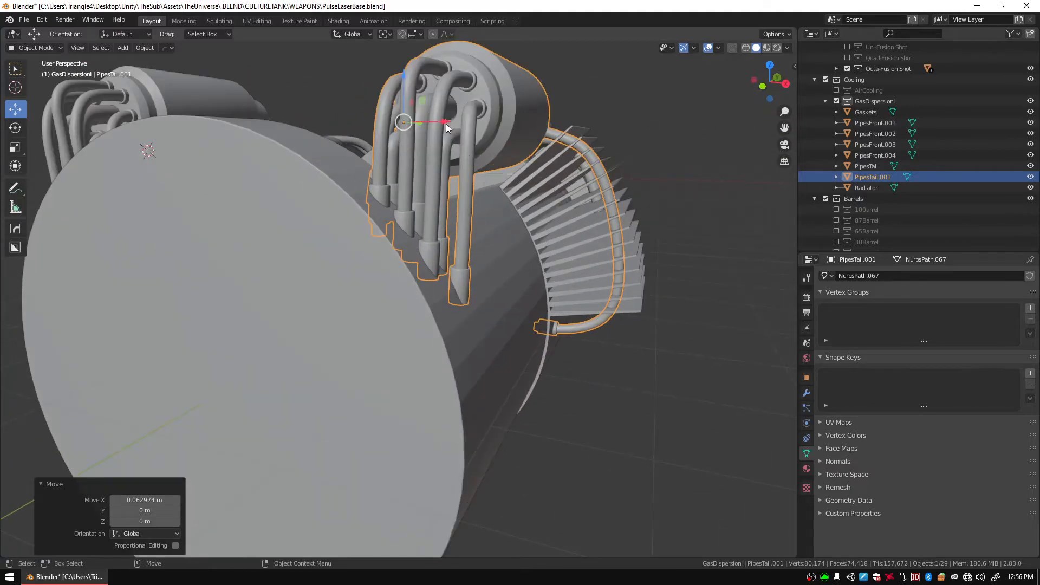
drag(447, 128, 440, 124)
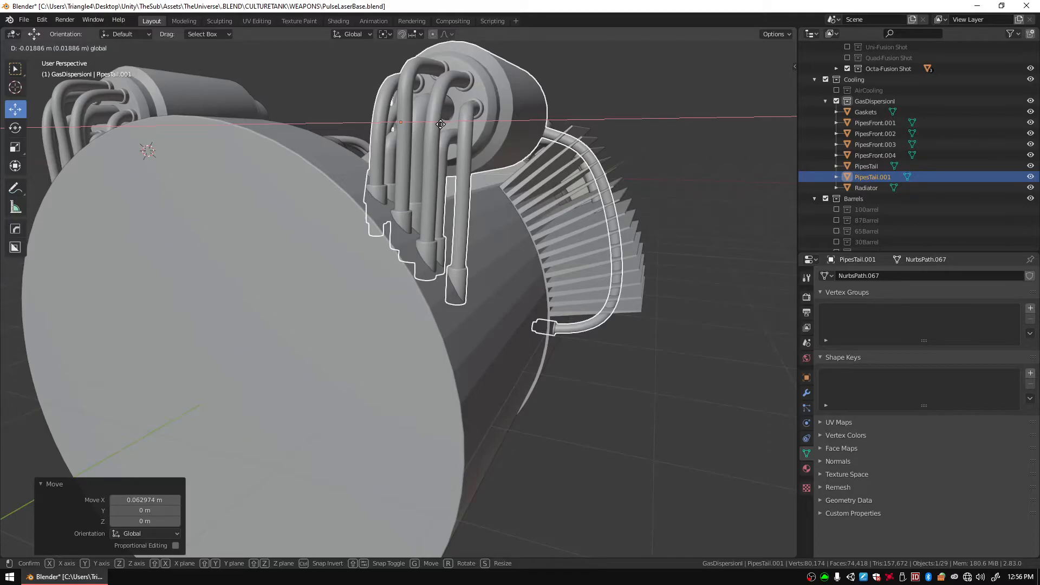
drag(440, 124, 440, 124)
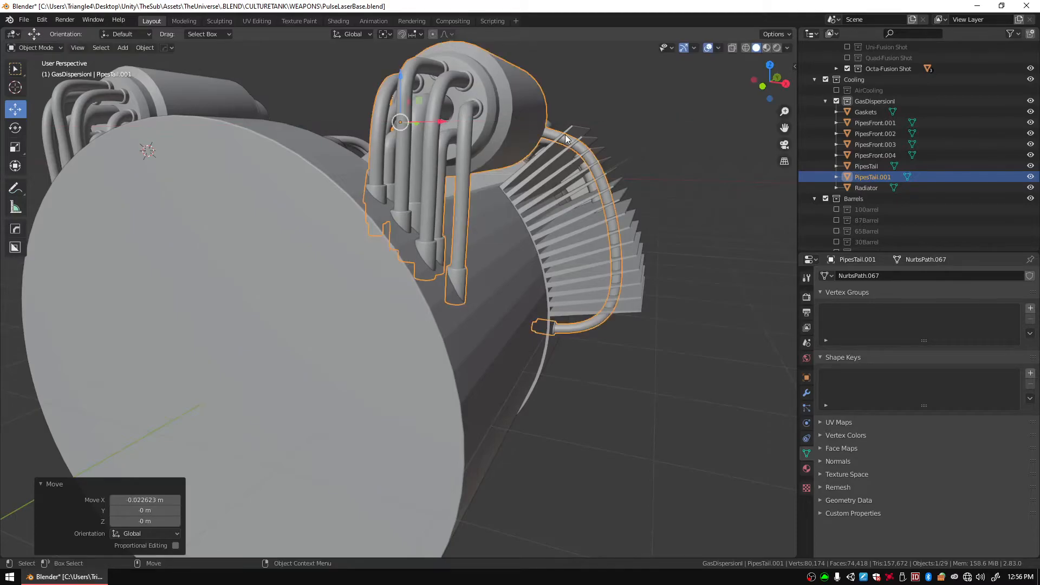
Select both assemblies, PipesTail.001 and PipesTail, and separate all their geometry by loose parts.
click(677, 157)
middle_drag(677, 157, 570, 236)
click(344, 303)
middle_drag(223, 213, 413, 279)
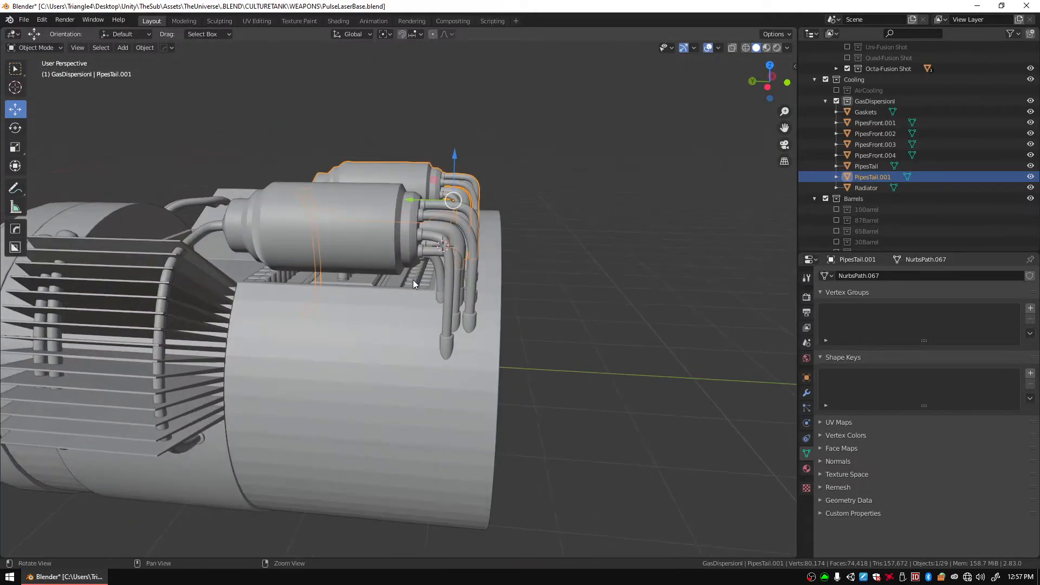
shift+click(446, 303)
key(Tab)
key(a)
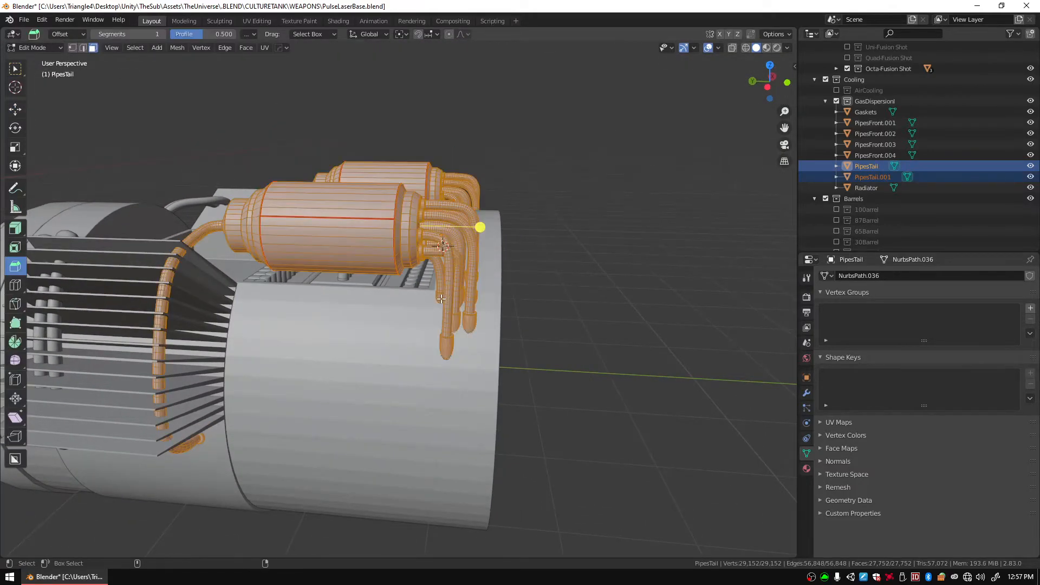
right_click(447, 281)
mouse_move(430, 282)
click(502, 305)
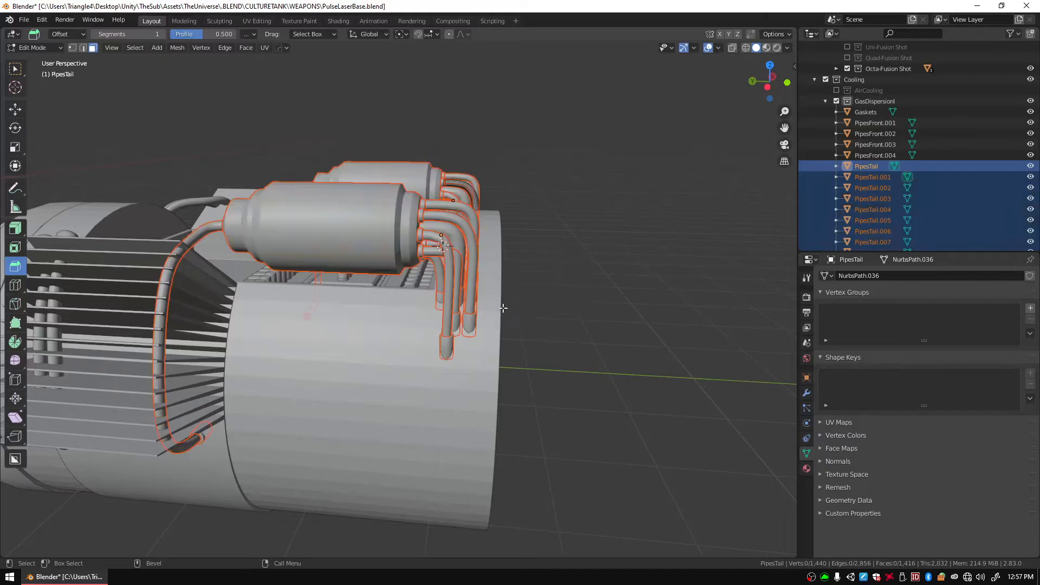
Set the origins of all the separated parts to their geometry, using the bounds center.
key(Tab)
key(ctrl+a)
key(ctrl+alt+shift+c)
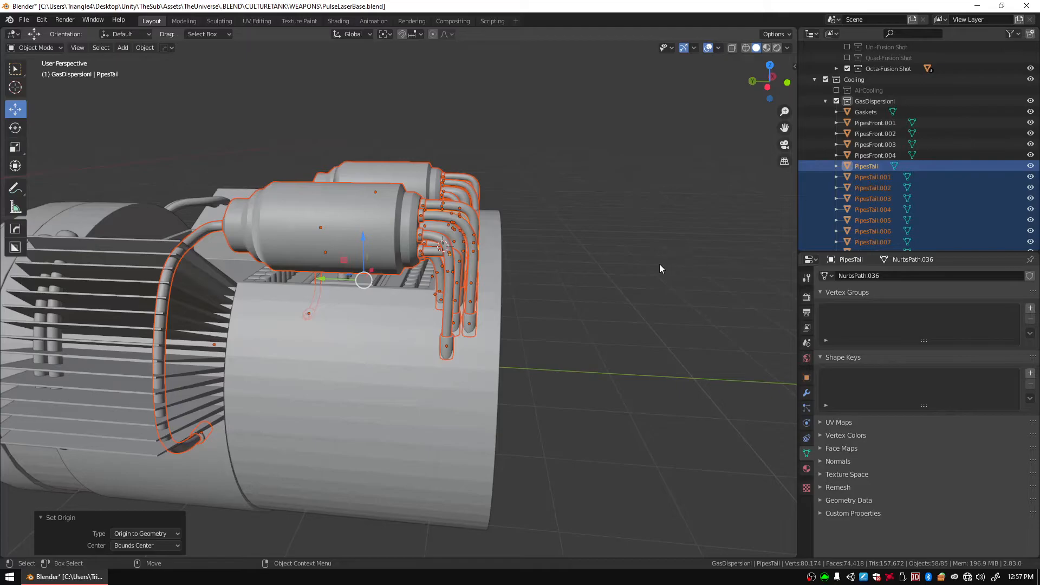
Join the two large compressor cylinders on either side into one object.
click(290, 206)
shift+click(400, 170)
middle_drag(401, 170, 340, 339)
right_click(401, 194)
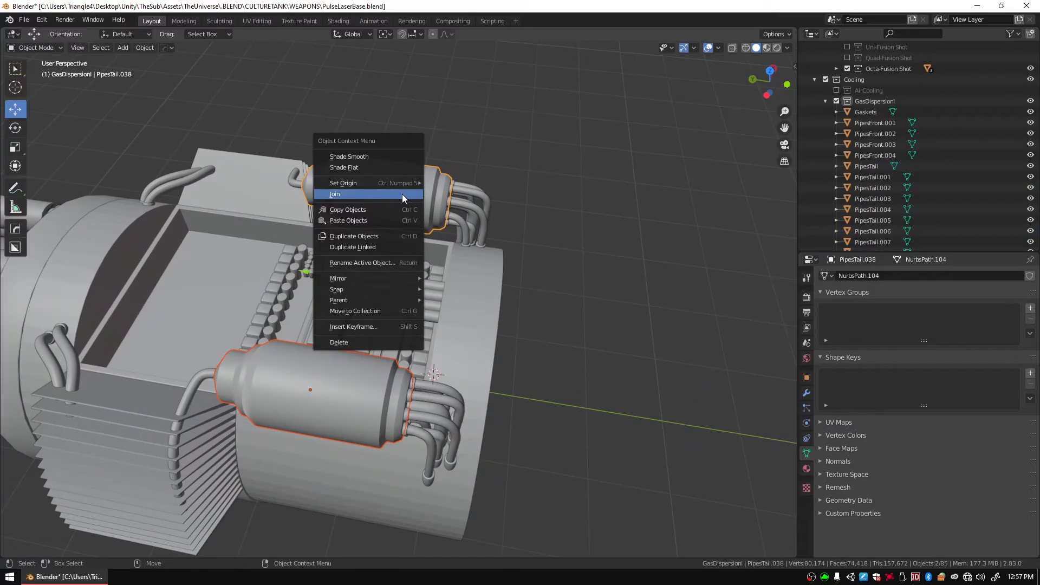
click(355, 194)
Rename the joined cylinders object, PipesTail.038, as Compressors.
scroll(450, 363, up, 2)
shift+middle_drag(449, 362, 466, 218)
scroll(915, 180, down, 10)
scroll(888, 182, down, 5)
double_click(868, 156)
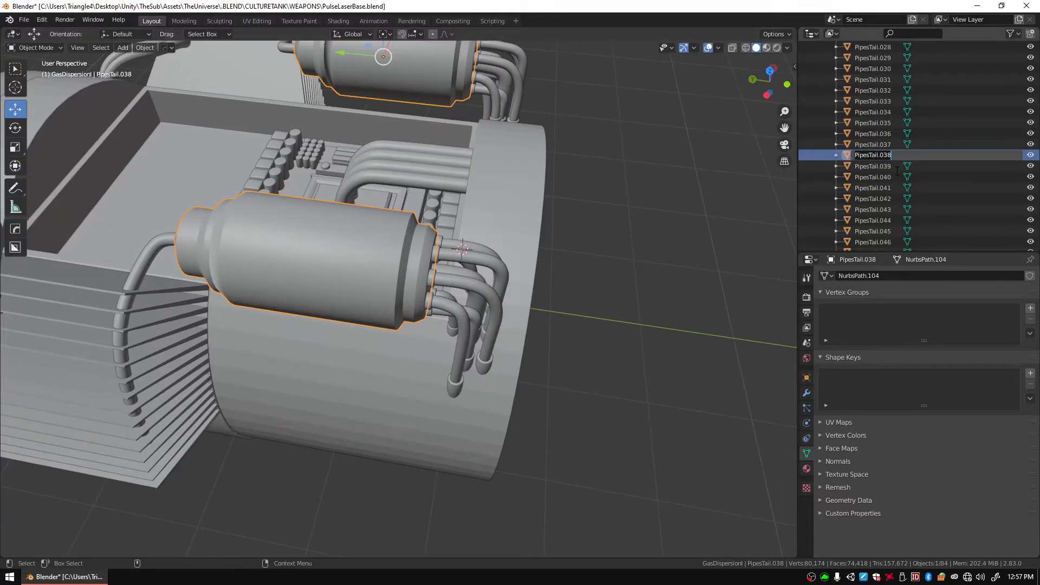
text(Compressors)
key(Return)
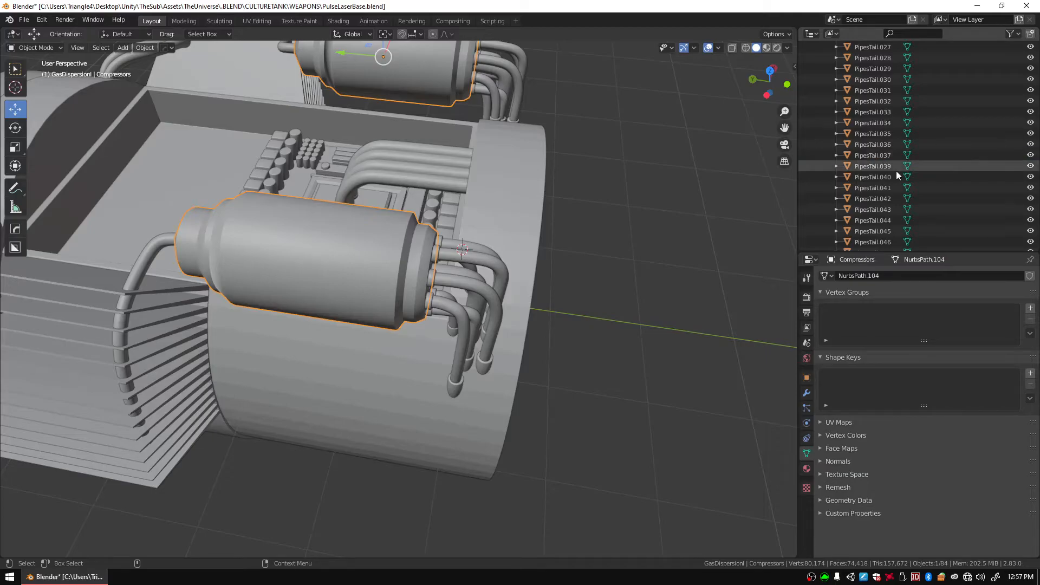
Undo the renaming and joining of the two compressor cylinders.
middle_drag(753, 131, 535, 232)
scroll(536, 197, down, 3)
middle_drag(525, 219, 402, 184)
key(ctrl+z)
key(ctrl+z)
key(ctrl+z)
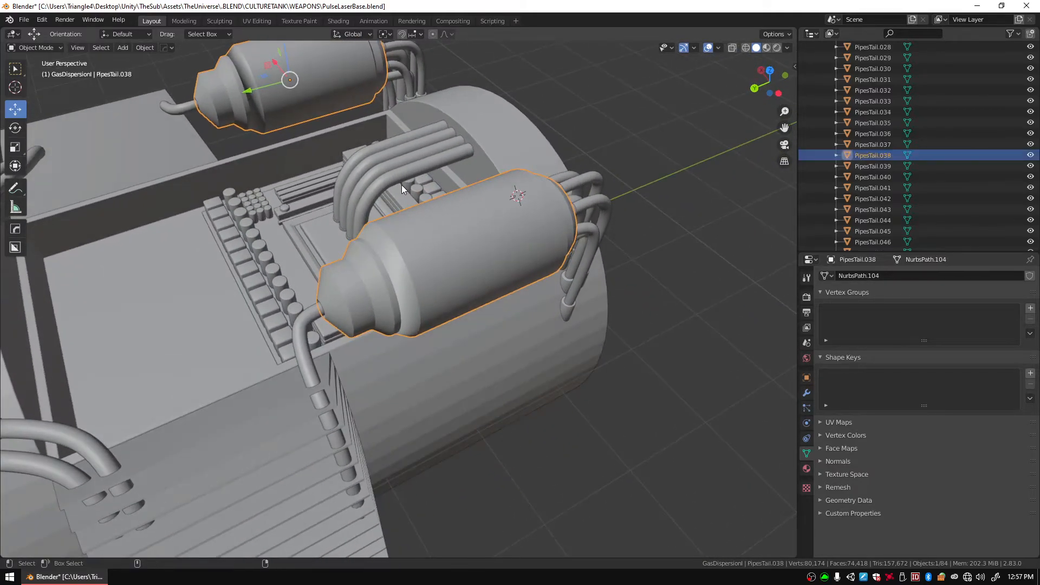
key(ctrl+z)
key(ctrl+shift+z)
Add two loop cuts around the main body of the nearer compressor cylinder, PipesTail.010.
middle_drag(508, 244, 568, 251)
scroll(522, 297, up, 4)
middle_drag(522, 297, 540, 327)
key(Tab)
scroll(529, 306, down, 4)
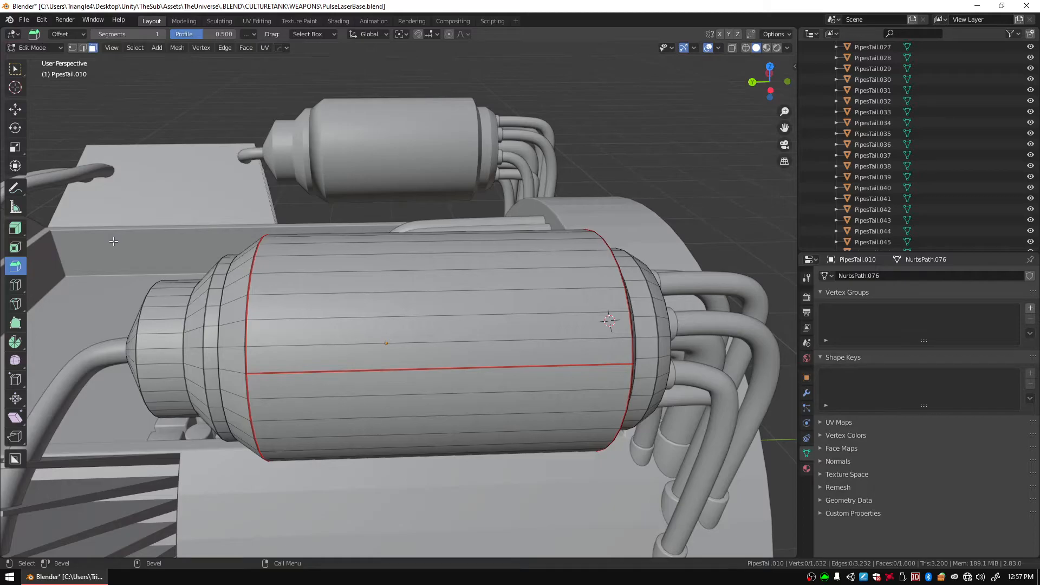
click(16, 290)
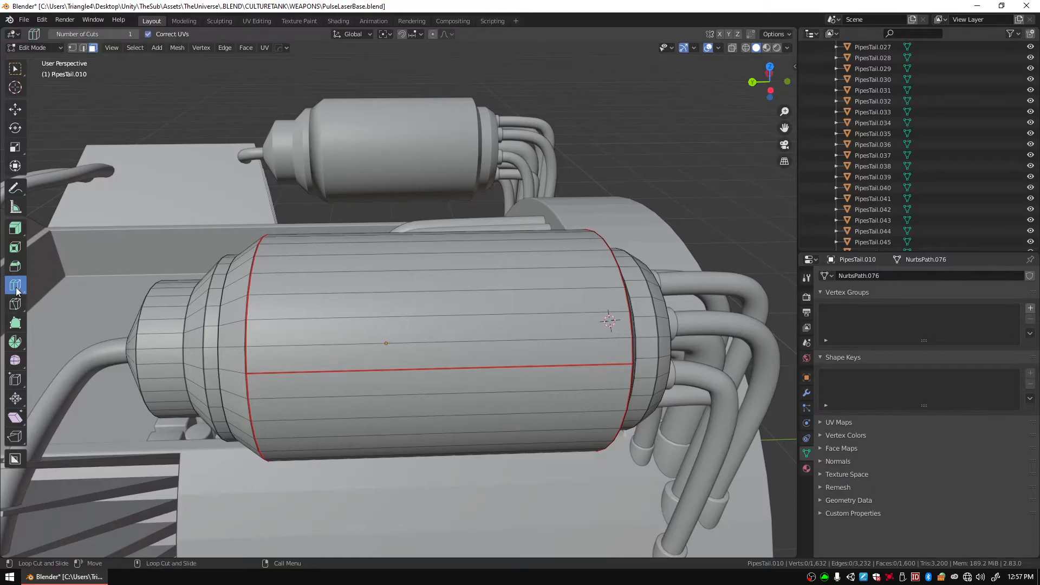
click(302, 336)
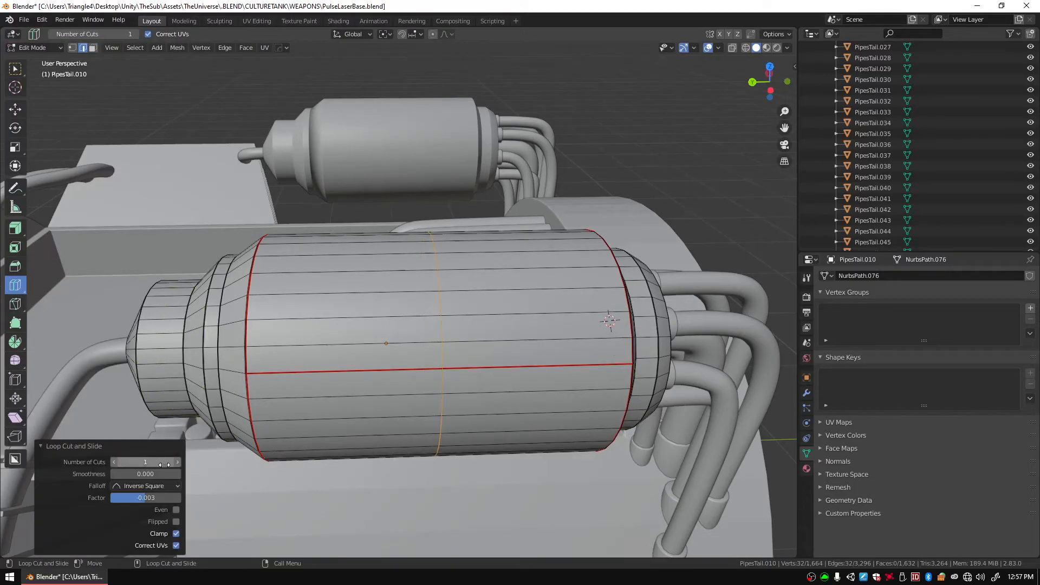
click(179, 462)
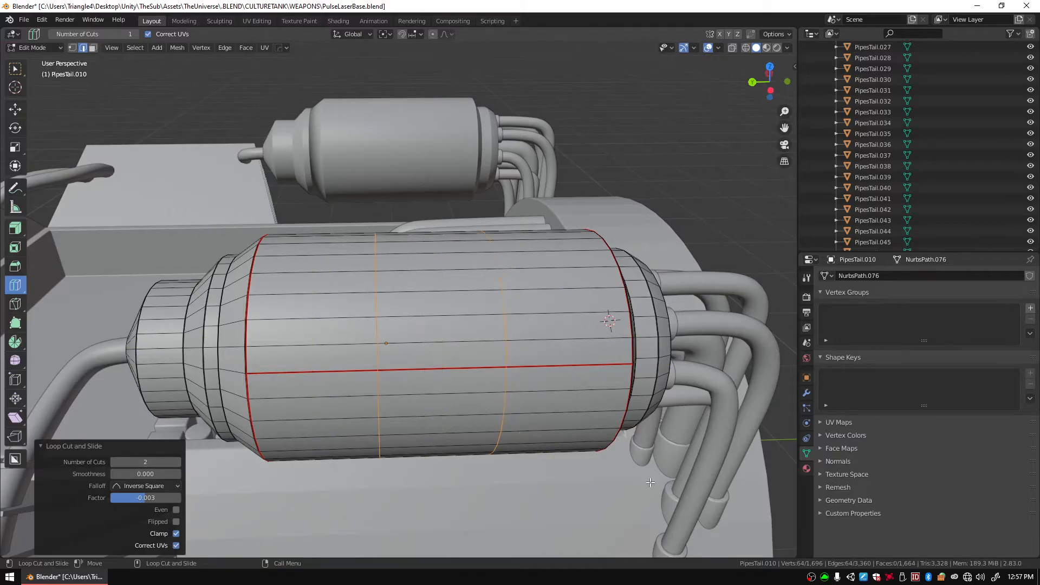
Scale the two new edge loops slightly closer together along Y, then clear the mesh selection.
key(shift+space)
key(s)
key(s)
key(y)
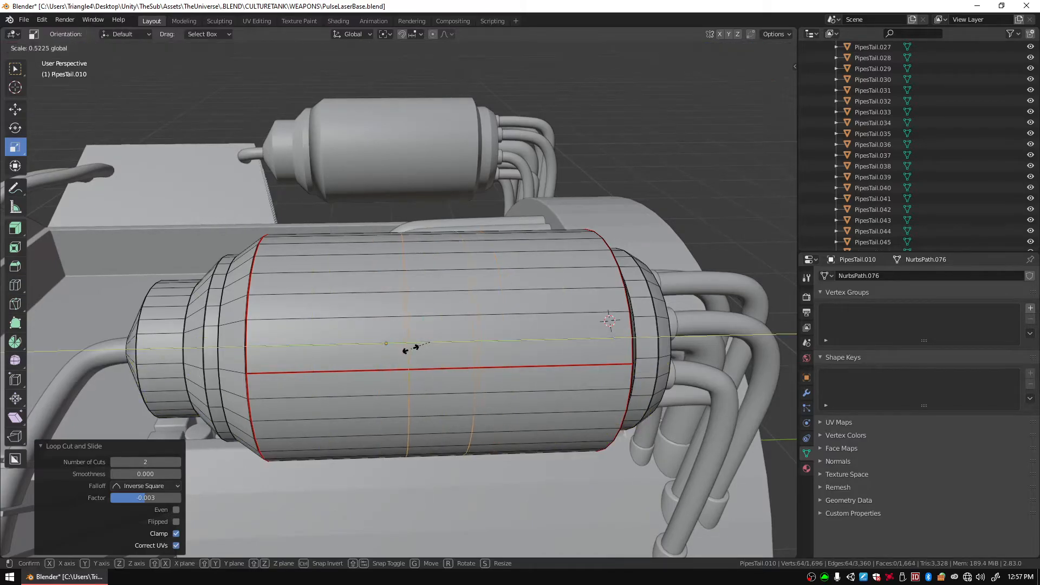
click(396, 348)
key(alt+a)
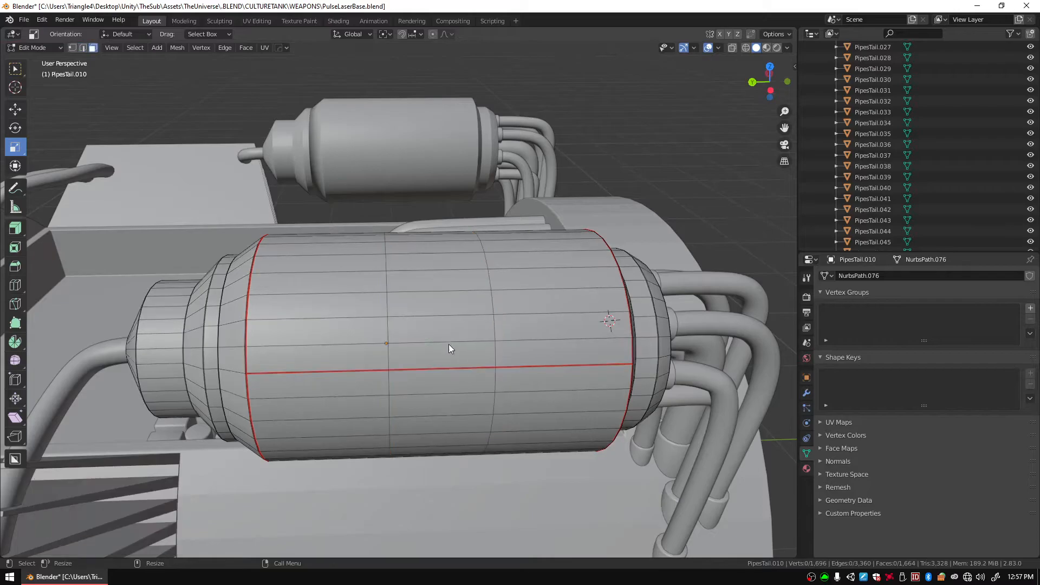
Extrude the central face band of the nearer compressor cylinder inward 0.167 m along its normals and scale it to 0.696 along Y.
alt+click(436, 329)
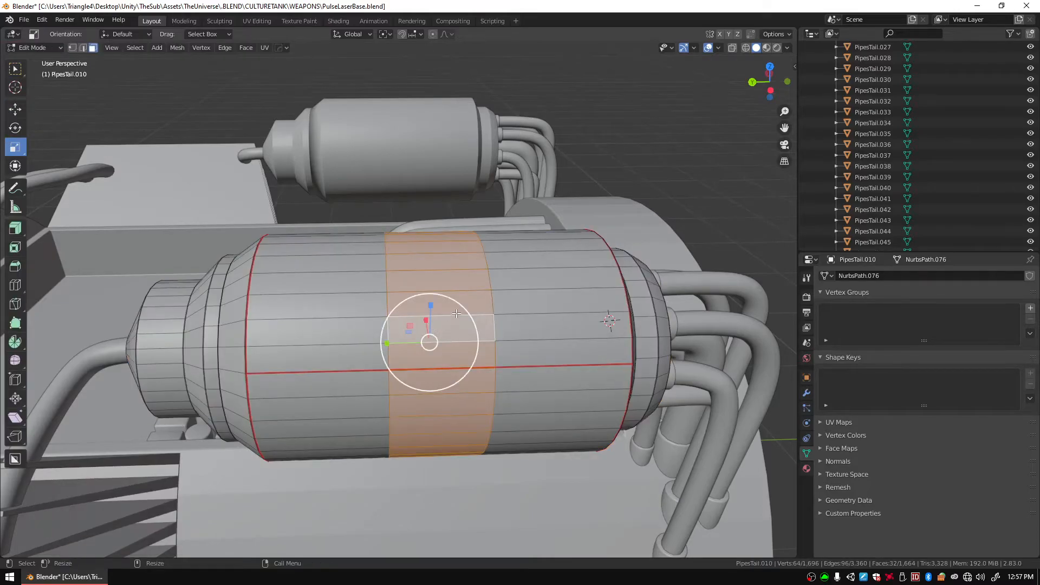
key(shift+space)
key(e)
drag(429, 285, 432, 308)
key(shift+space)
key(s)
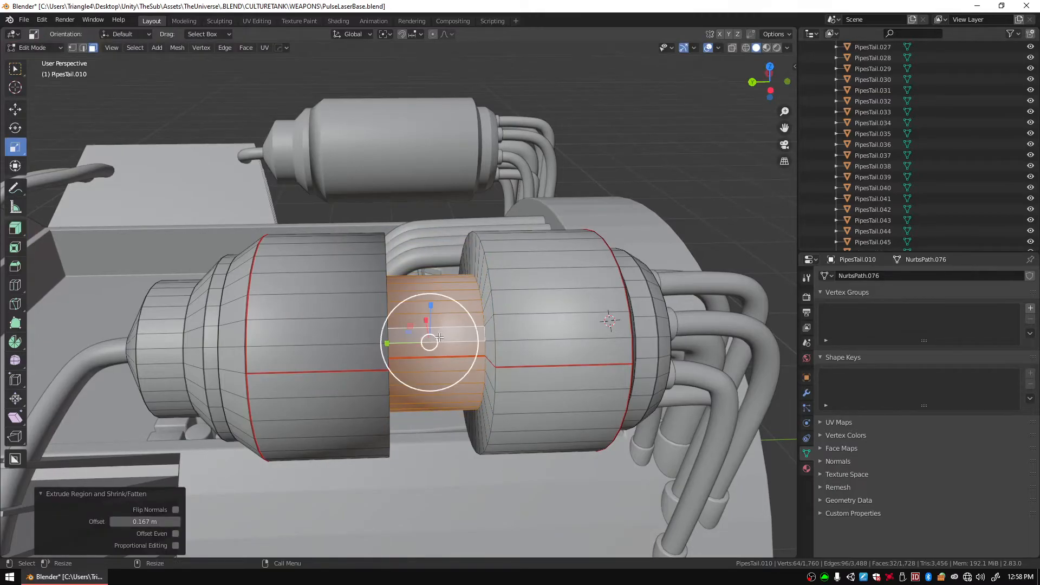
drag(390, 344, 403, 344)
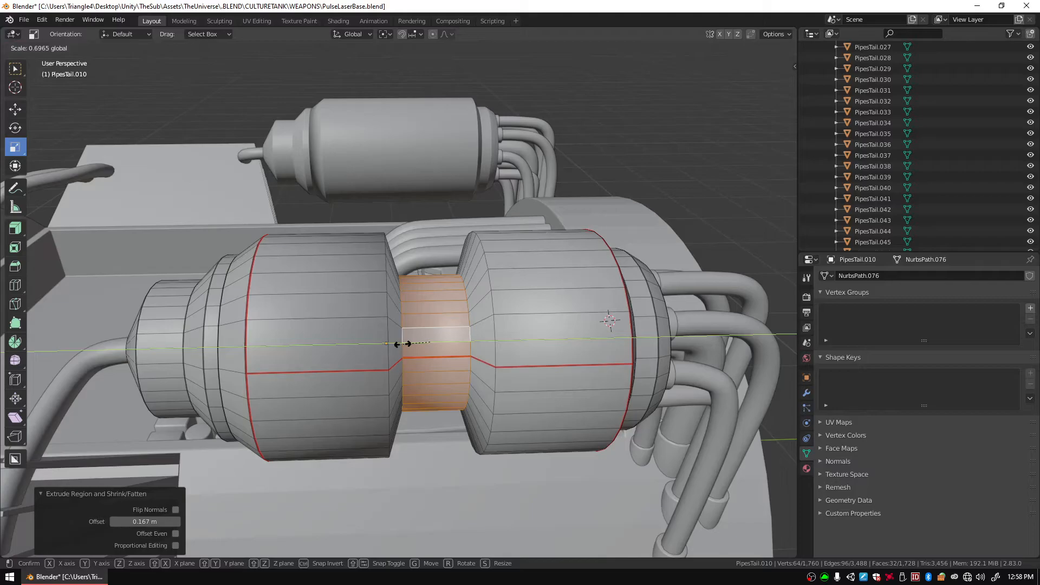
drag(403, 344, 404, 344)
middle_drag(404, 344, 548, 297)
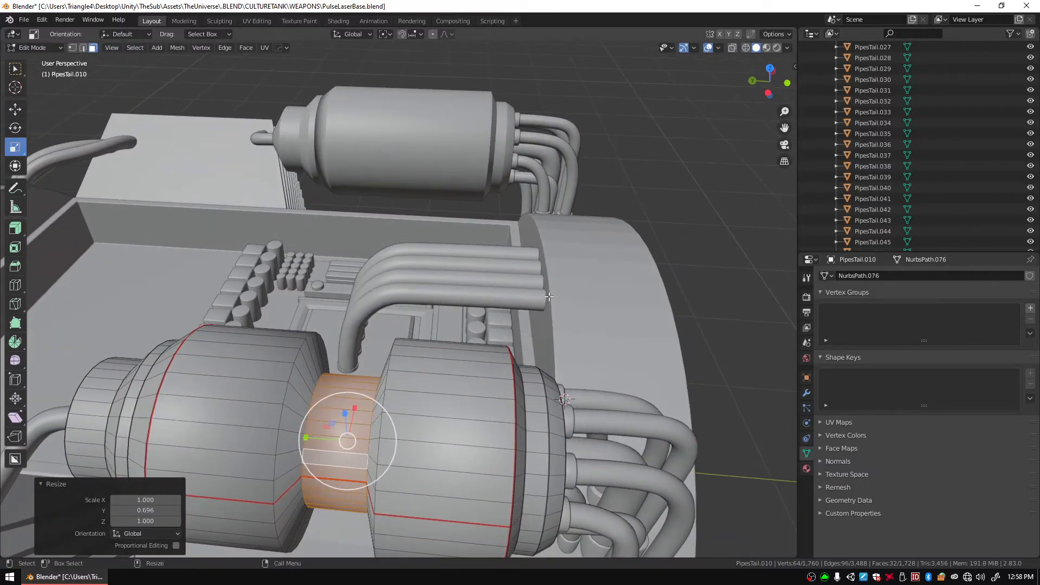
Separate the recessed central face band from the compressor cylinder and leave mesh editing.
scroll(520, 320, down, 2)
shift+middle_drag(442, 401, 401, 306)
scroll(481, 288, up, 5)
scroll(411, 307, up, 5)
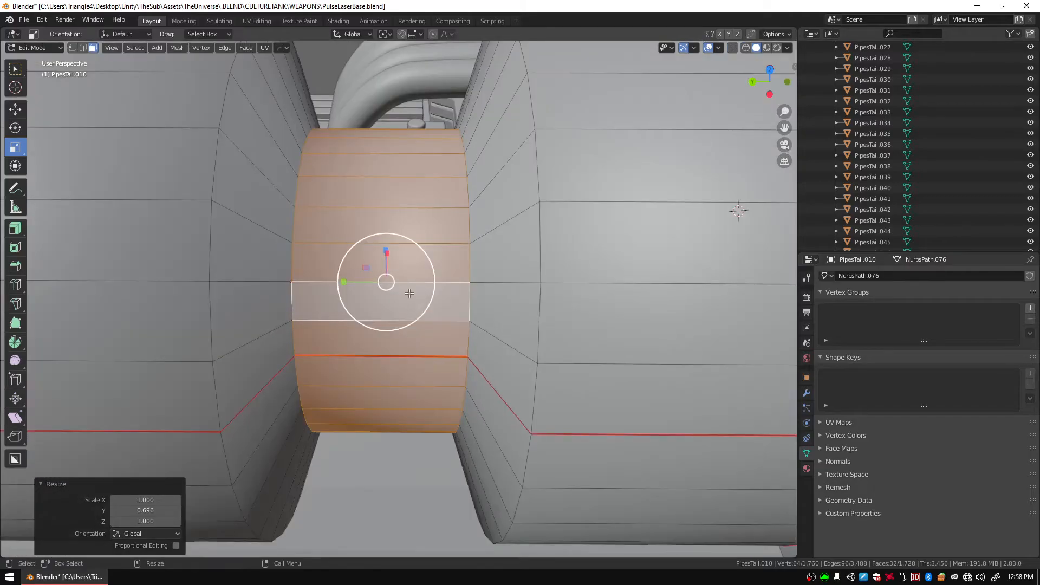
right_click(400, 200)
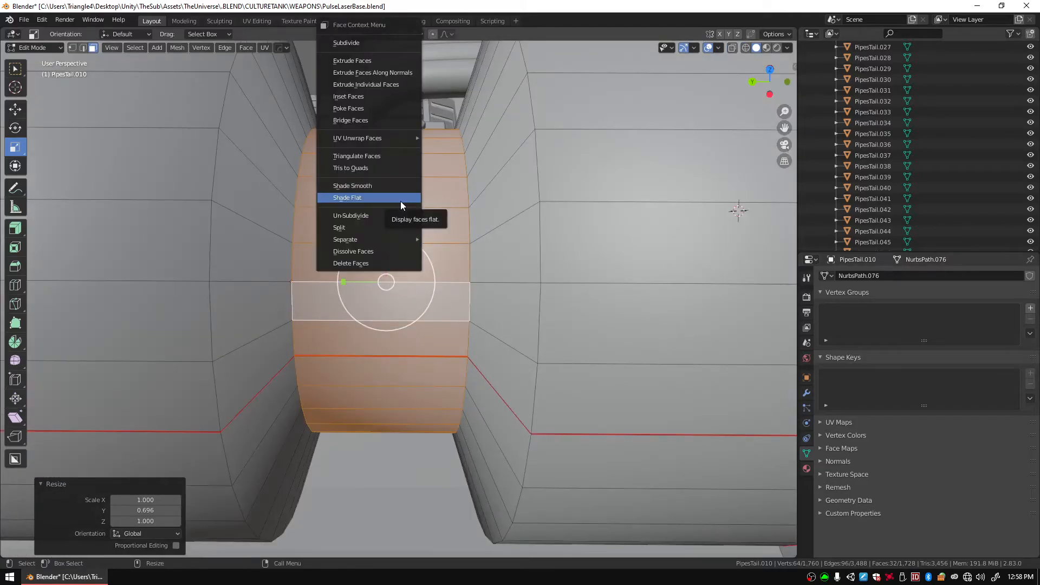
mouse_move(393, 240)
click(460, 239)
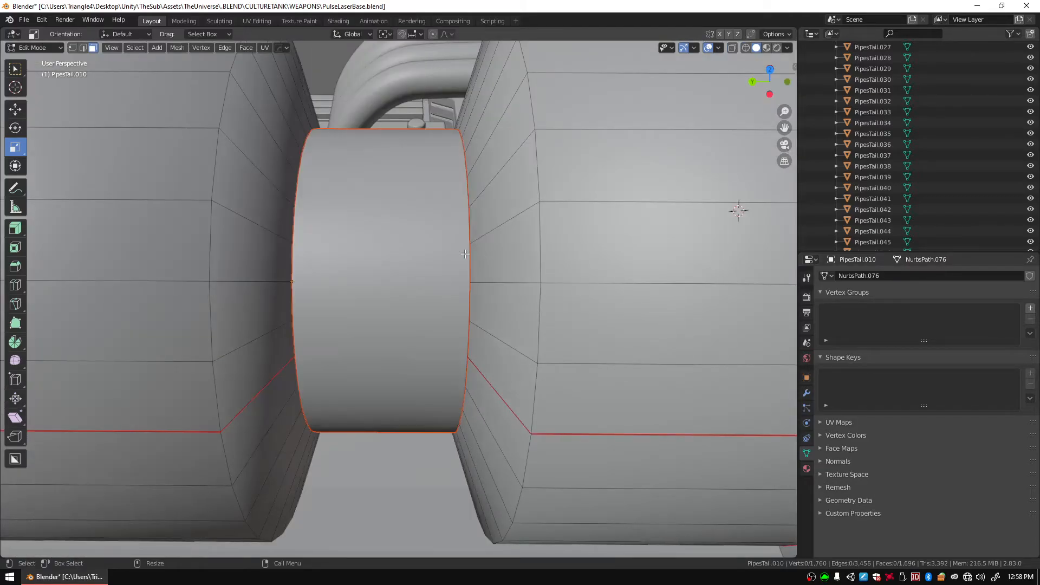
key(Tab)
scroll(384, 292, down, 4)
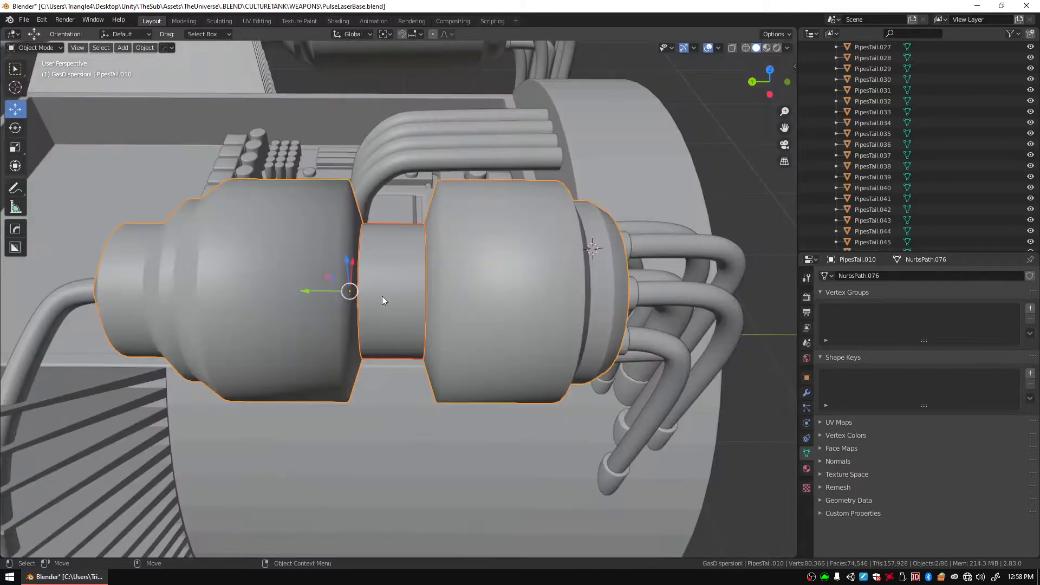
Bevel the two drum rims facing the central recess with a 0.00573 m offset and extra segments.
key(Tab)
key(shift+space)
key(s)
alt+click(305, 227)
alt+shift+click(473, 236)
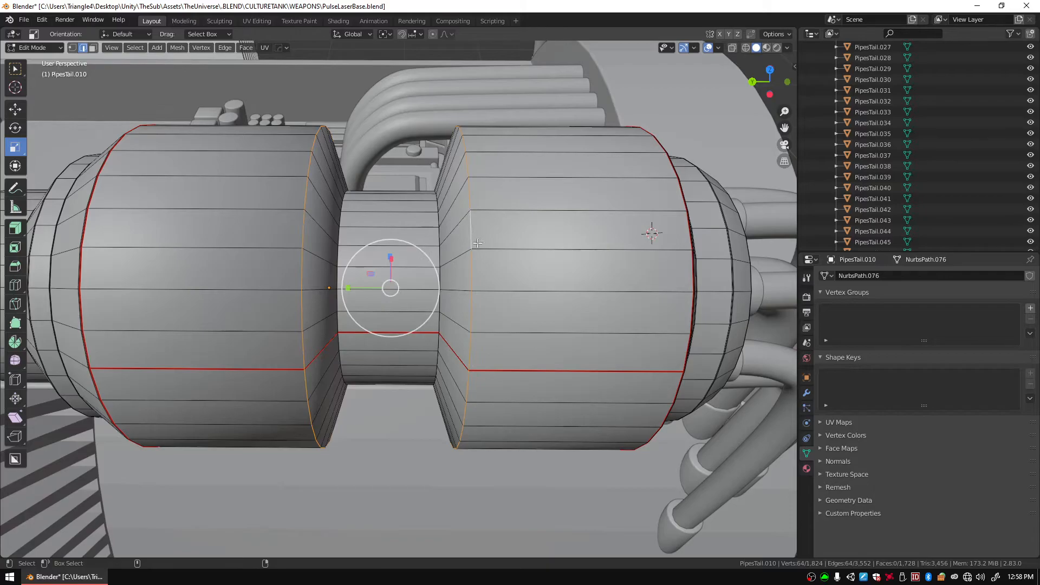
right_click(473, 242)
click(15, 266)
drag(446, 267, 452, 265)
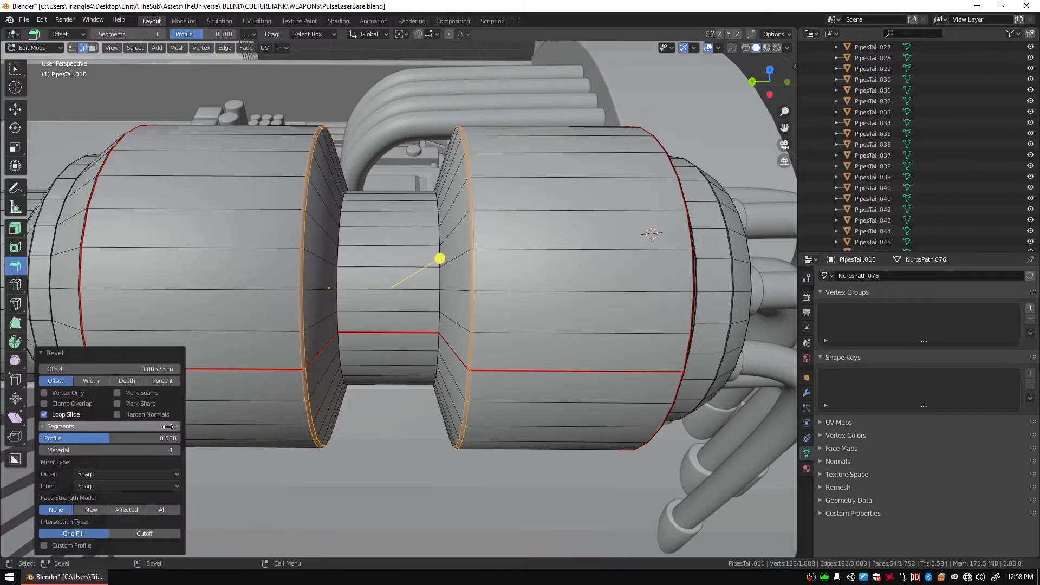
key(Tab)
middle_drag(367, 318, 415, 302)
key(Tab)
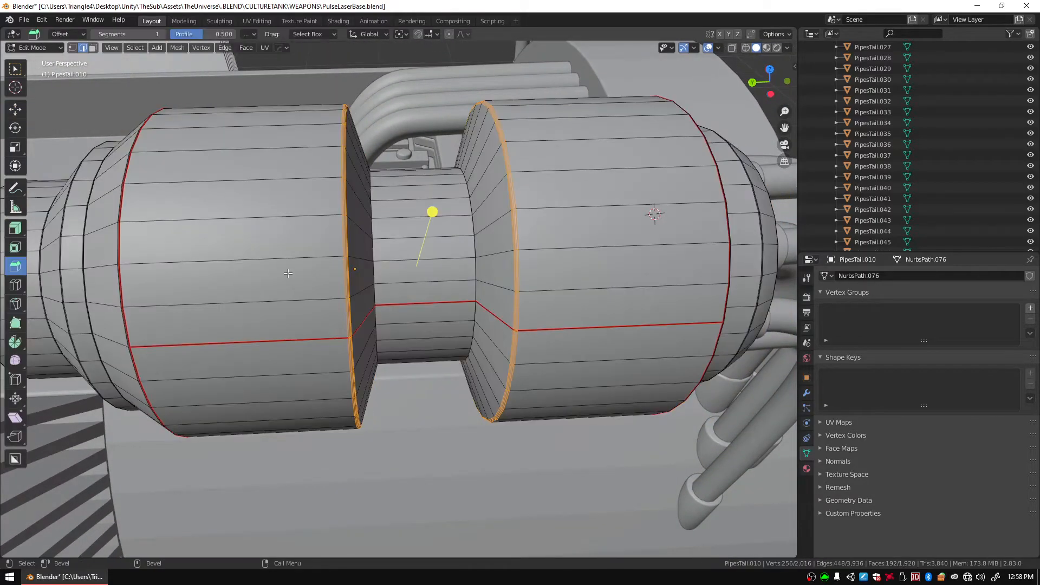
Clear all existing seams from the compressor cylinder mesh.
alt+click(345, 320)
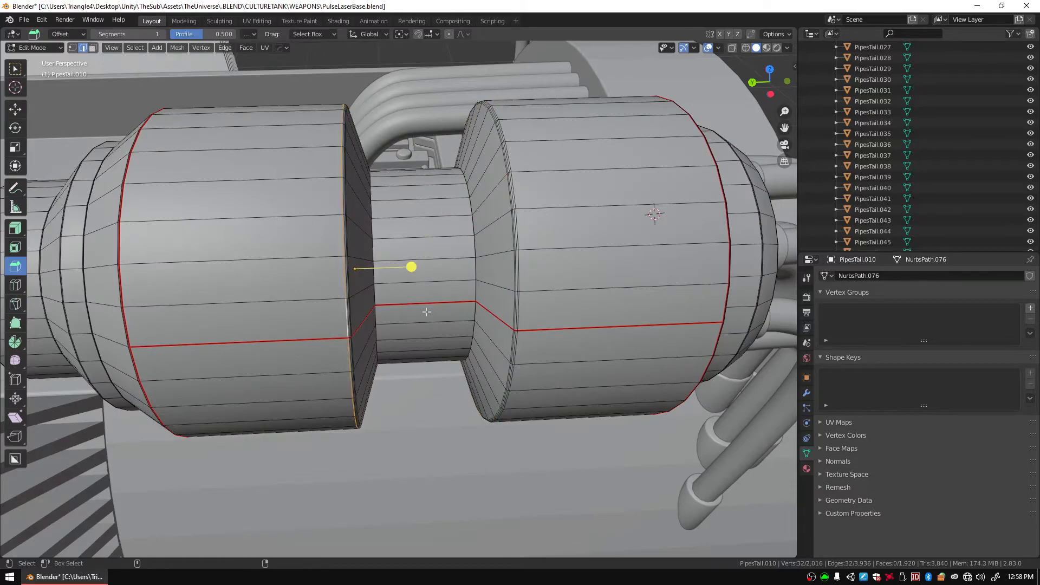
key(a)
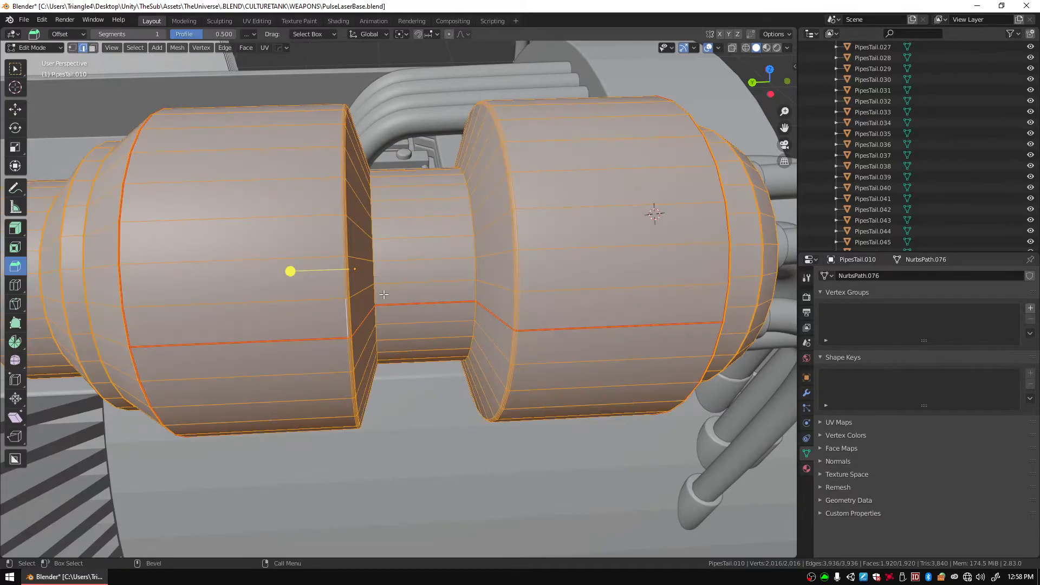
right_click(326, 290)
click(336, 268)
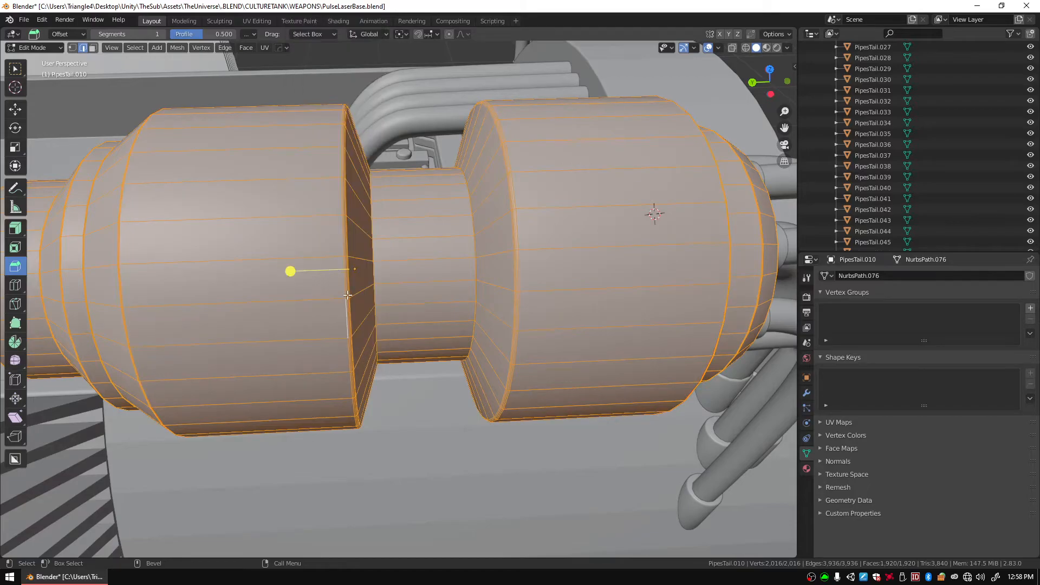
key(ctrl+z)
key(ctrl+z)
Mark seams around both rims and along one lengthwise edge of the drum nearest the single pipe.
shift+middle_drag(132, 299, 395, 255)
shift+click(383, 260)
scroll(371, 276, up, 6)
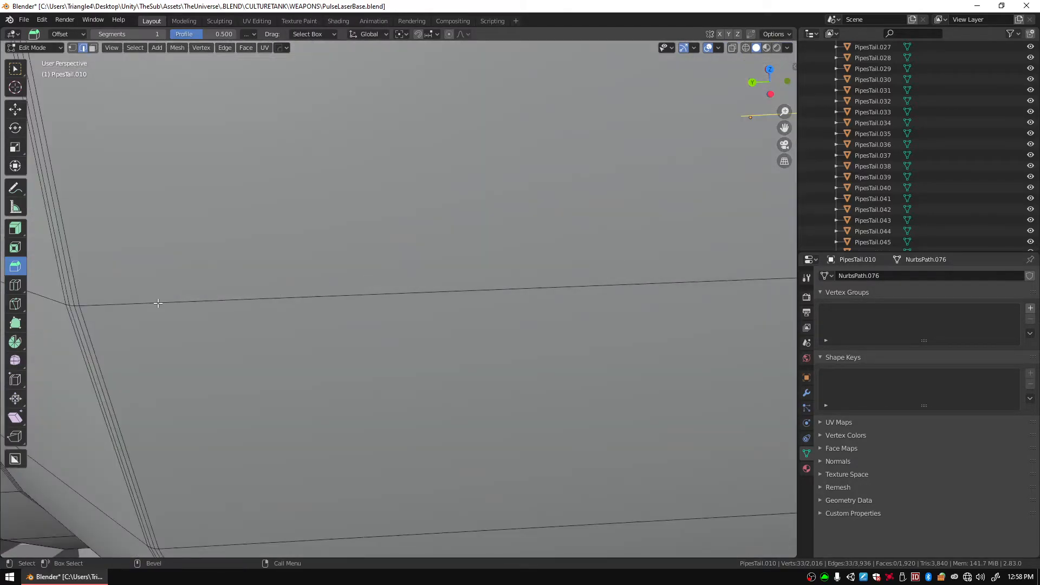
scroll(292, 254, down, 6)
right_click(398, 219)
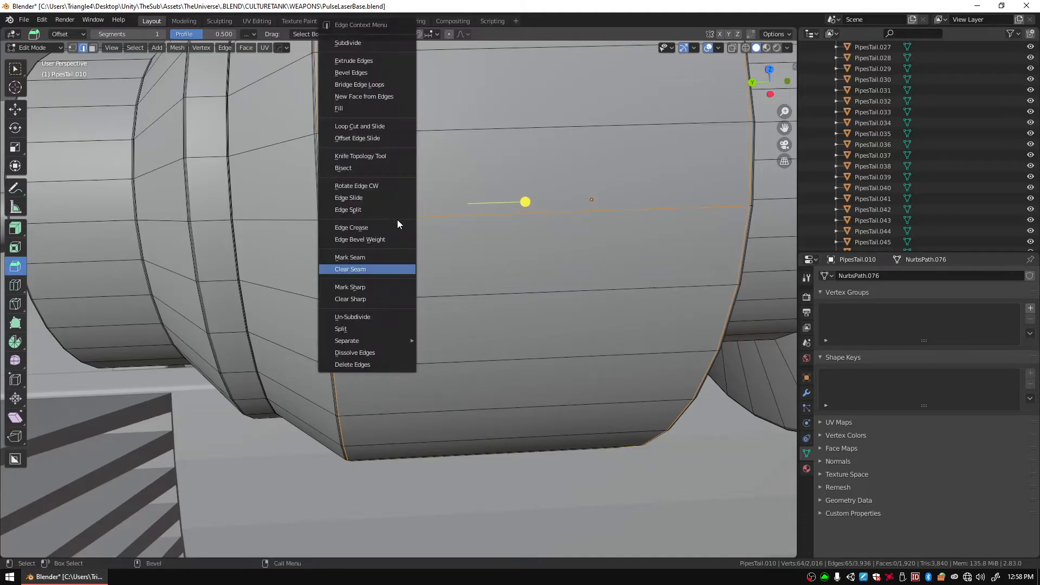
click(392, 258)
scroll(516, 245, down, 5)
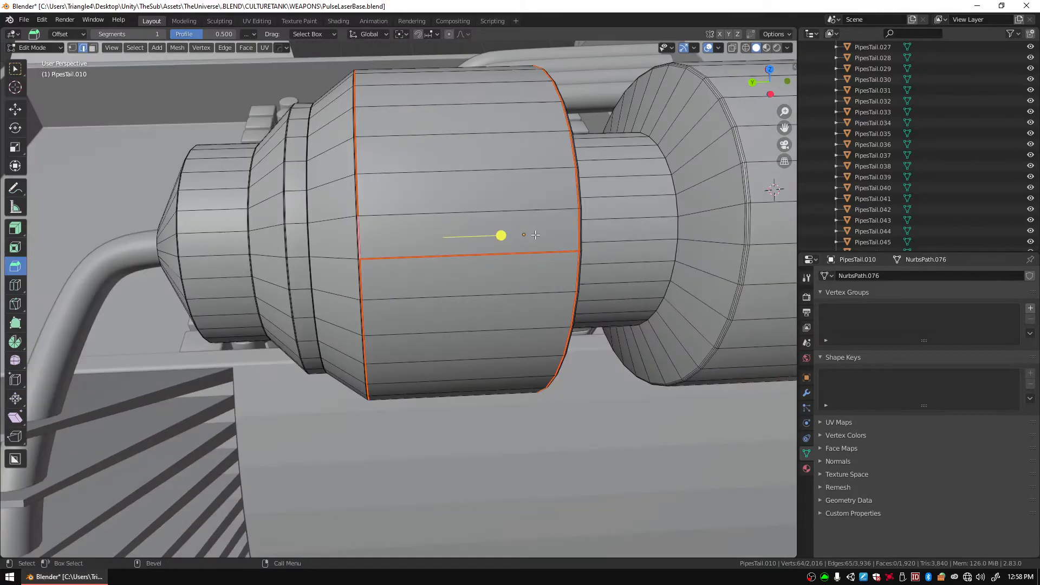
Unwrap the whole compressor mesh with the Angle Based method.
key(a)
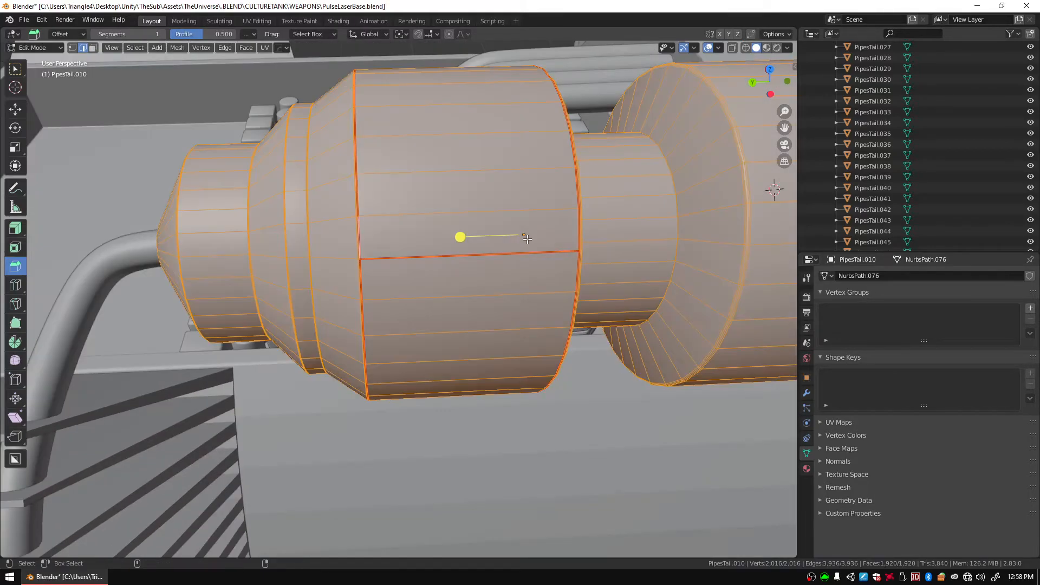
click(264, 48)
click(291, 60)
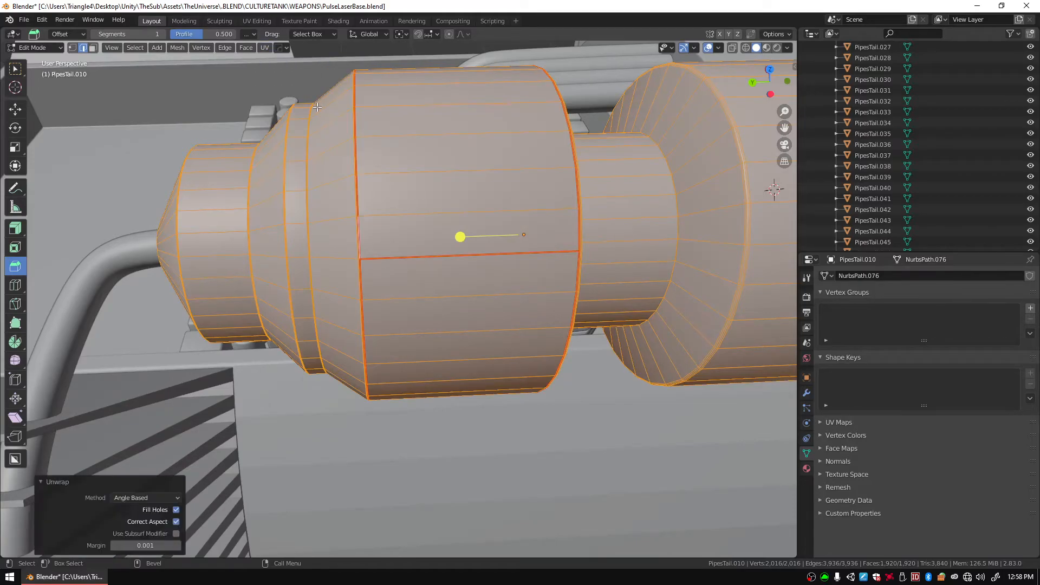
Examine the unwrapped UV islands of the compressor in the UV Editing workspace.
click(255, 21)
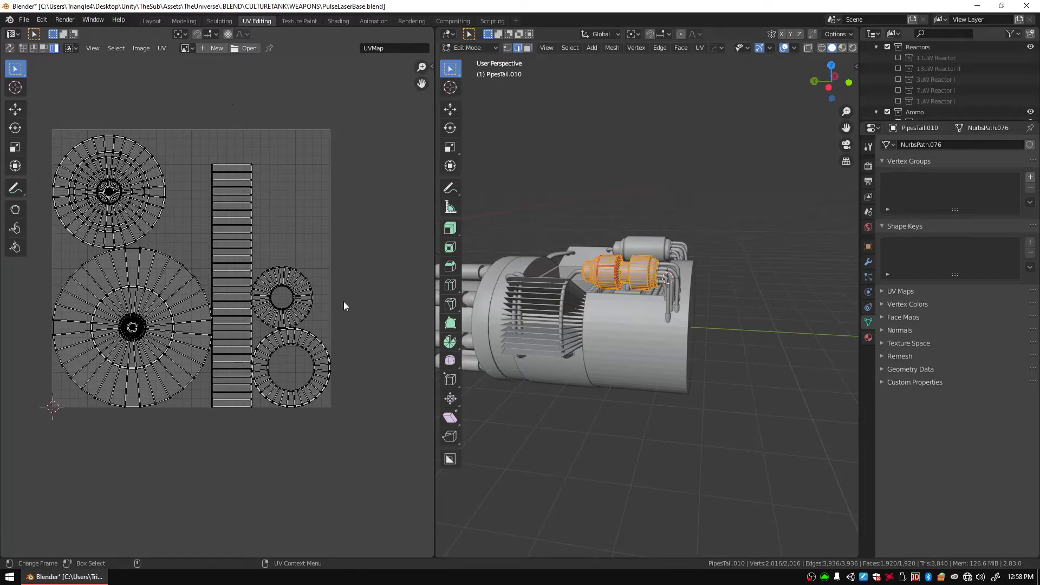
scroll(186, 330, up, 3)
scroll(201, 314, down, 2)
scroll(201, 301, down, 2)
scroll(196, 293, up, 7)
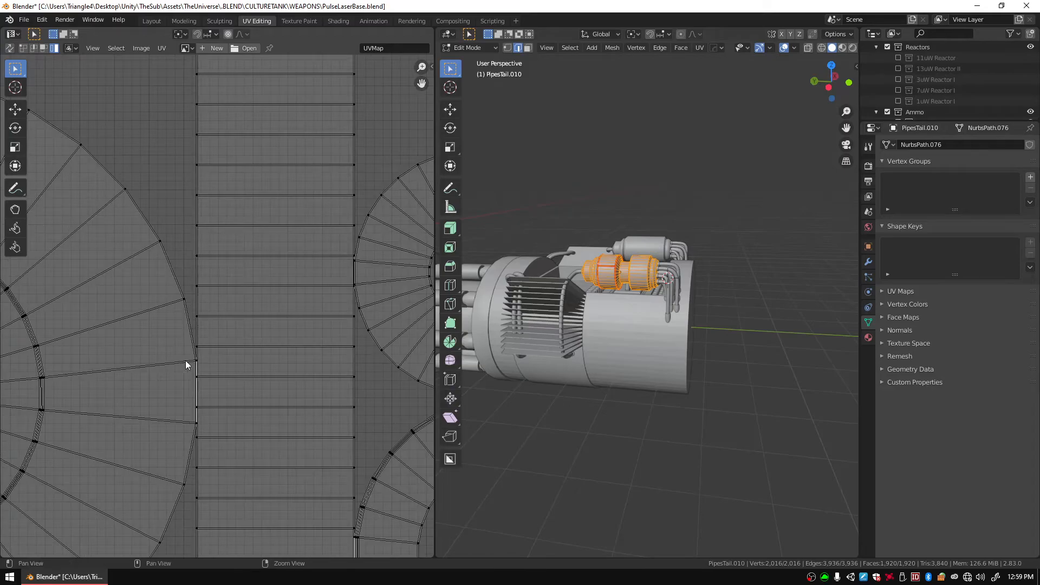
scroll(184, 358, down, 2)
scroll(176, 338, up, 3)
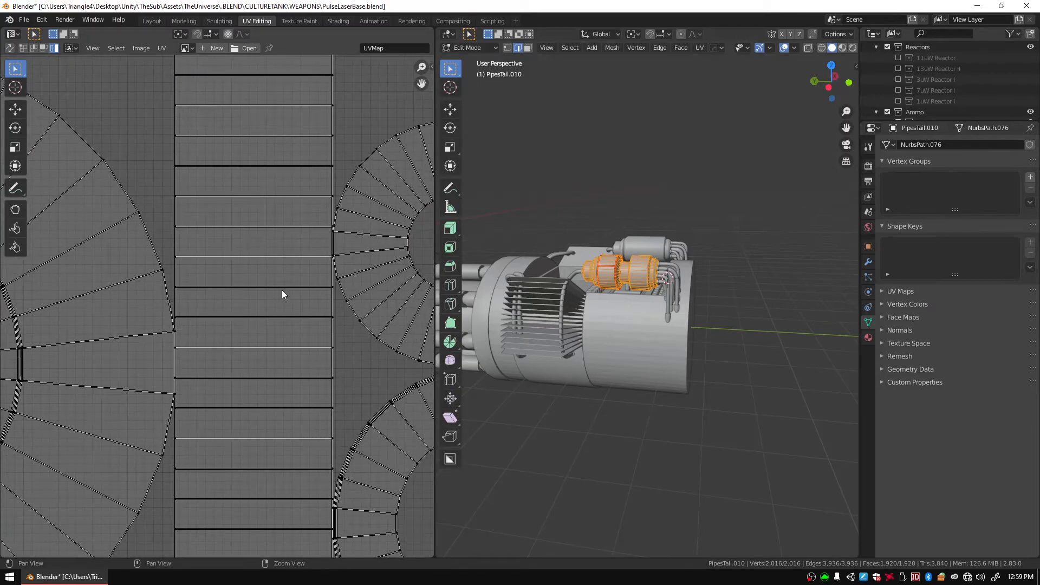
scroll(282, 292, down, 3)
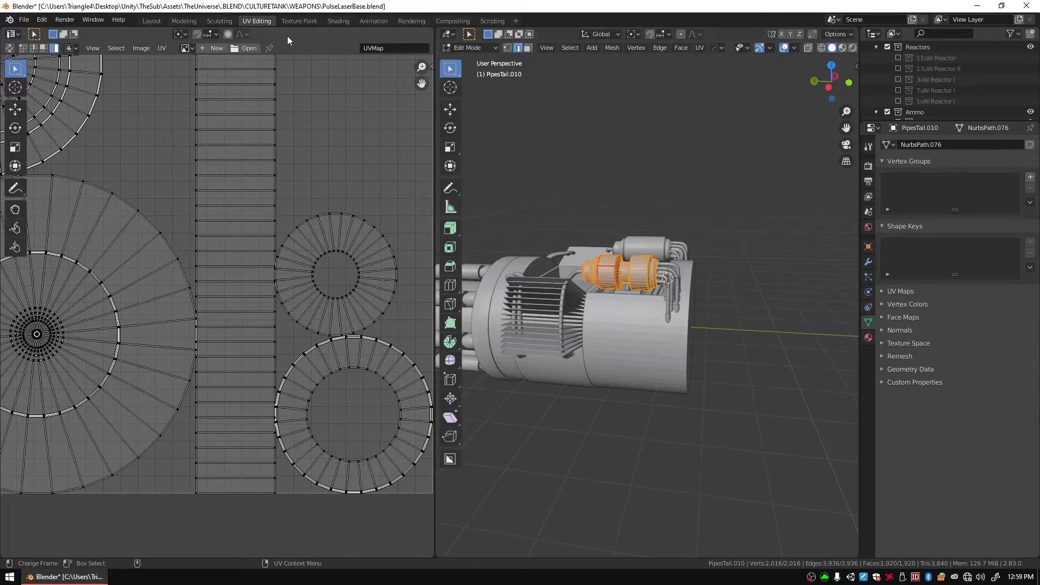
Return to the Layout workspace and inspect the compressor's recess and bevelled rims in Object Mode.
click(152, 21)
scroll(541, 203, up, 5)
scroll(595, 205, down, 5)
middle_drag(618, 207, 350, 265)
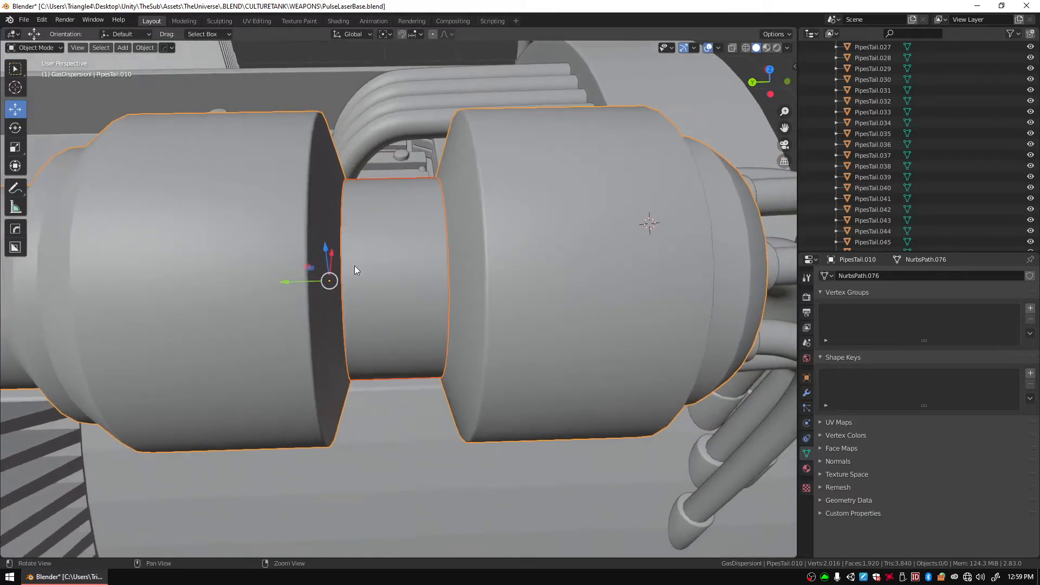
scroll(379, 266, up, 3)
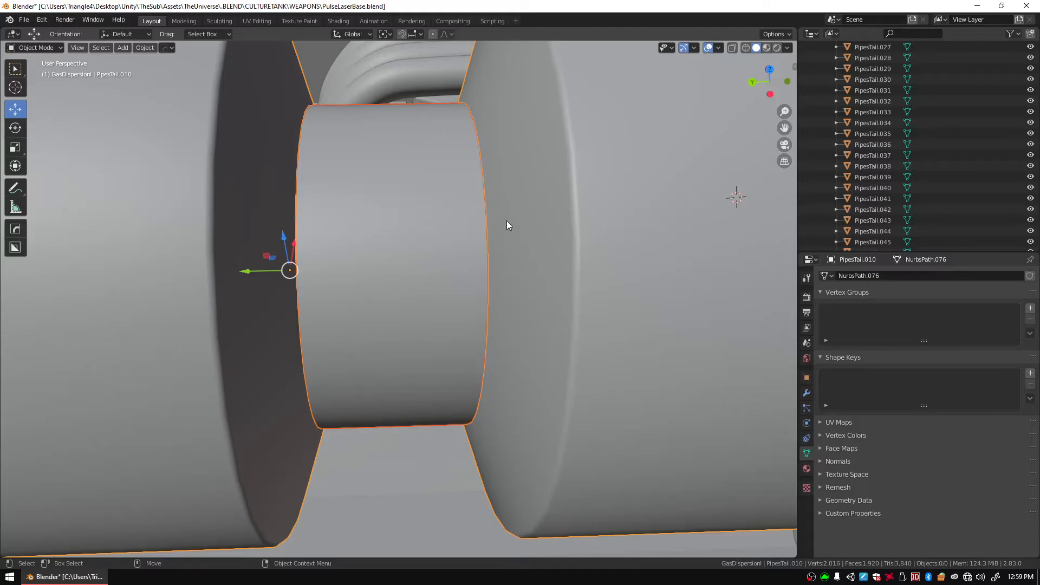
scroll(477, 228, up, 2)
scroll(452, 213, down, 7)
middle_drag(535, 234, 491, 378)
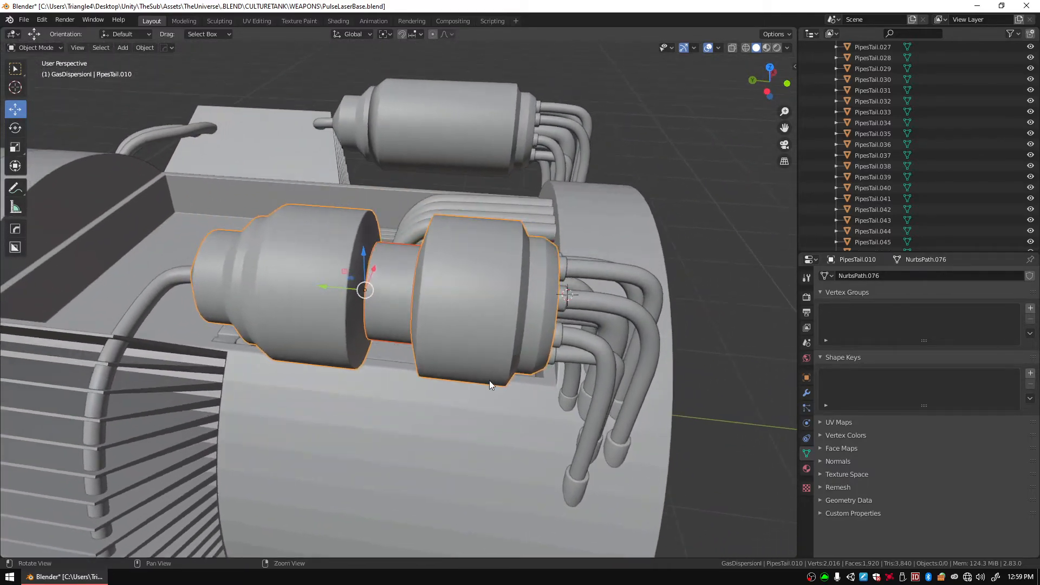
scroll(492, 377, up, 7)
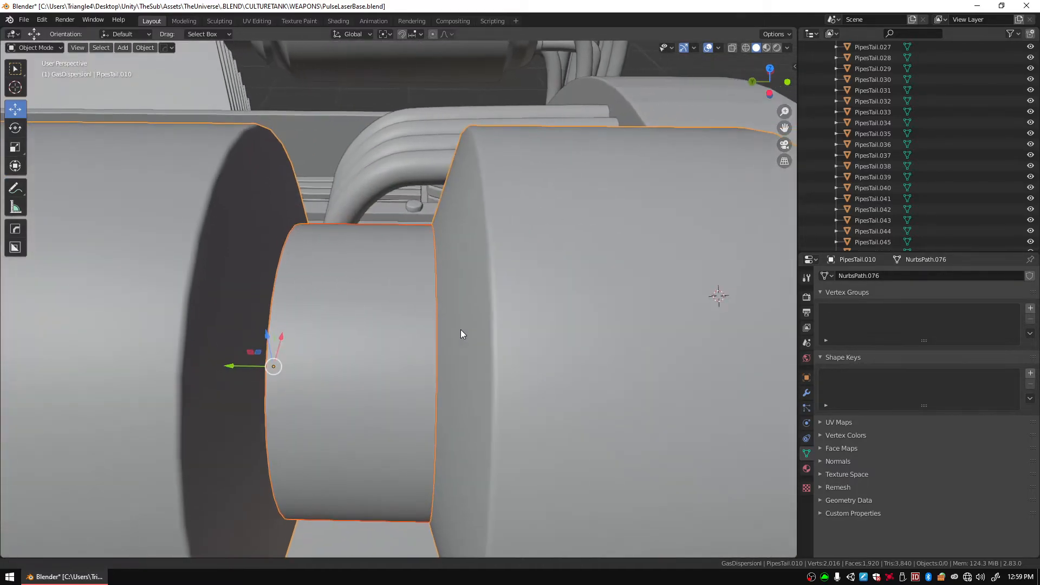
shift+middle_drag(460, 330, 471, 307)
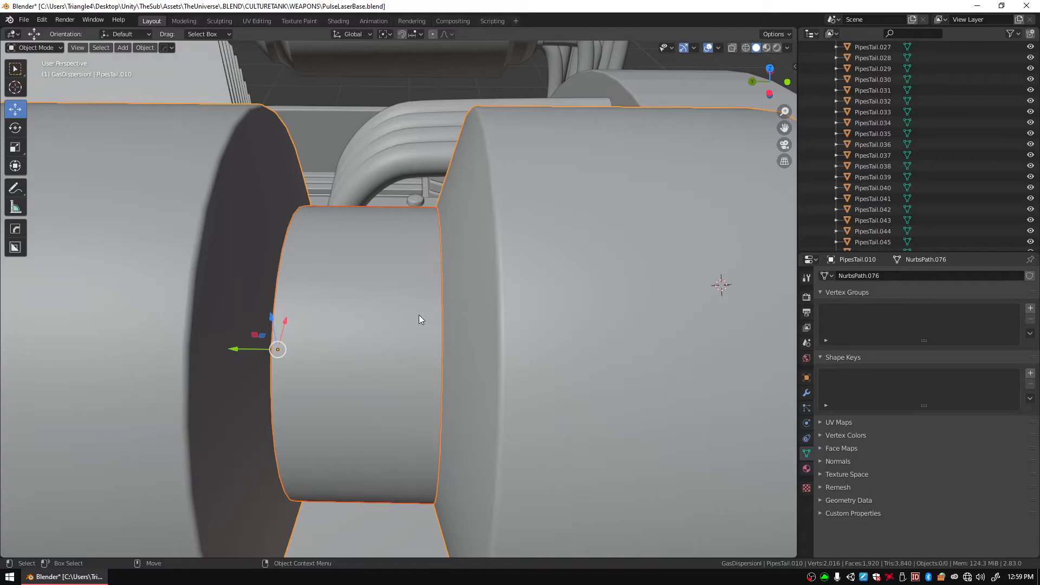
Select only the separated central band, PipesTail.058, and open it for mesh editing.
key(Tab)
click(386, 341)
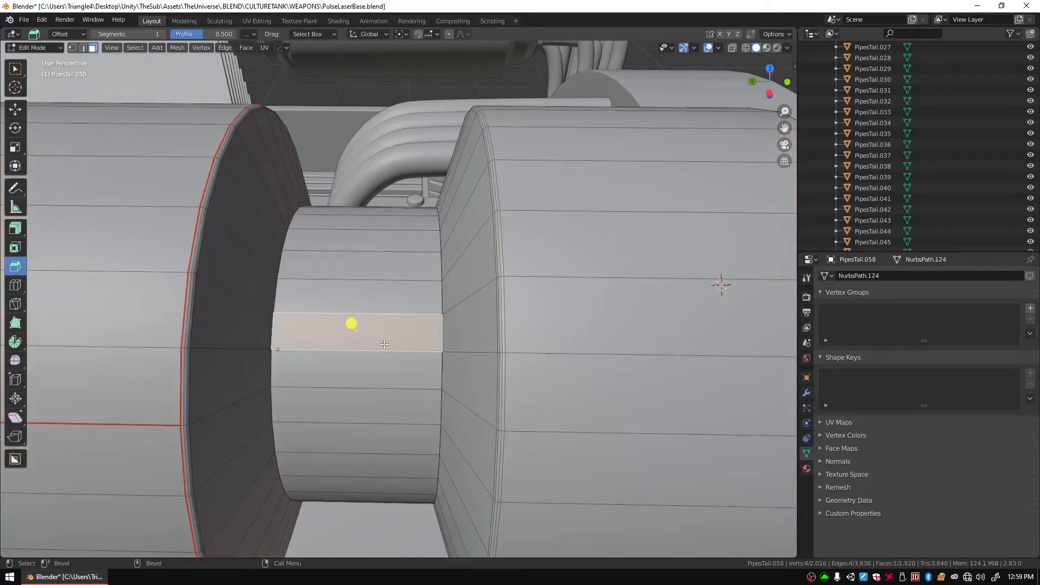
key(Tab)
click(387, 347)
click(388, 395)
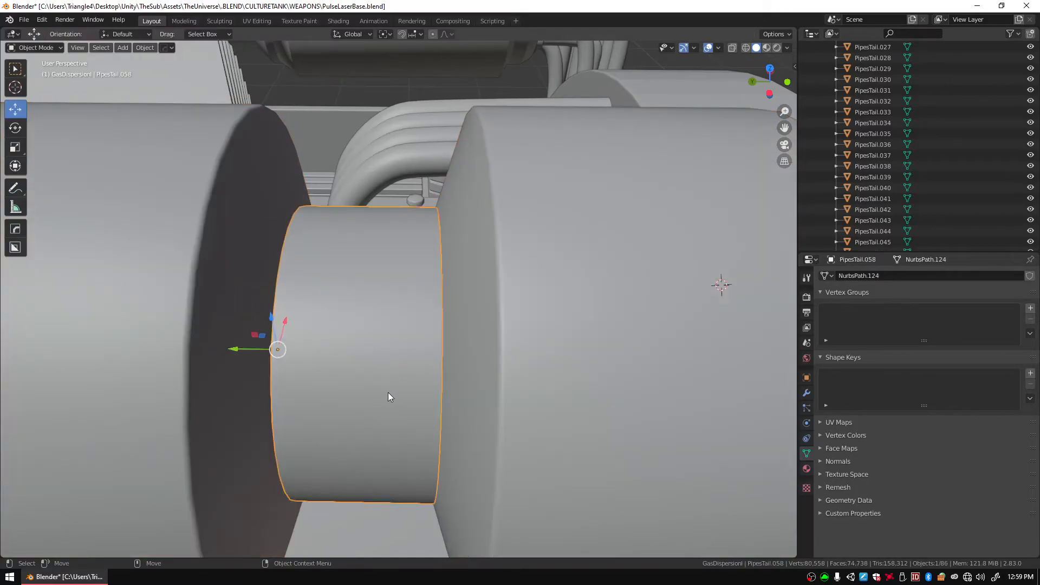
key(Tab)
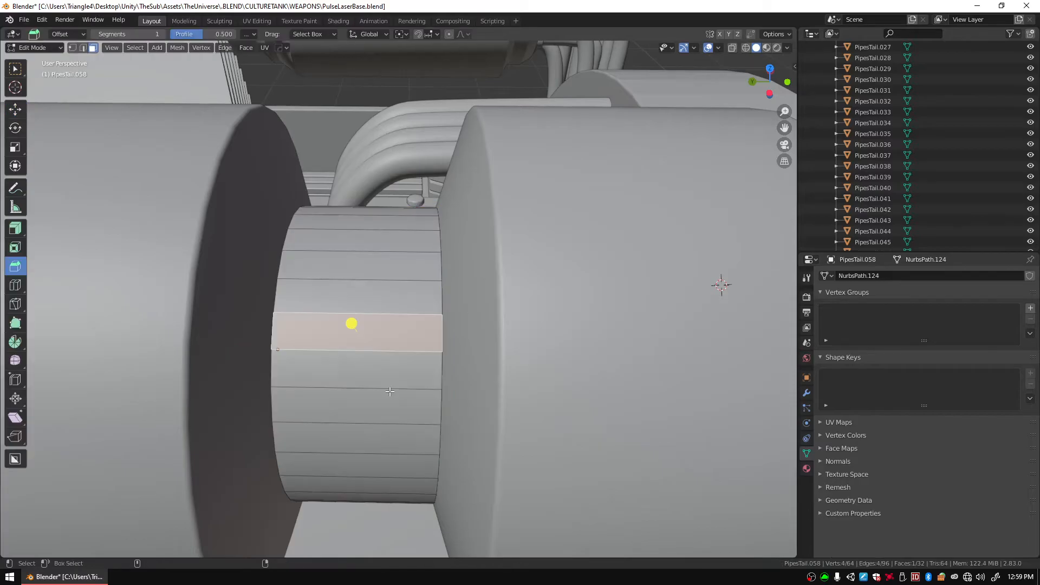
Extrude all faces of the central band along their normals with an offset of -0.0585 m.
key(a)
key(1)
key(2)
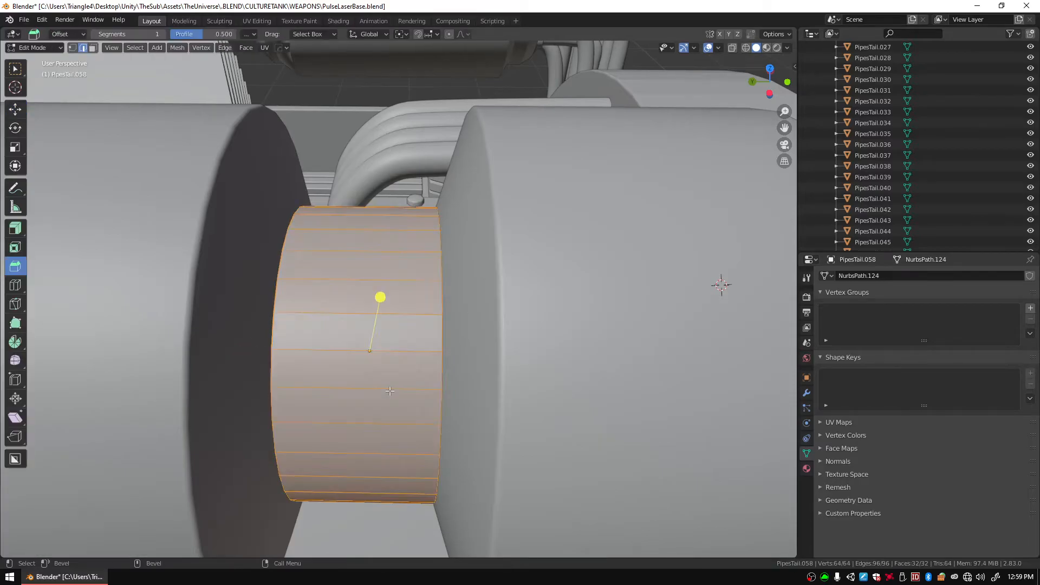
mouse_move(392, 299)
mouse_down()
mouse_move(379, 297)
mouse_move(398, 282)
mouse_up()
key(3)
key(ctrl+e)
middle_drag(398, 283, 742, 262)
scroll(468, 261, up, 4)
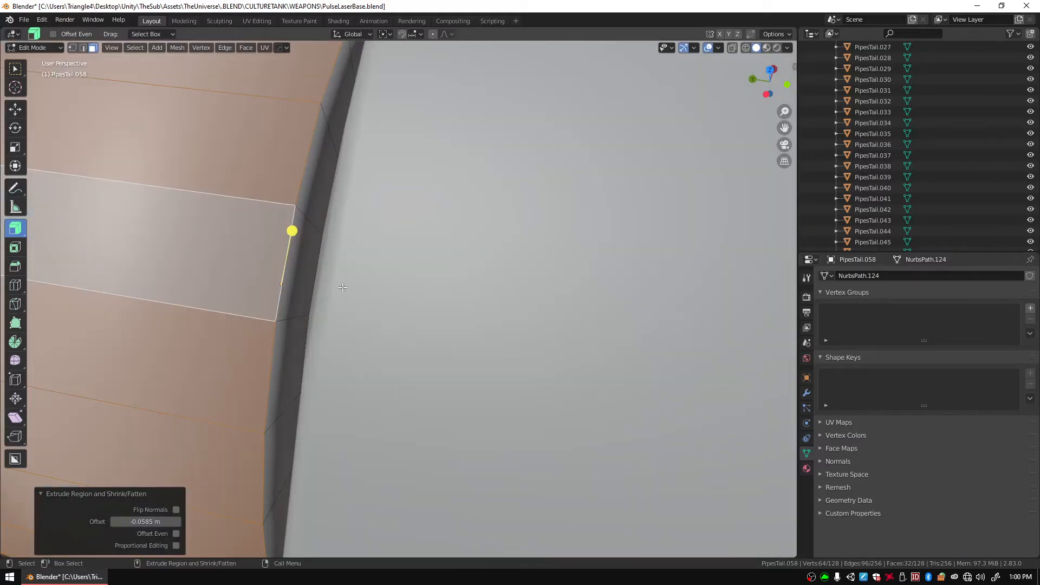
Bevel the inner and outer edge loops at both ends of the central band with an offset of 0.00294 m.
key(2)
alt+click(279, 338)
scroll(323, 316, down, 6)
shift+middle_drag(324, 317, 455, 248)
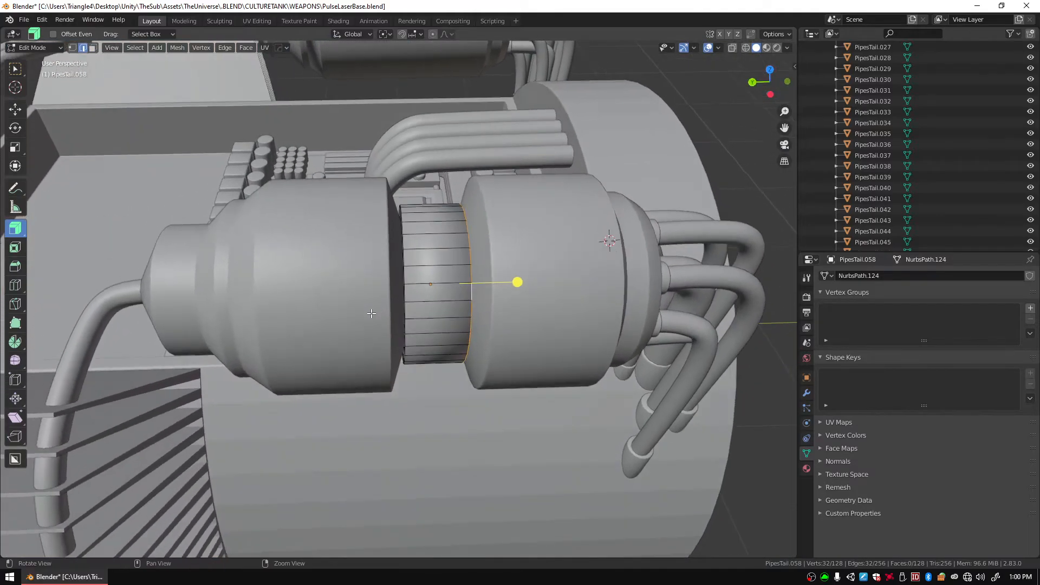
scroll(455, 249, up, 5)
shift+middle_drag(432, 295, 489, 229)
alt+shift+click(488, 264)
alt+shift+click(457, 229)
middle_drag(552, 220, 534, 221)
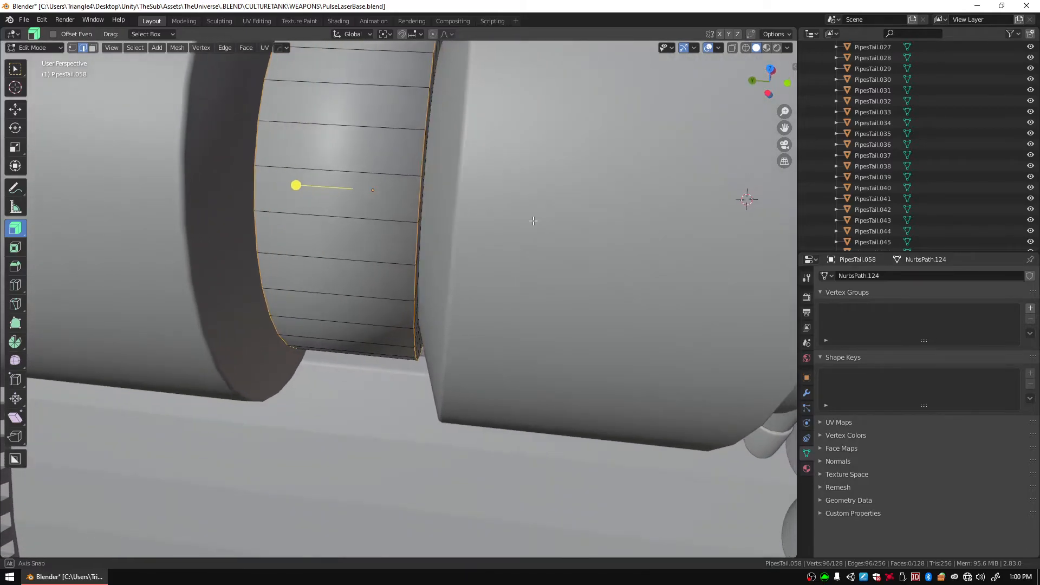
alt+shift+click(432, 215)
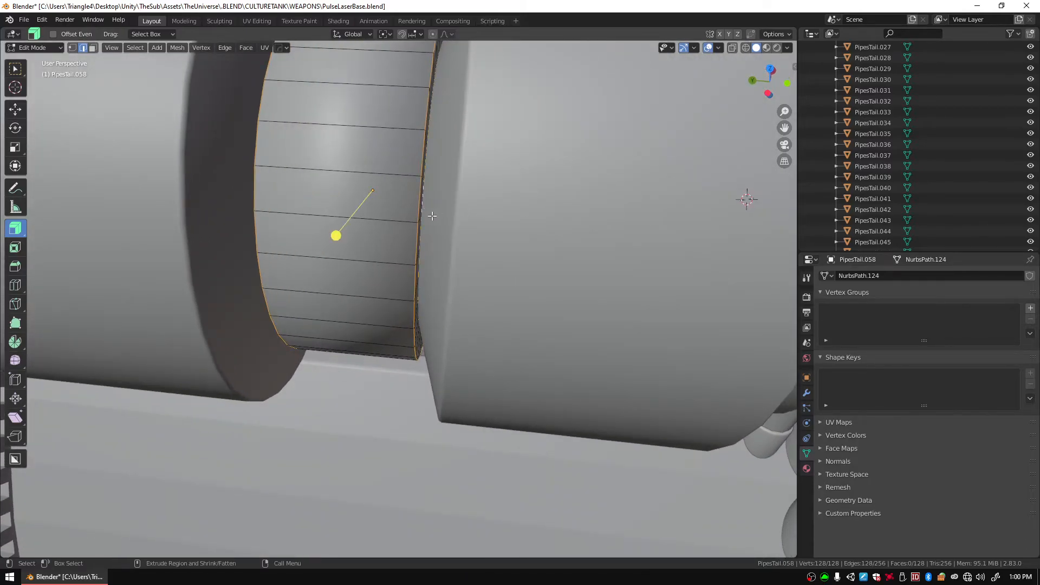
key(shift+space)
key(ctrl+b)
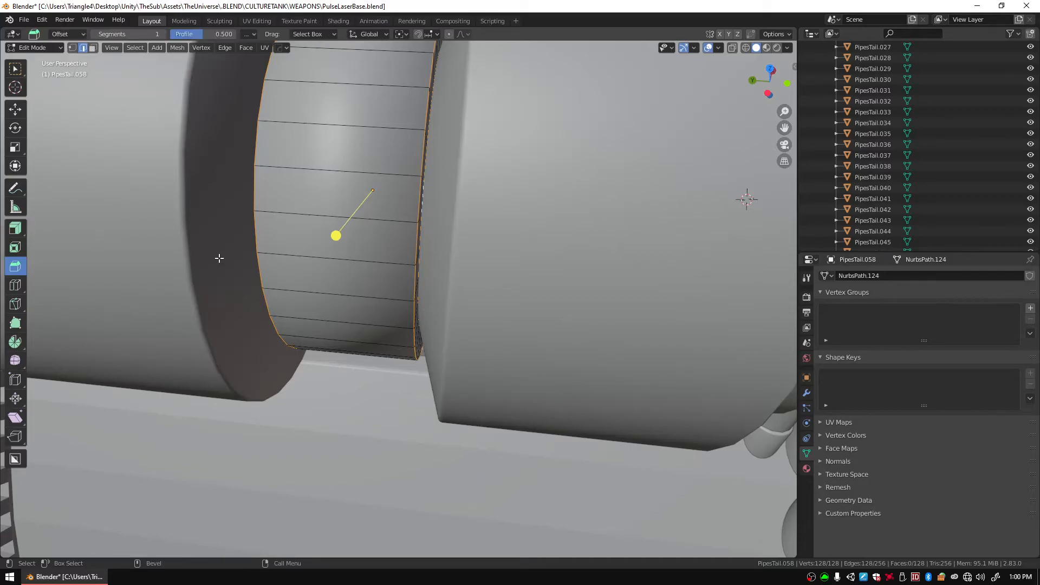
drag(327, 239, 325, 240)
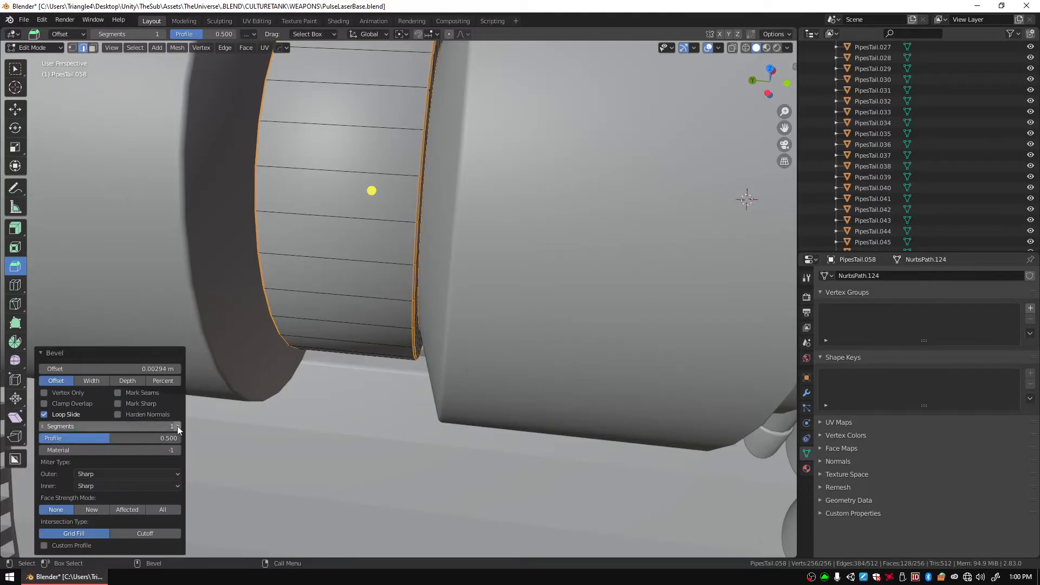
key(Tab)
Duplicate the compressor's central band in place.
scroll(383, 238, down, 3)
scroll(382, 243, down, 5)
click(669, 217)
middle_drag(669, 217, 692, 231)
scroll(486, 232, up, 8)
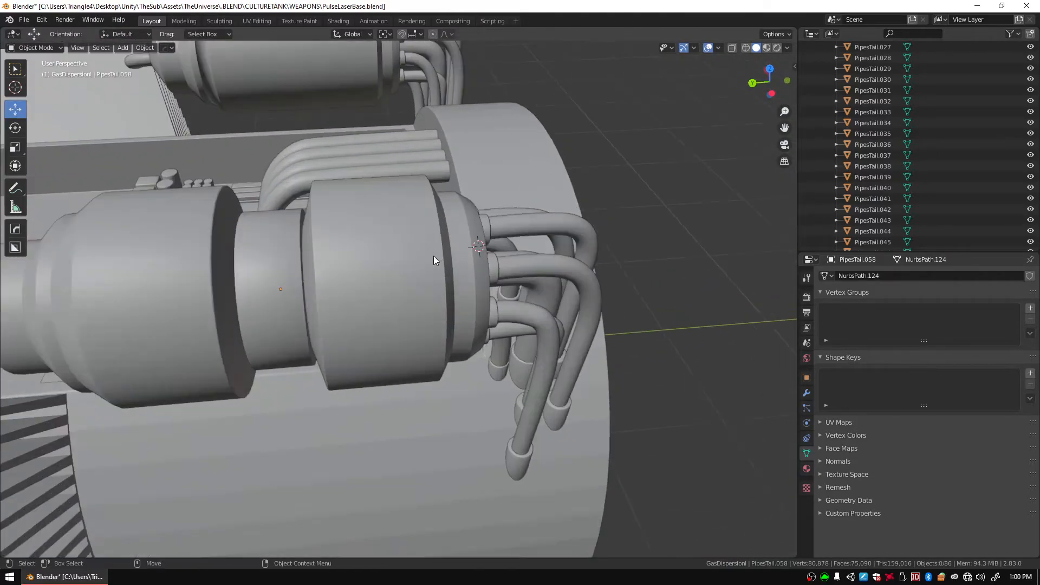
scroll(433, 276, up, 3)
scroll(459, 262, down, 5)
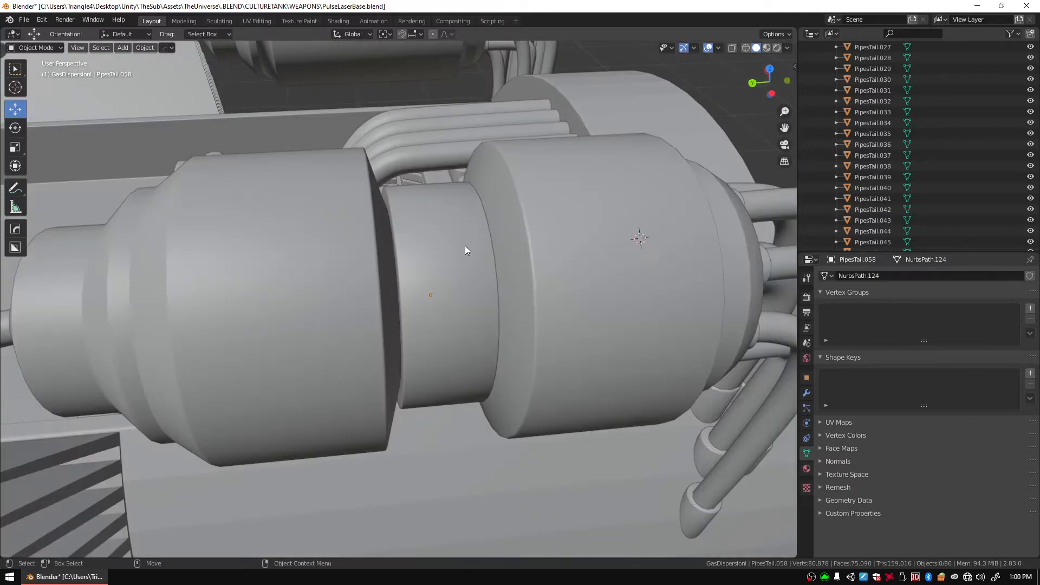
scroll(471, 249, up, 3)
click(478, 271)
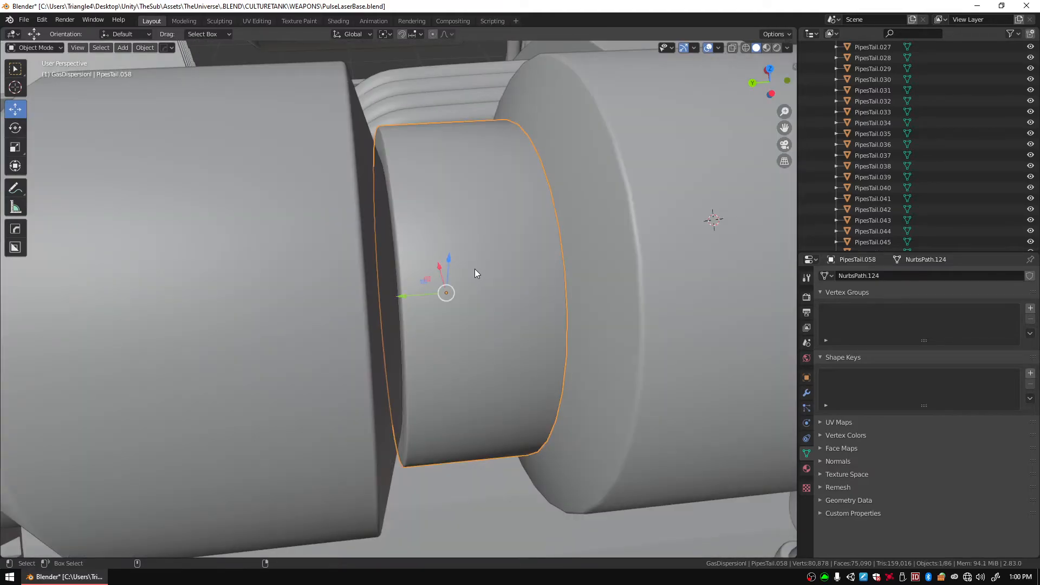
key(shift+d)
right_click(482, 349)
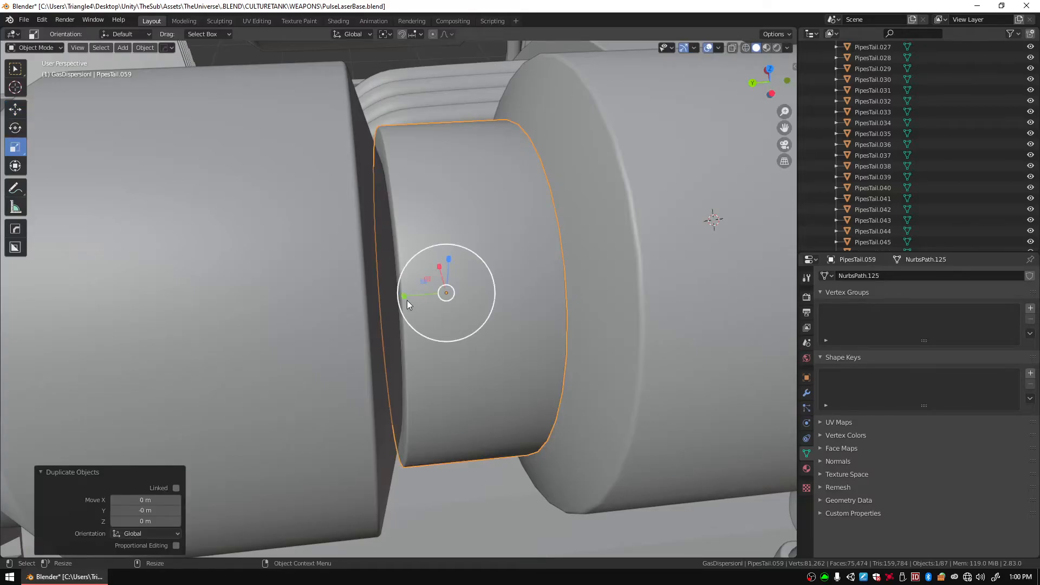
Narrow the duplicated band into a thin ring by moving the vertices of its pipe-side end 0.16352 m along Y.
key(Tab)
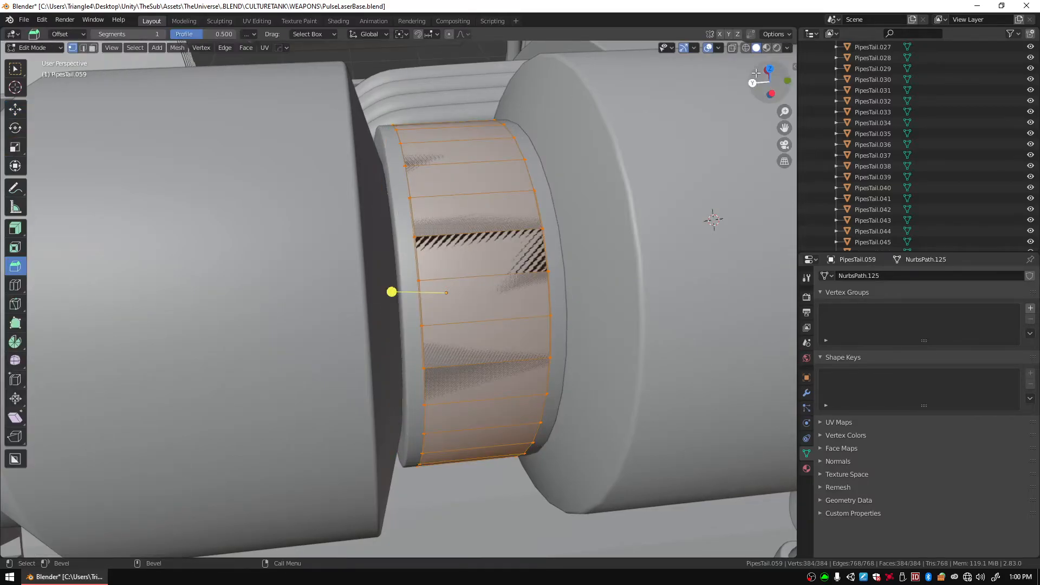
click(745, 48)
middle_drag(555, 187, 544, 171)
scroll(539, 167, down, 4)
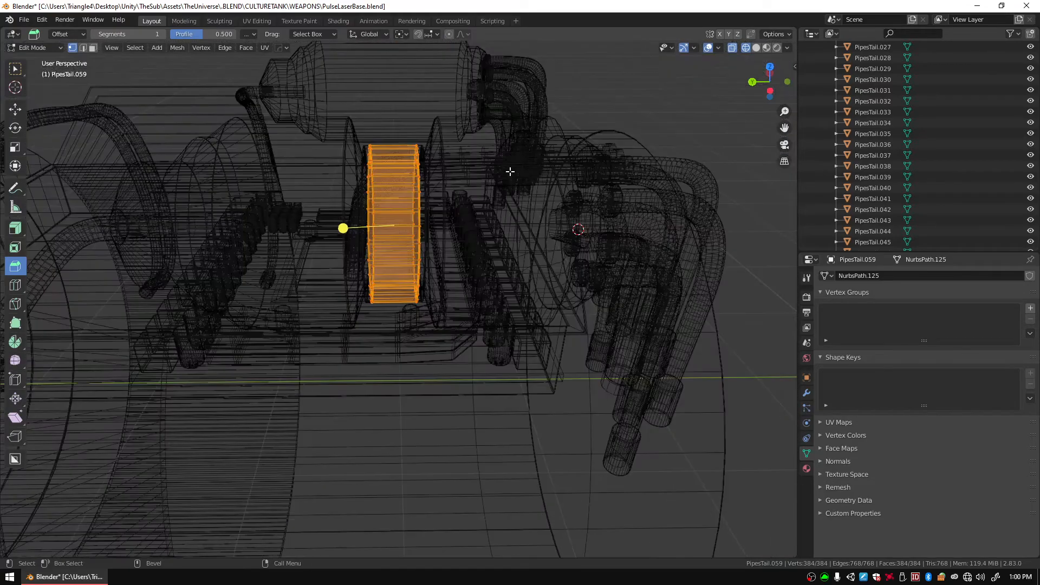
drag(395, 123, 458, 345)
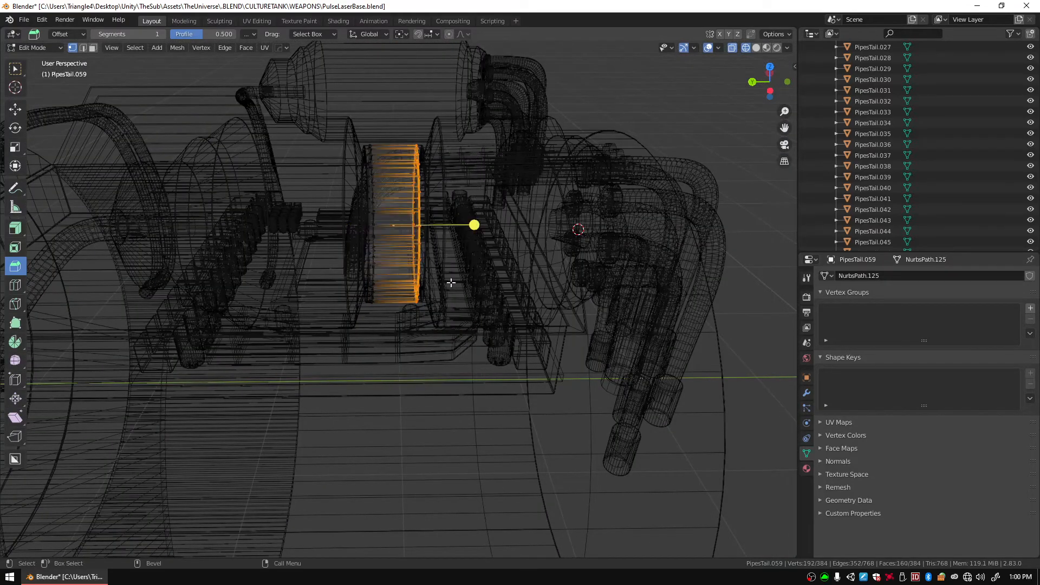
key(w)
click(756, 48)
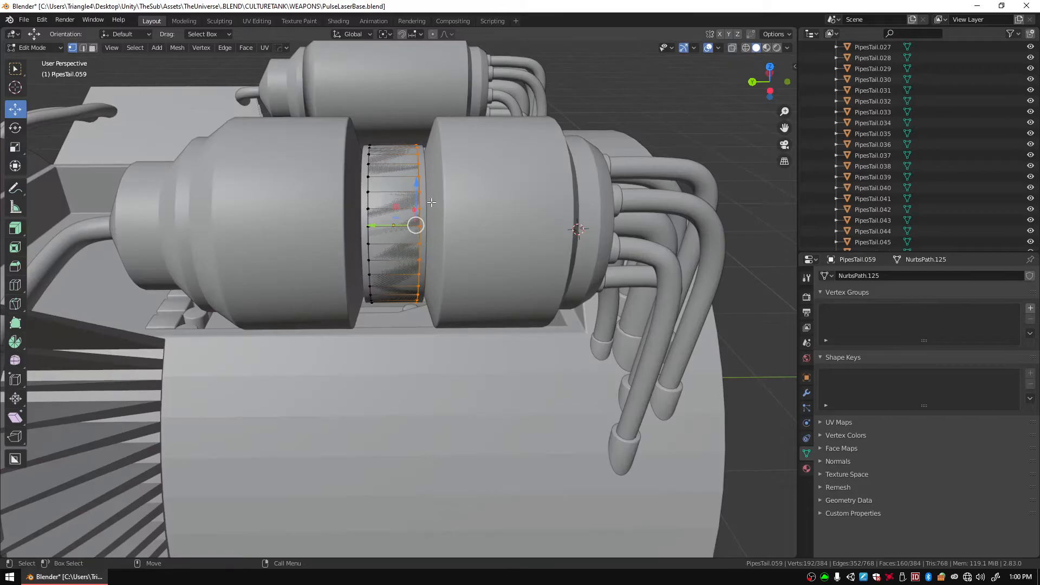
drag(373, 226, 334, 227)
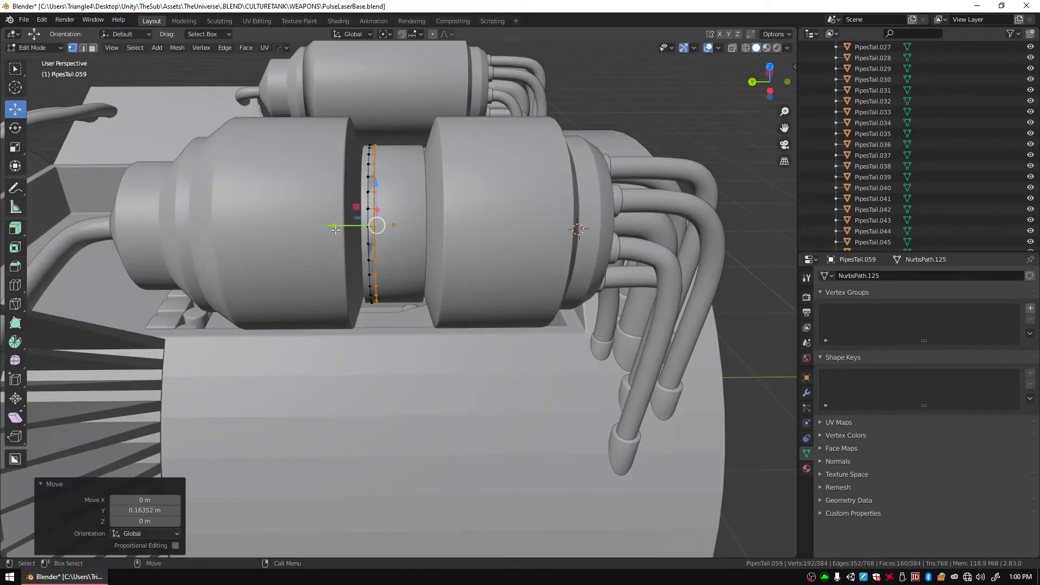
Scale the thin ring uniformly by 1.038 and move it 0.028764 m along Y against the compressor's front section.
key(r)
key(Tab)
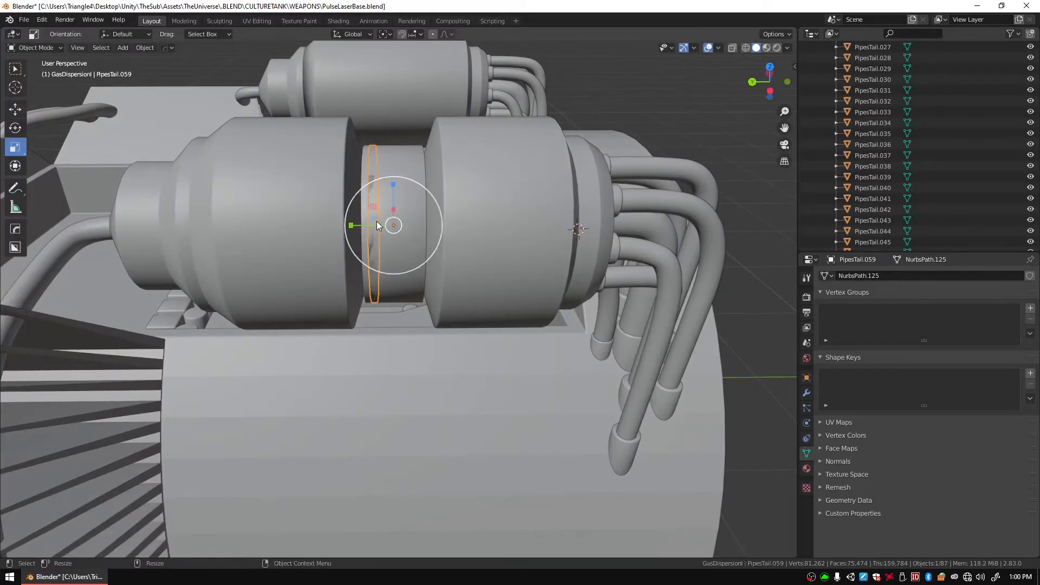
click(410, 253)
scroll(432, 228, up, 6)
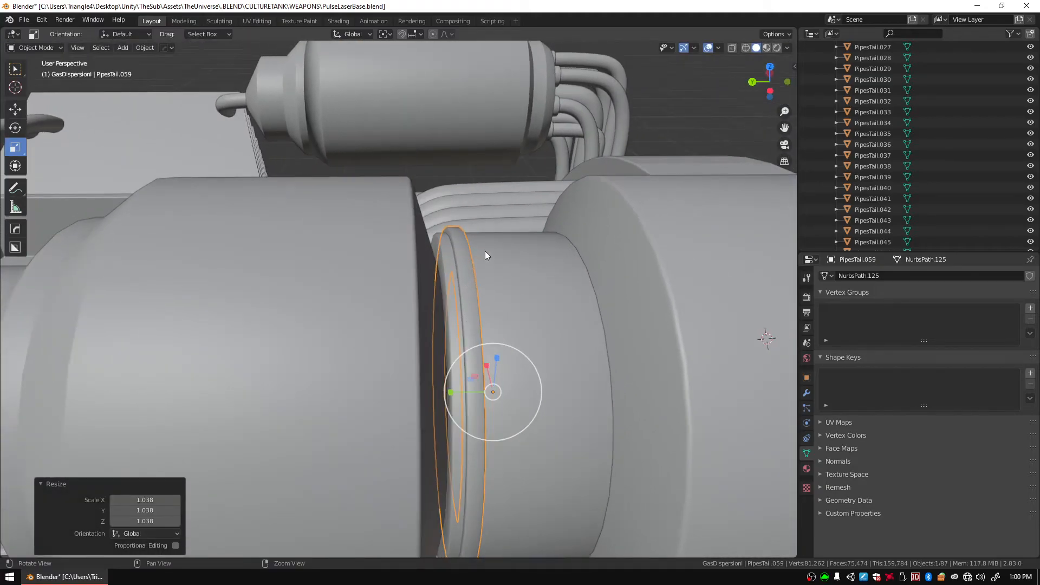
key(w)
drag(459, 389, 435, 389)
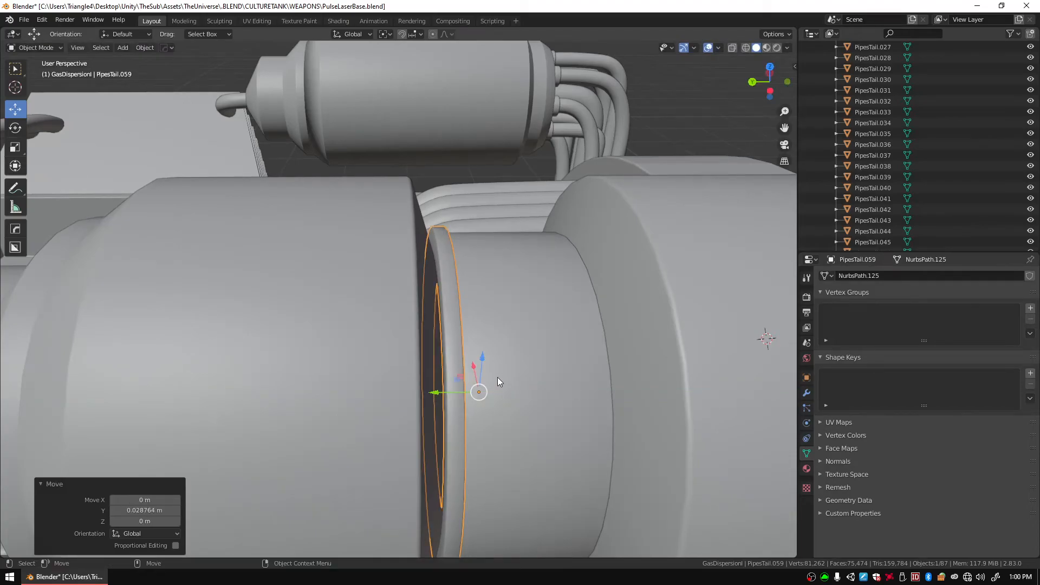
Duplicate the ring and move the copy along Y to the opposite end of the central band.
key(shift+d)
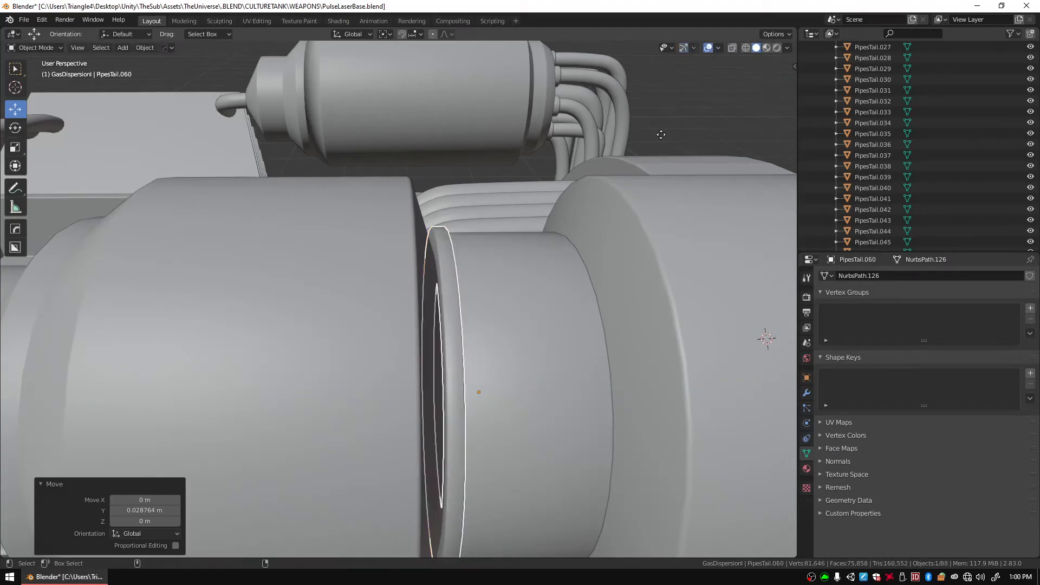
key(Escape)
drag(439, 389, 543, 395)
click(685, 116)
scroll(688, 141, down, 5)
scroll(685, 172, down, 3)
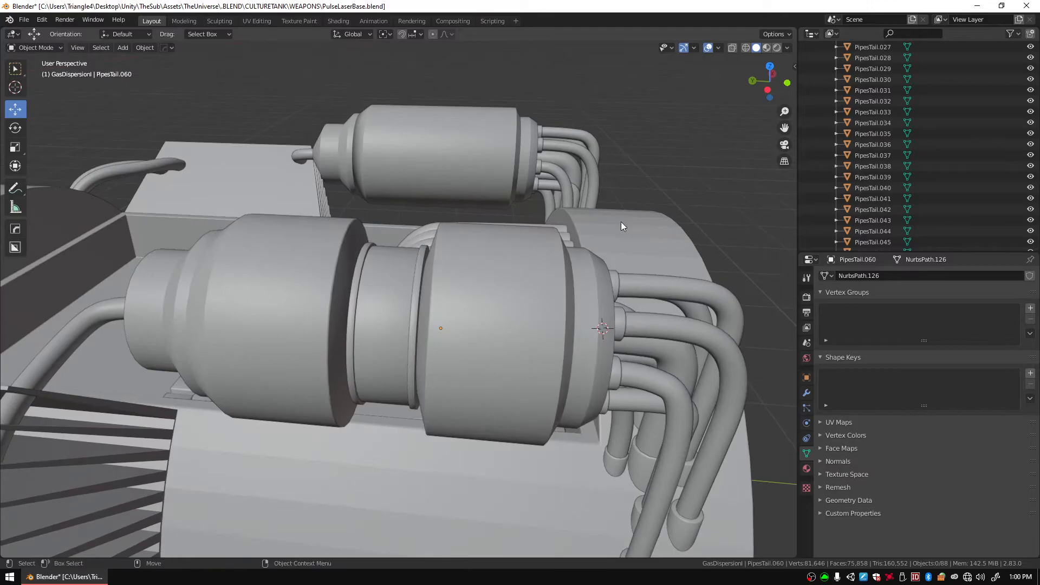
Delete the old undetailed compressor cylinder, PipesTail.038, on the far side of the laser.
middle_drag(645, 169, 548, 201)
click(462, 121)
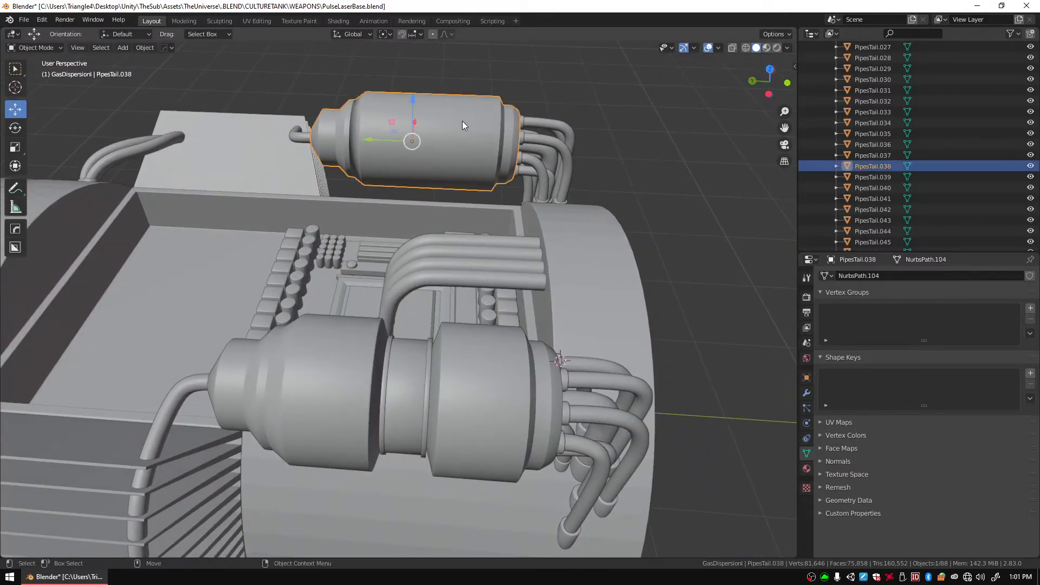
key(Delete)
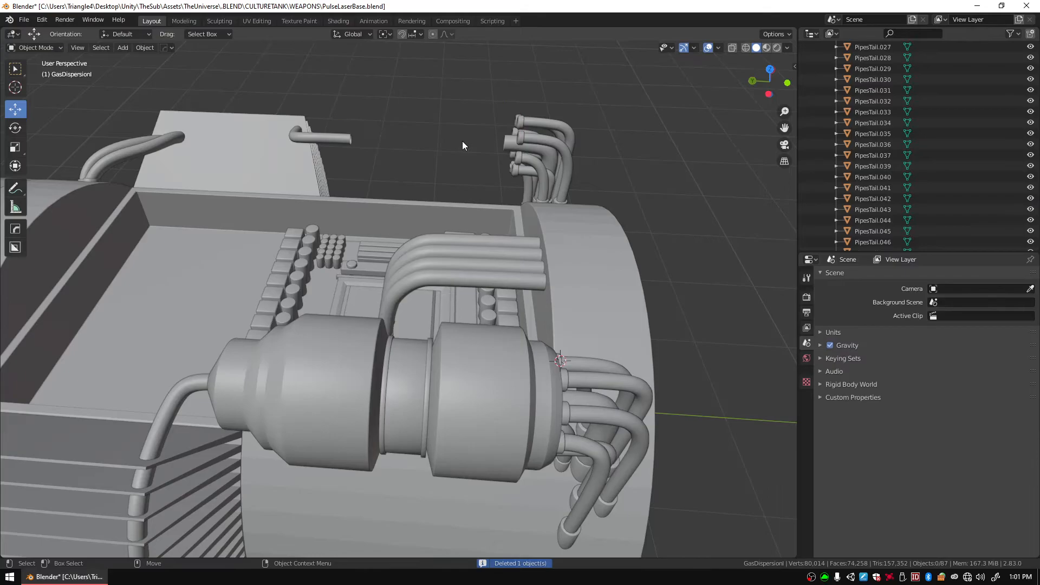
Join the two thin rings with the compressor body PipesTail.010 into one object.
click(452, 430)
shift+click(401, 420)
shift+click(422, 426)
shift+click(383, 430)
click(440, 434)
middle_drag(463, 474, 449, 404)
scroll(447, 400, up, 5)
shift+click(434, 389)
shift+click(590, 386)
shift+click(659, 363)
right_click(301, 364)
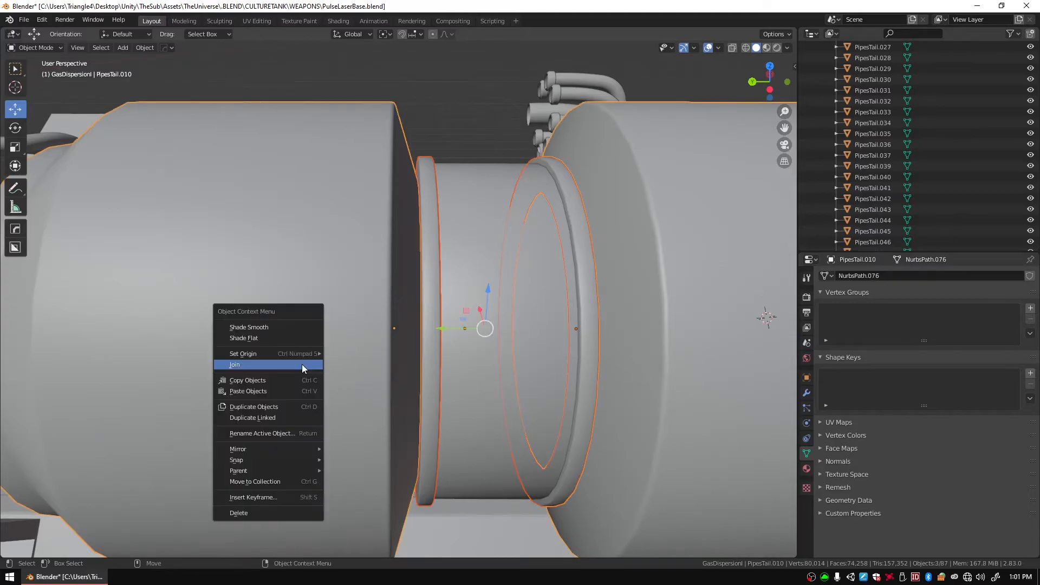
click(260, 364)
Rename the central band object as CompressorCore.
click(484, 357)
scroll(855, 217, down, 5)
scroll(866, 193, down, 5)
double_click(867, 133)
text(CompressorCore)
key(Return)
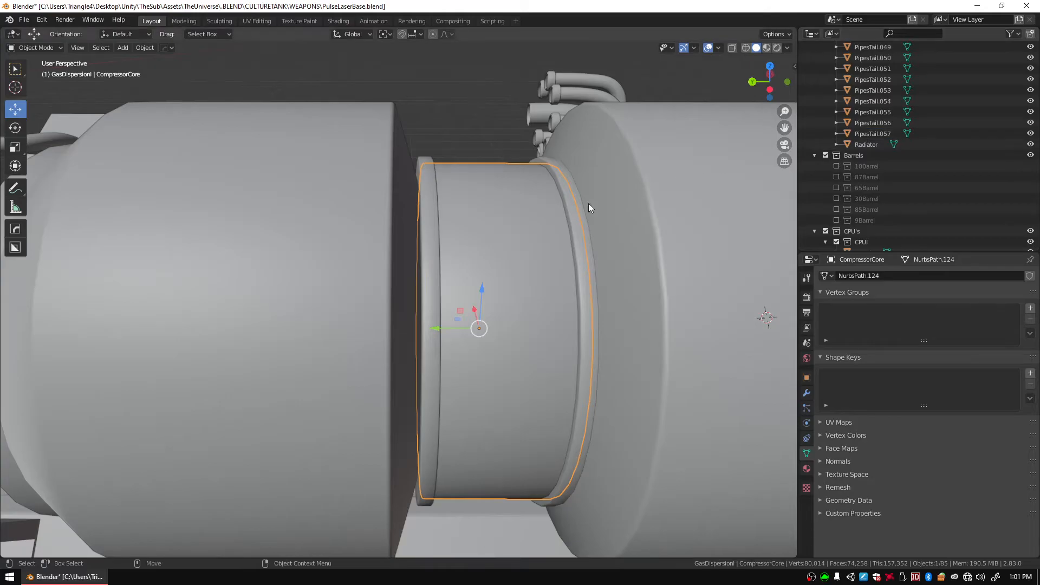
Rename the joined compressor body PipesTail.010 as CompressorFrame.
click(409, 265)
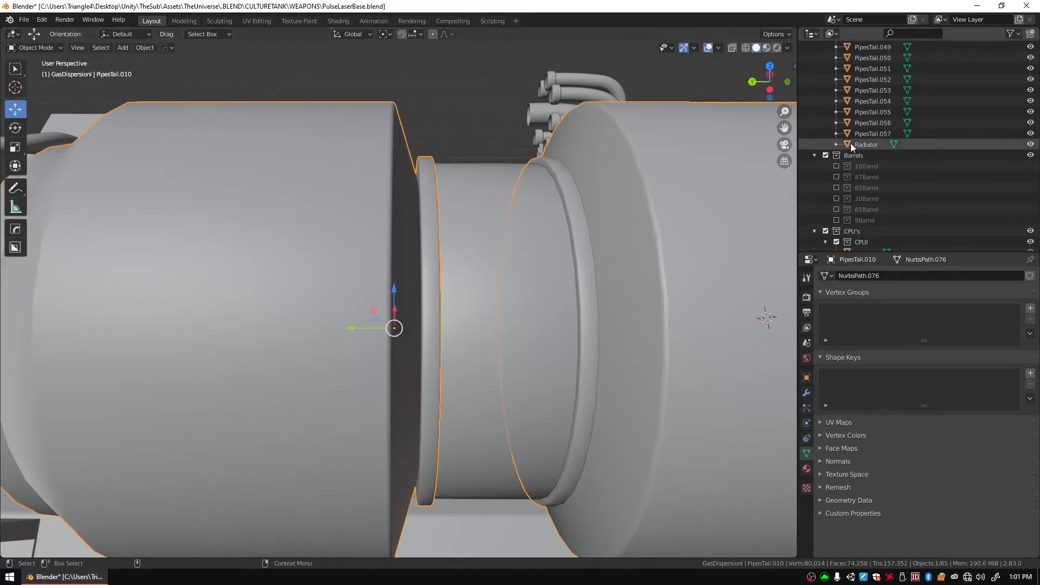
scroll(390, 268, down, 6)
scroll(883, 147, up, 15)
double_click(863, 243)
text(CompressorFrame)
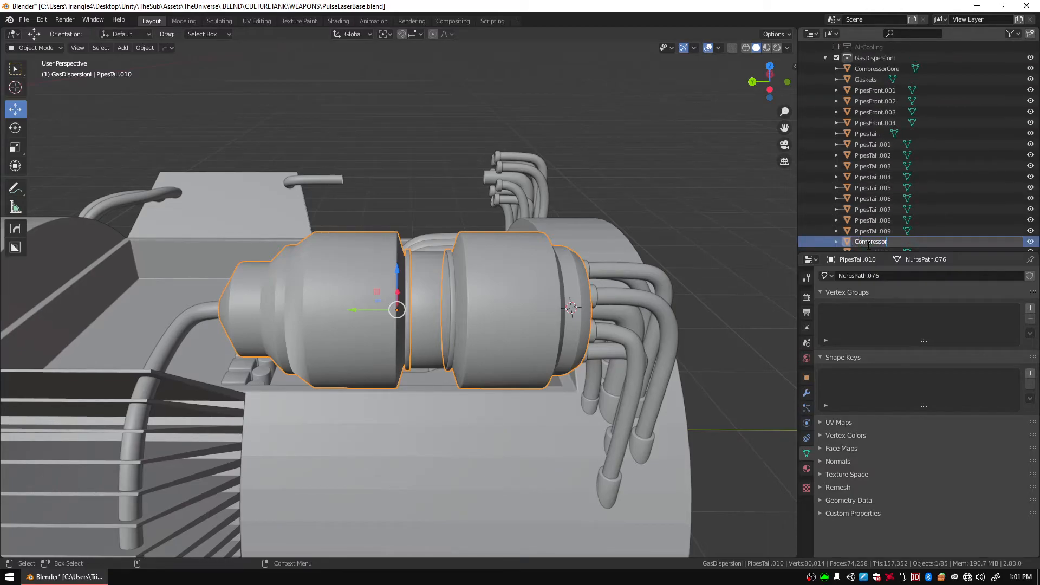
key(Return)
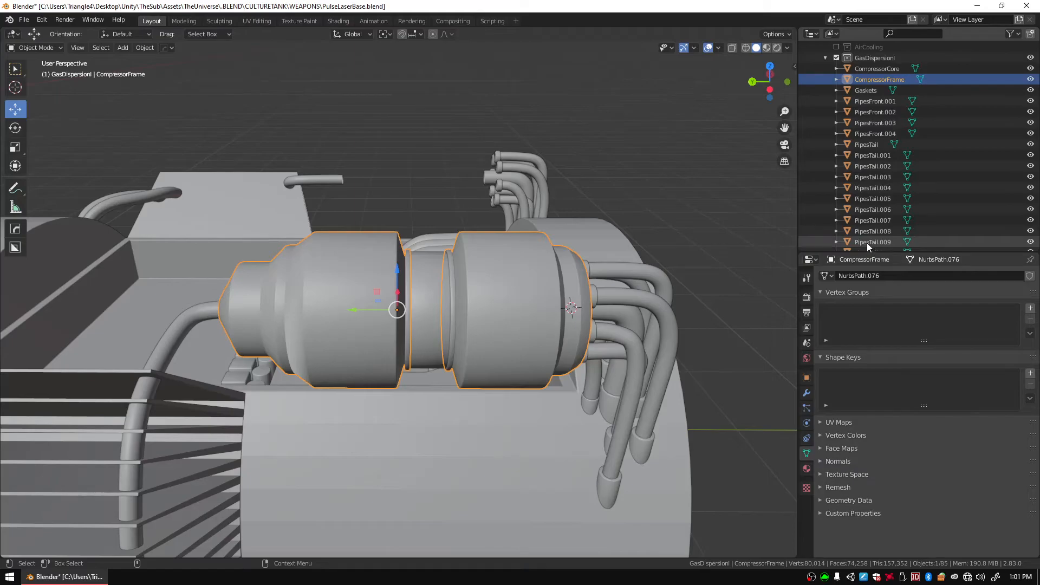
Join all the collars at both ends of the detailed compressor's tail pipes into one object.
click(643, 359)
scroll(672, 350, up, 4)
middle_drag(576, 320, 455, 236)
click(452, 245)
shift+click(452, 248)
shift+click(455, 237)
shift+click(440, 185)
shift+click(446, 108)
shift+click(453, 71)
middle_drag(453, 71, 401, 186)
shift+click(428, 215)
shift+click(459, 265)
middle_drag(490, 277, 525, 298)
shift+click(520, 319)
shift+click(501, 352)
shift+click(462, 395)
shift+click(427, 375)
shift+click(387, 486)
shift+click(364, 435)
shift+click(340, 477)
middle_drag(458, 401, 542, 341)
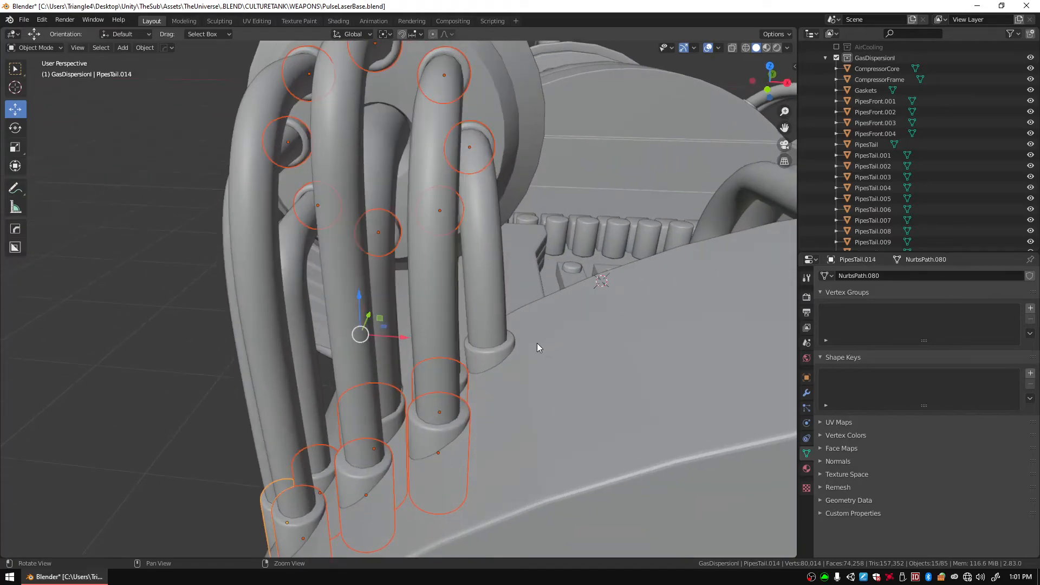
middle_drag(474, 362, 454, 383)
shift+click(357, 433)
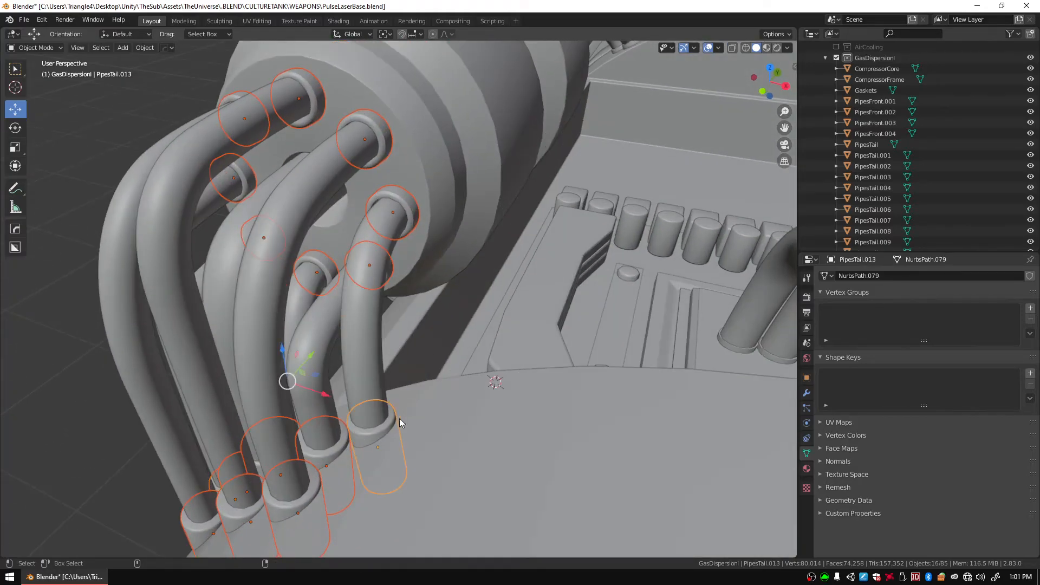
scroll(432, 299, down, 5)
mouse_move(432, 300)
middle_down()
mouse_move(552, 286)
mouse_move(577, 272)
mouse_move(495, 321)
mouse_move(332, 304)
mouse_move(424, 299)
middle_up()
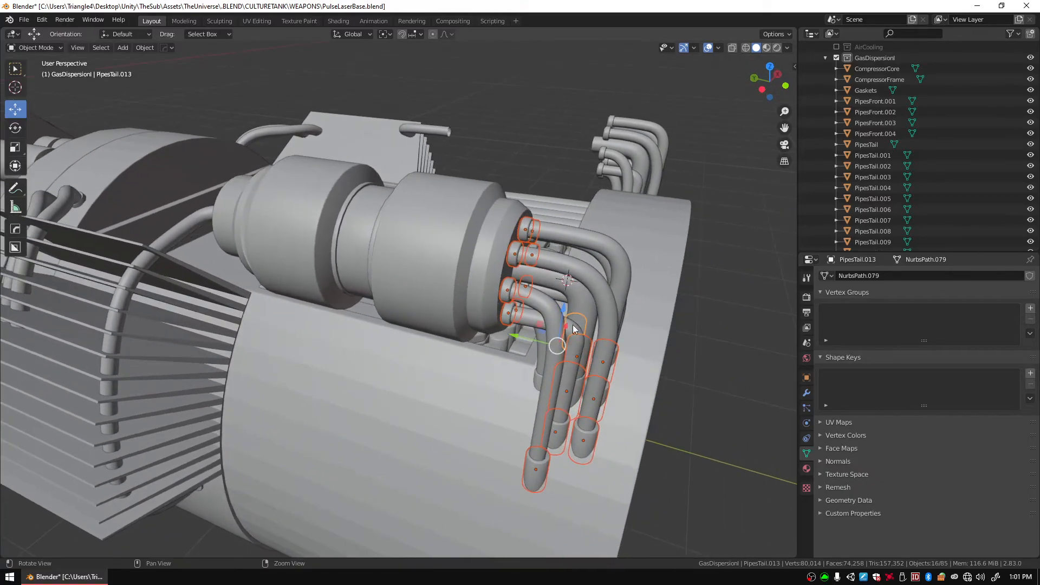
right_click(536, 452)
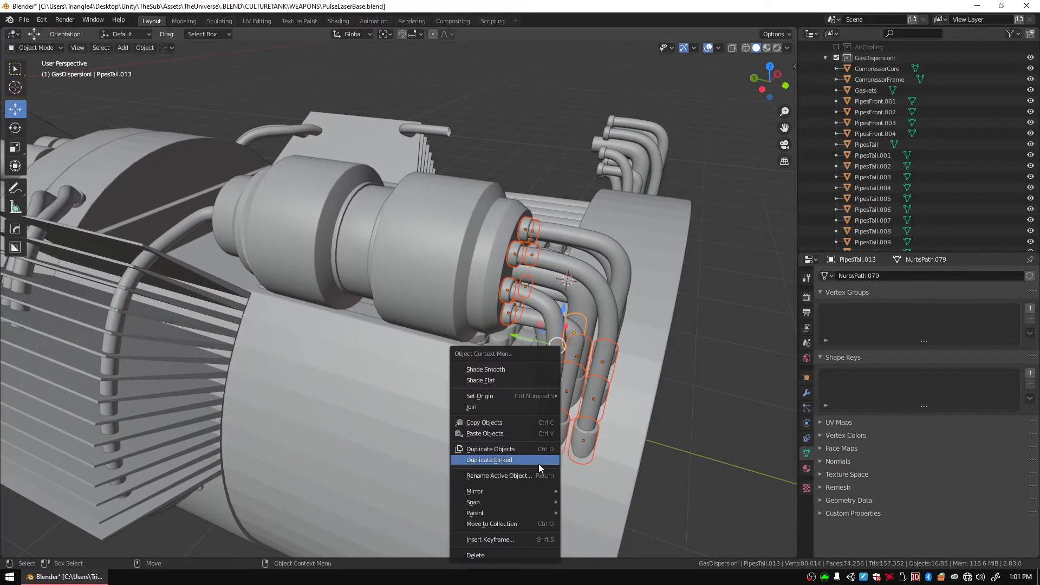
click(483, 407)
Join the front pipe's collar, PipesTail.012, with the merged tail pipe collars.
middle_drag(524, 348, 484, 307)
scroll(498, 309, up, 2)
shift+click(514, 320)
right_click(516, 316)
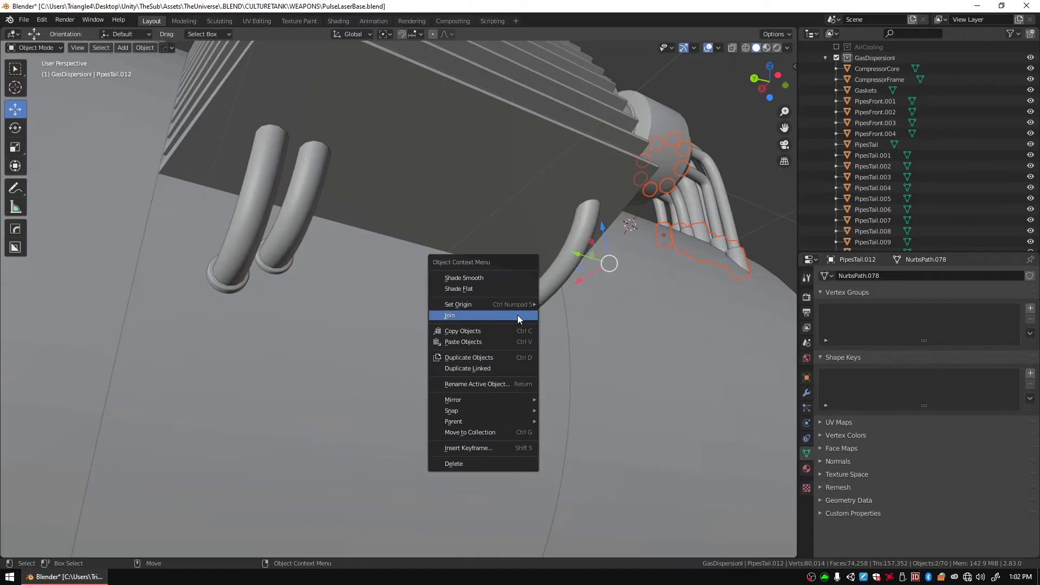
click(483, 317)
Join all the collars at both ends of the tail pipes on the opposite side into one object.
scroll(595, 287, down, 5)
middle_drag(634, 265, 449, 336)
scroll(433, 320, up, 3)
click(368, 450)
click(333, 412)
click(346, 441)
shift+click(330, 433)
shift+click(278, 402)
shift+click(291, 362)
middle_drag(290, 361, 360, 405)
shift+click(379, 422)
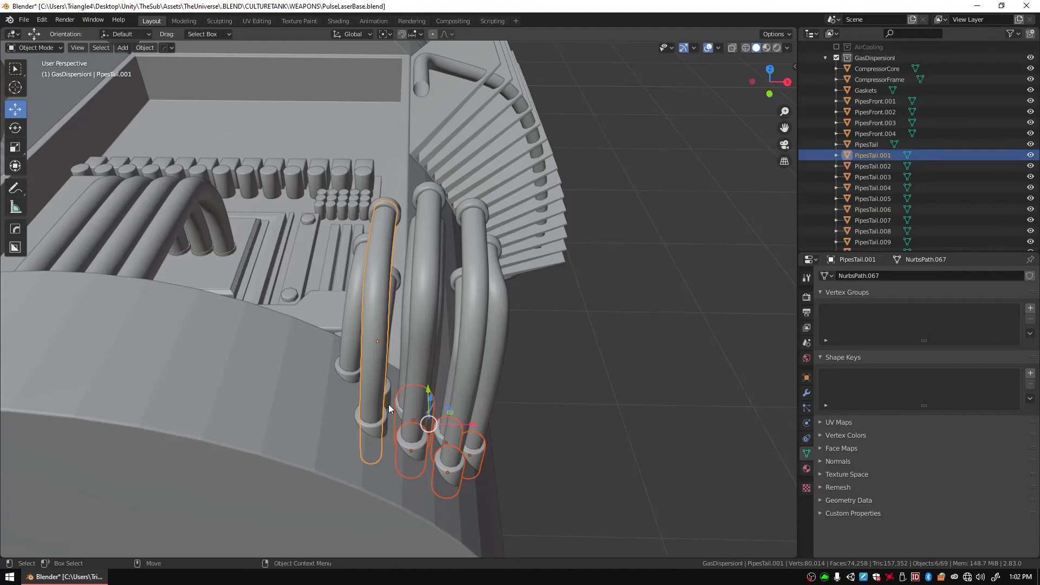
shift+click(388, 400)
shift+click(373, 422)
shift+click(357, 379)
middle_drag(357, 379, 382, 377)
shift+click(383, 375)
shift+click(350, 259)
shift+click(332, 212)
shift+click(370, 149)
shift+click(416, 126)
key(ctrl+z)
key(ctrl+z)
shift+click(344, 134)
shift+click(404, 106)
shift+click(438, 163)
shift+click(459, 196)
shift+click(433, 253)
shift+click(401, 270)
middle_drag(413, 287, 433, 296)
right_click(365, 267)
click(365, 266)
Duplicate CompressorFrame and CompressorCore together in place.
middle_drag(476, 248, 609, 282)
scroll(449, 208, down, 6)
middle_drag(446, 207, 459, 265)
click(449, 296)
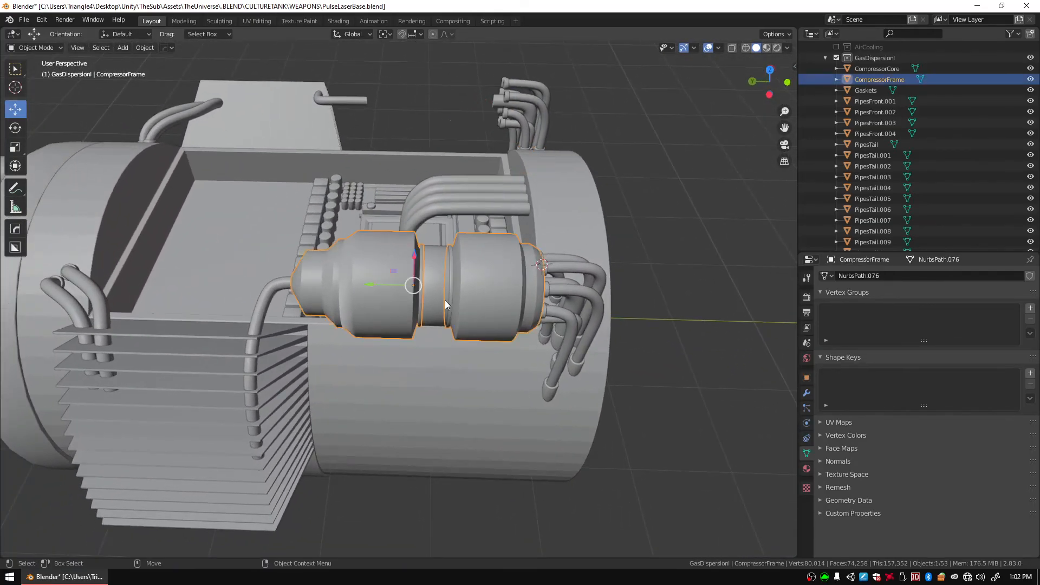
shift+click(432, 295)
key(shift+d)
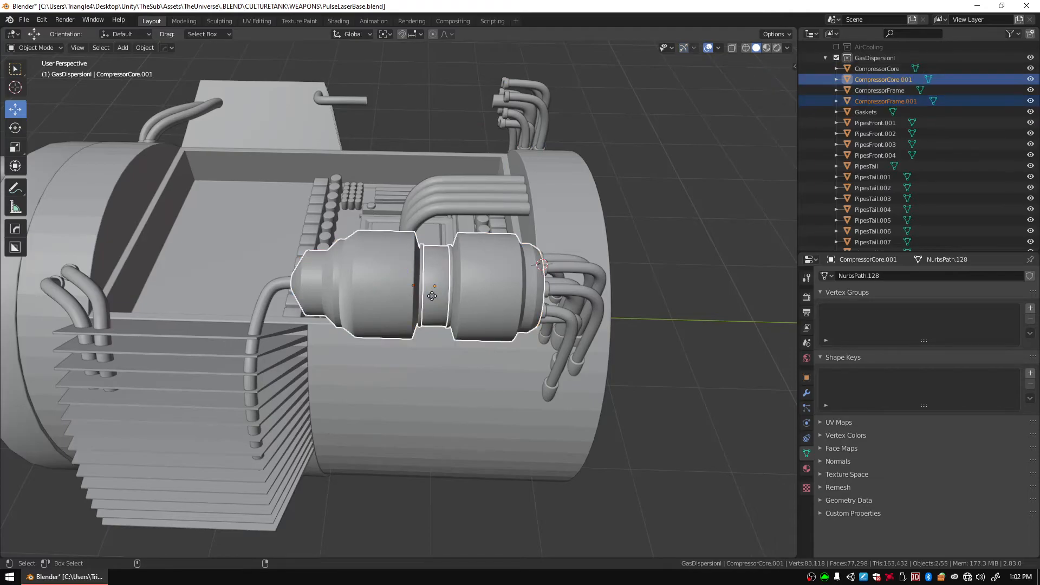
key(Escape)
middle_drag(431, 296, 459, 257)
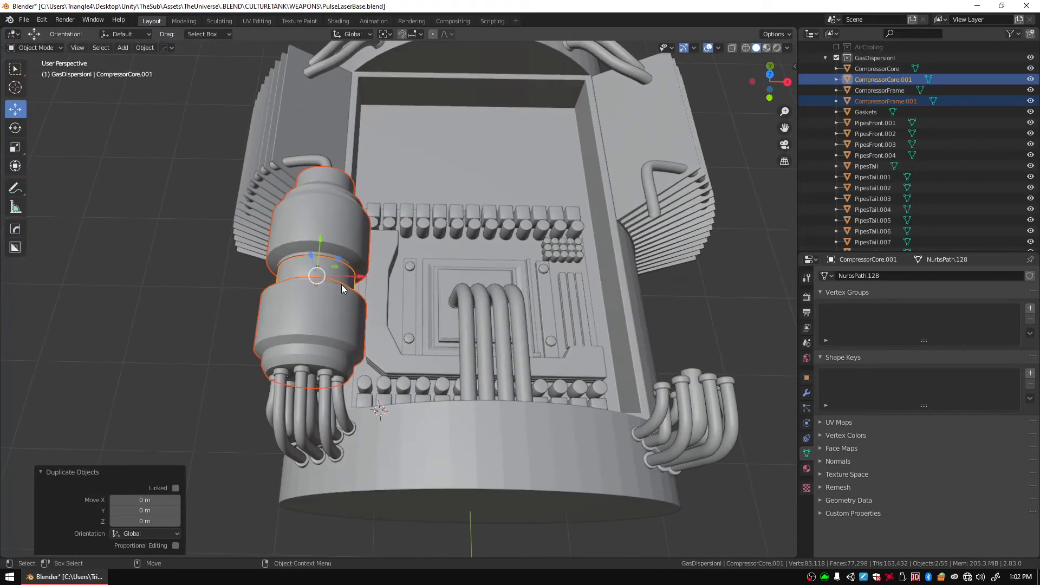
Move the duplicated compressor frame and core along X to the tail pipes on the opposite side.
drag(357, 277, 698, 279)
middle_drag(697, 279, 600, 190)
key(g)
key(x)
click(496, 232)
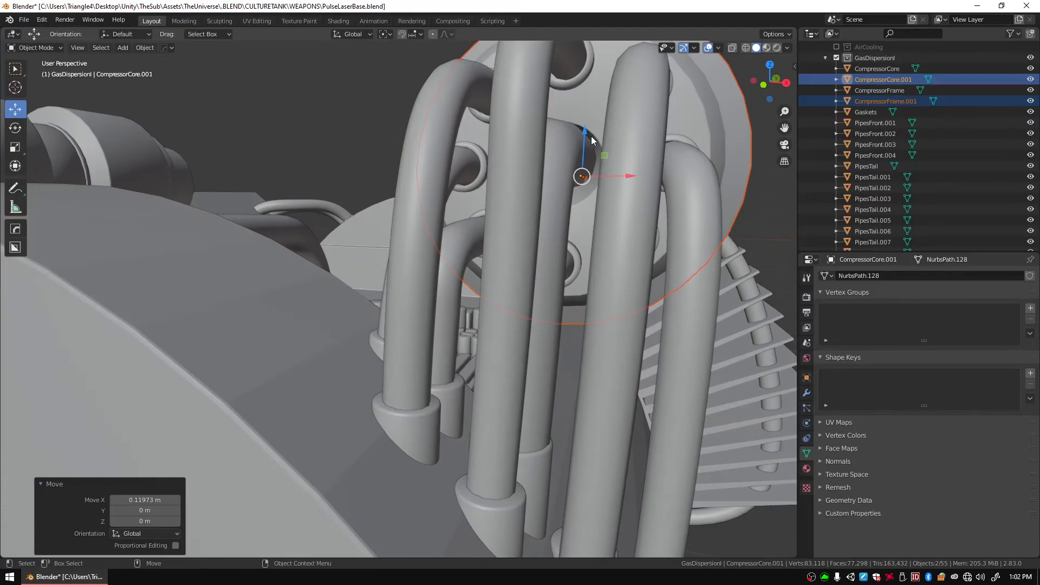
Fine-tune the duplicated compressor's X position against its tail pipes and raise it about 0.018 m in Z.
drag(624, 171, 631, 178)
mouse_move(630, 177)
middle_down()
mouse_move(626, 195)
mouse_move(670, 174)
mouse_move(639, 160)
middle_up()
drag(537, 130, 535, 120)
middle_drag(654, 108, 507, 249)
scroll(646, 105, down, 8)
scroll(466, 161, down, 6)
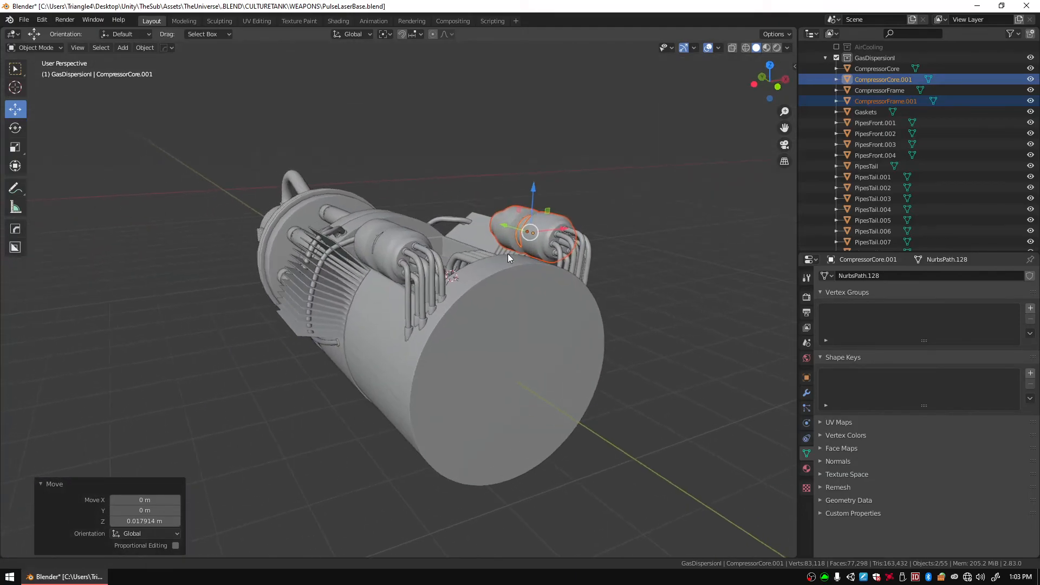
Raise the original compressor's frame and core slightly in Z to line up with its tail pipes.
scroll(365, 326, up, 8)
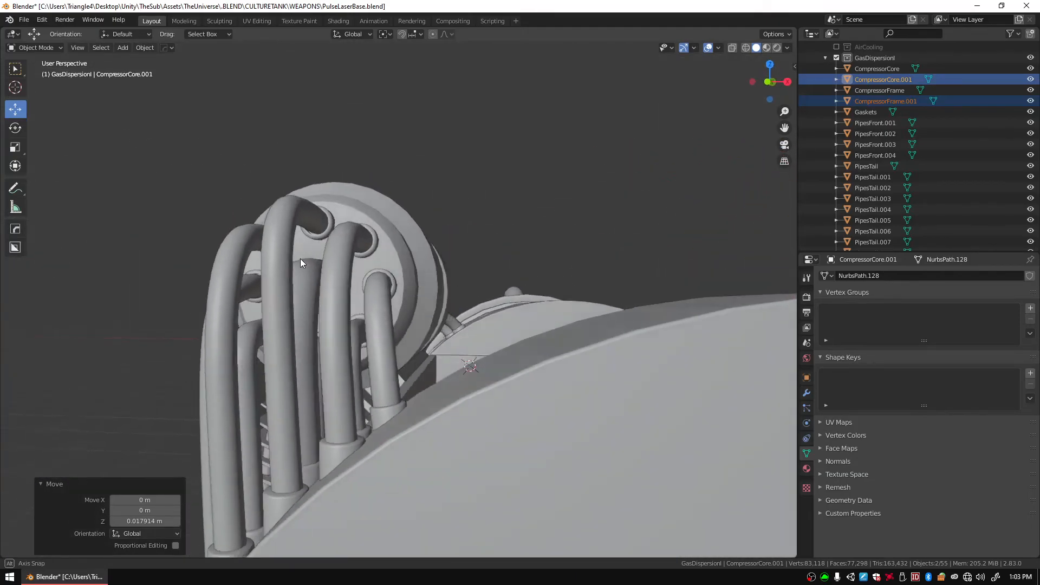
middle_drag(299, 259, 408, 256)
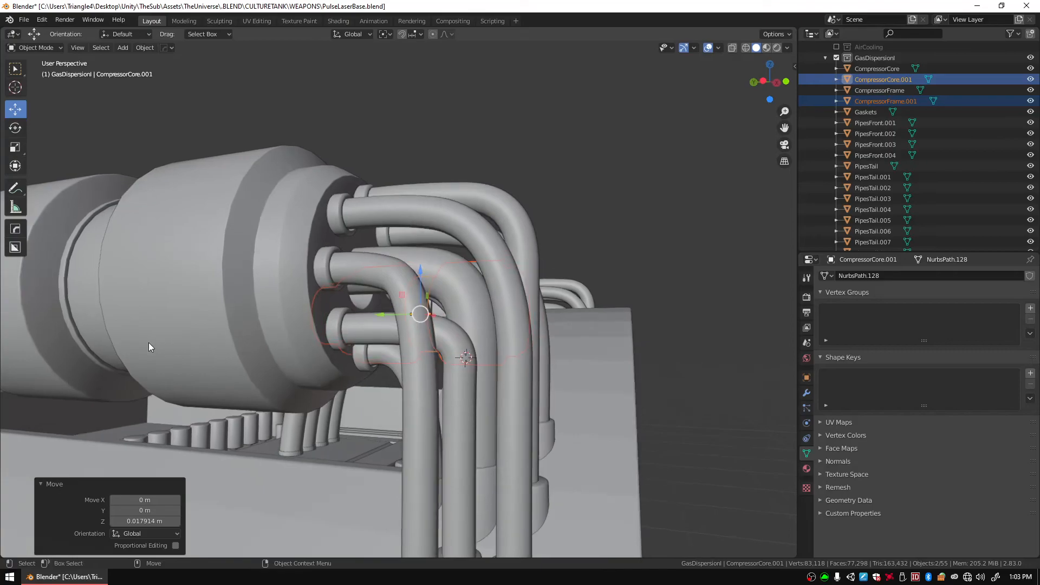
click(152, 342)
shift+click(91, 319)
drag(151, 246, 151, 237)
click(392, 113)
middle_drag(391, 113, 357, 314)
Join the compressor frames from both sides into one object.
click(356, 312)
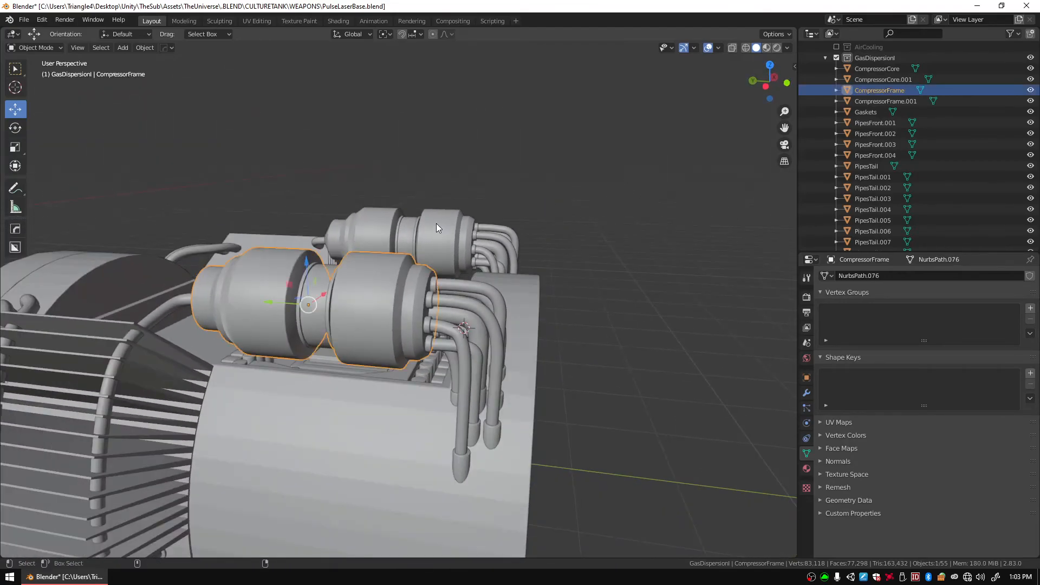
shift+click(436, 224)
right_click(434, 232)
click(379, 233)
Join the compressor cores from both sides into one object.
click(304, 311)
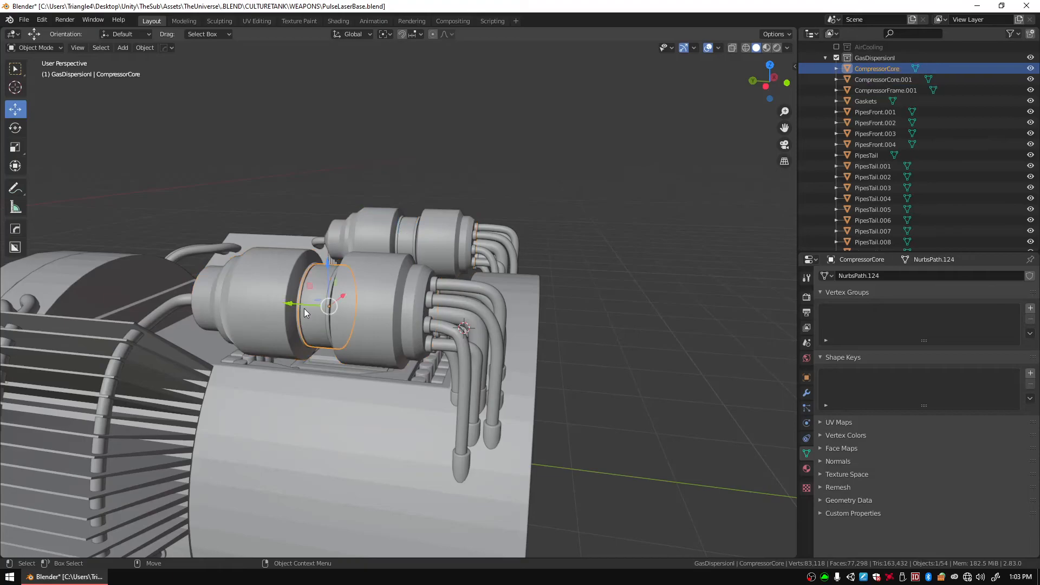
shift+click(401, 236)
right_click(376, 235)
click(377, 234)
Join the original compressor's tail pipes, together with one tail pipe from the opposite side, into one object.
click(507, 299)
shift+click(506, 242)
shift+click(472, 350)
shift+click(485, 347)
shift+click(488, 338)
middle_drag(488, 338, 518, 334)
scroll(496, 331, up, 3)
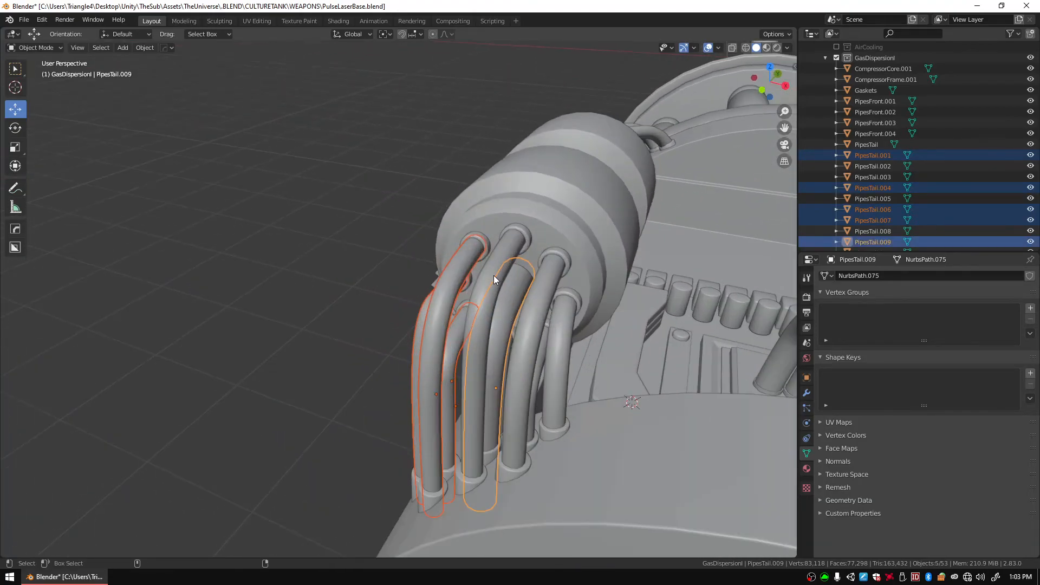
shift+click(487, 263)
shift+click(545, 287)
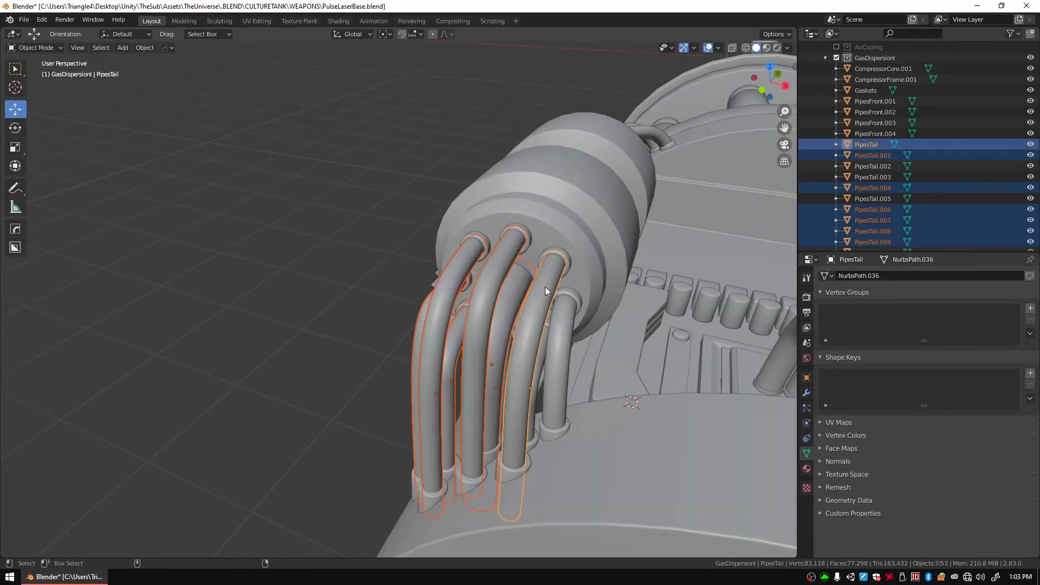
shift+click(540, 360)
shift+click(551, 359)
middle_drag(540, 372, 433, 307)
shift+click(363, 365)
right_click(363, 365)
click(353, 371)
Join the remaining tail pipes of the opposite compressor with the merged pipe object.
scroll(433, 306, up, 5)
shift+click(372, 336)
shift+click(398, 330)
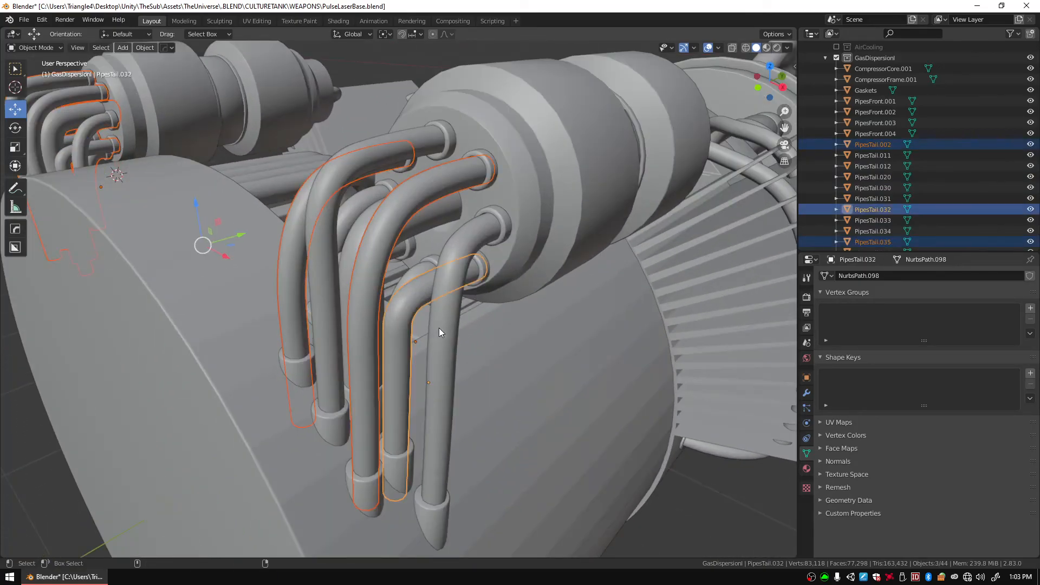
shift+click(439, 327)
shift+click(331, 238)
shift+click(360, 235)
shift+click(358, 198)
middle_drag(358, 198, 369, 233)
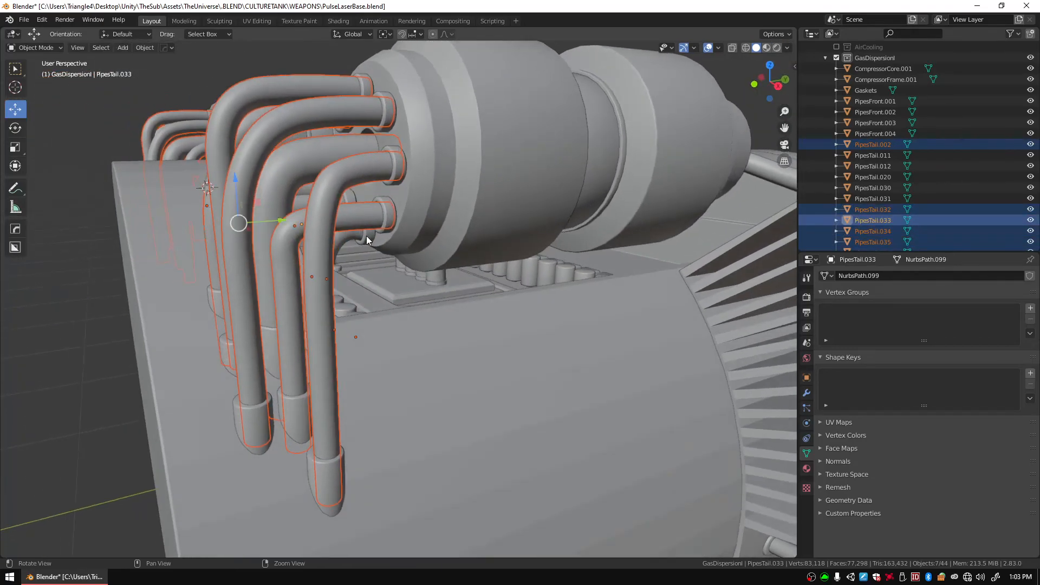
shift+click(342, 234)
shift+click(304, 201)
scroll(304, 199, down, 5)
middle_drag(303, 198, 469, 239)
right_click(431, 242)
click(484, 281)
Join the pipes at the compressors' front ends on both sides with the merged tail pipes.
scroll(483, 282, down, 2)
middle_drag(484, 282, 550, 276)
scroll(551, 276, up, 3)
shift+click(375, 361)
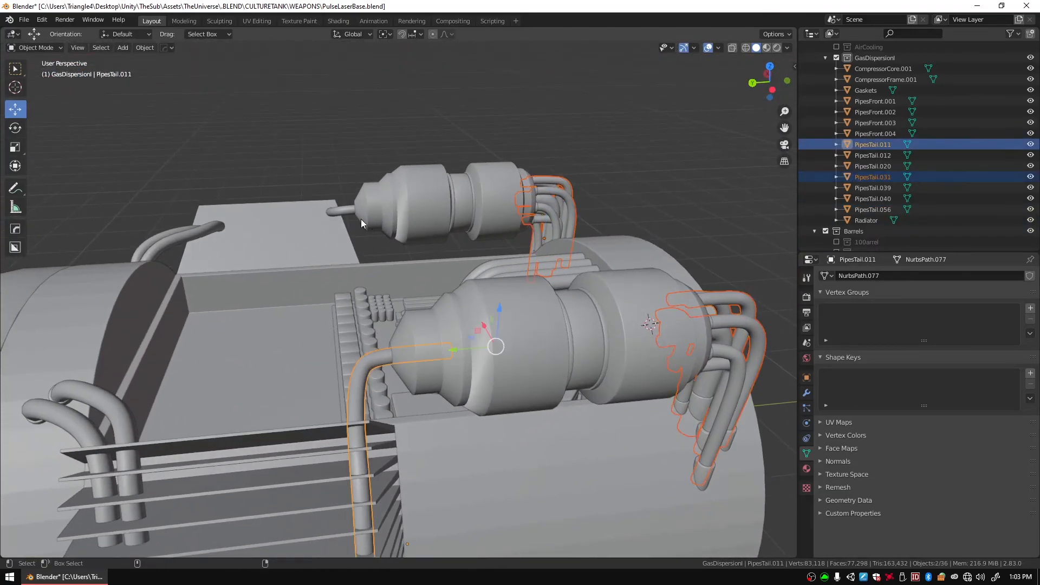
shift+click(346, 207)
right_click(346, 207)
click(334, 208)
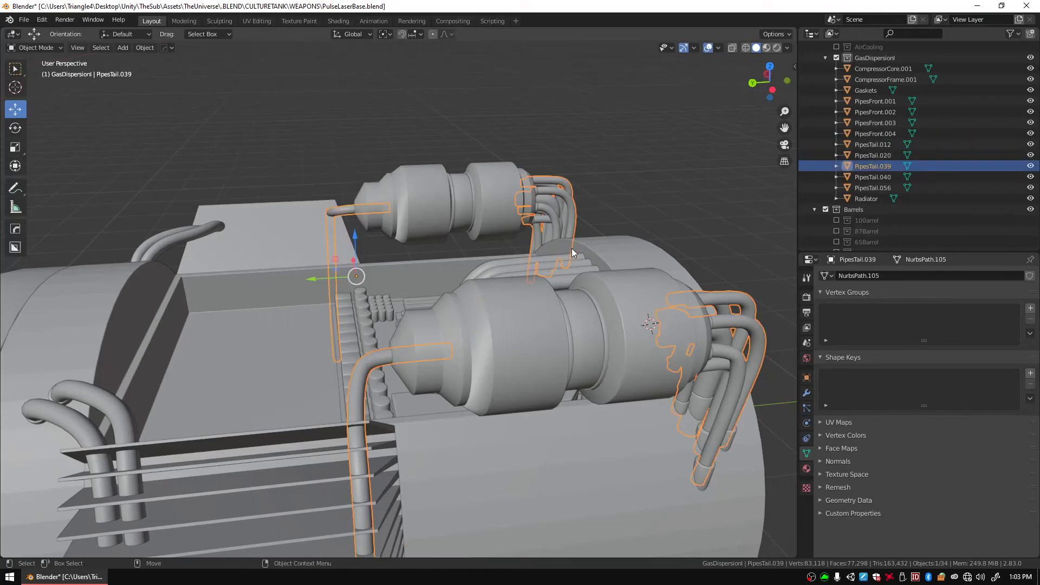
Hide and unhide the merged pipes to check them, and rename the object Pipes.
click(1031, 166)
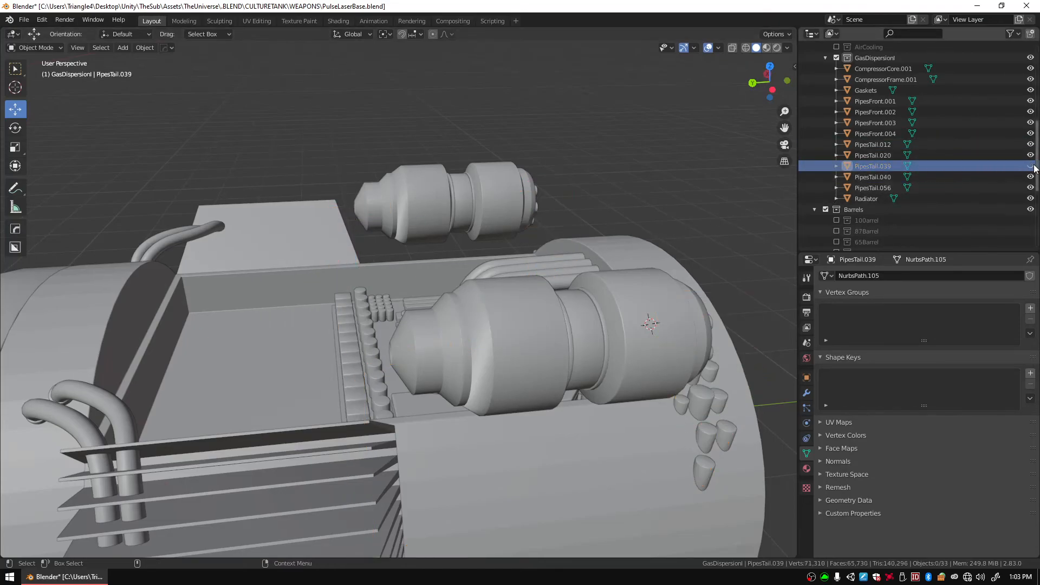
scroll(506, 319, down, 6)
middle_drag(506, 319, 741, 246)
key(alt+h)
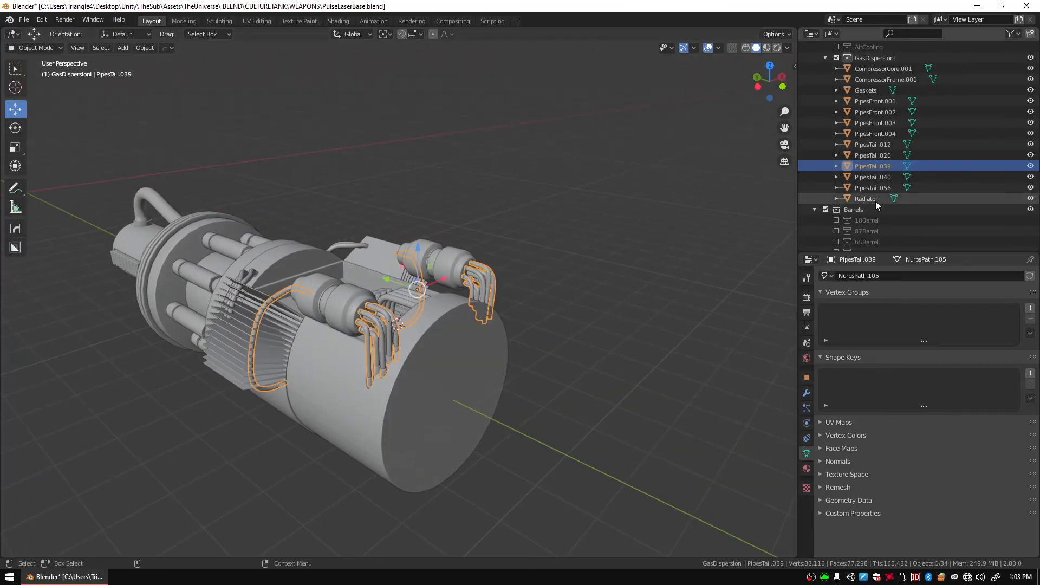
double_click(862, 167)
text(Pipes)
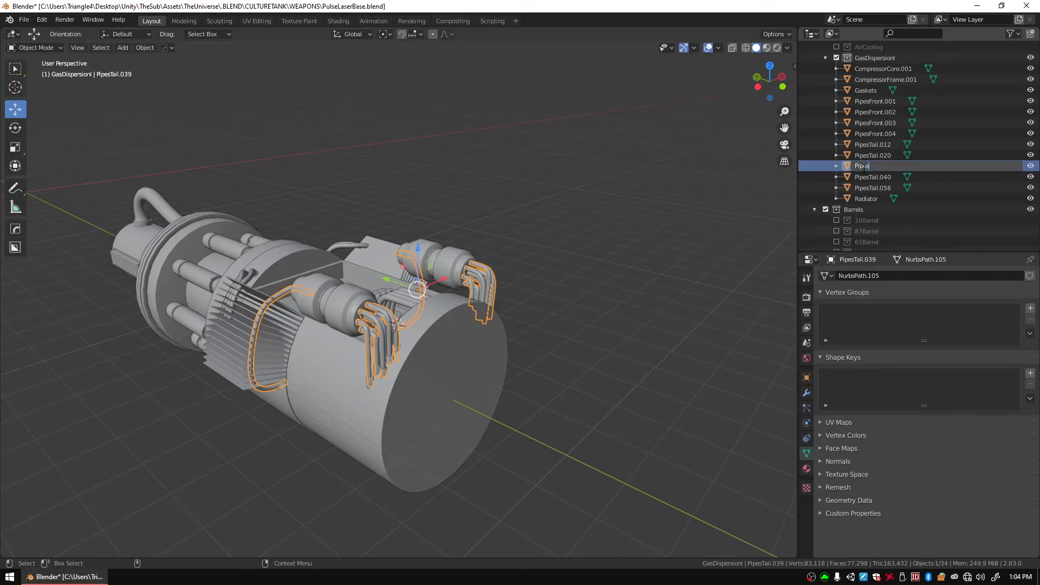
key(Return)
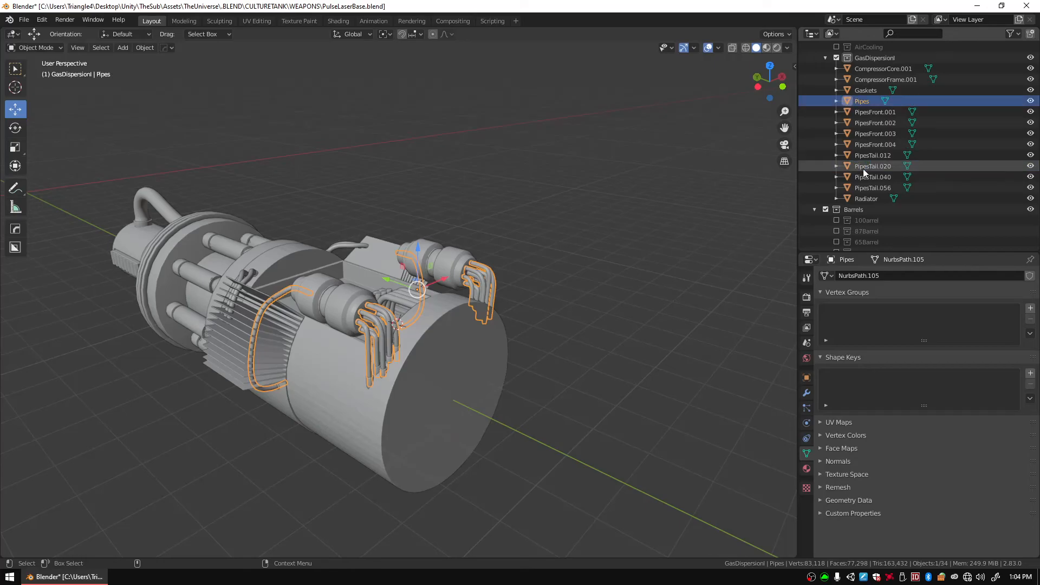
Join the tail pipe collars of both compressors into one object, hiding them briefly to check the selection.
middle_drag(515, 331, 592, 268)
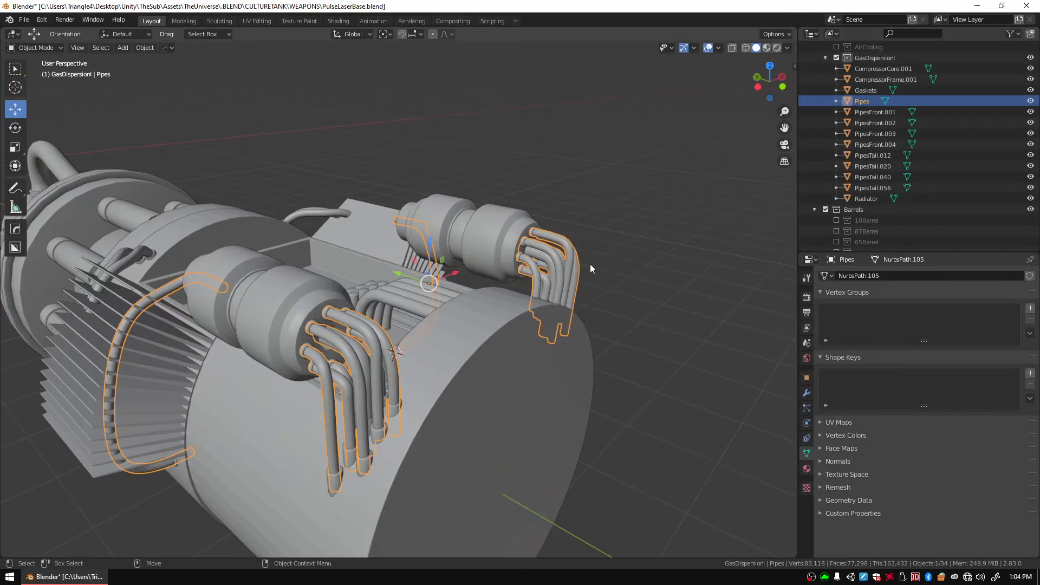
click(326, 485)
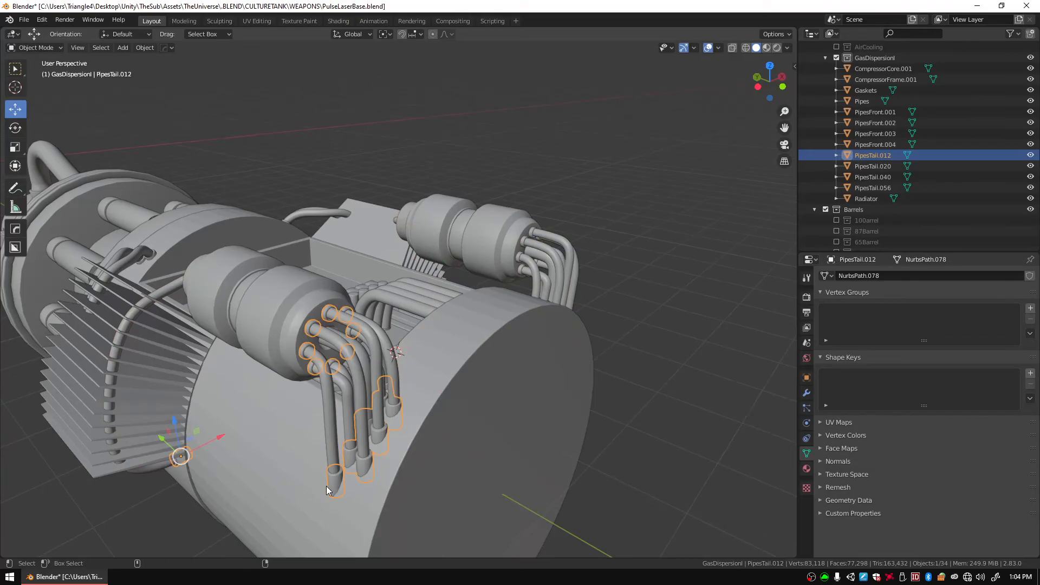
key(h)
middle_drag(692, 289, 516, 287)
key(alt+h)
shift+click(483, 323)
right_click(447, 322)
click(445, 323)
Join the pipe collar on the body beneath the opposite radiator with the merged tail pipe collars.
middle_drag(449, 320, 592, 277)
key(alt+h)
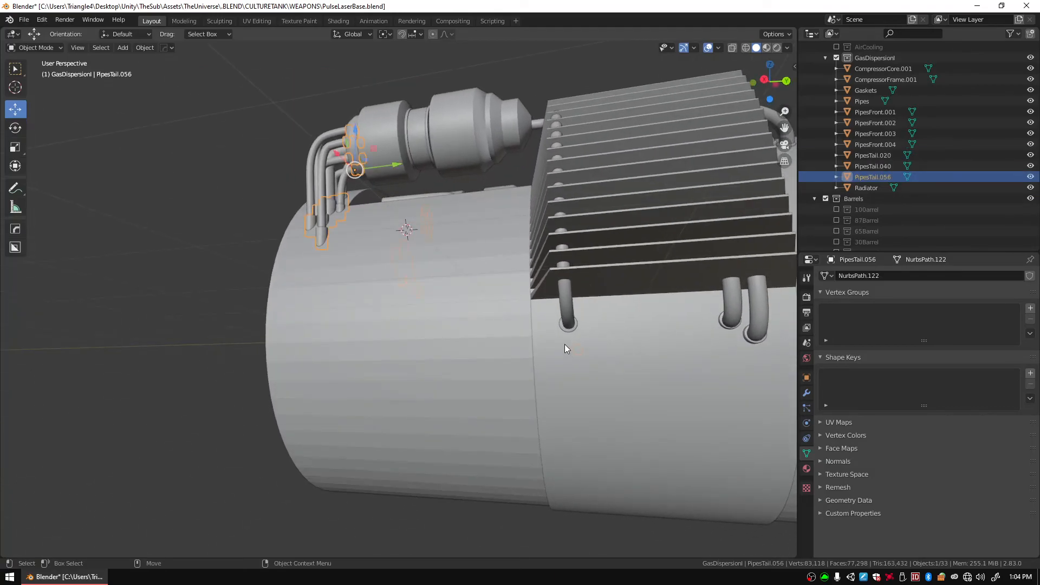
shift+click(568, 328)
right_click(562, 329)
click(543, 332)
Hide the merged collars to find any left out, and join the leftover PipesTail.020 with PipesTail.040.
middle_drag(544, 333, 518, 355)
scroll(483, 325, up, 5)
middle_drag(484, 325, 382, 353)
scroll(383, 357, up, 3)
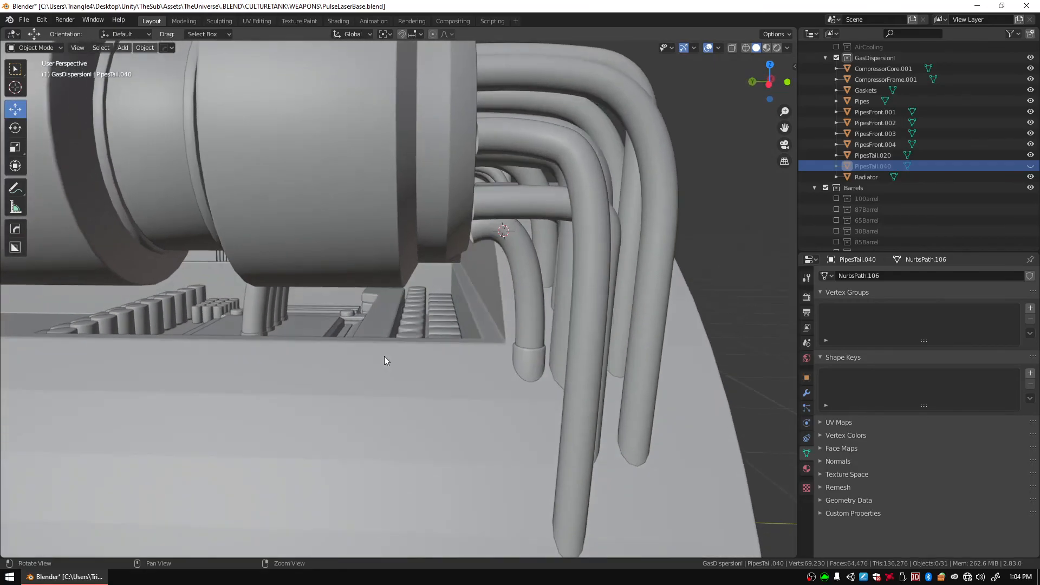
click(529, 351)
middle_drag(530, 352, 483, 368)
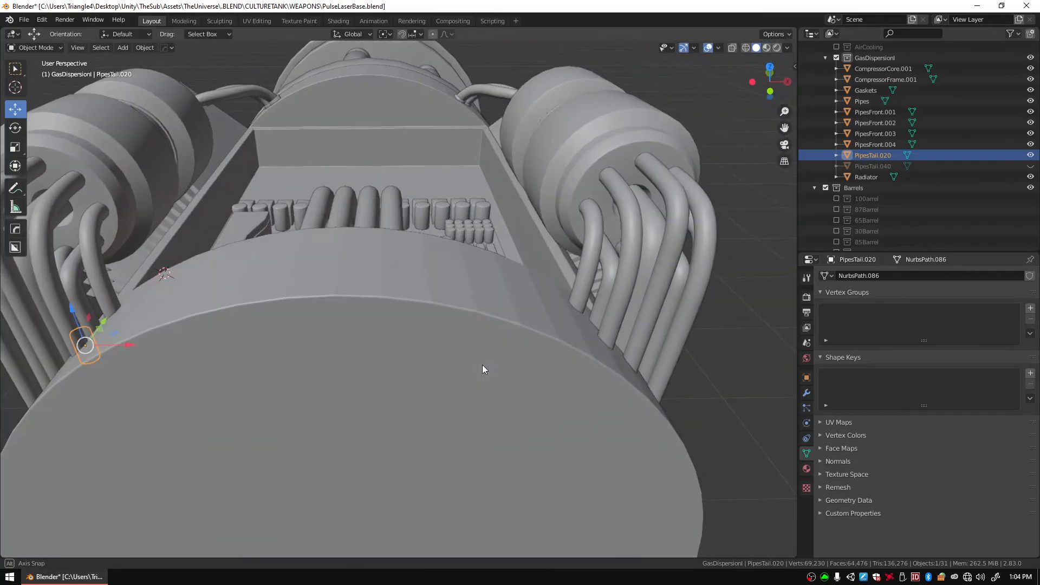
click(1029, 167)
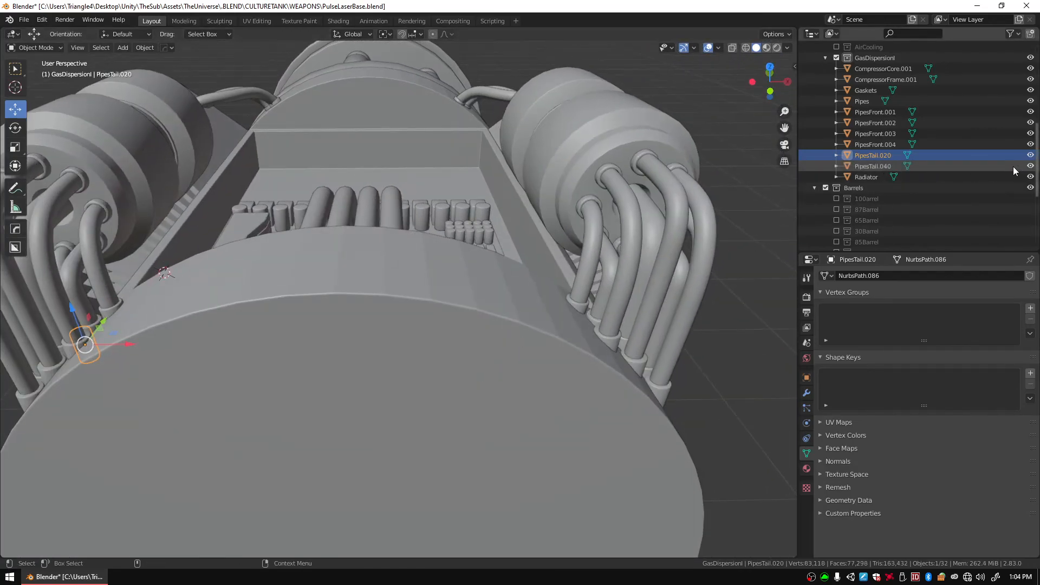
ctrl+click(883, 167)
right_click(582, 351)
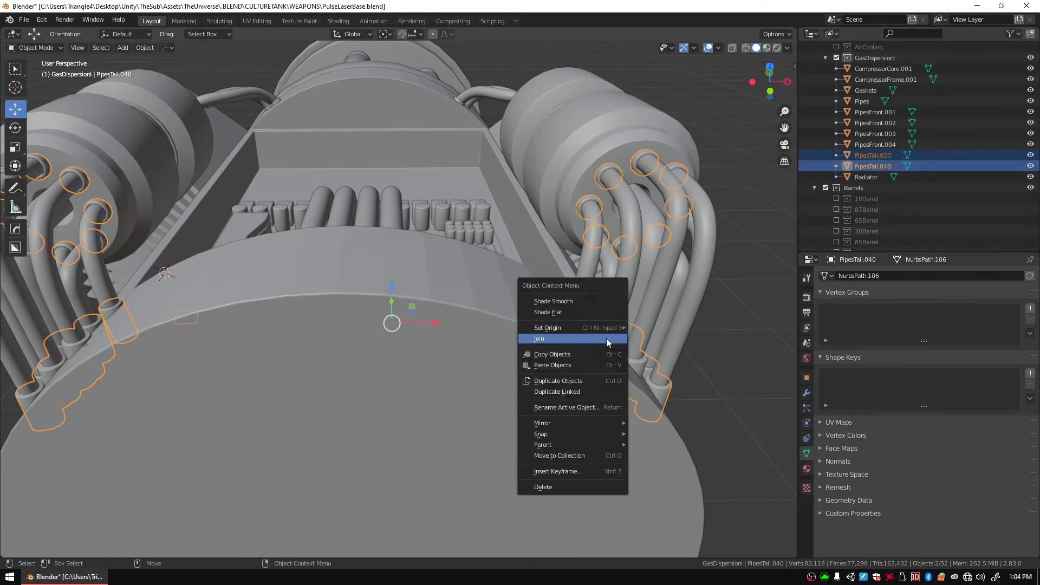
click(583, 339)
Rename the merged collar object PipesTail.040 as Gaskets.
click(867, 166)
double_click(872, 156)
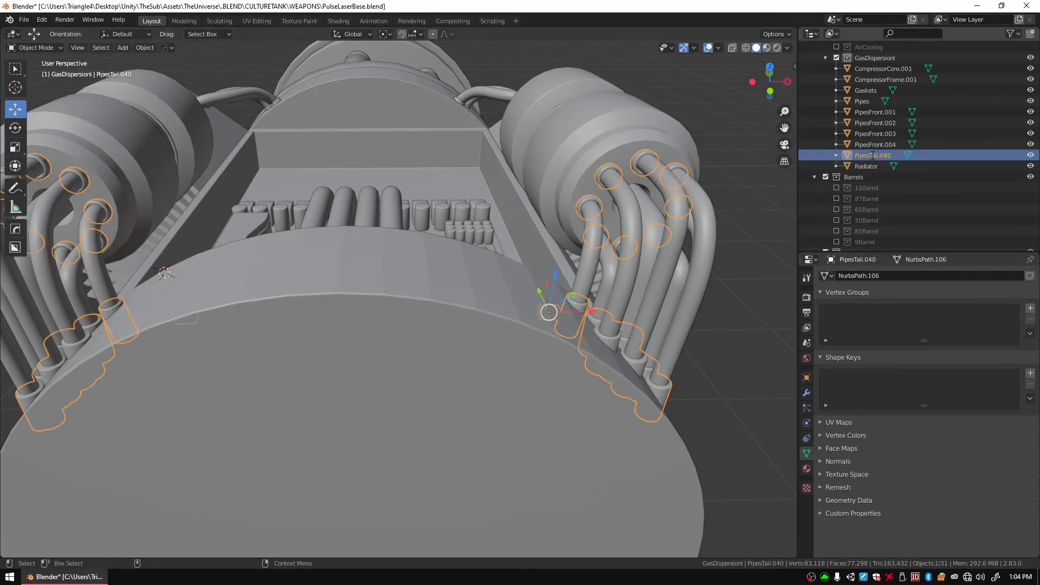
text(Gaskets)
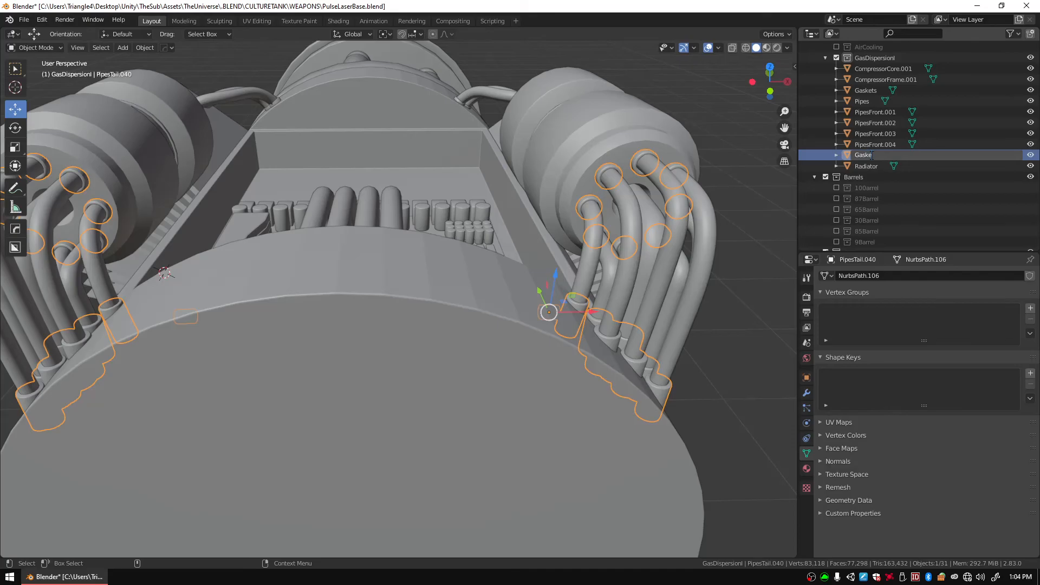
key(Return)
Rename CompressorCore.001 as CompressorCores.
middle_drag(576, 206, 585, 295)
click(584, 295)
double_click(939, 69)
key(End)
key(BackSpace)
key(BackSpace)
key(BackSpace)
key(BackSpace)
text(2)
key(BackSpace)
text(s)
key(Return)
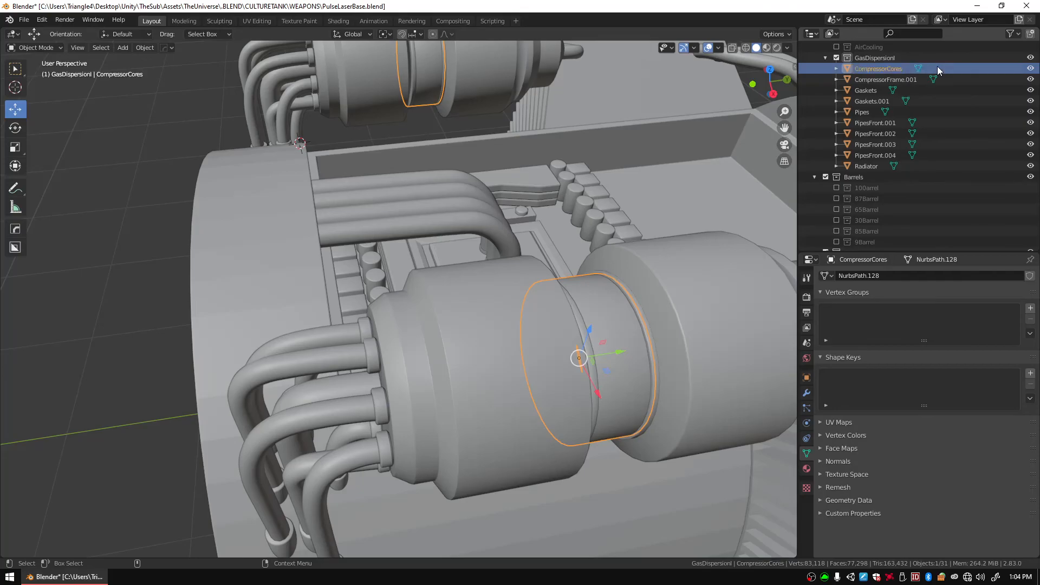
Rename CompressorFrame.001 as CompressorFrames.
click(712, 286)
double_click(942, 79)
key(End)
key(BackSpace)
key(BackSpace)
key(BackSpace)
key(BackSpace)
text(s)
key(Return)
Join Gaskets.001 into the Gaskets object.
click(869, 102)
middle_drag(667, 225, 422, 320)
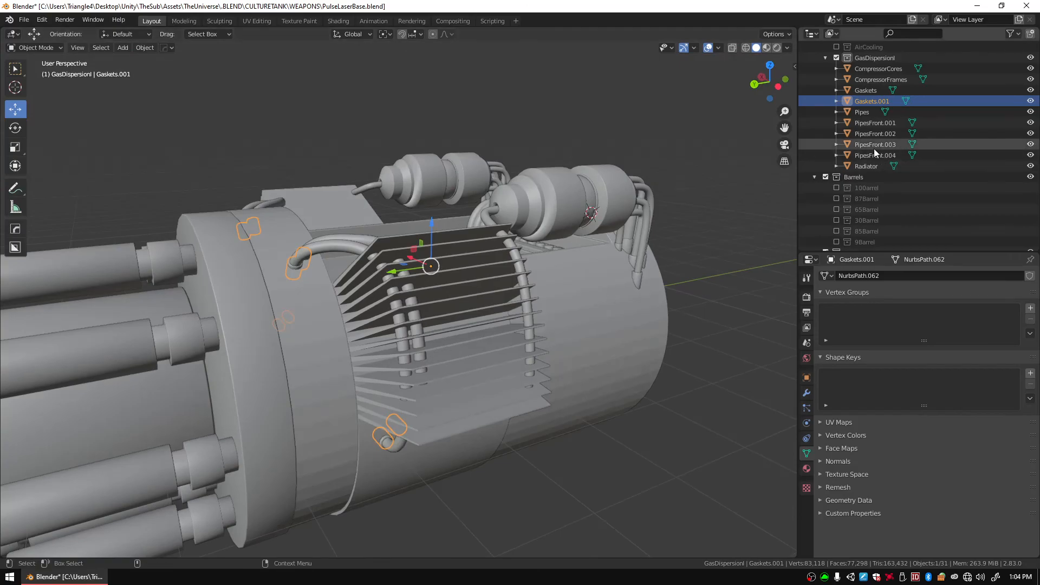
ctrl+click(868, 91)
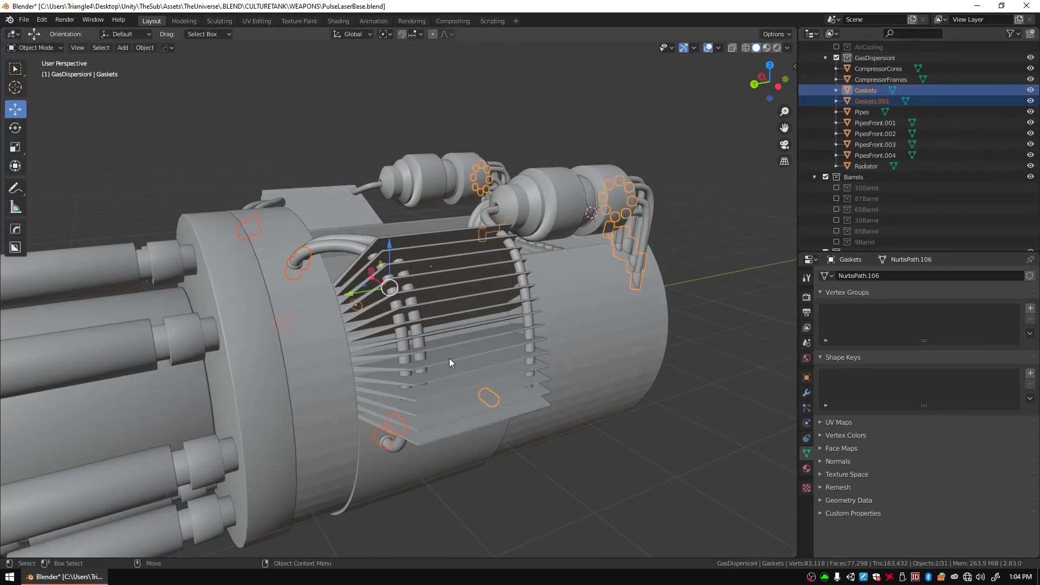
right_click(496, 397)
click(475, 397)
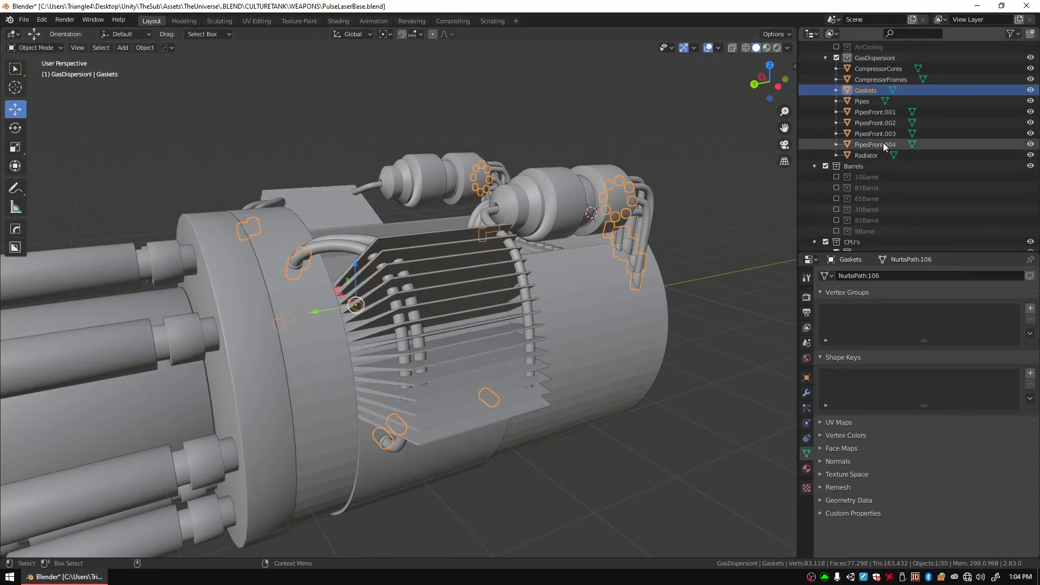
Join PipesFront.001 through PipesFront.004 into the Pipes object.
click(870, 104)
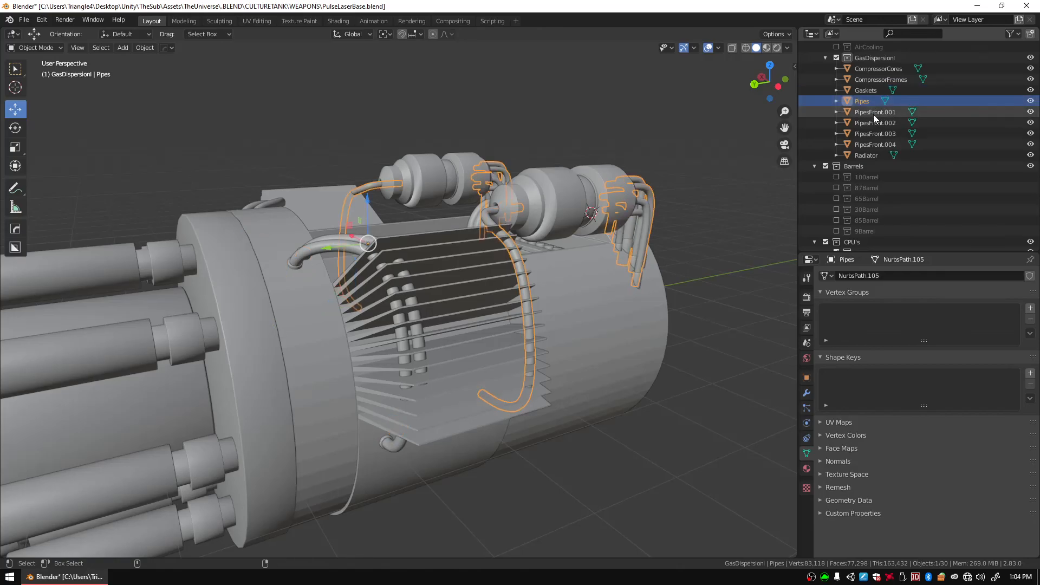
ctrl+click(873, 114)
ctrl+click(874, 123)
ctrl+click(877, 134)
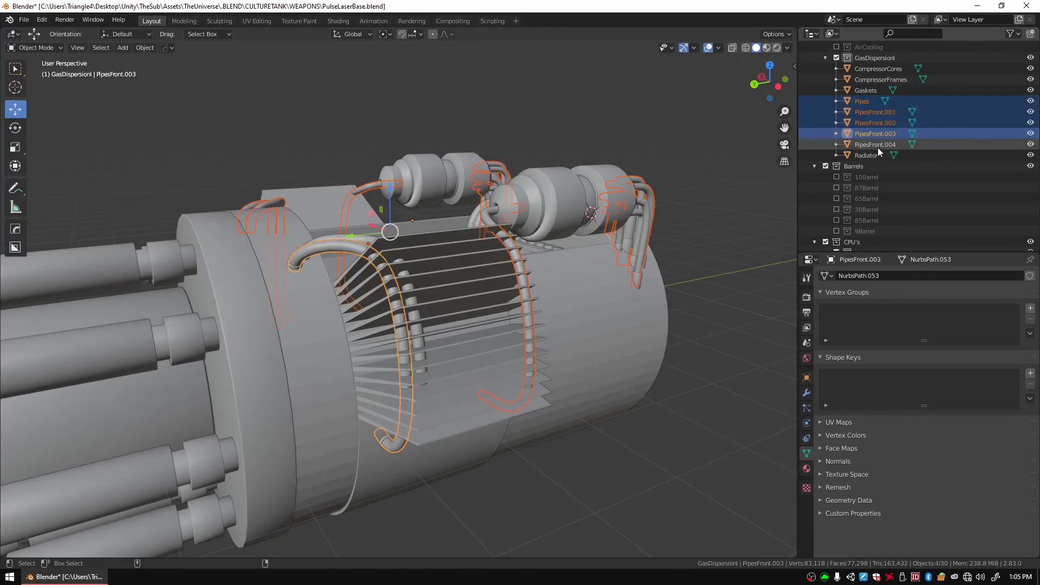
ctrl+click(878, 147)
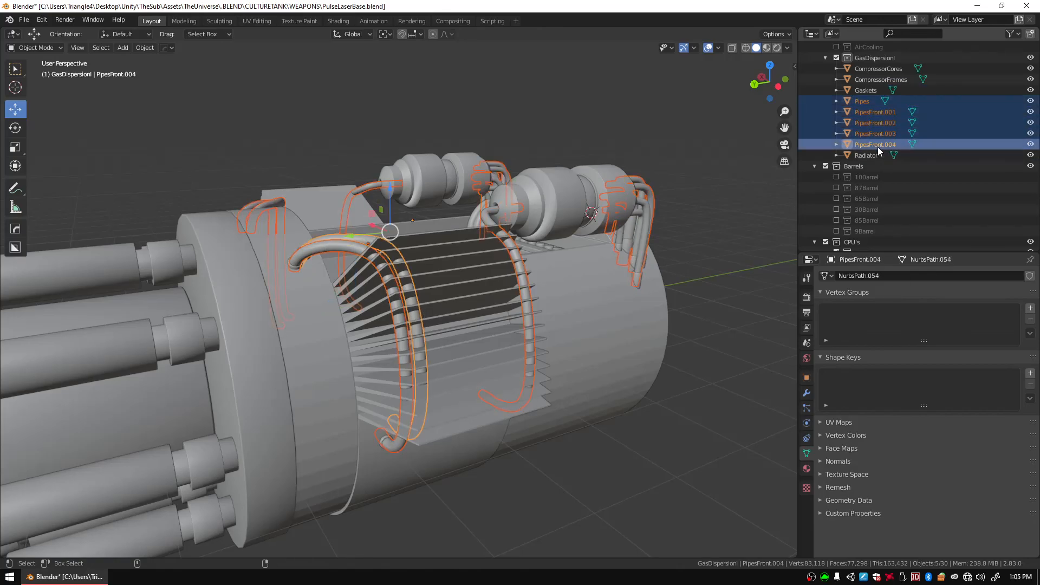
ctrl+click(861, 103)
right_click(512, 236)
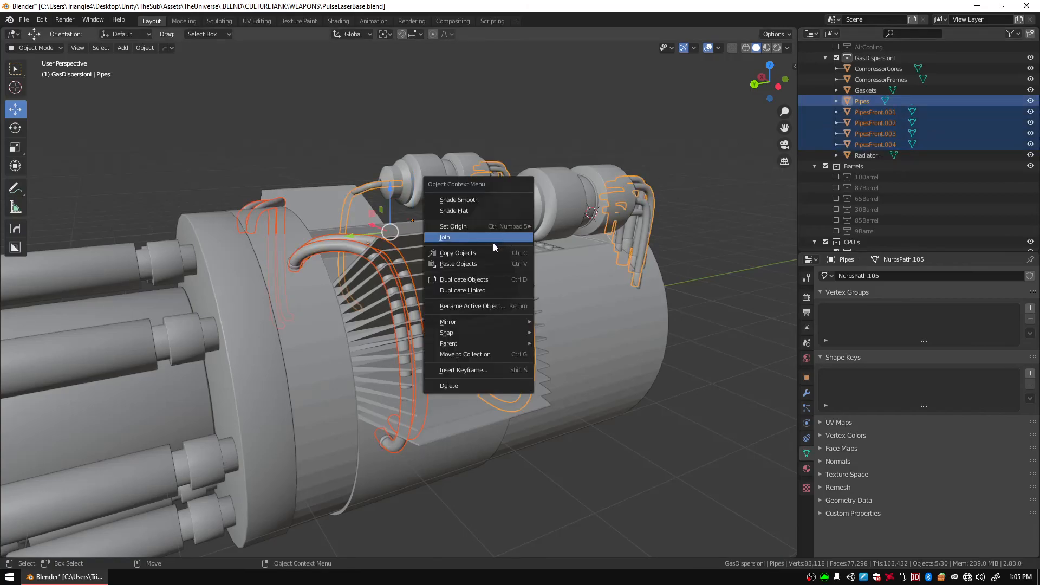
click(494, 238)
Select all the gas dispersion parts and examine the finished cooling assembly from several angles.
click(867, 111)
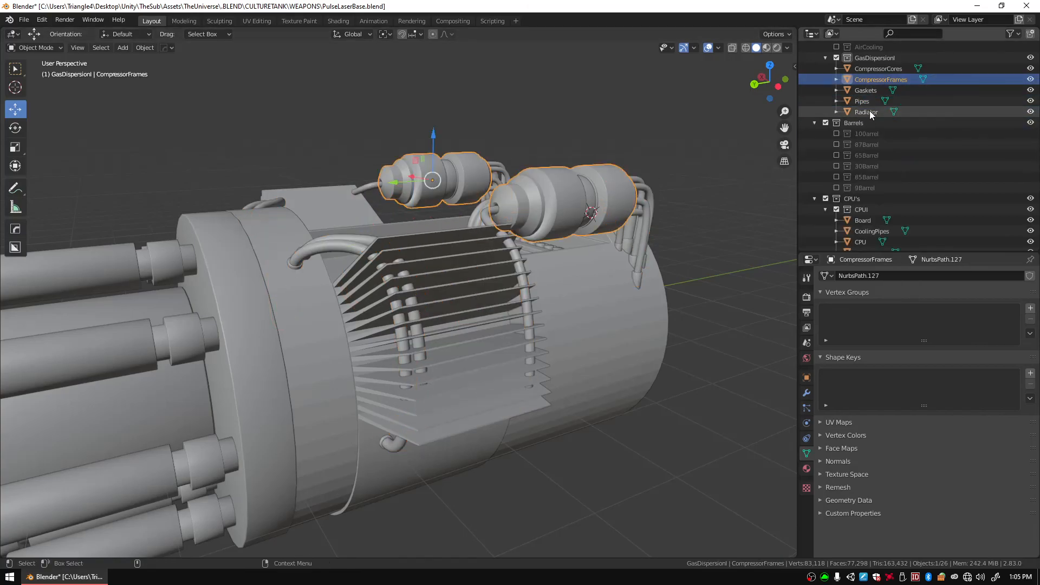
shift+click(871, 69)
middle_drag(582, 184, 495, 223)
middle_drag(274, 319, 447, 179)
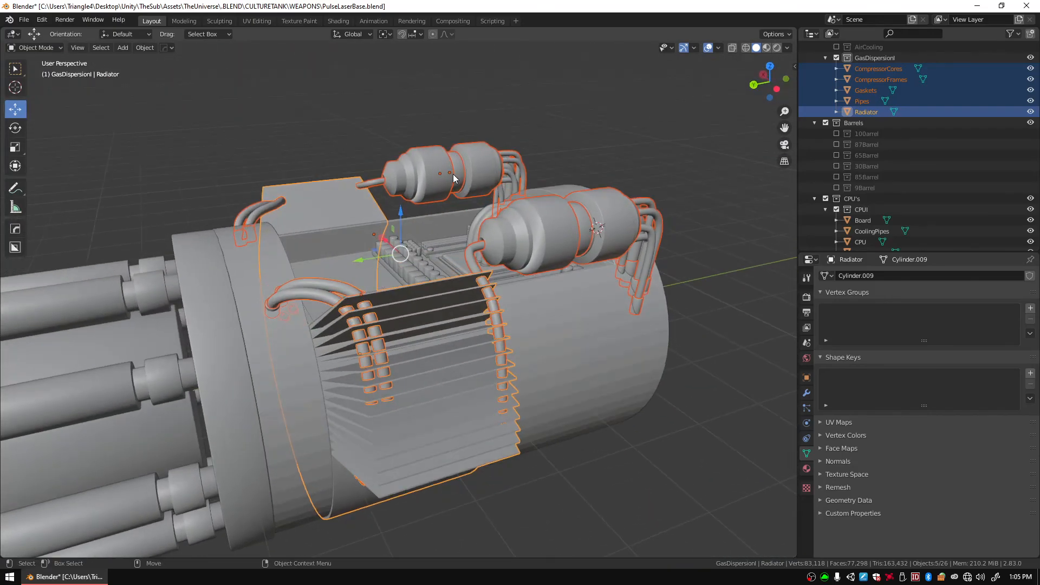
click(583, 162)
scroll(583, 179, down, 2)
middle_drag(583, 180, 578, 222)
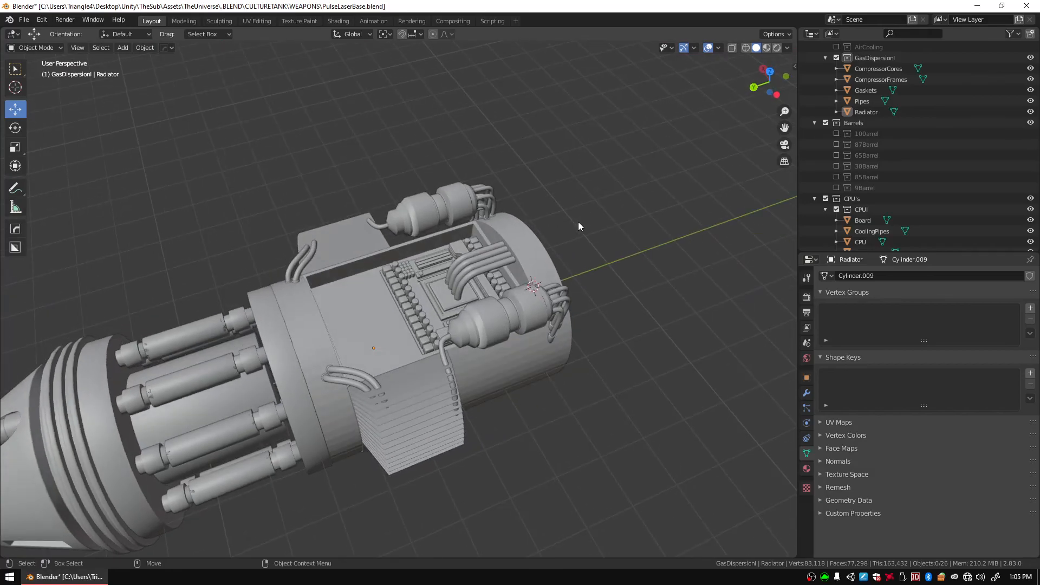
middle_drag(446, 354, 487, 295)
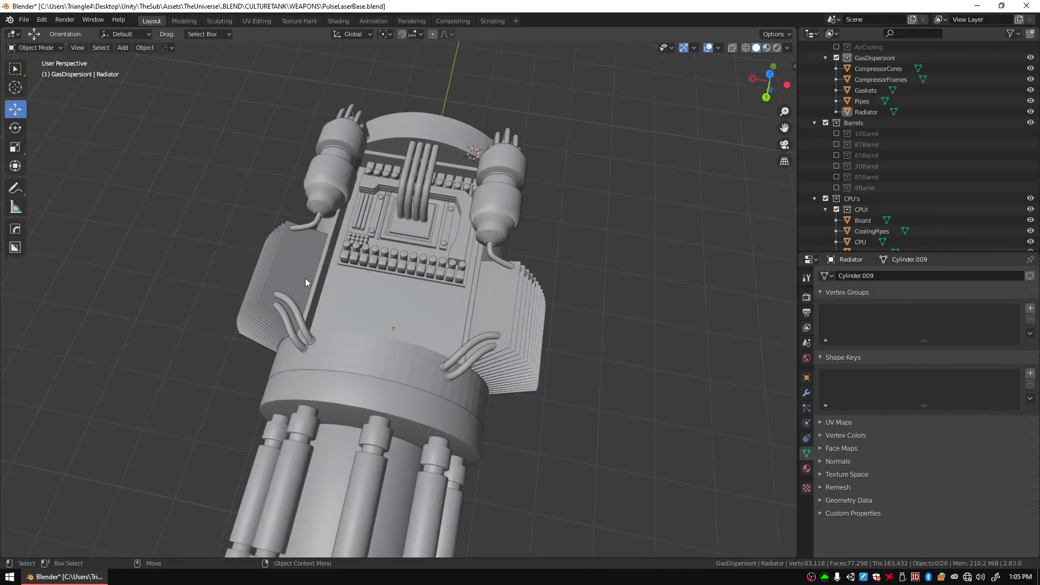
middle_drag(301, 270, 408, 206)
click(409, 196)
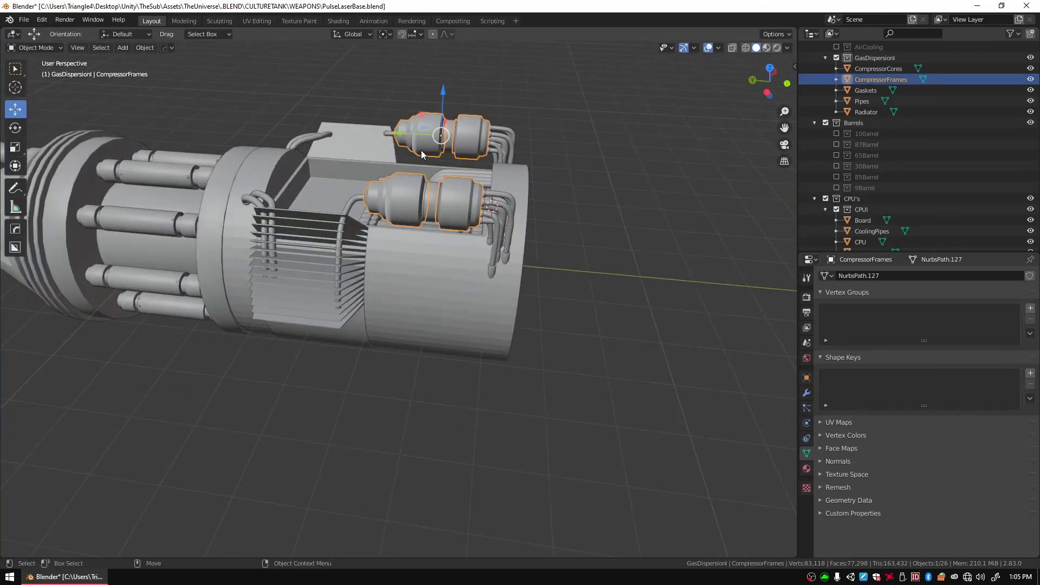
key(Tab)
key(shift+space)
key(s)
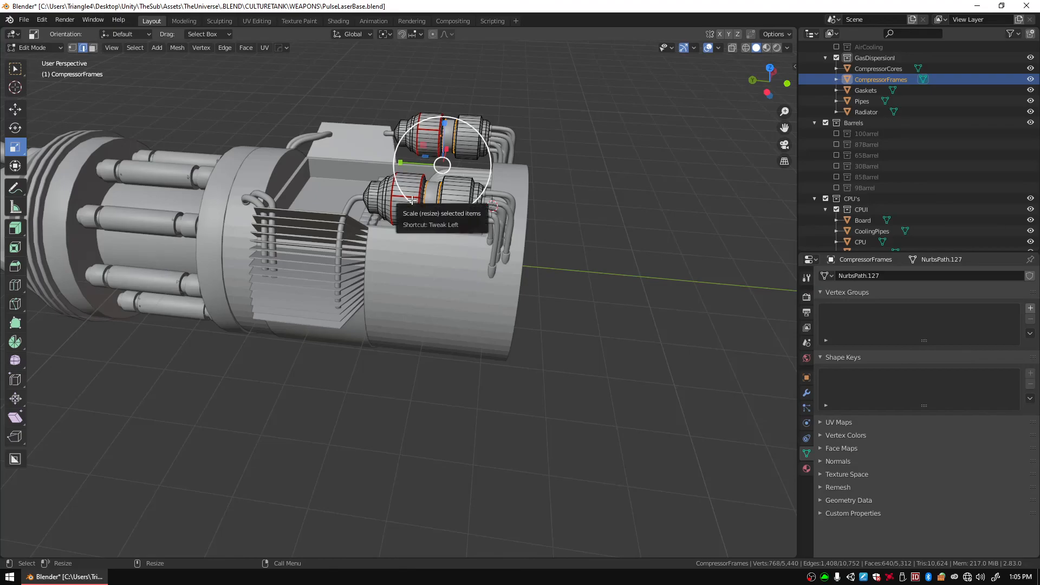
key(Tab)
click(604, 287)
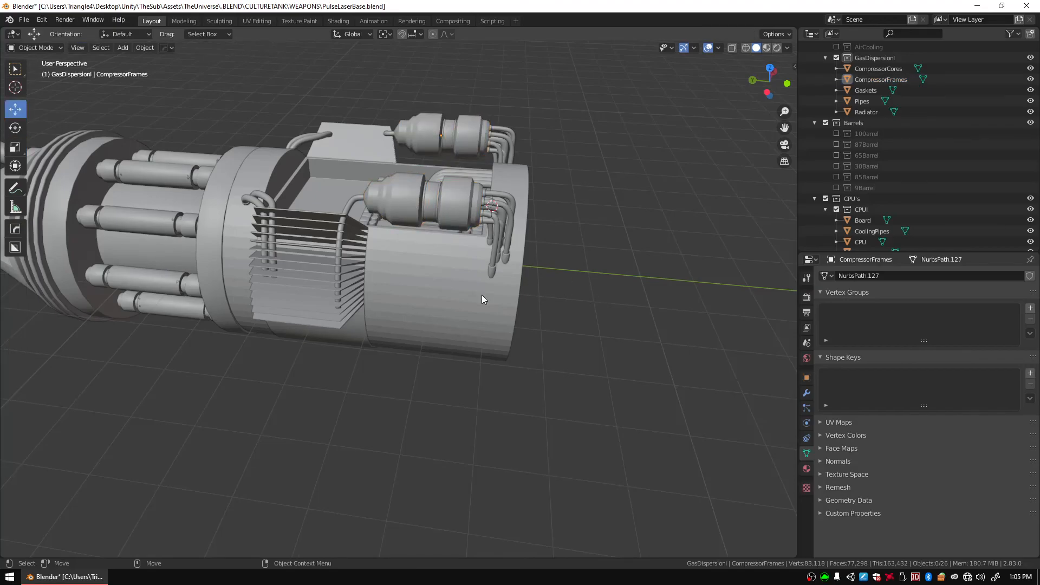